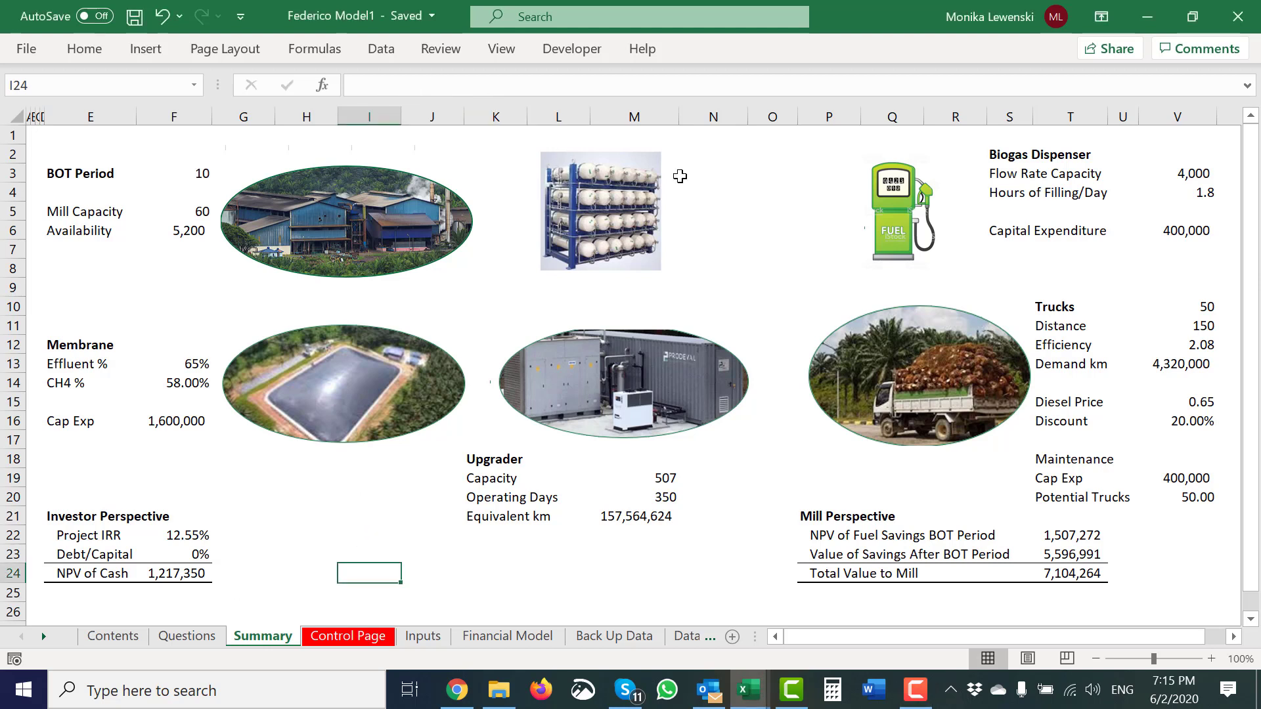
click(756, 243)
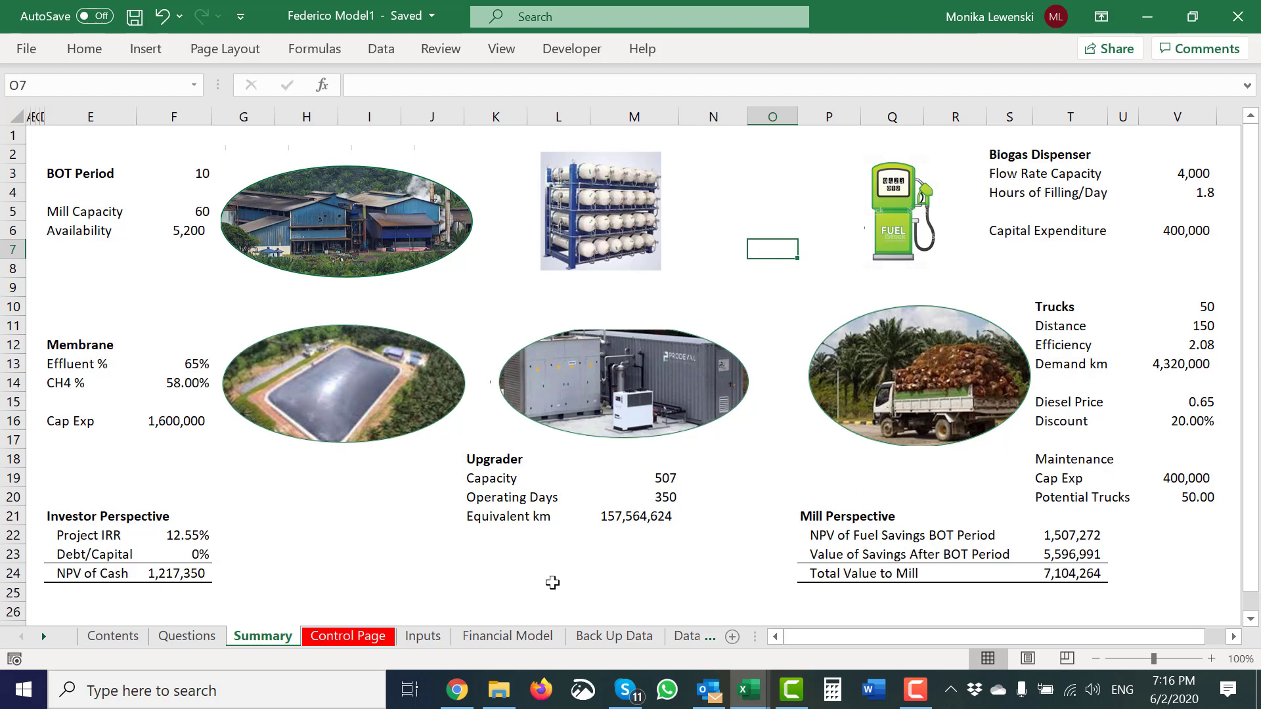
click(676, 565)
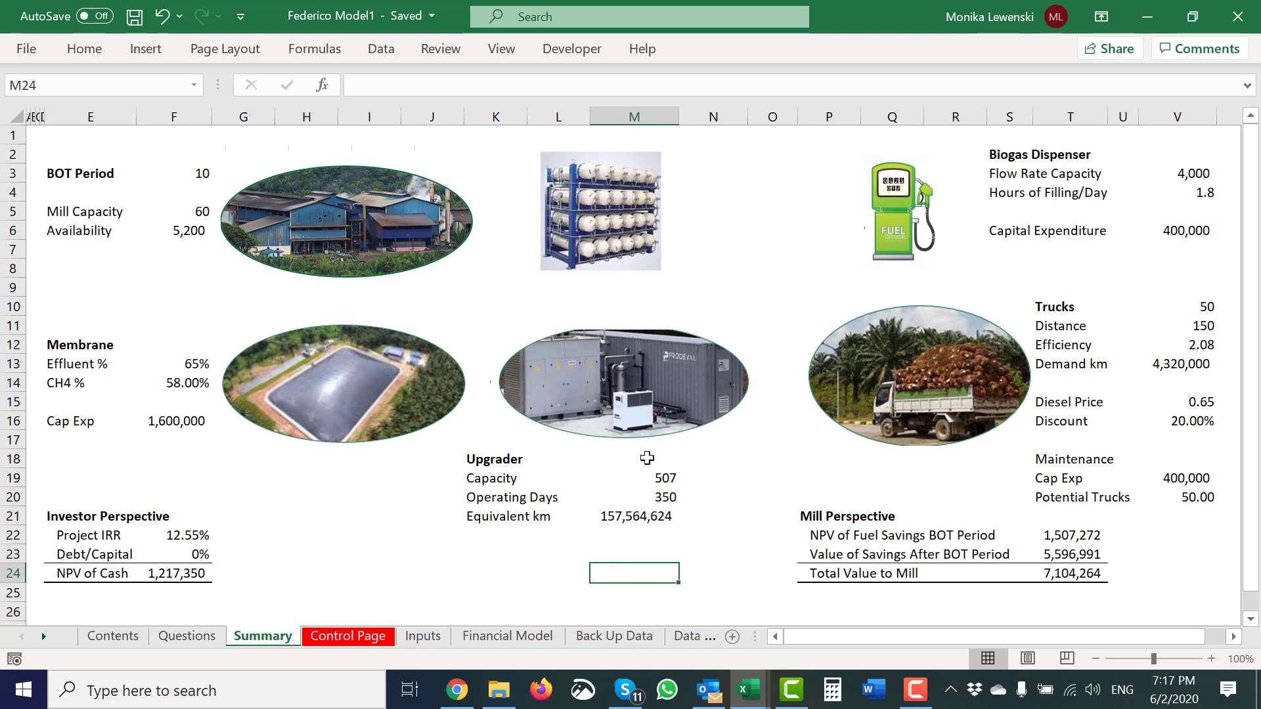
- Change the Upgrader heading on the Summary sheet to "Upgrader to CNG"
click(521, 460)
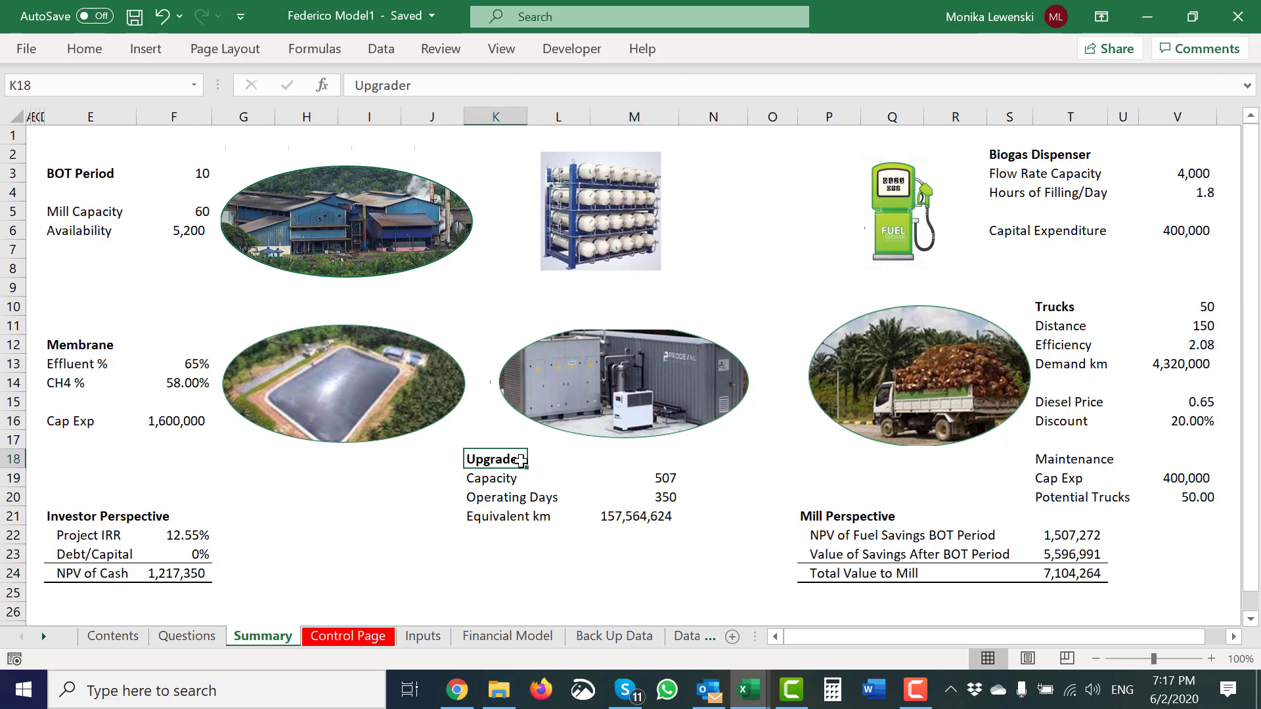
double_click(521, 460)
text(TO)
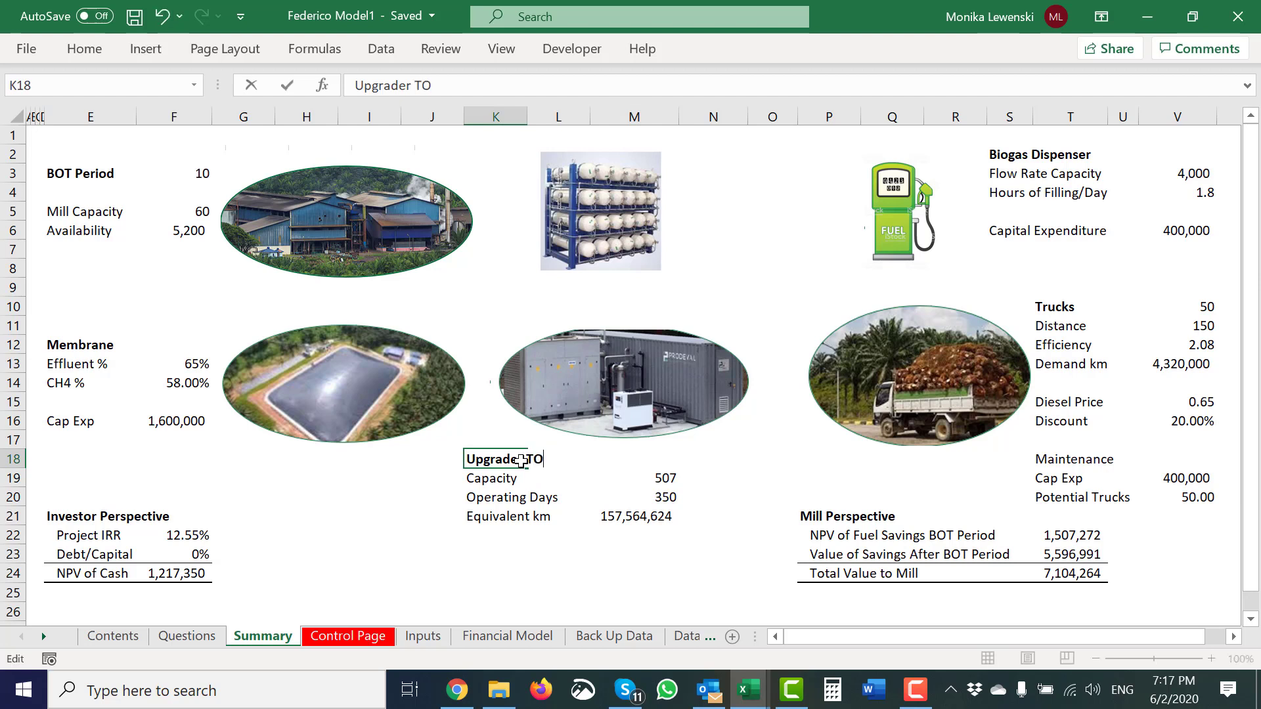
key(BackSpace)
key(BackSpace)
key(Caps_Lock)
text(to )
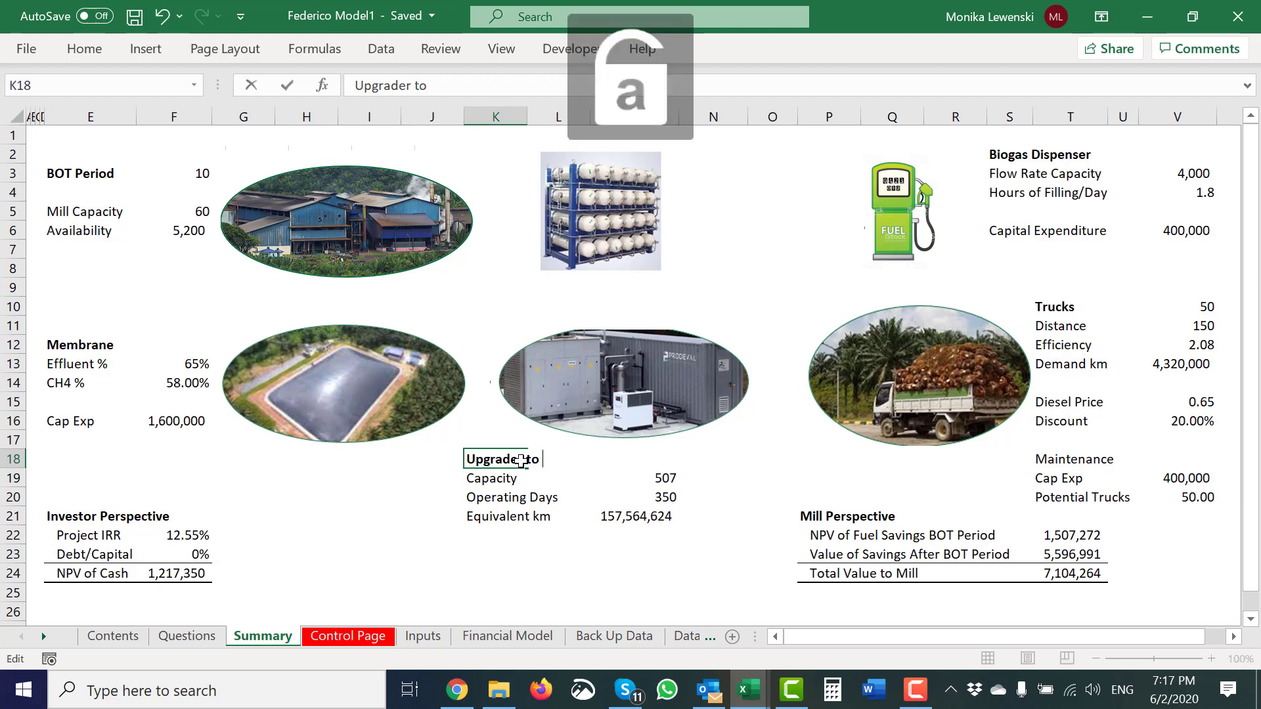
text(CNG)
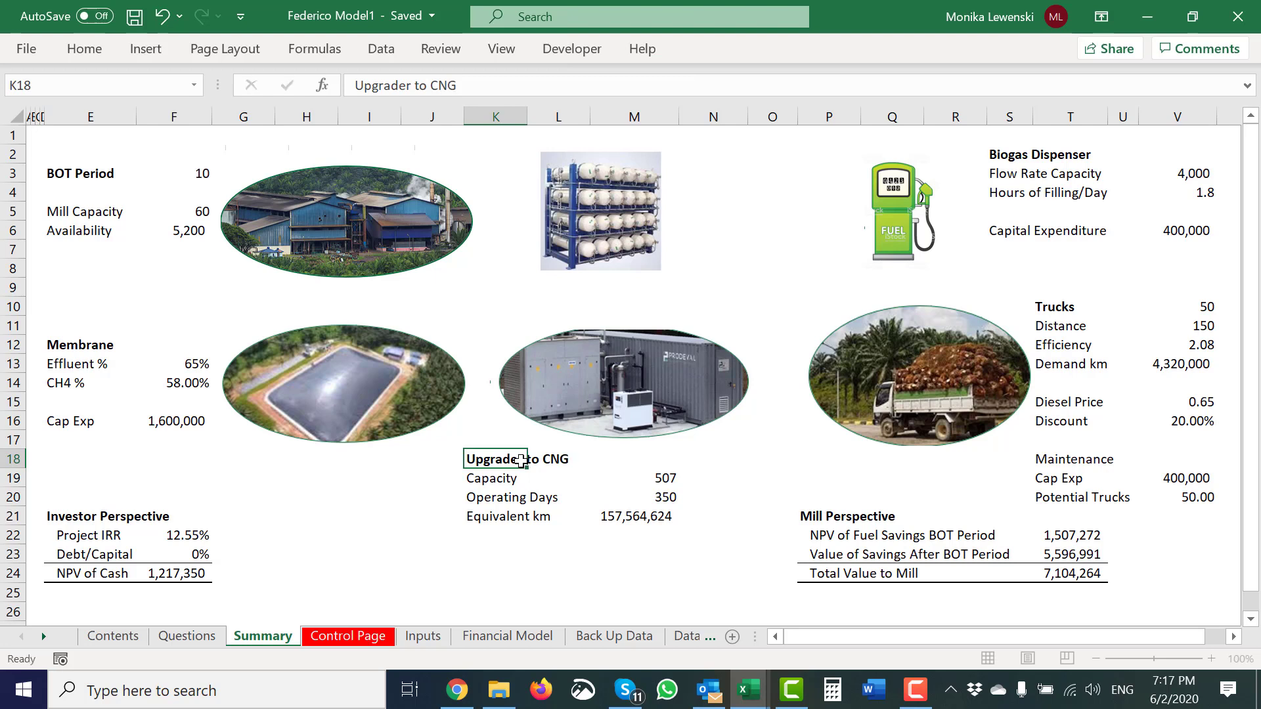
key(Return)
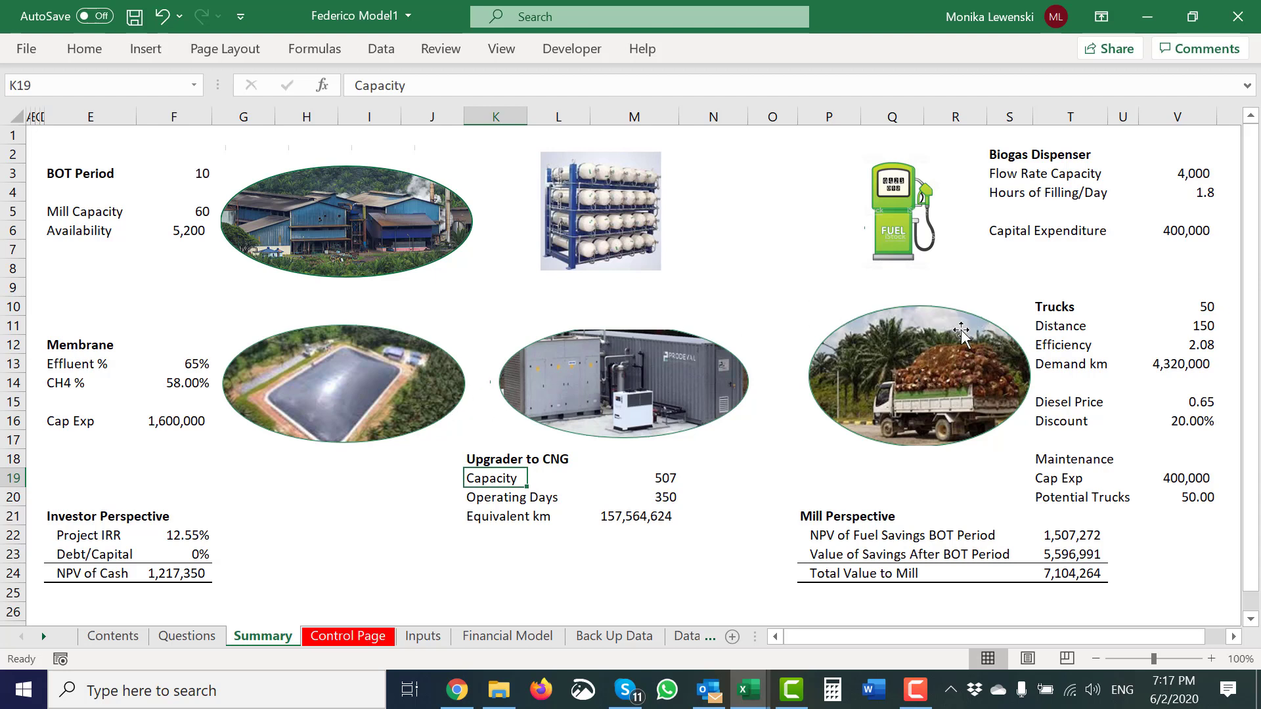
- Change the Distance label in the Trucks section to "Distance km"
click(1185, 326)
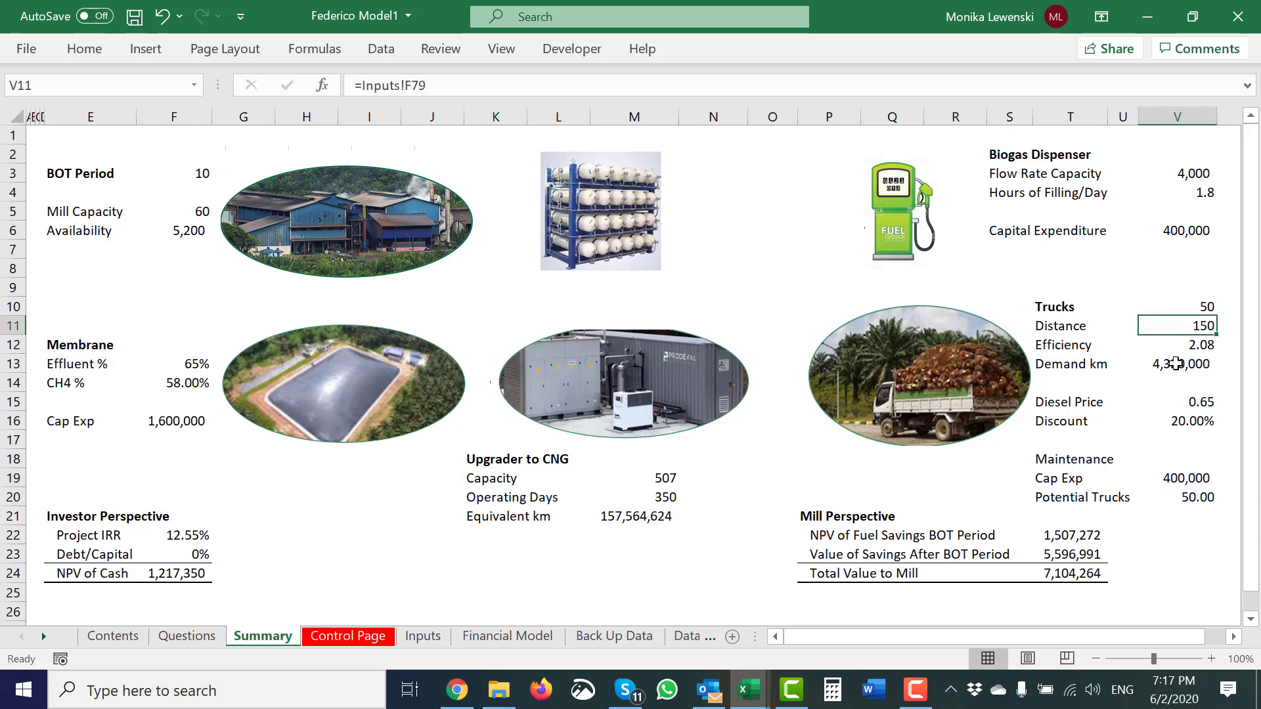
key(Left)
key(Left)
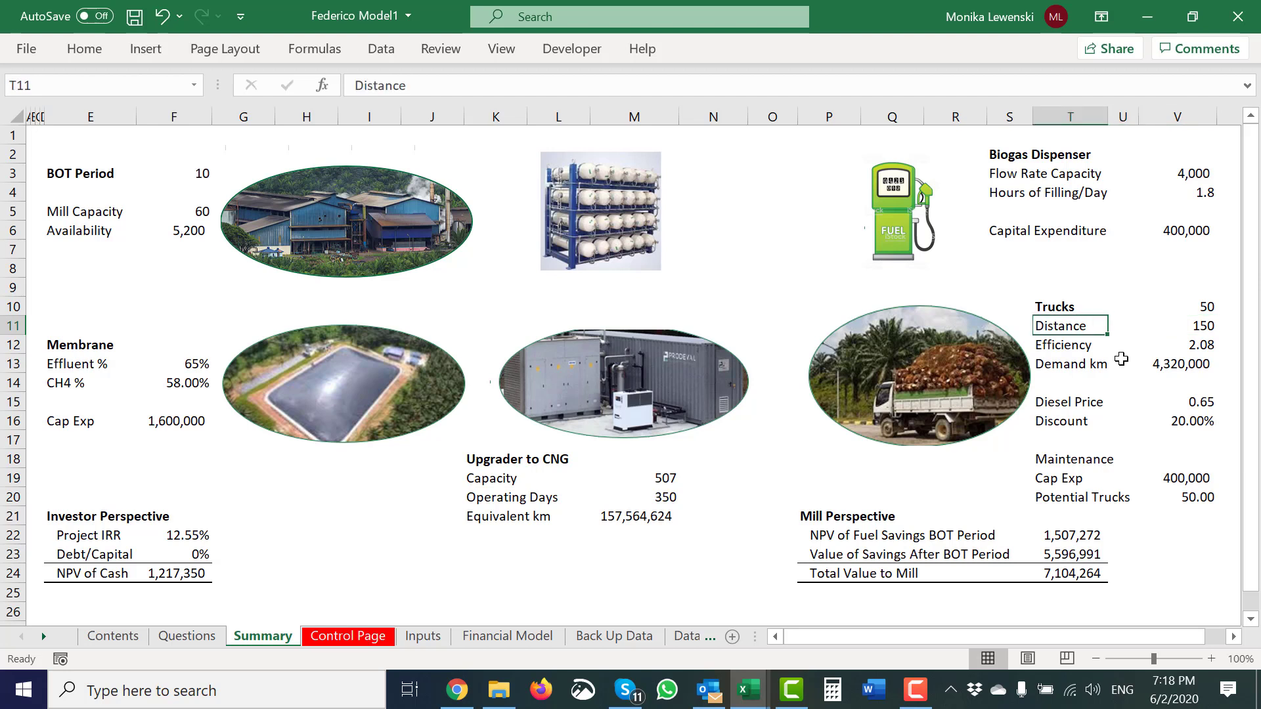
key(F2)
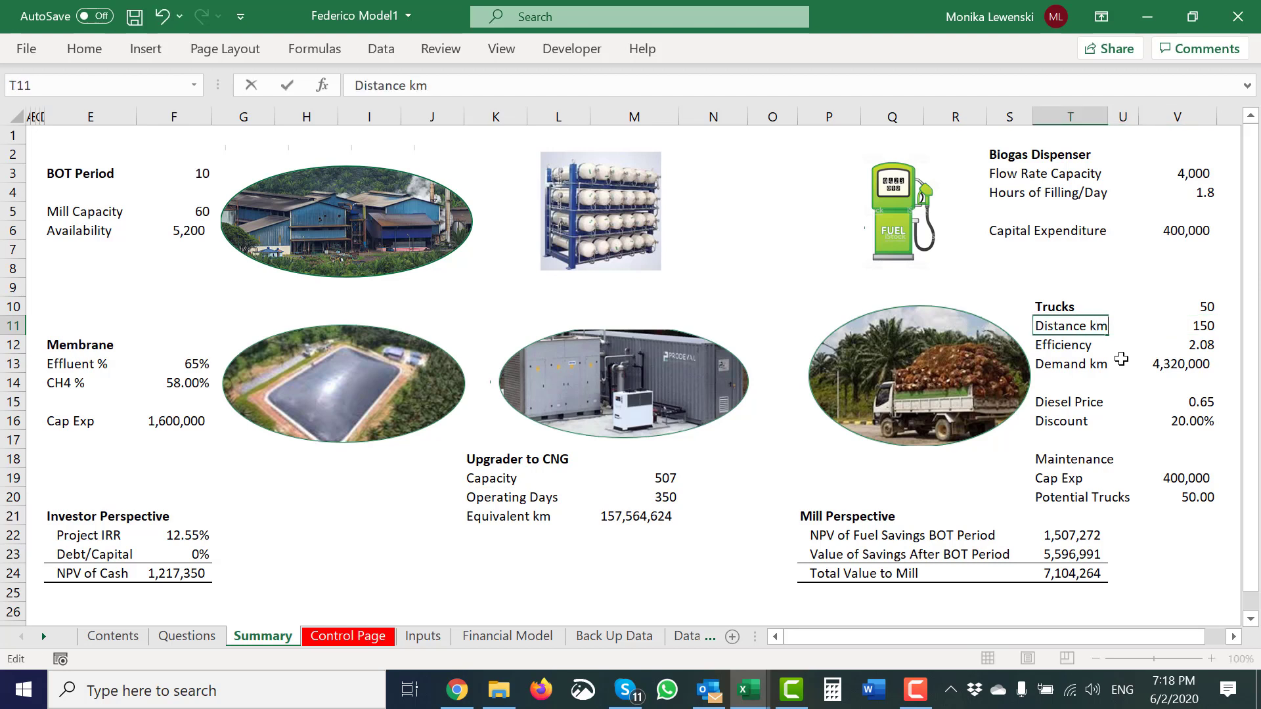
key(Return)
- Examine the Trucks figures for number, distance, efficiency and demand km, and the diesel price
key(Up)
key(Up)
key(Right)
key(Down)
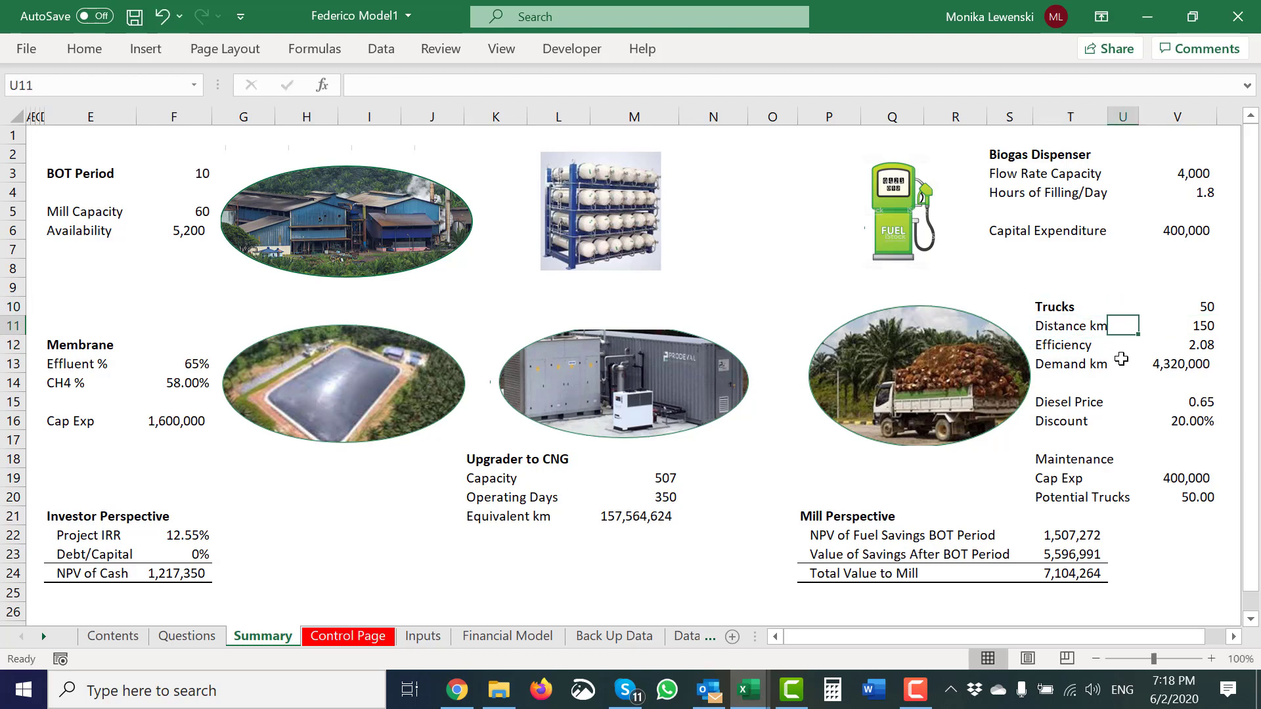
key(Down)
key(Right)
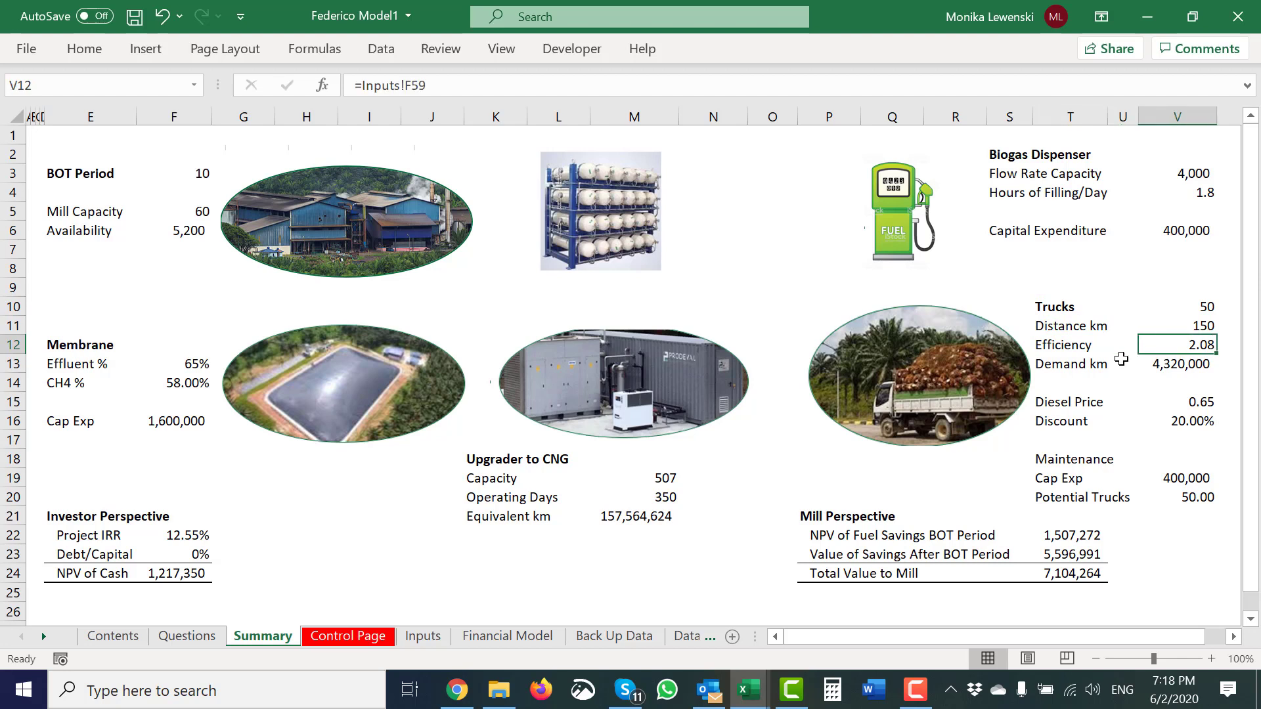
key(Down)
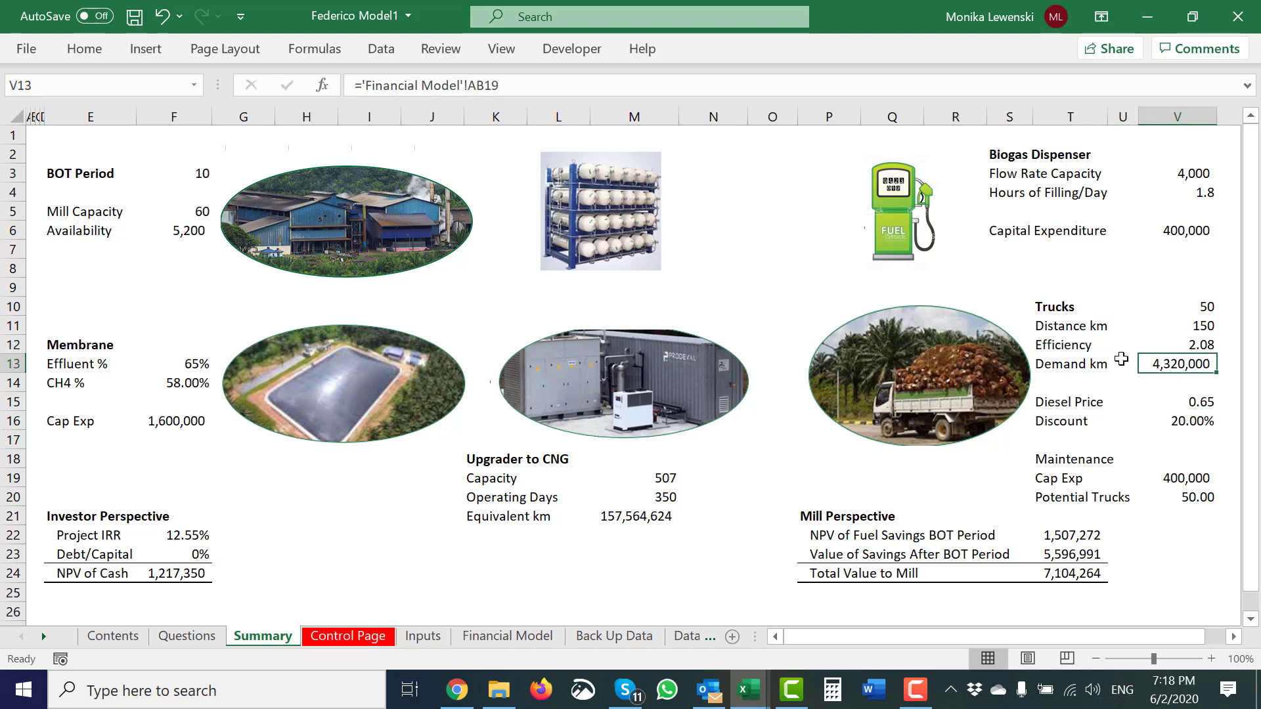
key(Left)
key(Up)
key(Up)
key(Up)
key(Right)
key(Down)
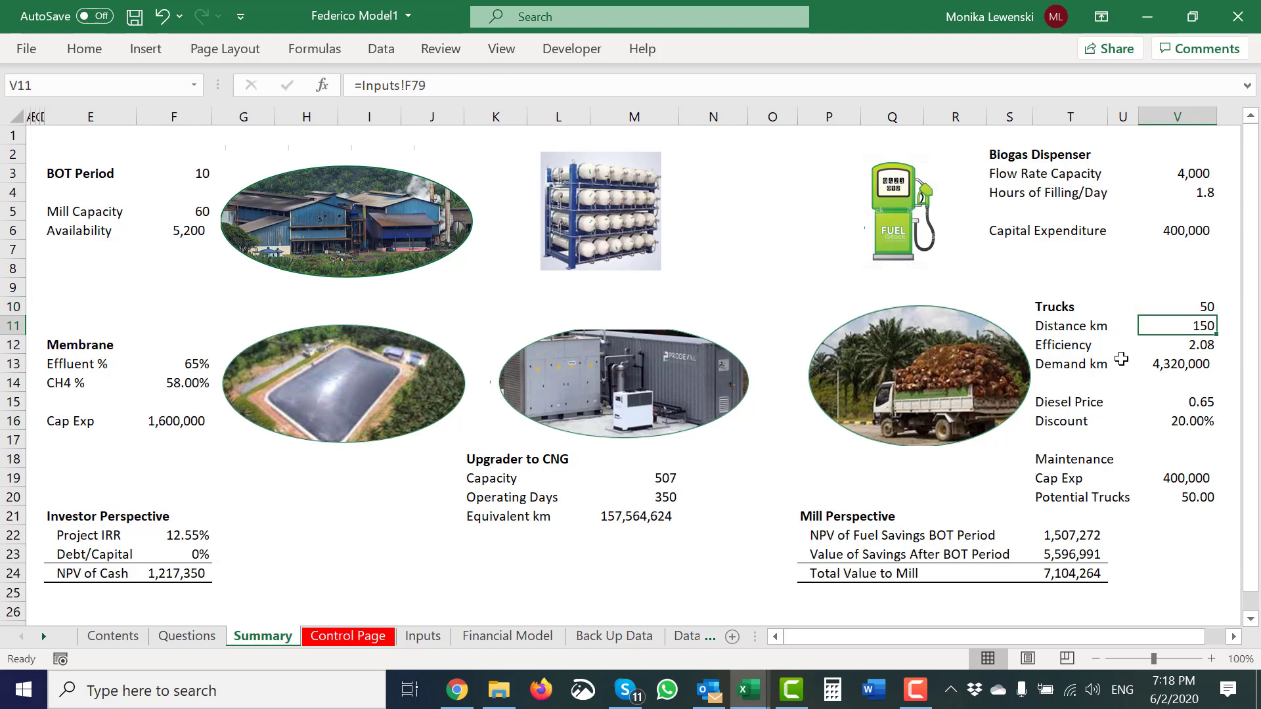
key(Up)
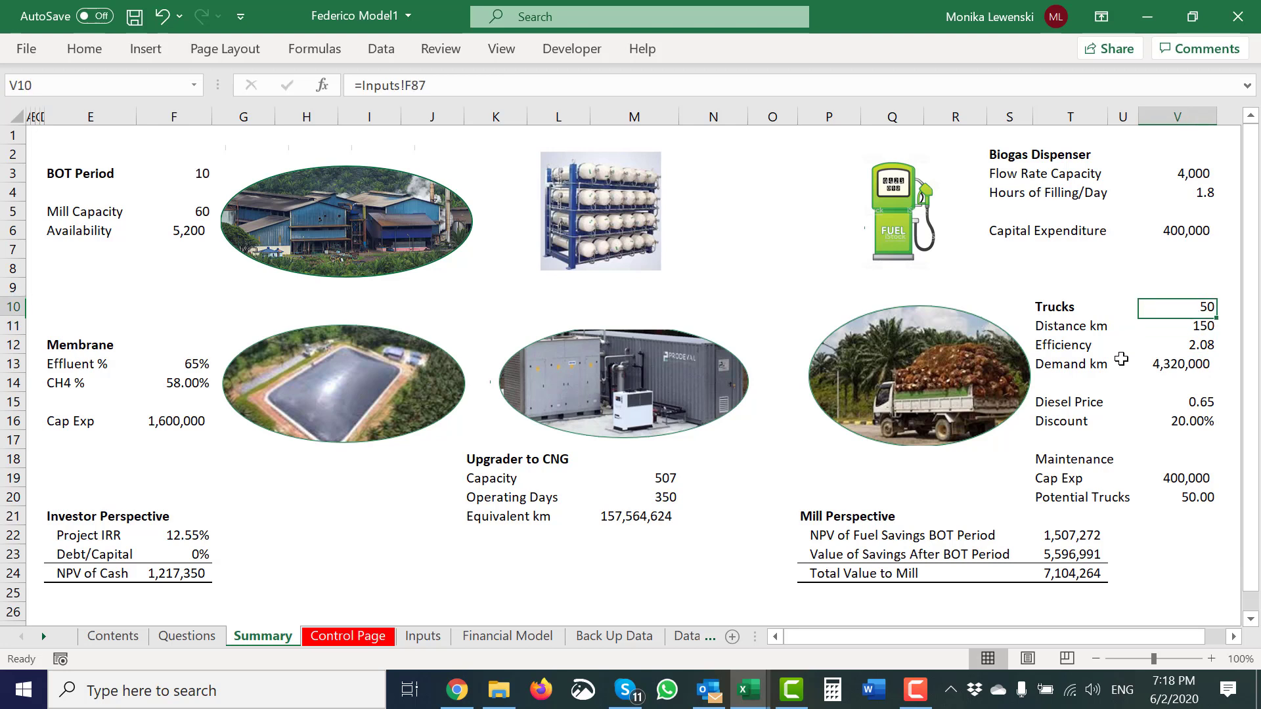
key(Down)
key(Down)
key(Down)
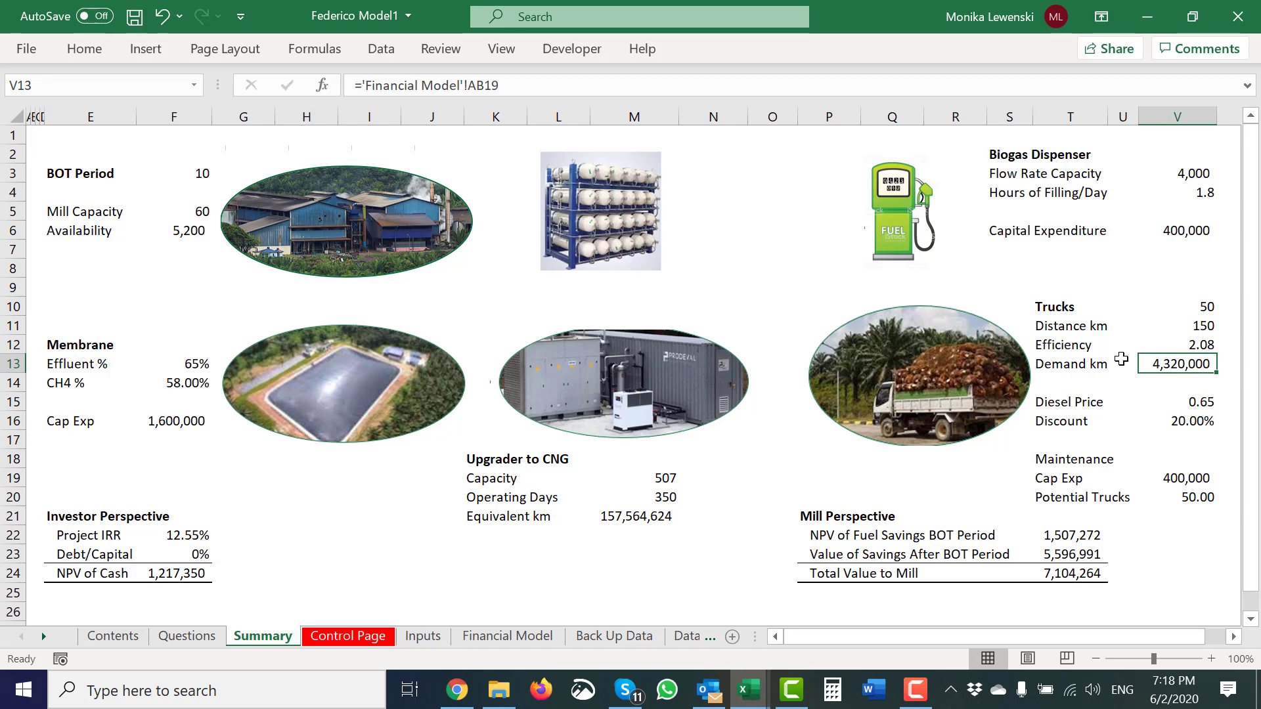
key(Down)
key(Down)
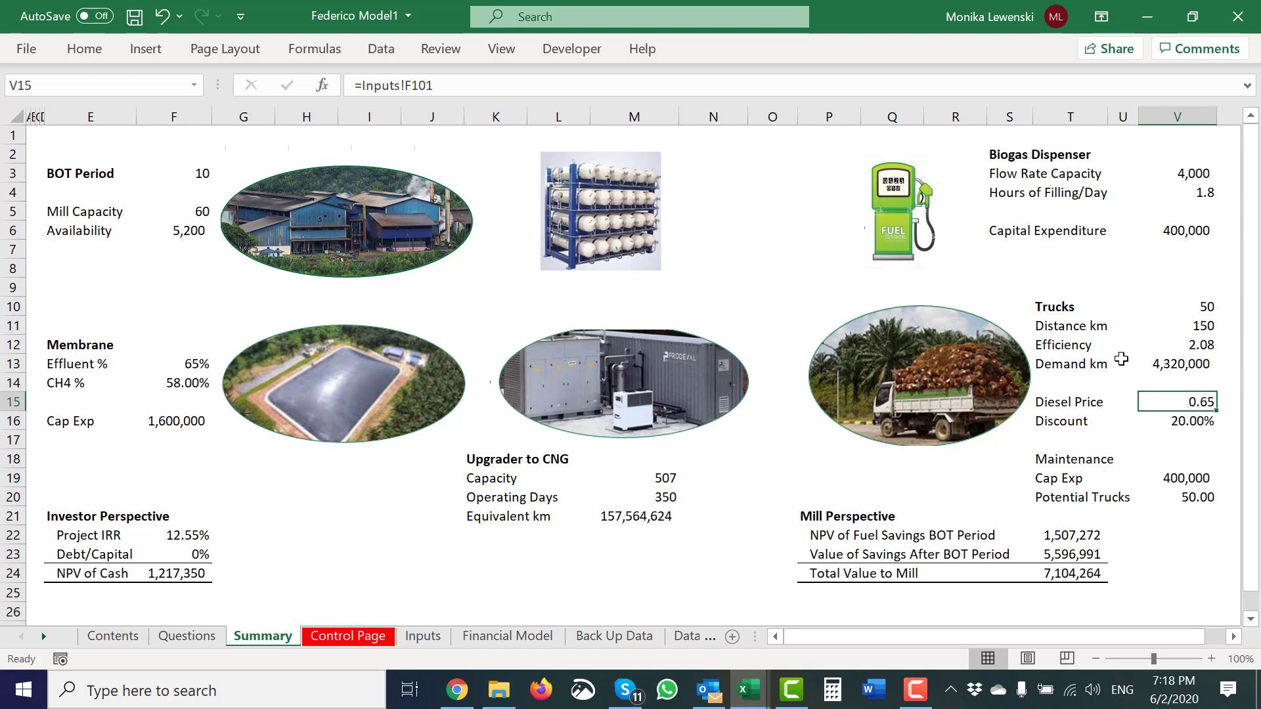
key(Left)
key(Left)
key(Right)
key(Right)
- Examine the Investor Perspective and Mill Perspective results, including the fuel savings during and after the BOT period
click(237, 535)
key(Left)
key(Left)
key(Up)
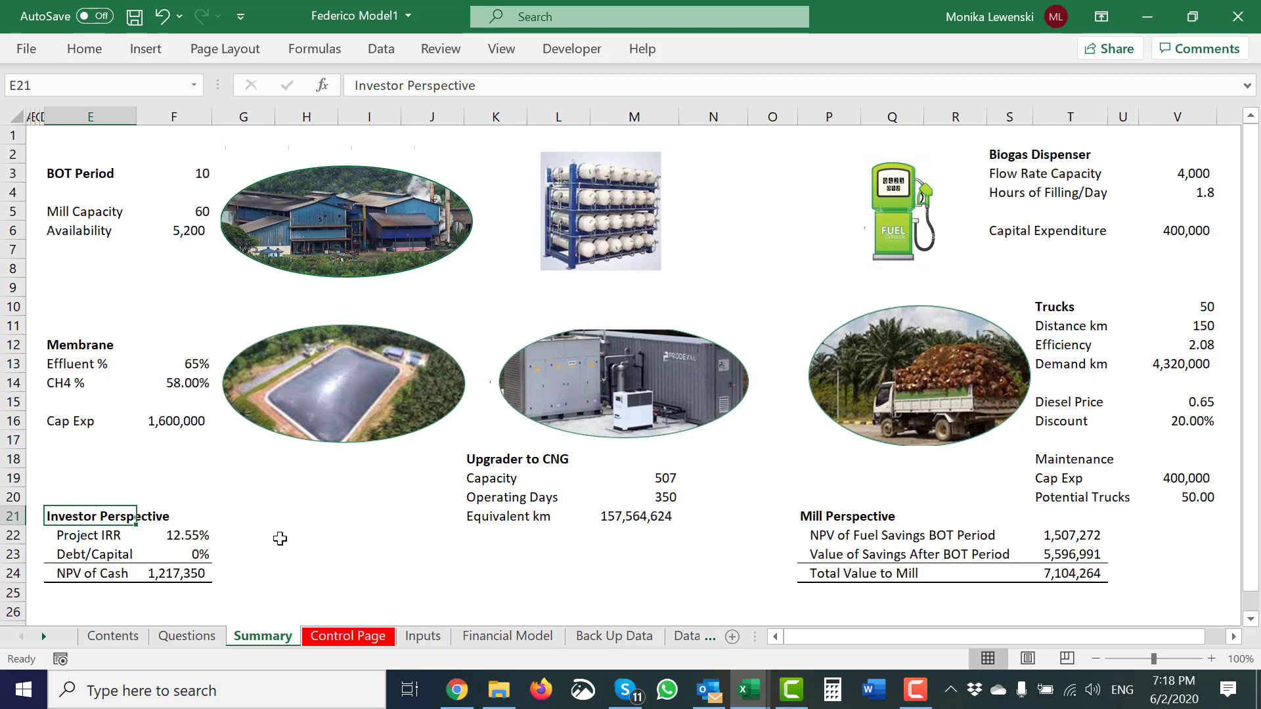
click(1063, 529)
key(Left)
key(Left)
key(Left)
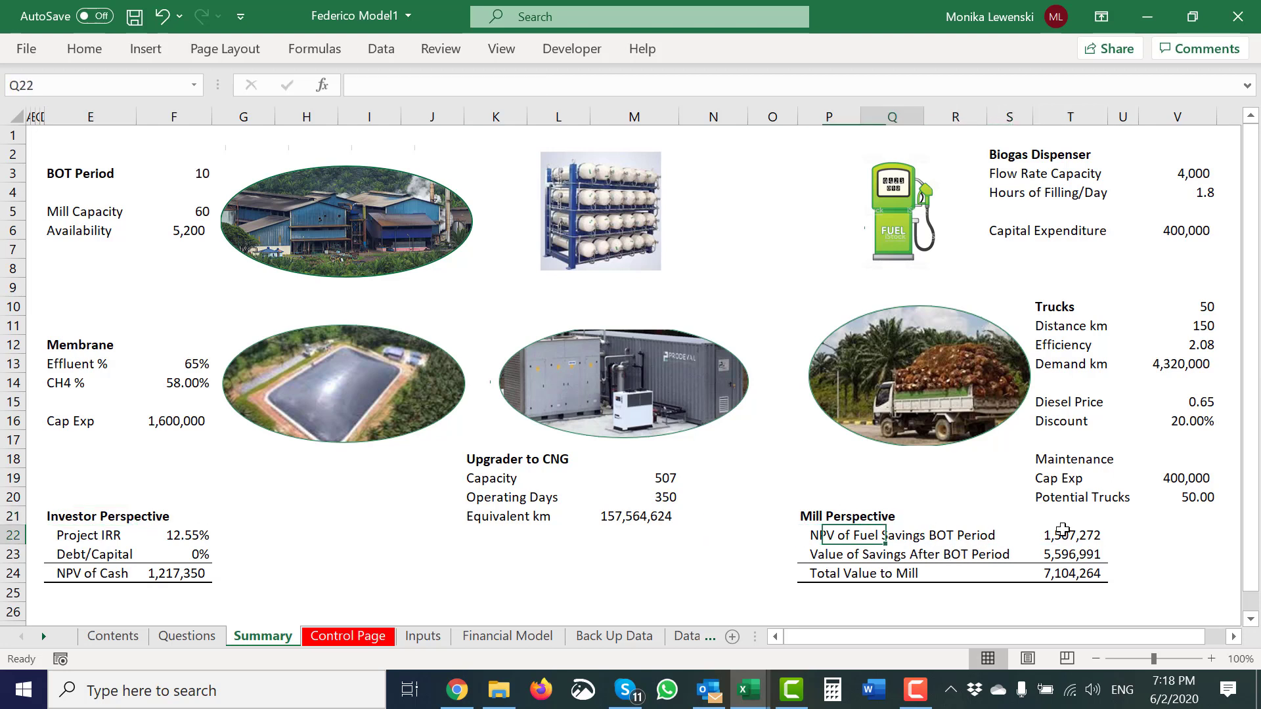
key(Right)
key(Right)
key(Right)
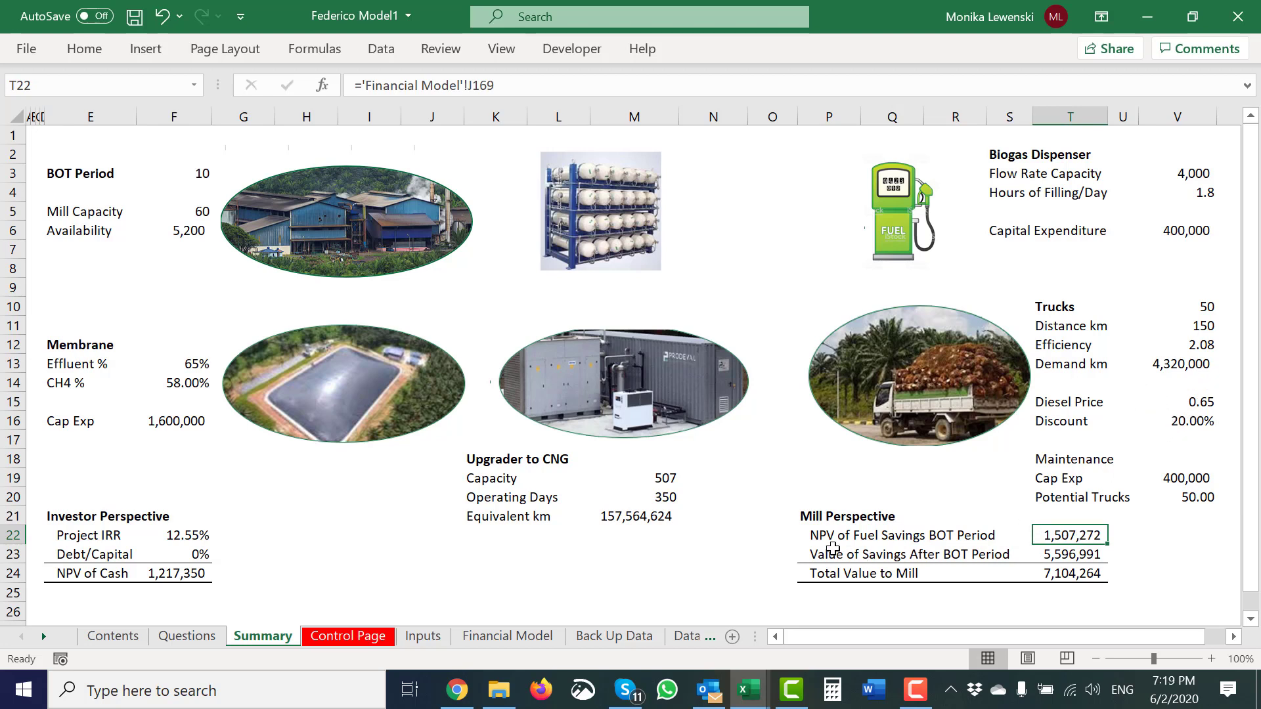
key(Down)
key(Left)
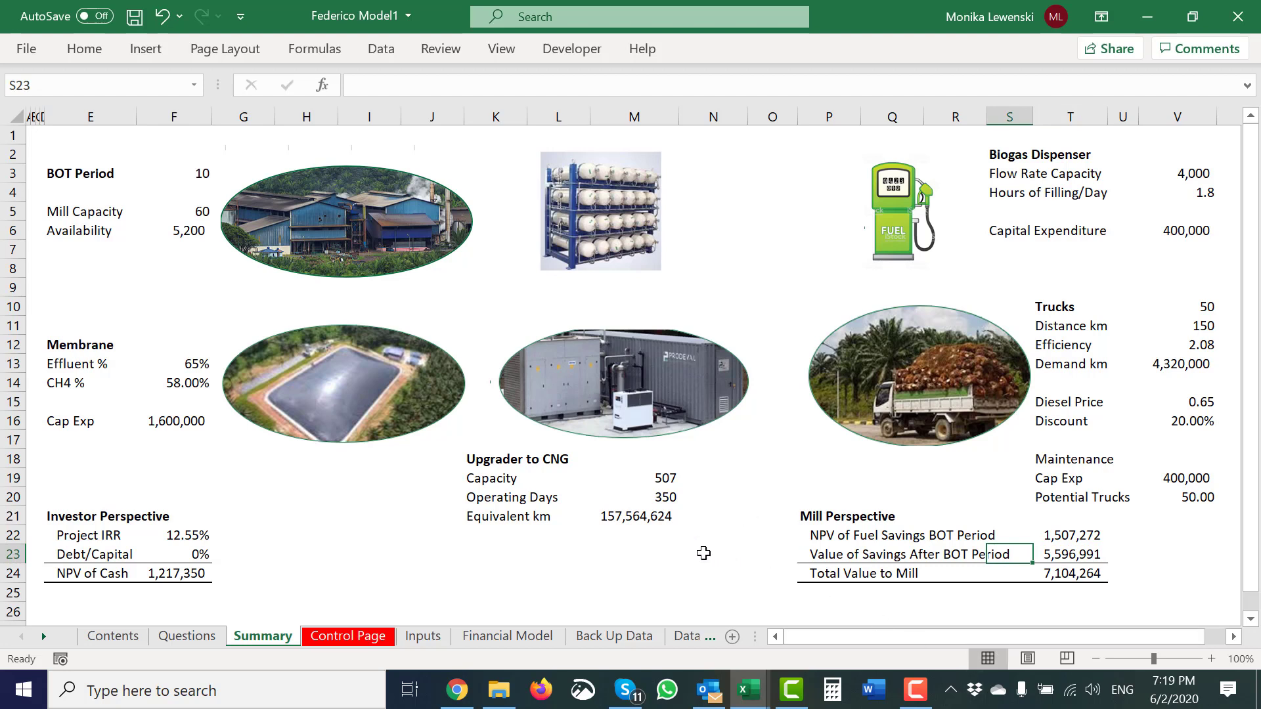
- Add the label "Operating Period" in cell E4, directly below BOT Period
click(83, 189)
text(Oper)
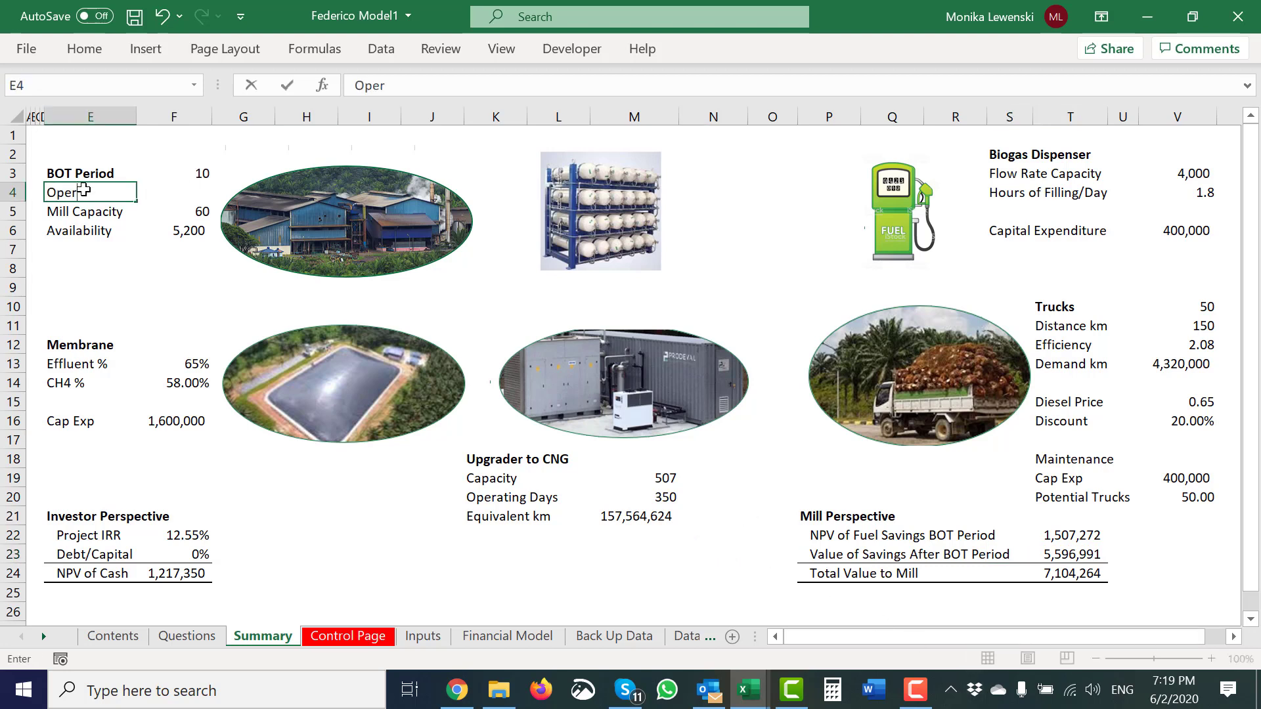
text(ating PEriod)
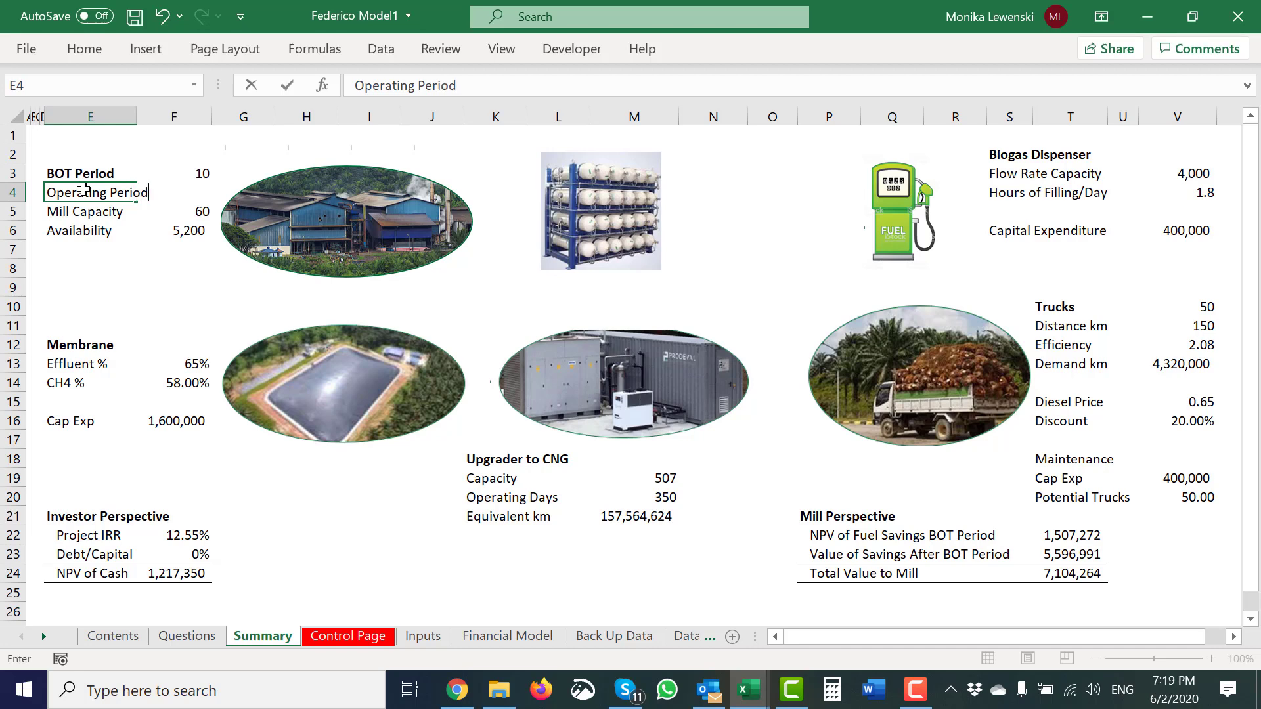
key(Return)
- Link cell F4 beside the Operating Period label to the Period for Analysis value on the Inputs sheet
click(84, 189)
key(Right)
text(=)
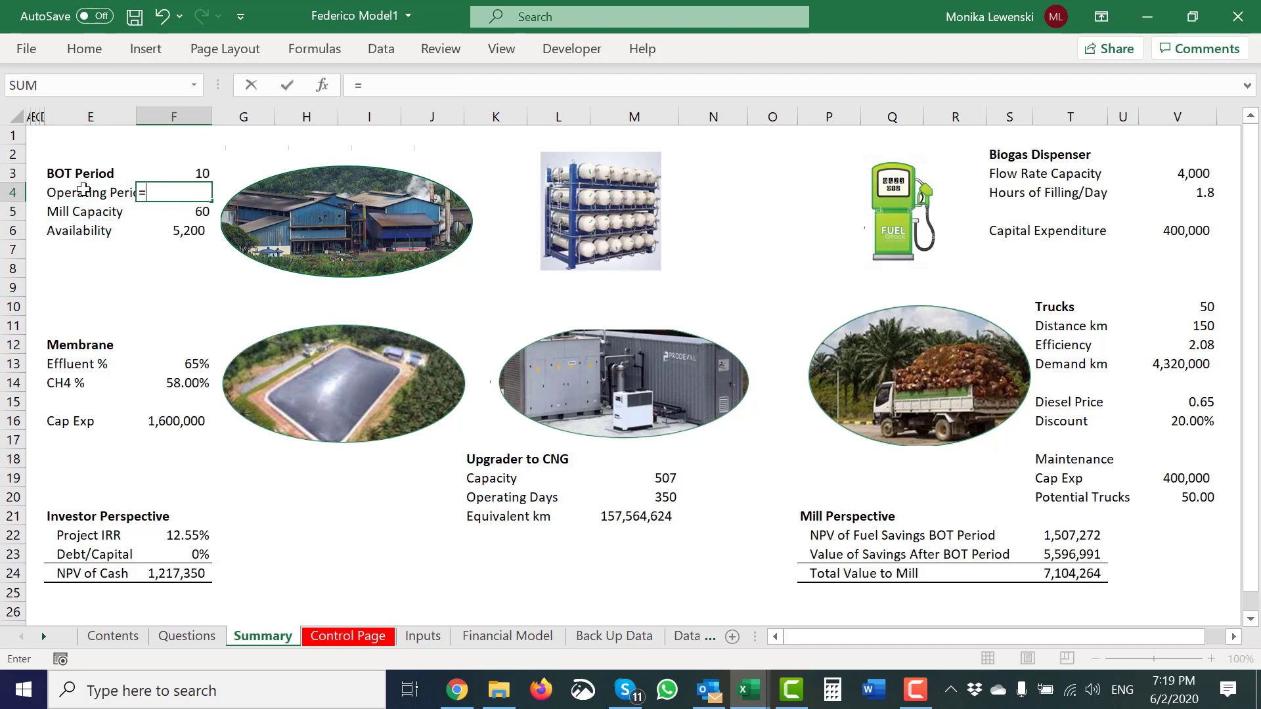
key(ctrl+Page_Down)
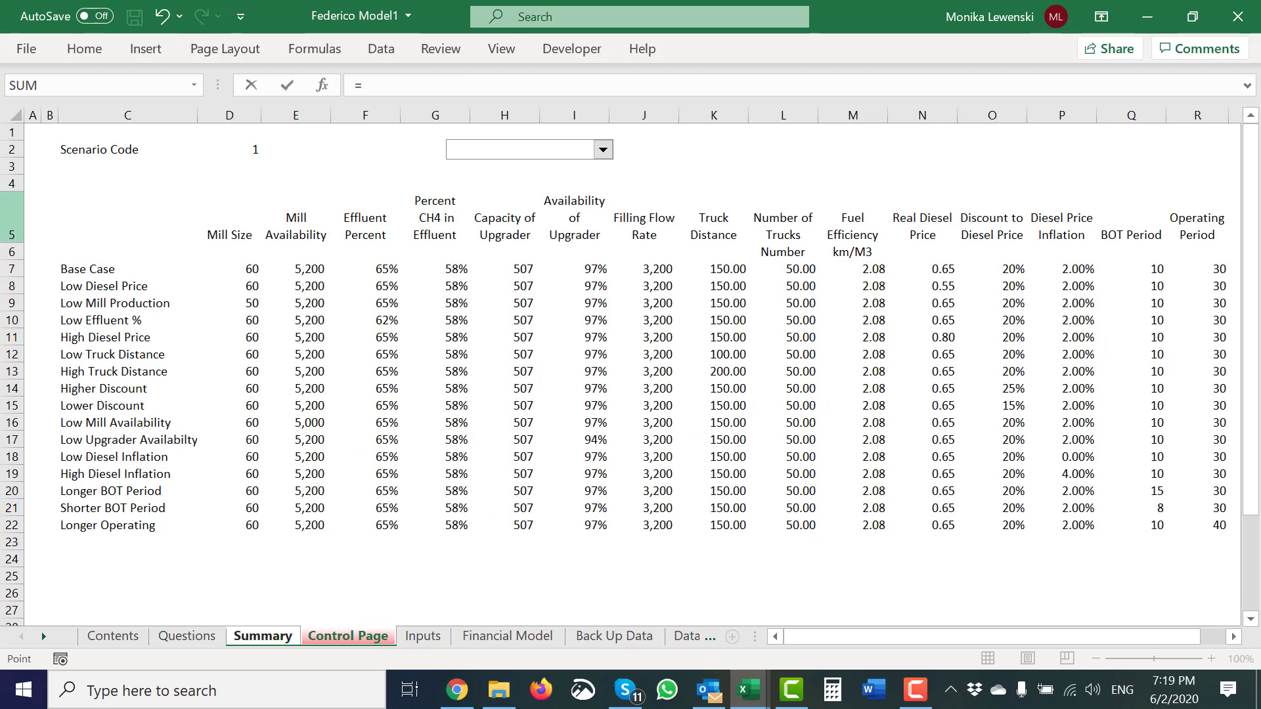
key(ctrl+Page_Down)
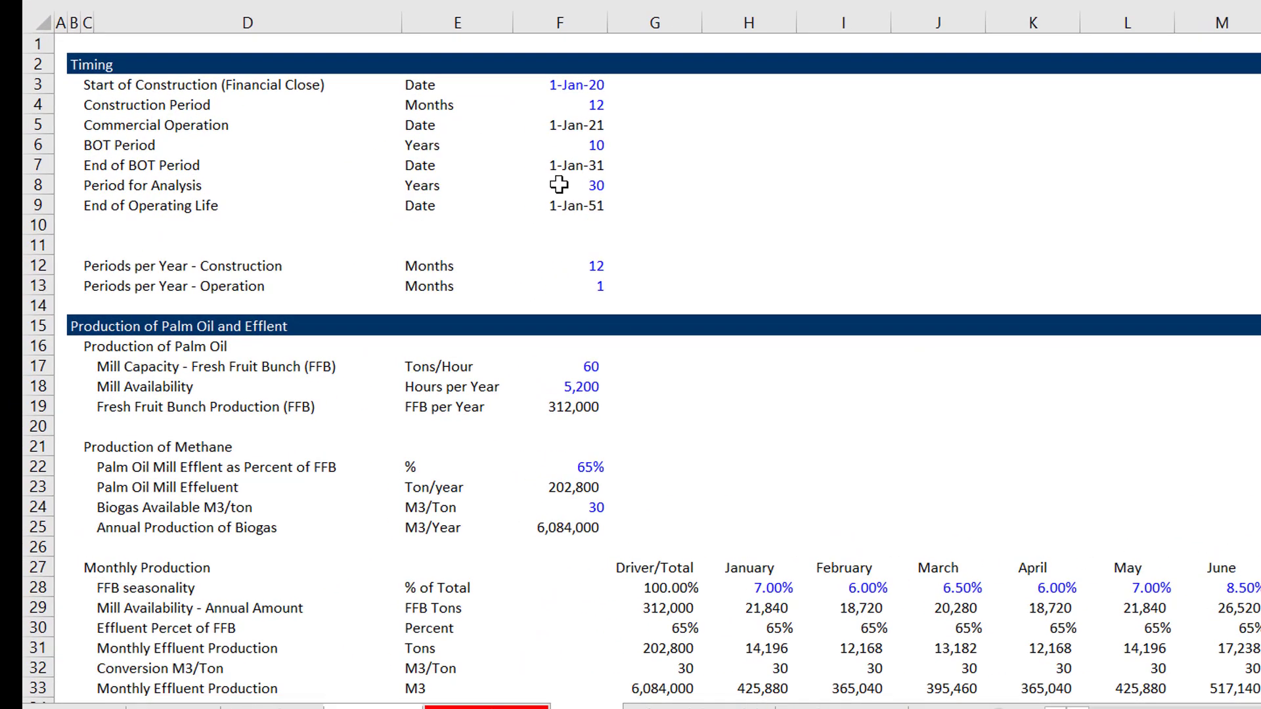
click(559, 184)
key(Return)
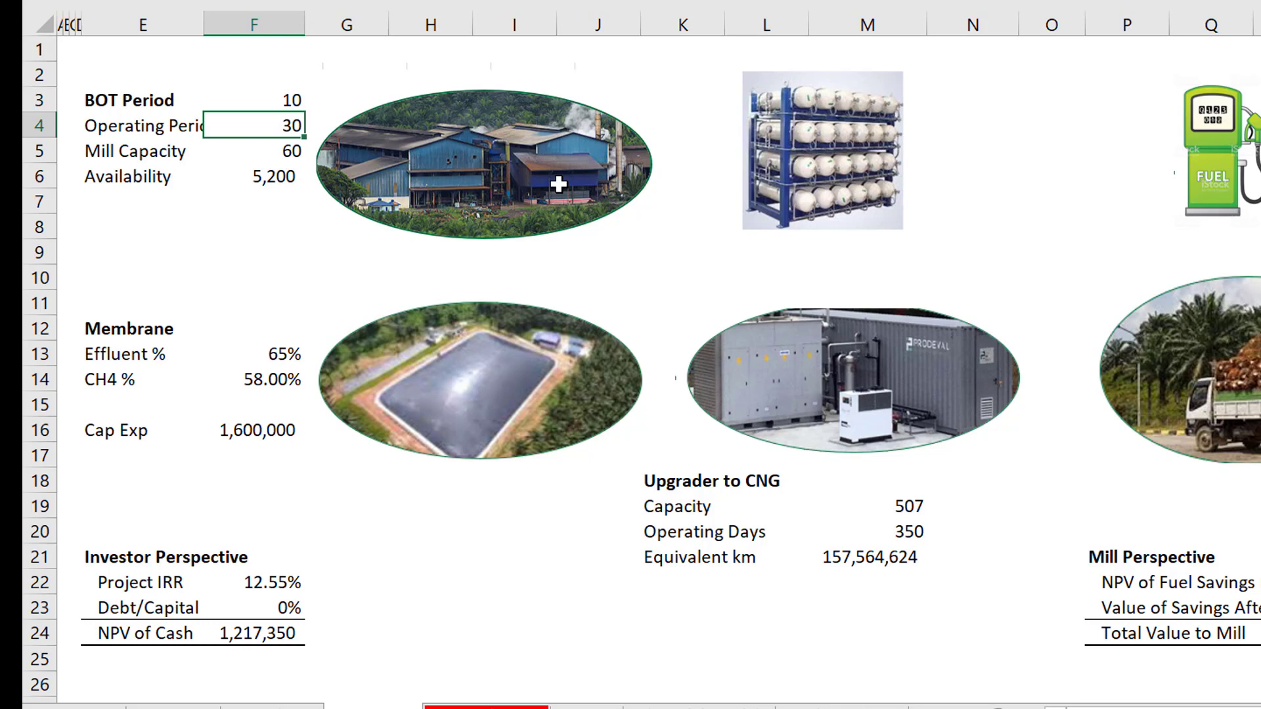
- Review the scenario table on the Control Page and the timing assumptions on the Inputs sheet
key(ctrl+Page_Down)
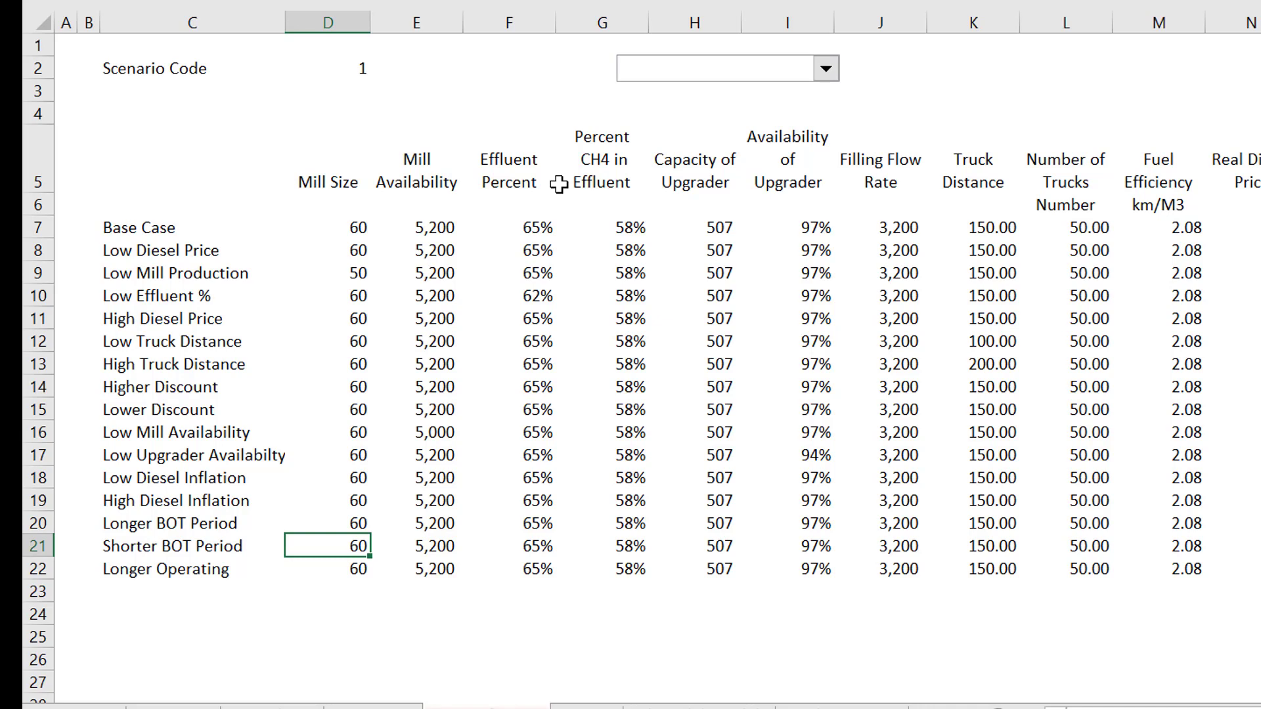
key(Down)
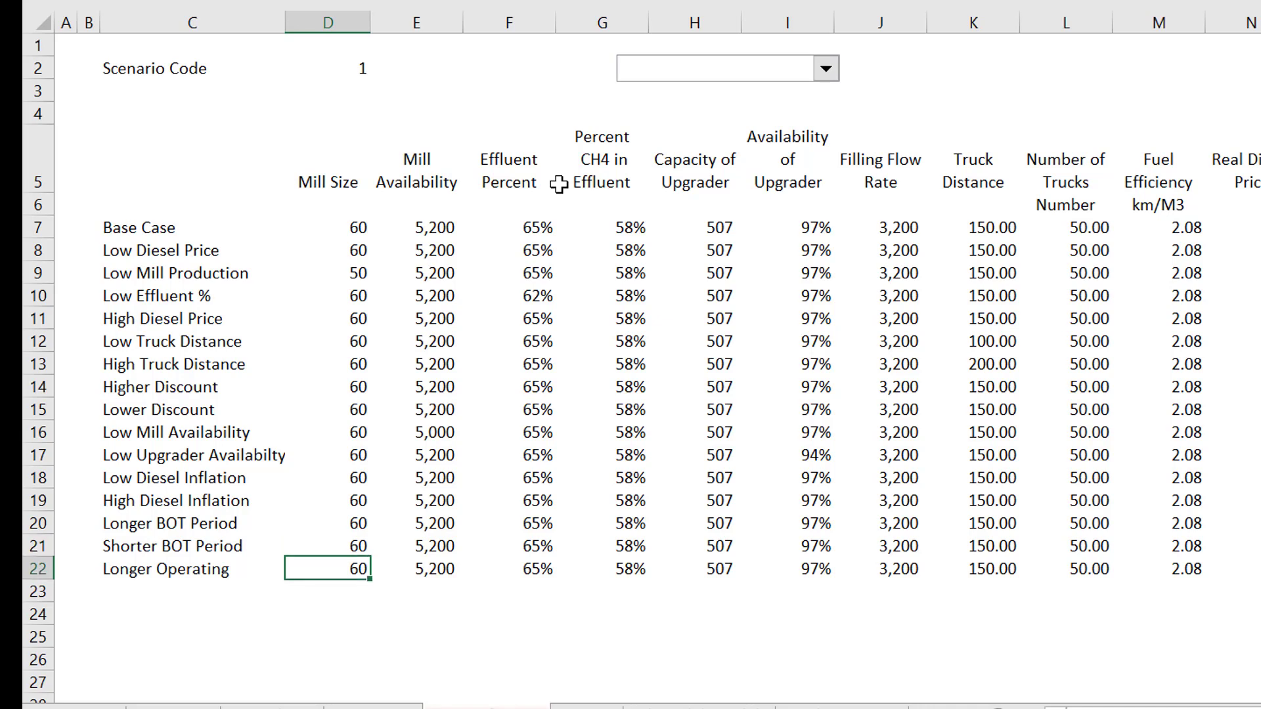
key(Up)
key(Up)
key(Up)
key(Up)
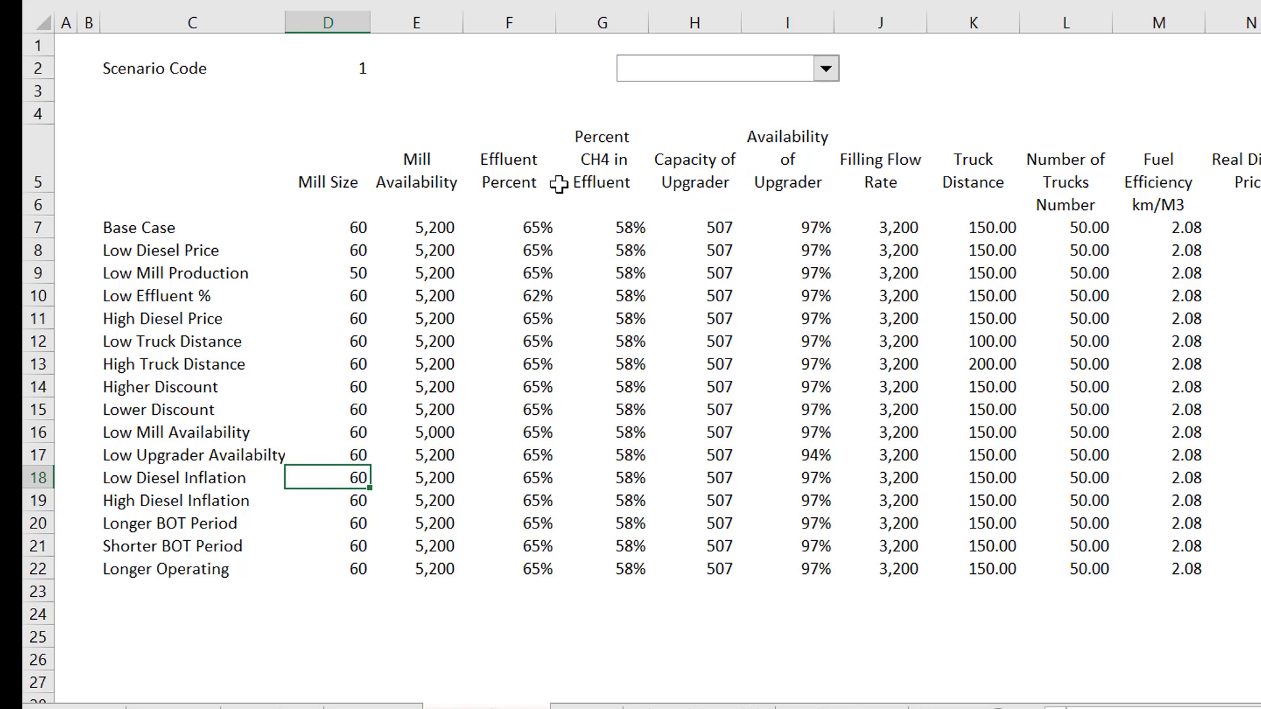
key(ctrl+Page_Down)
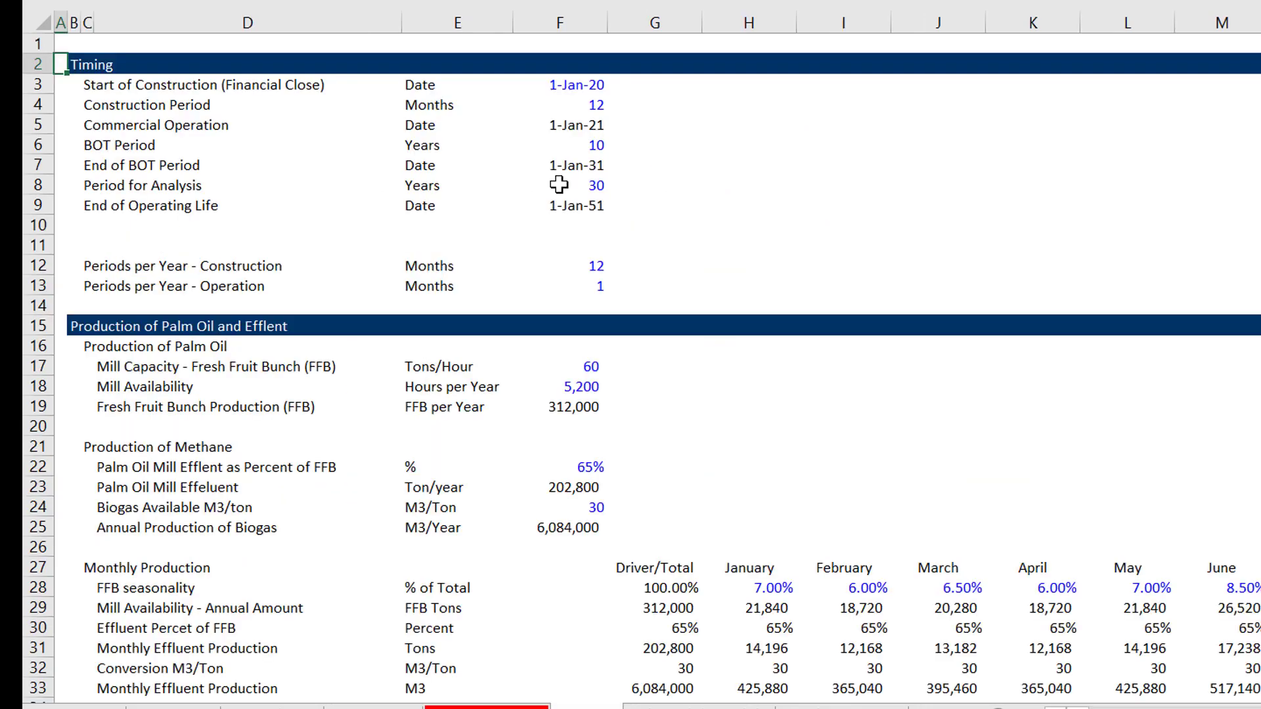
click(529, 103)
- Set the input range of the Control Page's scenario drop-down to 'Control Page'!$C$7:$C$30
key(ctrl+Page_Up)
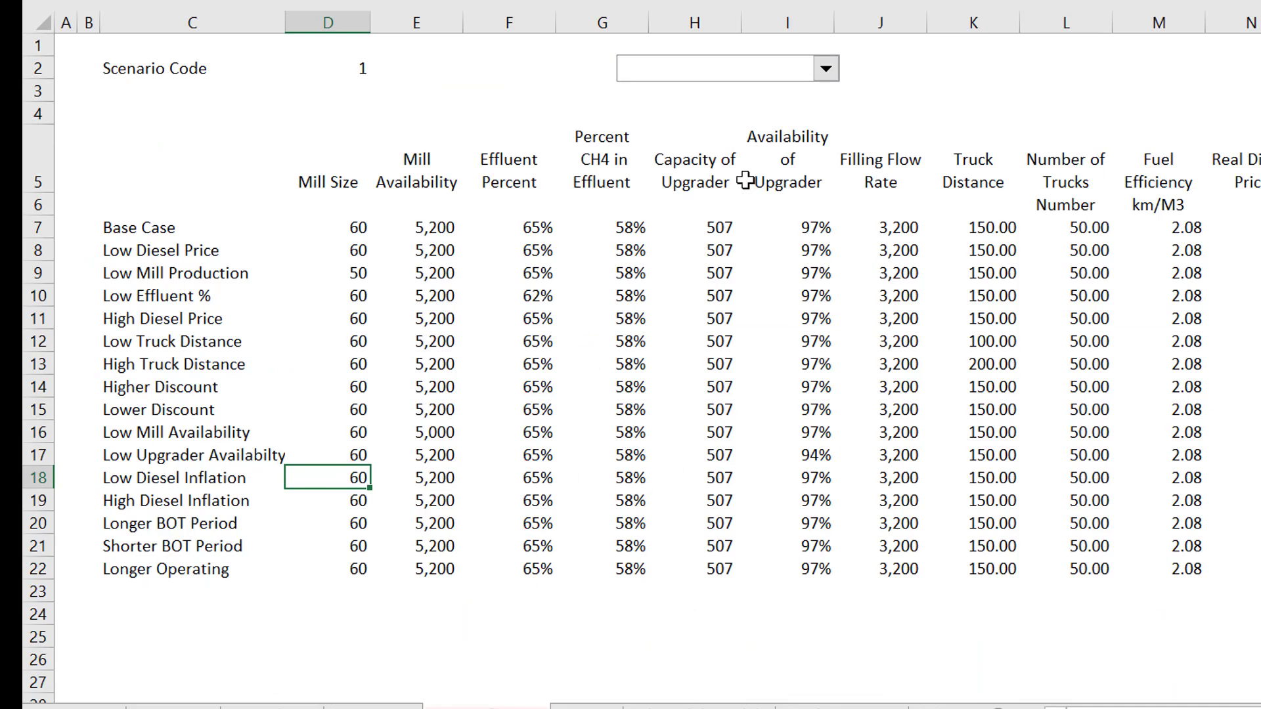
click(471, 412)
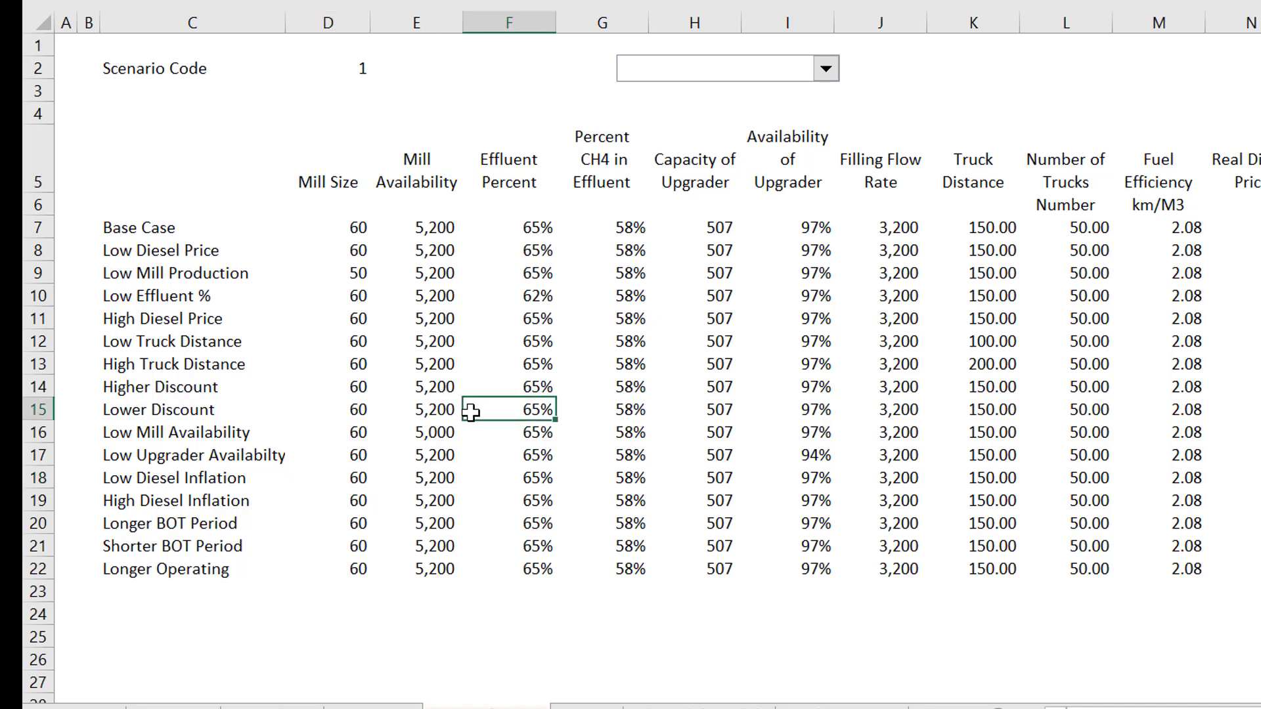
right_click(694, 76)
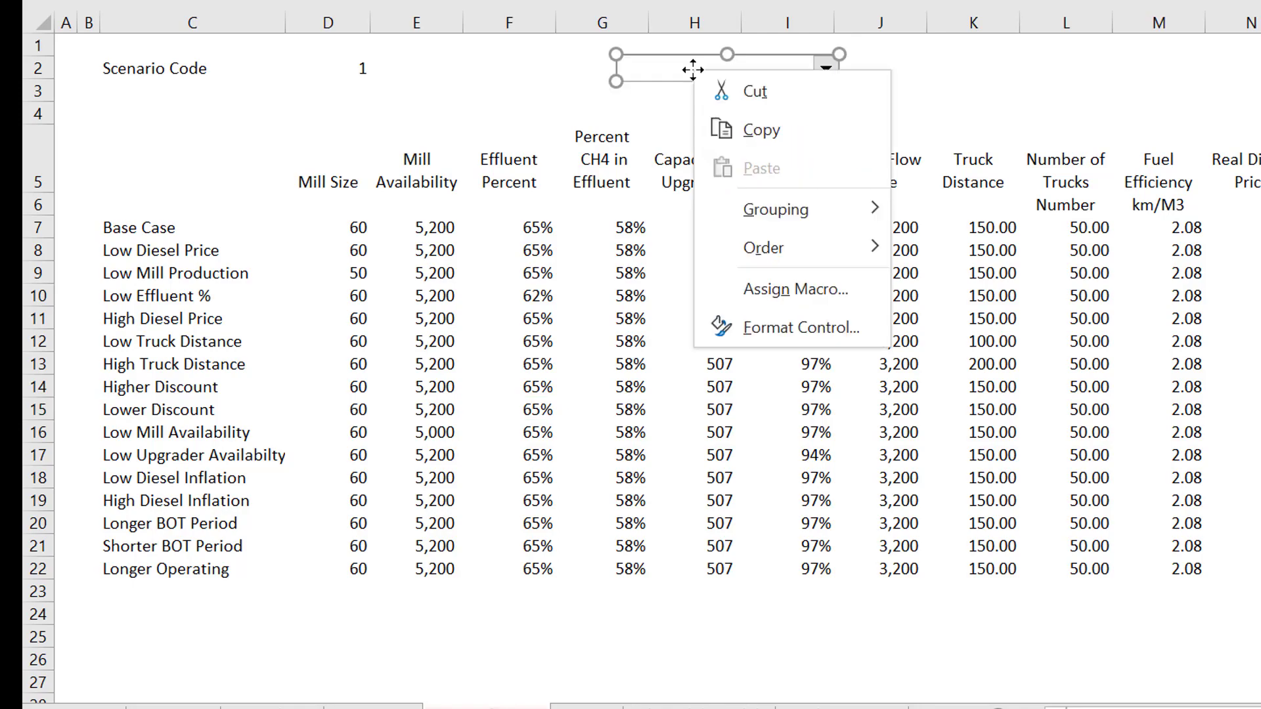
click(779, 326)
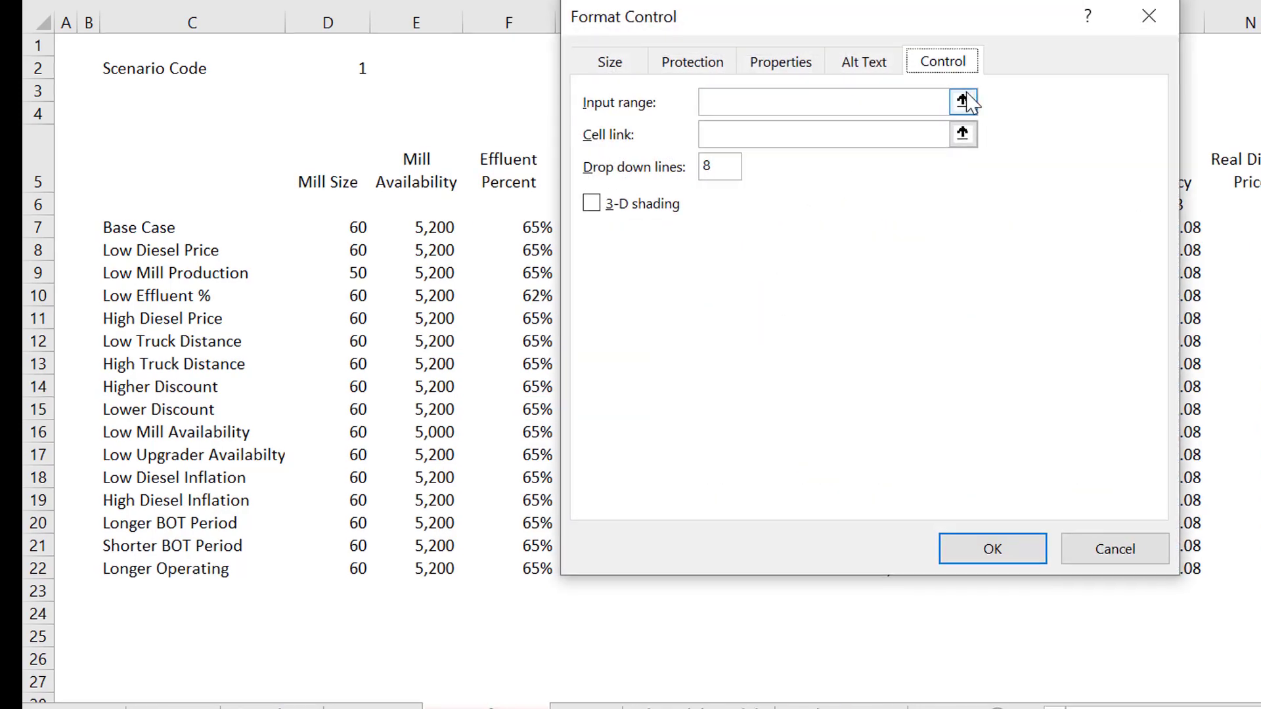
click(966, 95)
click(354, 681)
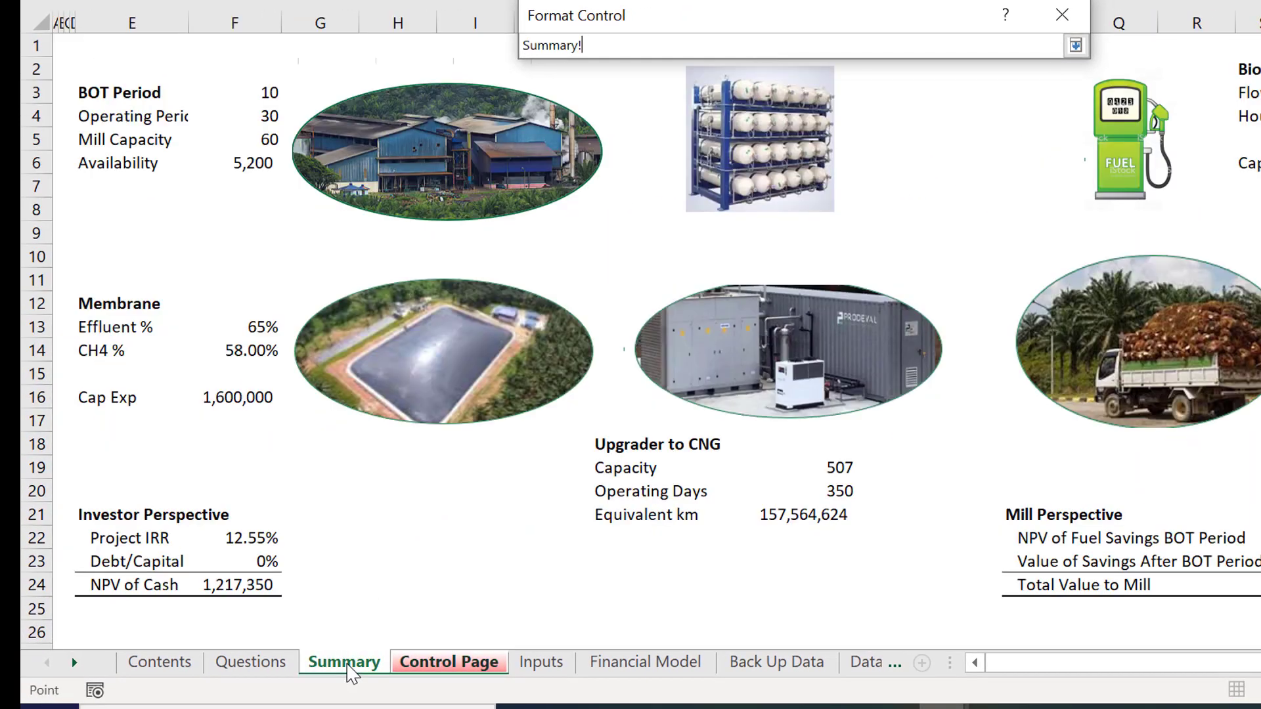
click(453, 681)
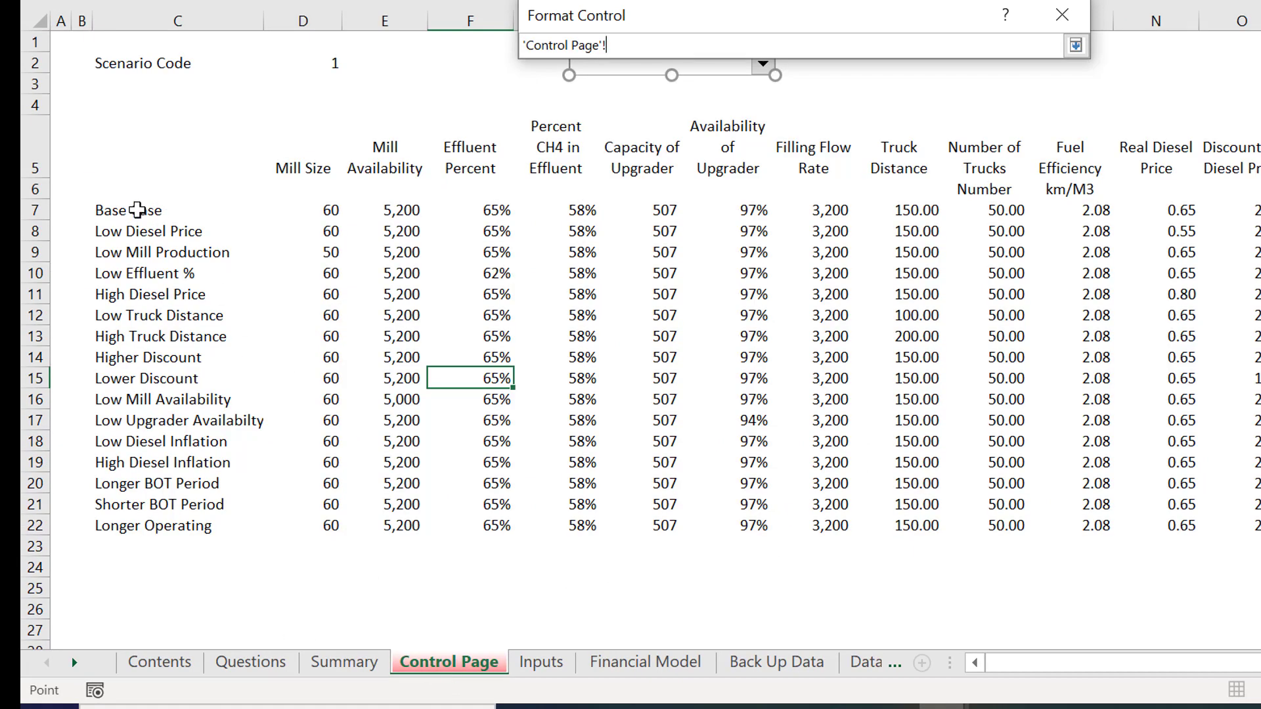
drag(136, 210, 161, 528)
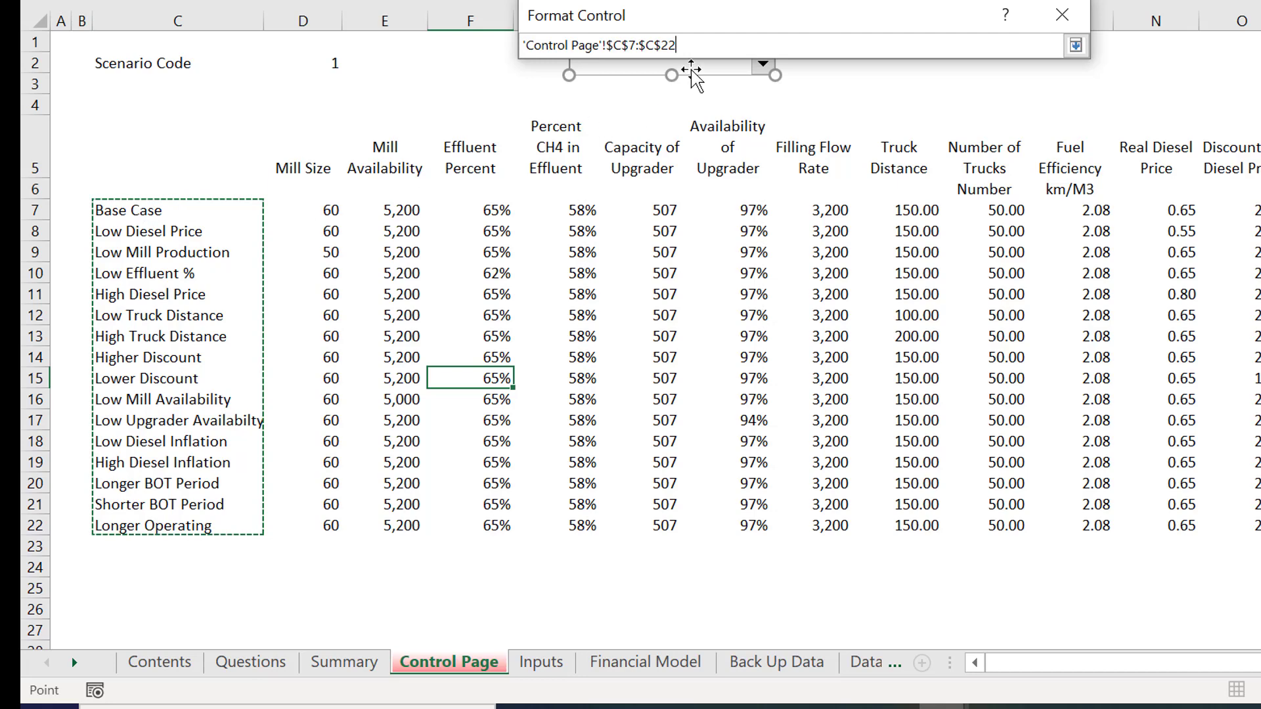
key(BackSpace)
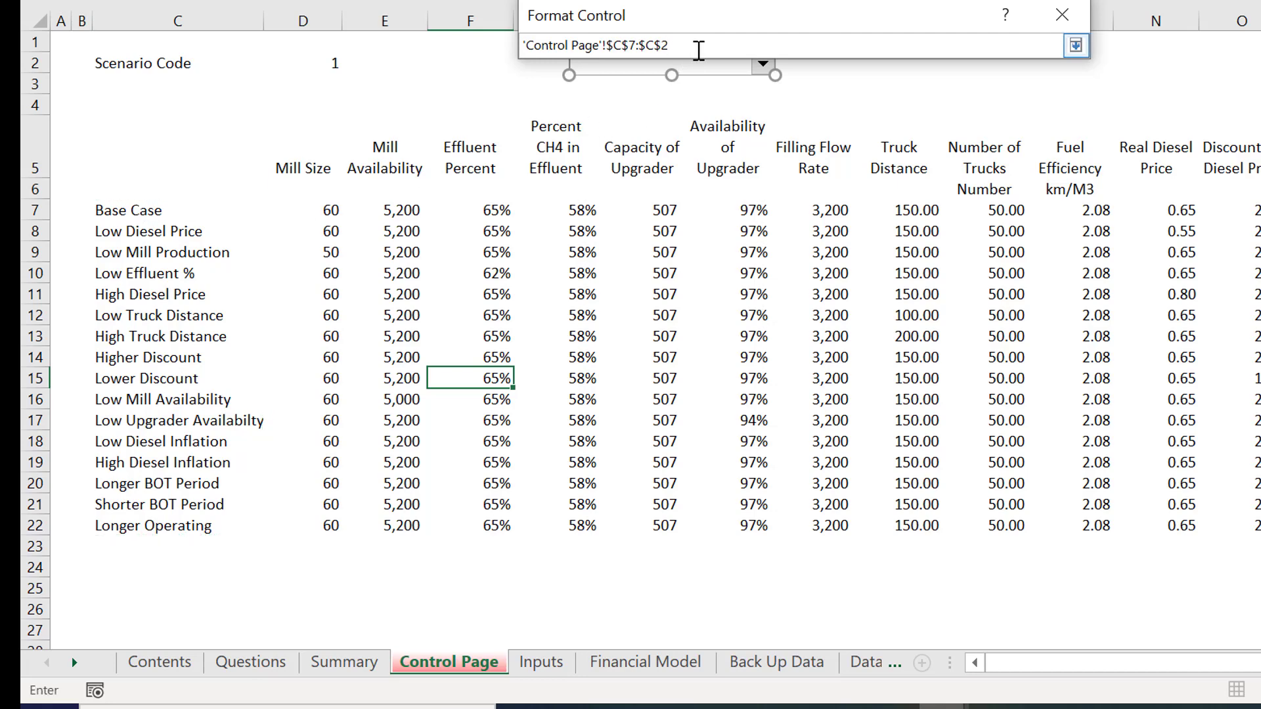
key(Return)
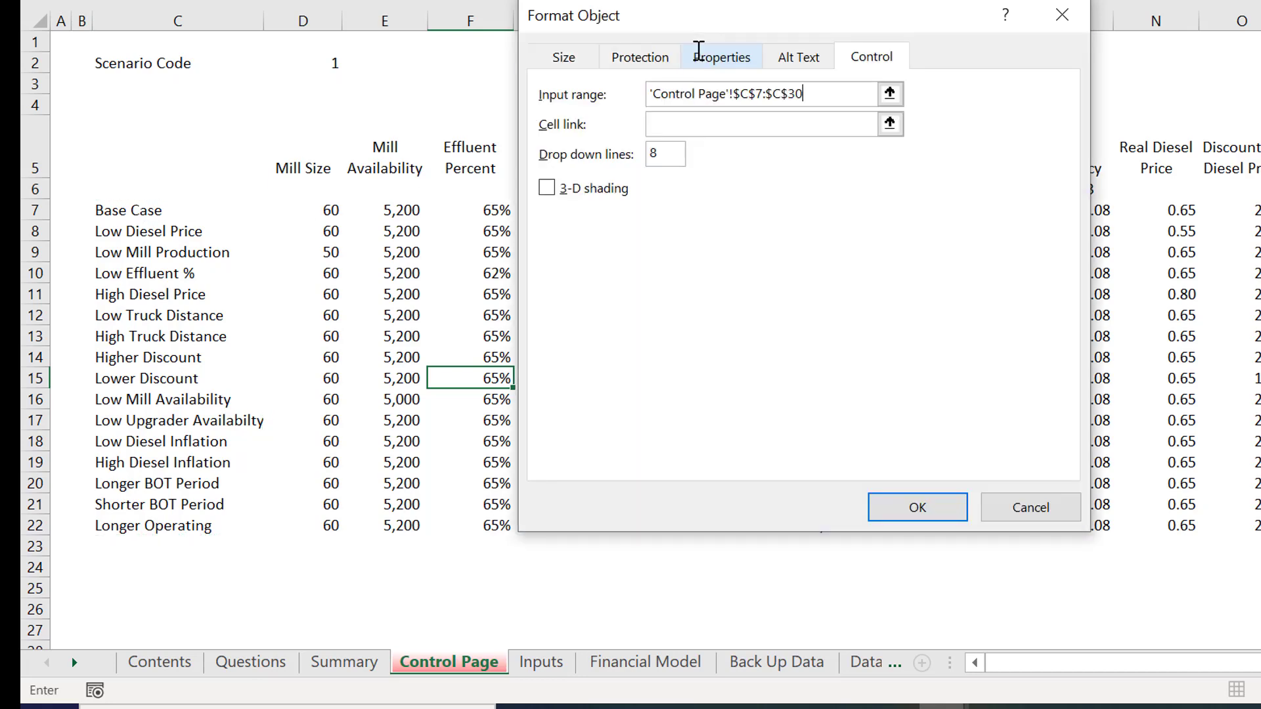
click(913, 508)
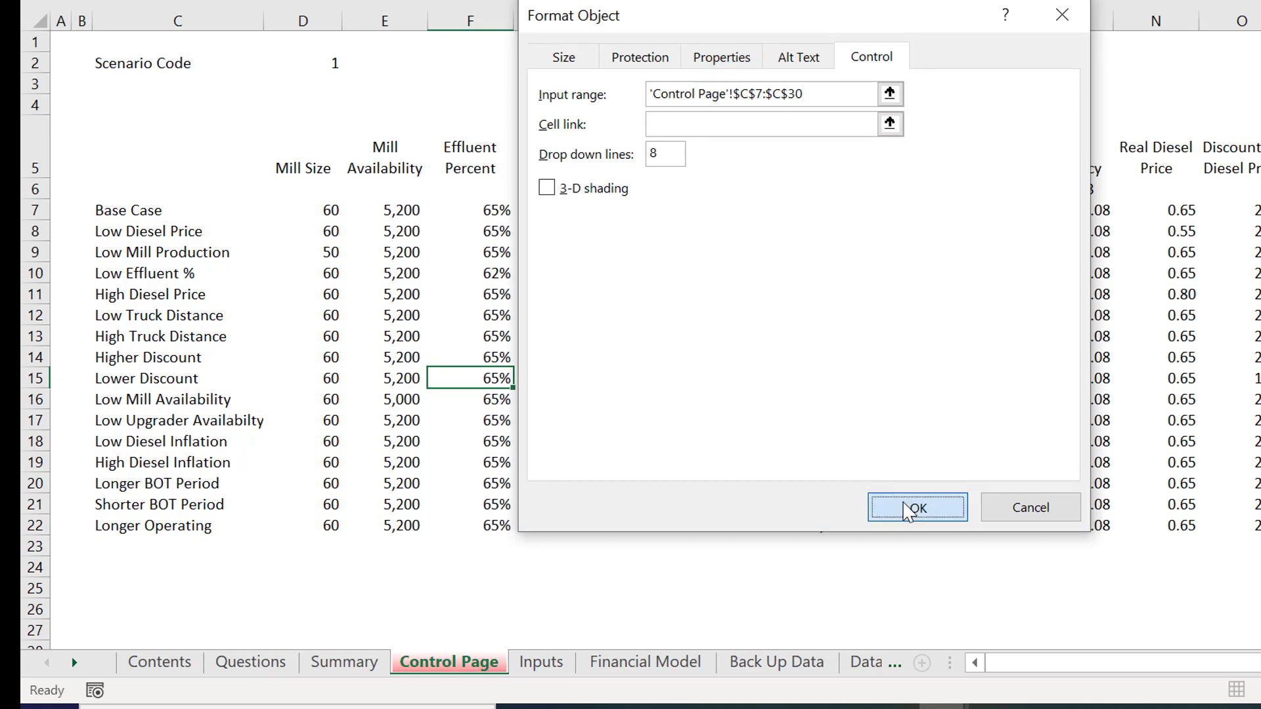
click(827, 128)
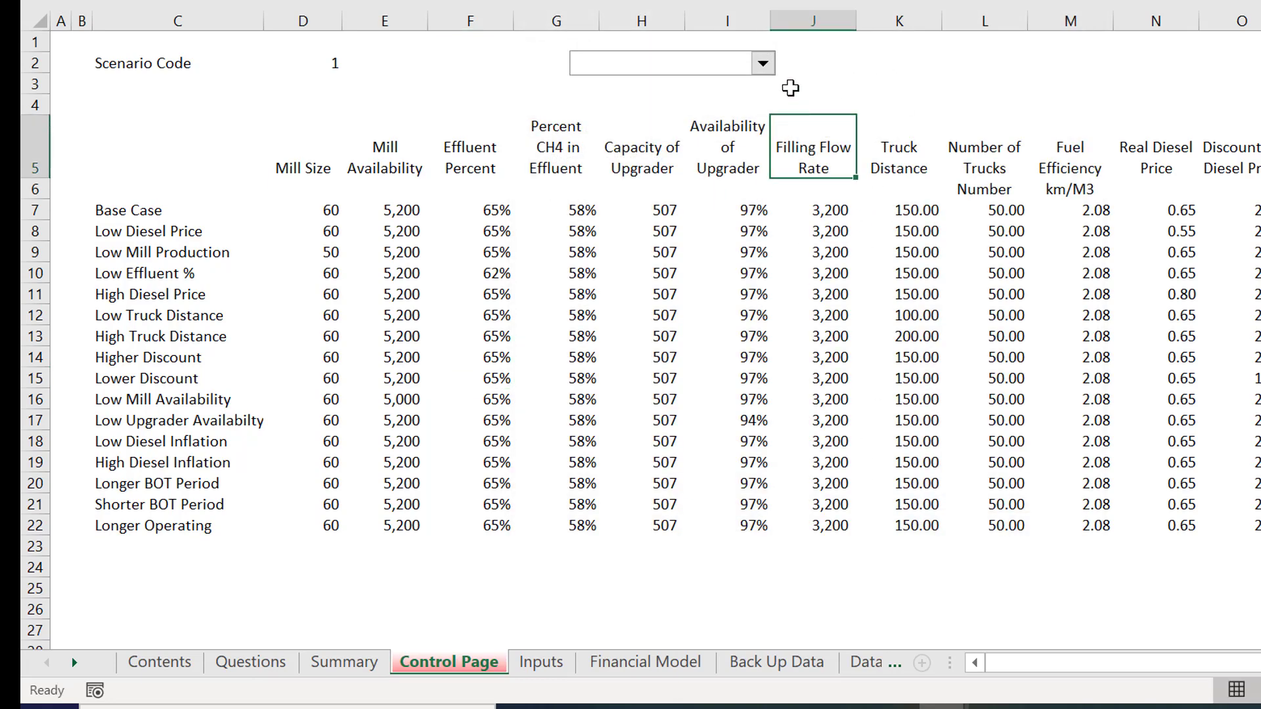
- Test the scenario drop-down by choosing Higher Discount and then Low Mill Availability
click(763, 63)
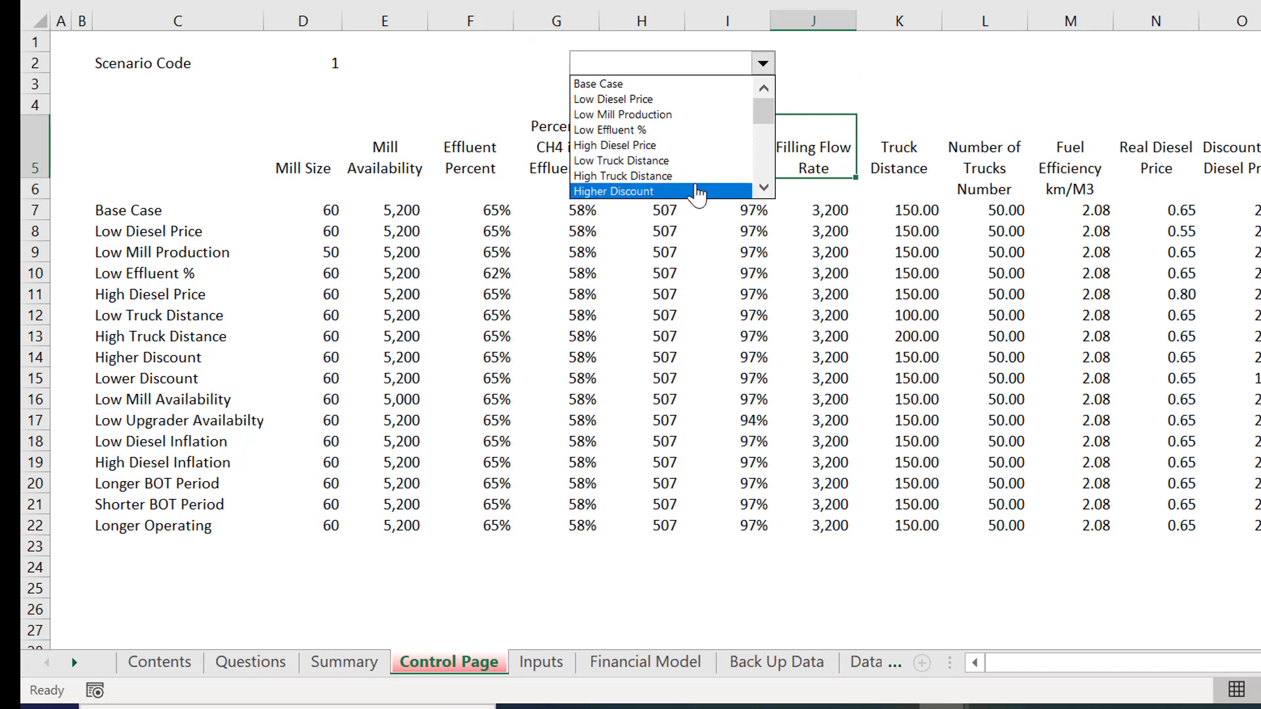
click(696, 191)
click(722, 76)
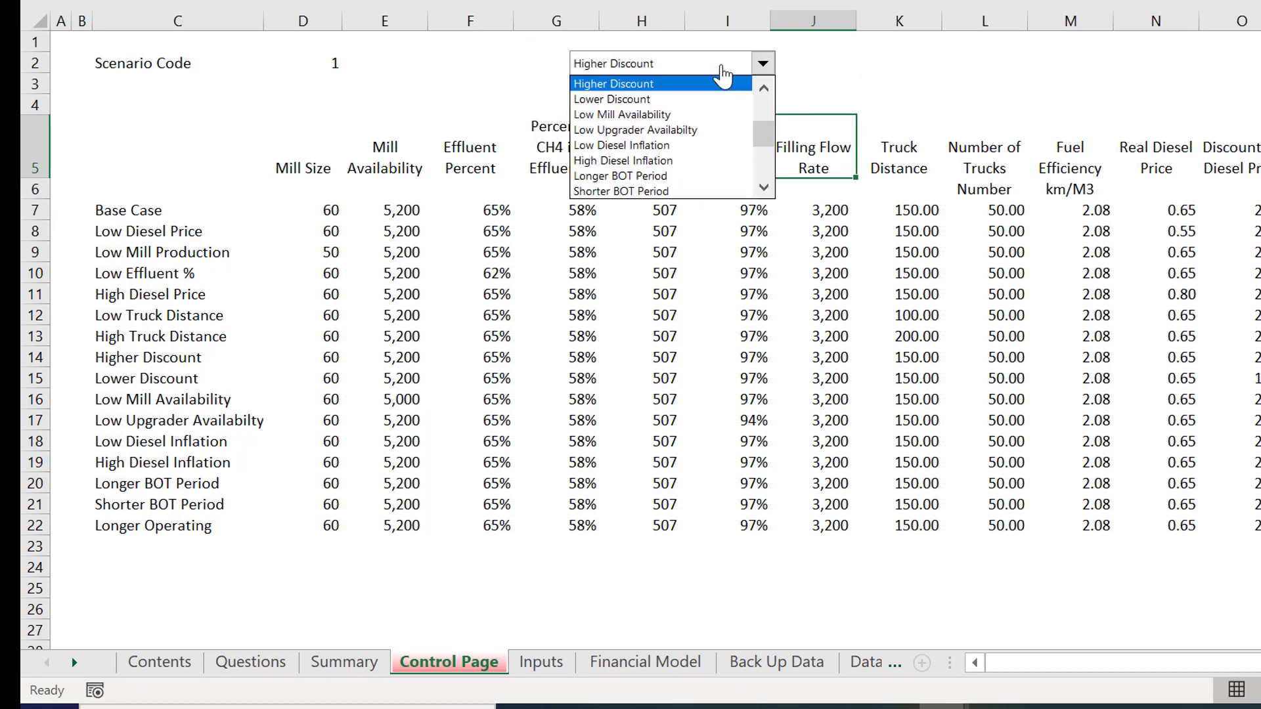
click(699, 118)
click(697, 115)
- Link the scenario drop-down to the Scenario Code cell, 'Control Page'!$D$2
right_click(697, 115)
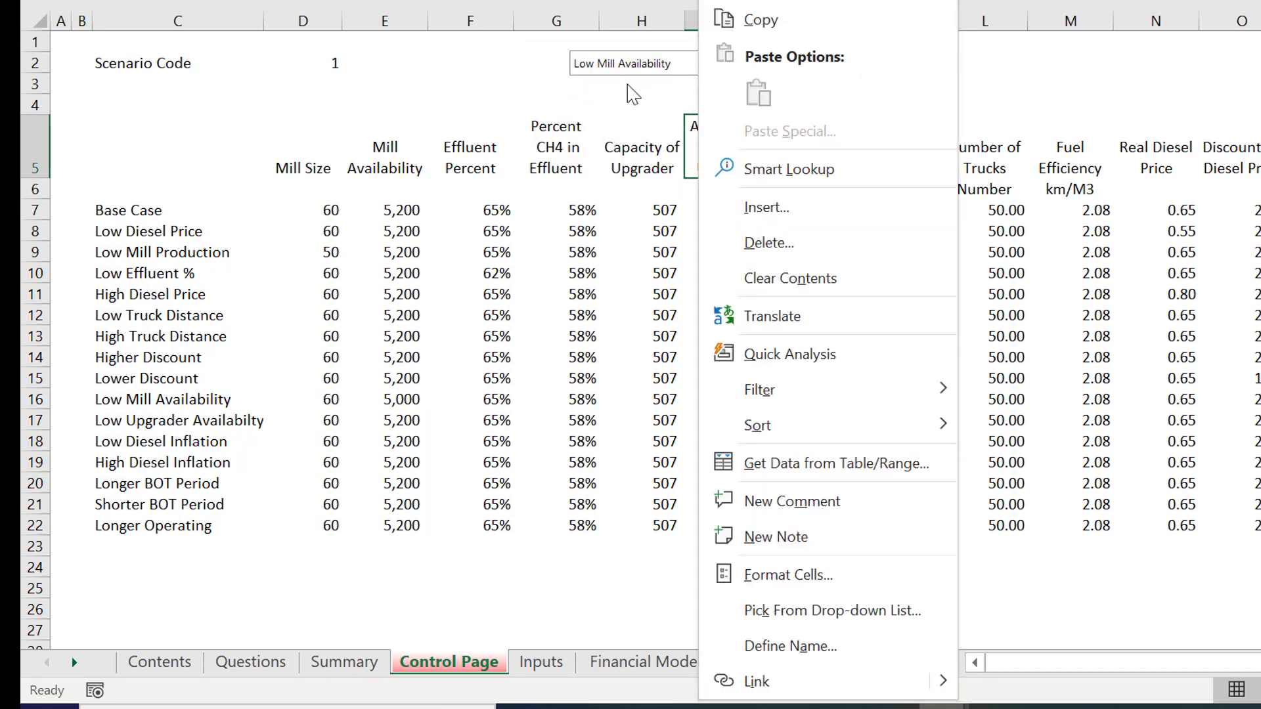
click(657, 71)
right_click(657, 72)
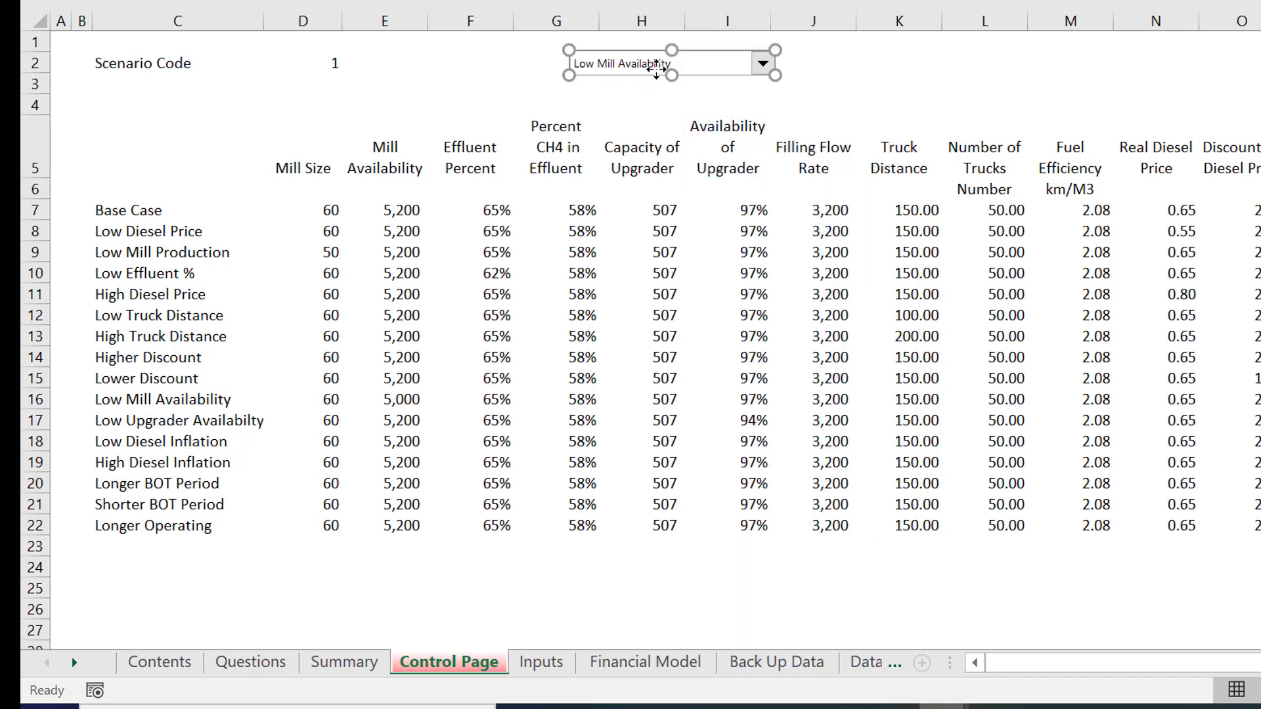
click(718, 307)
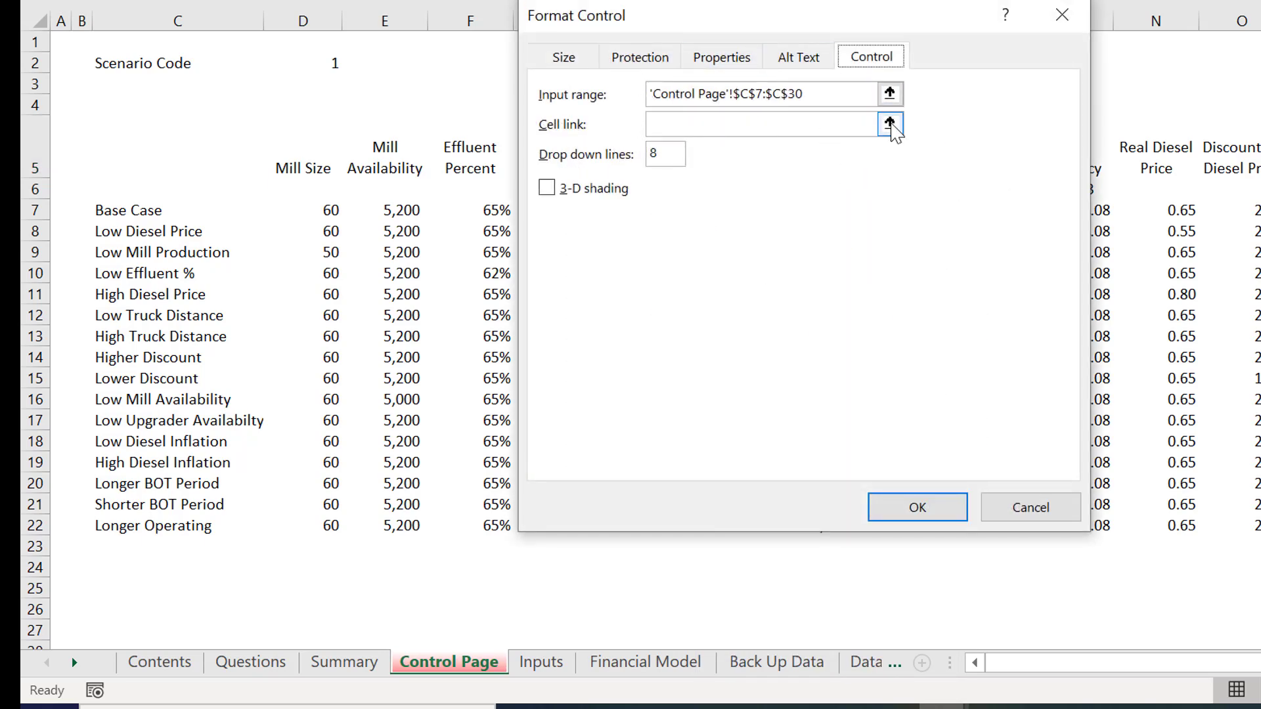
click(890, 124)
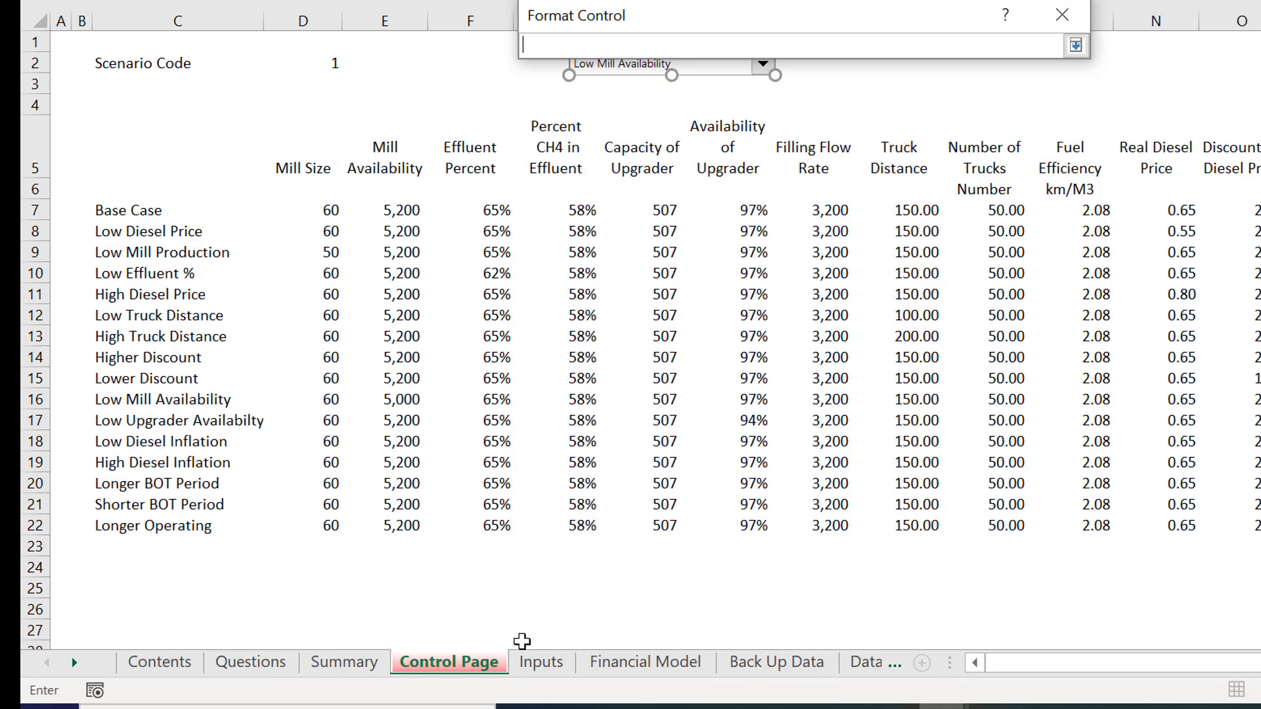
click(556, 663)
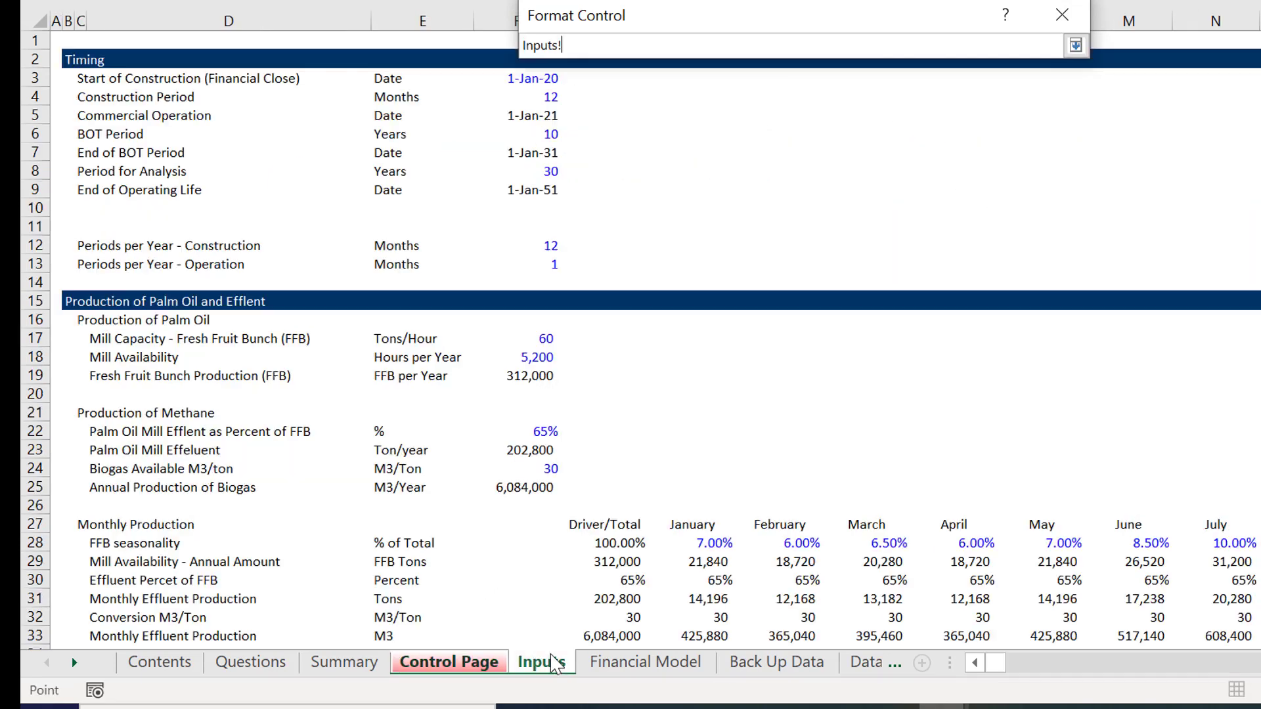
click(481, 662)
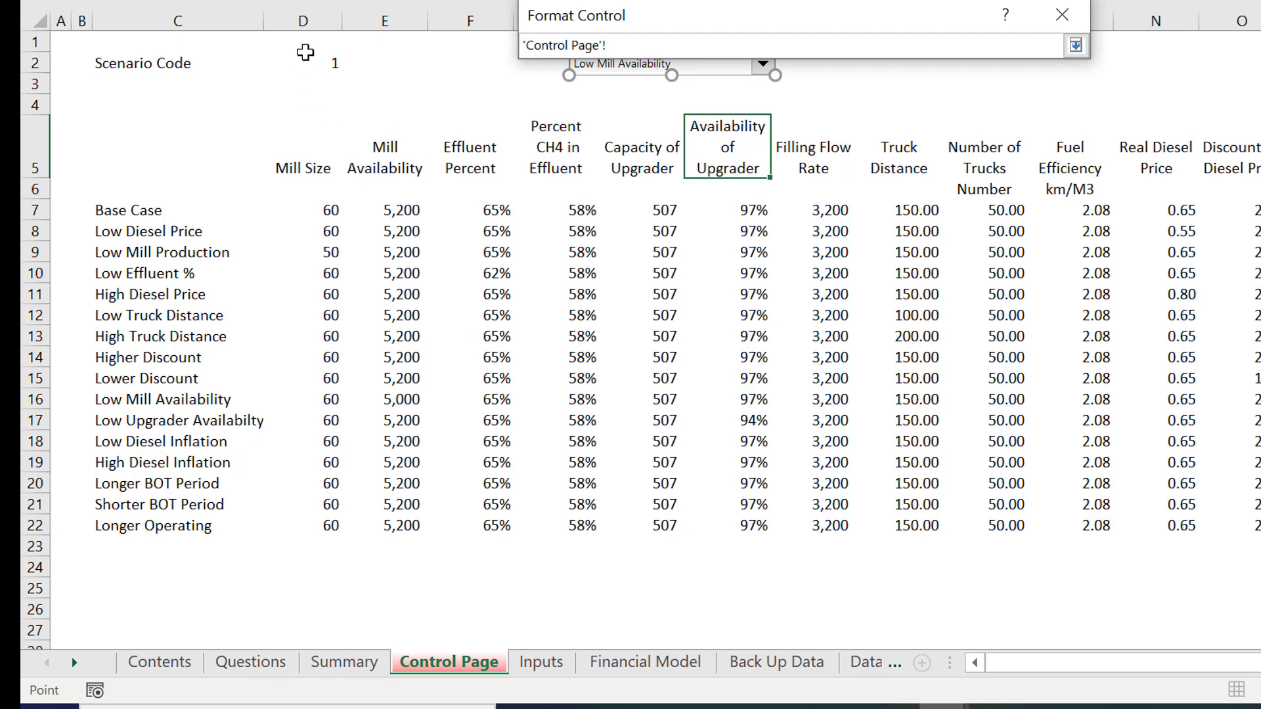
click(331, 58)
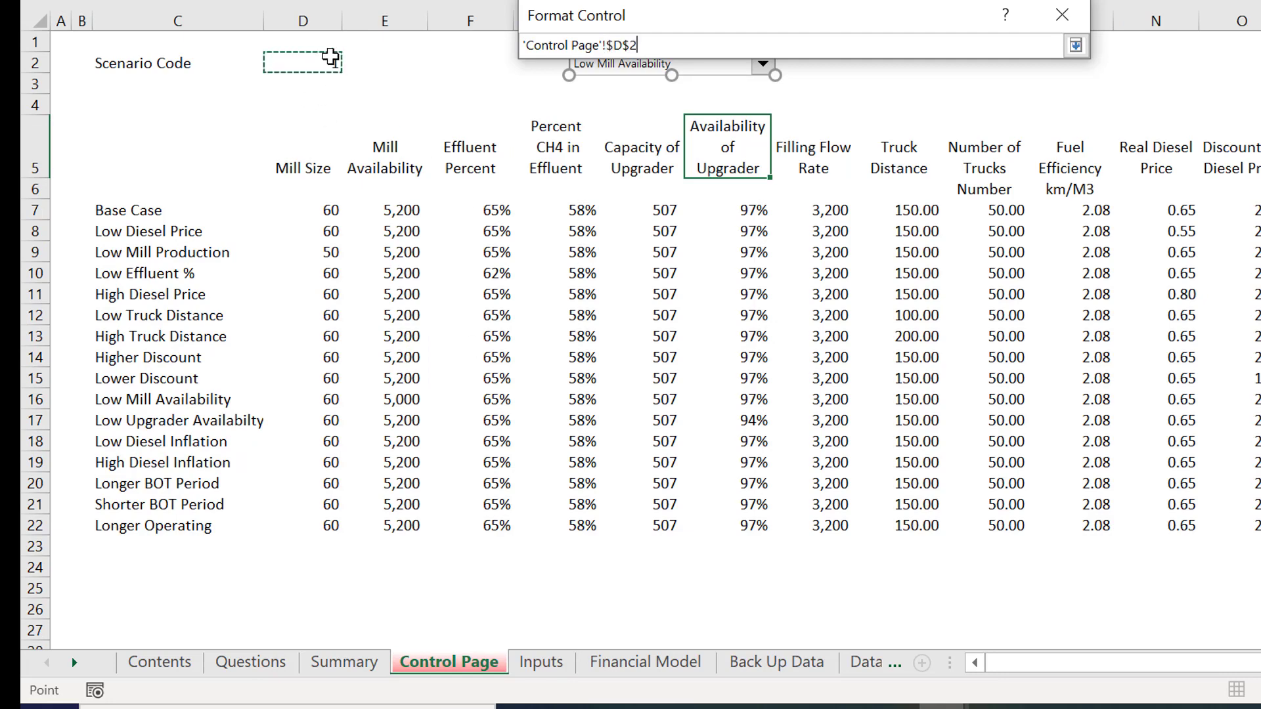
key(Return)
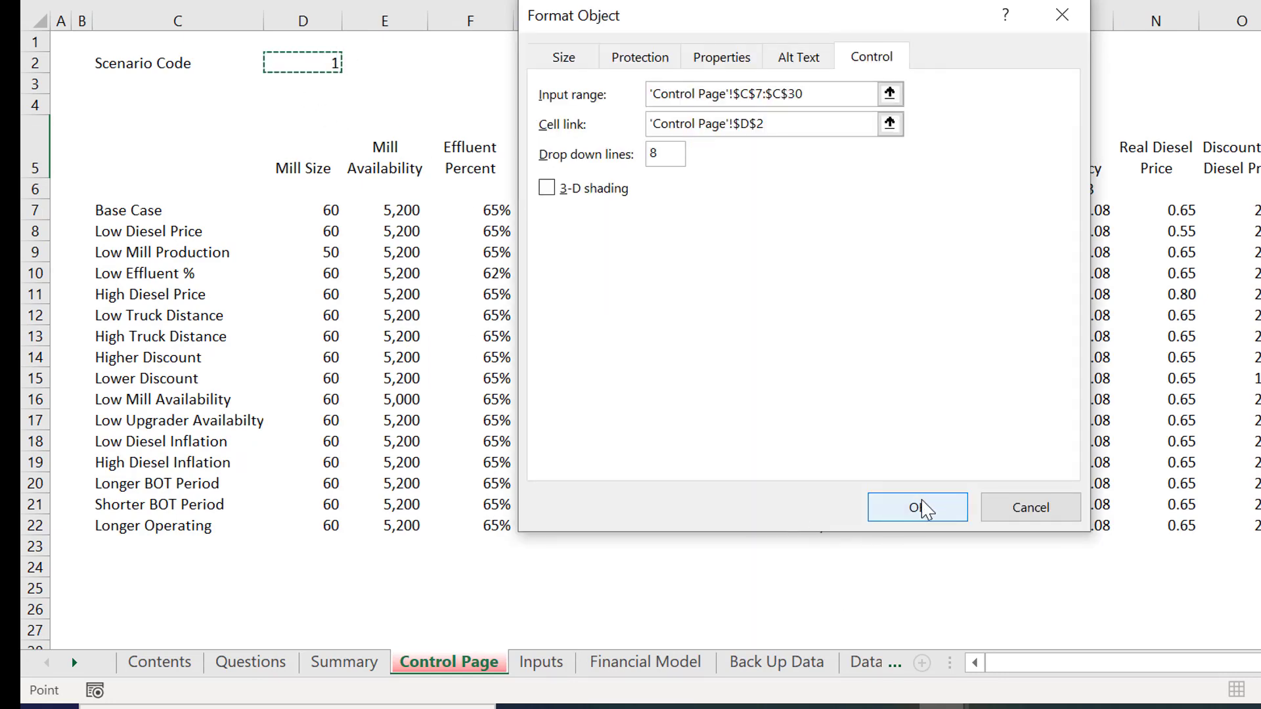
click(923, 504)
click(892, 86)
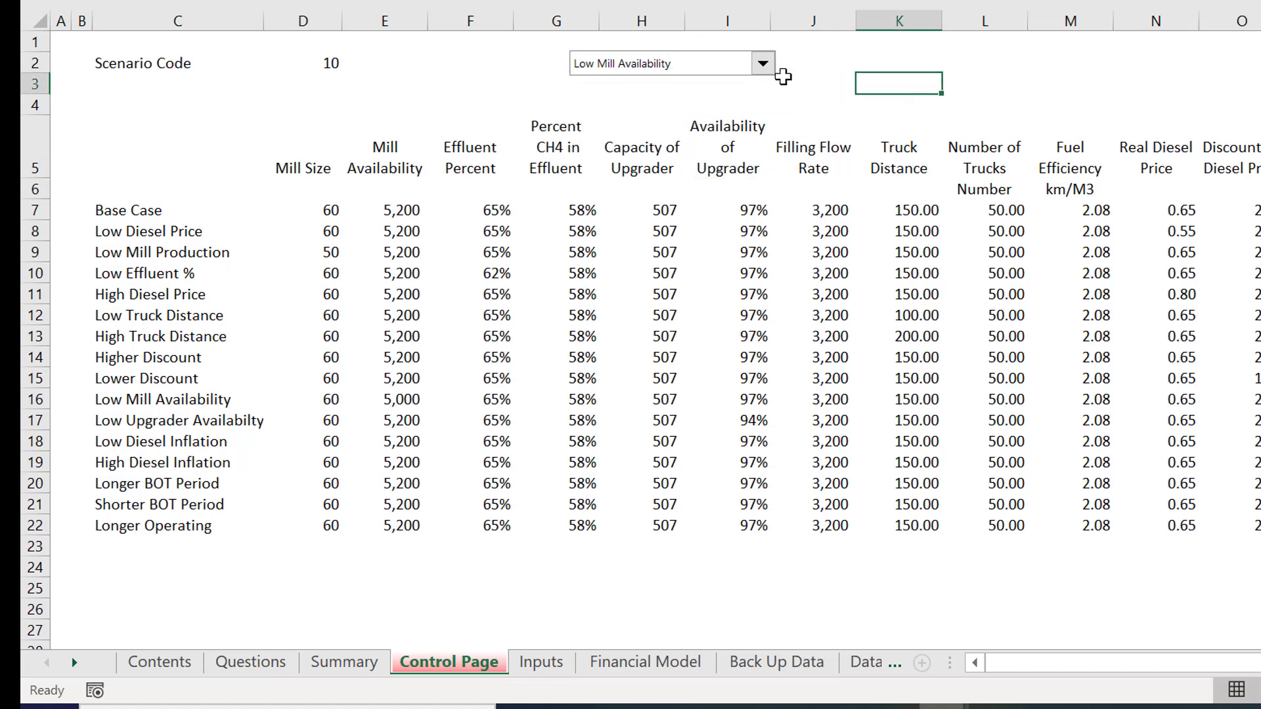
- Switch the scenario drop-down to Longer BOT Period and then to High Diesel Price
click(762, 63)
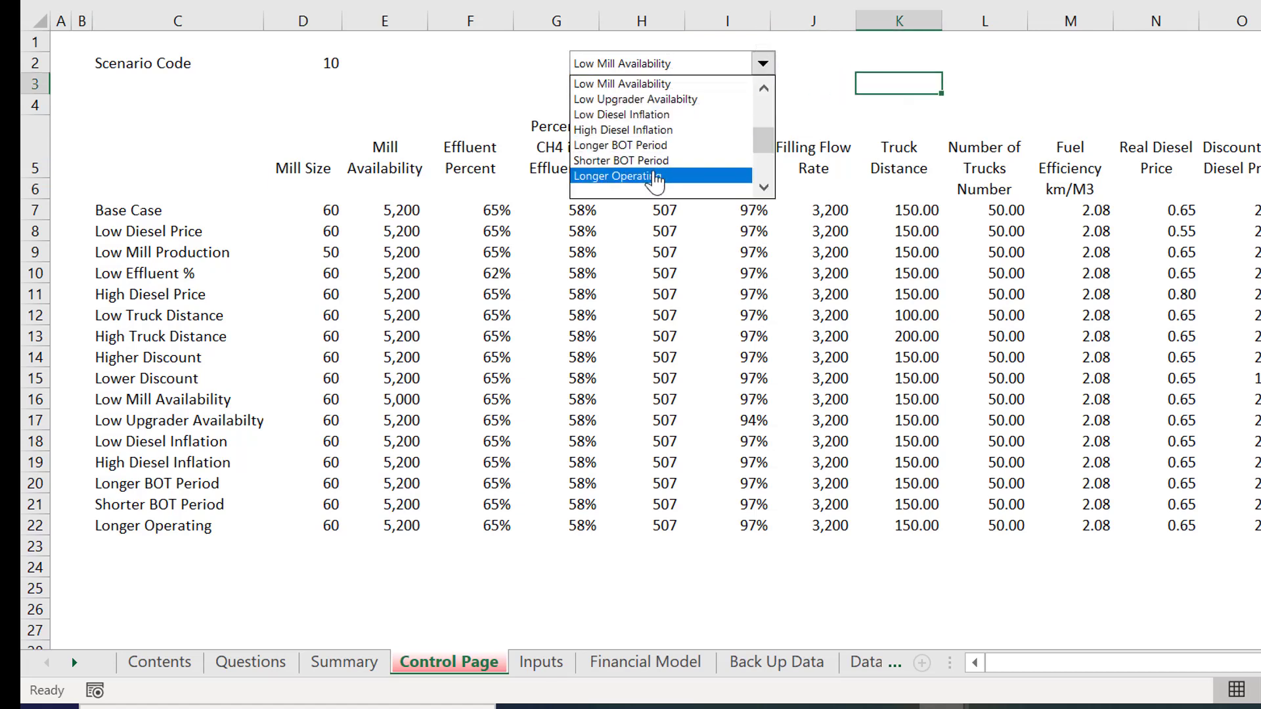
click(735, 146)
key(Up)
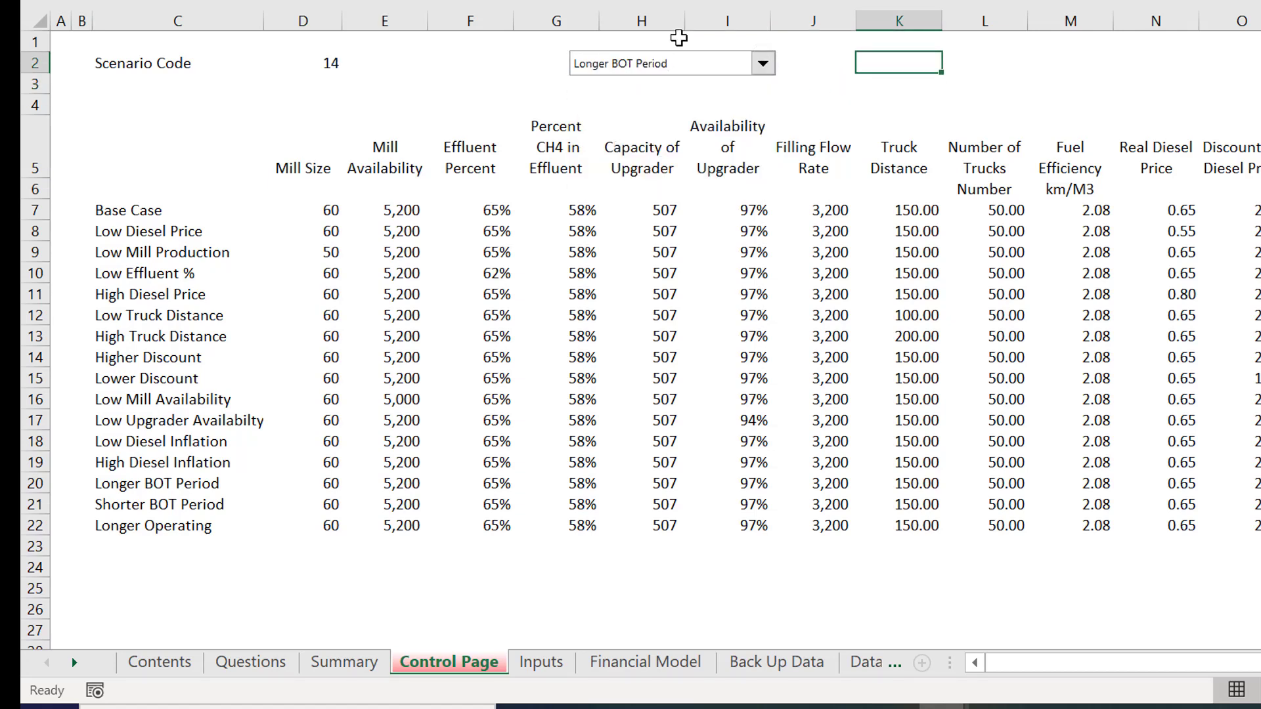
click(685, 70)
scroll(690, 92, up, 5)
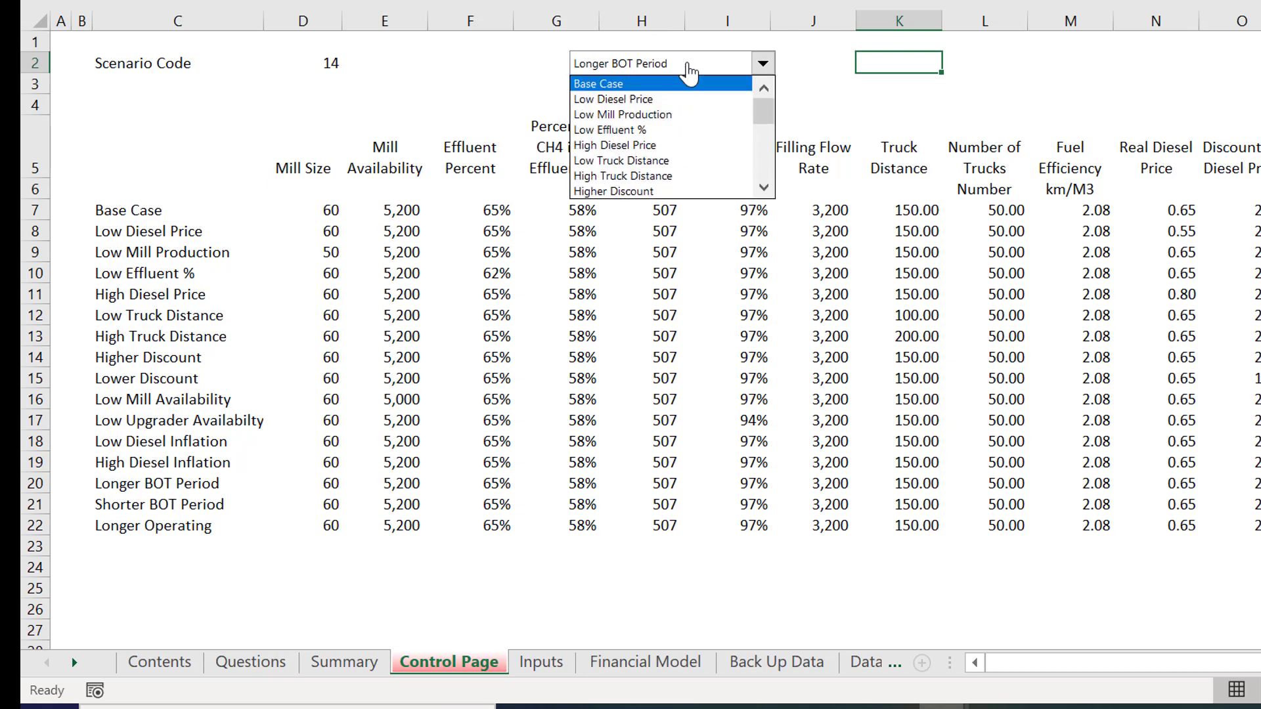
click(631, 145)
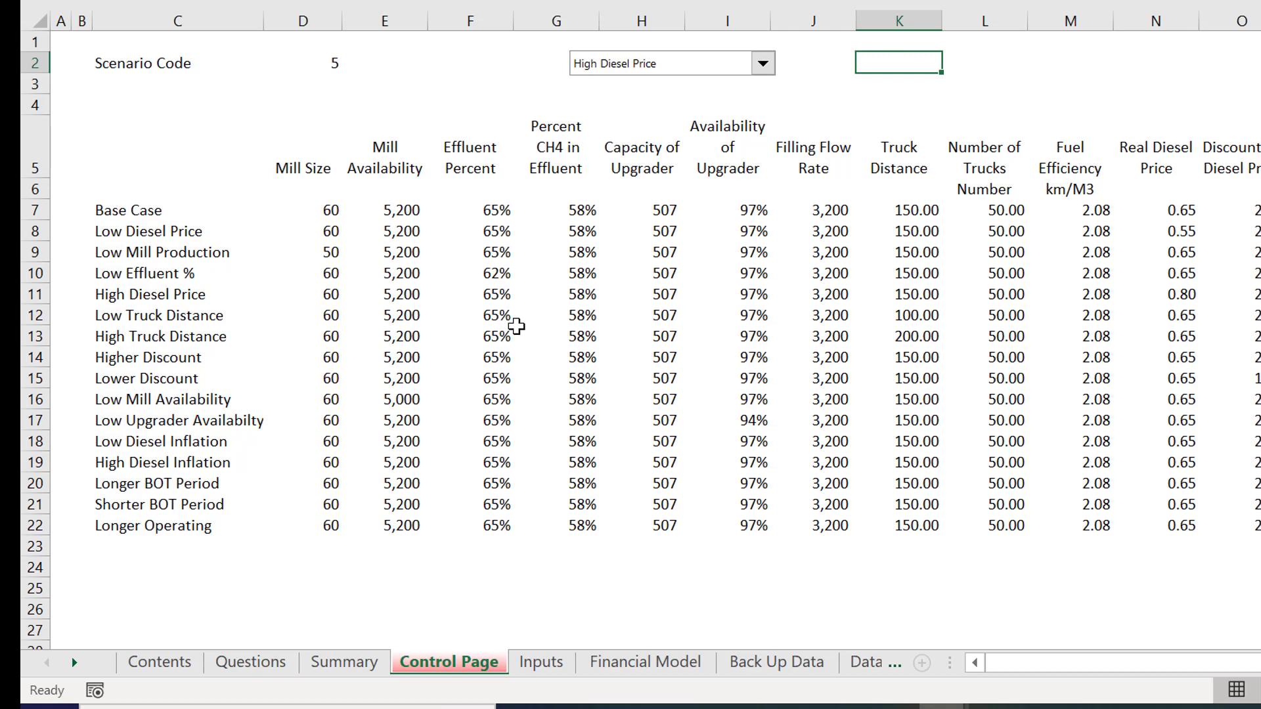
- Examine the form control tools for developers and the ribbon customization options that enable the Developer tab, then close the options unchanged
click(331, 603)
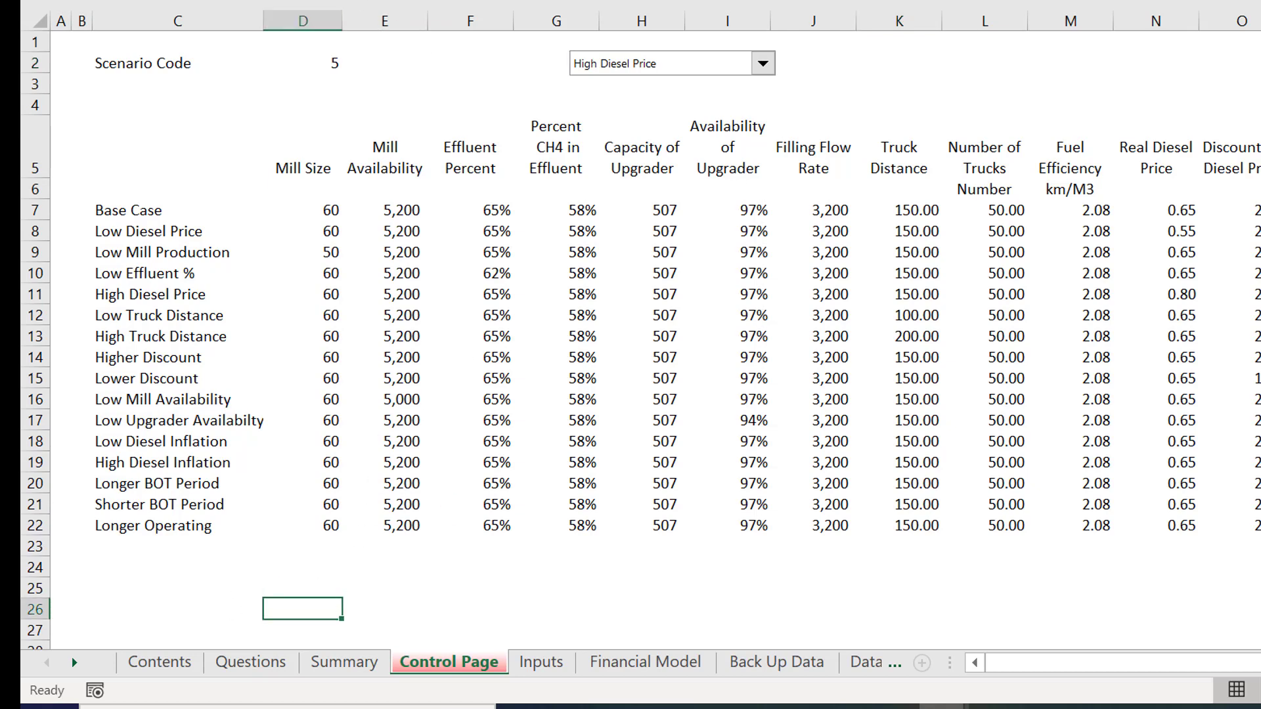
key(alt+n)
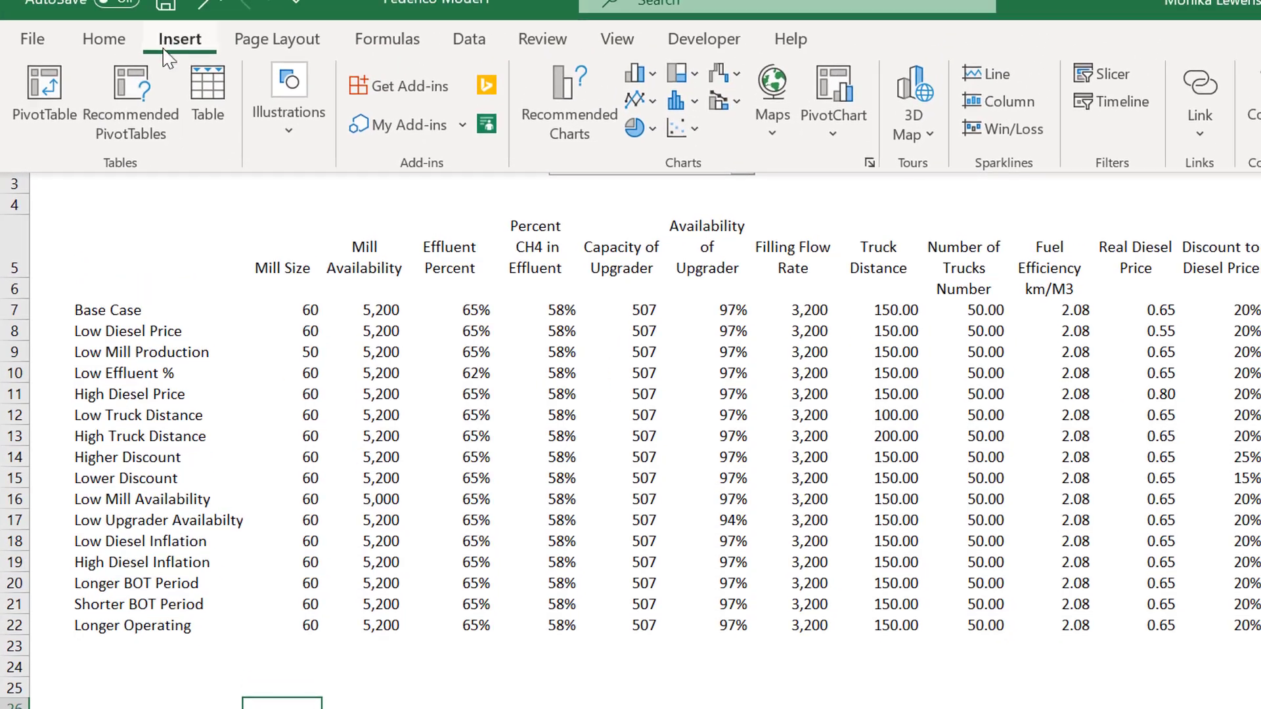
click(698, 45)
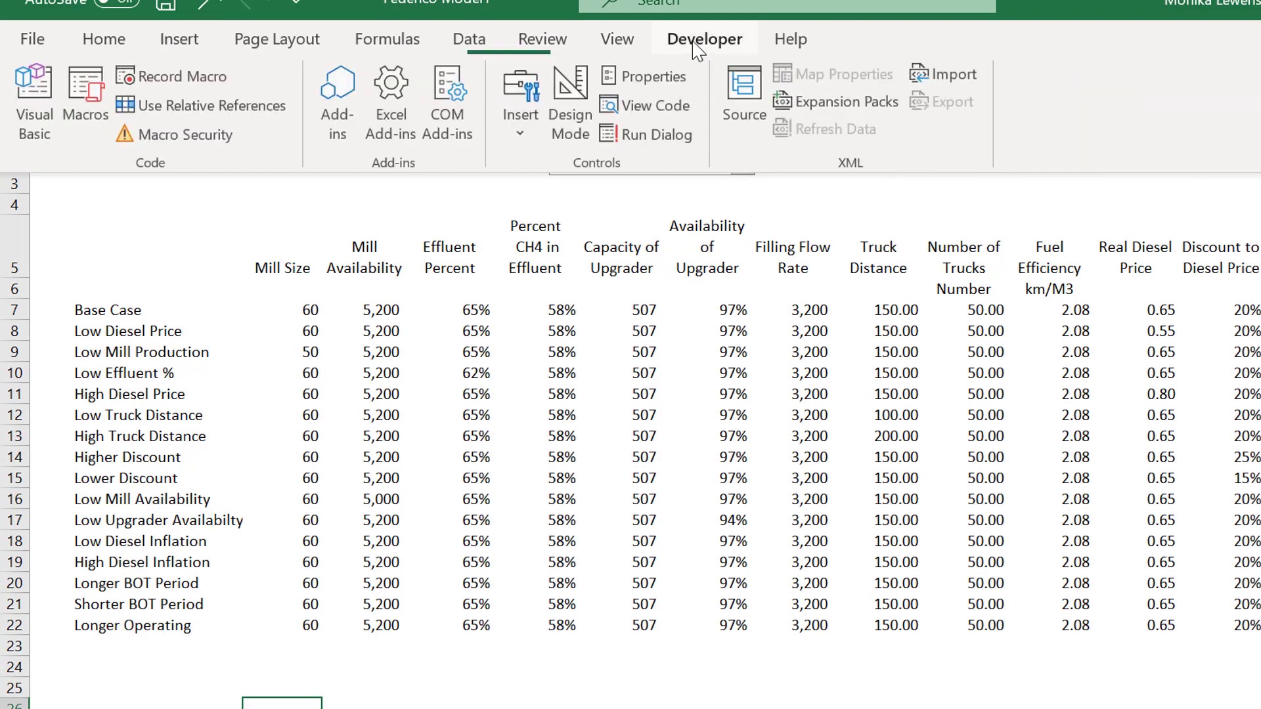
click(33, 39)
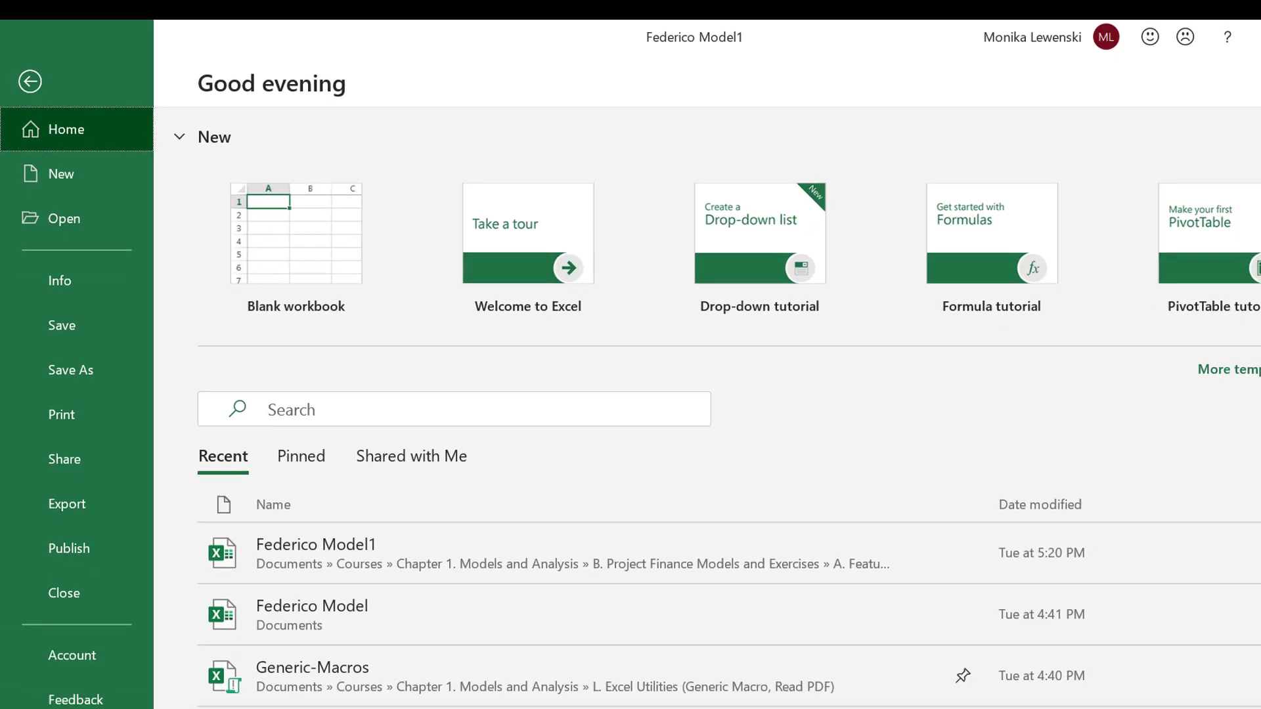
click(57, 645)
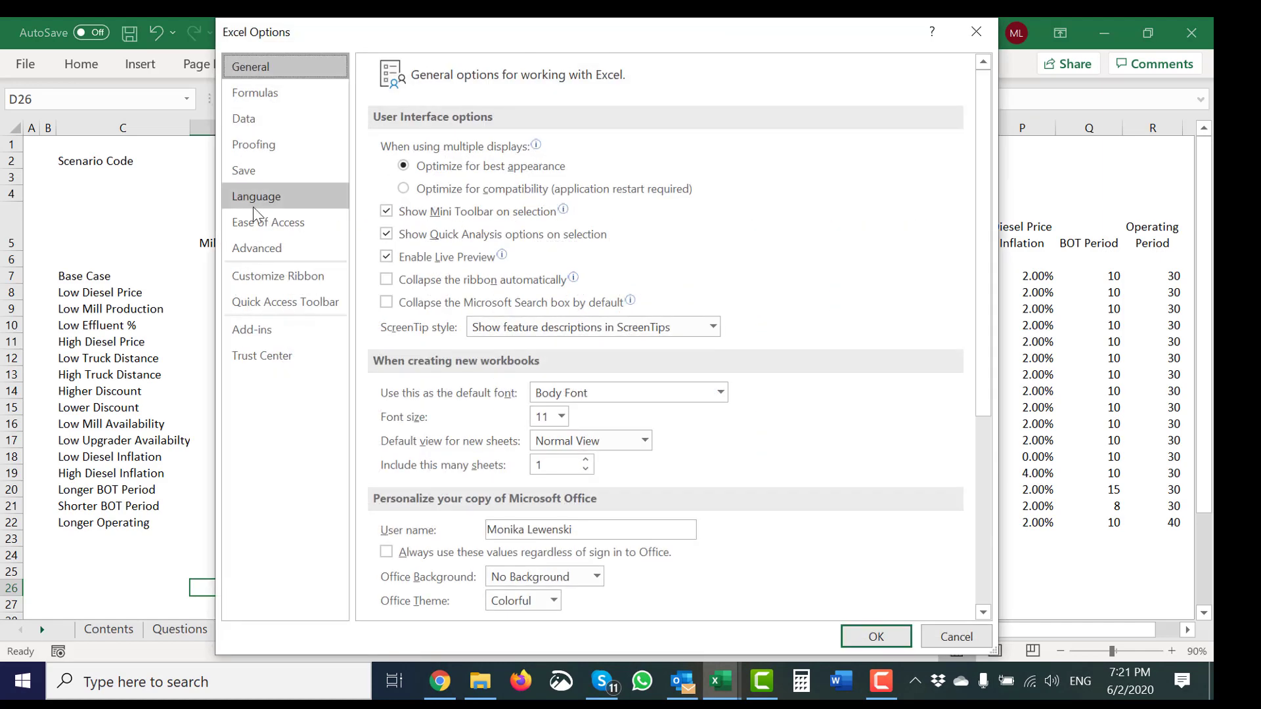
click(290, 273)
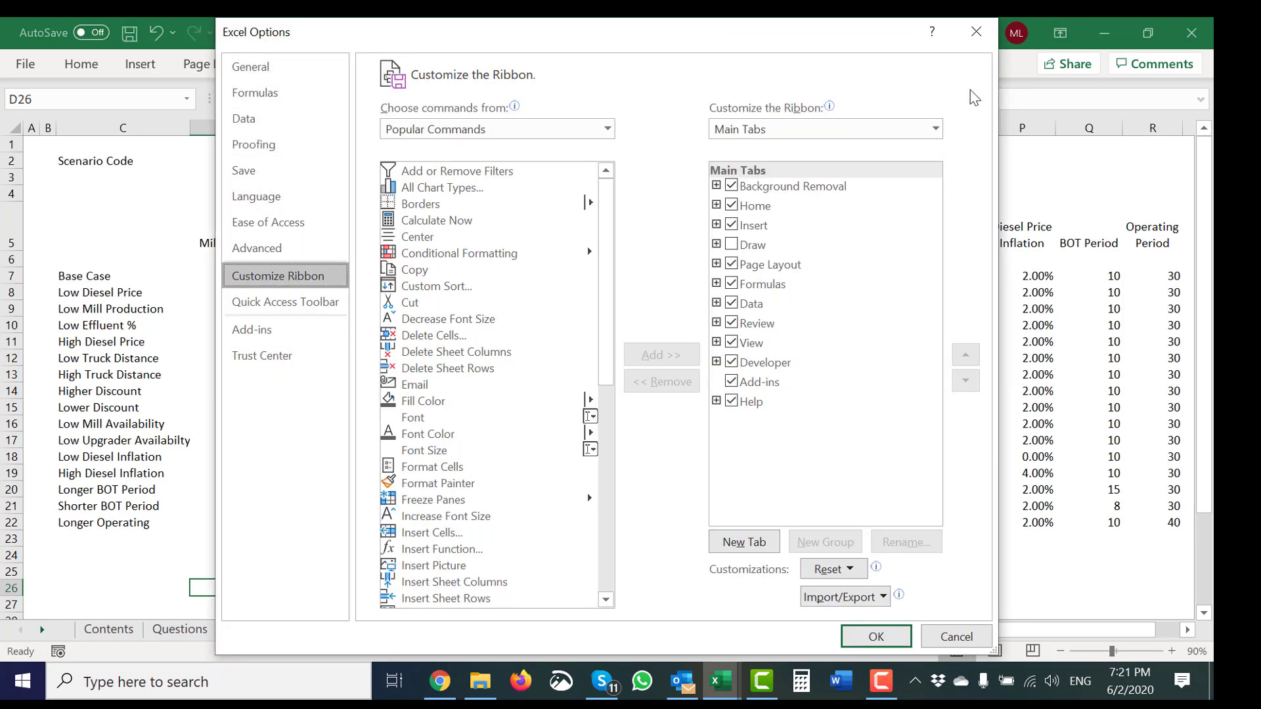
click(977, 32)
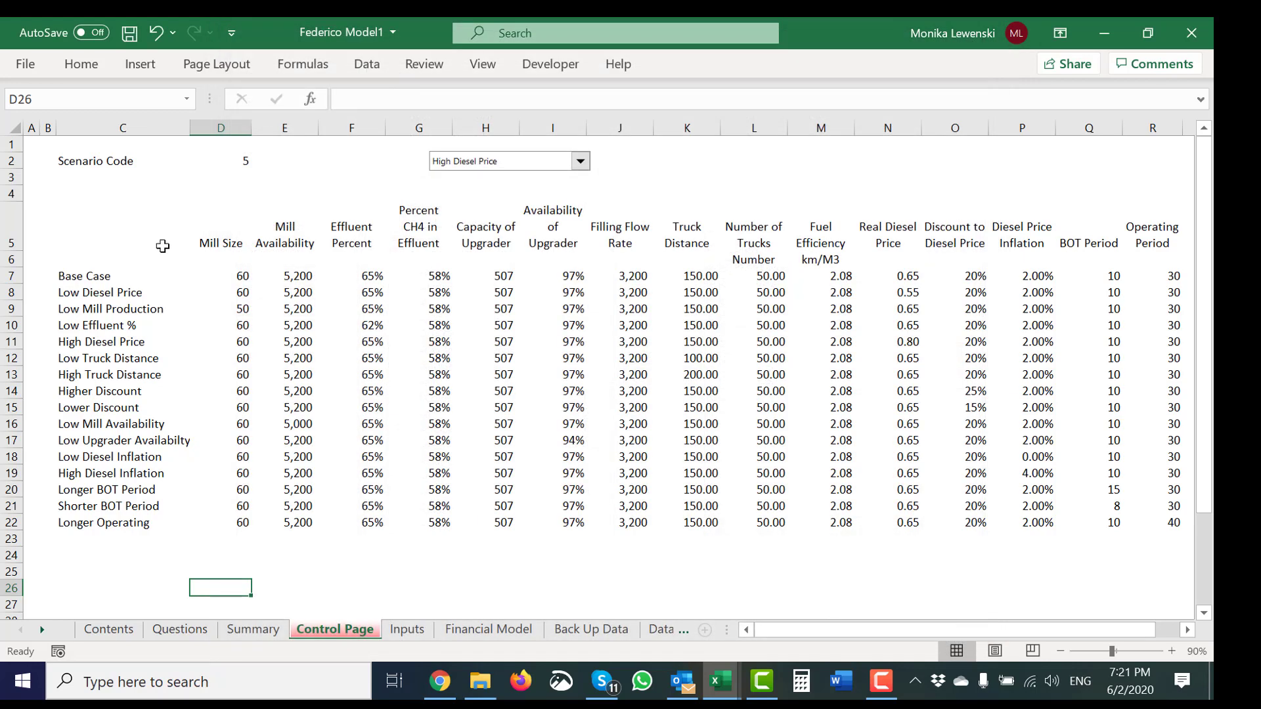
click(192, 203)
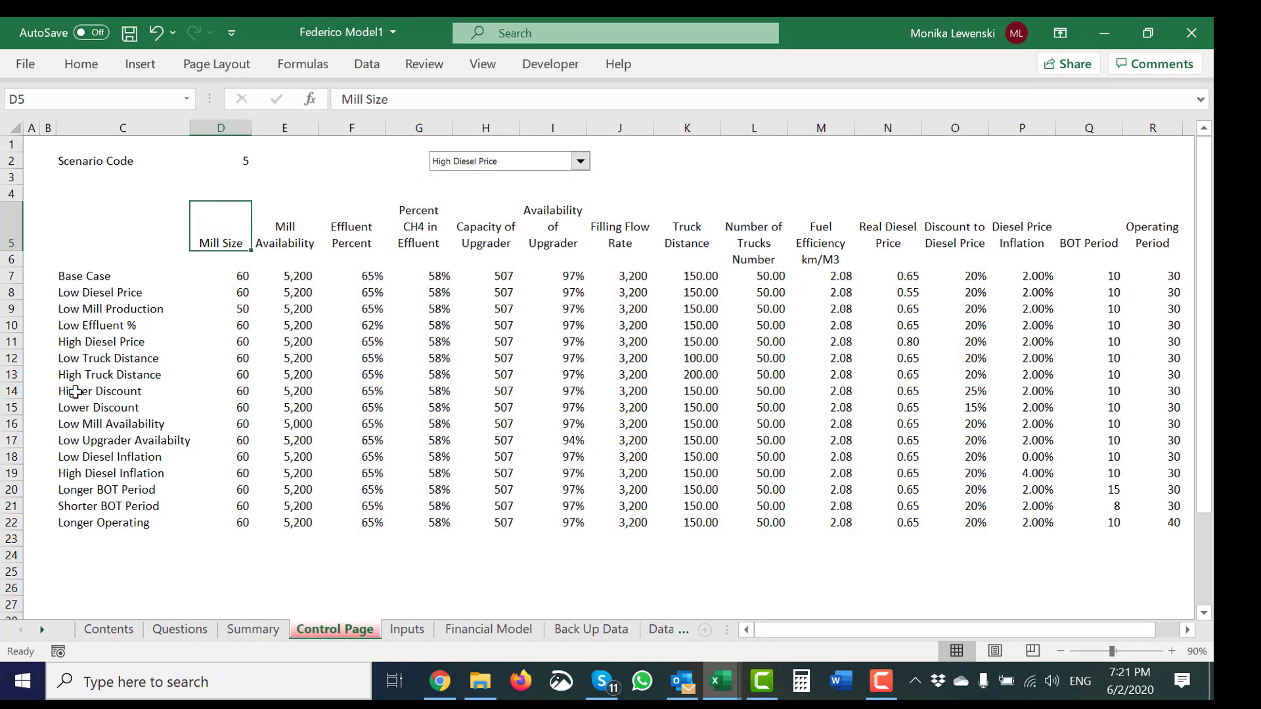
click(81, 562)
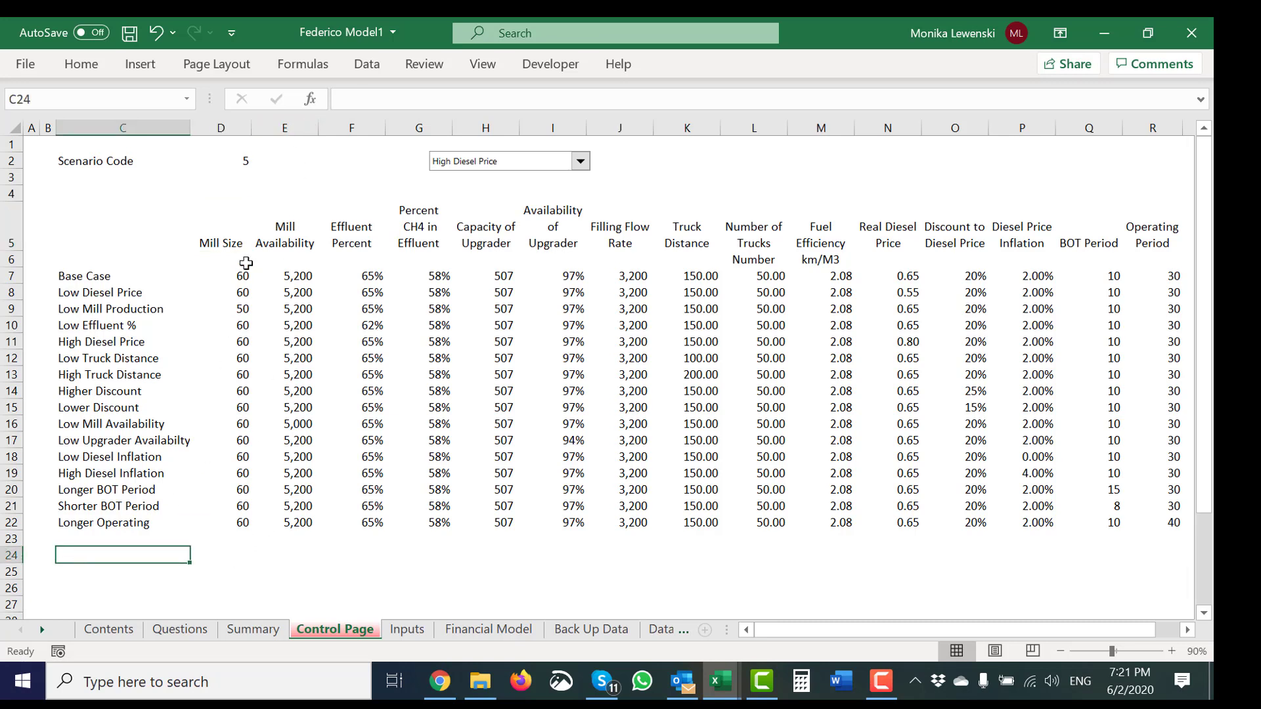
- Set the scenario drop-down back to Base Case
click(532, 165)
scroll(532, 176, up, 2)
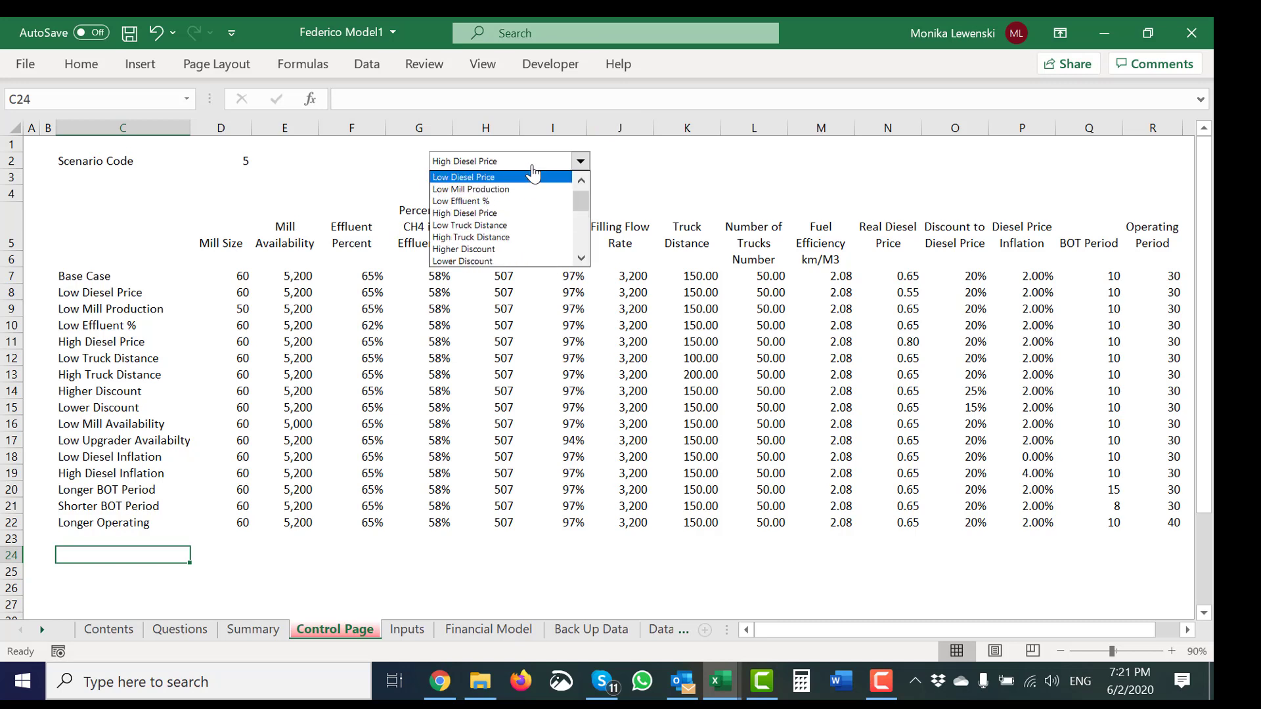
click(532, 176)
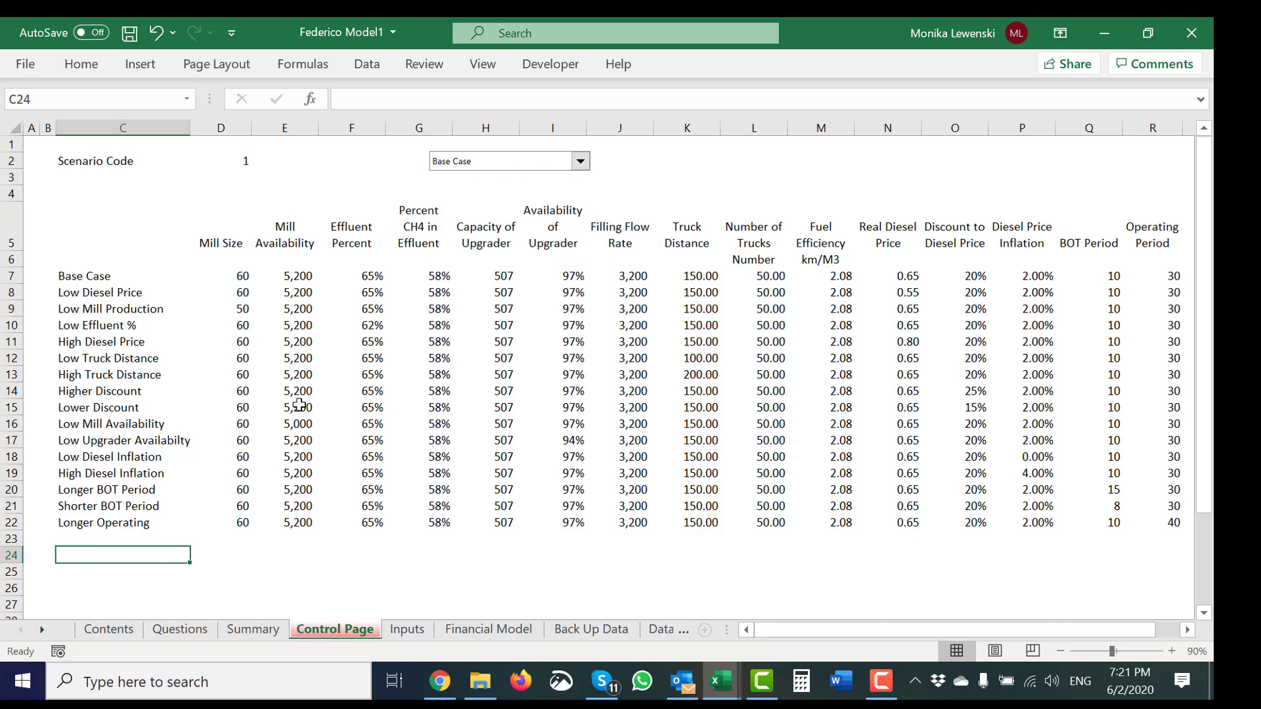
- Draw a small spinner form control in row 24 below the scenario table, at the border of columns D and E
click(249, 559)
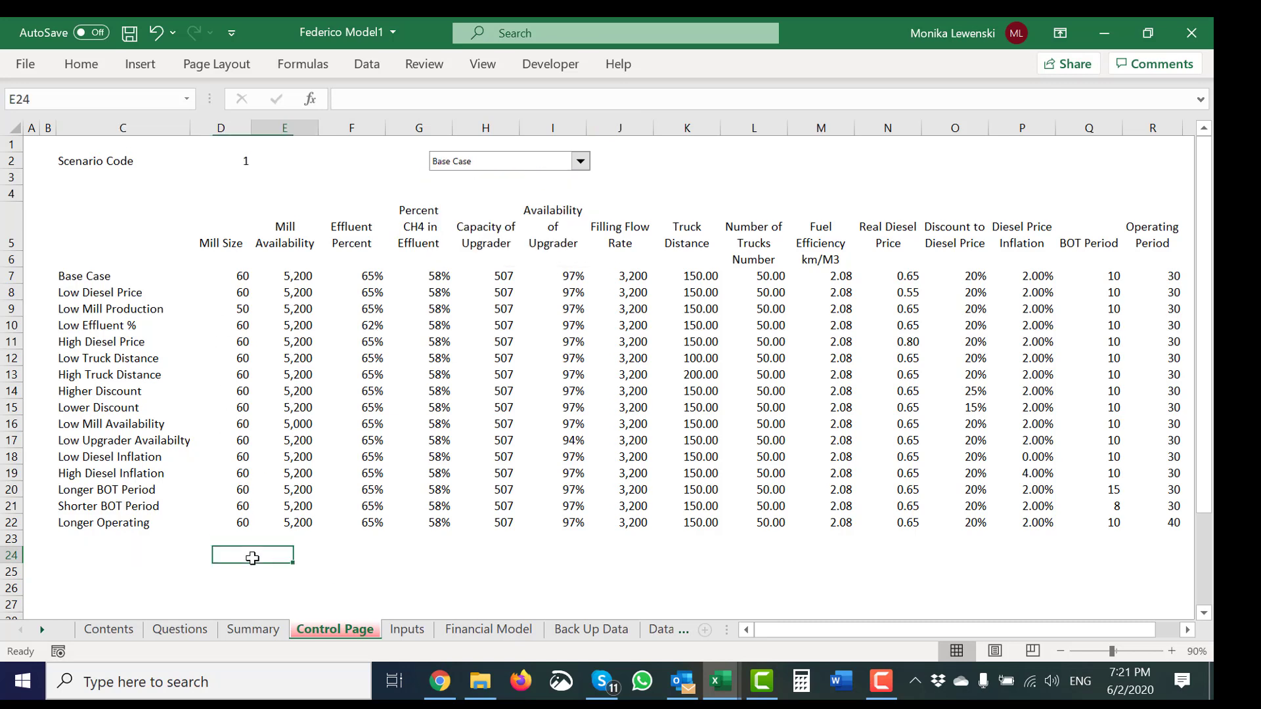
click(255, 558)
click(556, 64)
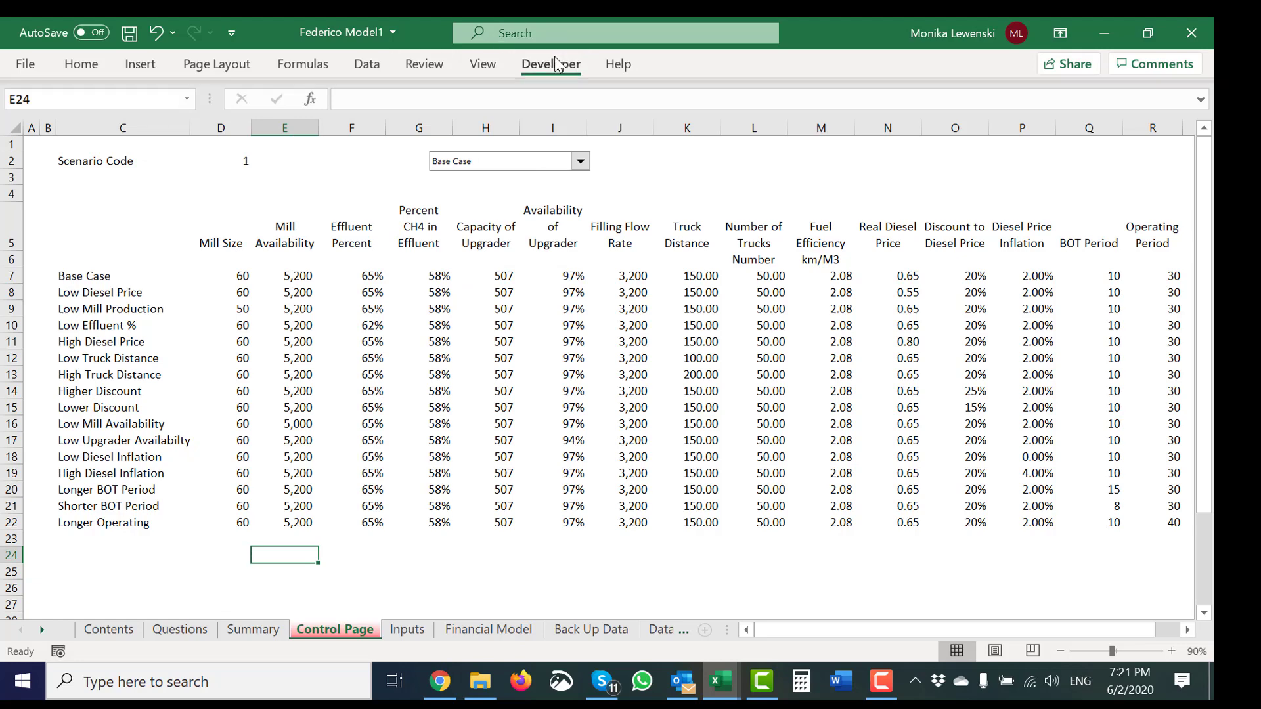
click(407, 109)
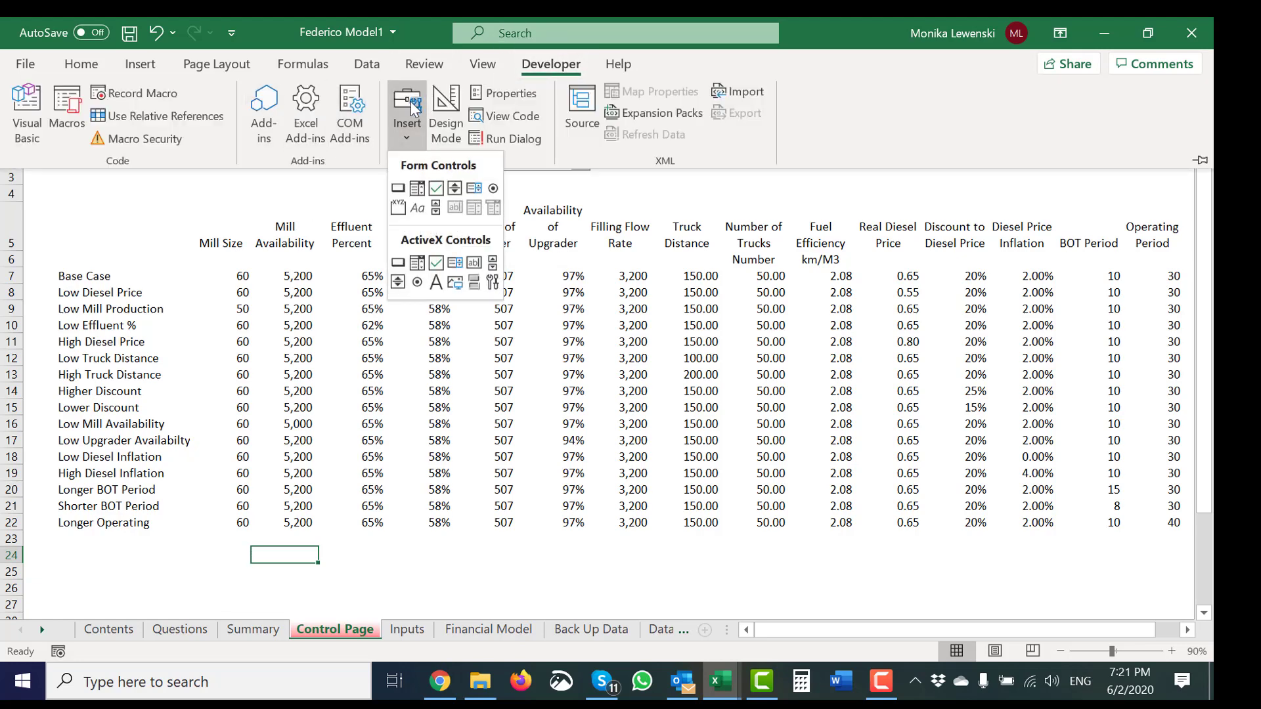
click(454, 189)
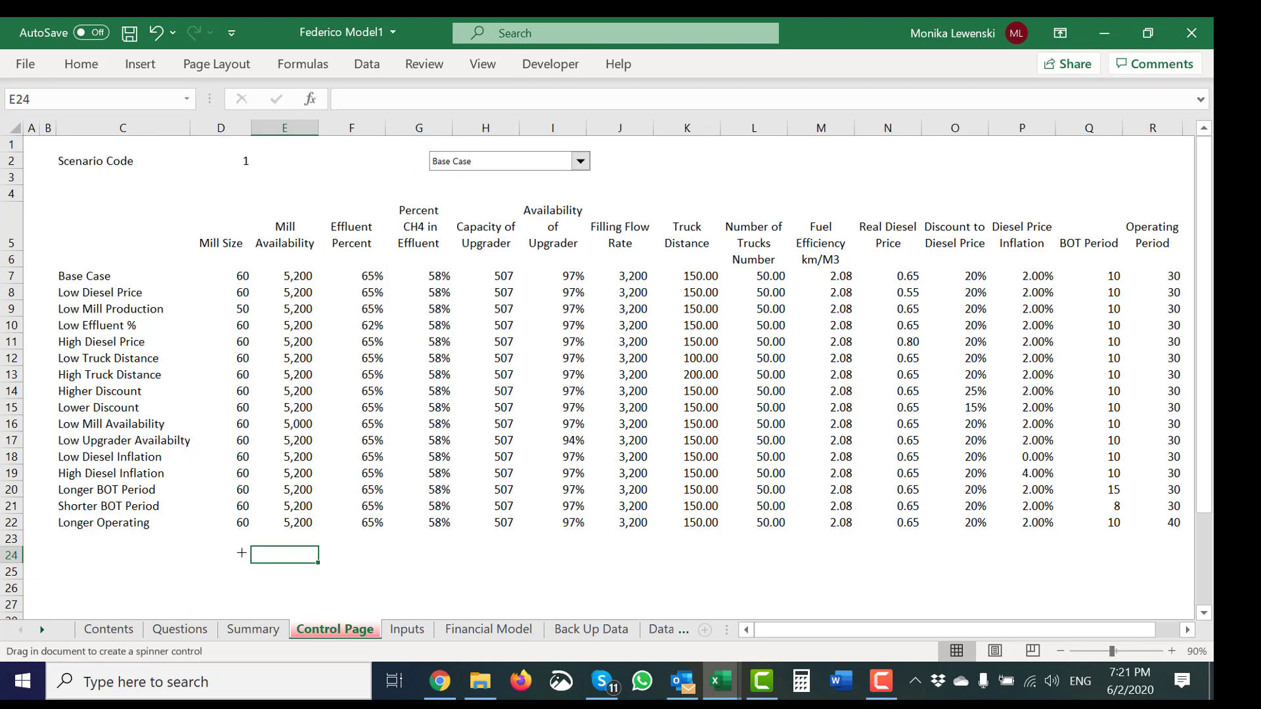
drag(247, 548, 246, 549)
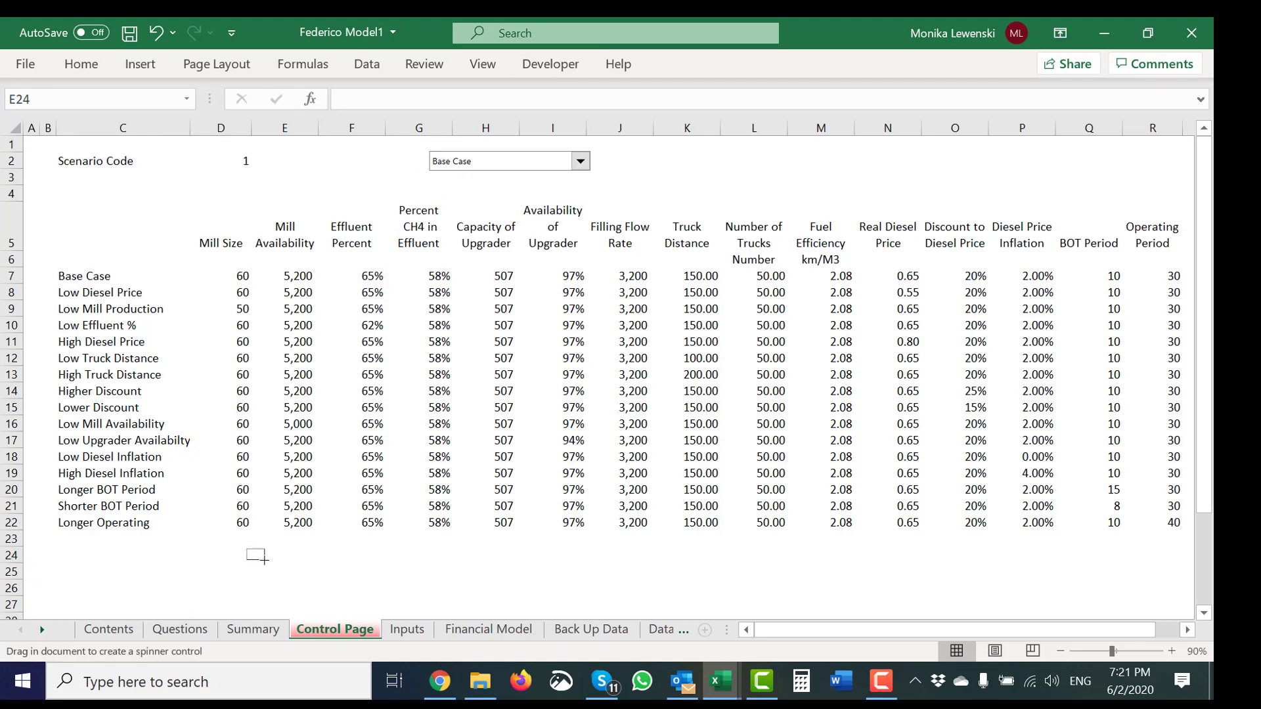
drag(268, 562, 268, 564)
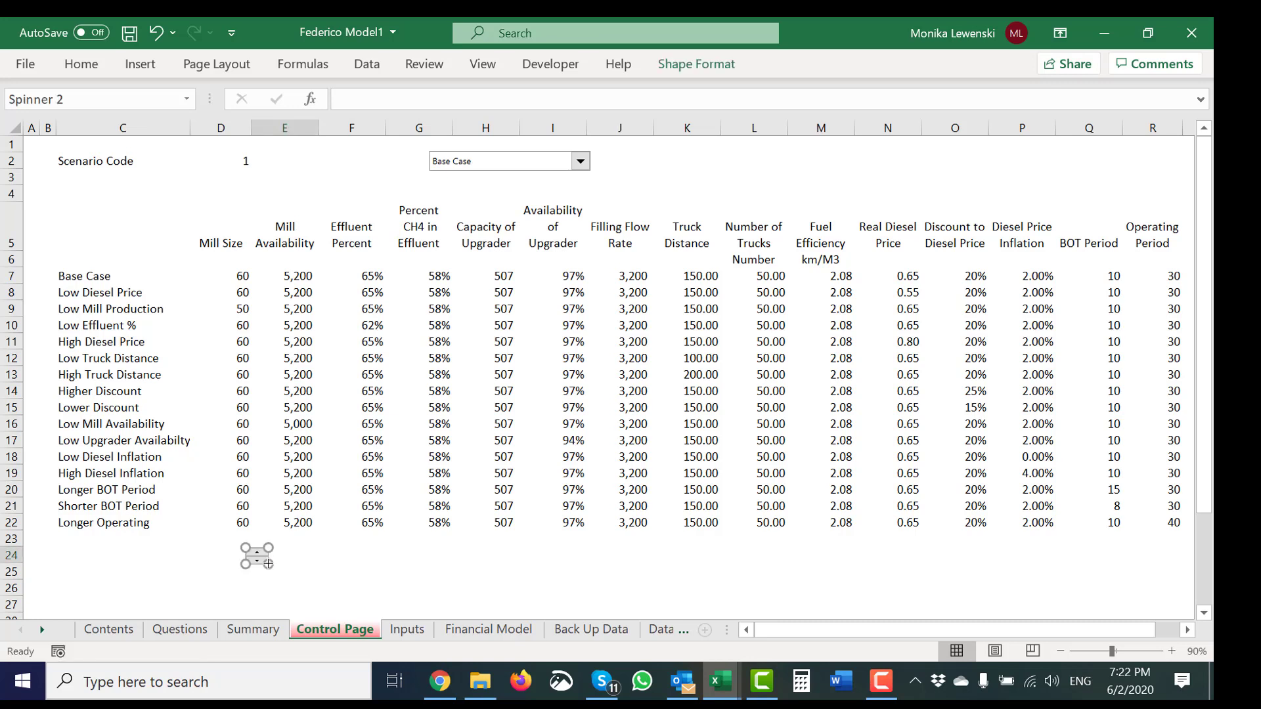
click(290, 561)
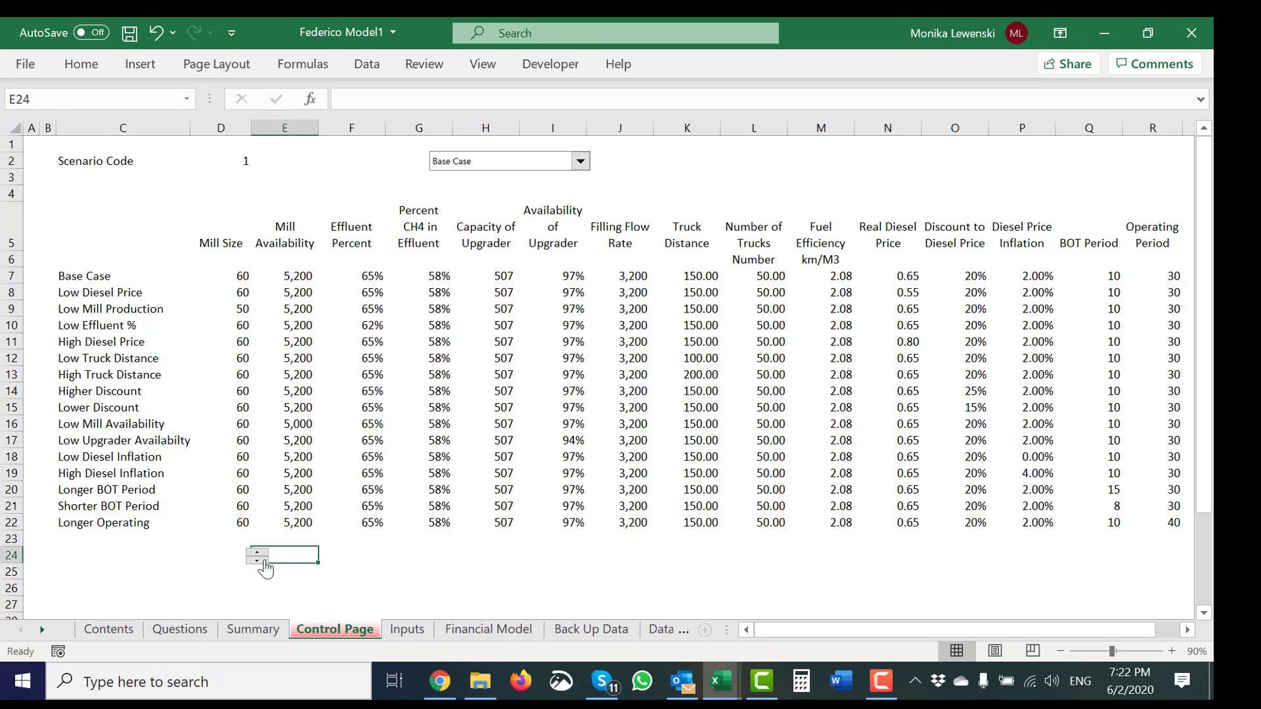
- Reposition the spinner so it sits against the left edge of cell E24
right_click(258, 558)
key(Escape)
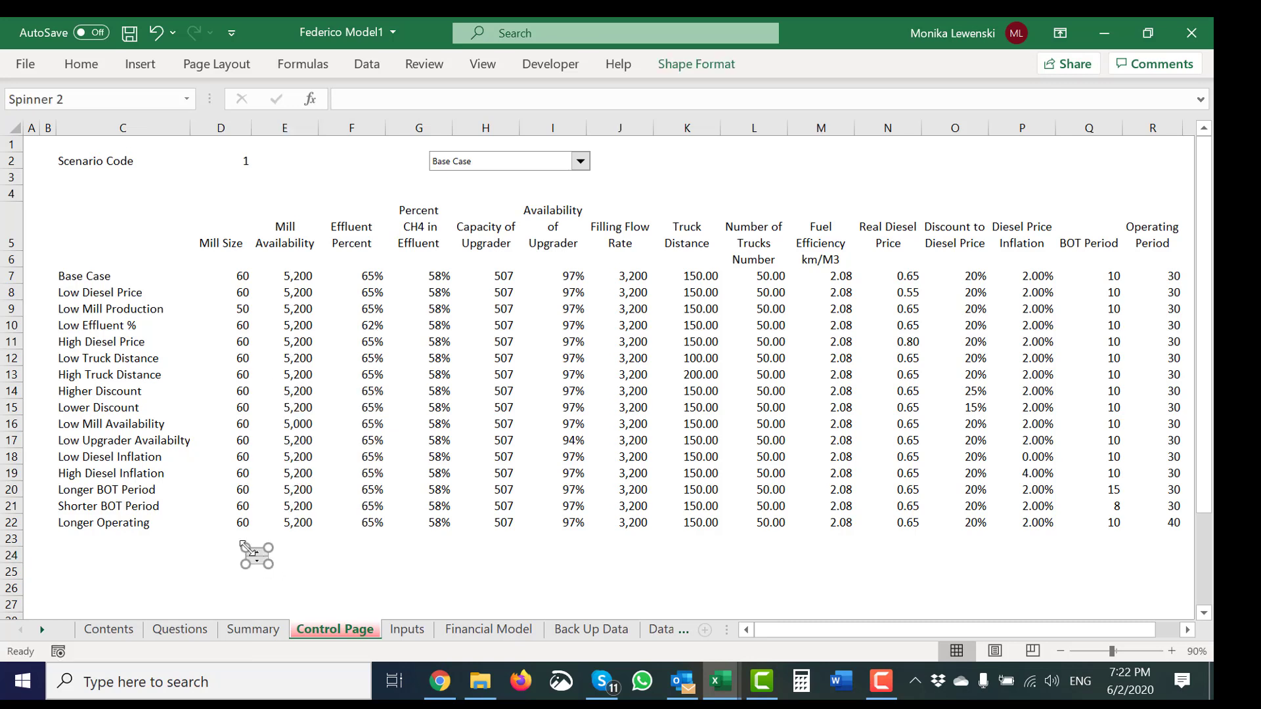
click(306, 566)
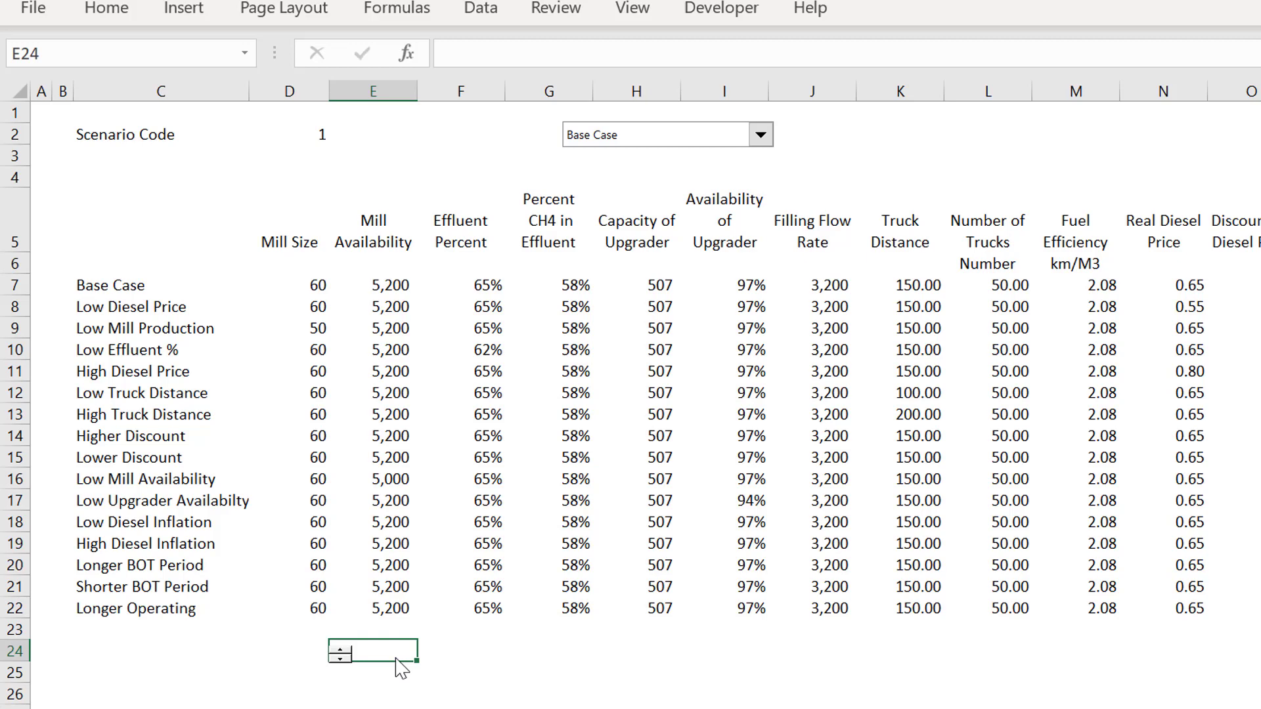
- Examine the Timing section of the Inputs sheet, from the construction start date to the period for analysis
key(ctrl+Page_Up)
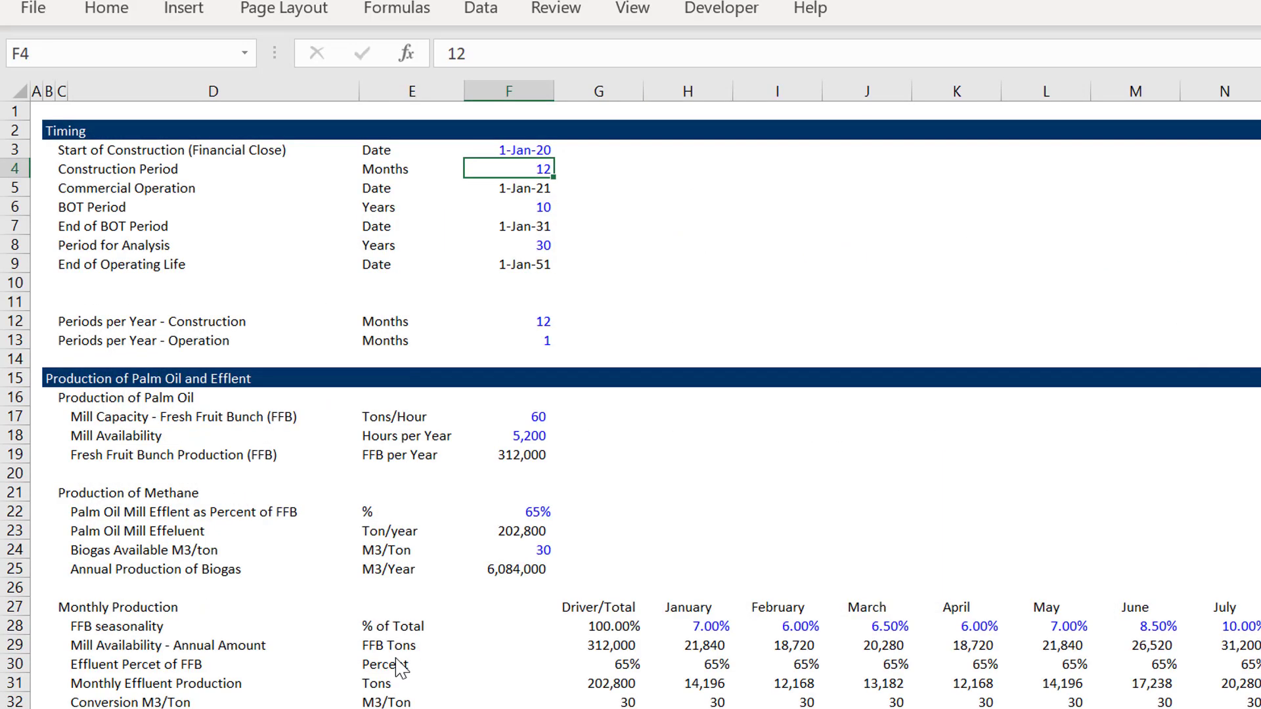
key(Up)
key(Up)
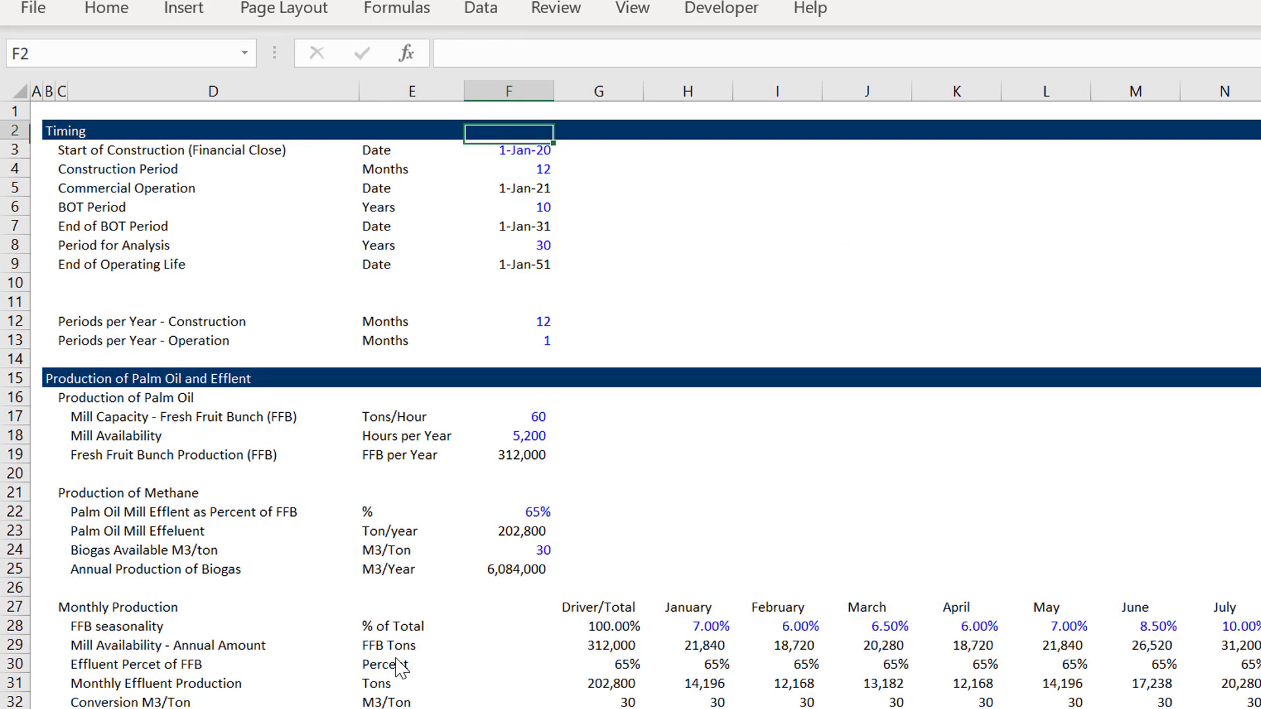
key(Down)
key(Down)
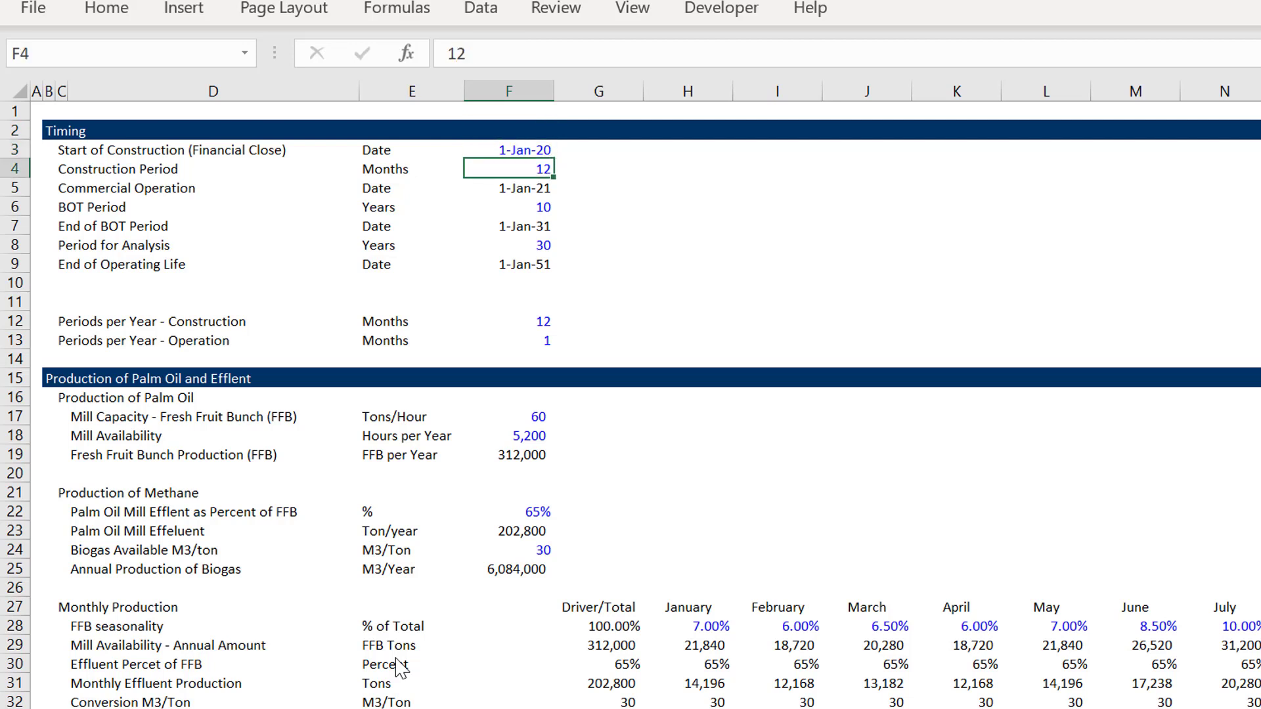
key(Up)
key(Up)
key(Down)
key(Down)
key(Down)
key(Down)
key(Up)
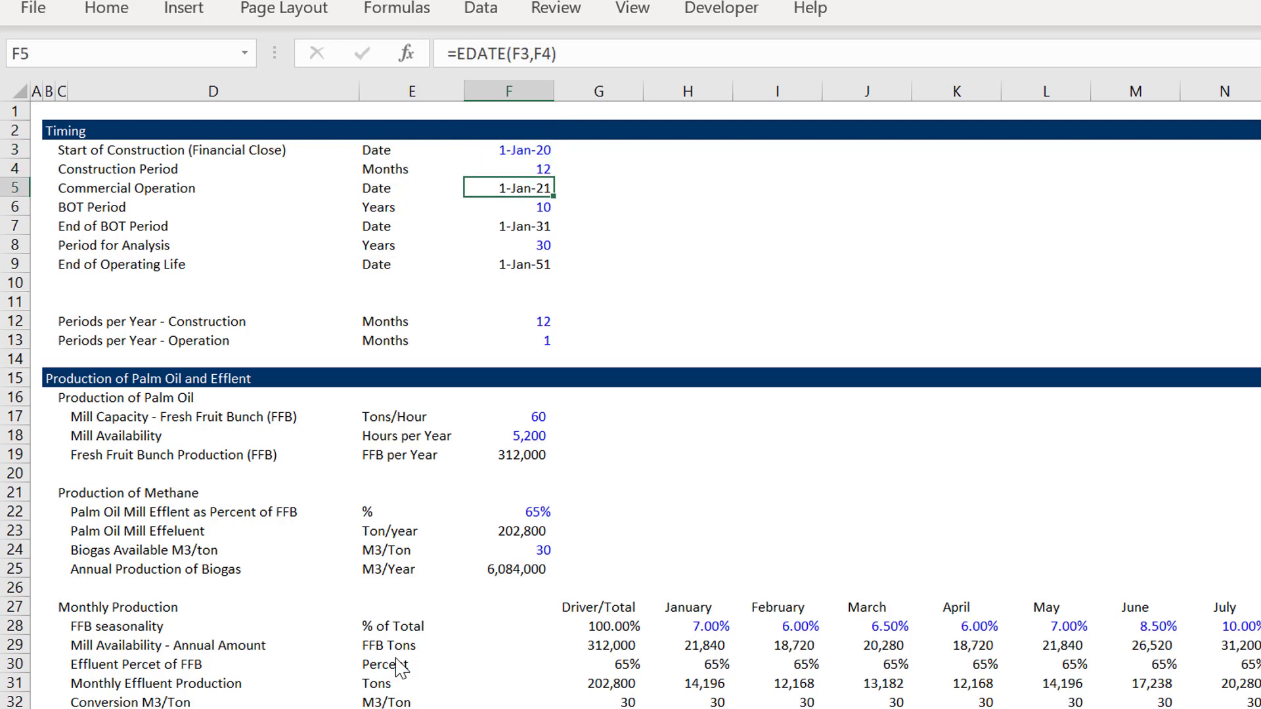
key(Up)
key(Up)
key(Down)
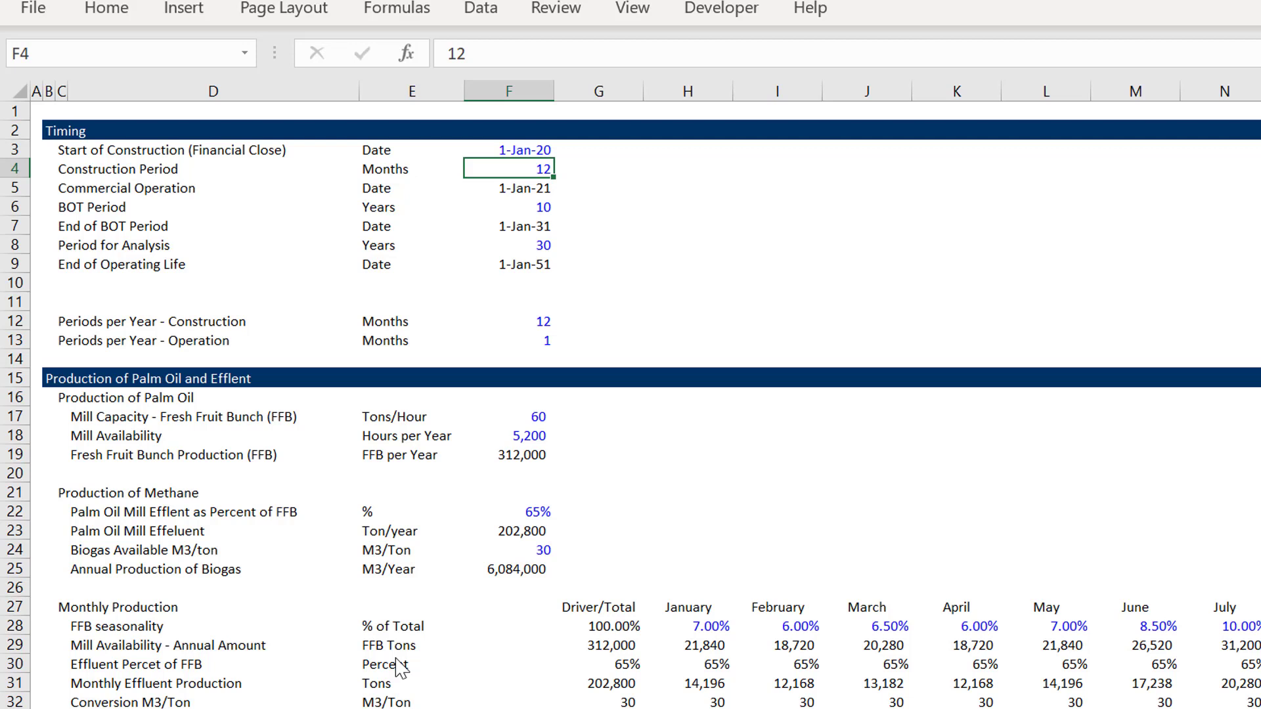
key(Down)
key(Down)
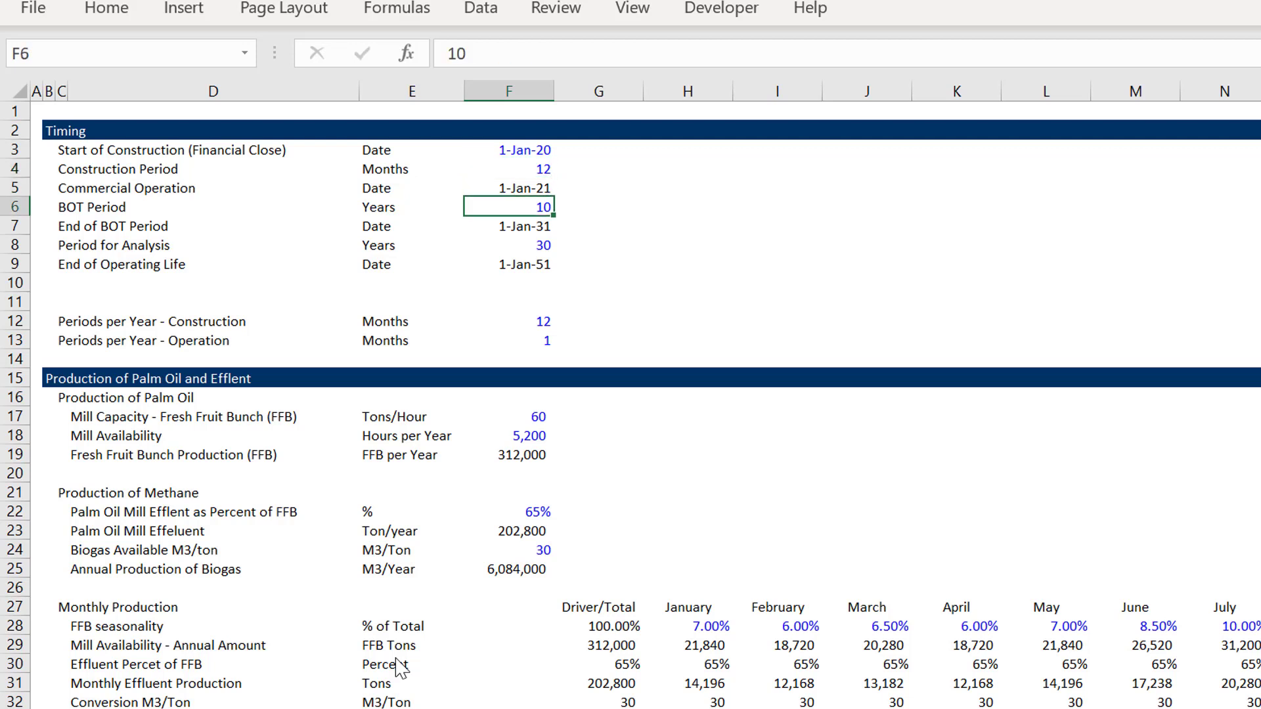
key(Down)
key(Down)
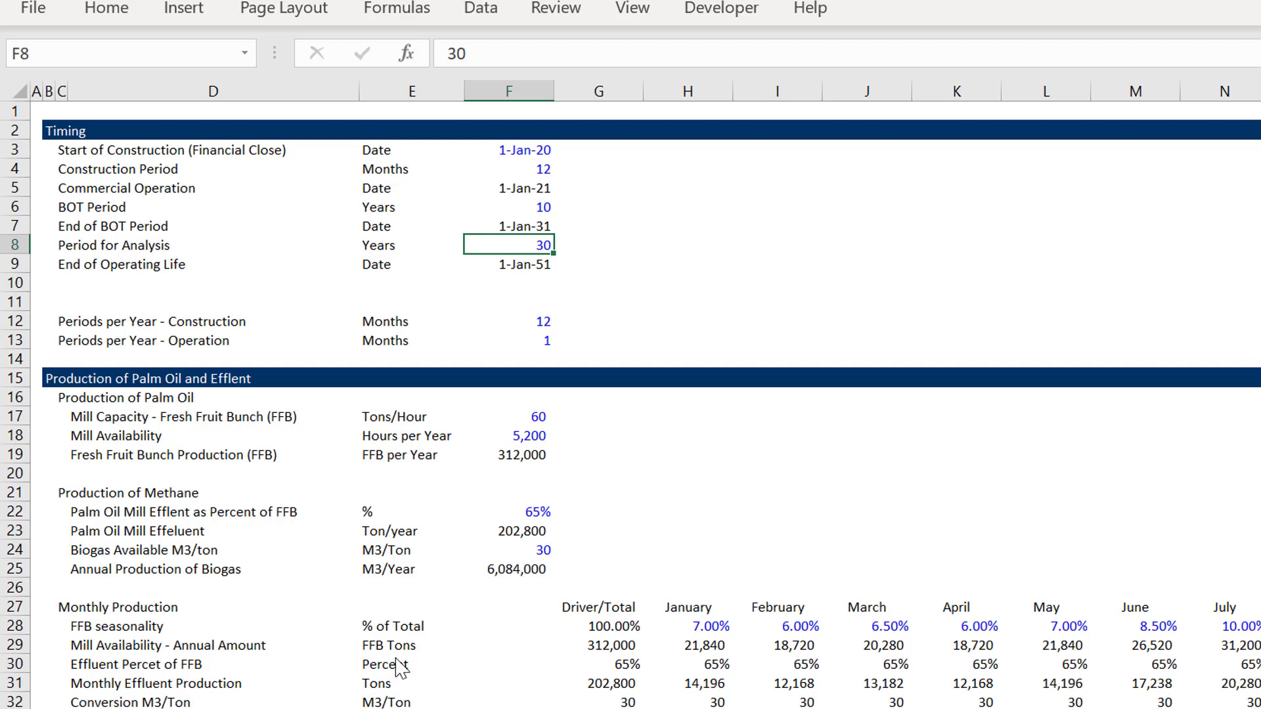
- Examine the palm oil, methane and monthly production rows on the Inputs sheet
key(Down)
key(Down)
key(Down)
key(Down)
key(Down)
key(Down)
key(Down)
key(Down)
key(Down)
key(Down)
key(Down)
key(Down)
key(Down)
key(Down)
key(Down)
key(Down)
key(Down)
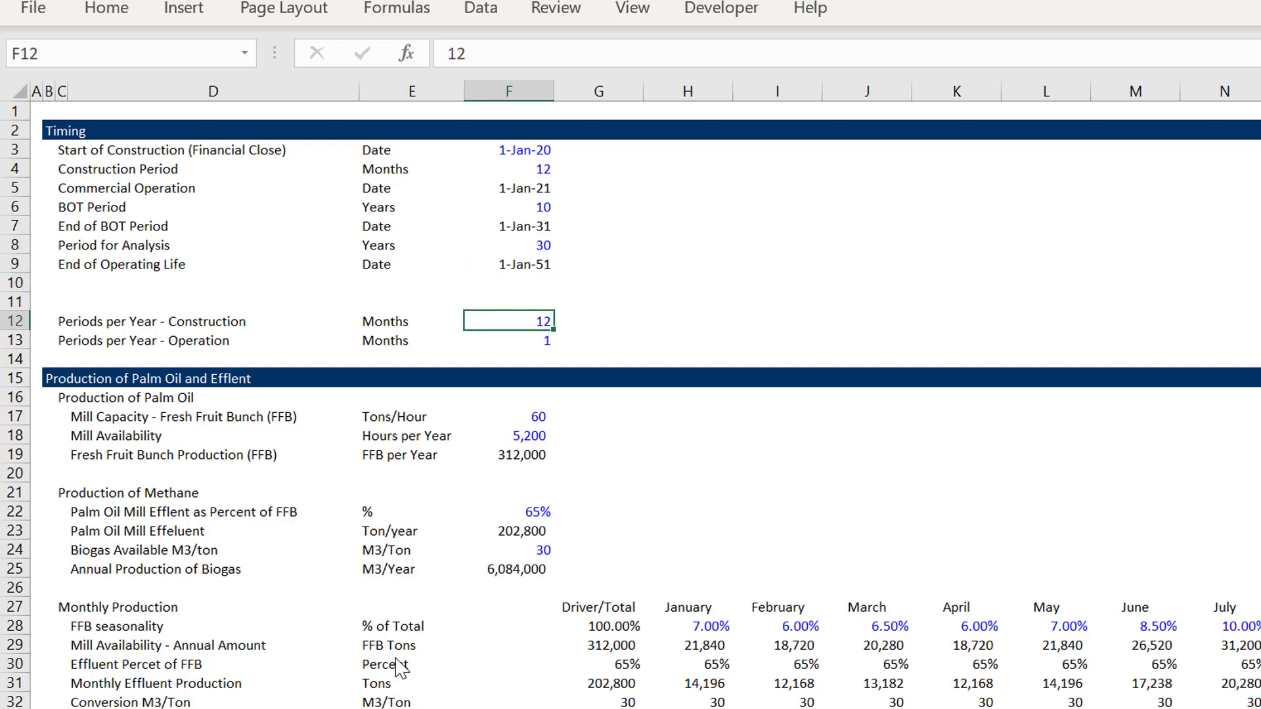
key(Down)
key(Down)
key(Down)
key(Down)
key(Down)
key(Down)
key(Down)
key(Down)
key(Down)
key(Down)
key(Down)
key(Down)
key(Down)
key(Down)
key(Down)
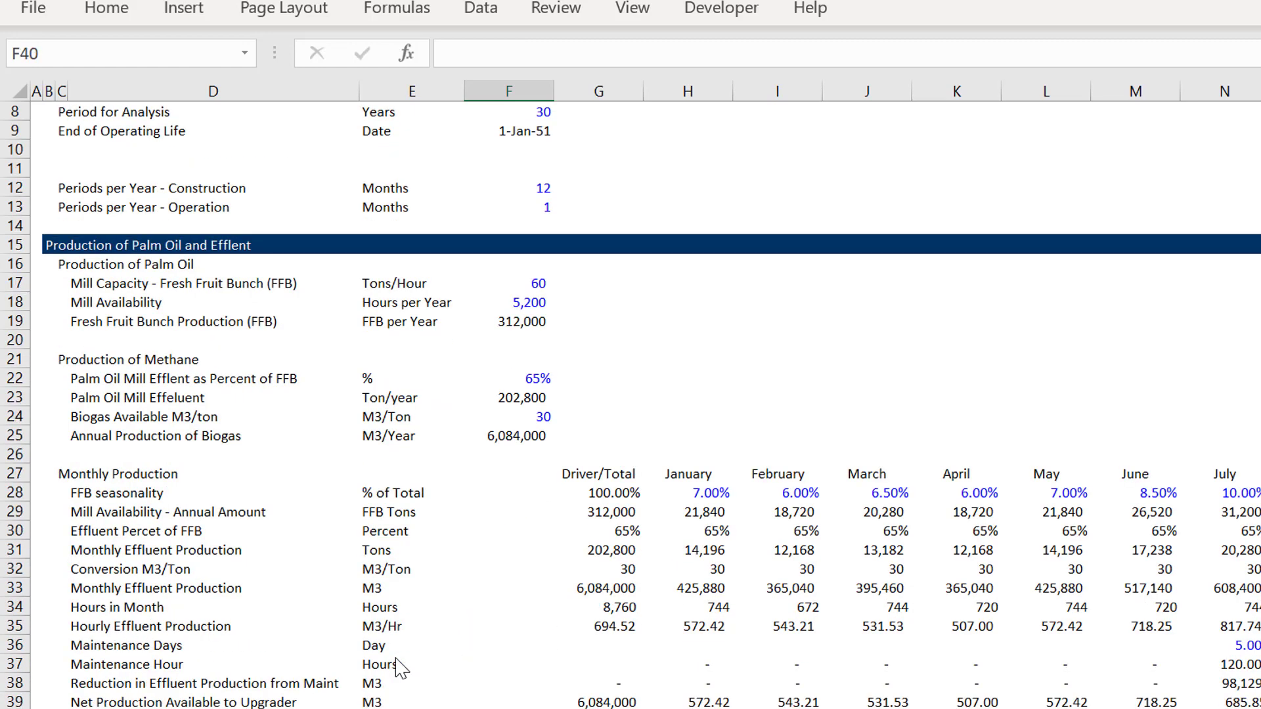
key(Down)
key(Down)
key(Down)
key(Up)
key(Up)
key(Up)
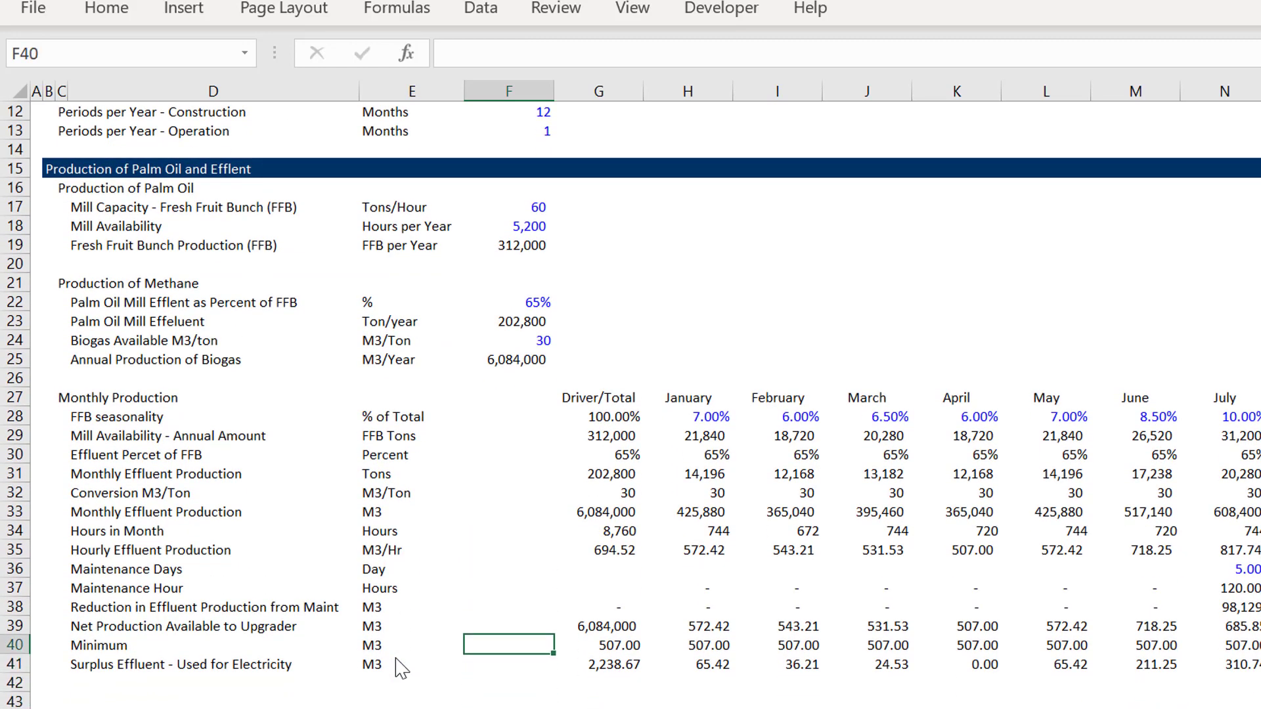
- Insert a line sparkline in cell F31 for the Monthly Effluent Production in tons, using data range H31:S31
key(Up)
key(Up)
key(Up)
key(Up)
key(Up)
key(Up)
key(Up)
key(Up)
key(Up)
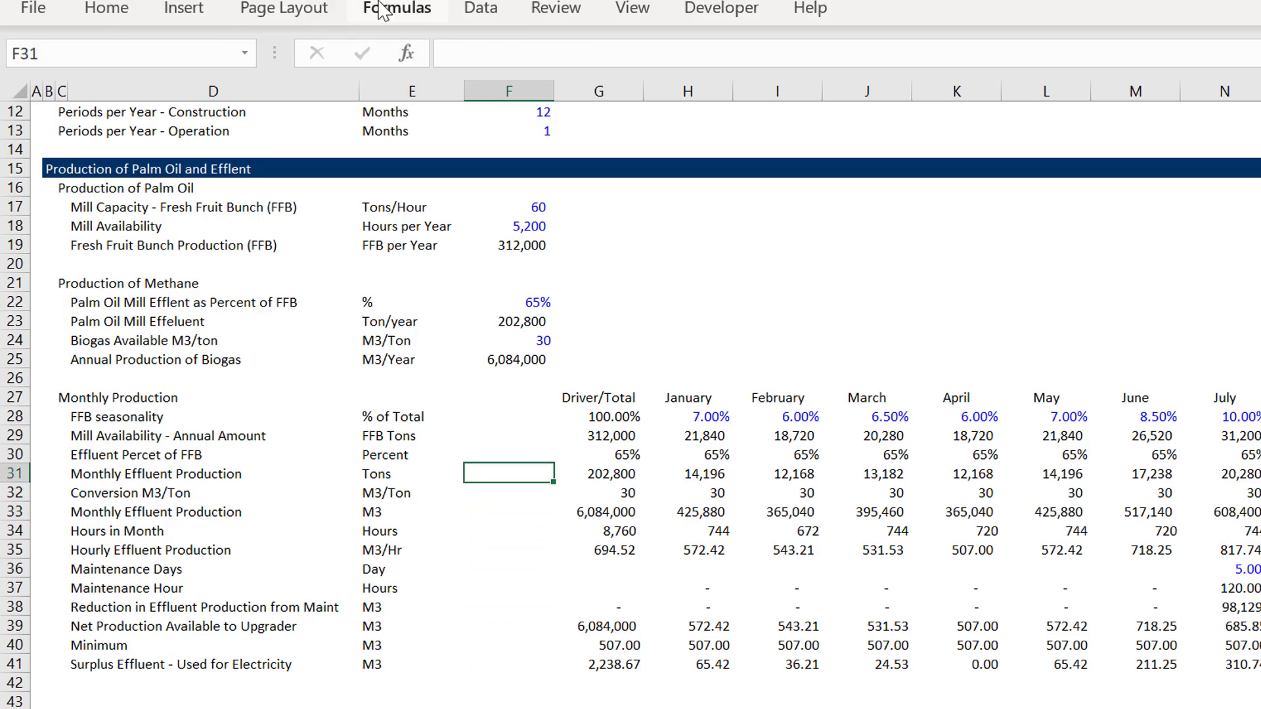
click(166, 12)
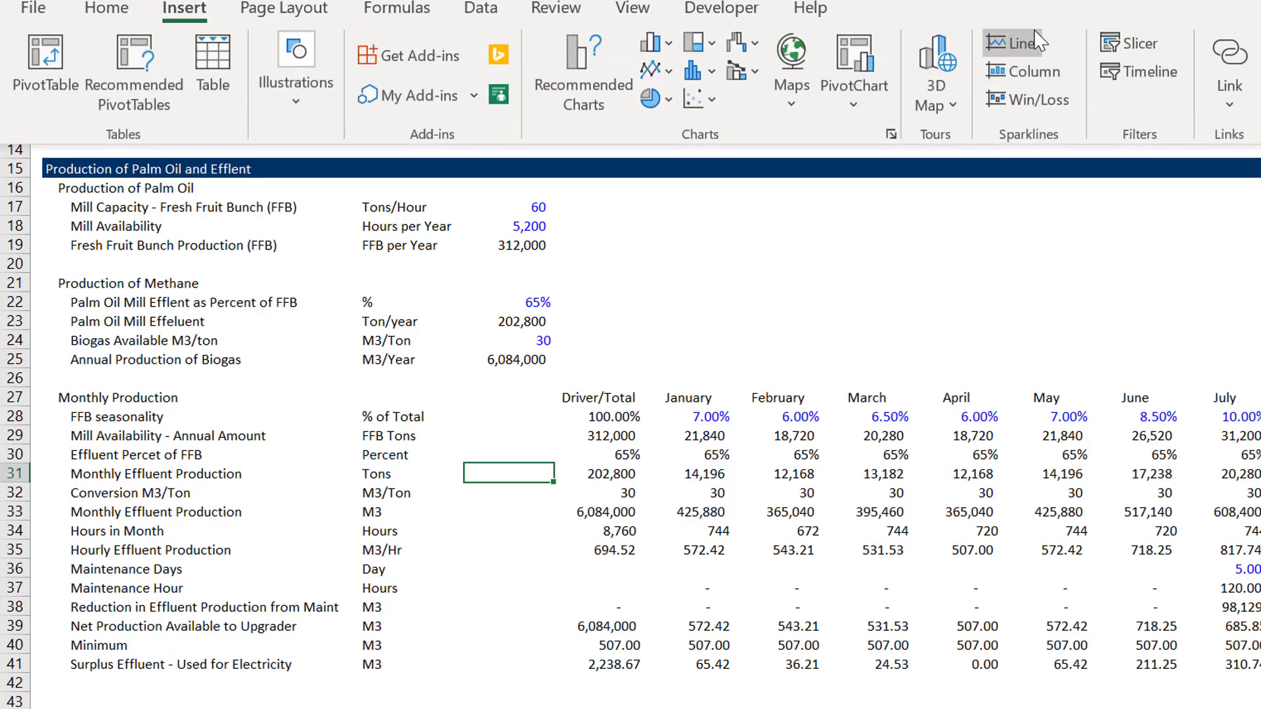
click(1022, 41)
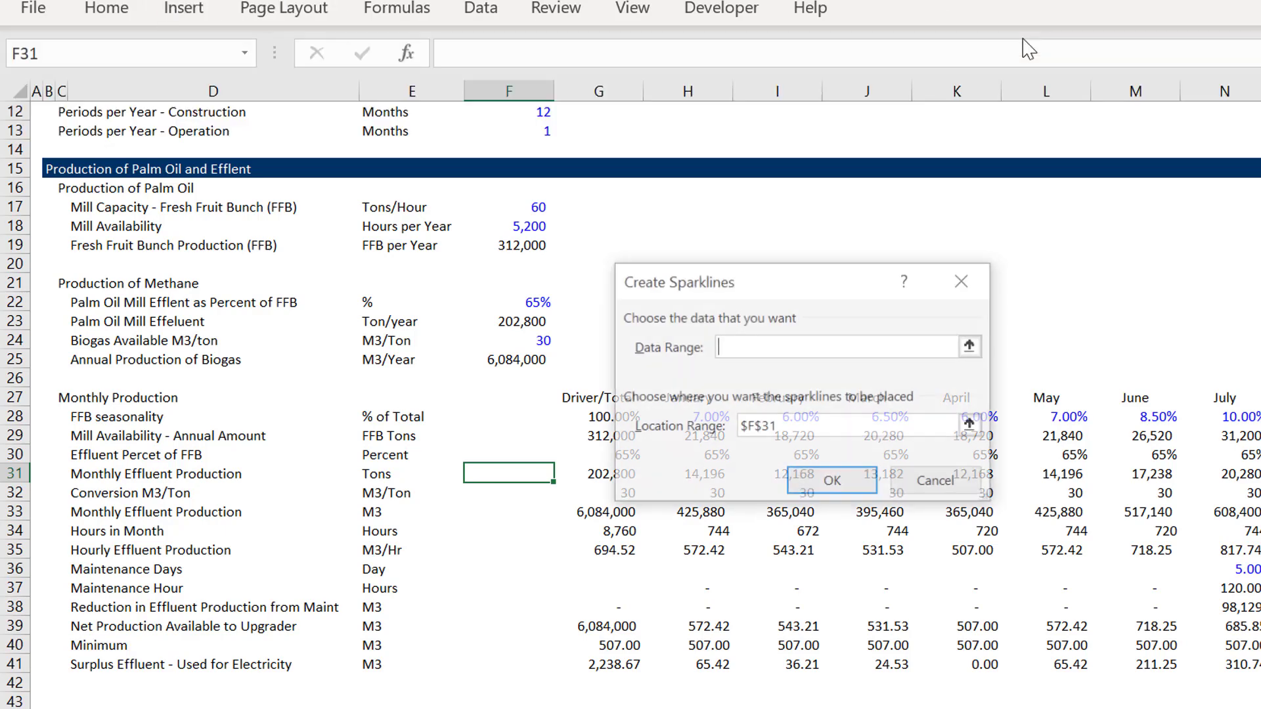
click(972, 346)
drag(696, 473, 1258, 473)
key(Return)
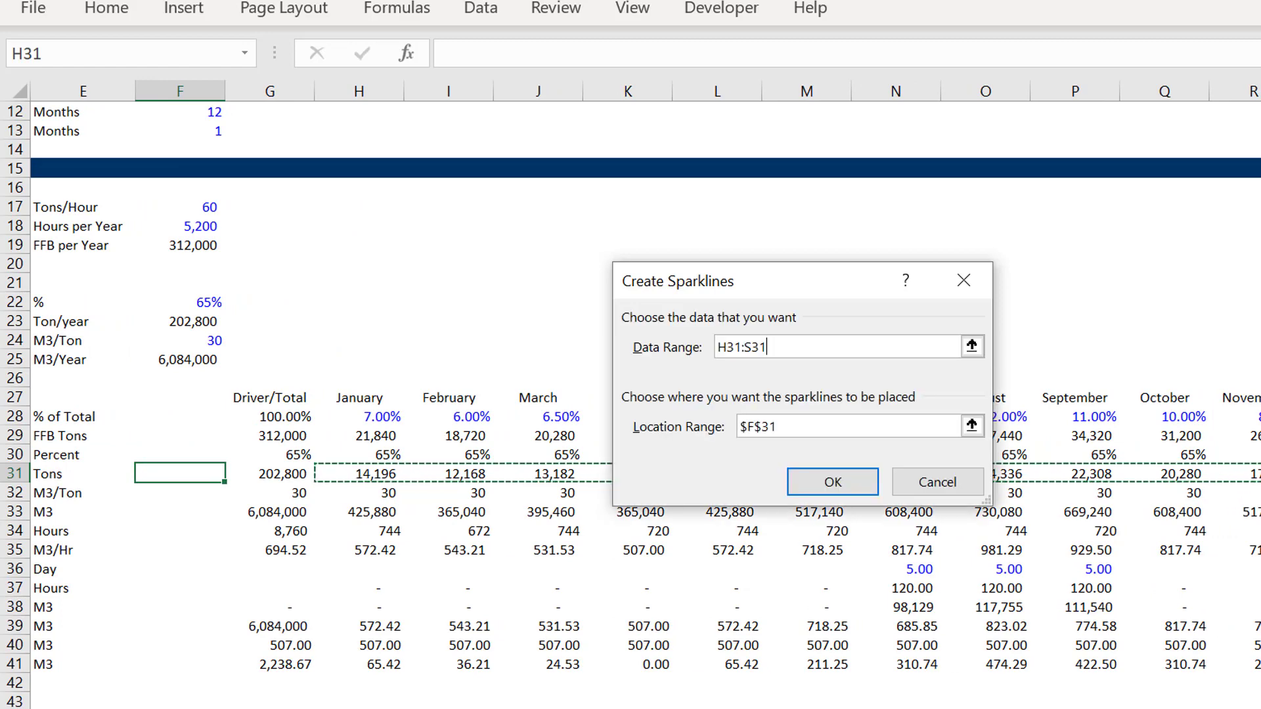
click(833, 481)
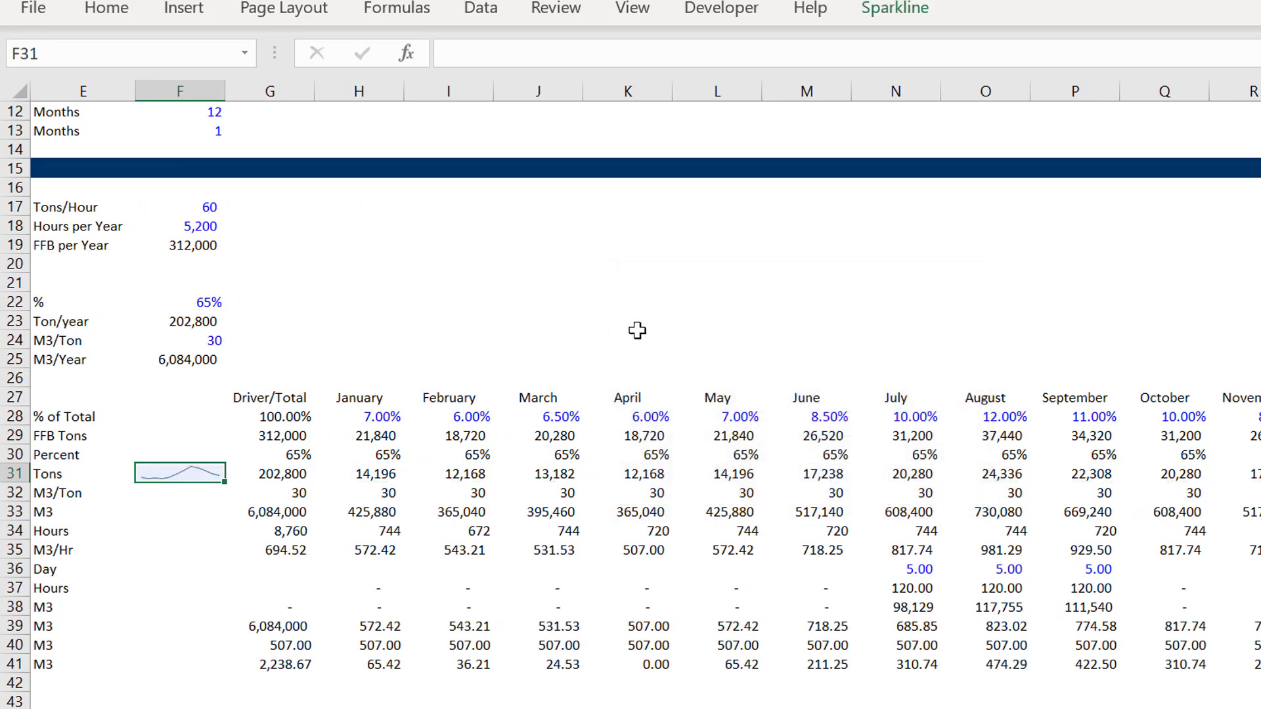
- Change the Monthly Effluent Production sparkline in F31 to the Column type
click(574, 290)
key(ctrl+Down)
key(Up)
key(Left)
key(Left)
key(Left)
key(Left)
key(Left)
key(Left)
key(Left)
key(Left)
key(Left)
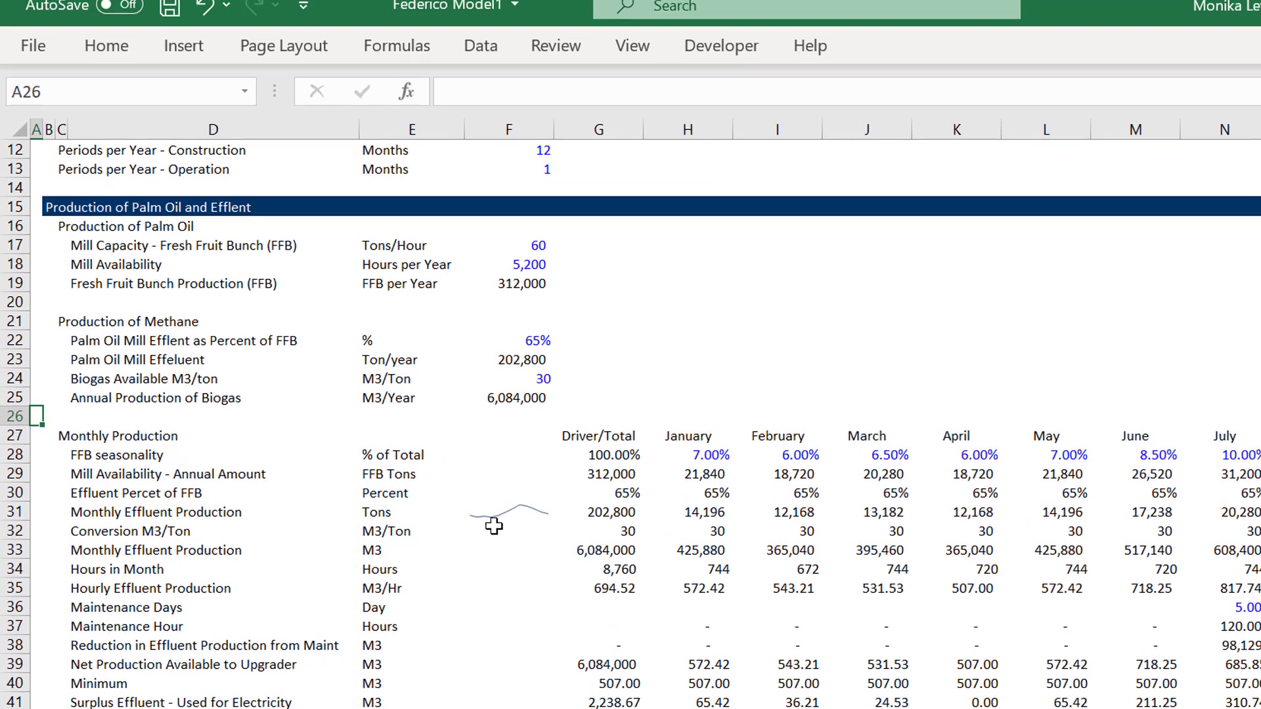
click(499, 493)
key(Up)
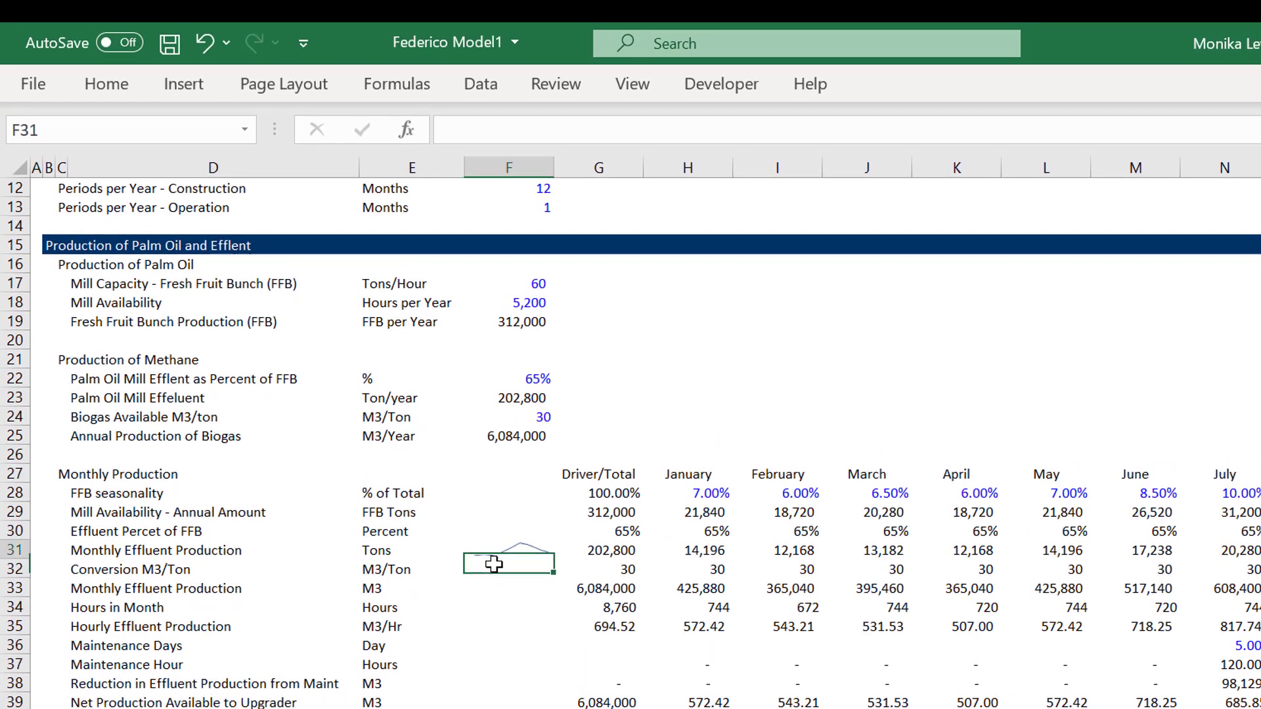
click(884, 87)
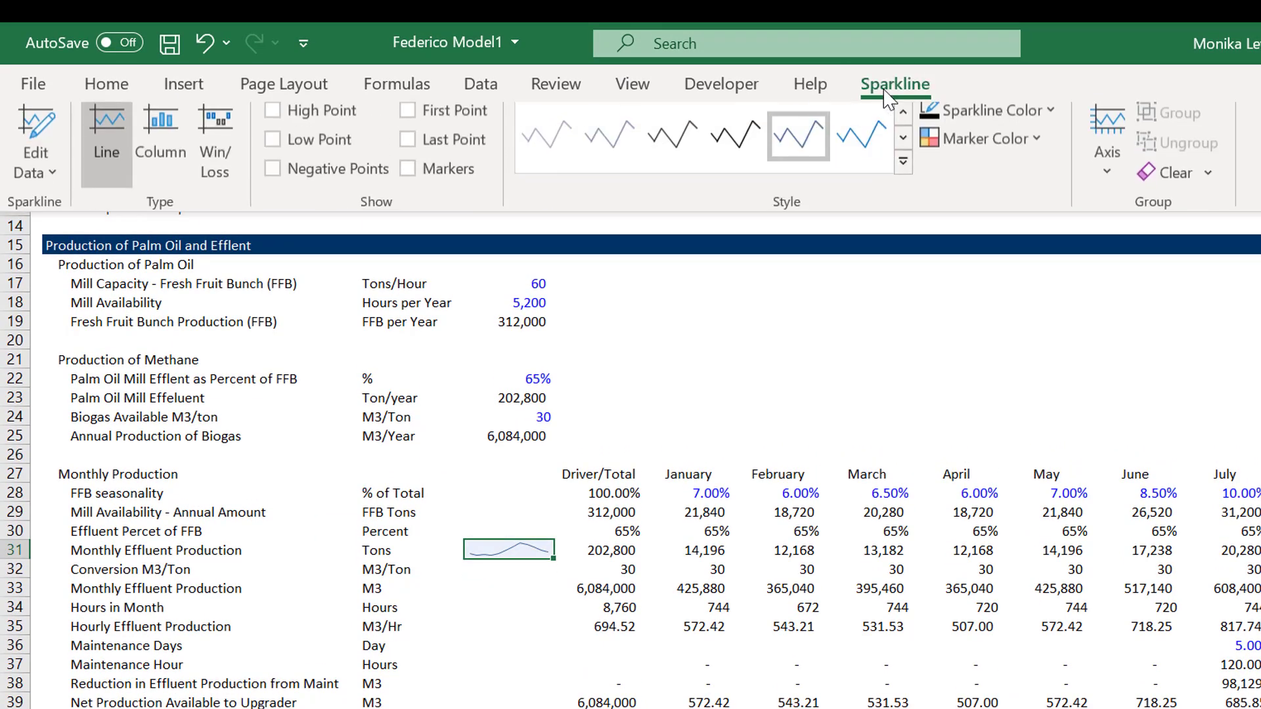
click(160, 133)
click(467, 607)
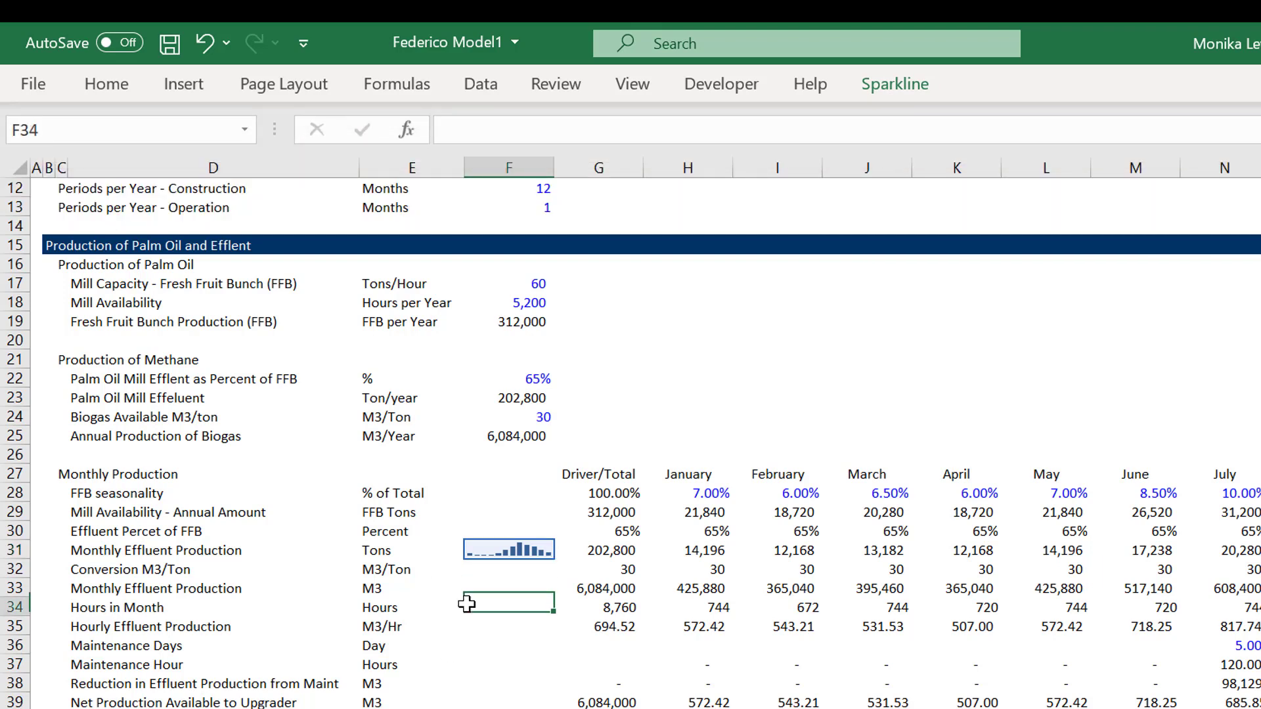
key(Up)
key(Up)
key(Up)
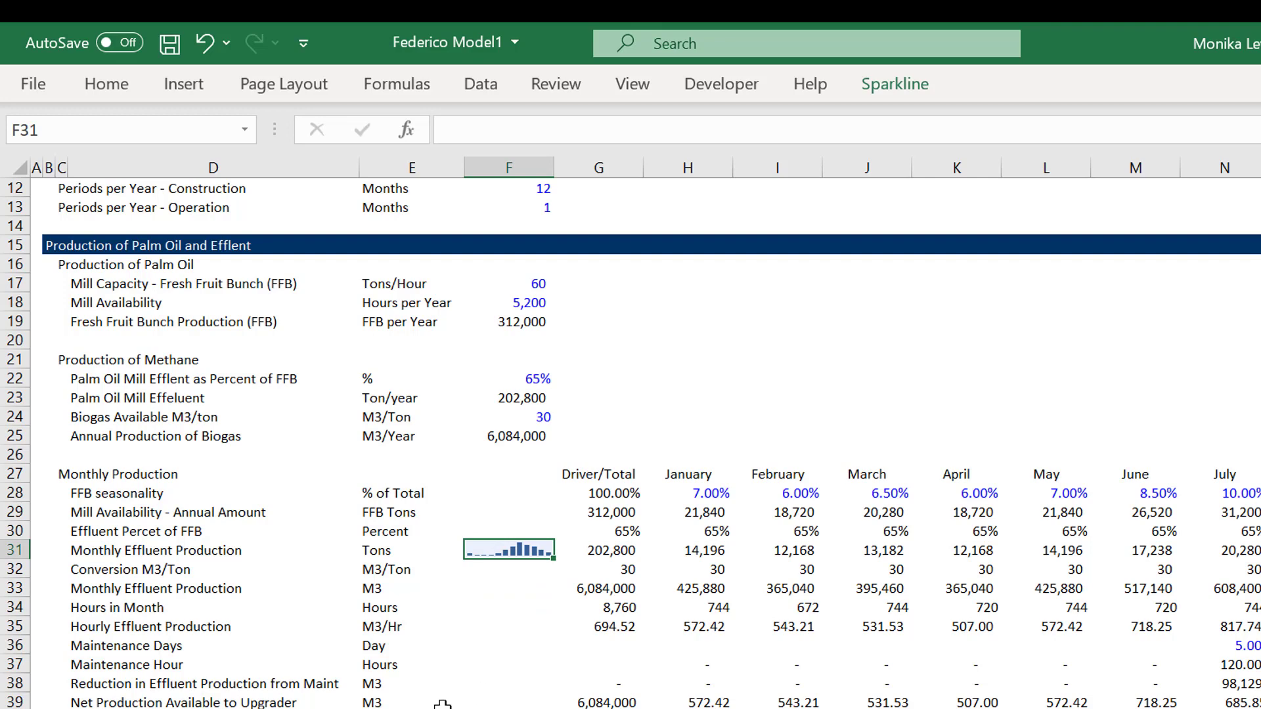
- Examine the Production from Biogas Upgrading Unit section on the Inputs sheet, down to Annual Production in MJ
click(482, 708)
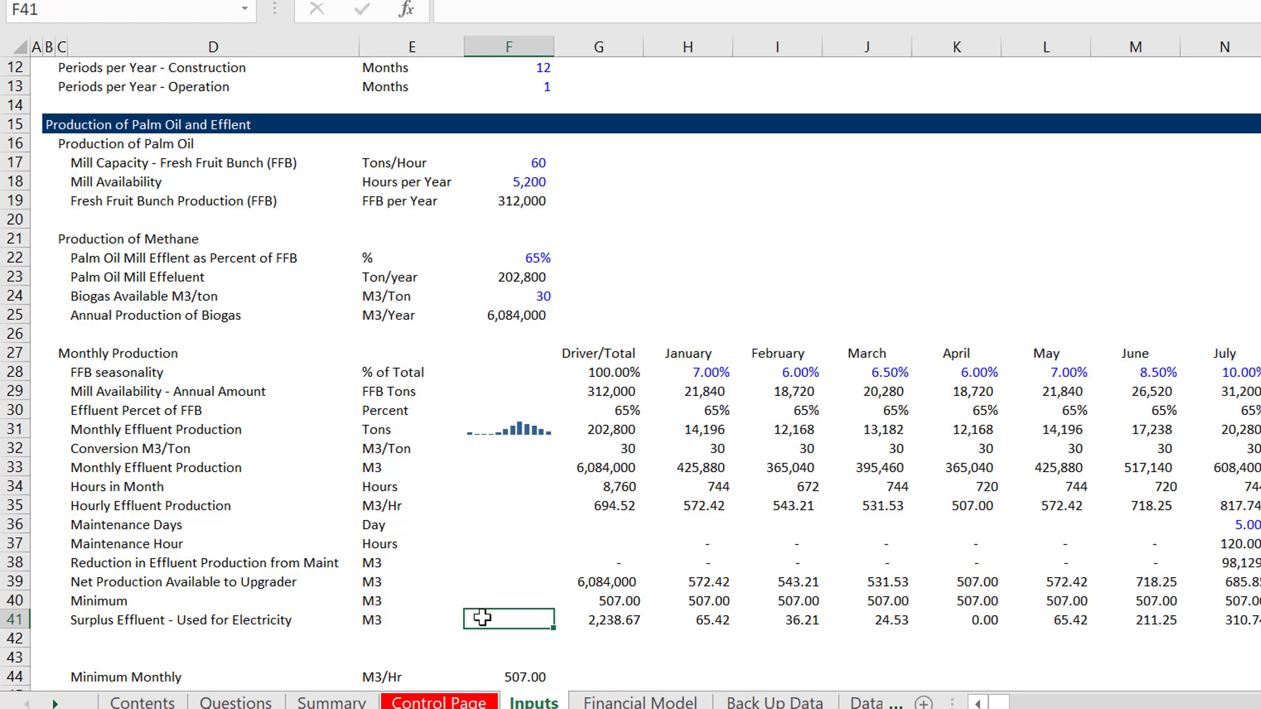
key(Down)
key(Down)
key(Down)
key(Down)
key(Down)
key(Down)
key(Down)
key(Down)
key(Down)
key(Down)
key(Down)
key(Down)
key(Down)
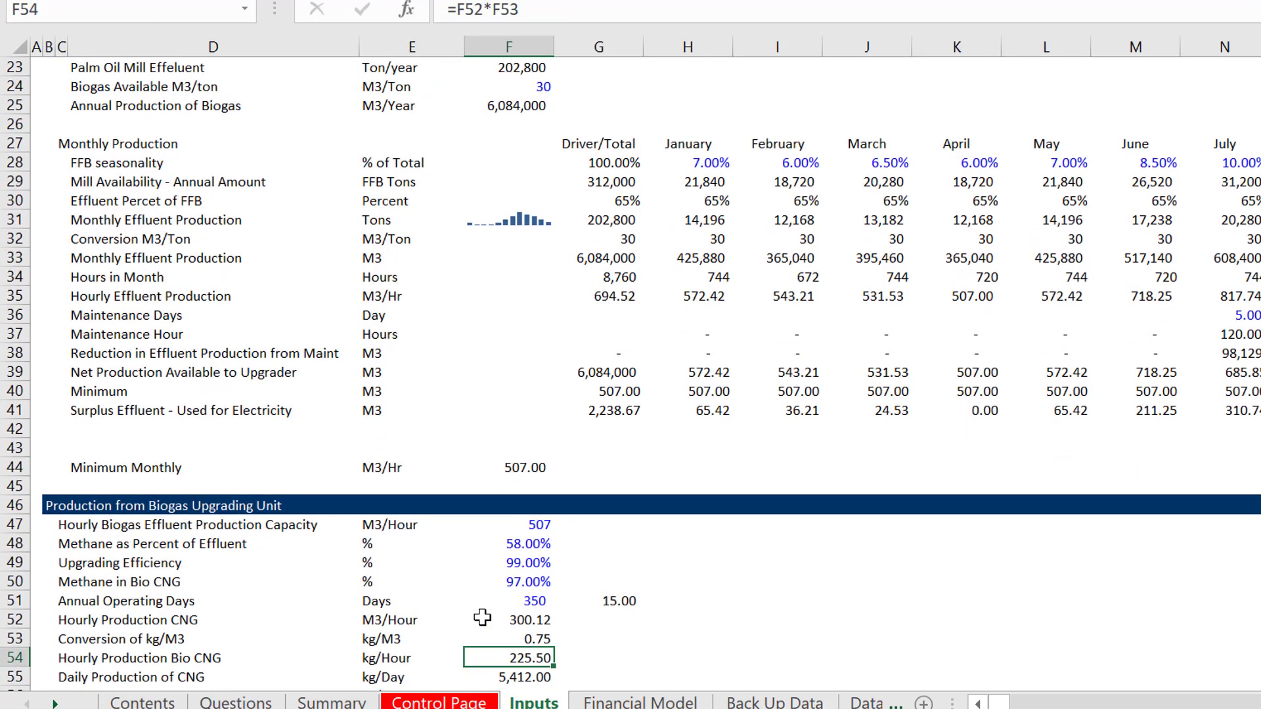
key(Up)
key(Up)
key(Up)
key(Up)
key(Up)
key(Up)
key(Up)
key(Up)
key(Up)
key(Up)
key(Up)
key(Up)
key(Up)
key(Up)
key(Up)
key(Up)
key(Up)
key(Up)
key(Down)
key(Down)
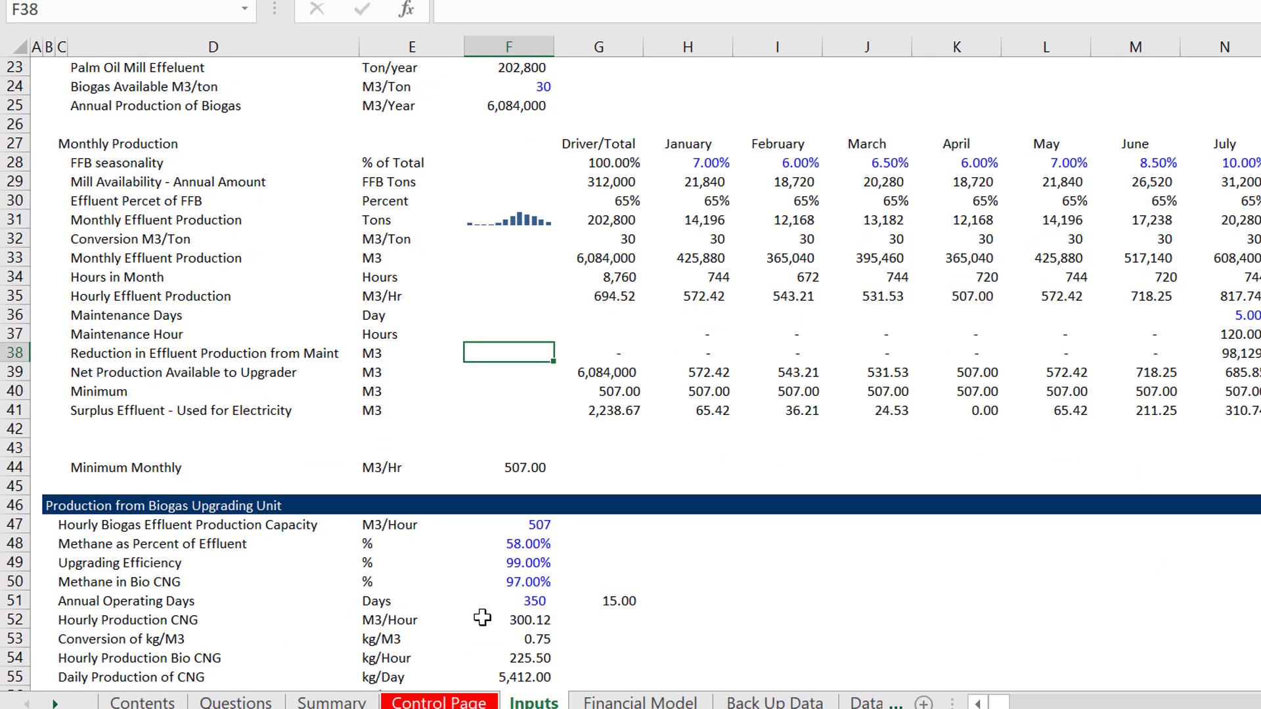
key(Down)
key(Down)
key(Down)
key(Down)
key(Down)
key(Down)
key(Down)
key(Down)
key(Down)
key(Down)
key(Down)
key(Down)
key(Down)
key(Down)
key(Down)
key(Down)
key(Down)
key(Down)
key(Down)
key(Down)
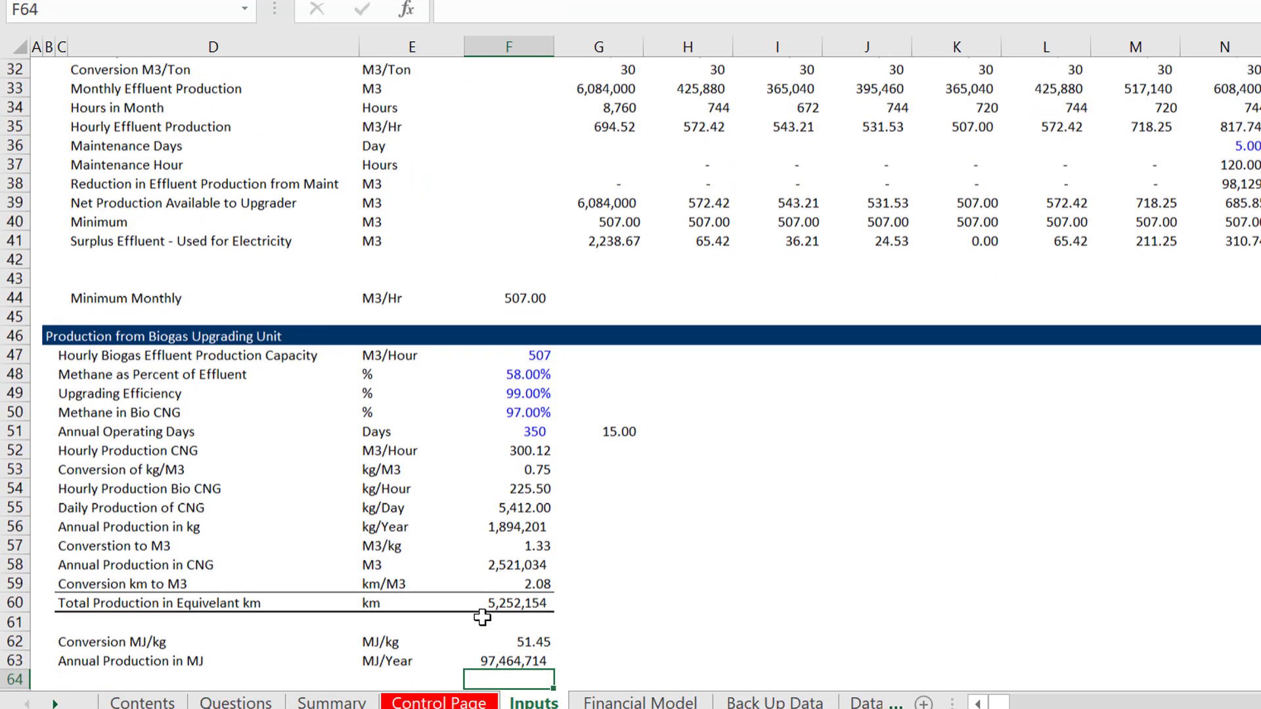
- View the Upgrader to CNG block on the Summary sheet and return to the Inputs sheet through the Control Page
key(ctrl+Page_Up)
key(ctrl+Page_Up)
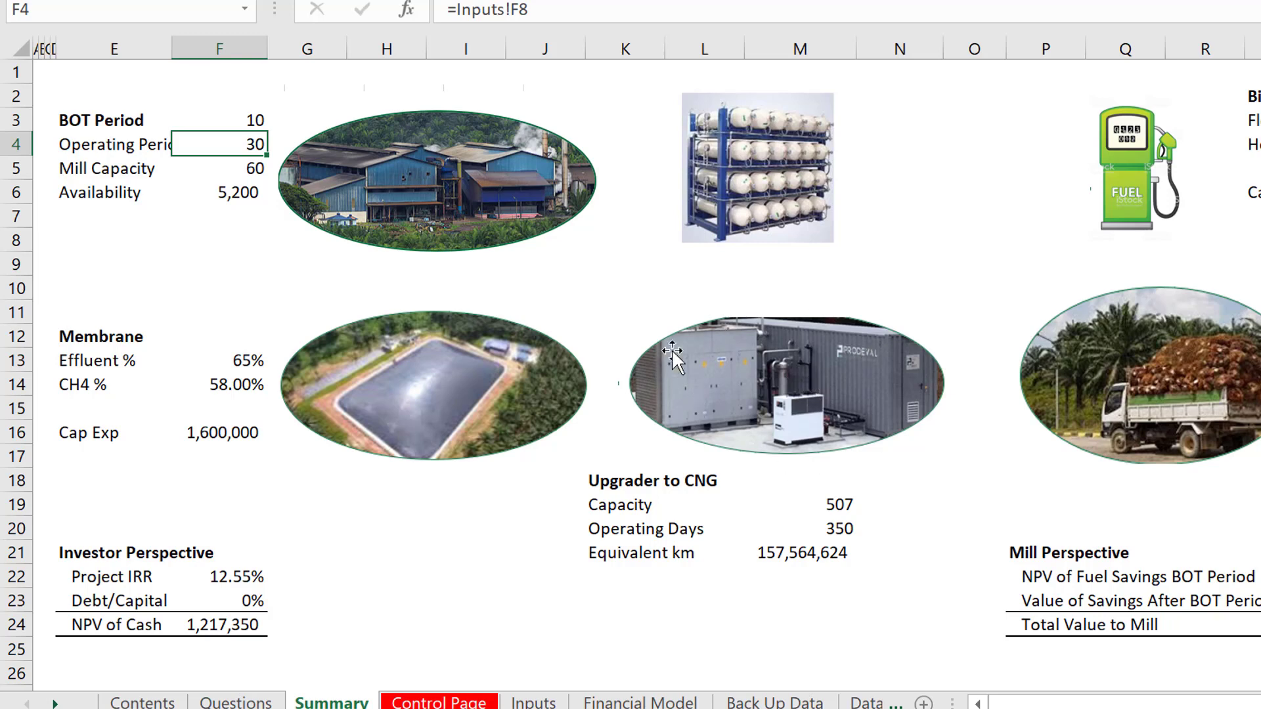
key(ctrl+Page_Down)
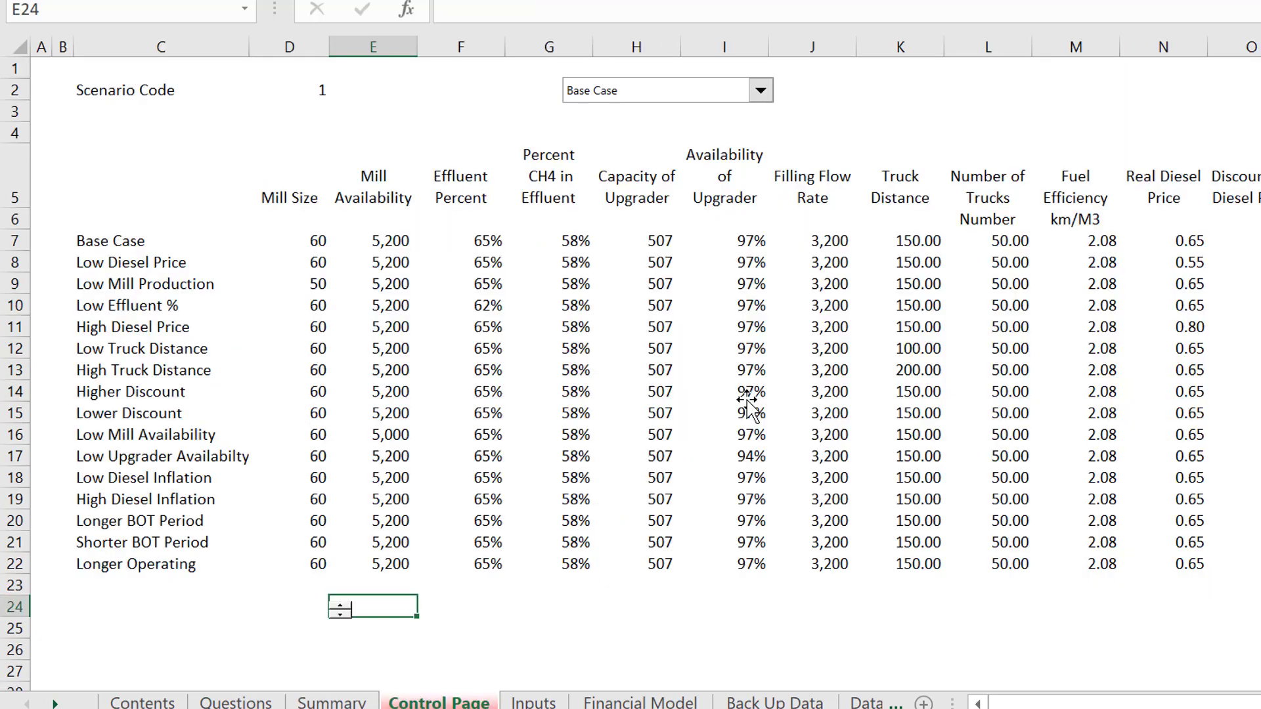
key(ctrl+Page_Down)
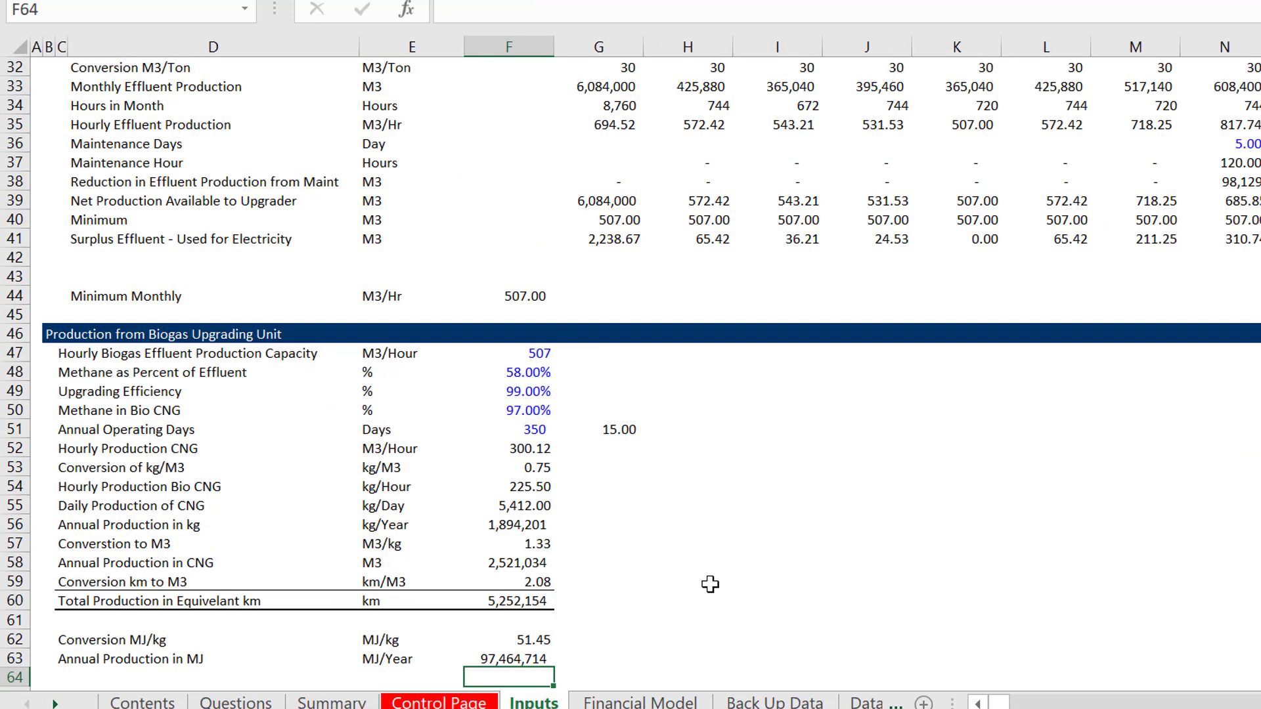
- Examine the biogas upgrading formulas from Total Production in Equivalent km back up to the Hourly Biogas Effluent Production Capacity input
click(710, 604)
key(Left)
key(Up)
key(Up)
key(Left)
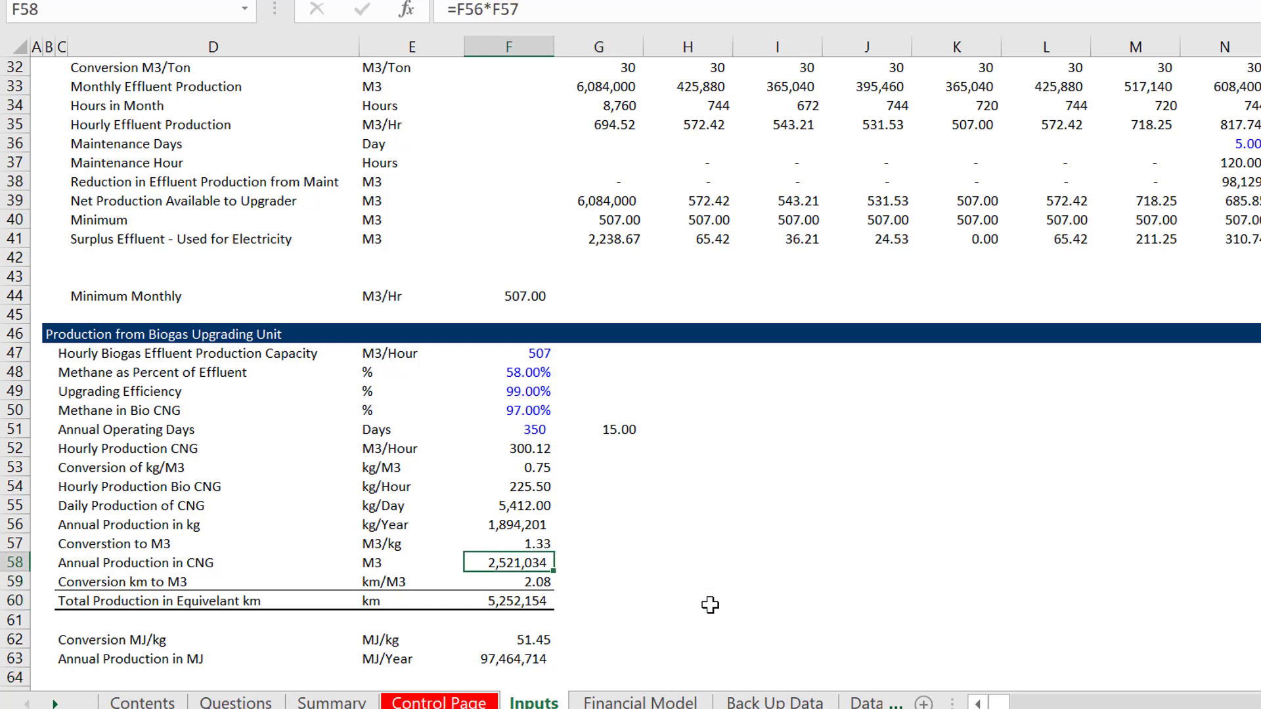
key(Up)
key(Up)
key(Up)
key(Up)
key(Up)
key(Up)
key(Up)
key(Up)
key(Up)
key(Up)
key(Up)
key(Up)
key(Up)
key(Down)
key(Down)
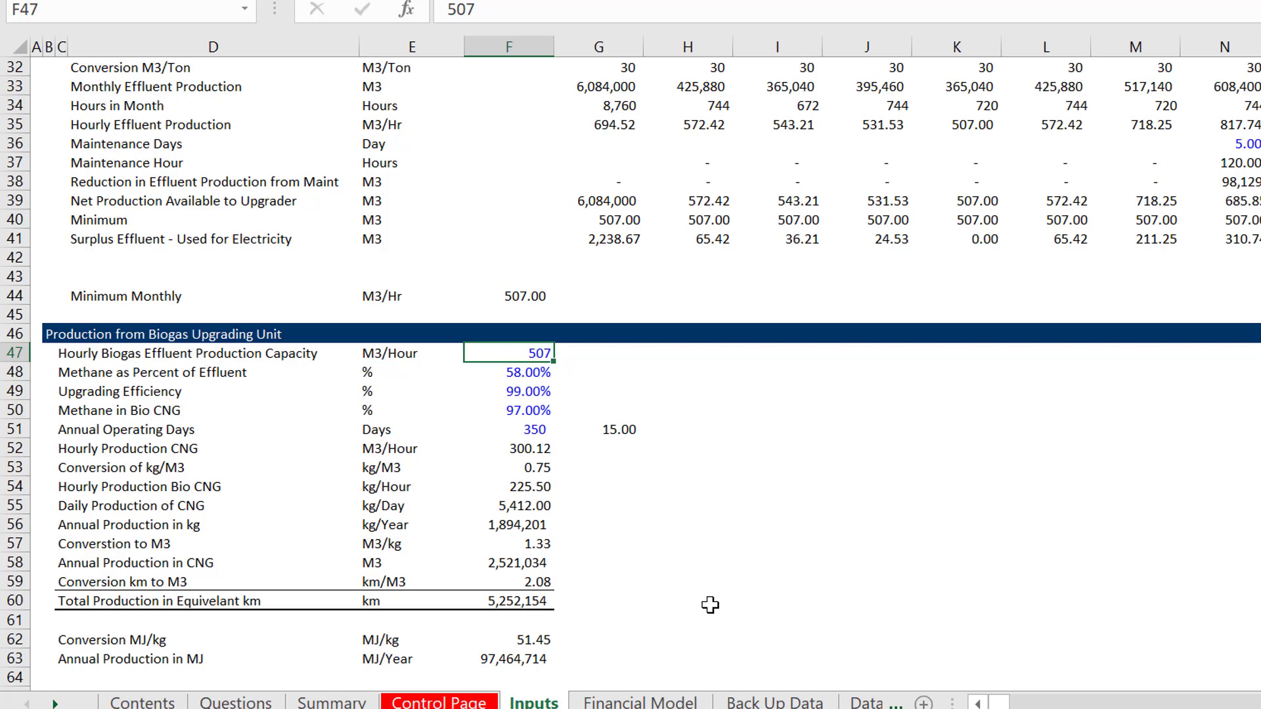
- Trace the upgrading unit calculations from the hourly capacity down to the Annual Production in MJ formula
key(Down)
key(Down)
key(Down)
key(Down)
key(Down)
key(Down)
key(Down)
key(Down)
key(Down)
key(Down)
key(Down)
key(Down)
key(Down)
key(Down)
key(Down)
key(Down)
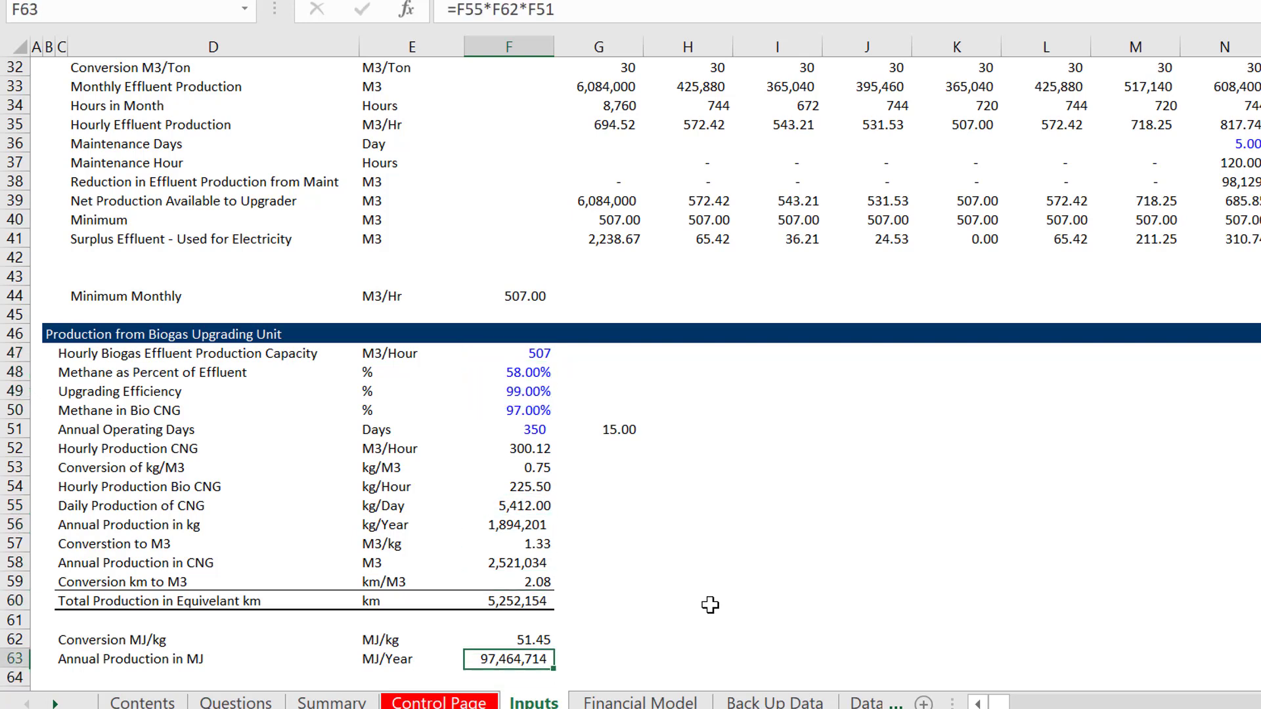
- Examine the Methane as Percent of Effluent and Upgrading Efficiency inputs of the upgrading unit
key(Up)
key(Up)
key(Up)
key(Up)
key(Up)
key(Up)
key(Up)
key(Up)
key(Up)
key(Up)
key(Up)
key(Up)
key(Up)
key(Up)
key(Up)
key(Up)
key(Down)
key(Down)
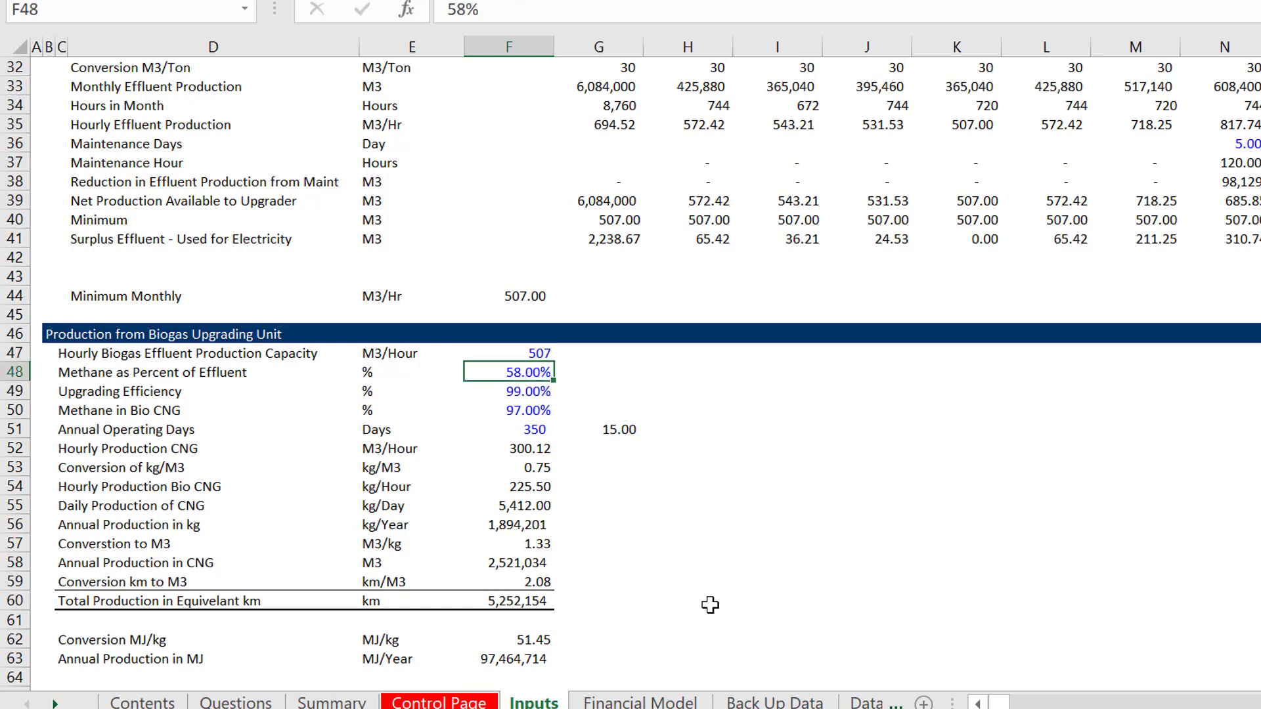
key(Up)
key(Down)
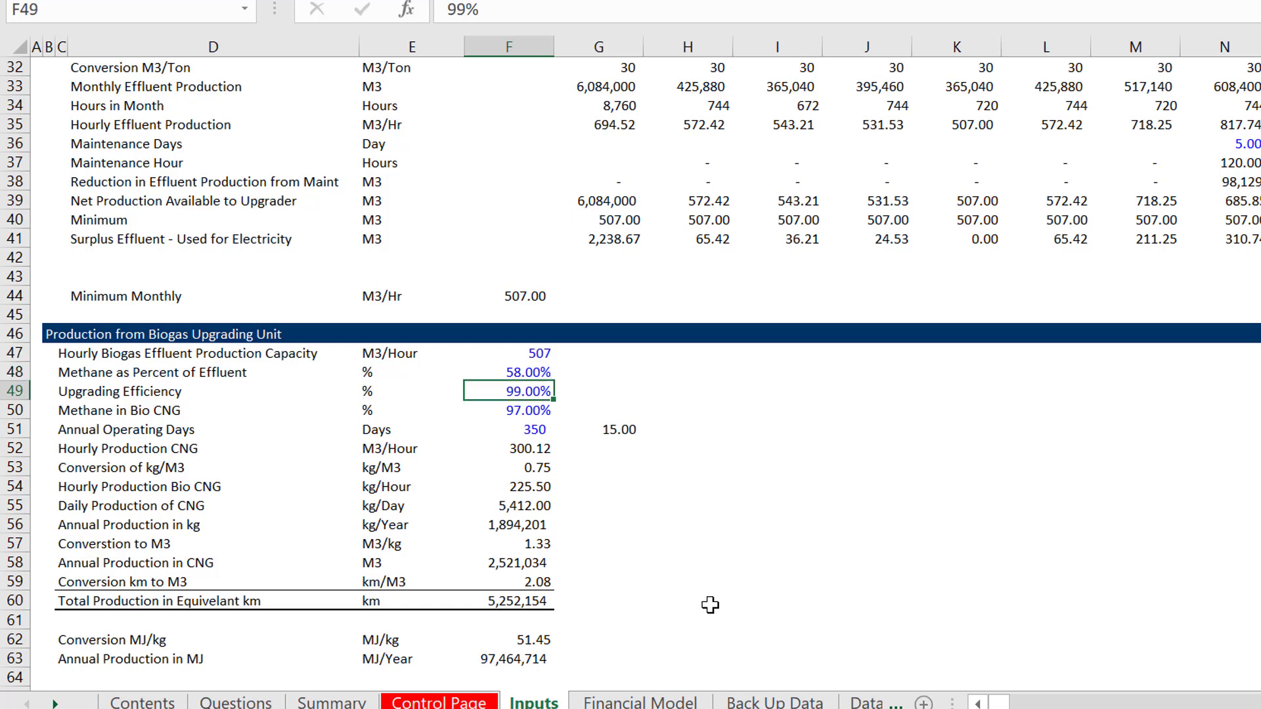
- Examine the hourly CNG production, kg/M3 conversion and Annual Production in kg formulas of the upgrading unit
key(Down)
key(Down)
key(Down)
key(Down)
key(Down)
key(Down)
key(Up)
key(Up)
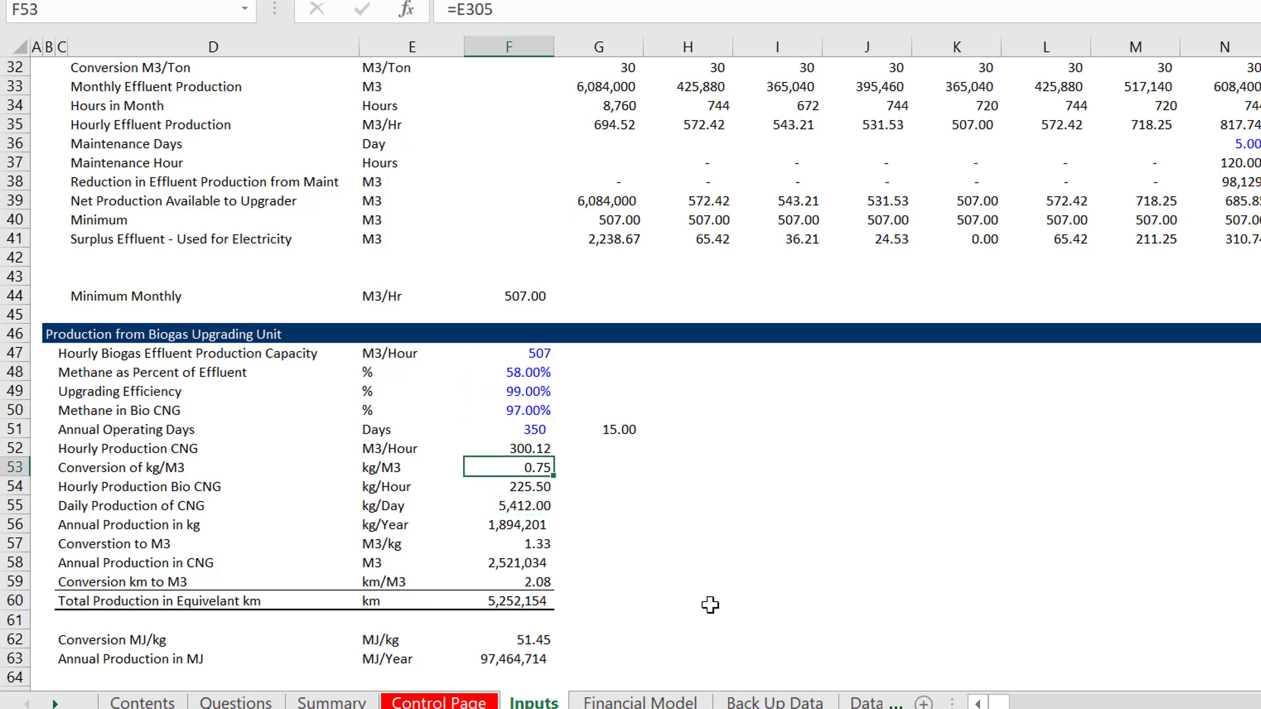
key(Up)
key(Down)
key(Down)
key(Down)
key(Down)
key(Down)
key(Down)
key(Down)
key(Down)
key(Down)
key(Down)
key(Down)
key(Down)
key(Down)
key(Down)
key(Down)
key(Down)
key(Down)
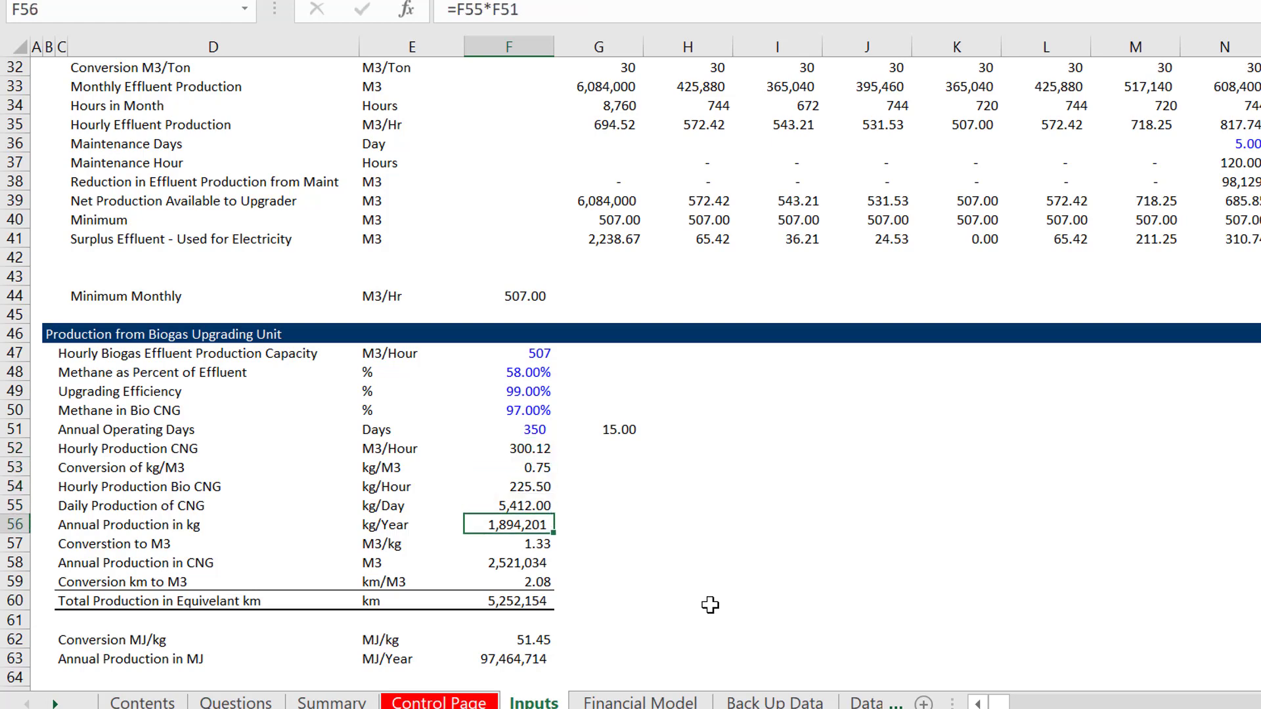
- Delete the extra blank row 65 above the Capacity and Production of Biogas Dispenser heading on the Inputs sheet
key(Up)
key(Up)
key(Up)
key(Up)
key(Up)
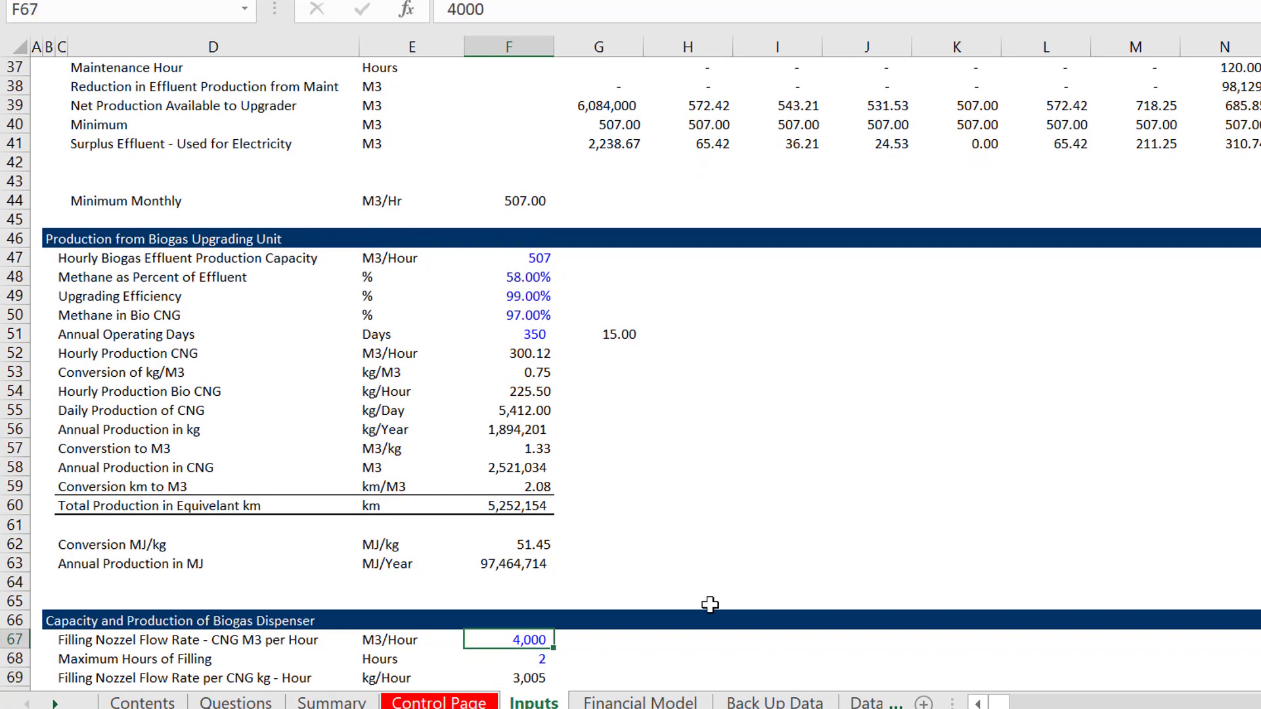
key(Down)
key(shift+space)
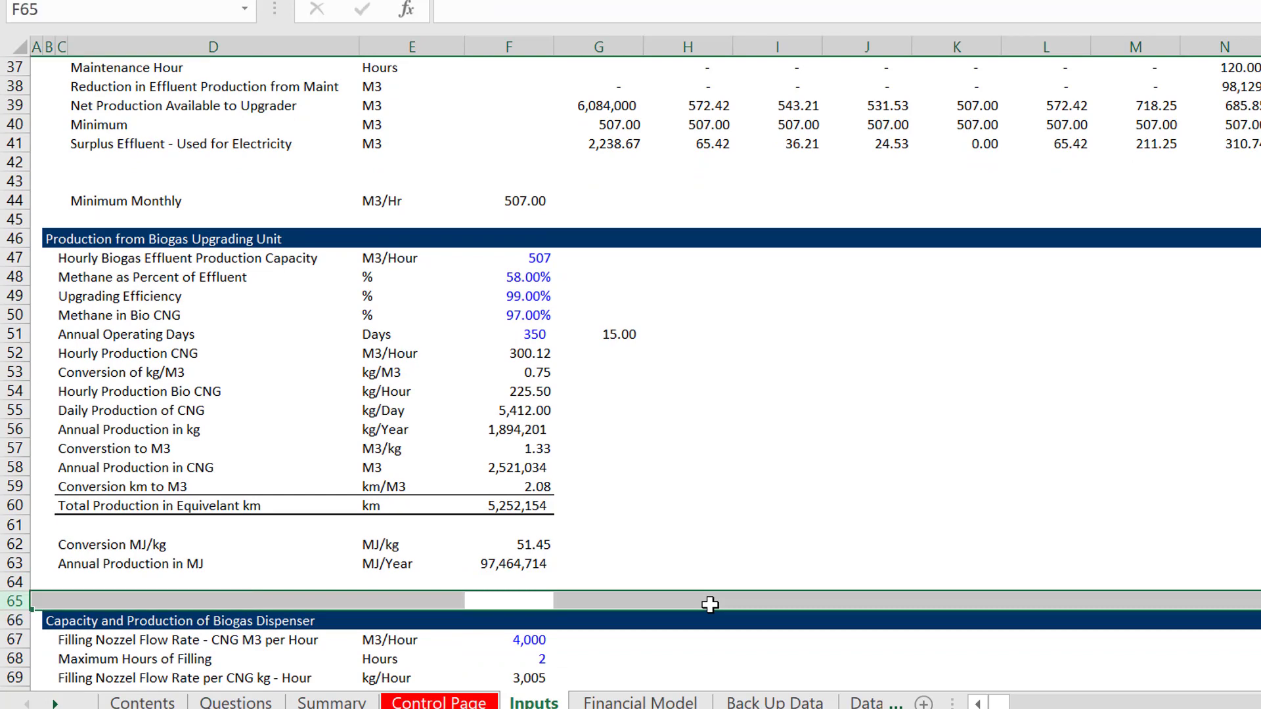
key(ctrl+minus)
key(Up)
key(Up)
key(Up)
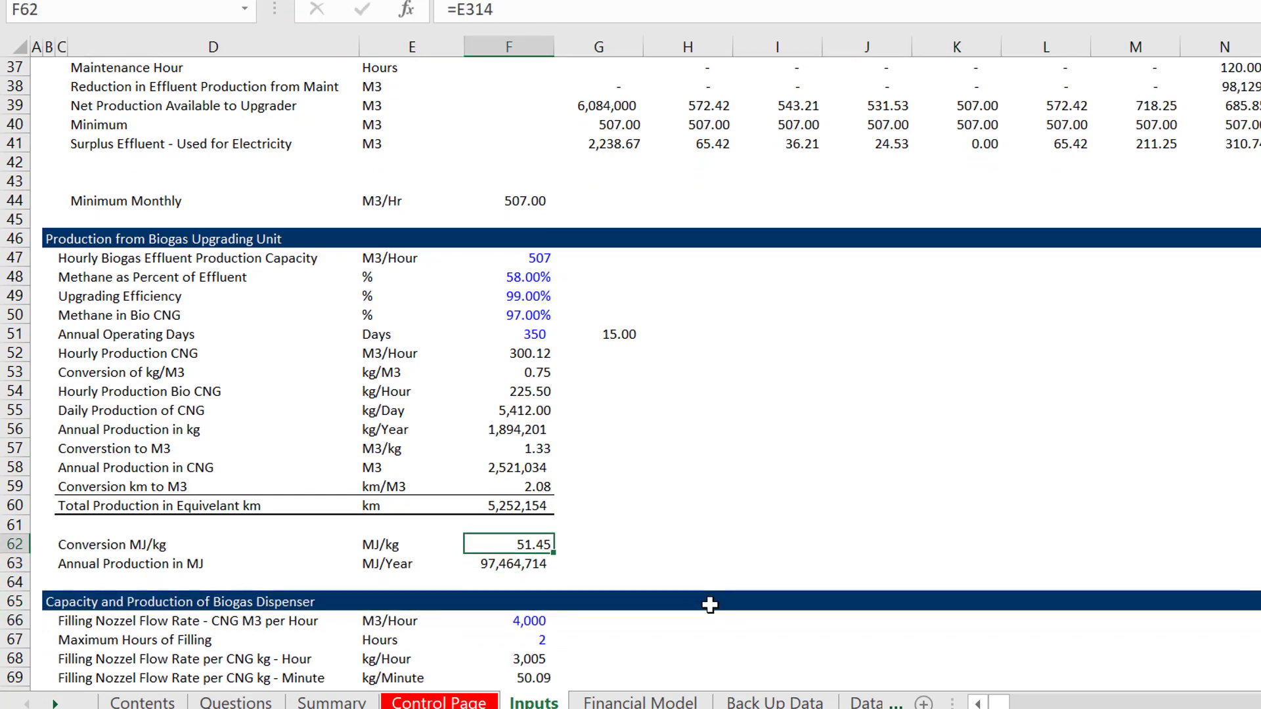
- Examine the Biogas Dispenser and Truck Assumptions sections on the Inputs sheet, down to Total Annual km
key(Down)
key(Down)
key(Down)
key(Down)
key(Down)
key(Down)
key(Down)
key(Down)
key(Down)
key(Down)
key(Down)
key(Down)
key(Down)
key(Down)
key(Down)
key(Down)
key(Down)
key(Down)
key(Down)
key(Down)
key(Down)
key(Down)
key(Down)
key(Down)
key(Down)
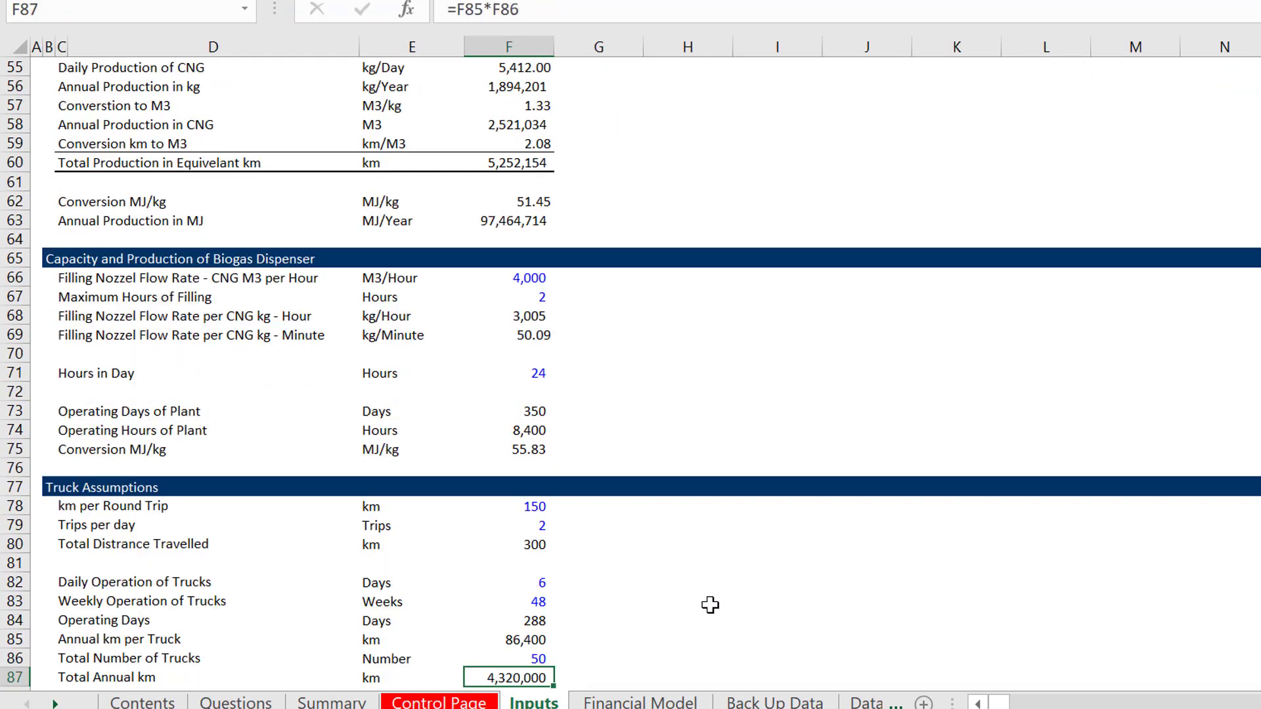
- Go back to the dispenser flow rate rows and view the Summary sheet's fuel dispenser picture before returning to Inputs
key(Up)
key(Up)
key(Up)
key(Up)
key(Up)
key(Up)
key(Up)
key(Up)
key(Up)
key(Up)
key(Up)
key(Up)
key(Up)
key(Up)
key(Up)
key(Up)
key(Up)
key(Up)
key(Up)
key(ctrl+Page_Up)
key(ctrl+Page_Up)
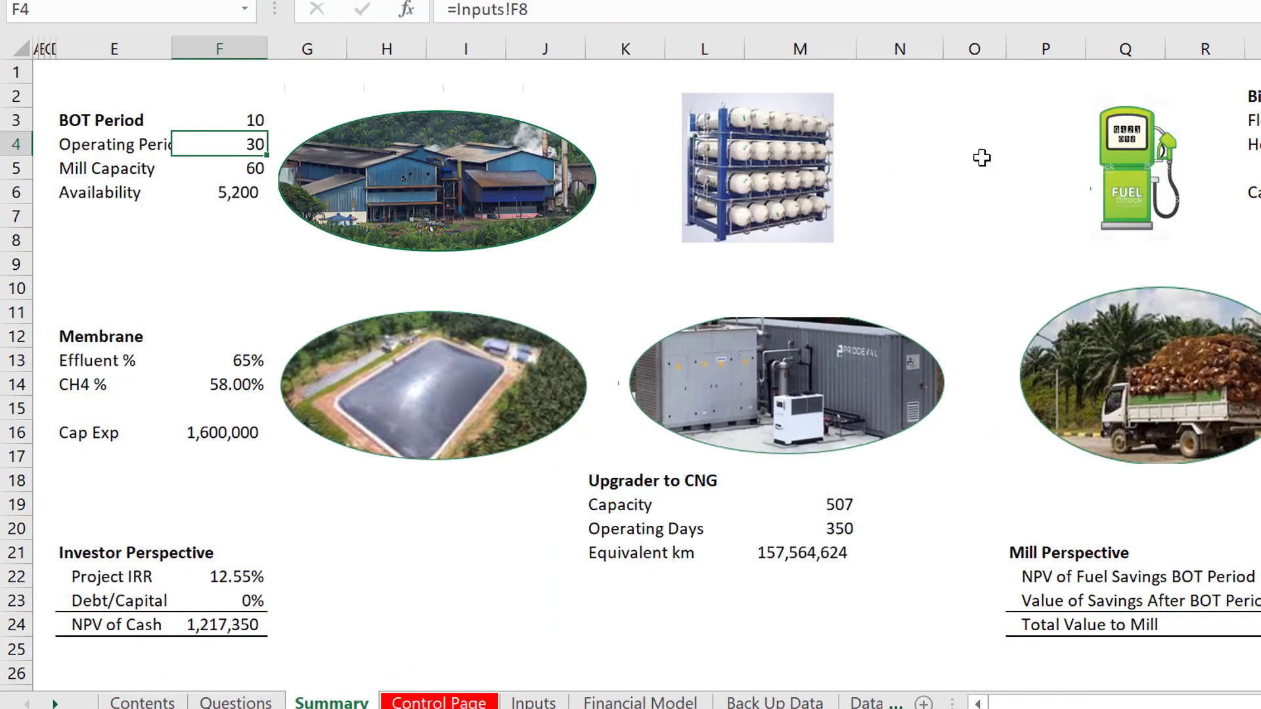
key(ctrl+Page_Down)
key(ctrl+Page_Down)
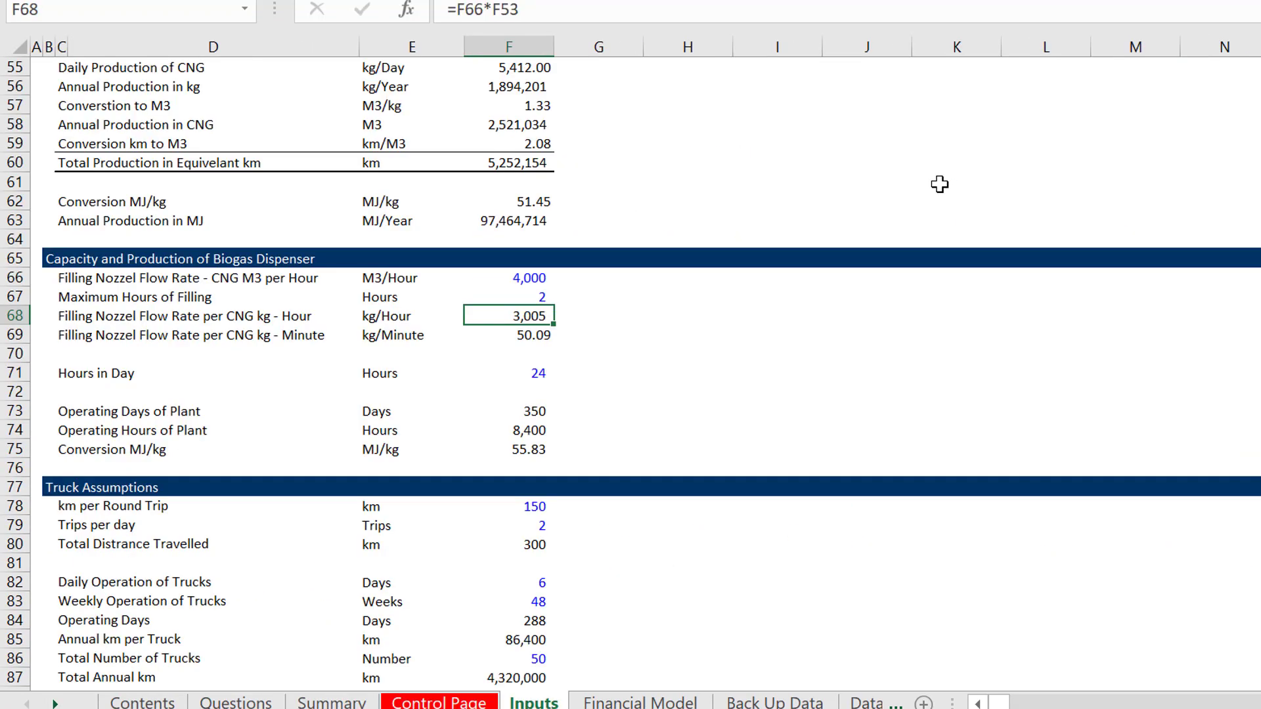
- Examine the filling nozzle flow rate and maximum filling hours rows, including the per-hour and per-minute kg formulas
key(Up)
key(Up)
key(Down)
key(Down)
key(Down)
key(Up)
key(Up)
key(Down)
key(Down)
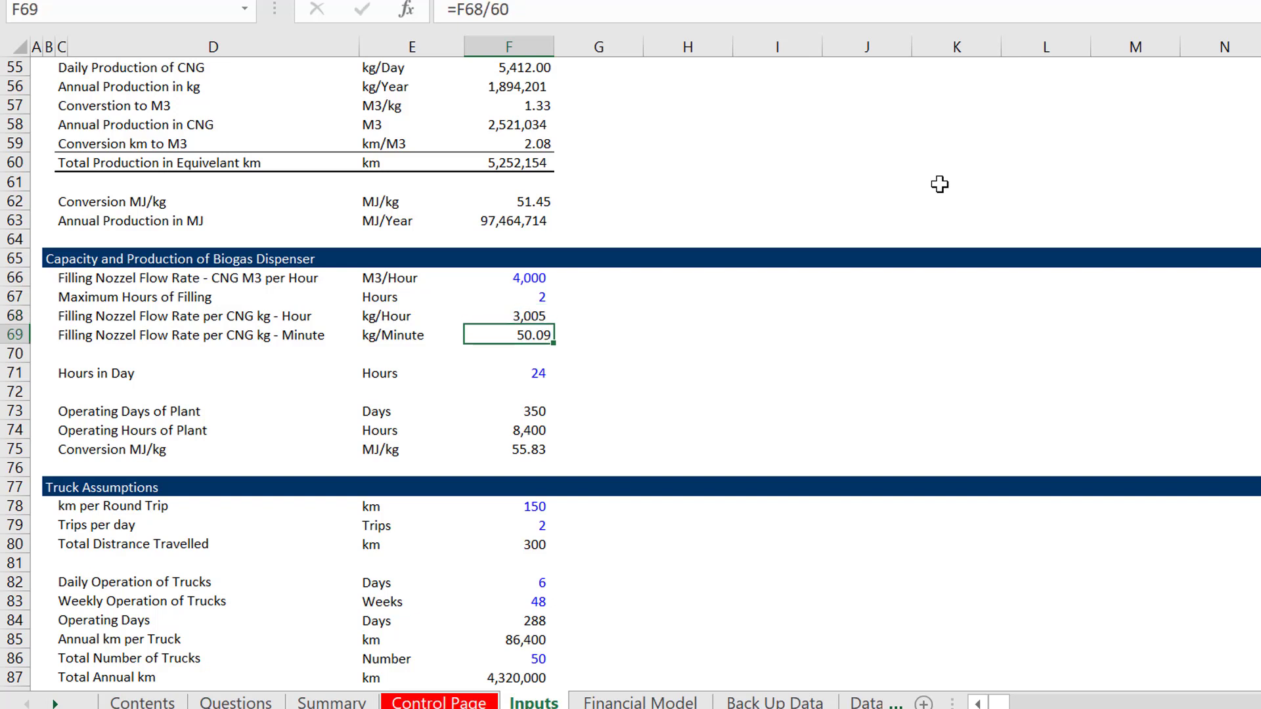
- Examine the Biogas Dispenser section's rows and formulas, from the filling nozzle flow rate down to Conversion MJ/kg
key(Down)
key(Down)
key(Down)
key(Down)
key(Down)
key(Up)
key(Up)
key(Up)
key(Up)
key(Up)
key(Up)
key(Down)
key(Down)
key(Up)
key(Up)
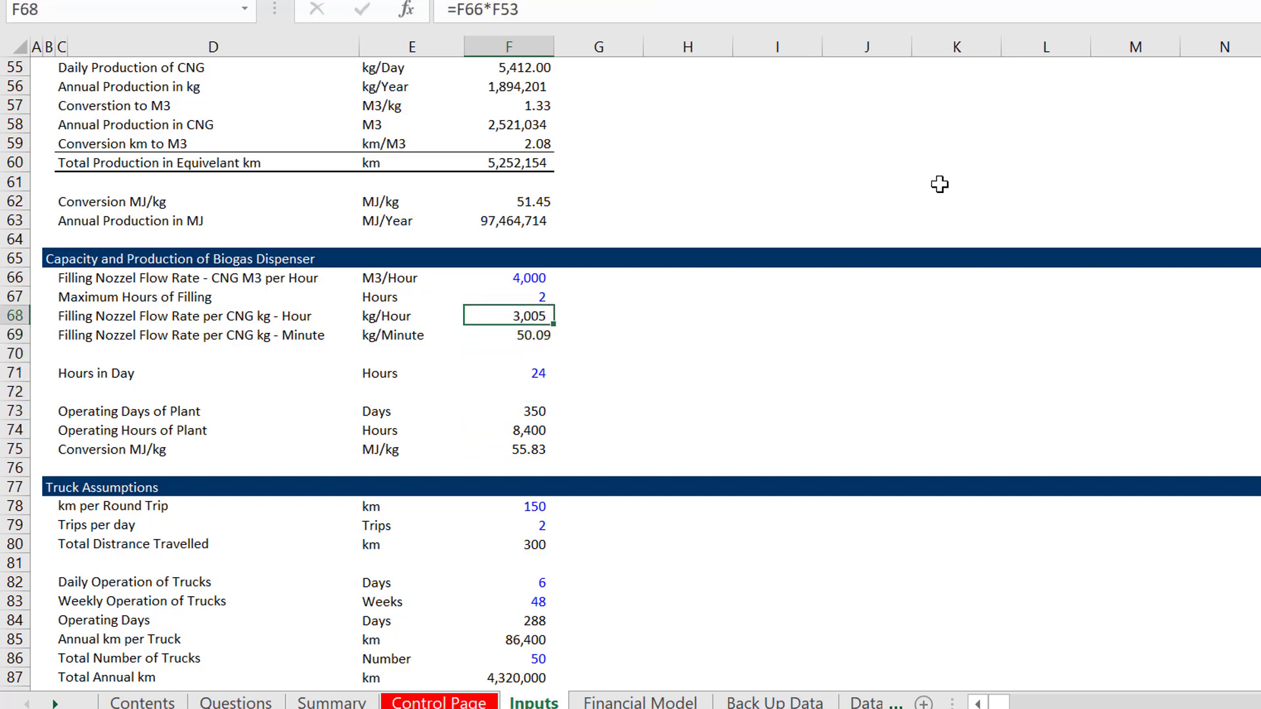
key(Up)
key(Up)
key(Down)
key(Down)
key(Down)
key(Down)
key(Down)
key(Down)
key(Down)
key(Down)
key(Down)
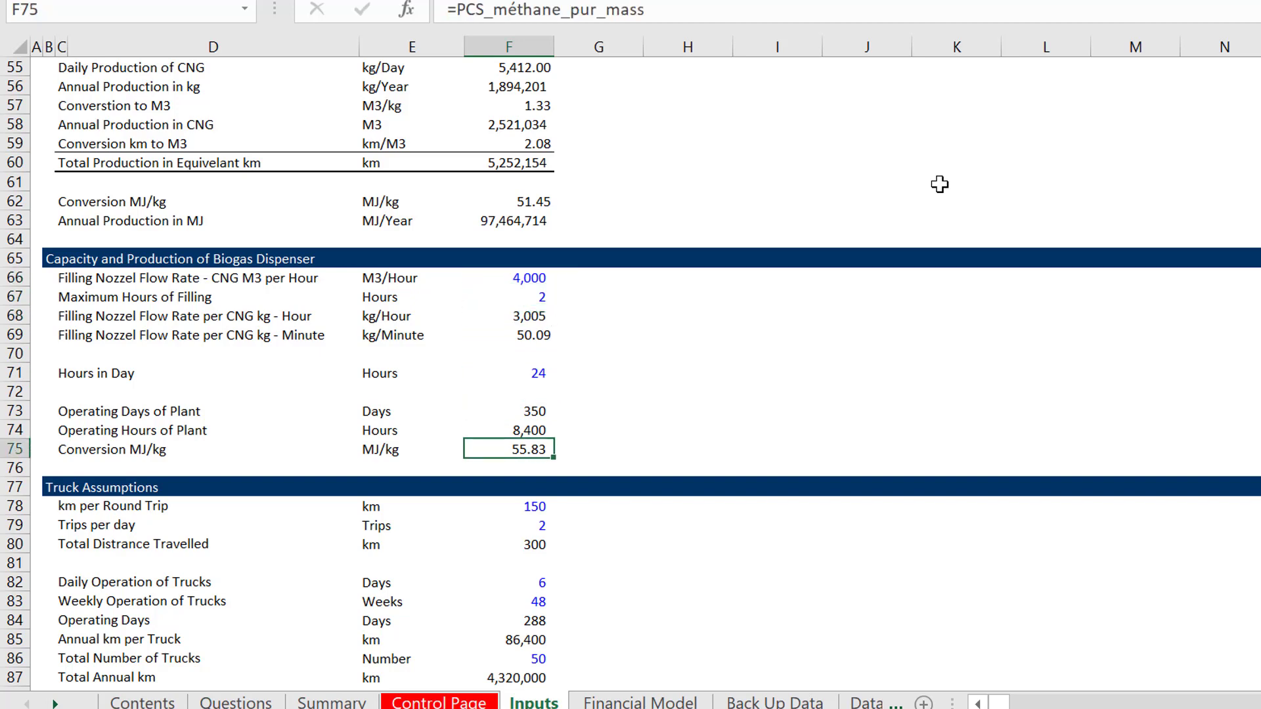
key(Up)
key(Up)
key(Up)
key(Up)
key(Up)
key(Up)
key(Up)
key(Up)
key(Up)
key(Up)
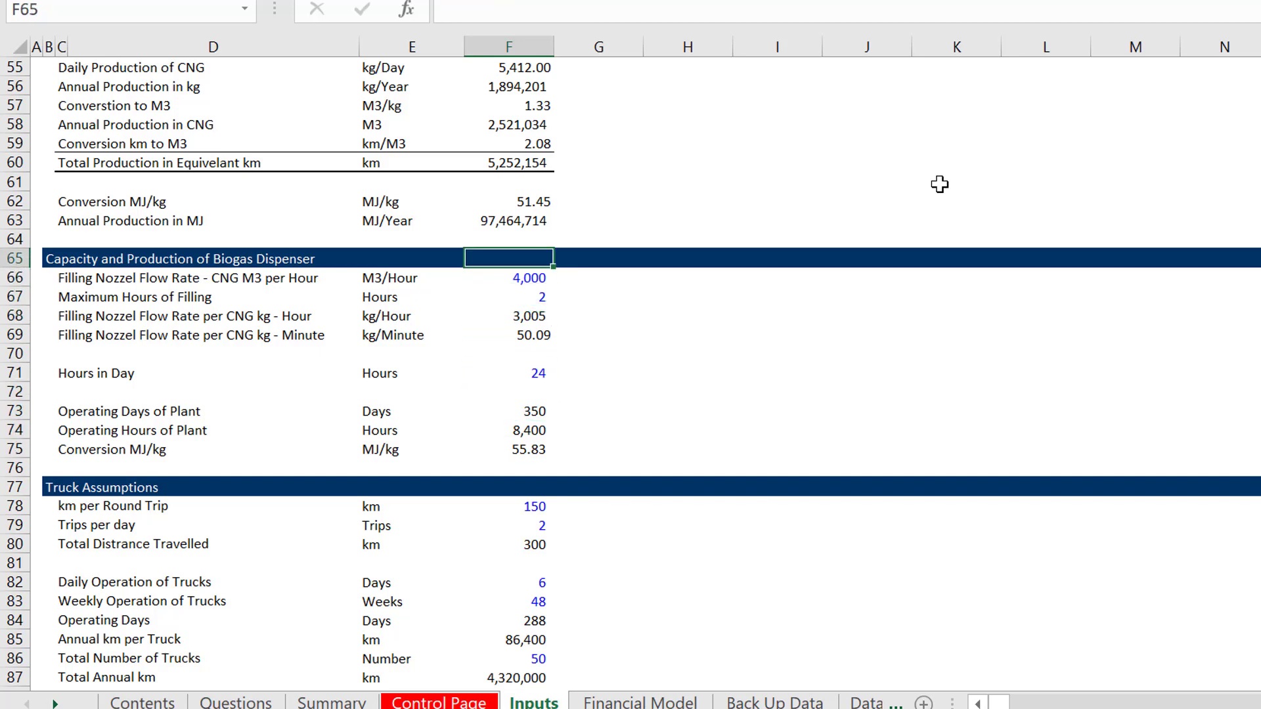
- Look back over the rows above the dispenser section, and go to km per Round Trip in Truck Assumptions
key(Up)
key(Up)
key(Up)
key(Up)
key(Up)
key(Up)
key(Up)
key(Up)
key(Up)
key(Up)
key(Up)
key(Up)
key(Up)
key(Up)
key(Up)
key(Up)
key(Up)
key(Up)
key(Up)
key(Up)
key(Up)
key(Page_Down)
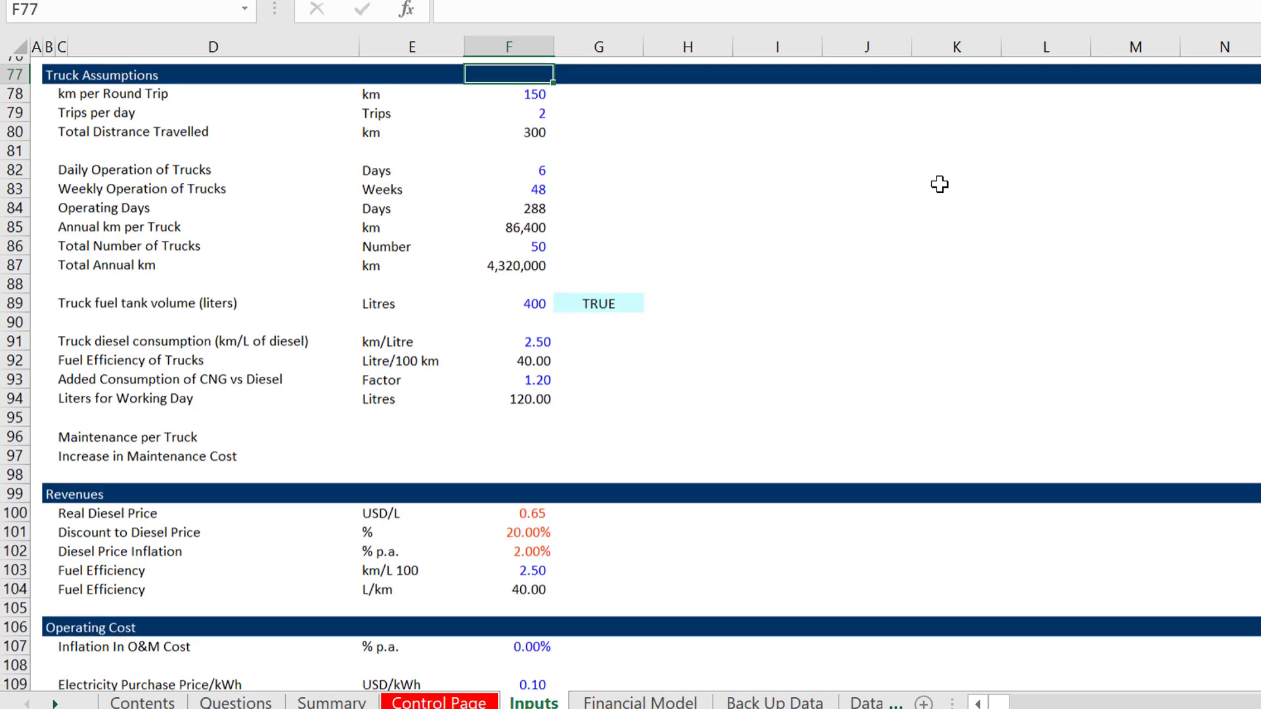
key(Up)
key(Up)
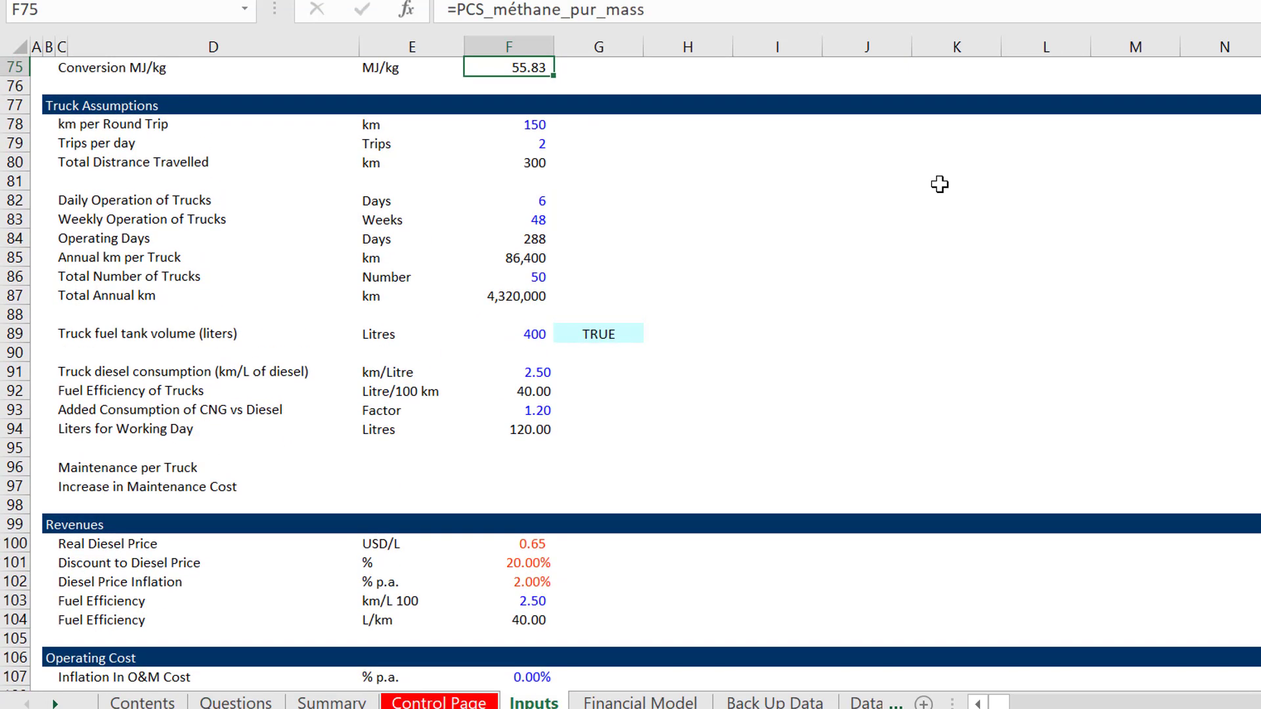
key(Page_Up)
key(Down)
key(Page_Down)
key(Down)
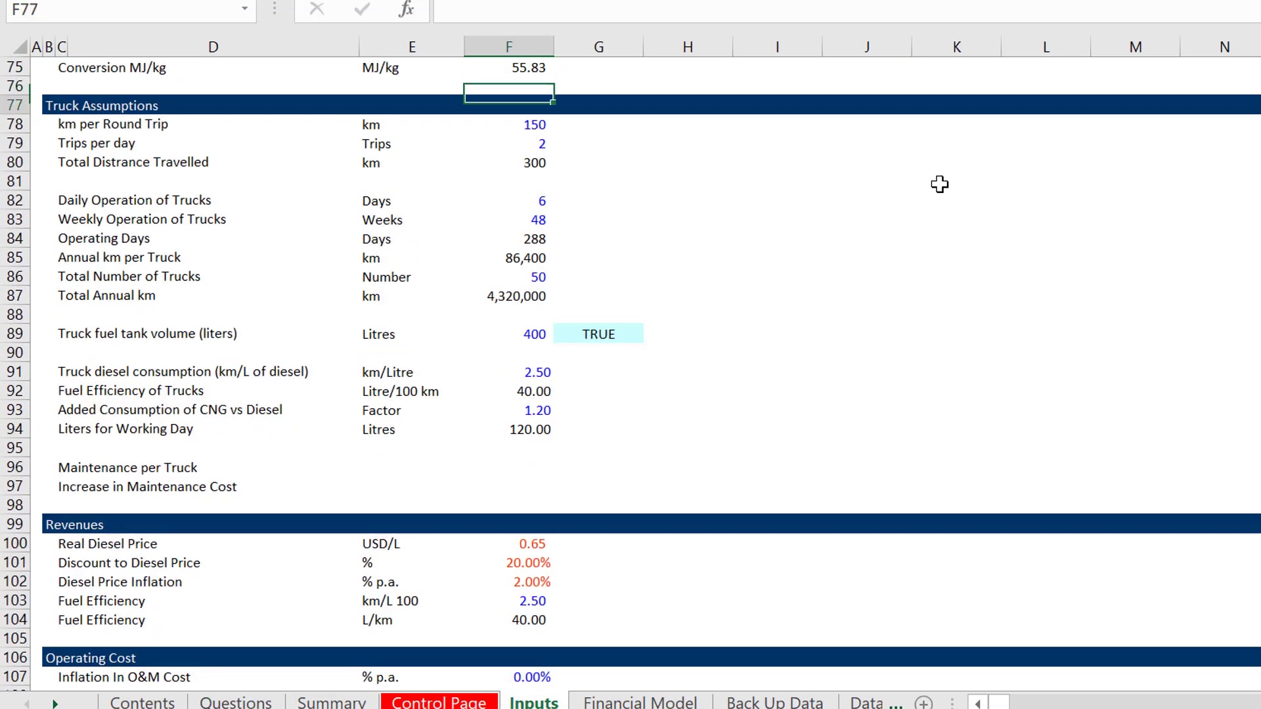
key(Down)
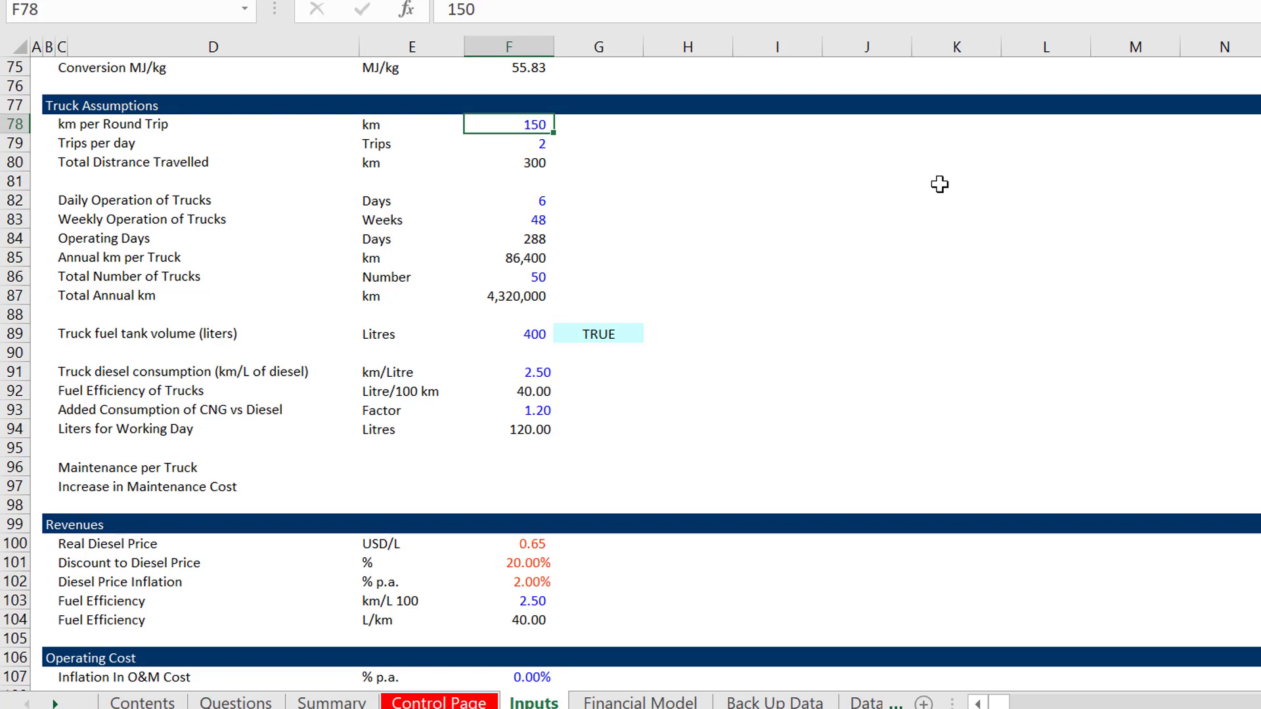
- Scan the truck, revenue and operating cost inputs down to Third Year Overhaul, and return to Real Diesel Price
key(Down)
key(Down)
key(Down)
key(Down)
key(Down)
key(Down)
key(Down)
key(Down)
key(Down)
key(Down)
key(Down)
key(Down)
key(Down)
key(Down)
key(Down)
key(Down)
key(Down)
key(Down)
key(Down)
key(Down)
key(Down)
key(Down)
key(Down)
key(Down)
key(Down)
key(Down)
key(Down)
key(Down)
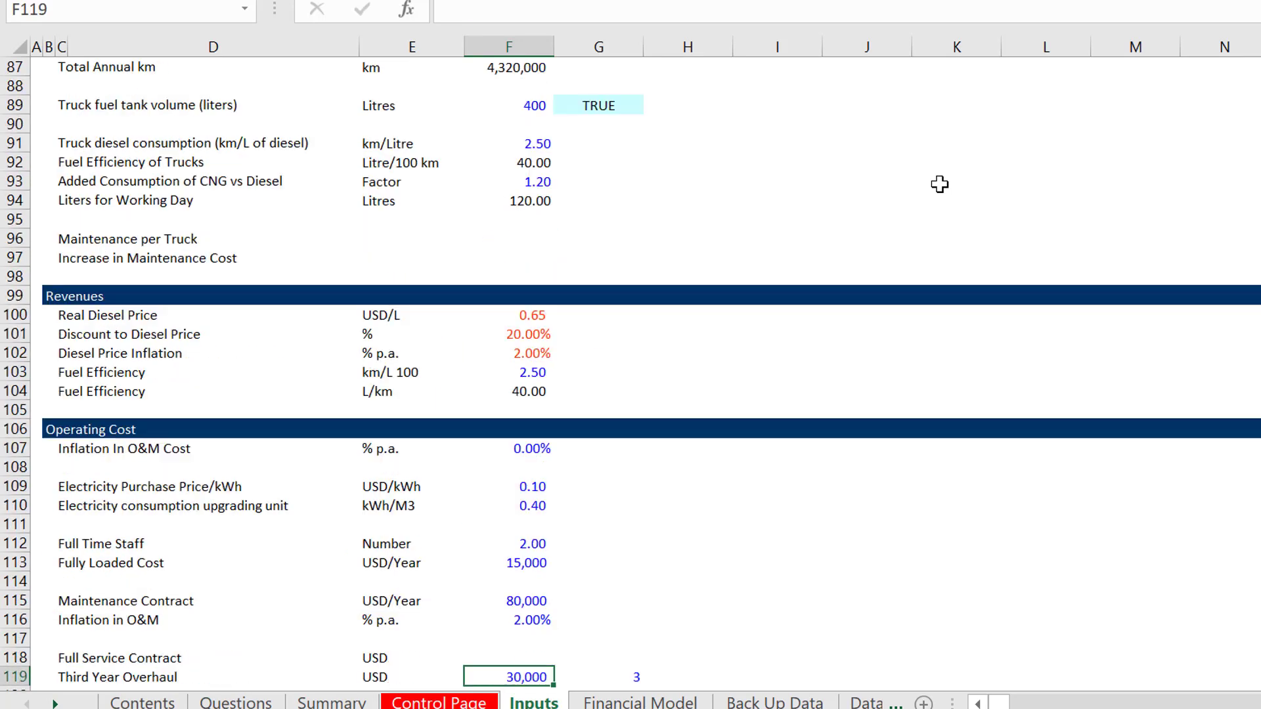
key(Up)
key(Up)
key(Up)
key(Up)
key(Up)
key(Up)
key(Up)
key(Up)
key(Up)
key(Up)
key(Up)
key(Up)
key(Up)
key(Up)
key(Up)
key(Up)
key(Up)
key(Up)
key(Up)
key(Up)
key(Up)
key(Up)
key(Up)
key(Up)
key(Up)
key(Up)
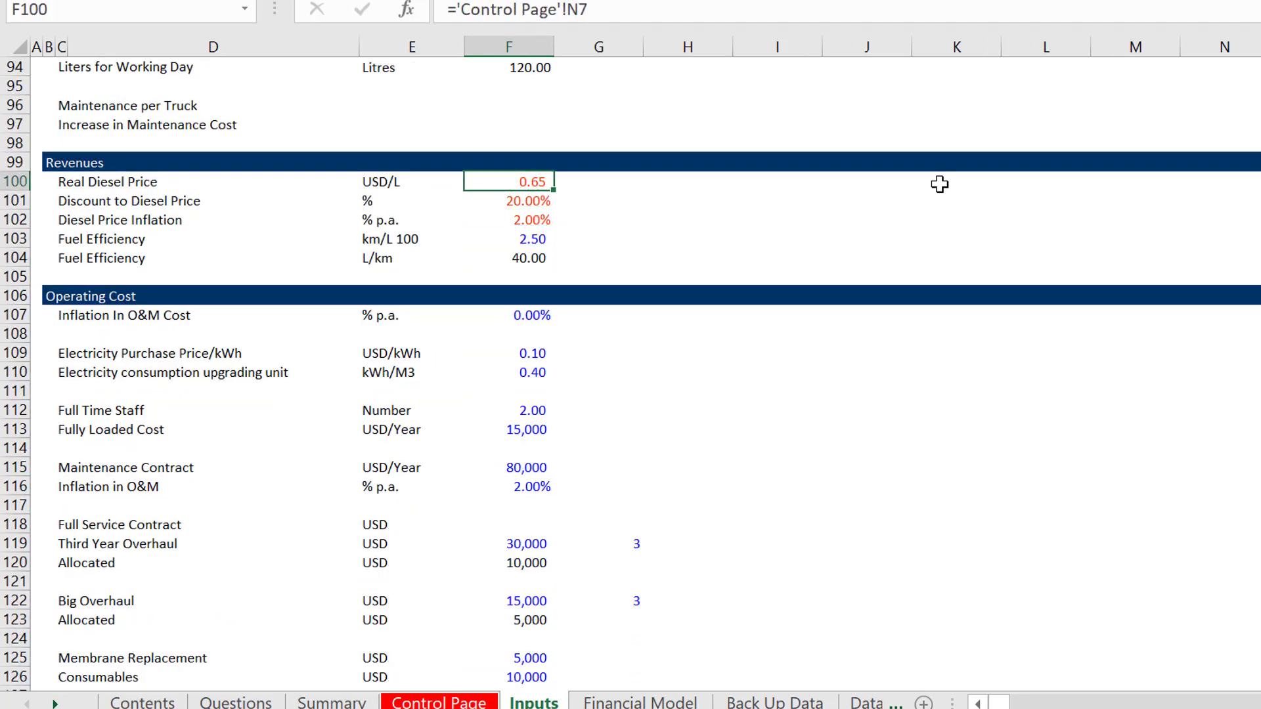
- Examine the Revenues rows on the Inputs sheet, including the diesel price, discount and inflation links and the fuel efficiency formula
key(Down)
key(Up)
key(Page_Up)
key(Page_Down)
key(Down)
key(Down)
key(Down)
key(Down)
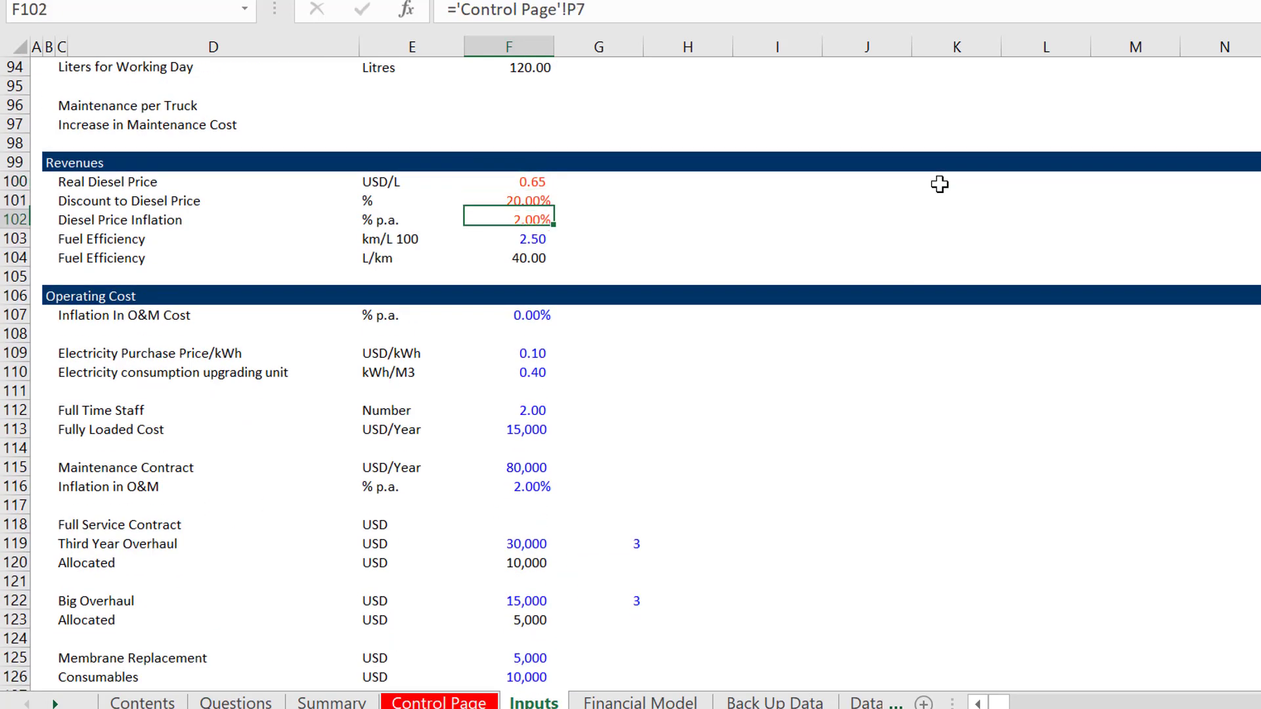
key(Down)
key(Up)
key(Up)
key(Up)
key(Up)
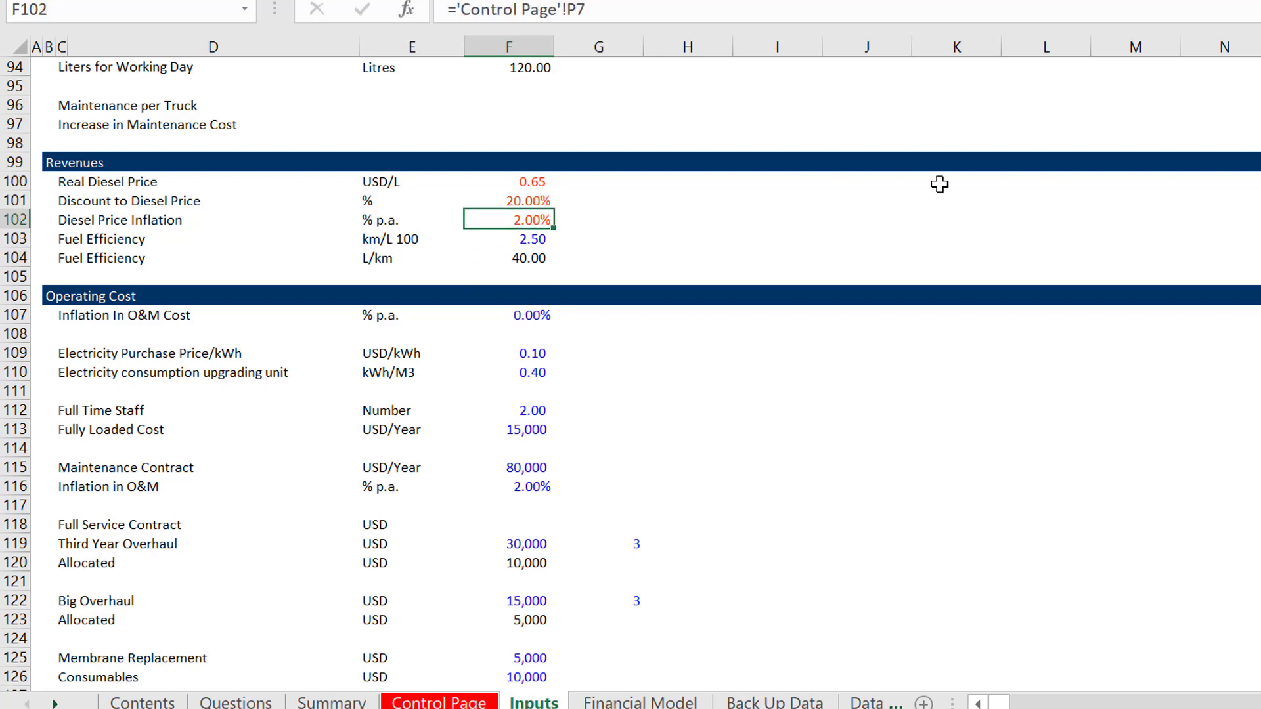
key(Down)
key(Up)
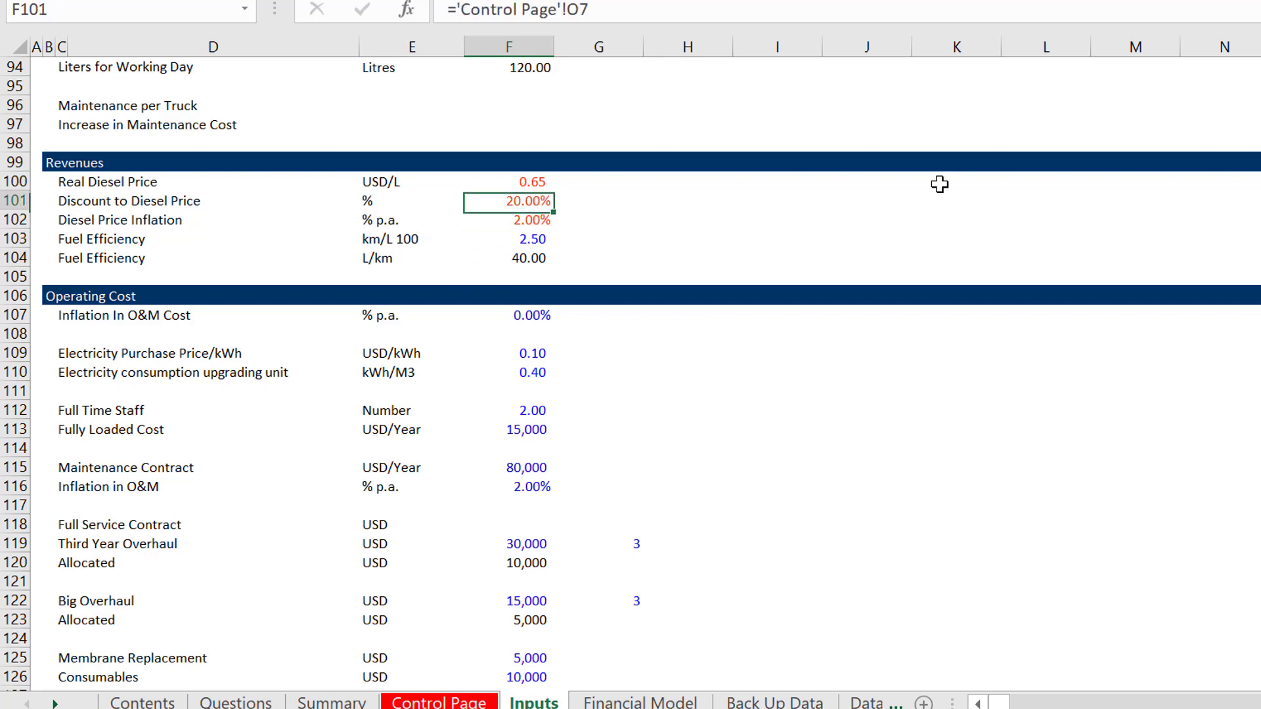
key(Up)
key(Down)
key(Down)
key(Down)
key(Down)
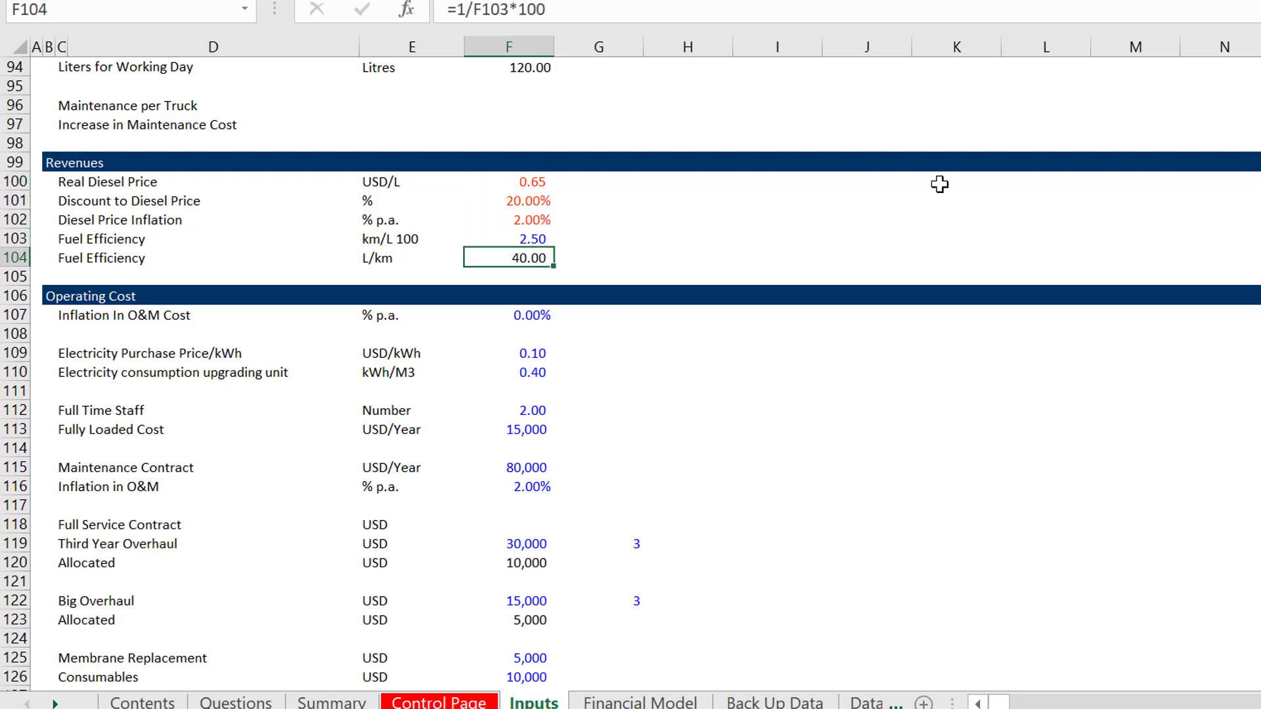
key(Up)
key(Up)
key(Up)
key(Up)
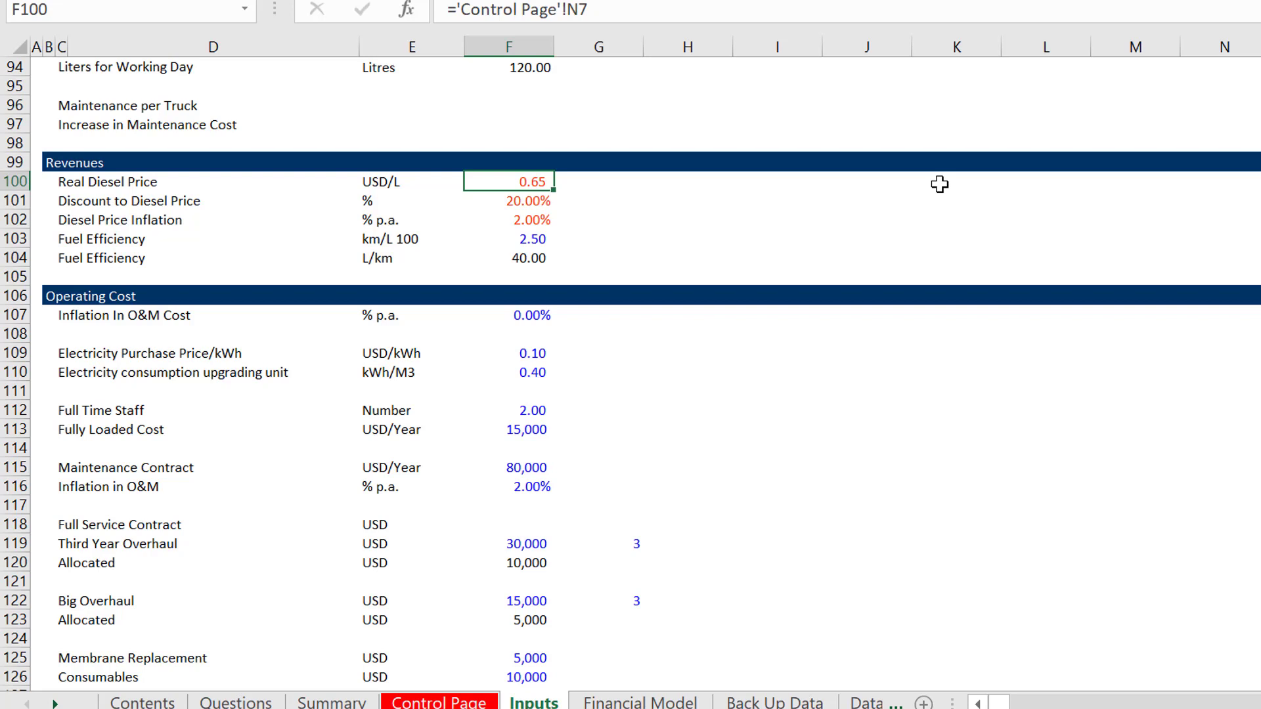
- Replace the Control Page links in the Revenues section with fixed values: Real Diesel Price .65 and Discount to Diesel Price 20%
text(.65)
key(Return)
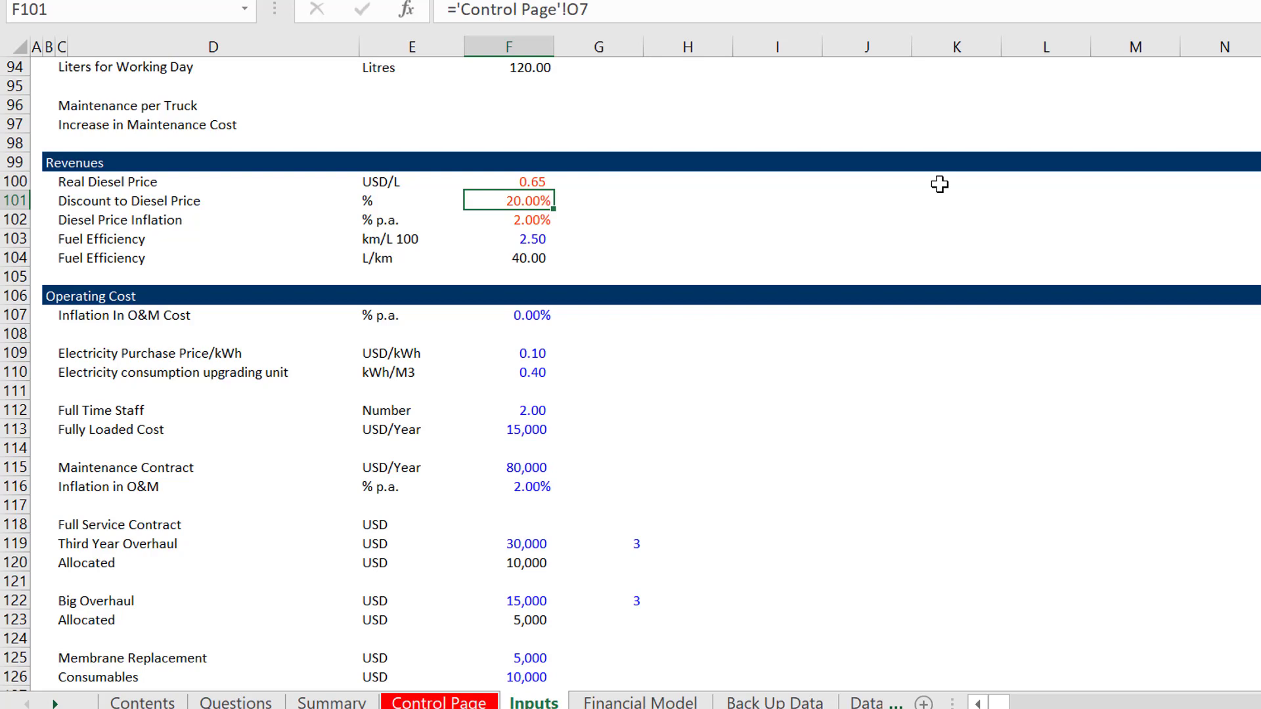
key(F2)
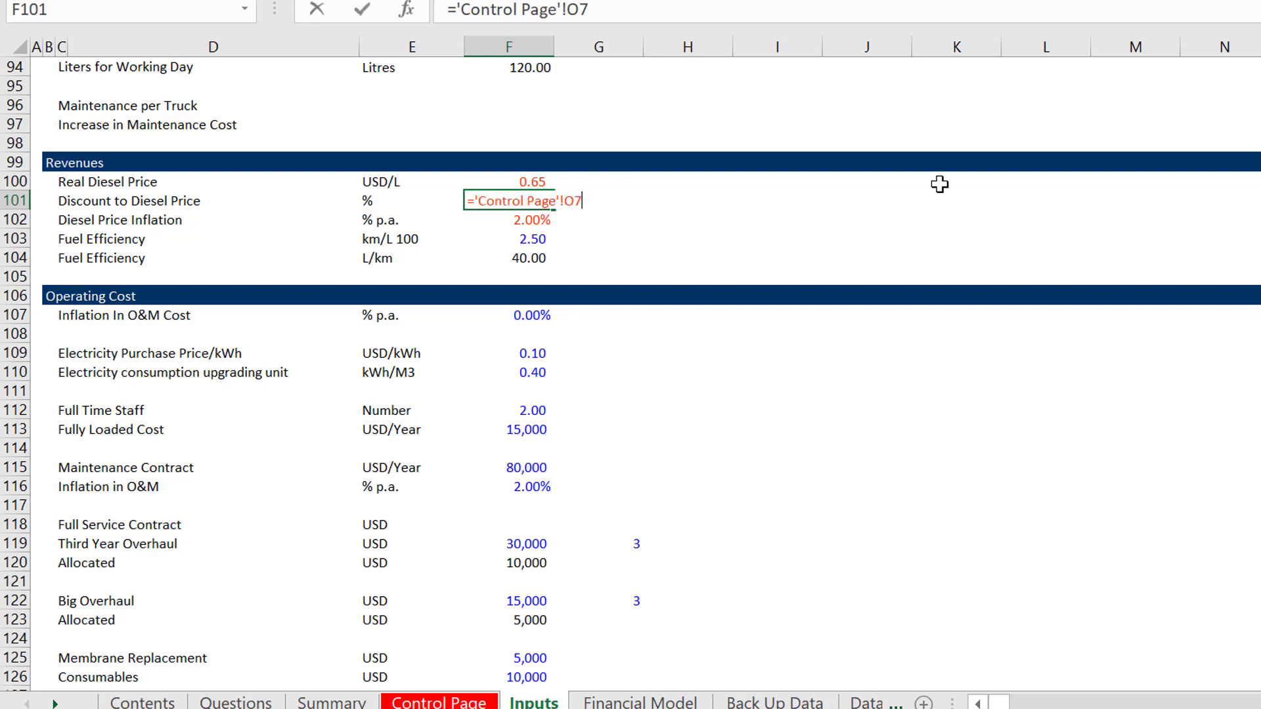
text(20%)
key(ctrl+Return)
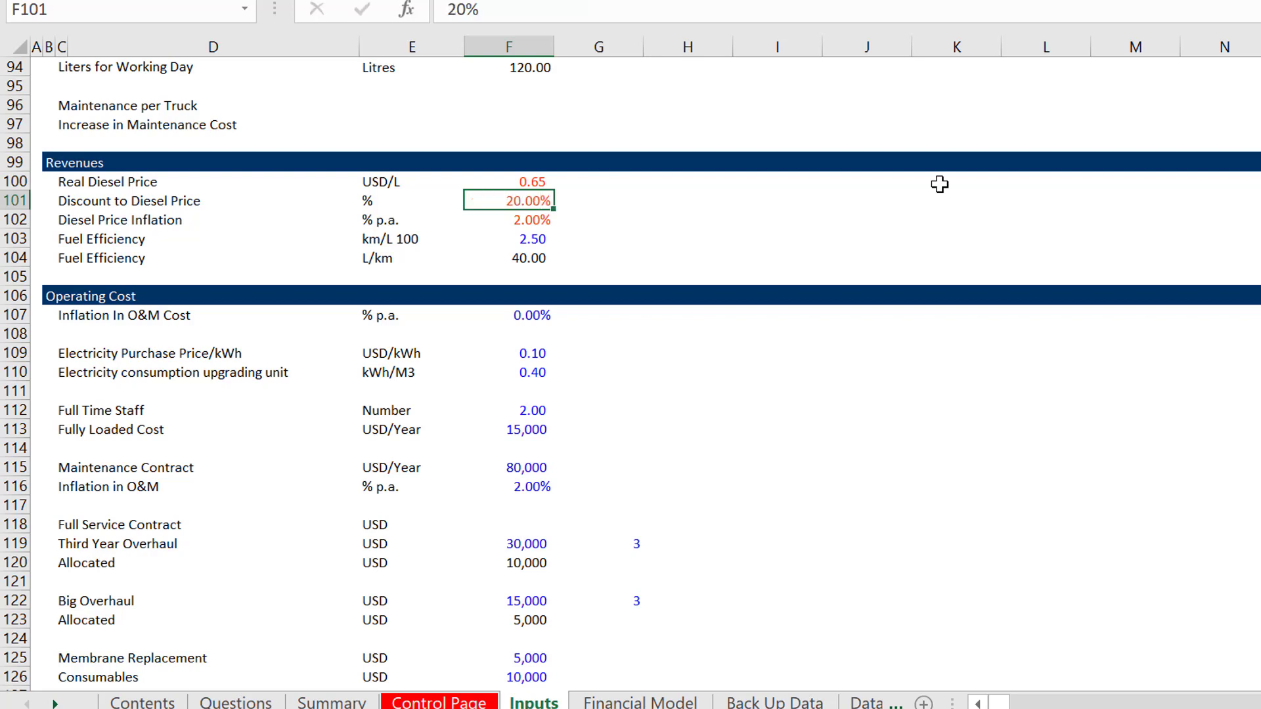
key(Up)
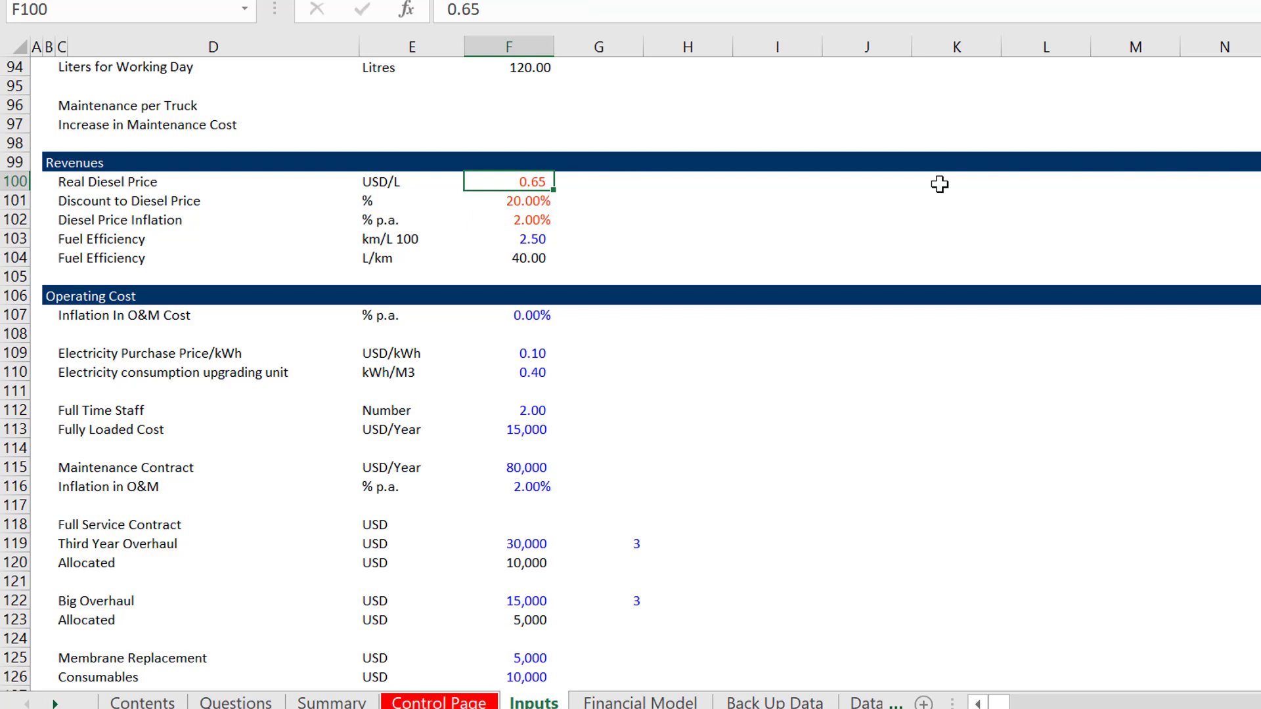
text(=)
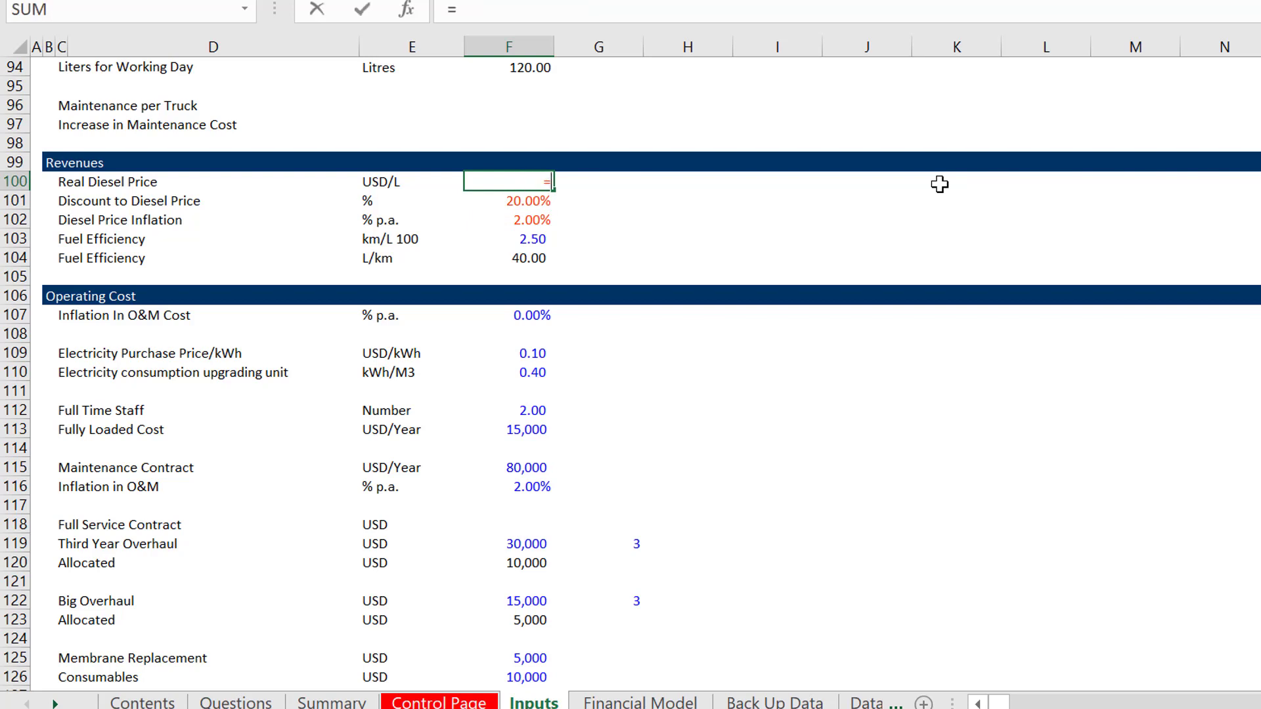
key(Escape)
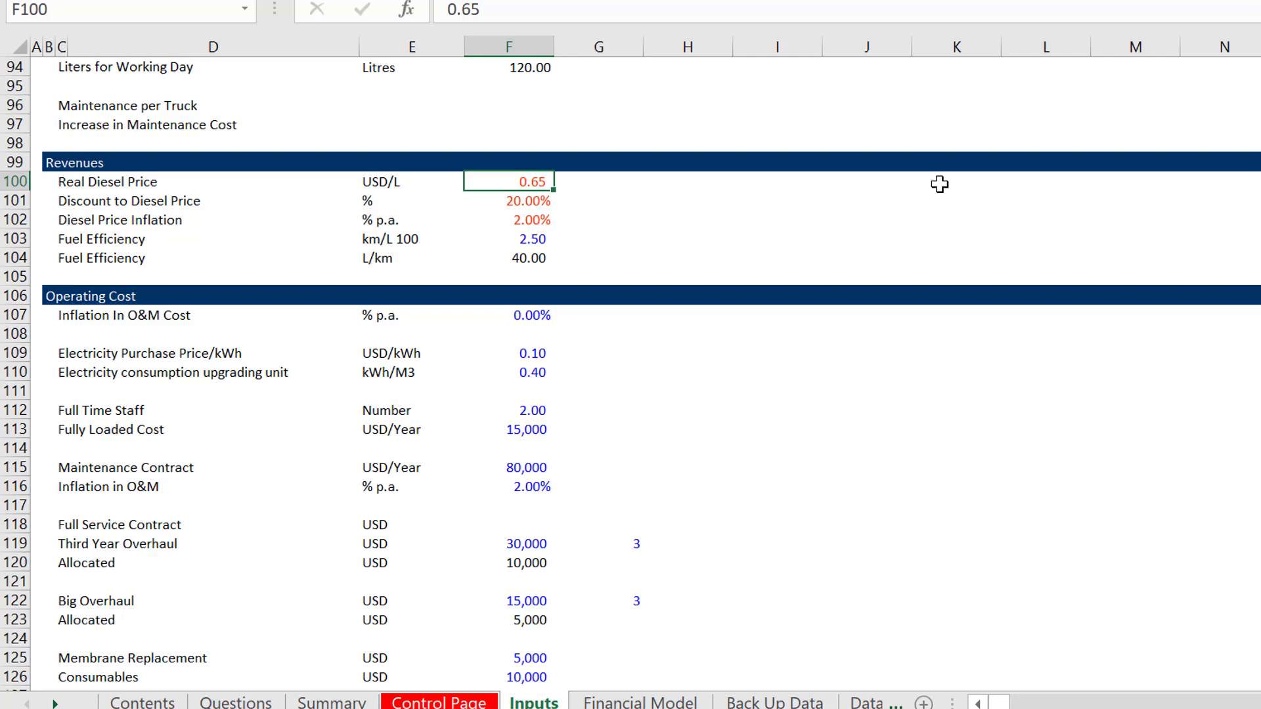
- Look over the scenario table on the Control Page, from Mill Size across to the upgrader capacity columns
key(ctrl+Page_Up)
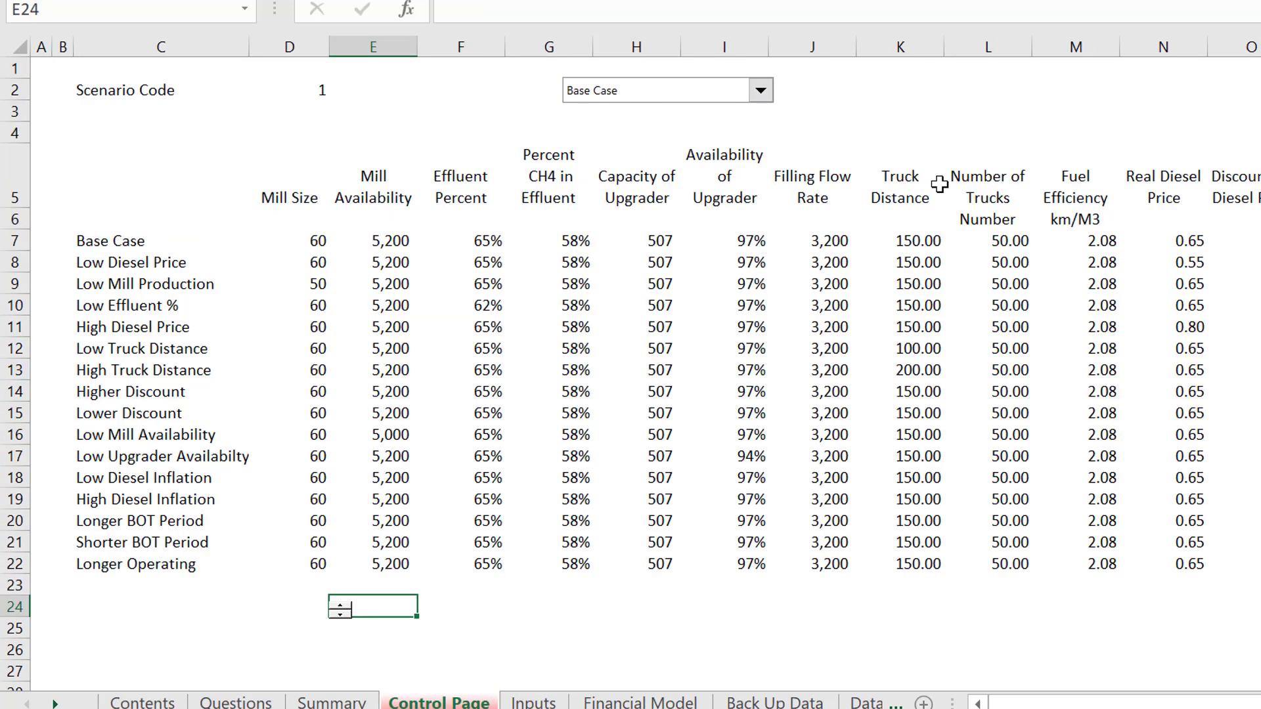
key(Page_Down)
key(Page_Up)
key(Right)
key(Right)
key(Right)
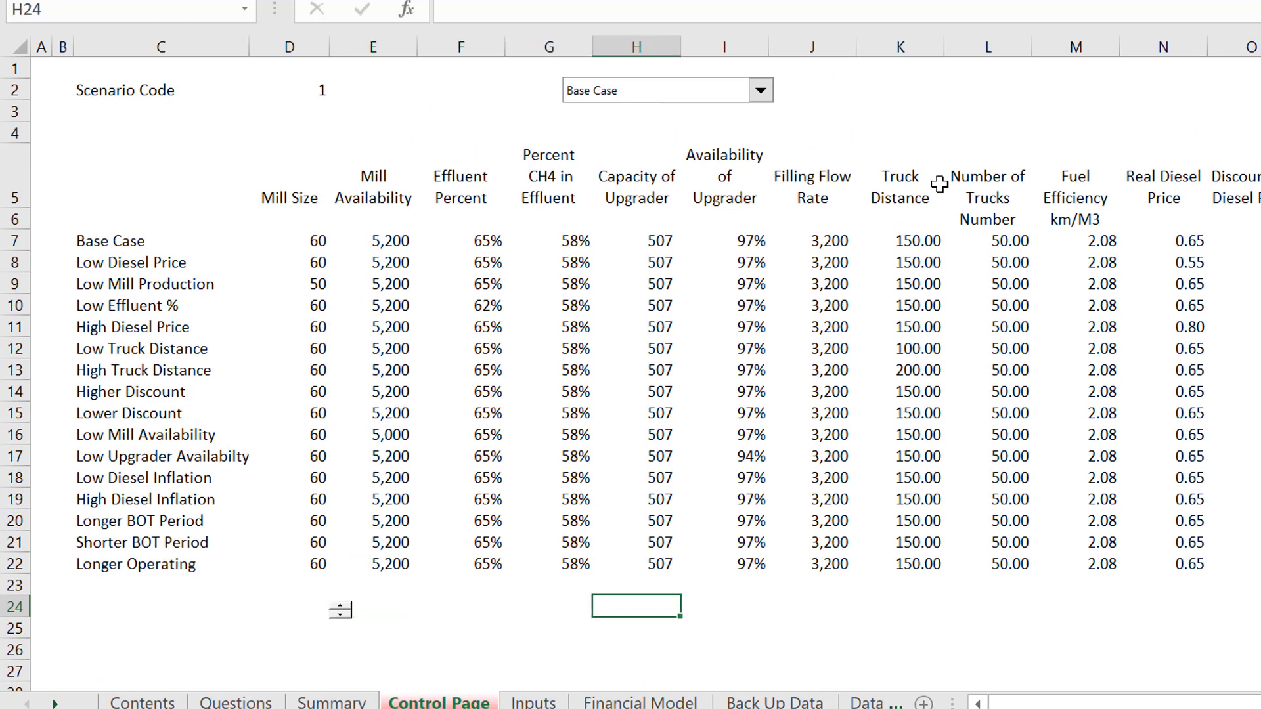
key(Left)
key(Left)
key(Left)
key(Left)
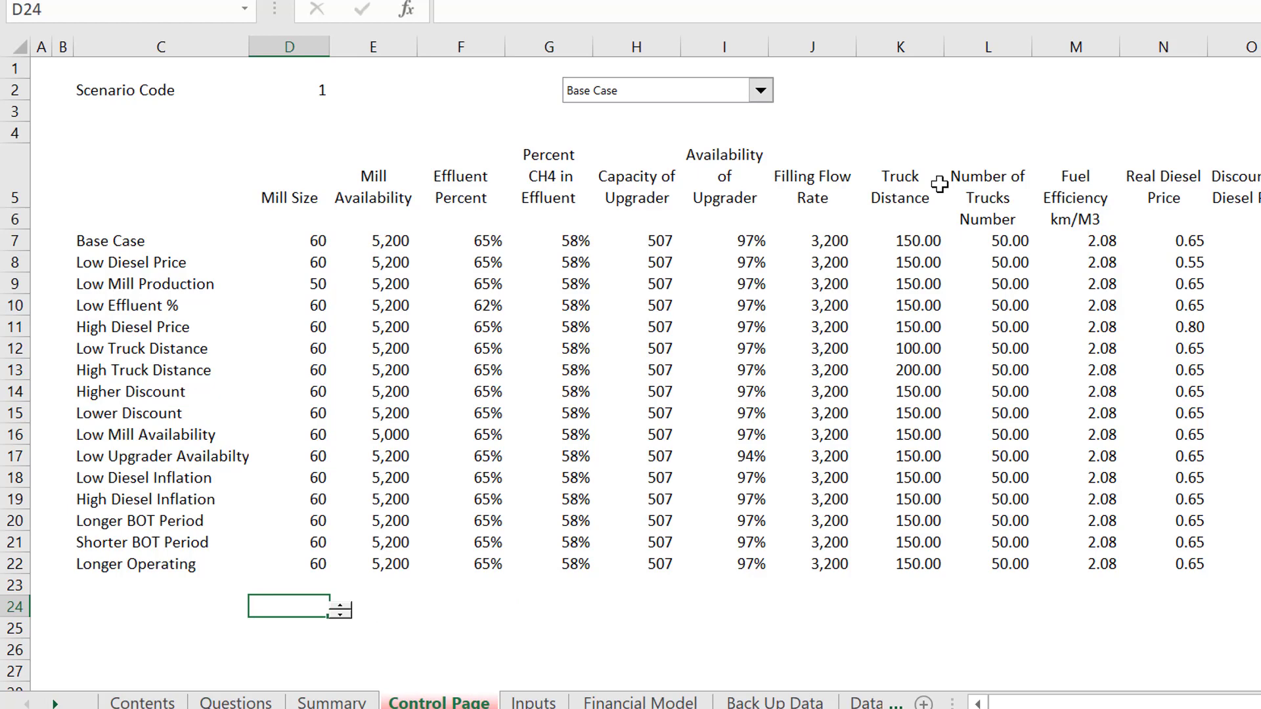
- Return to the Inputs sheet and review the monthly effluent production and Biogas Upgrading Unit rows
key(ctrl+Page_Down)
key(Page_Up)
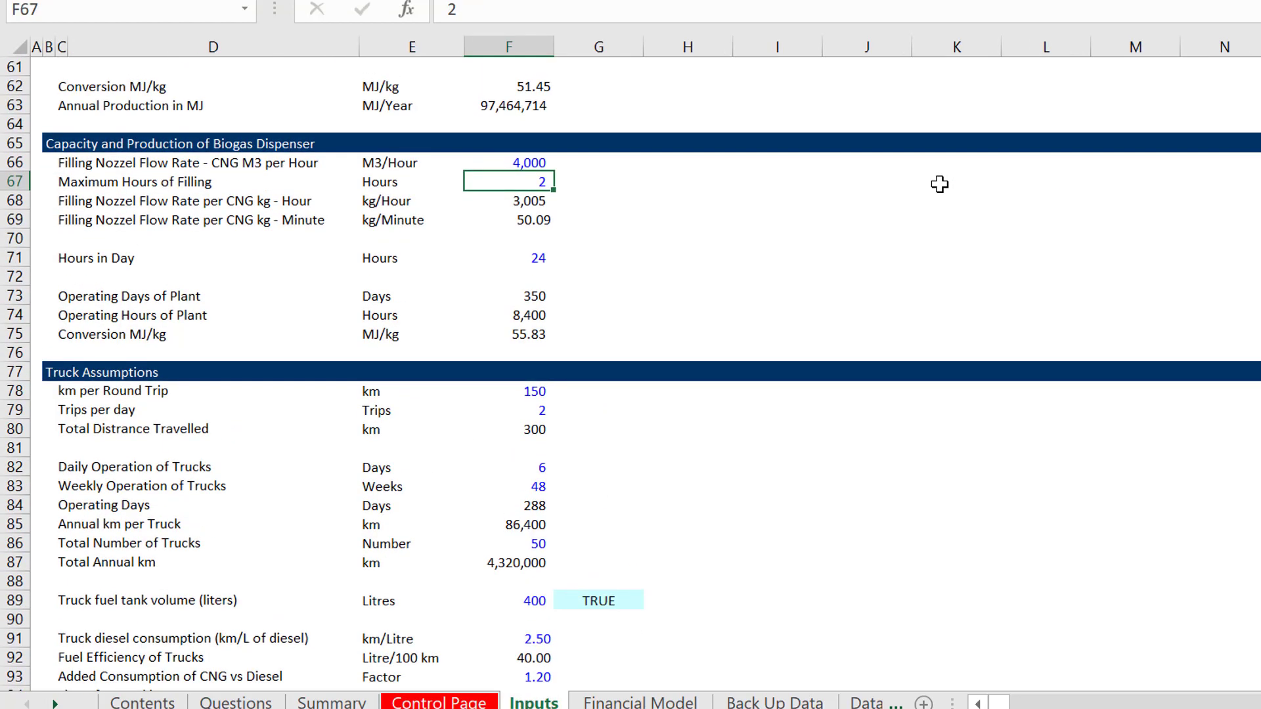
key(Page_Up)
key(Down)
key(Down)
key(Down)
key(Down)
key(Down)
key(Down)
key(Down)
key(Down)
key(Down)
key(Down)
key(Down)
key(Down)
key(Down)
key(Down)
key(Down)
key(Down)
key(Down)
key(Down)
key(Down)
key(Down)
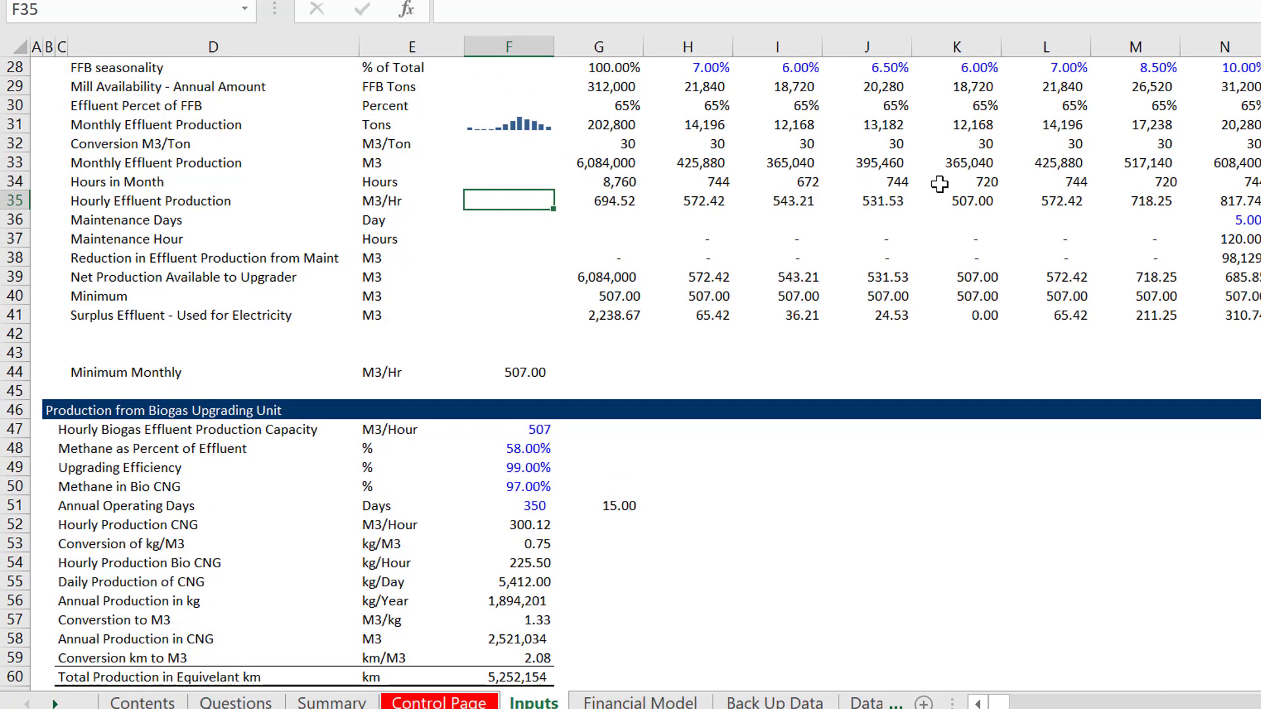
- Scan the Inputs sheet onward through the dispenser and Truck Assumptions sections to Real Diesel Price under Revenues
key(Down)
key(Down)
key(Down)
key(Down)
key(Down)
key(Down)
key(Down)
key(Down)
key(Down)
key(Down)
key(Down)
key(Down)
key(Down)
key(Down)
key(Down)
key(Down)
key(Down)
key(Down)
key(Down)
key(Down)
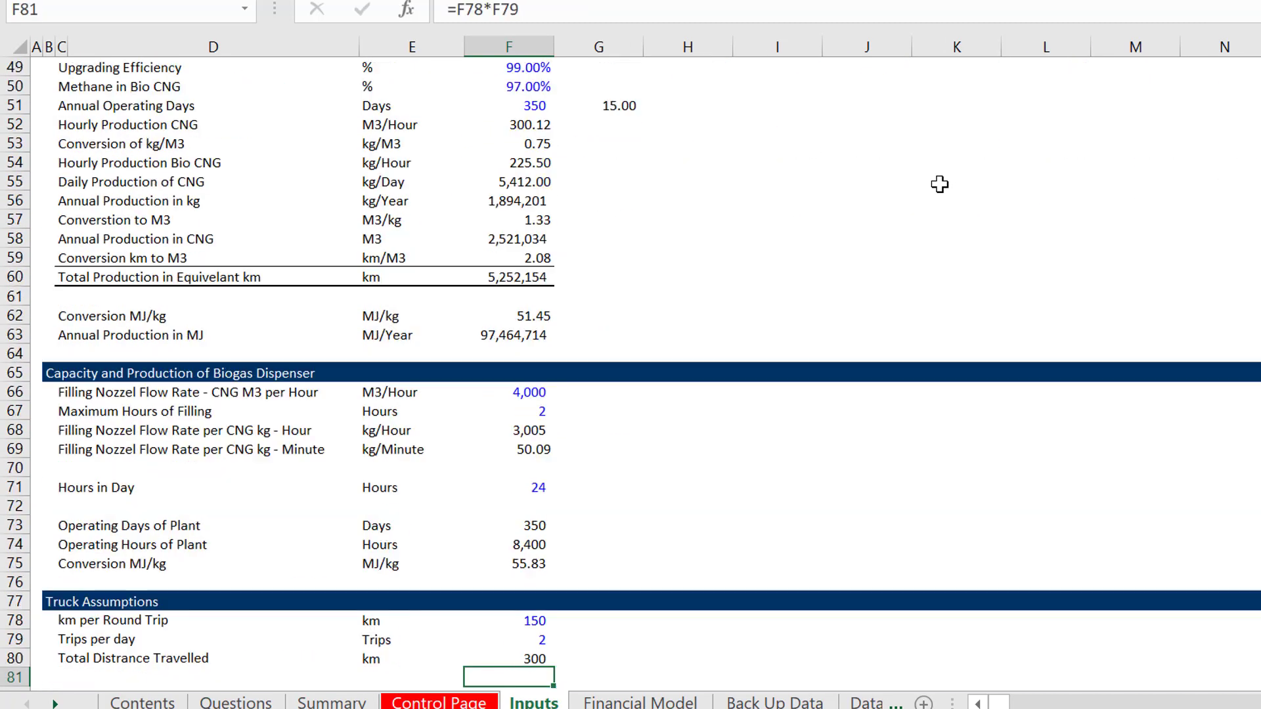
key(Up)
key(Up)
key(Up)
key(Up)
key(Up)
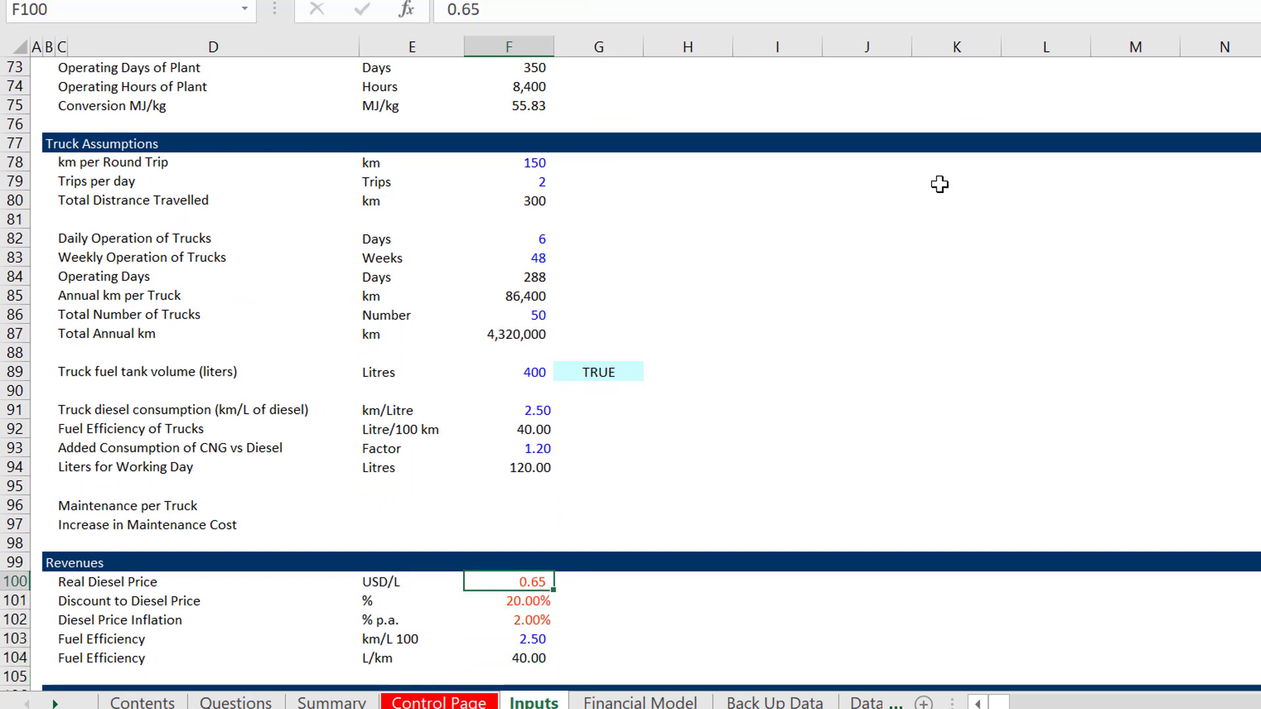
- Trace the Diesel Price Inflation input to its source on the Control Page and look down that column past the last scenario
key(Down)
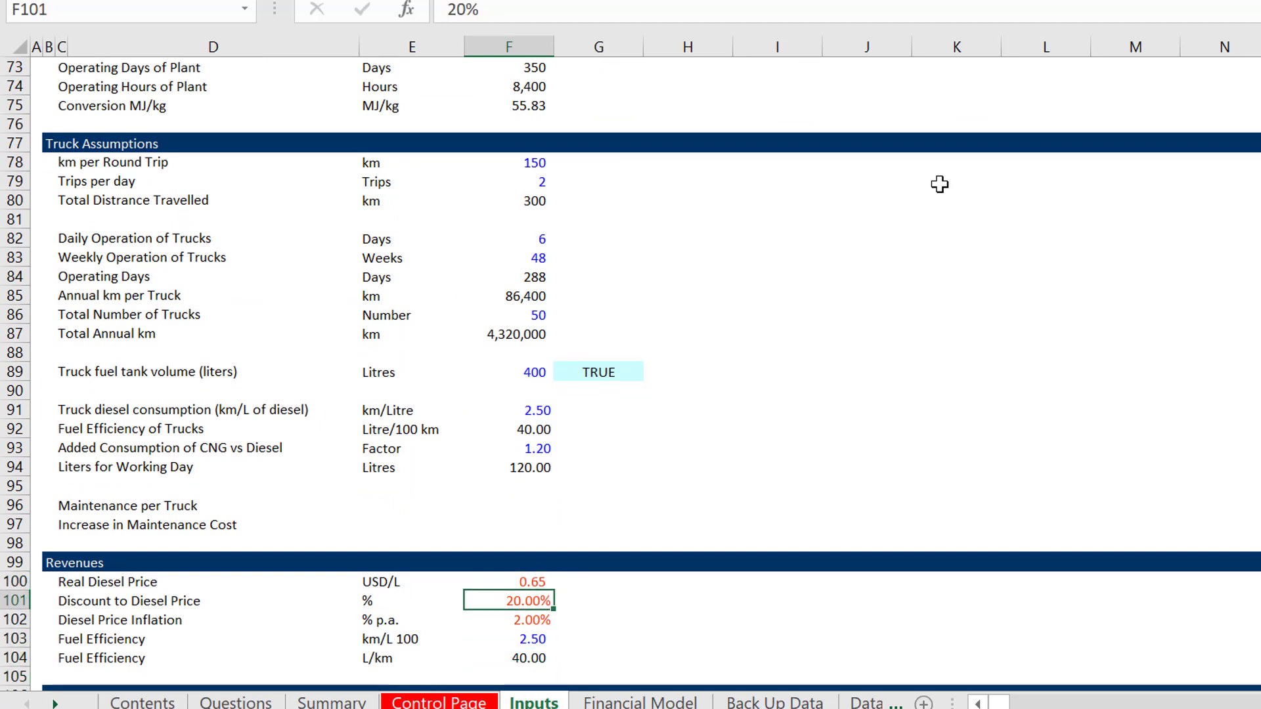
key(Down)
key(ctrl+bracketleft)
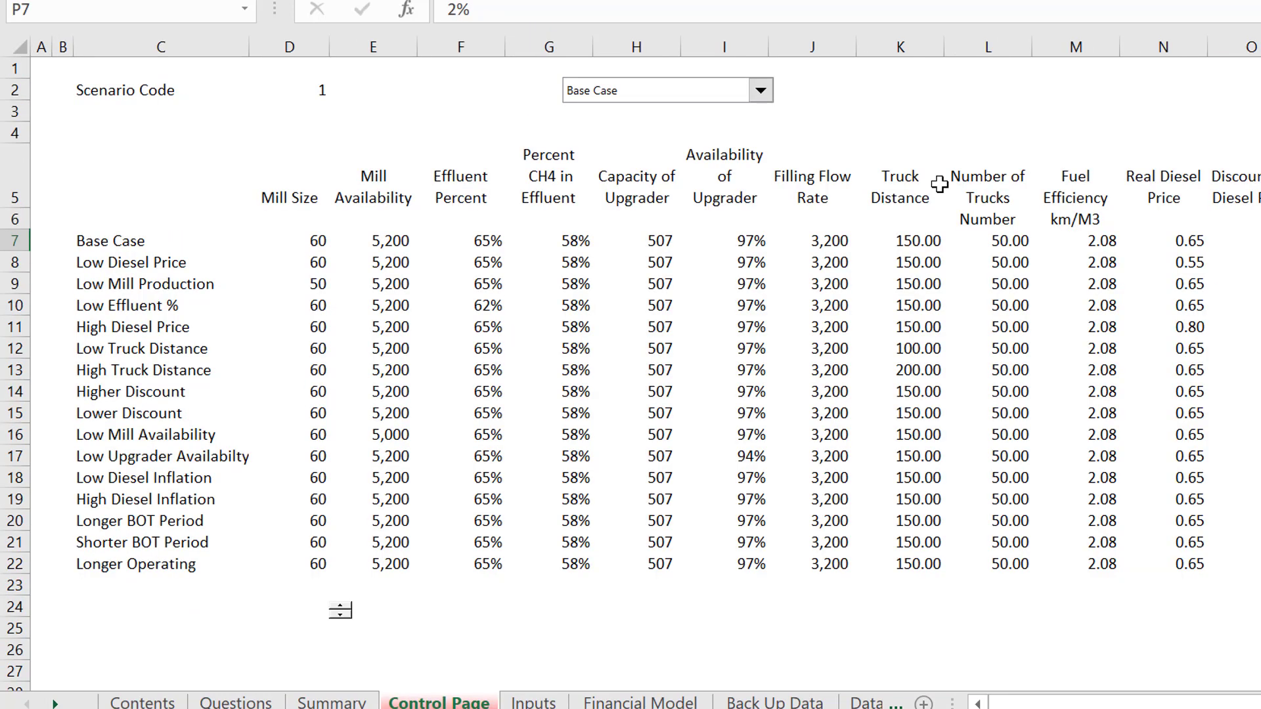
key(Down)
key(Down)
key(Down)
key(Down)
key(Down)
key(Down)
key(Down)
key(Down)
key(Down)
key(Down)
key(Down)
key(Down)
key(Down)
key(Down)
key(Down)
key(Down)
key(Down)
key(Down)
key(Down)
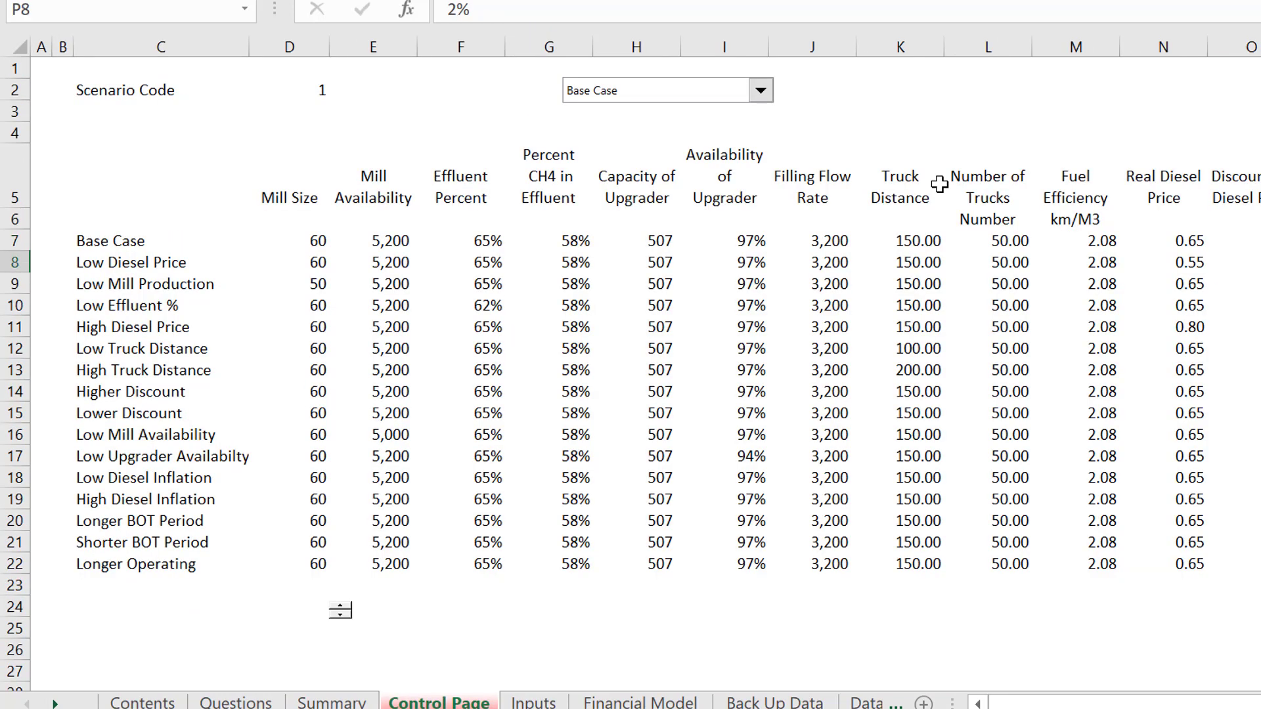
key(Up)
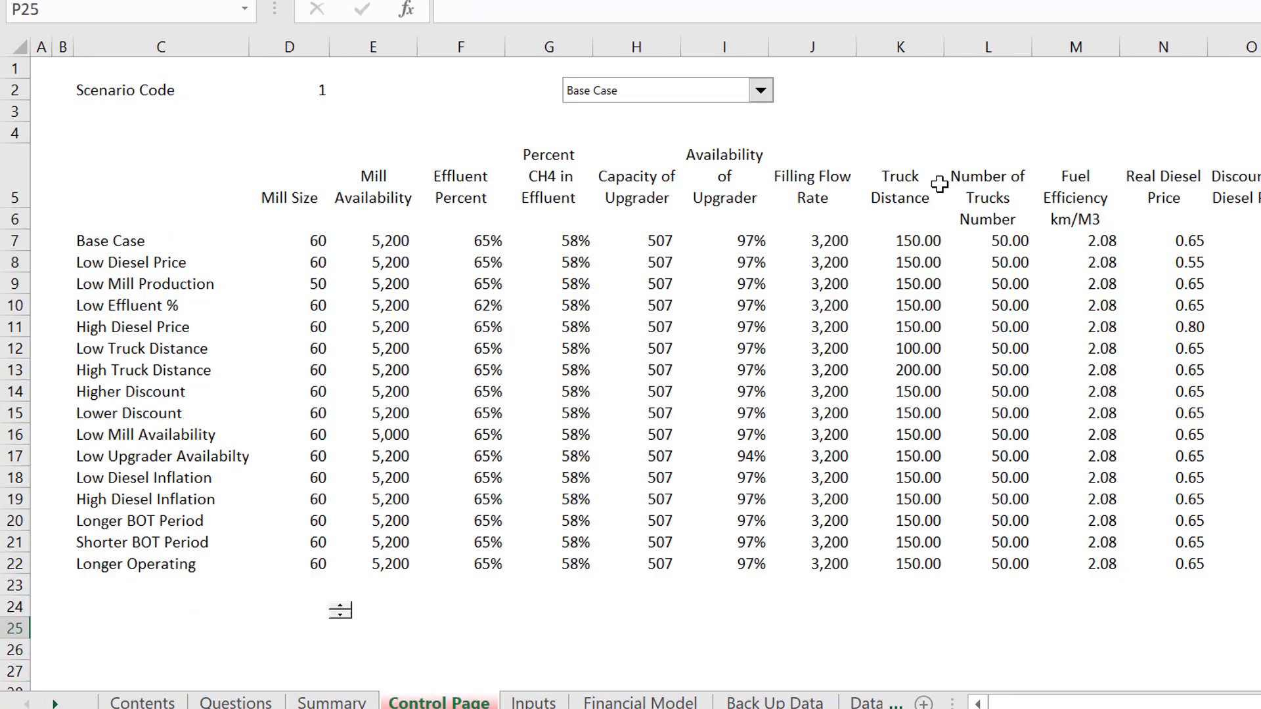
- Go from the Inputs sheet to the Financial Model sheet and inspect the Total Distance Travelled driver link under Truck Demand
key(ctrl+Page_Down)
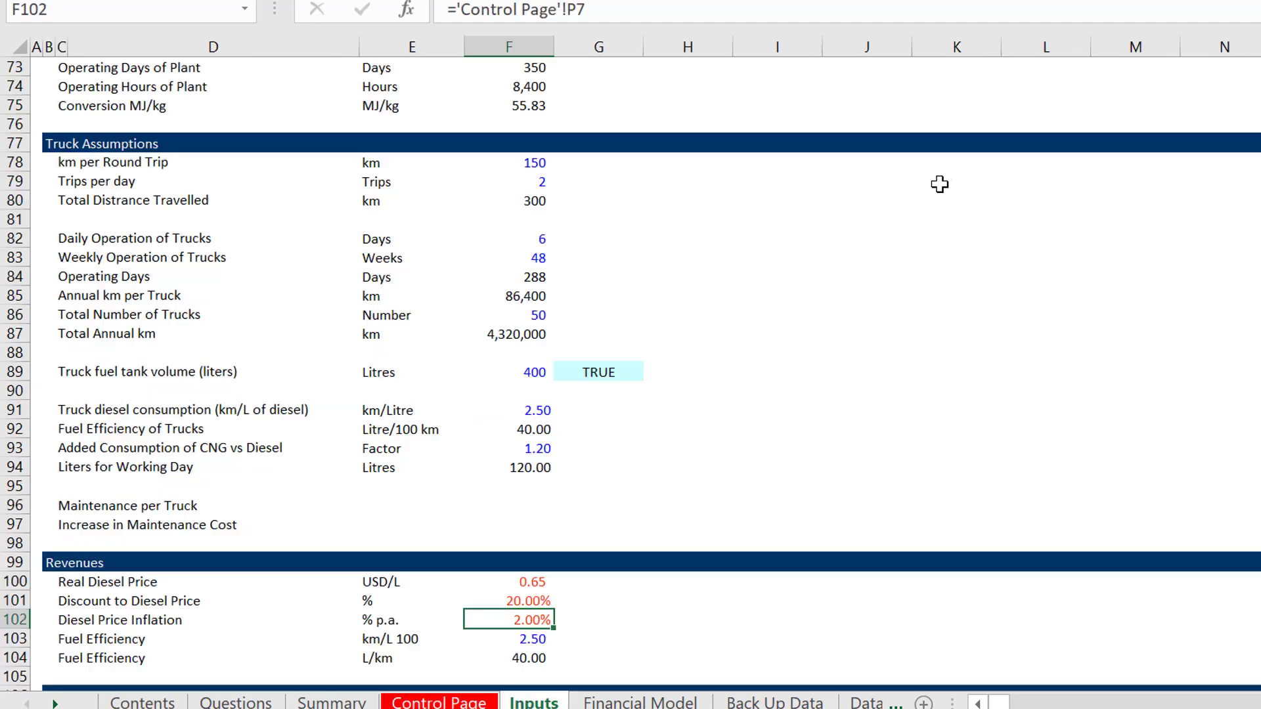
key(ctrl+Page_Down)
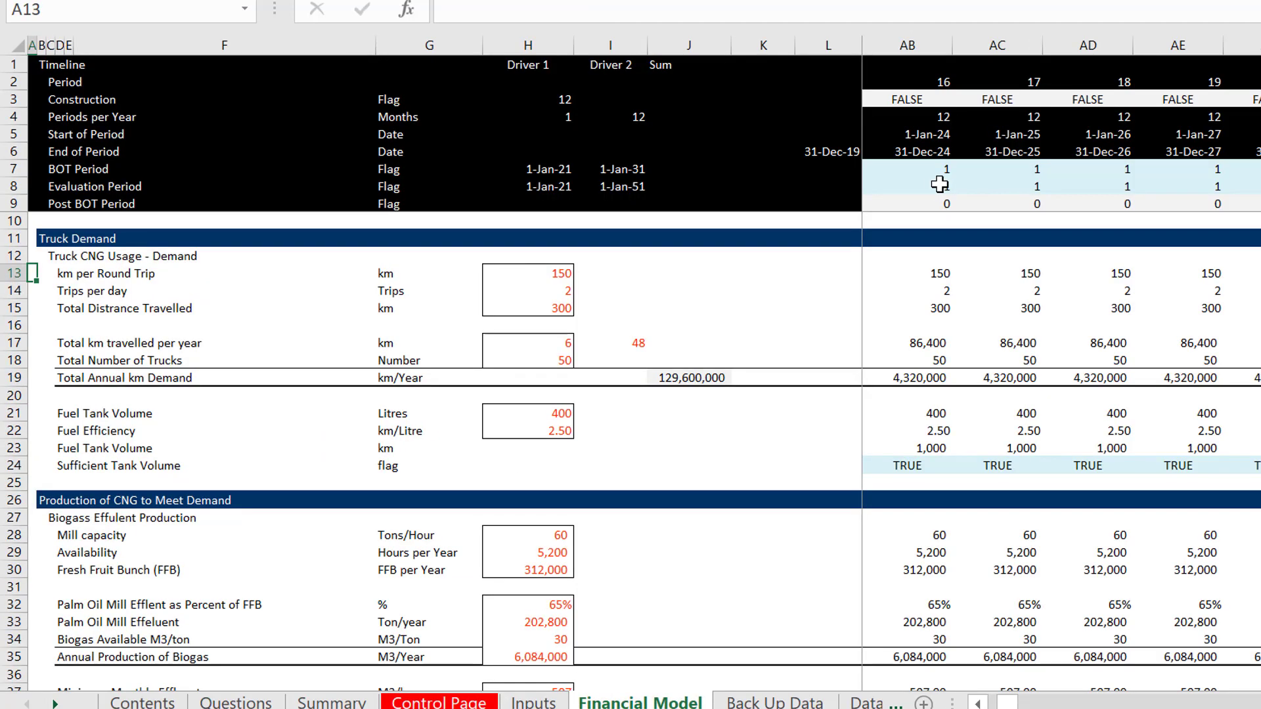
key(ctrl+Page_Up)
key(ctrl+Page_Down)
key(Down)
key(Down)
key(Right)
key(Right)
key(Right)
key(Right)
key(Right)
key(Right)
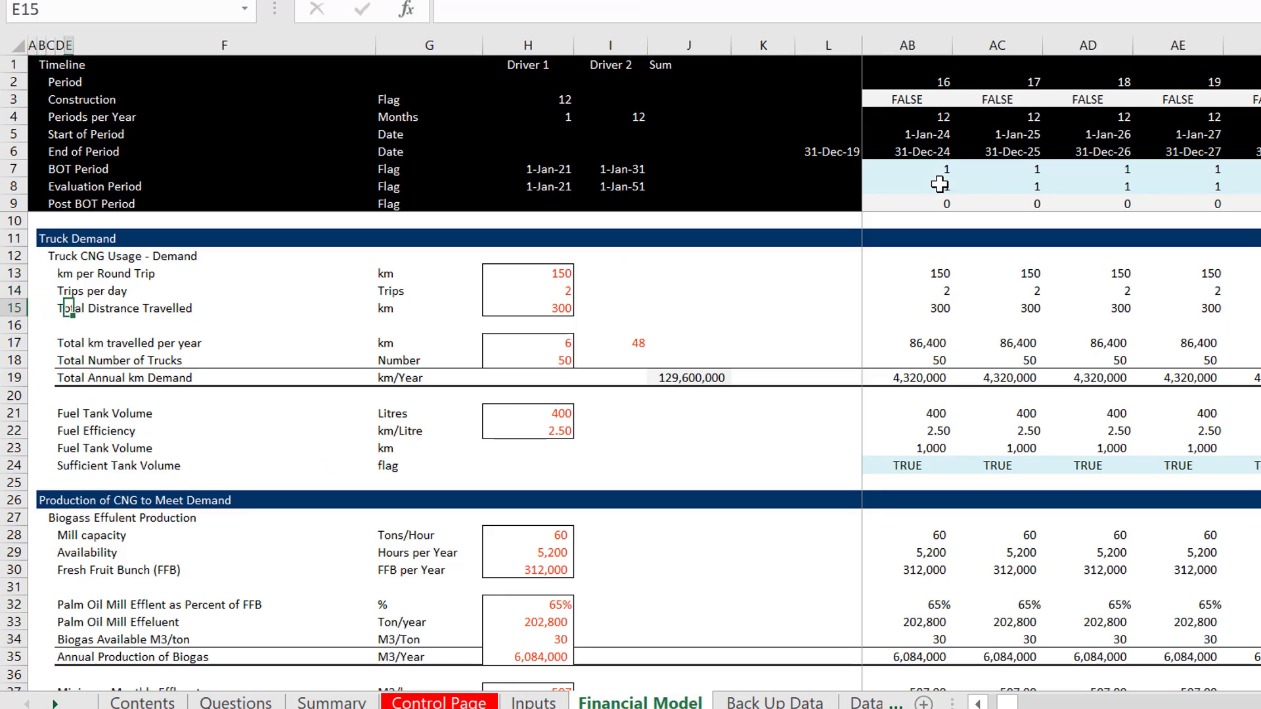
key(Right)
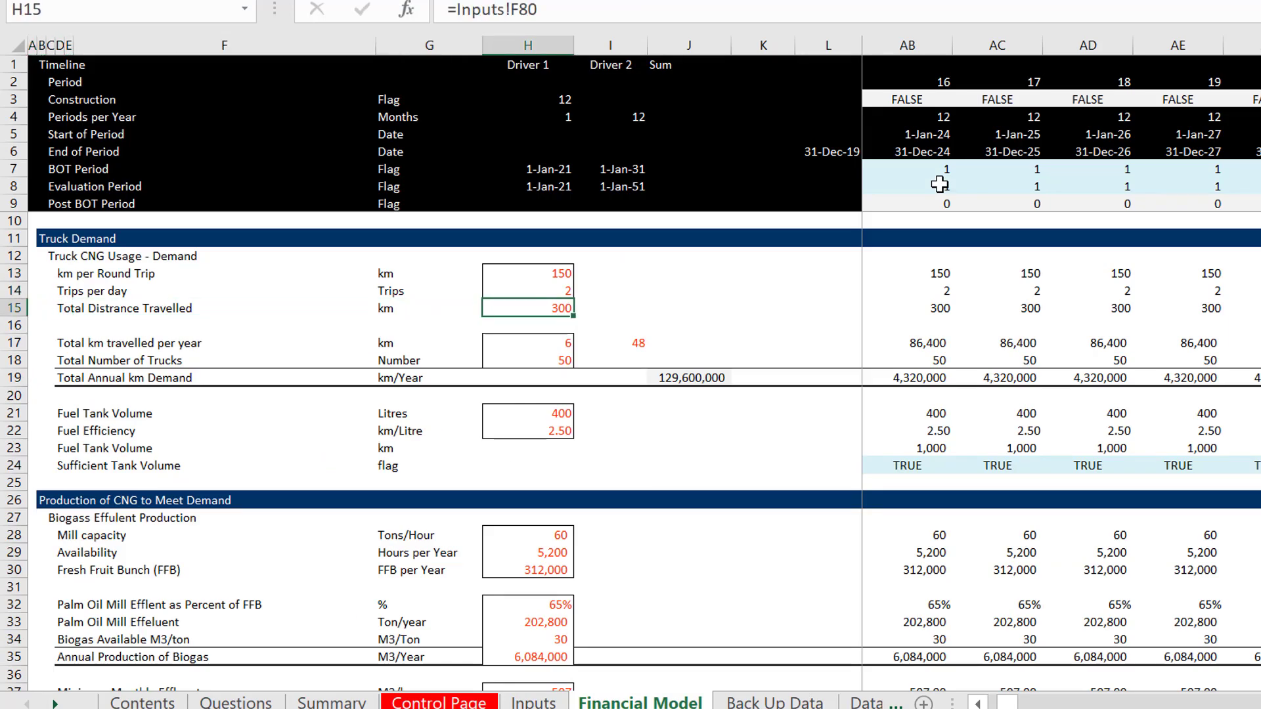
- Examine the Driver 1 links on the Financial Model sheet through Truck Demand and Production of CNG to Meet Demand
key(Up)
key(Up)
key(Down)
key(Down)
key(Down)
key(Down)
key(Down)
key(Down)
key(Down)
key(Down)
key(Down)
key(Down)
key(Down)
key(Down)
key(Down)
key(Down)
key(Down)
key(Down)
key(Down)
key(Down)
key(Down)
key(Down)
key(Down)
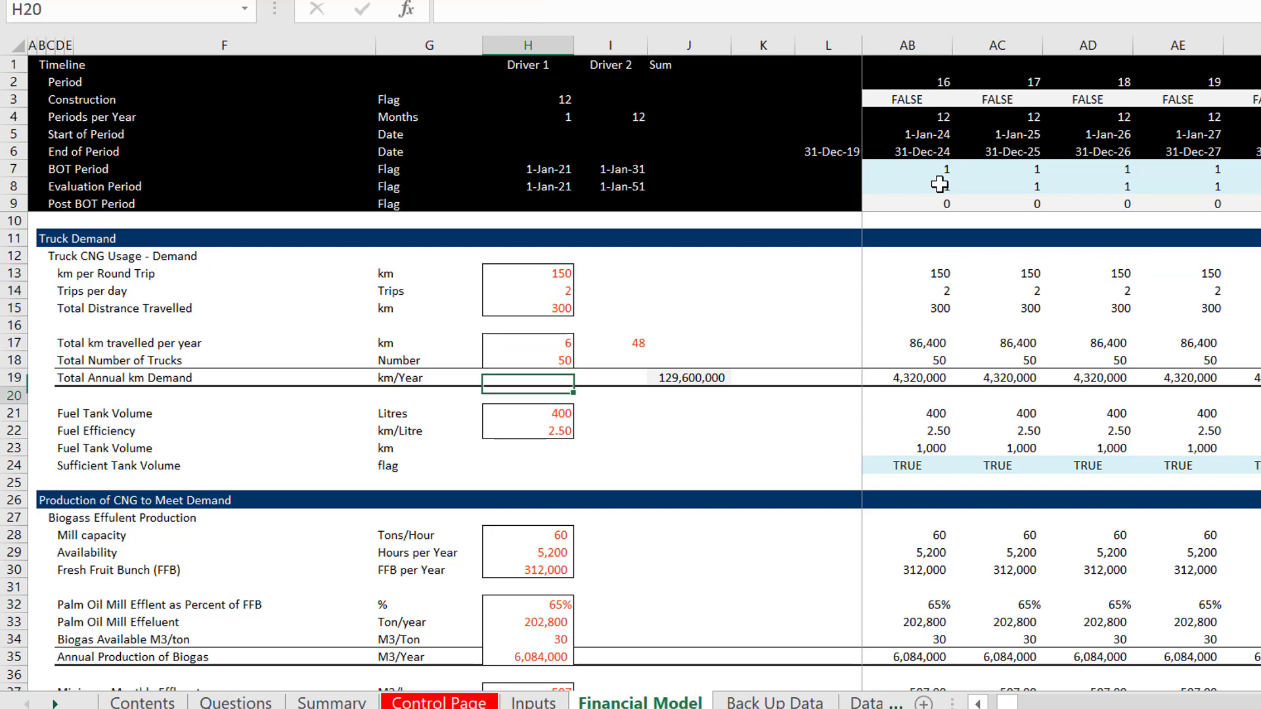
key(Down)
key(Down)
key(Down)
key(Down)
key(Down)
key(Down)
key(Down)
key(Down)
key(Down)
key(Down)
key(Down)
key(Down)
key(Down)
key(Down)
key(Down)
key(Down)
key(Down)
key(Down)
key(Down)
key(Down)
key(Up)
key(Page_Up)
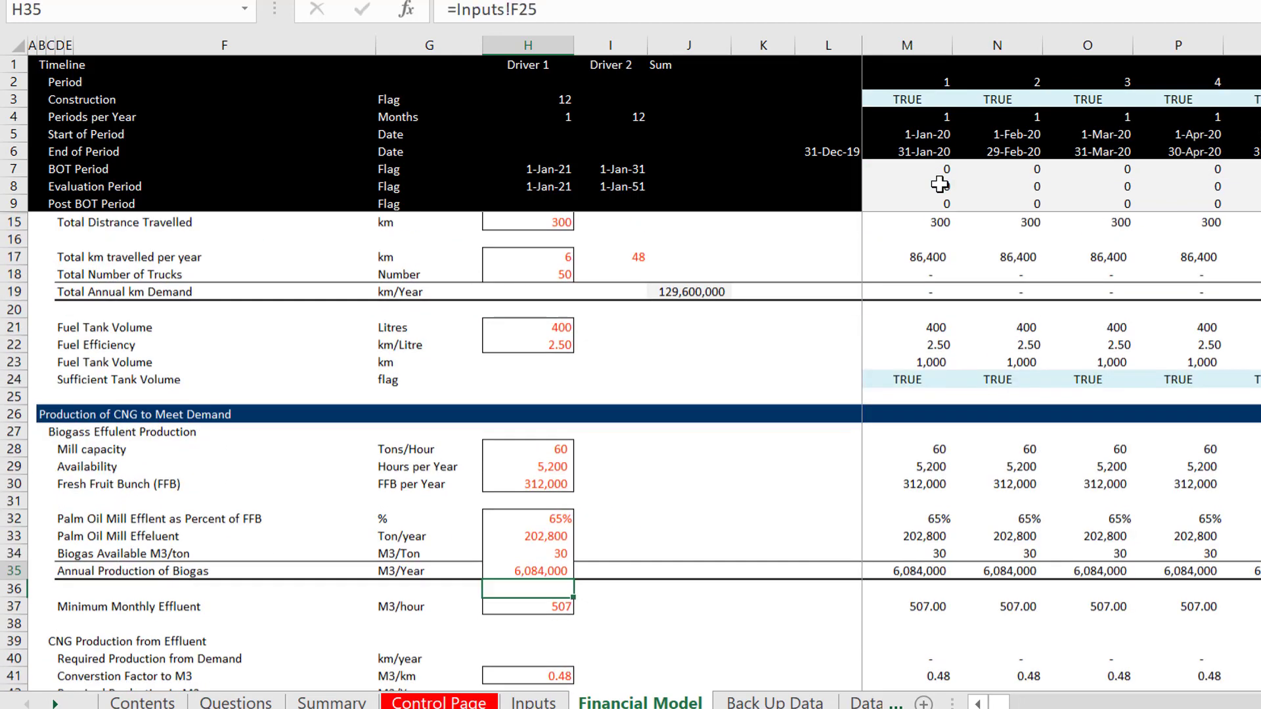
- Look through the Financial Model from CNG production and filling capacity past Operating Expenses and Capital Expenditure to the investor IRR section
key(Down)
key(Page_Down)
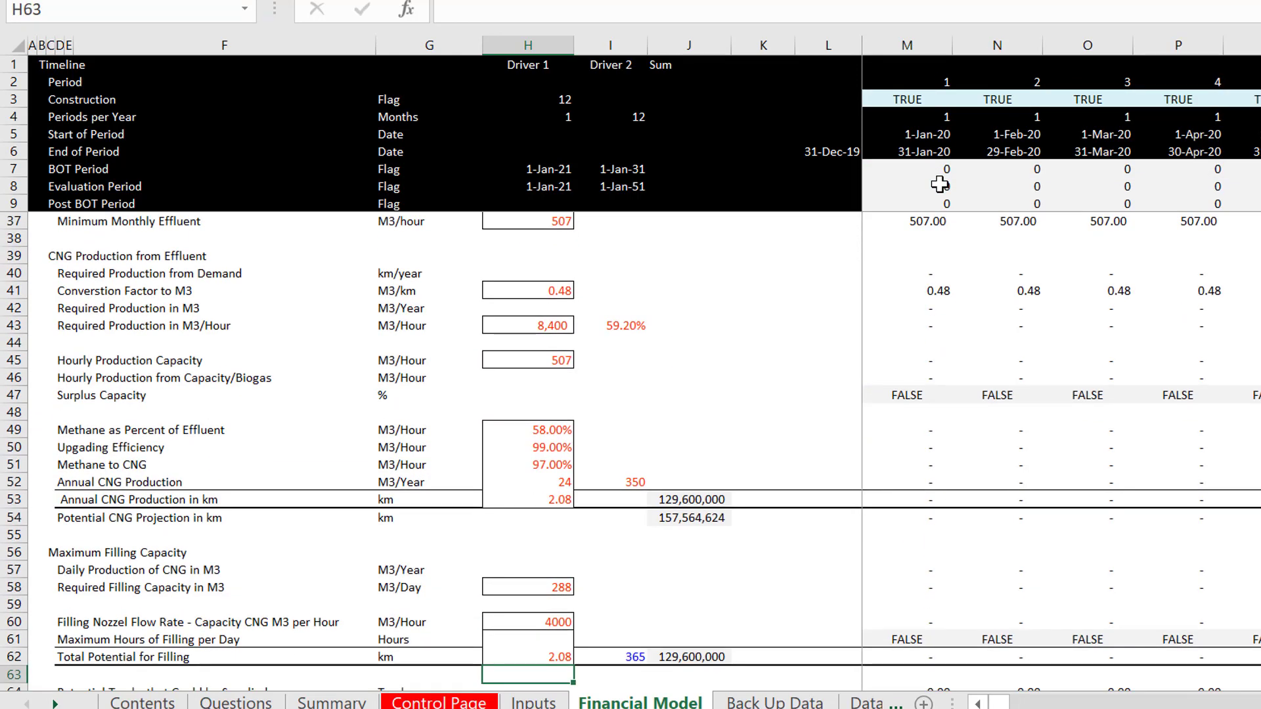
key(Page_Down)
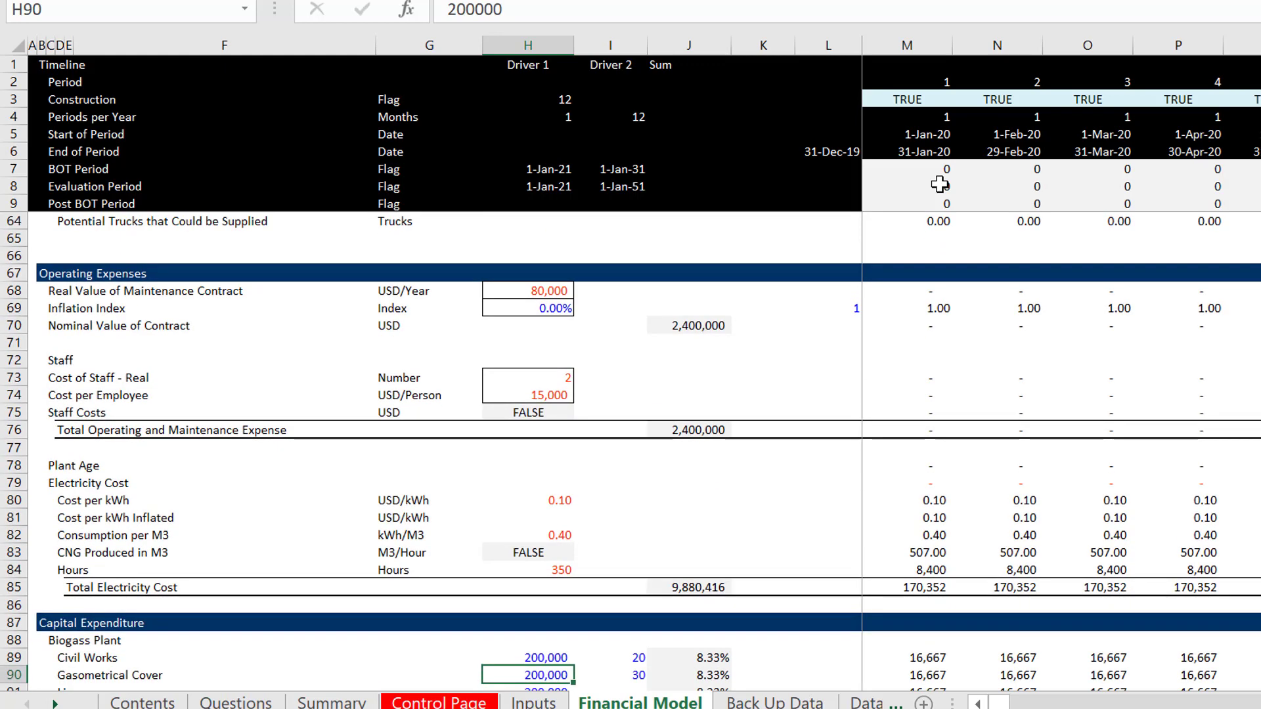
key(Page_Down)
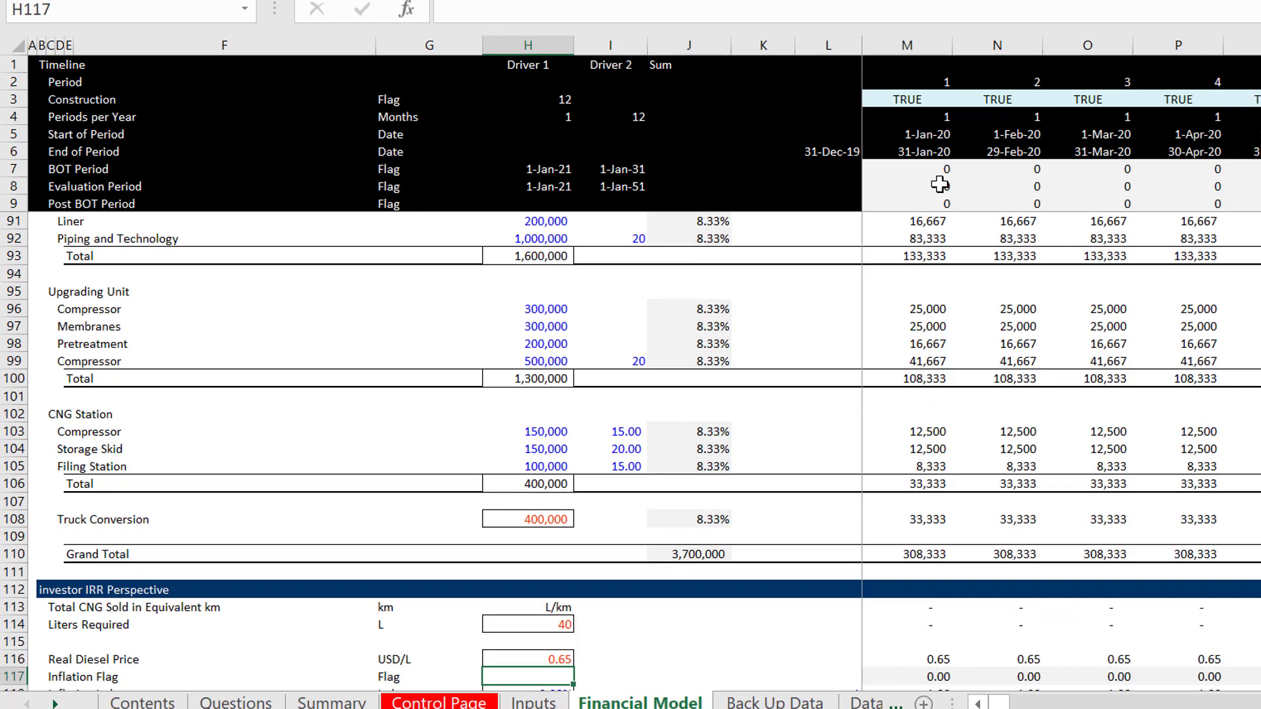
- Look down the Financial Model sheet through the investor IRR Perspective and Savings to Mill sections, past Savings from Avoided Flare
key(Page_Down)
key(Down)
key(Down)
key(Down)
key(Down)
key(Down)
key(Down)
key(Down)
key(Down)
key(Down)
key(Down)
key(Down)
key(Down)
key(Down)
key(Down)
key(Down)
key(Down)
key(Down)
key(Down)
key(Down)
key(Down)
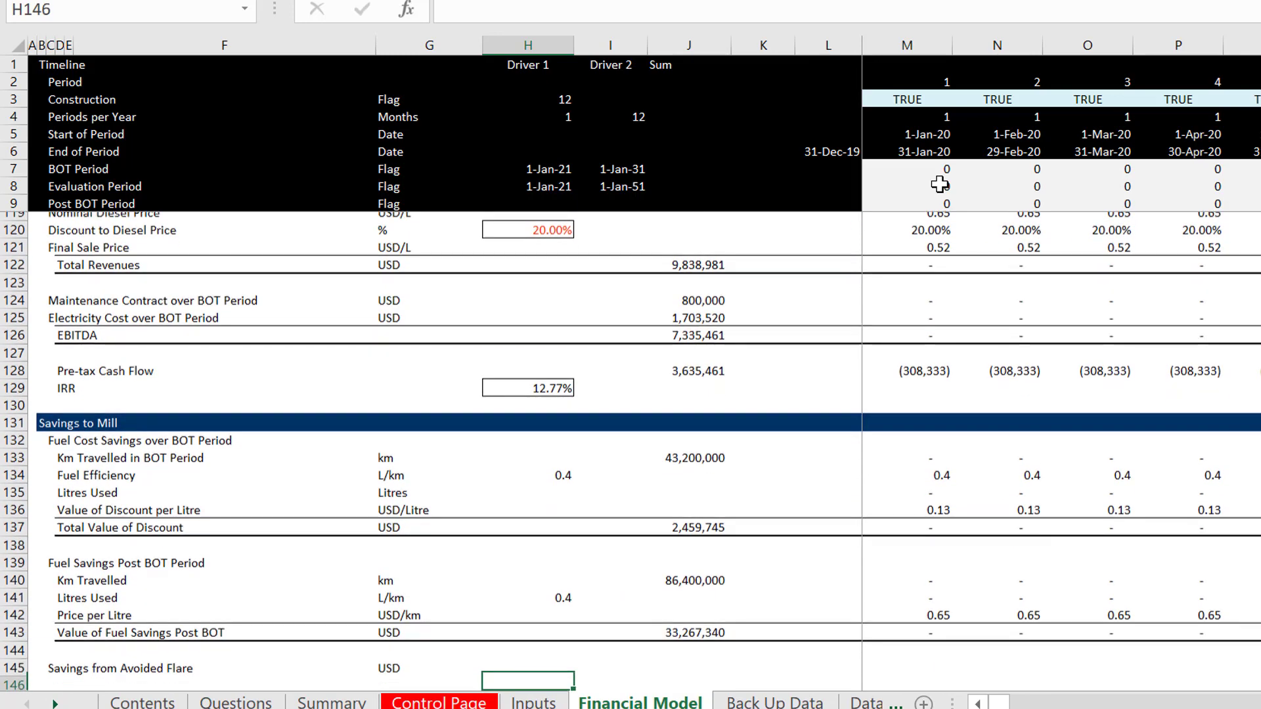
key(Down)
key(Down)
key(Down)
key(Down)
key(Down)
key(Down)
key(Down)
key(Down)
key(Down)
key(Down)
- Return to the start of the Financial Model and inspect the first-period formula for Biogas Available M3/ton
key(Page_Up)
key(Page_Up)
key(Page_Up)
key(Page_Up)
key(Page_Up)
key(Page_Up)
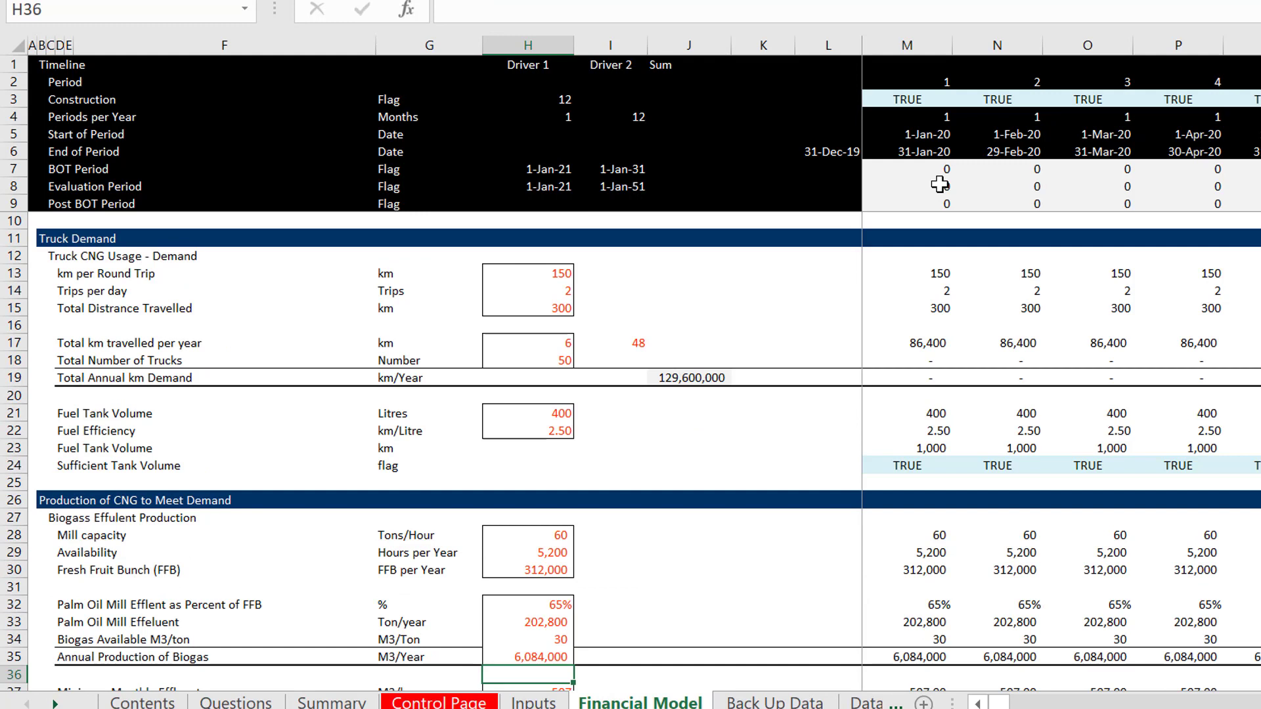
key(Right)
key(Right)
key(Right)
key(Right)
key(Right)
key(Up)
key(Up)
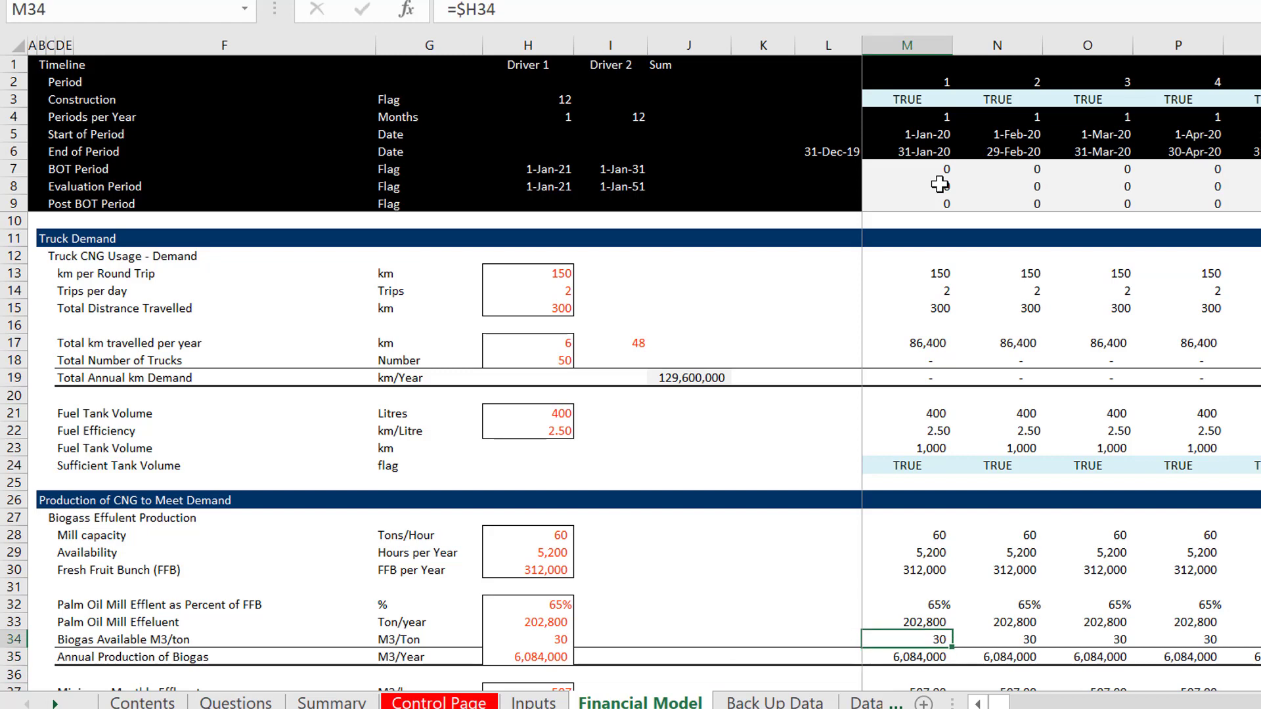
- In C24 of the Control Page, enter an INDEX formula returning the scenario name from C7:C23 using the scenario code in $D$2
key(ctrl+Page_Up)
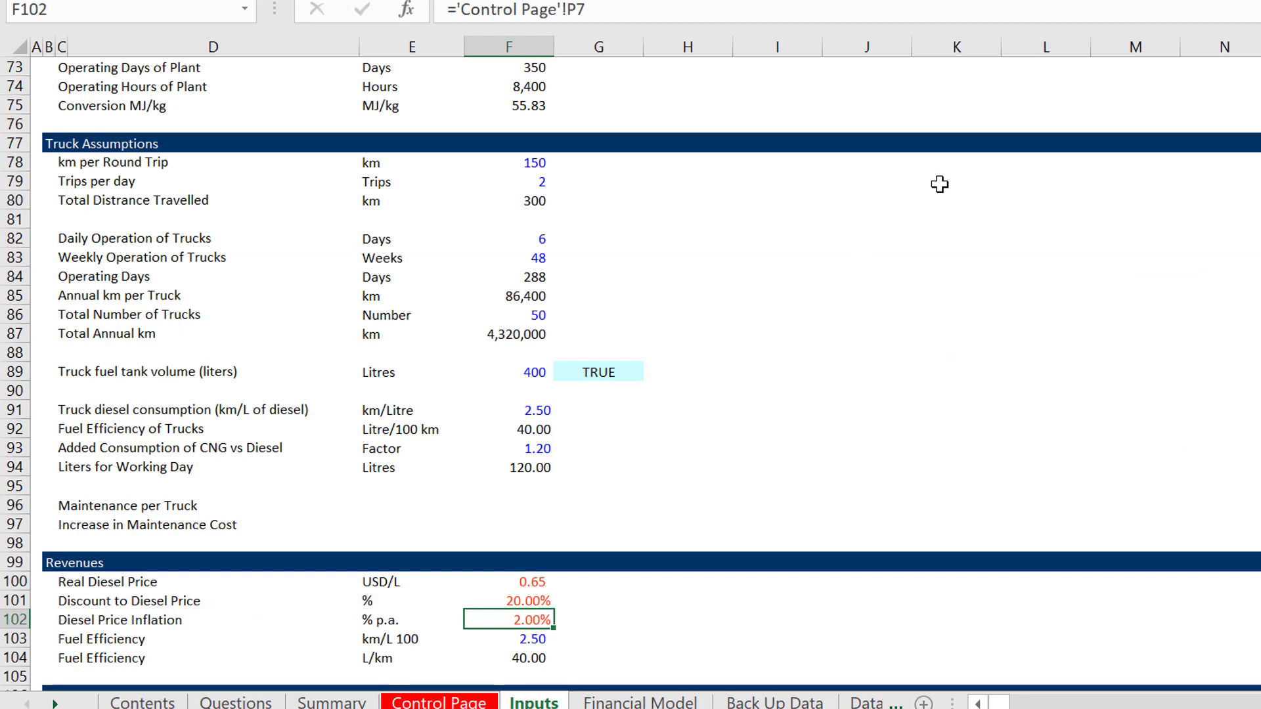
key(ctrl+Page_Up)
key(Left)
key(Left)
key(Left)
key(Left)
key(Left)
key(Left)
key(Left)
key(Left)
key(Left)
key(Left)
key(Left)
key(Left)
key(Left)
key(Left)
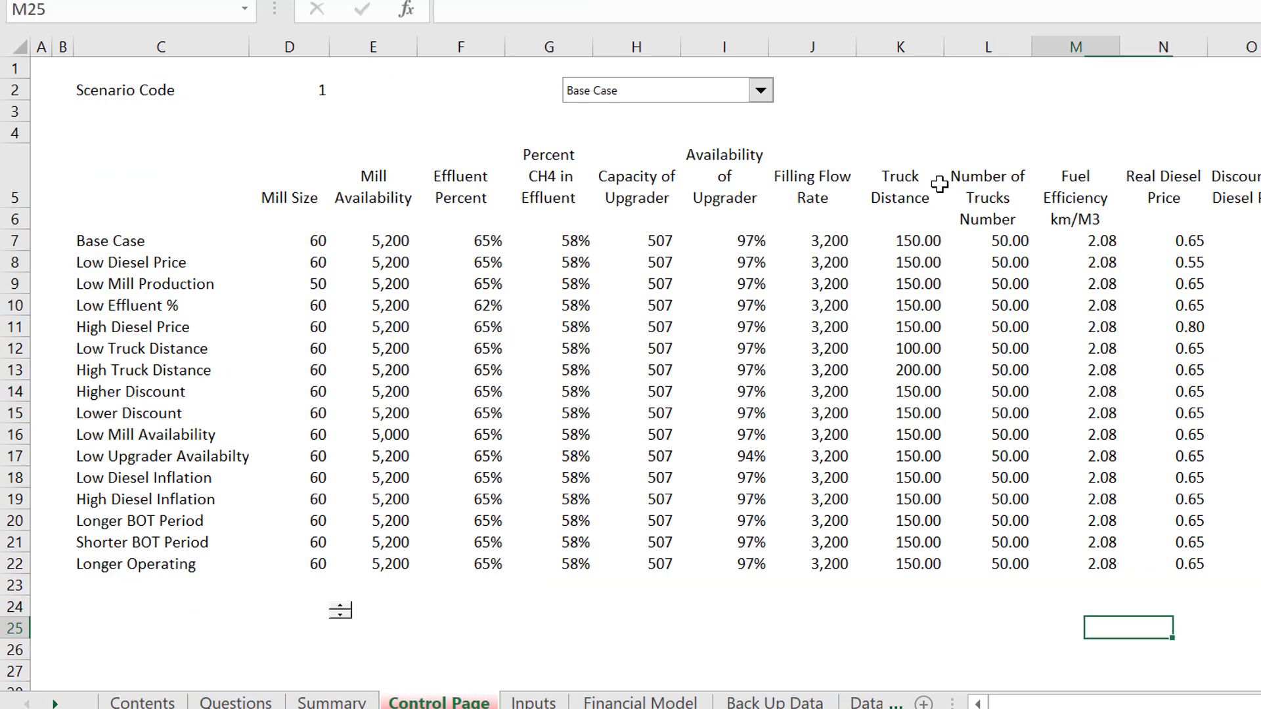
key(Left)
key(Up)
key(Right)
key(Right)
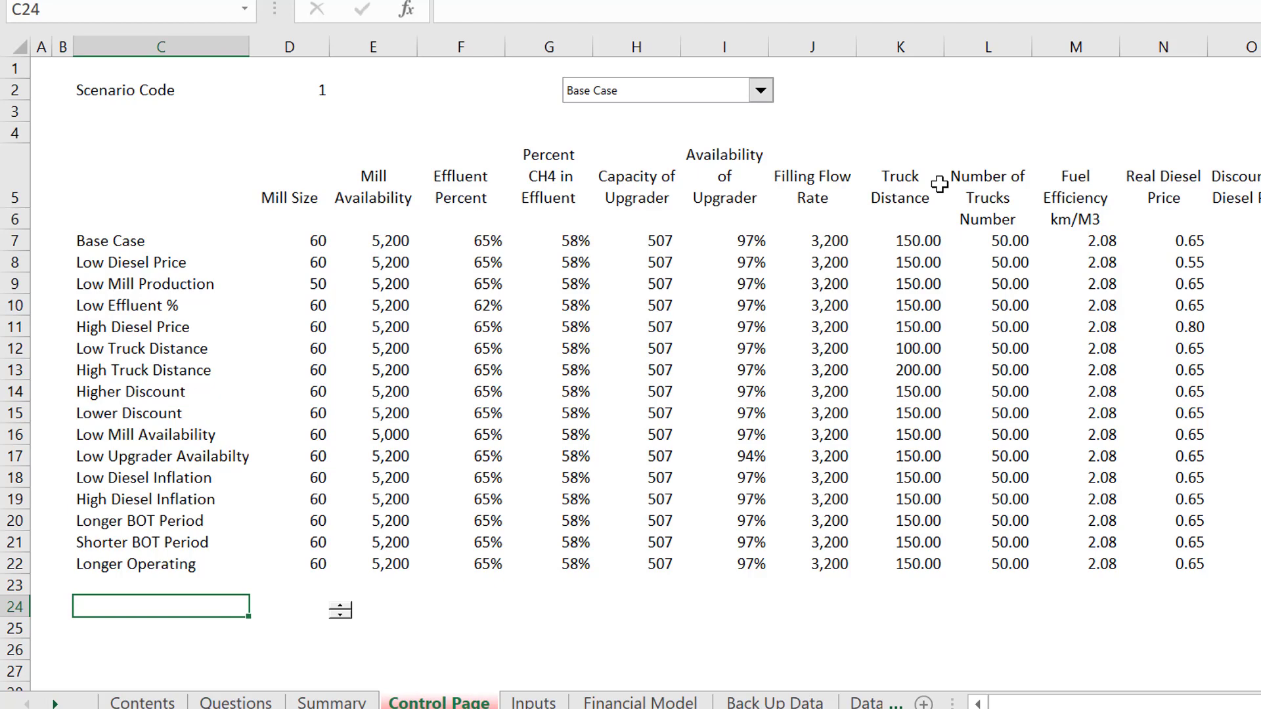
text(=in)
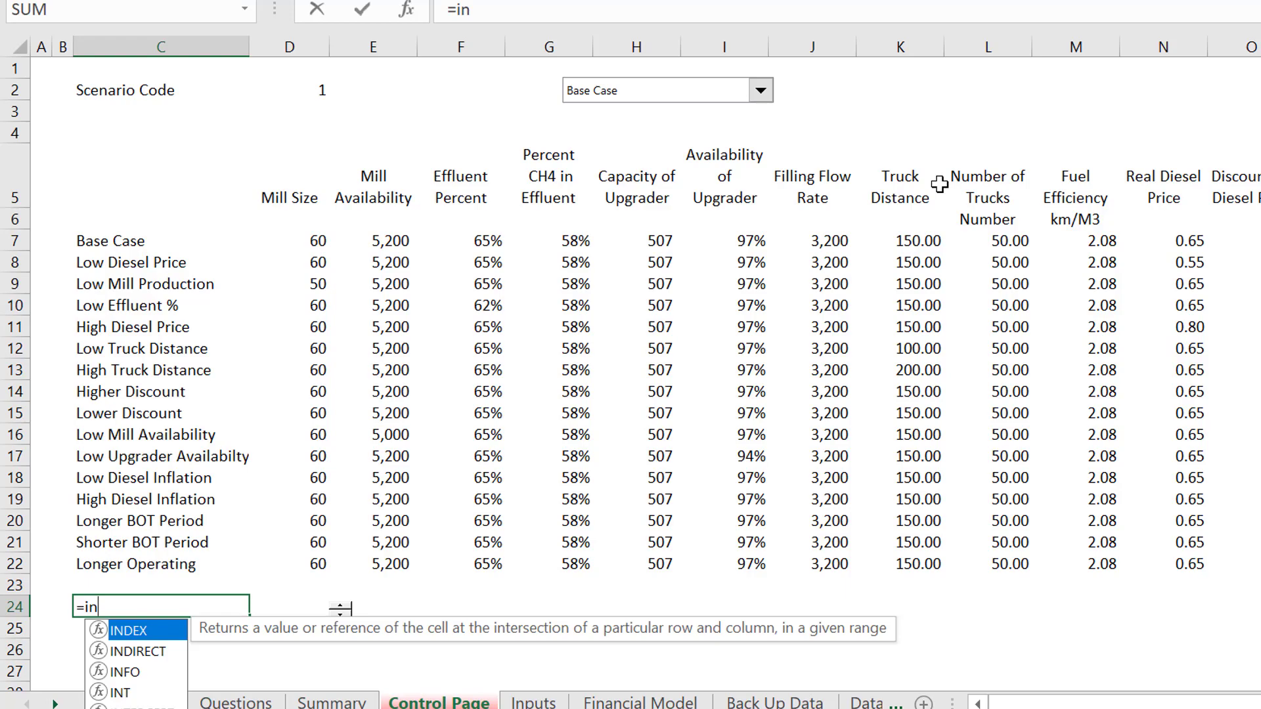
key(Tab)
key(Up)
key(Up)
key(shift+Up)
key(shift+Up)
key(shift+Up)
key(shift+Up)
key(shift+Up)
key(shift+Up)
key(shift+Up)
key(shift+Up)
key(shift+Up)
key(shift+Up)
key(shift+Up)
key(shift+Up)
key(shift+Up)
key(shift+Up)
key(shift+Up)
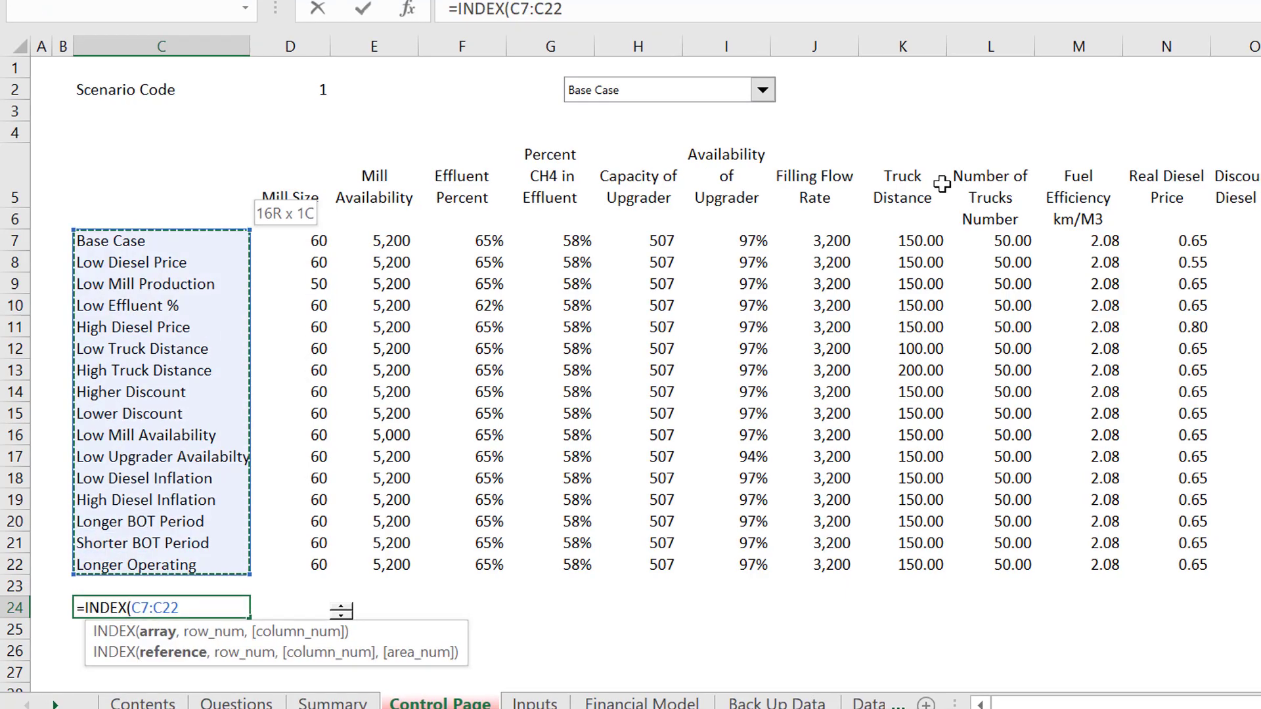
key(Down)
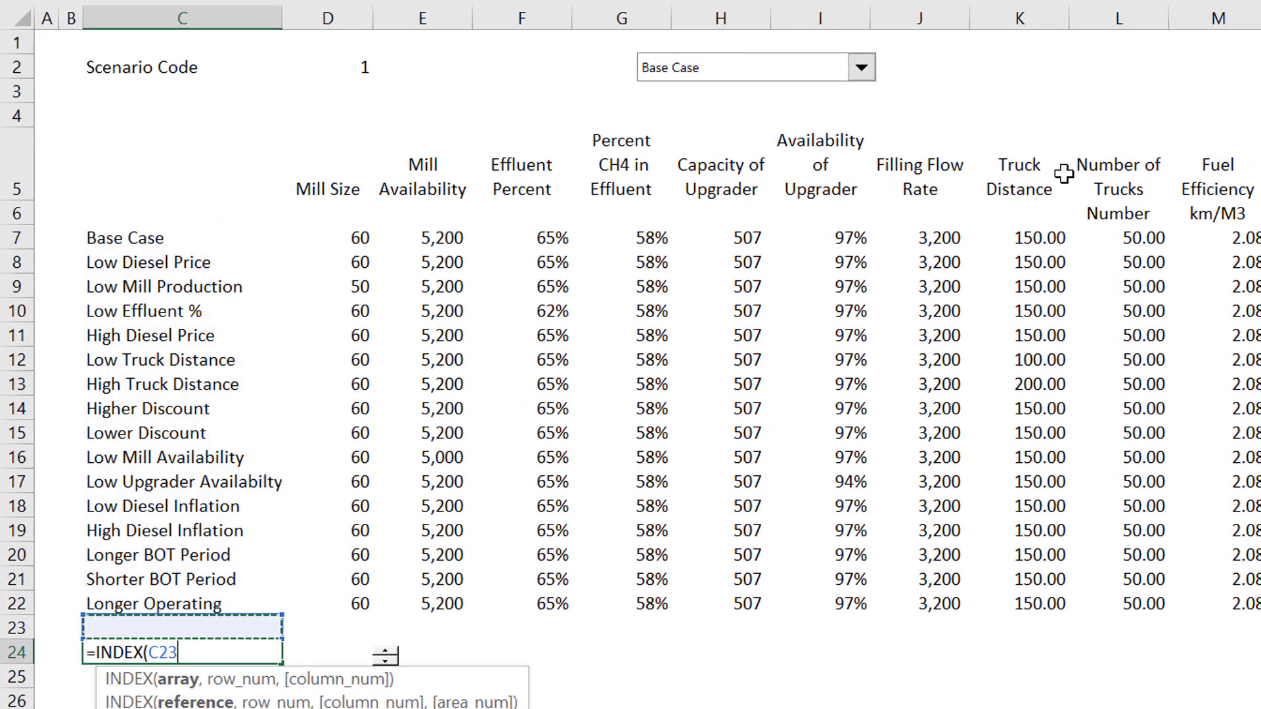
key(shift+Up)
key(shift+Up)
key(shift+Up)
key(shift+Up)
key(shift+Up)
key(shift+Up)
key(shift+Up)
key(shift+Up)
key(shift+Up)
key(shift+Up)
key(shift+Up)
key(shift+Up)
key(shift+Up)
key(shift+Up)
key(shift+Up)
key(shift+Up)
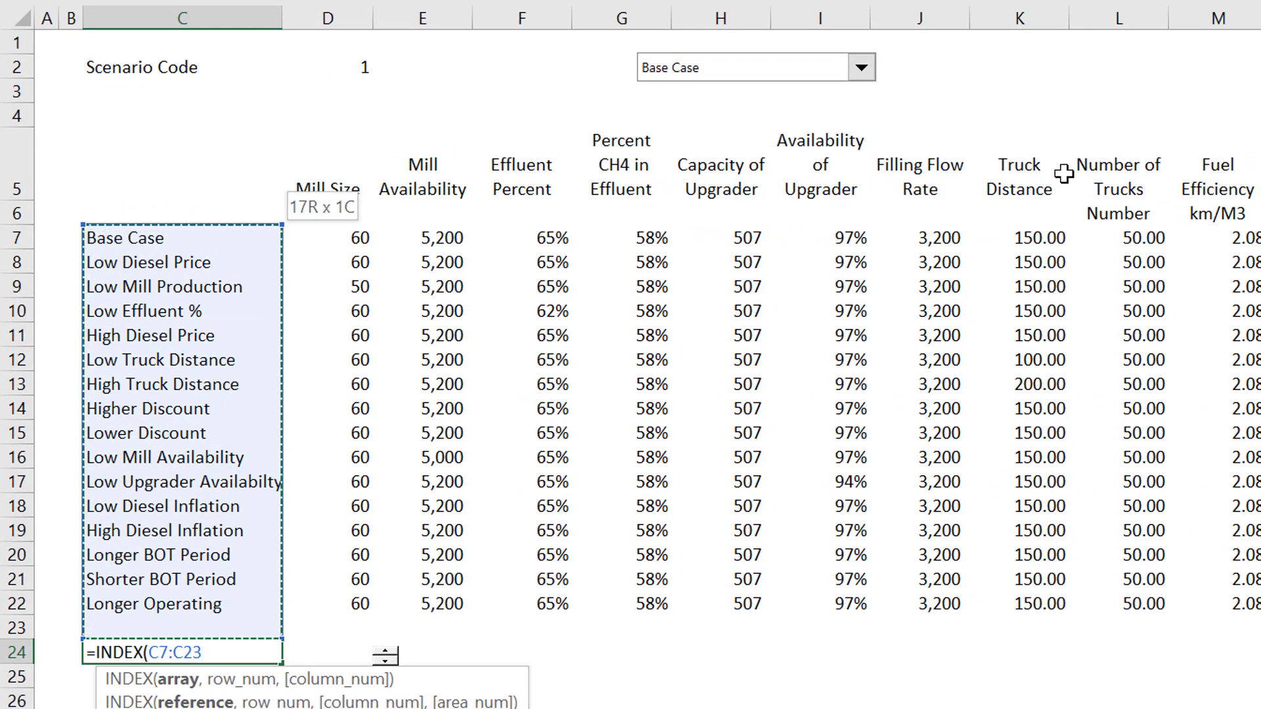
text(,)
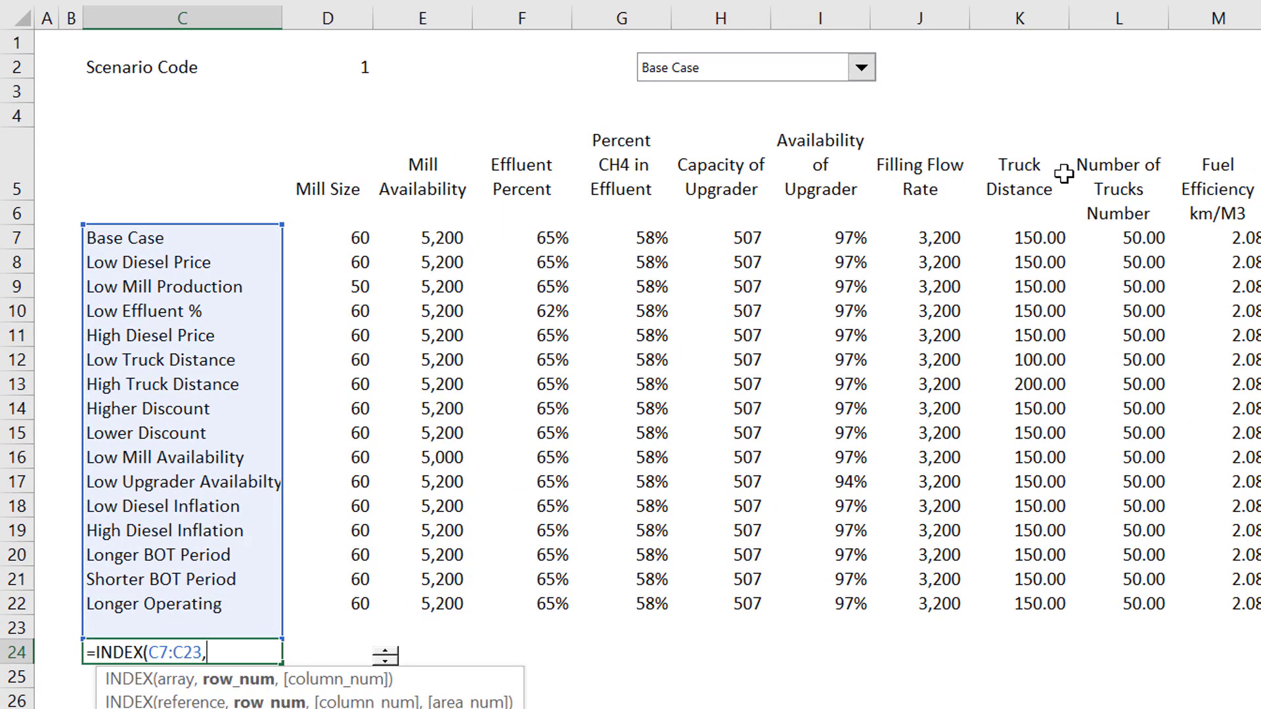
key(Up)
key(Up)
key(Up)
key(Up)
key(Up)
key(Up)
key(Up)
key(Up)
key(Up)
key(Up)
key(Up)
key(Up)
key(Up)
key(Up)
key(Up)
key(Up)
key(Up)
key(Up)
key(Up)
key(Up)
key(Right)
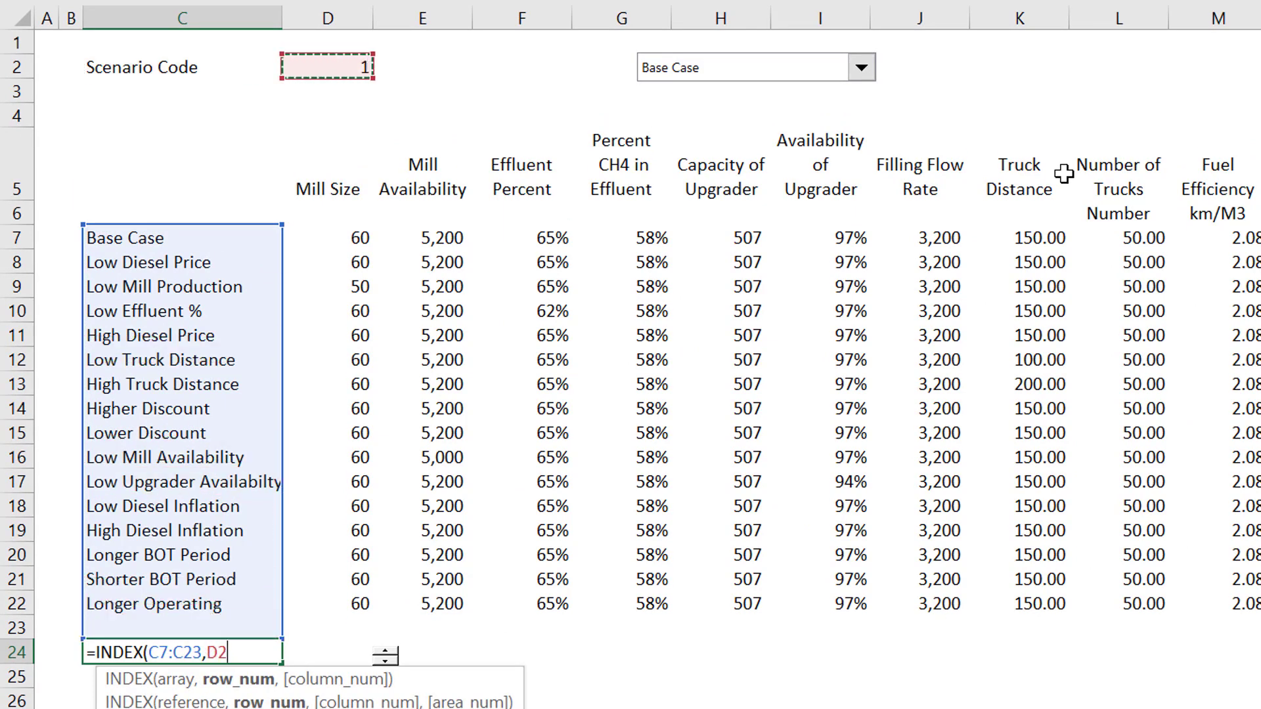
key(F4)
key(Return)
key(Up)
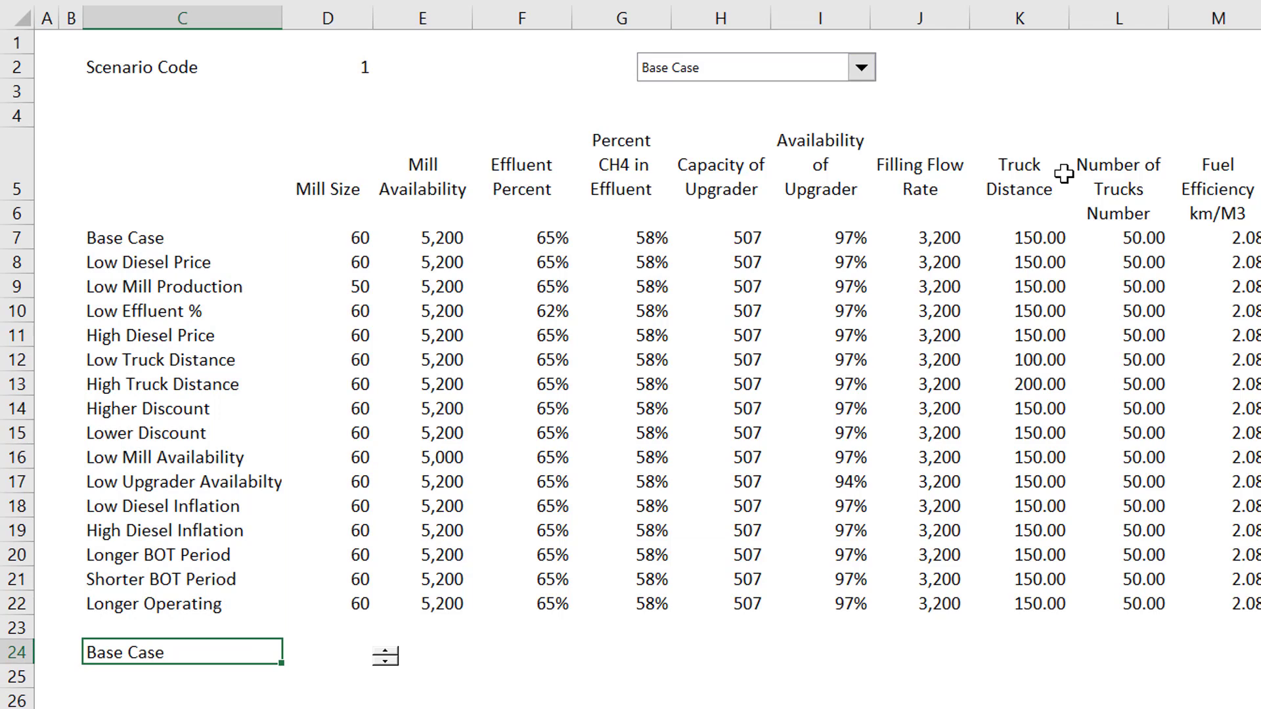
- Copy the scenario name formula from C24 into D24 for Mill Size
key(ctrl+c)
key(Right)
key(ctrl+v)
click(1064, 174)
key(Right)
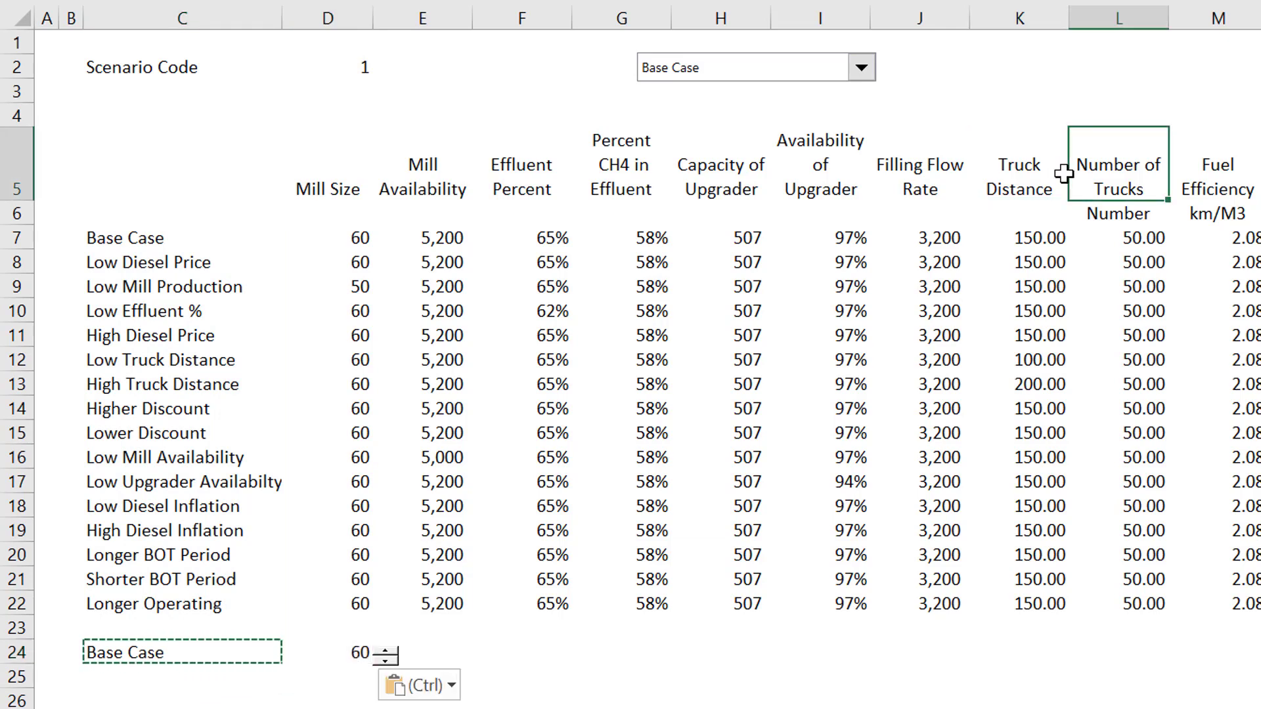
- Move the spin button control below row 24 so it no longer covers the edge of D24
click(344, 642)
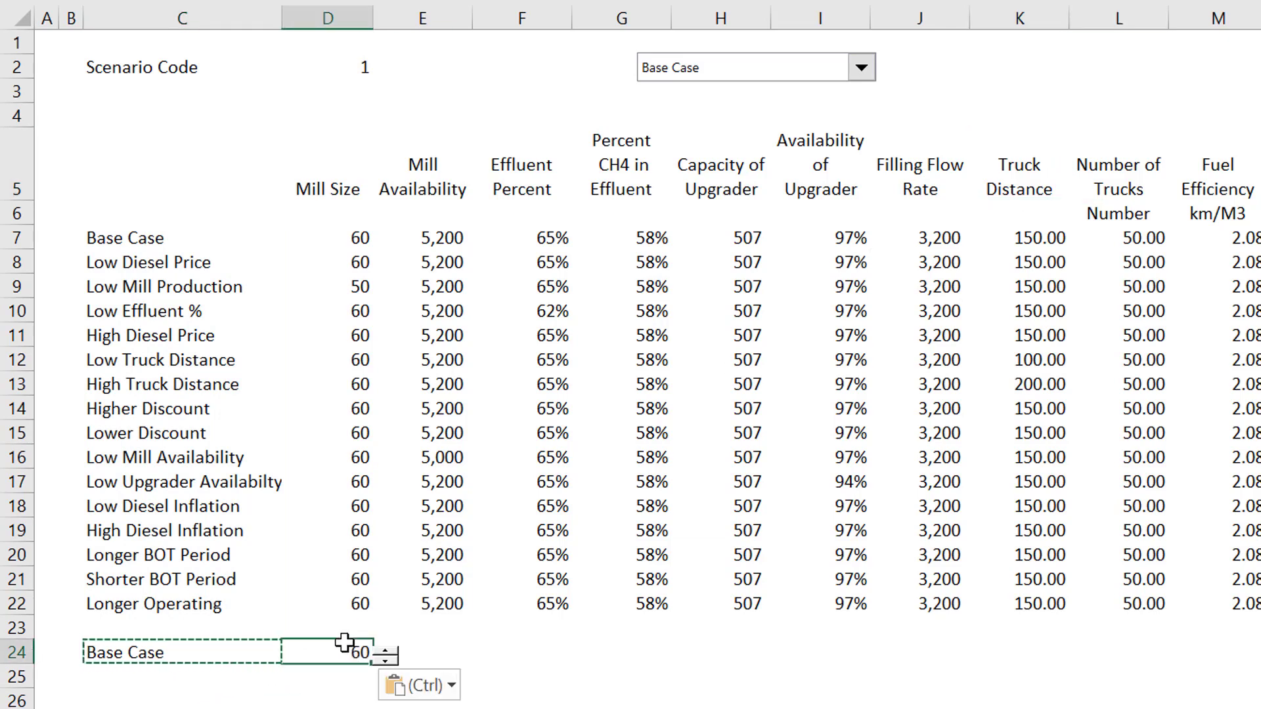
right_click(387, 658)
key(Escape)
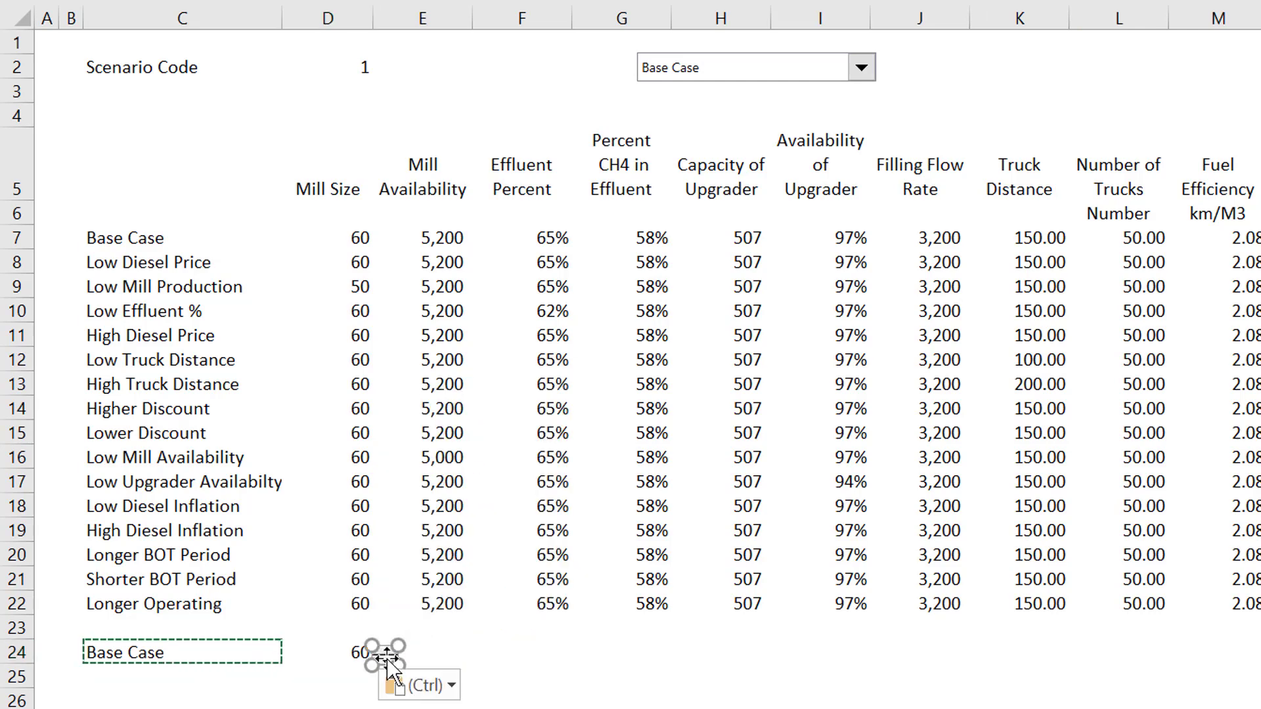
drag(386, 655, 383, 702)
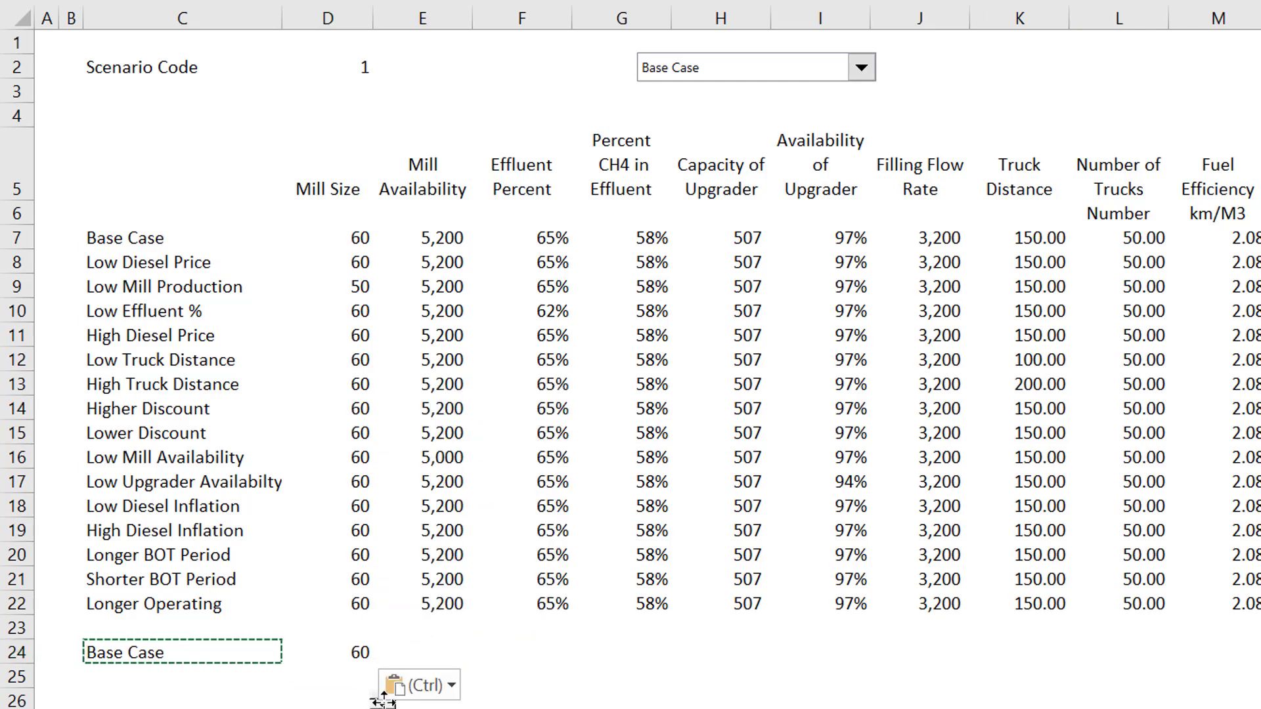
click(425, 668)
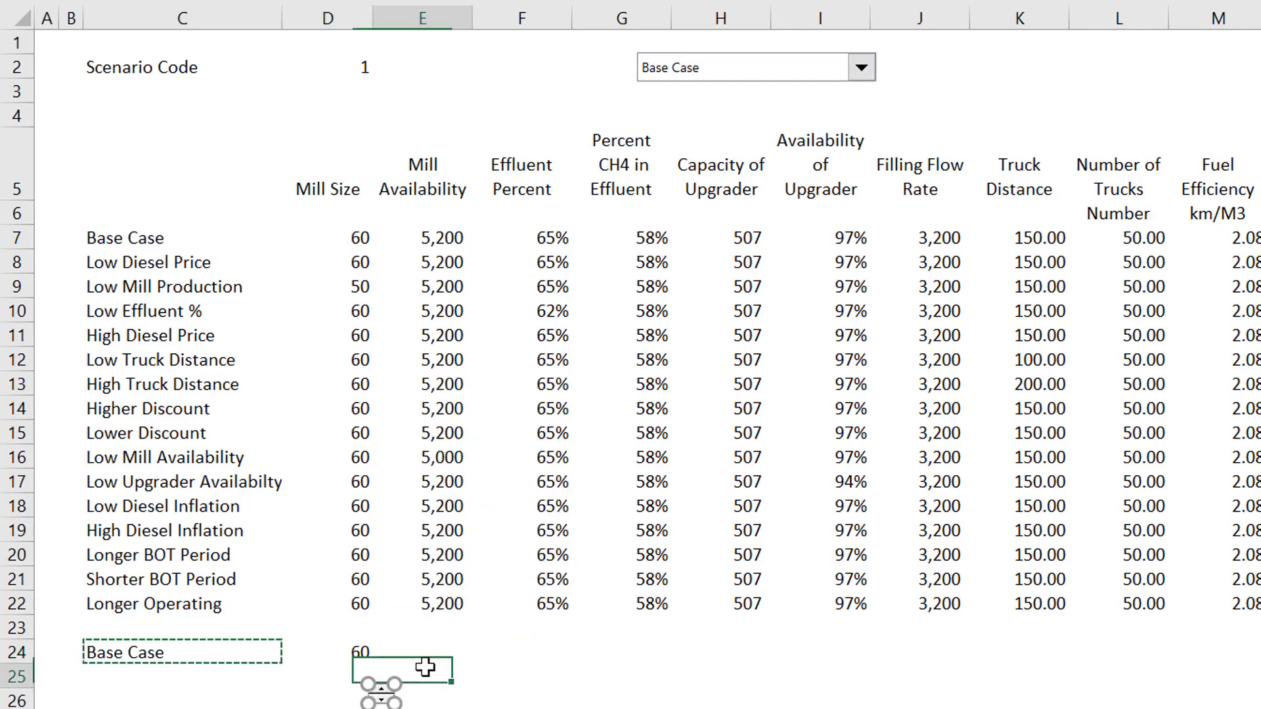
- Fill the INDEX formula from D24 across row 24 for the remaining scenario input columns
key(Left)
key(Up)
key(shift+Right)
key(shift+Right)
key(shift+Right)
key(shift+Right)
key(shift+Right)
key(shift+Right)
key(shift+Right)
key(shift+Right)
key(shift+Right)
key(shift+Right)
key(shift+Right)
key(shift+Right)
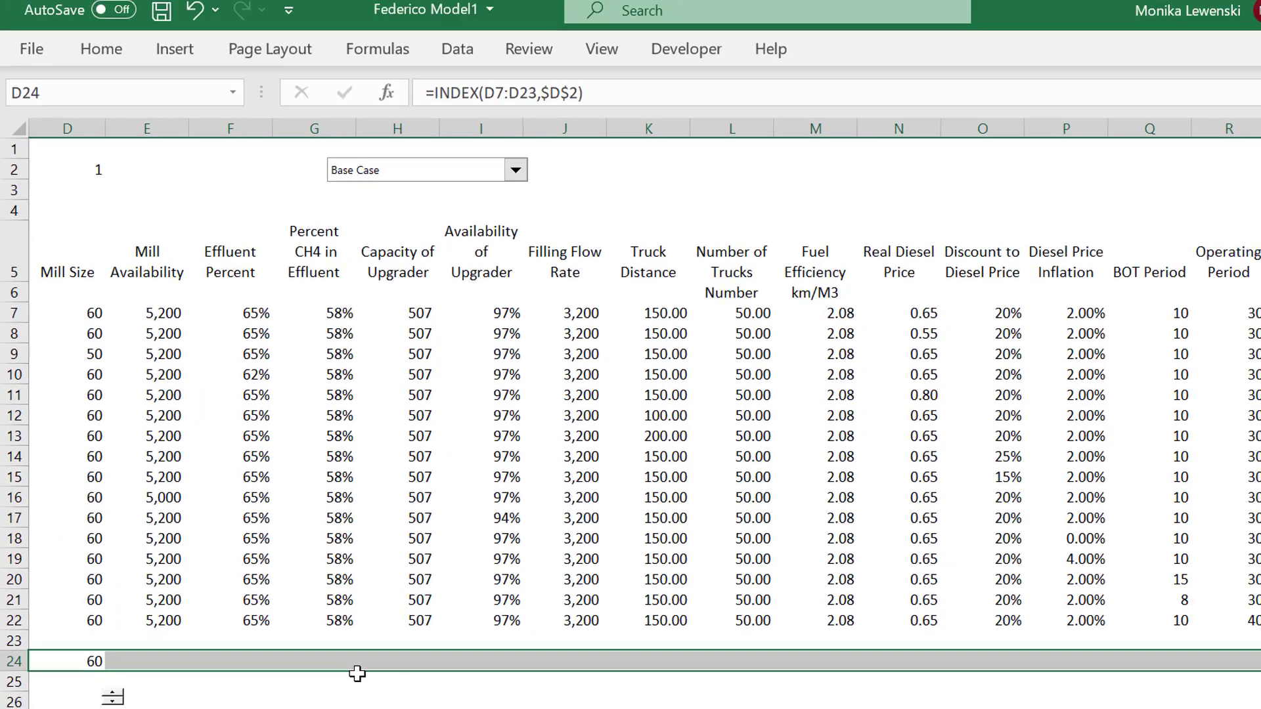
key(ctrl+r)
key(Left)
key(Left)
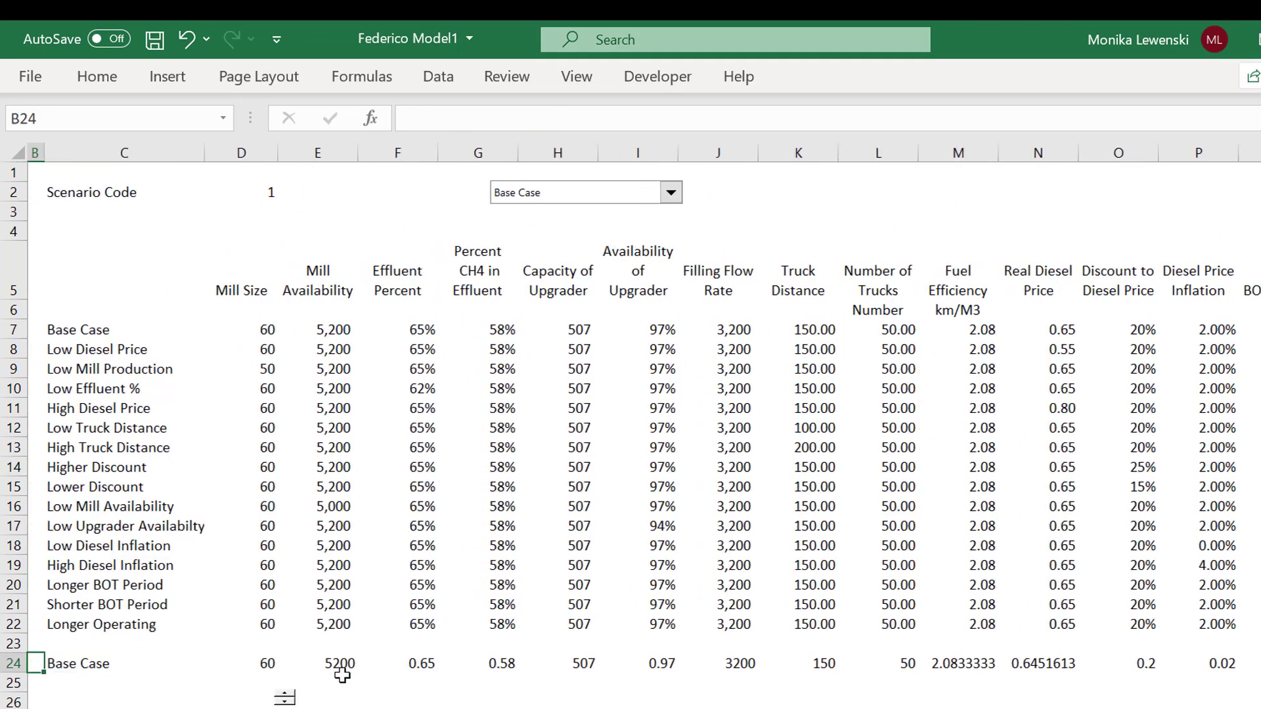
- Copy only the formatting of the Longer Operating inputs in row 22 onto the INDEX results in row 24, starting at D24
key(Left)
key(Up)
key(Up)
key(Up)
key(Right)
key(Right)
key(Right)
key(Right)
key(Down)
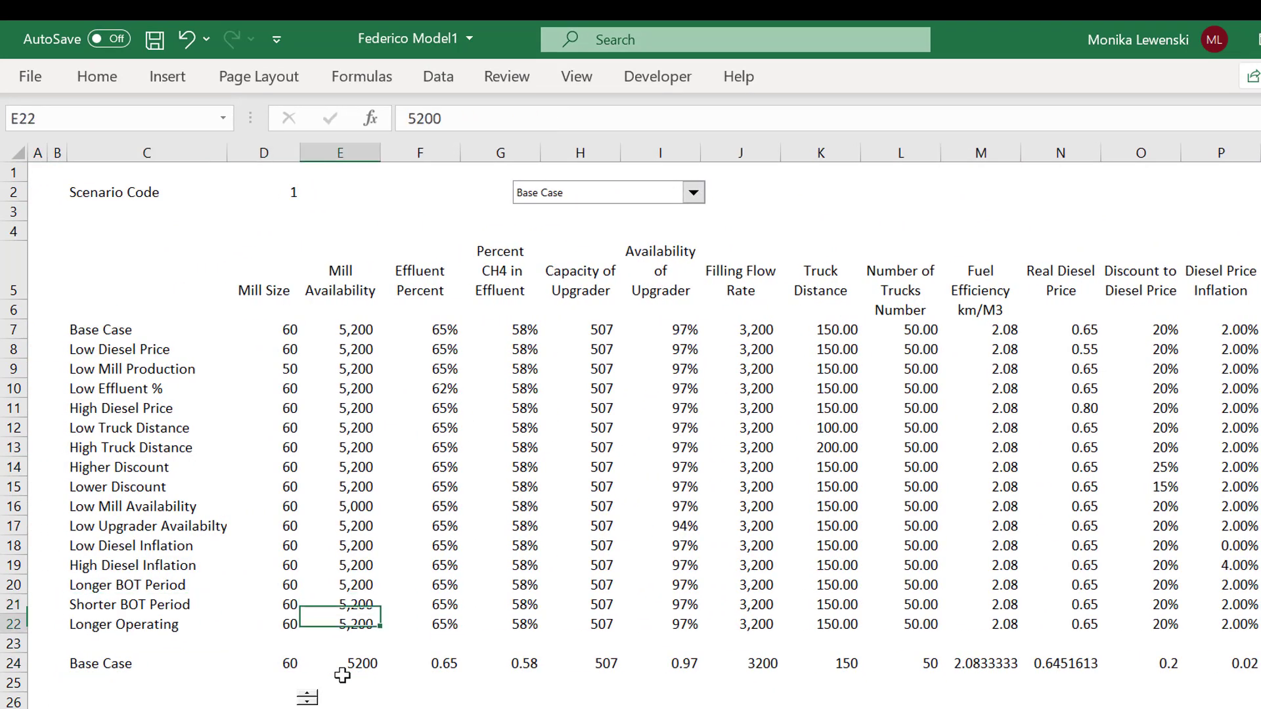
key(Left)
key(ctrl+shift+Right)
key(ctrl+c)
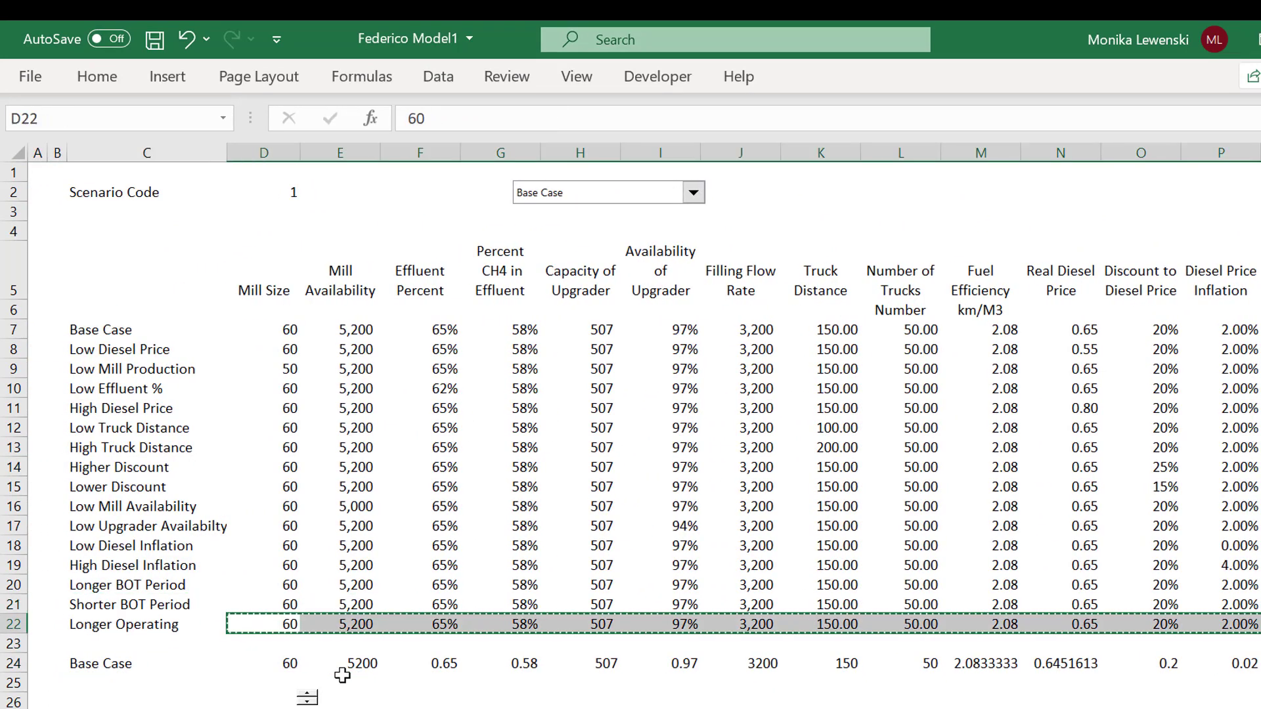
key(Left)
key(Right)
key(Down)
key(Down)
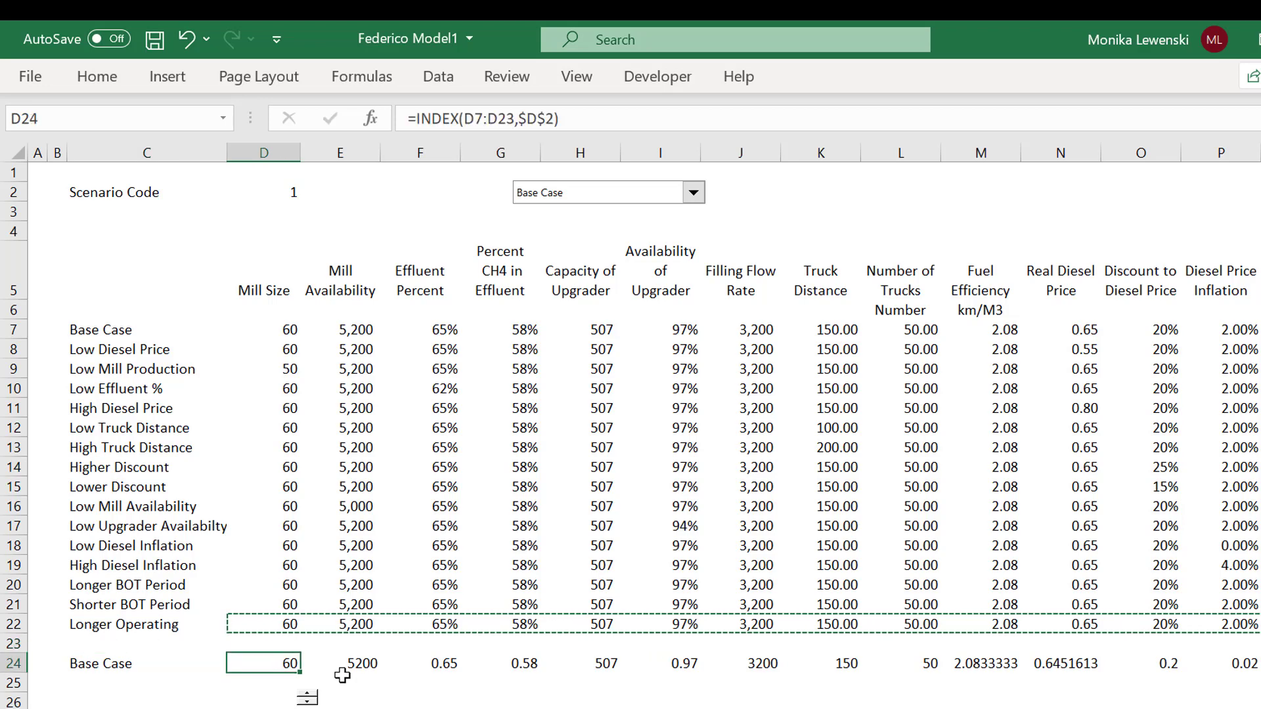
key(alt+e)
key(s)
key(t)
key(Return)
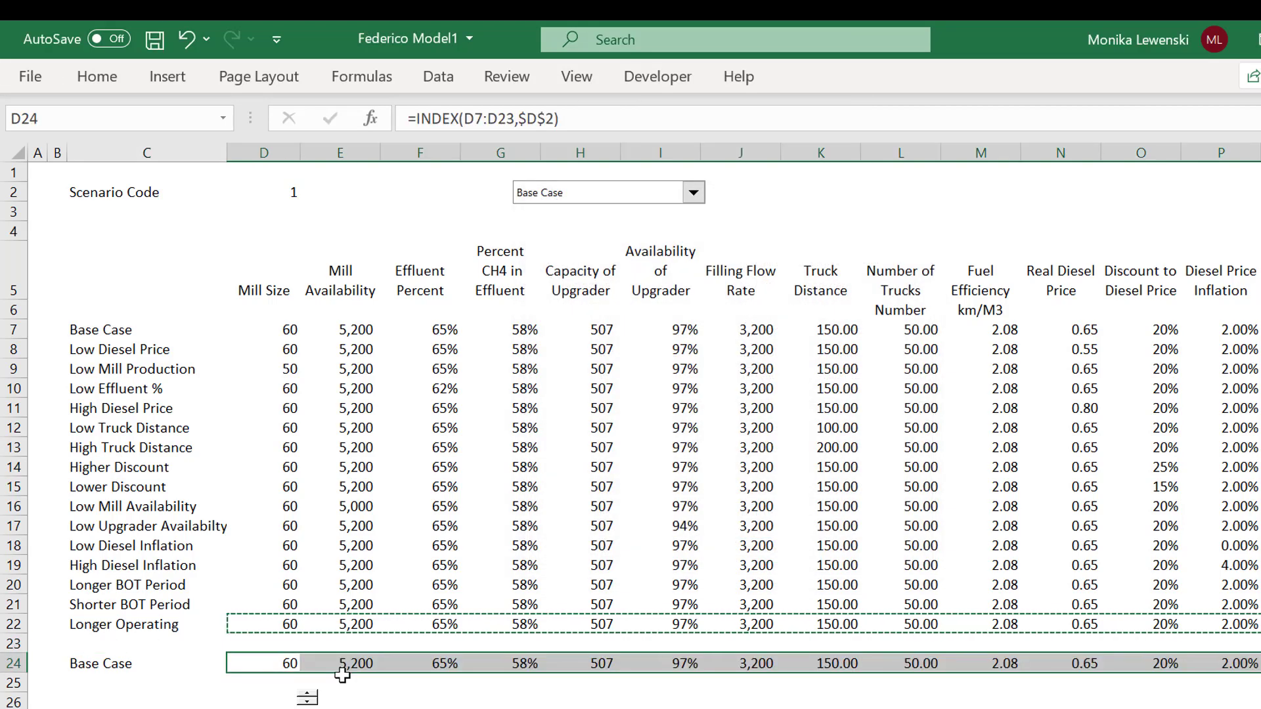
key(Escape)
key(Up)
key(Up)
key(Up)
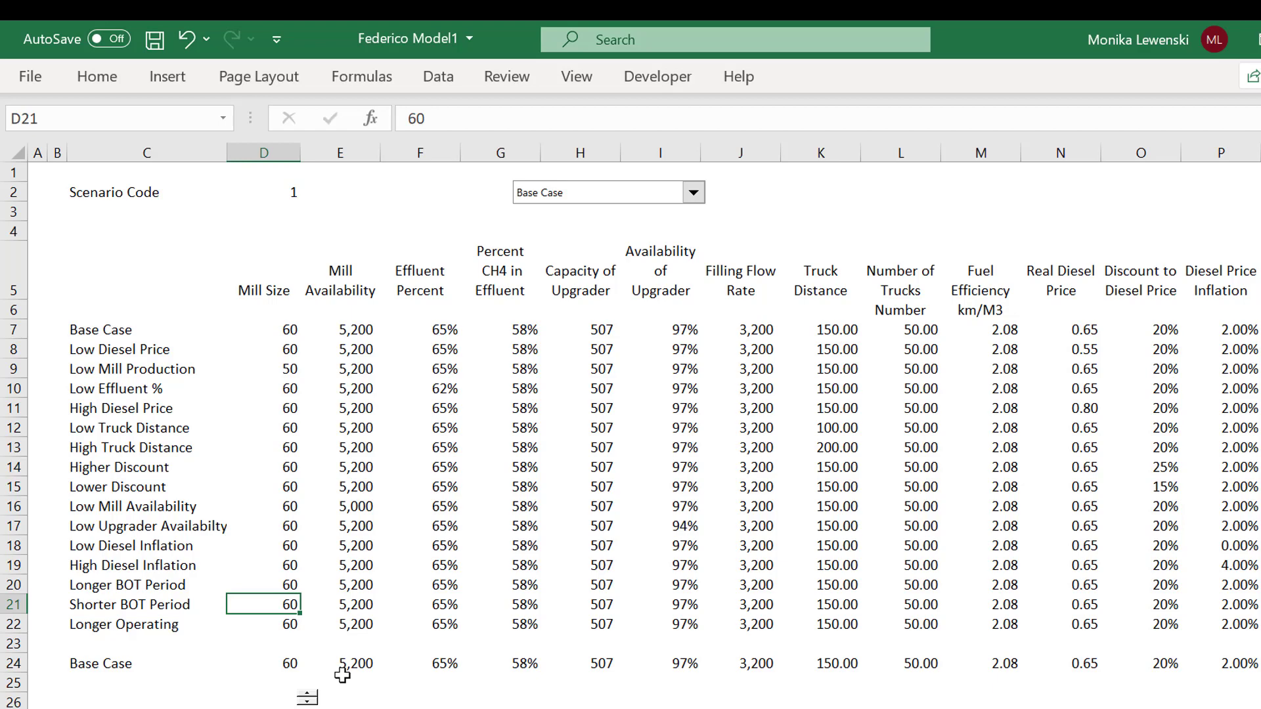
- Move the spin button control slightly lower so it sits further below row 24
key(Down)
key(Down)
key(Down)
key(Down)
key(Down)
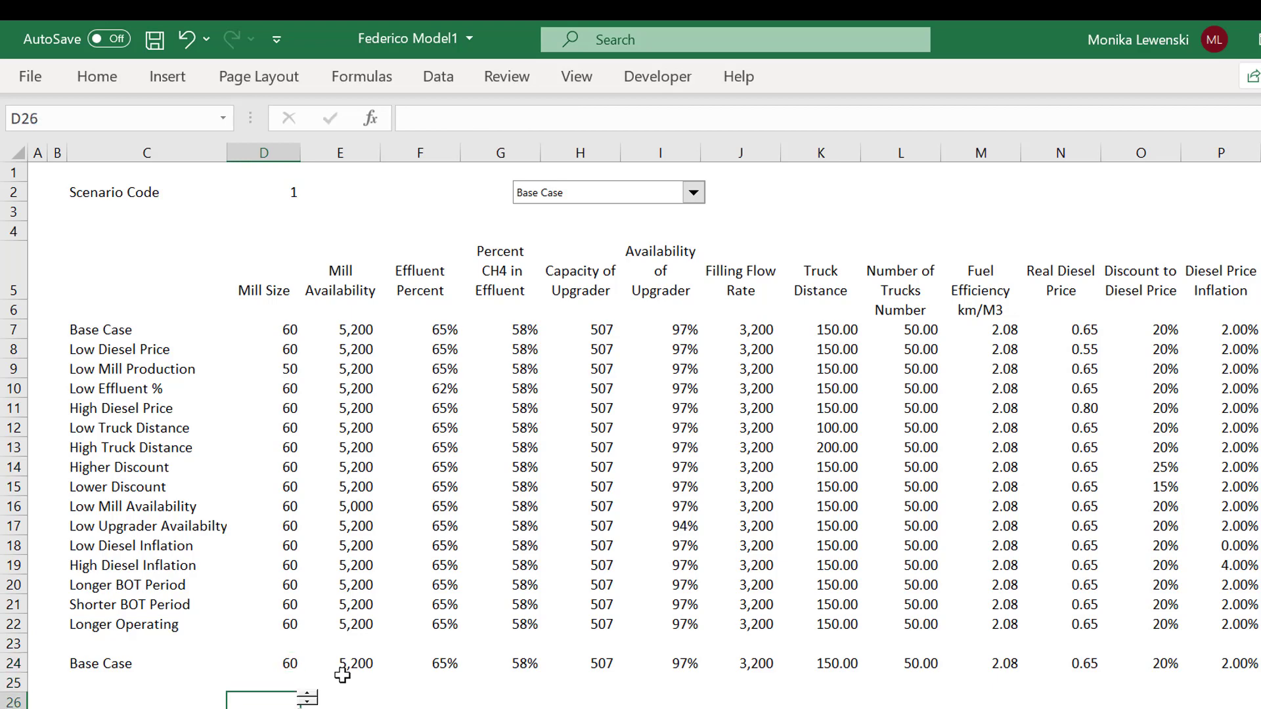
key(Up)
key(Down)
right_click(301, 696)
key(Escape)
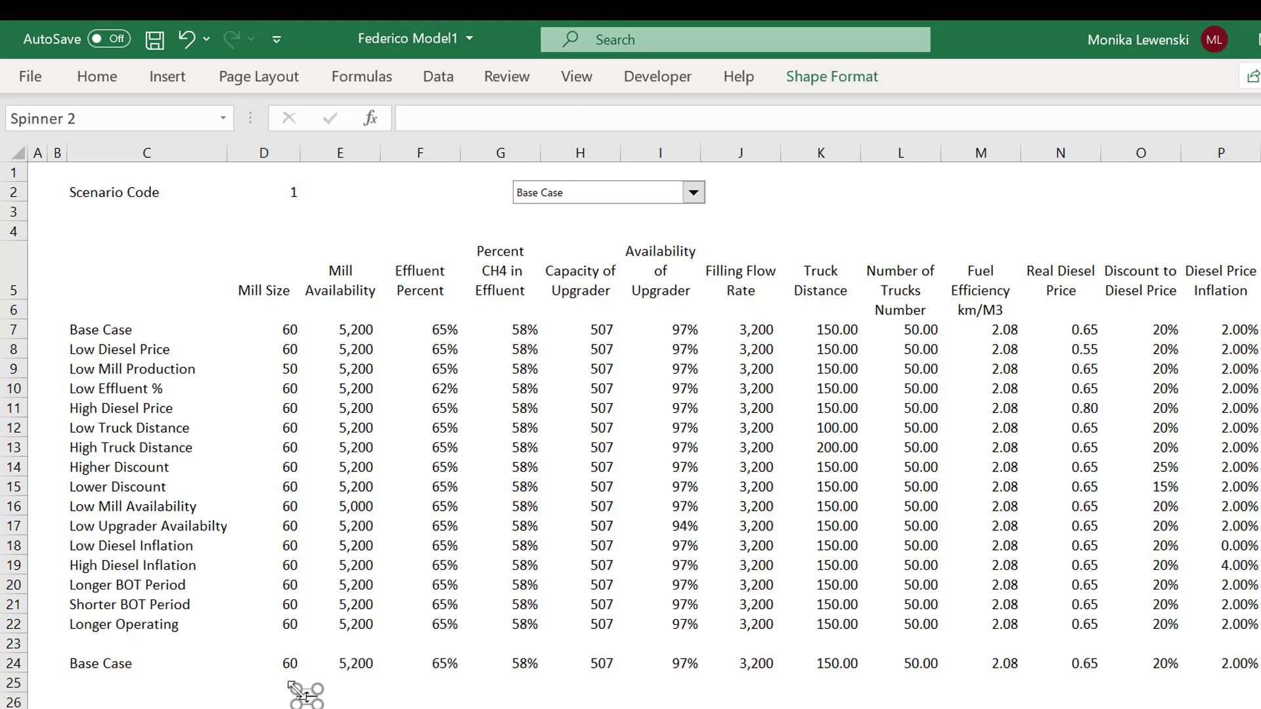
drag(303, 694, 310, 705)
click(322, 524)
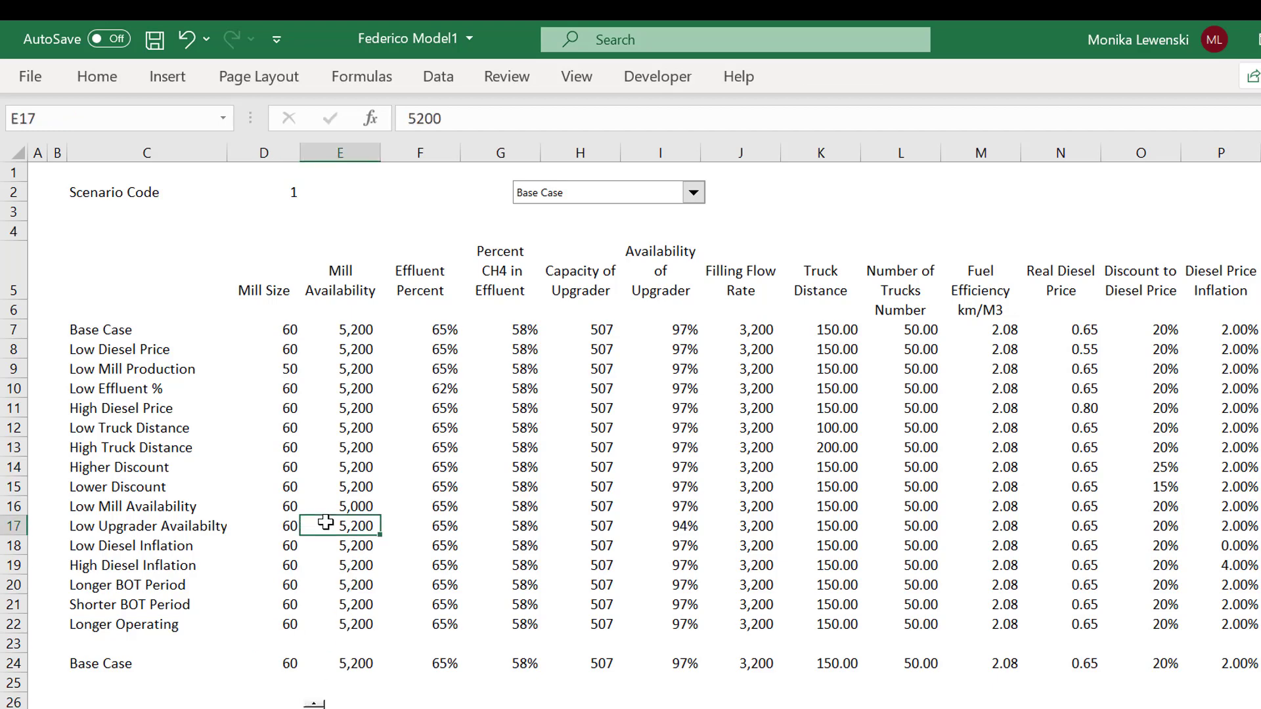
- Number the scenarios 1 to 16 in B7:B22 with a fill series and widen column B to fit the numbers
click(58, 335)
click(42, 334)
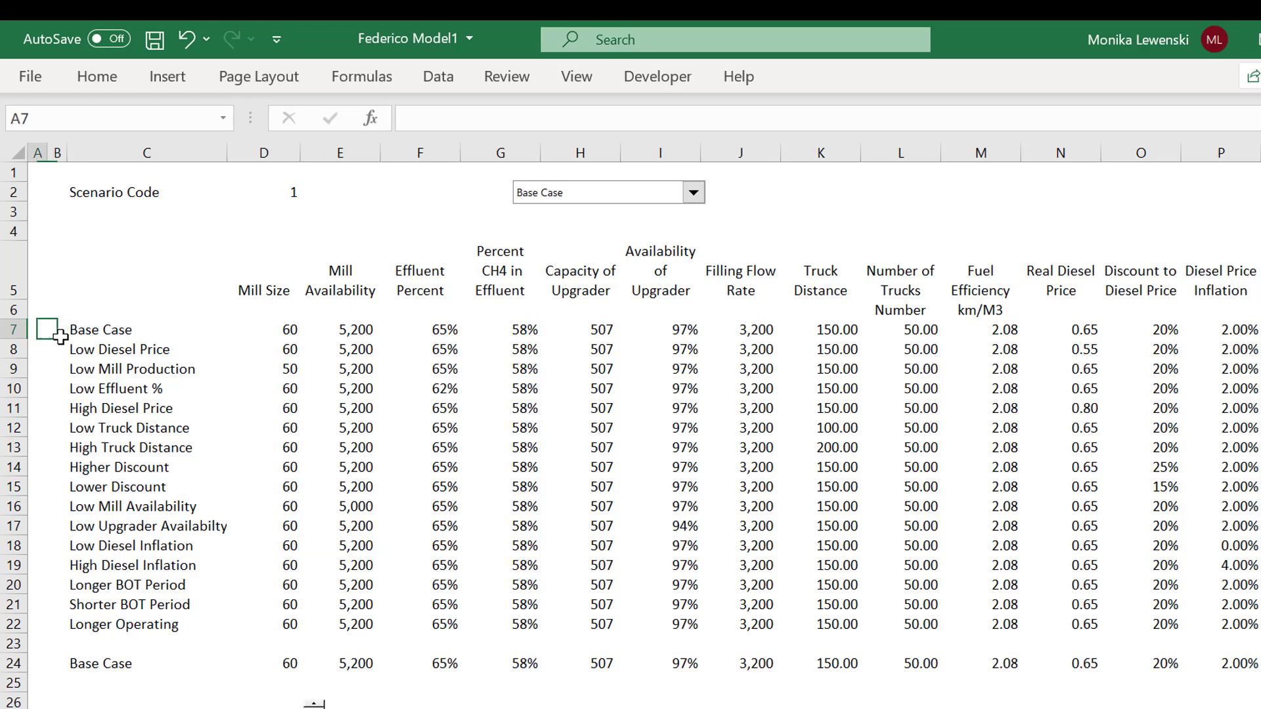
click(60, 337)
text(1)
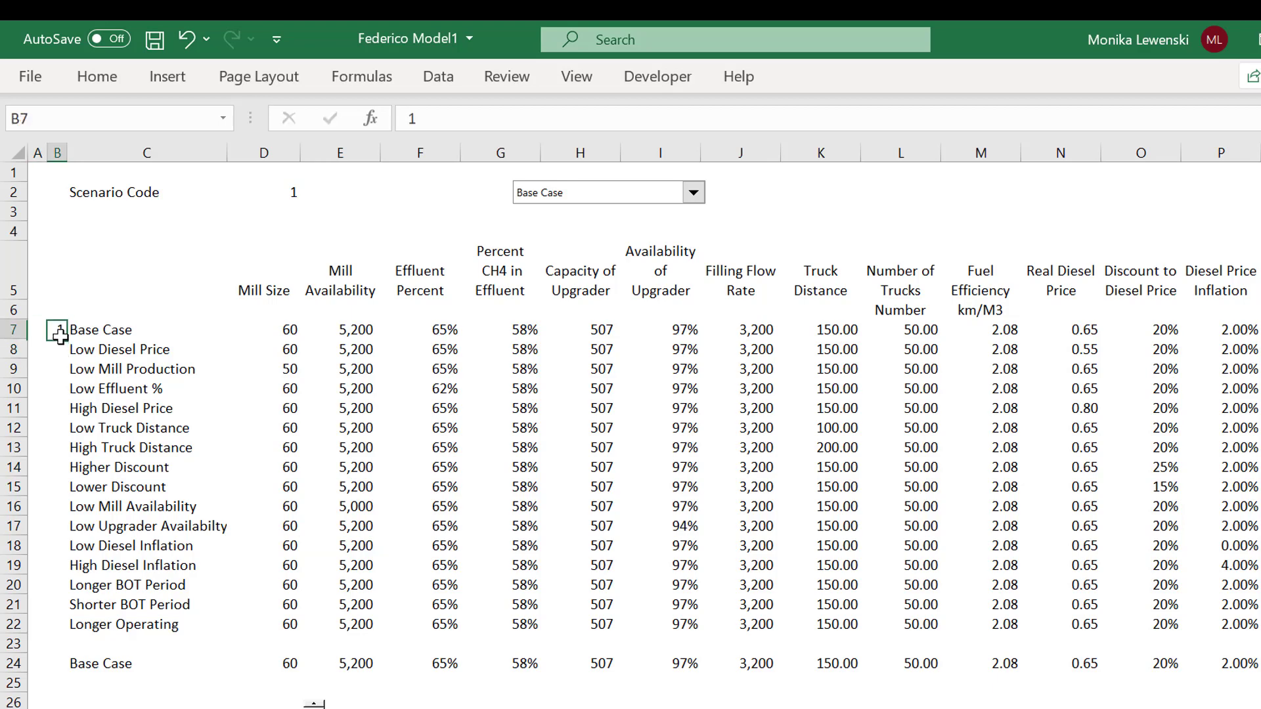
key(ctrl+Return)
key(shift+Down)
key(shift+Down)
key(shift+Down)
key(shift+Down)
key(shift+Down)
key(shift+Down)
key(shift+Down)
key(shift+Down)
key(shift+Down)
key(shift+Down)
key(shift+Down)
key(shift+Down)
key(shift+Down)
key(shift+Down)
key(shift+Down)
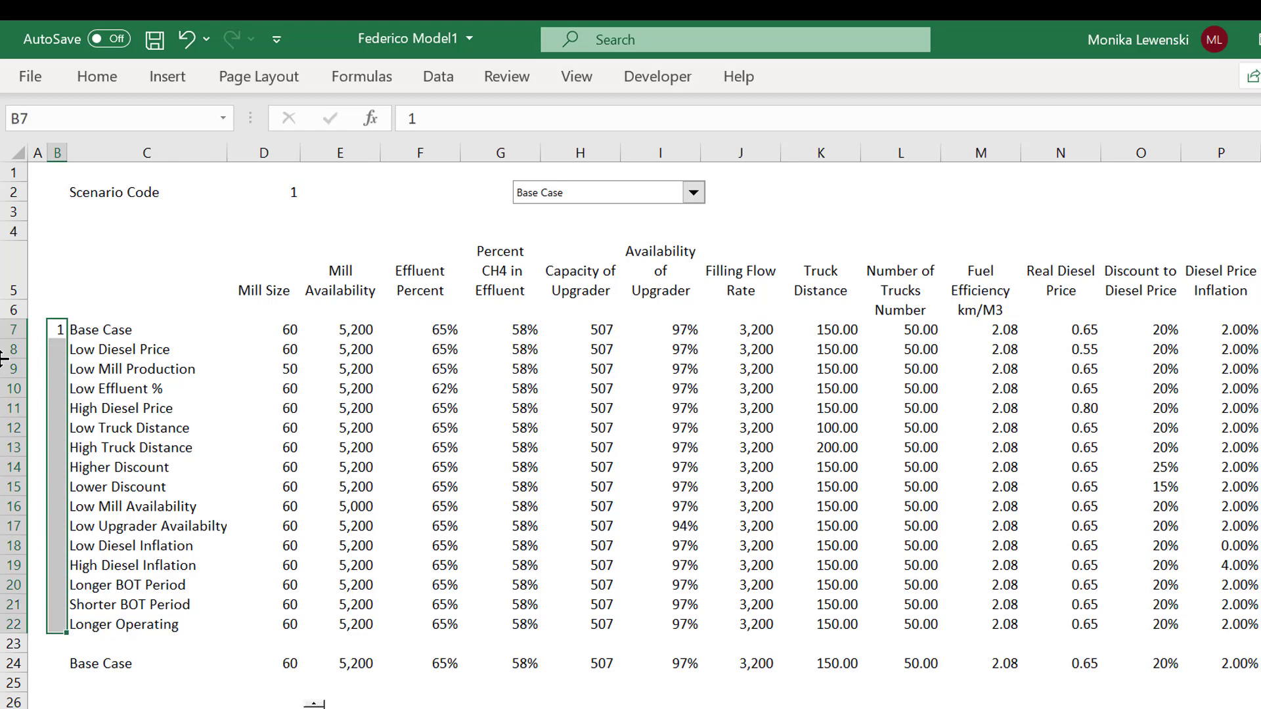
key(alt+e)
key(i)
key(s)
key(Return)
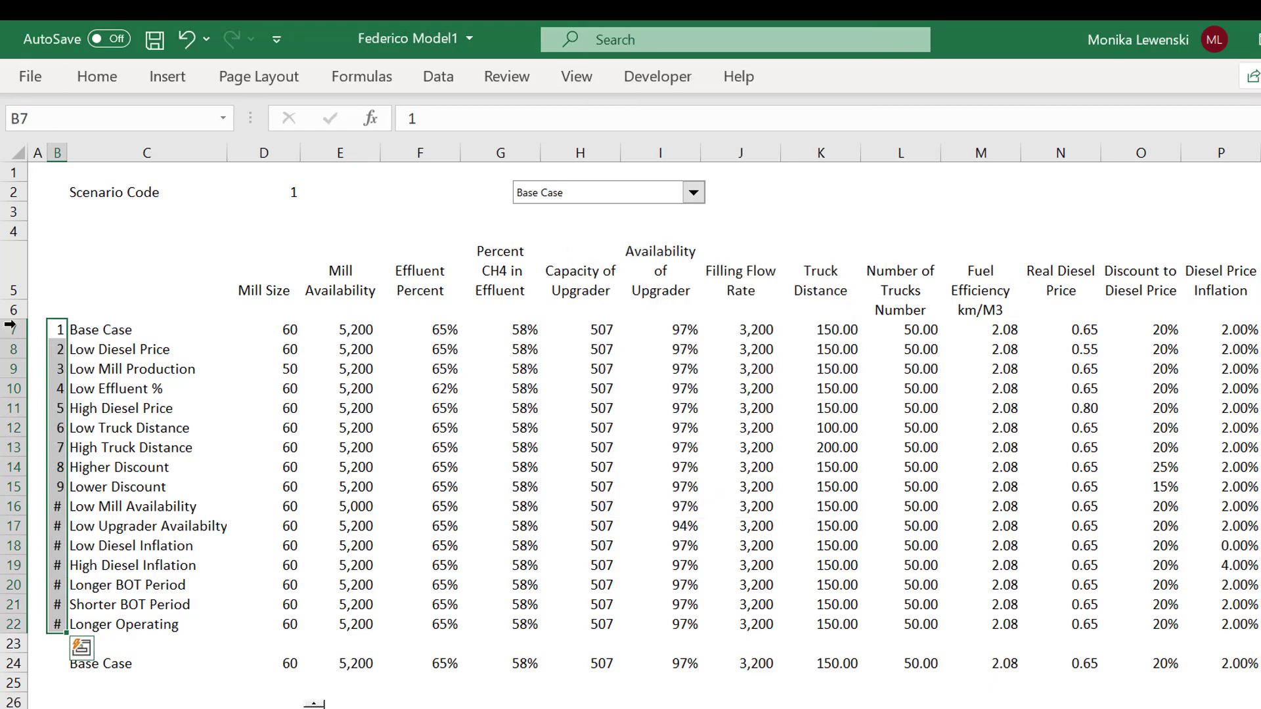
click(178, 282)
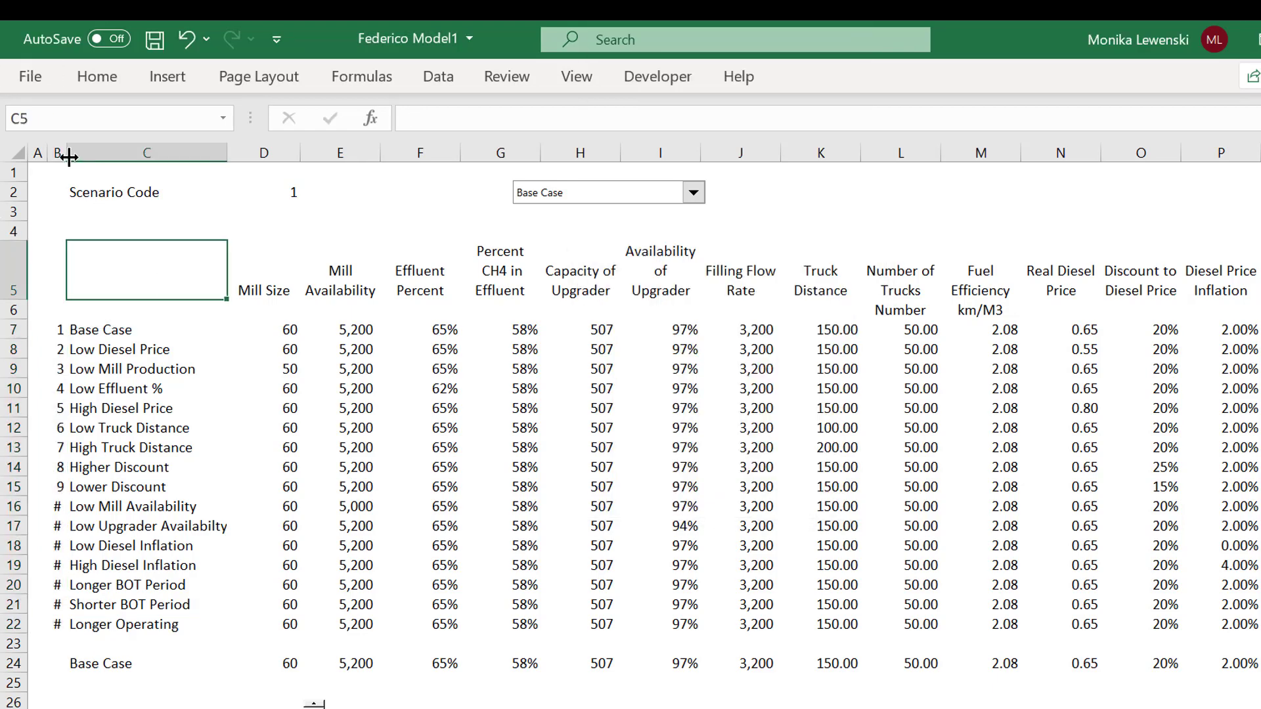
drag(68, 156, 76, 157)
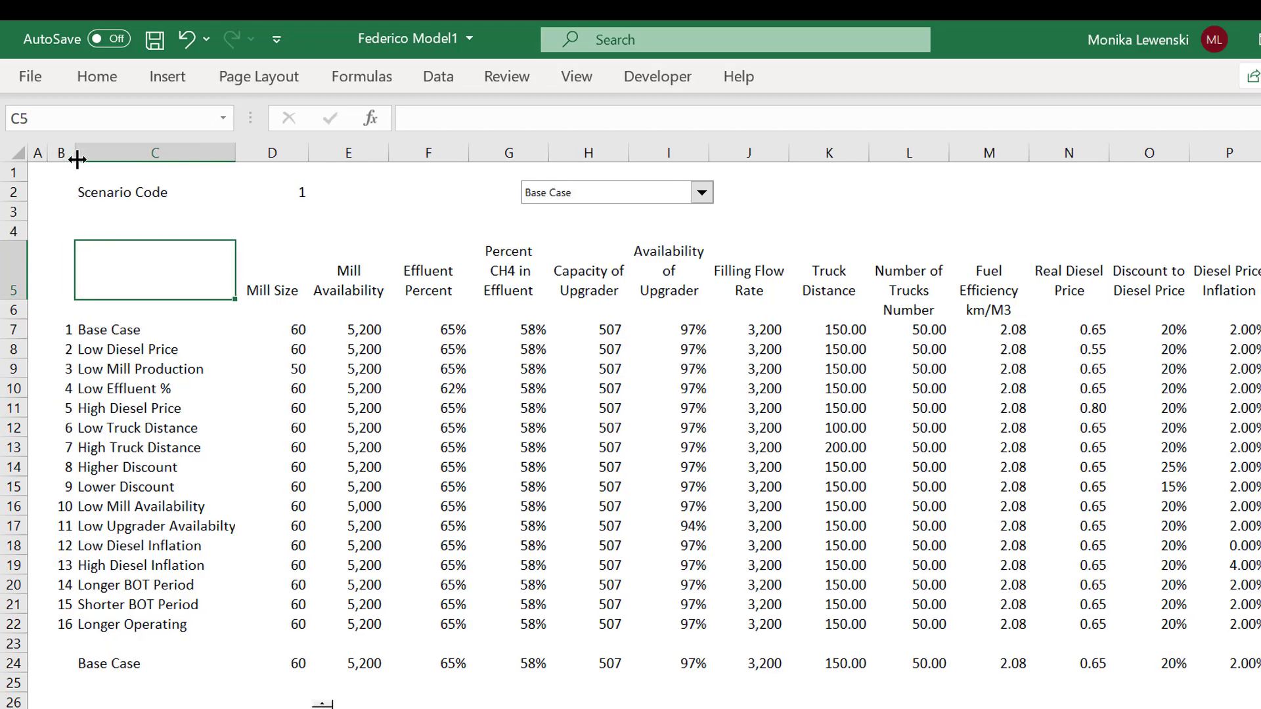
click(128, 348)
key(Up)
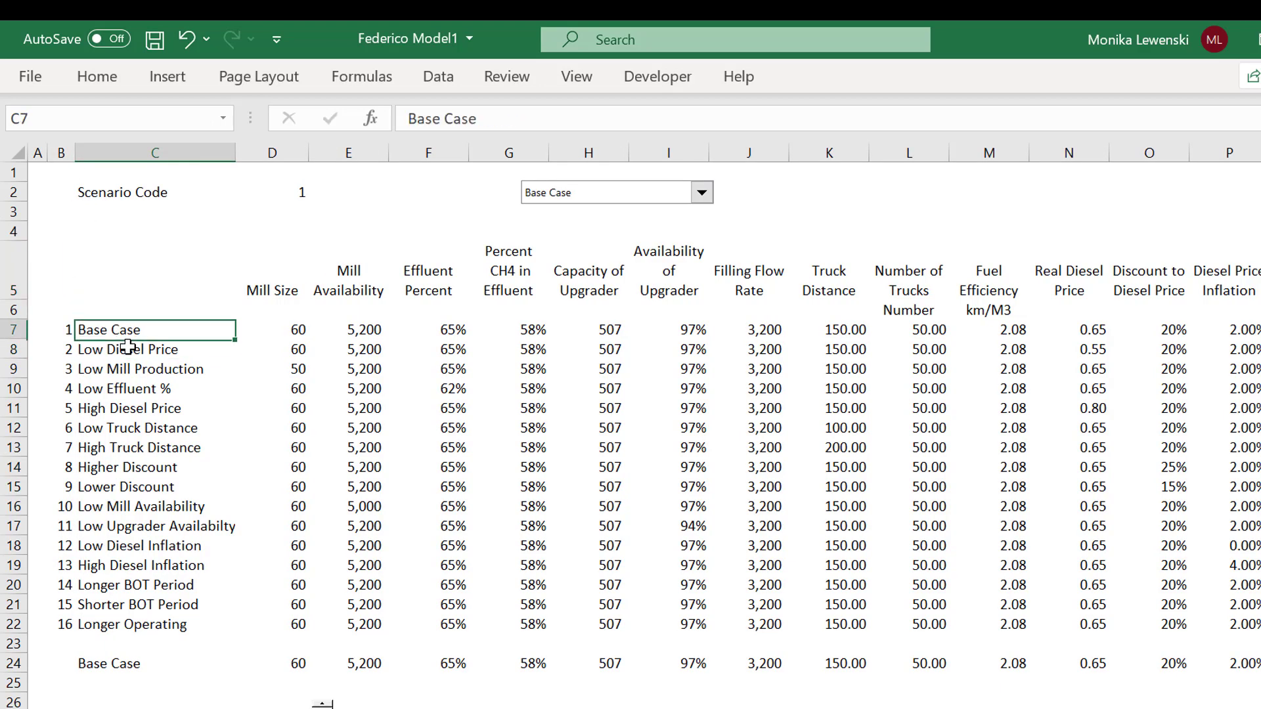
key(Left)
key(Right)
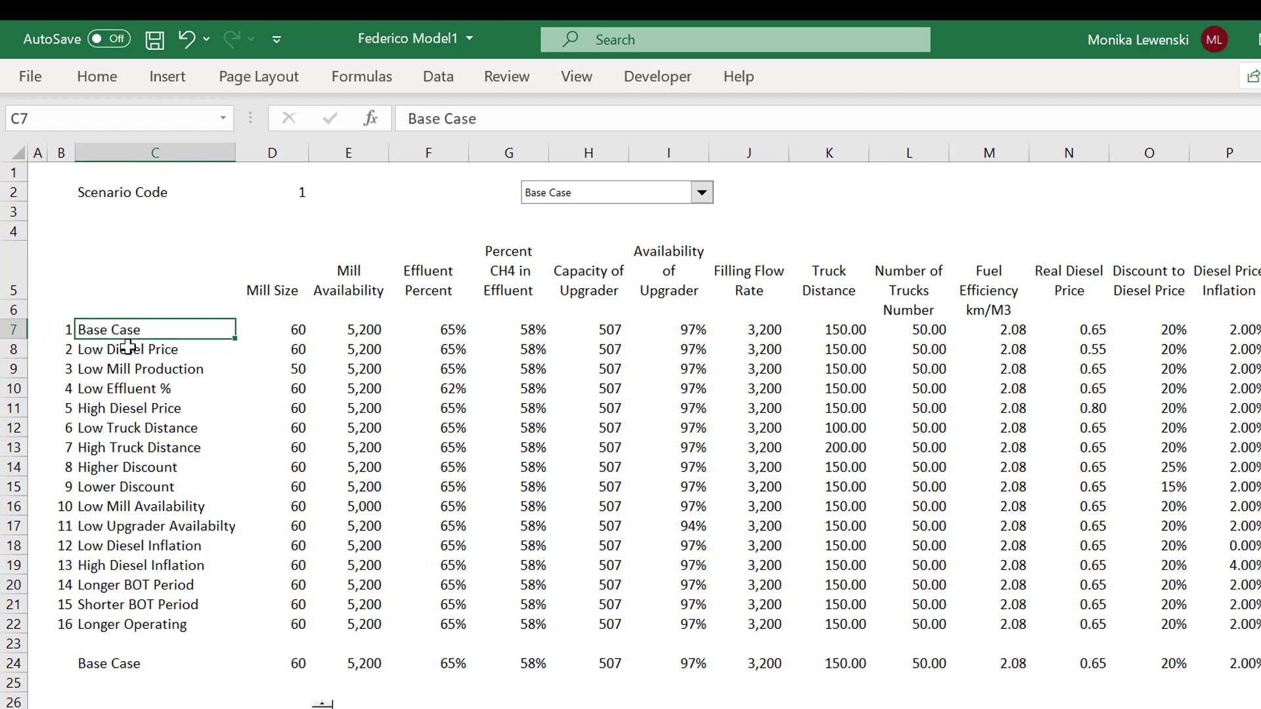
key(shift+Down)
key(shift+Down)
key(shift+Down)
key(shift+Down)
key(shift+Down)
key(shift+Down)
key(shift+Down)
key(shift+Down)
key(shift+Down)
key(shift+Down)
key(shift+Down)
key(shift+Down)
key(shift+Down)
key(shift+Down)
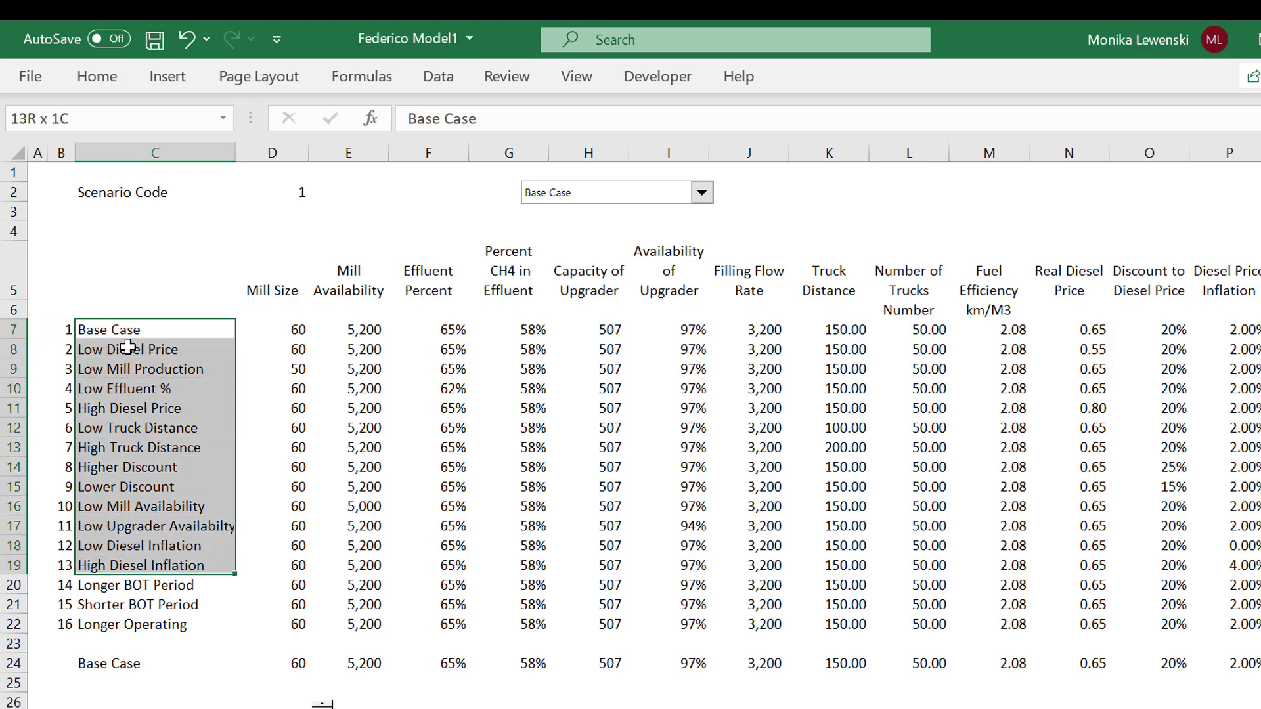
key(shift+Down)
key(shift+Right)
key(shift+Right)
key(shift+Right)
key(shift+Right)
key(shift+Right)
key(shift+Right)
key(shift+Right)
key(shift+Right)
key(shift+Right)
key(shift+Right)
key(shift+Right)
key(shift+Right)
key(shift+Right)
key(shift+Right)
key(shift+Right)
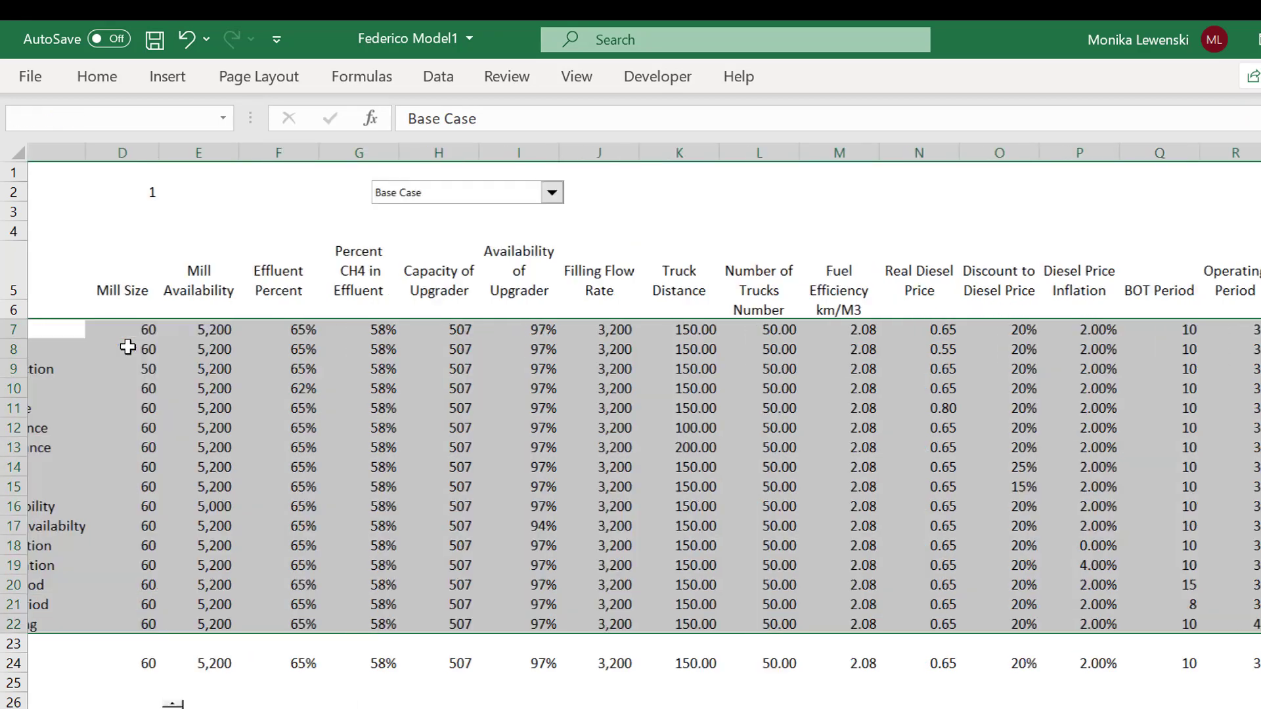
key(Left)
key(Left)
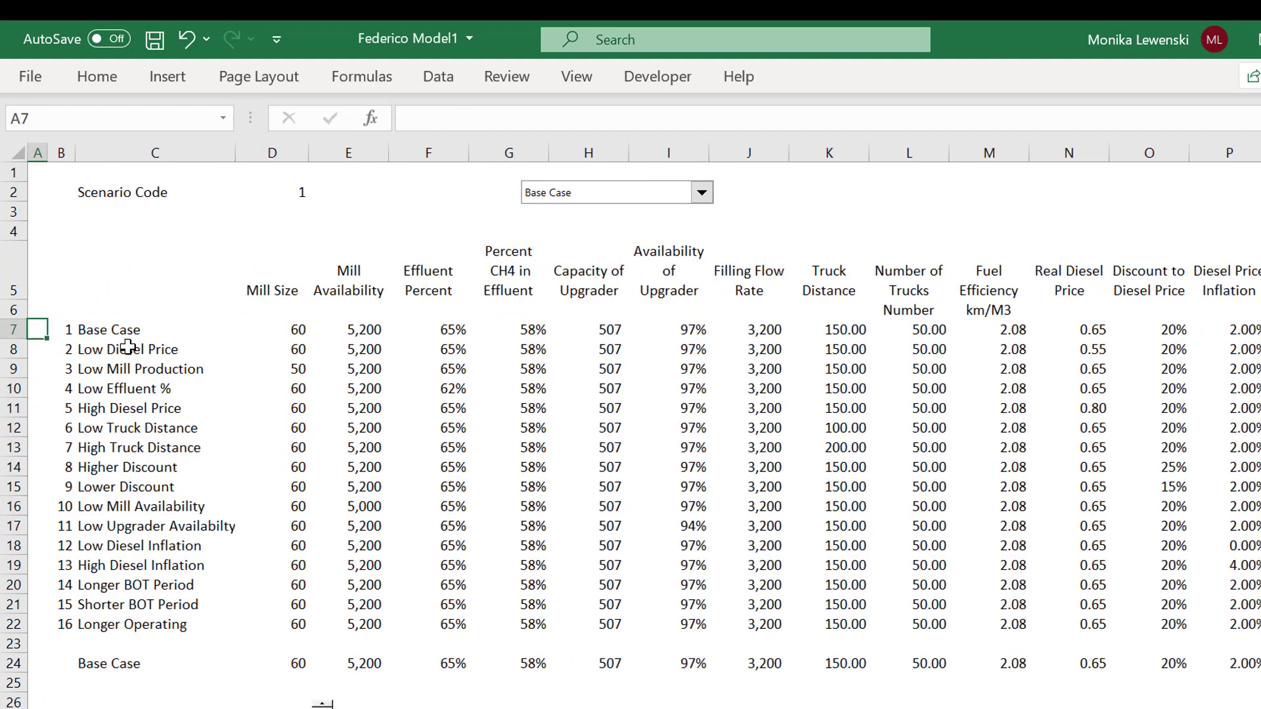
- Try to create a formula-based conditional formatting rule referencing D7 for the scenario inputs from D7 down to row 22
key(Right)
key(Right)
key(Right)
key(shift+Down)
key(shift+Down)
key(shift+Down)
key(shift+Down)
key(shift+Down)
key(shift+Down)
key(shift+Down)
key(shift+Down)
key(shift+Down)
key(shift+Down)
key(shift+Down)
key(shift+Down)
key(shift+Down)
key(shift+Down)
key(shift+Down)
key(shift+Down)
key(shift+Down)
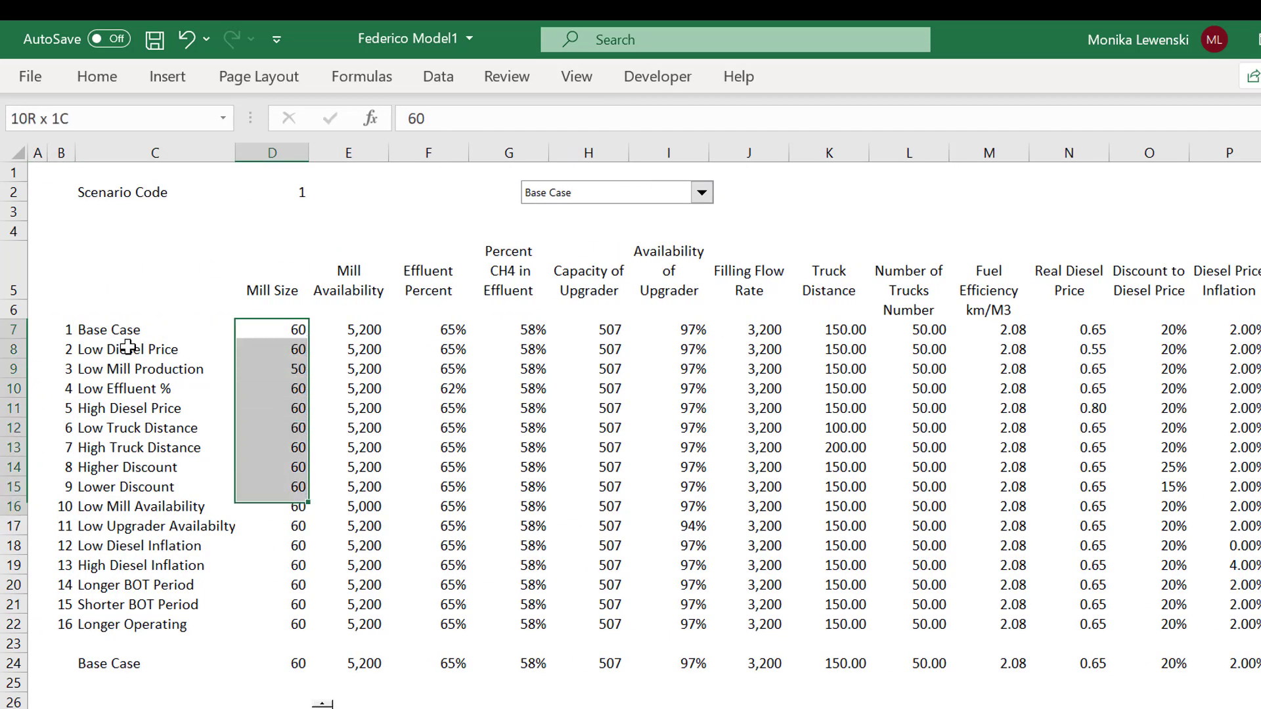
key(shift+Up)
key(shift+Up)
key(shift+Right)
key(shift+Right)
key(shift+Right)
key(shift+Right)
key(shift+Right)
key(shift+Right)
key(shift+Right)
key(shift+Right)
key(shift+Right)
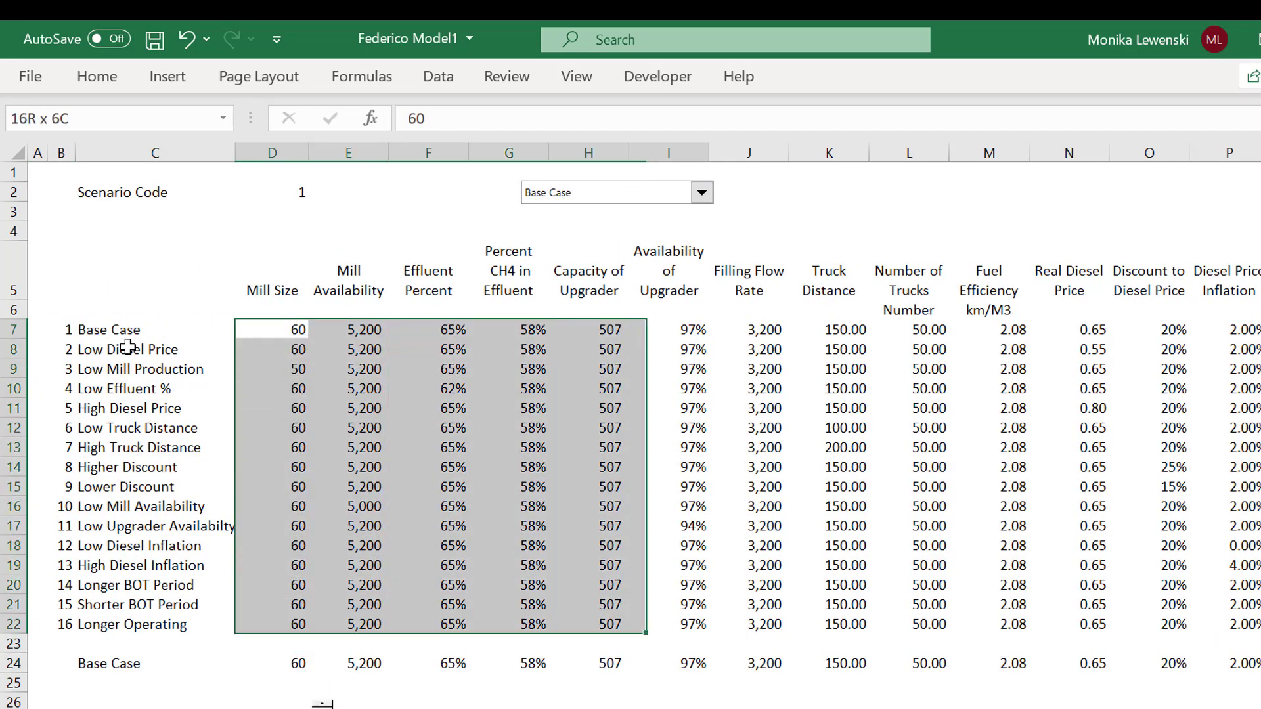
key(shift+Right)
key(shift+Right)
key(shift+Right)
key(shift+Right)
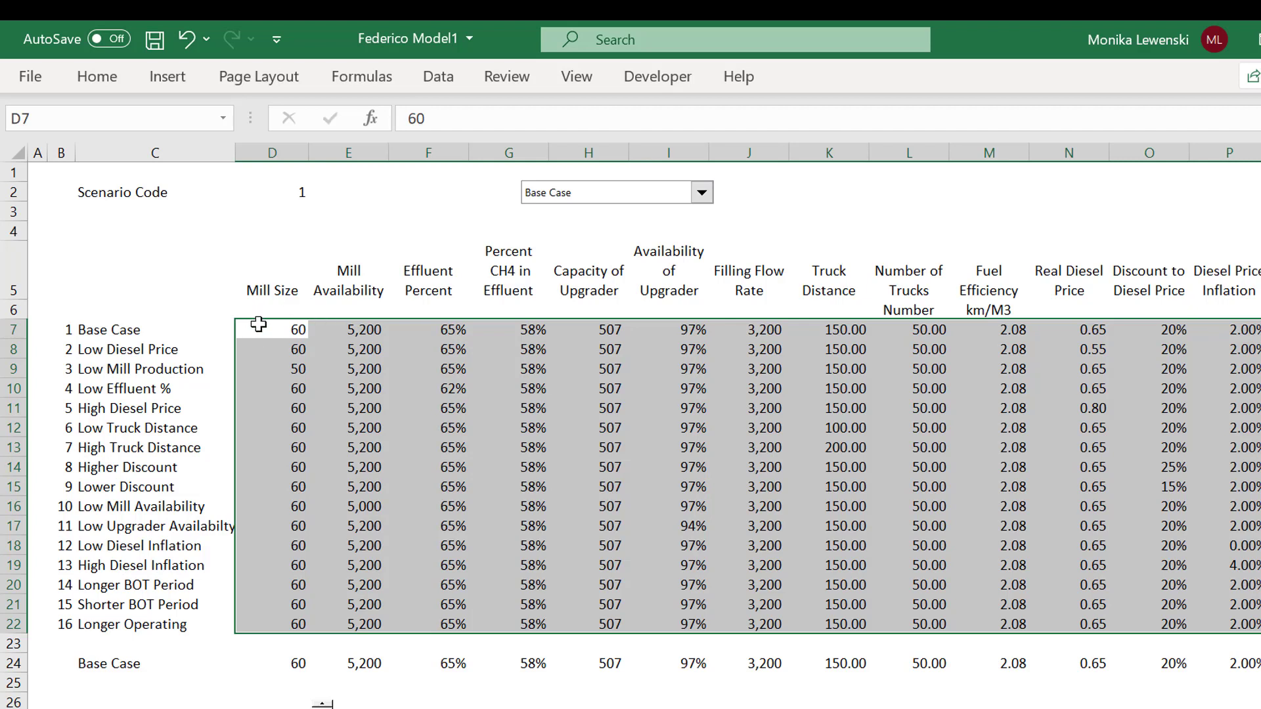
click(113, 80)
click(865, 166)
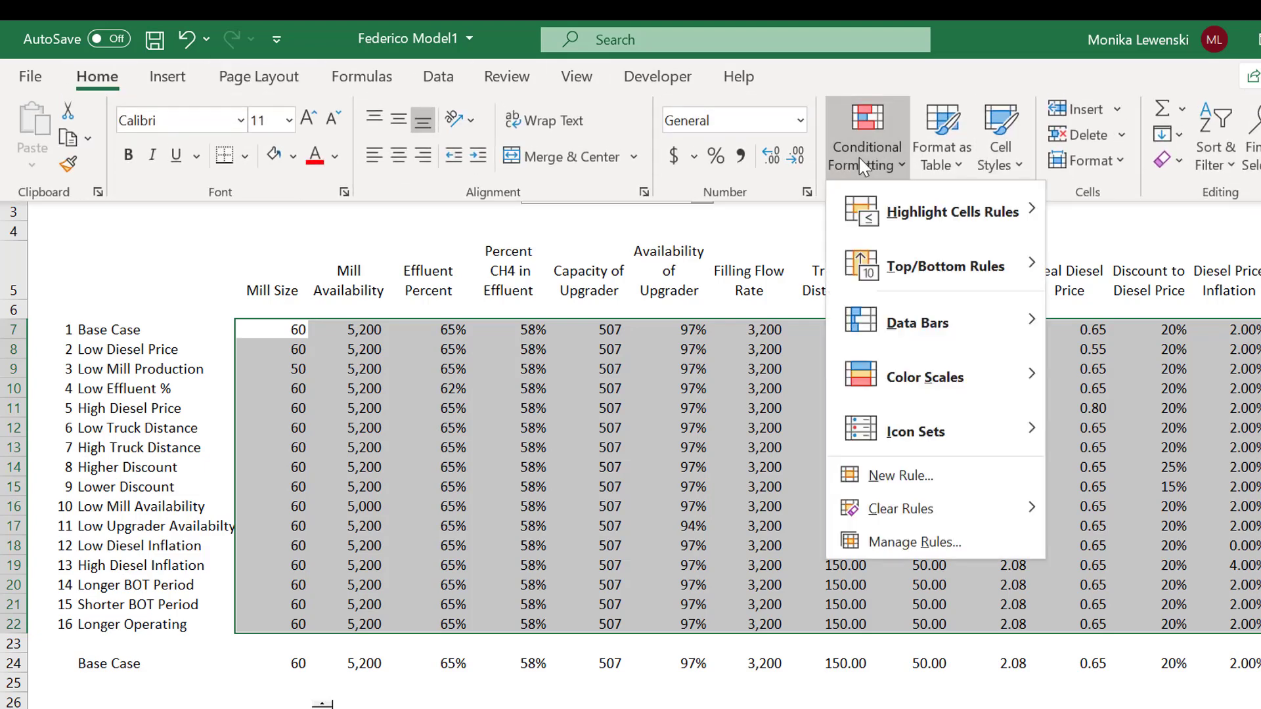
click(883, 475)
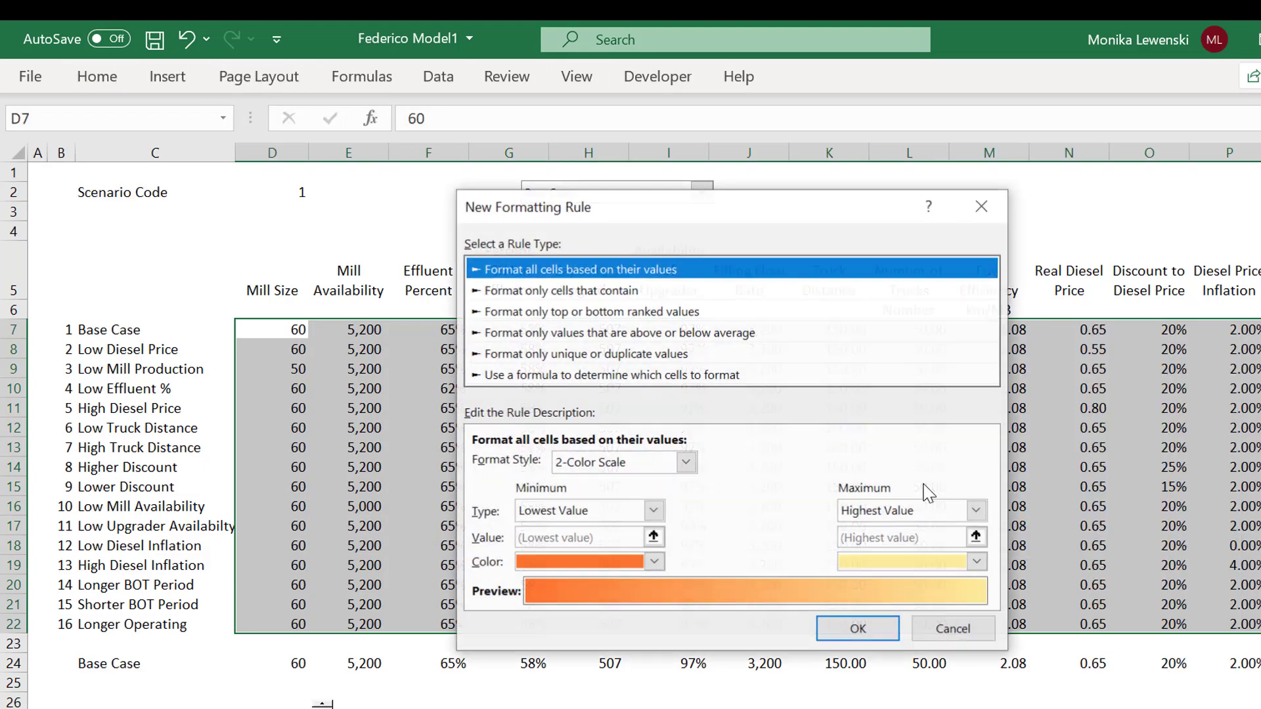
click(581, 376)
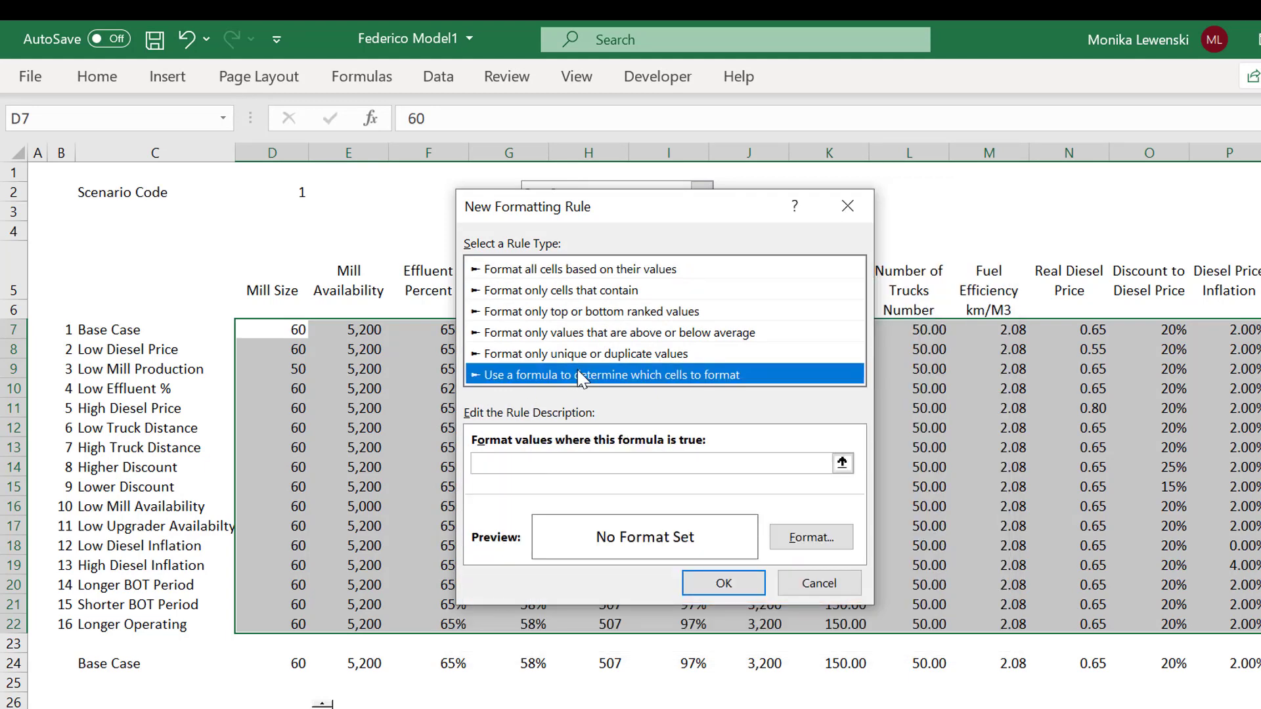
click(842, 462)
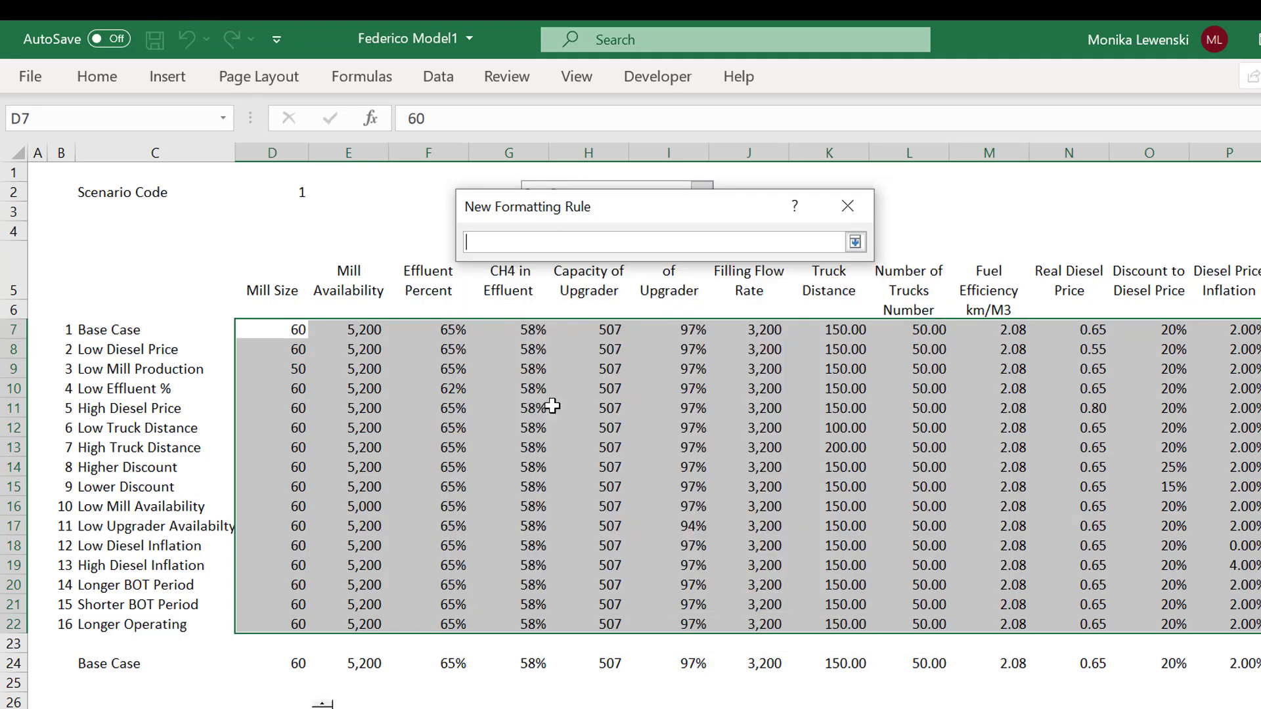
click(280, 337)
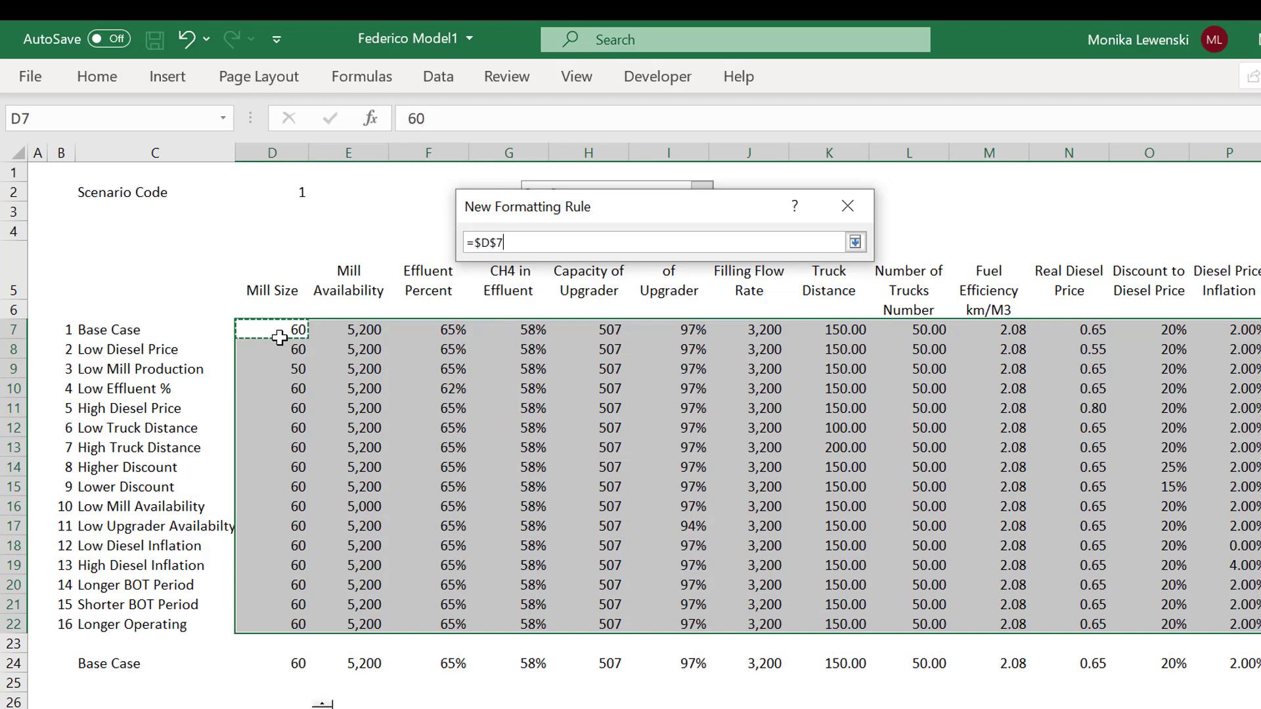
key(F4)
key(F4)
key(Return)
key(Return)
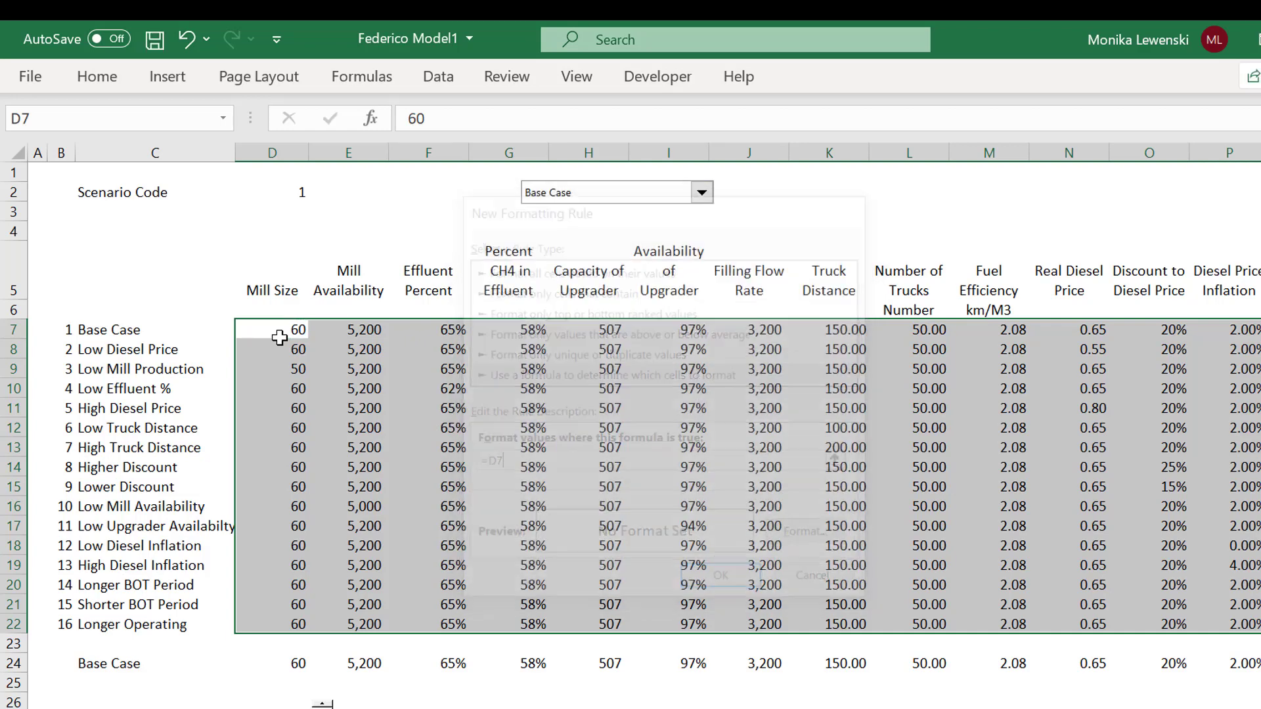
- Start a formula-based conditional formatting rule for all scenario inputs from D8 across and down to row 22, excluding the Base Case row
click(280, 339)
key(ctrl+shift+Right)
key(ctrl+shift+Down)
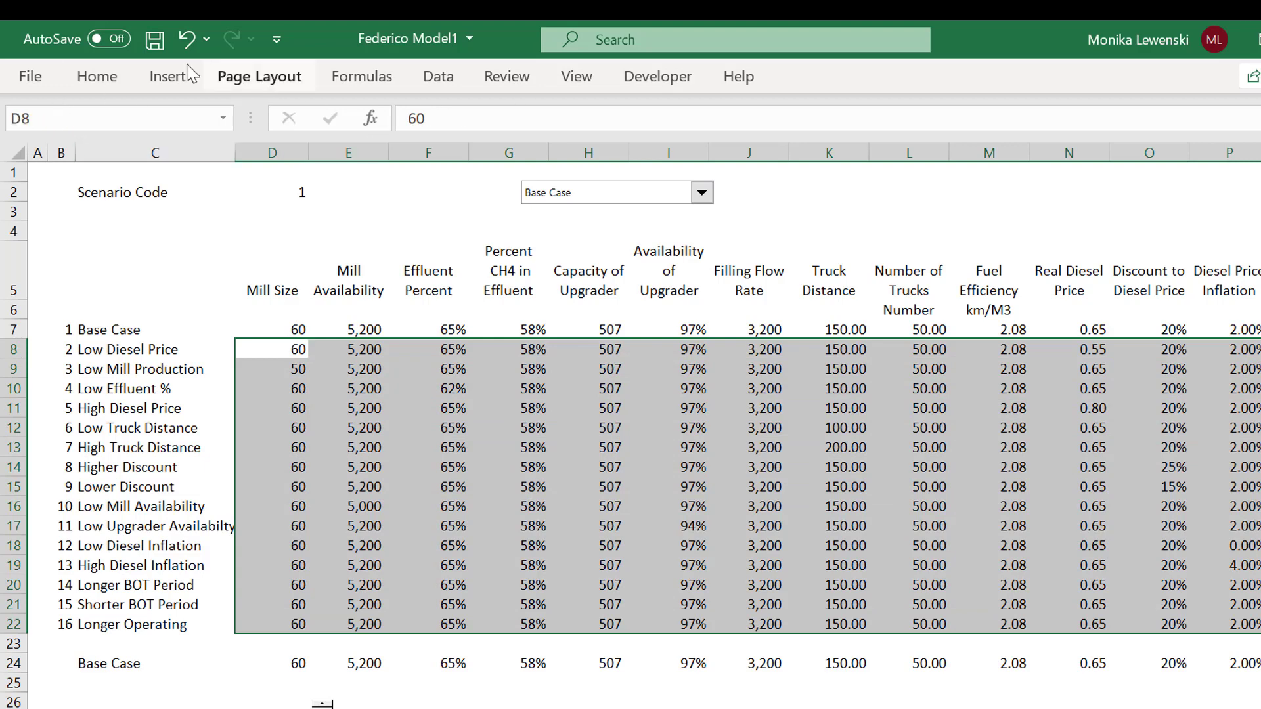
click(97, 77)
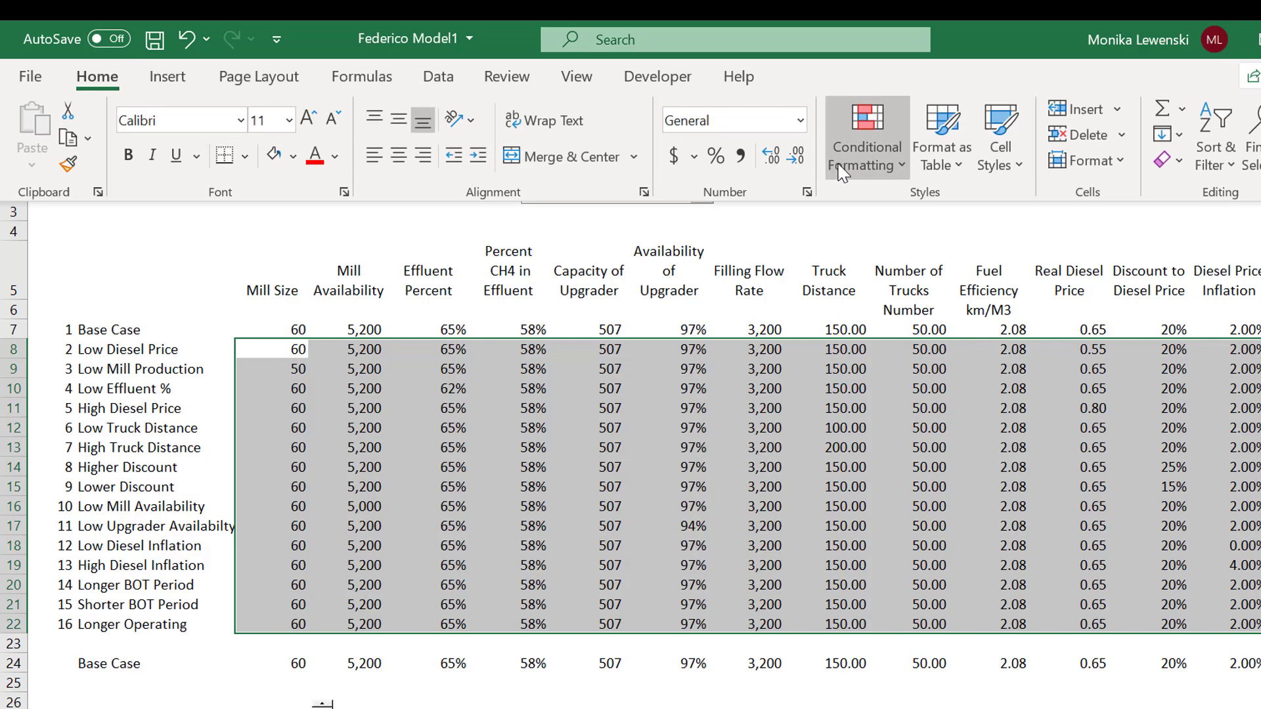
click(841, 170)
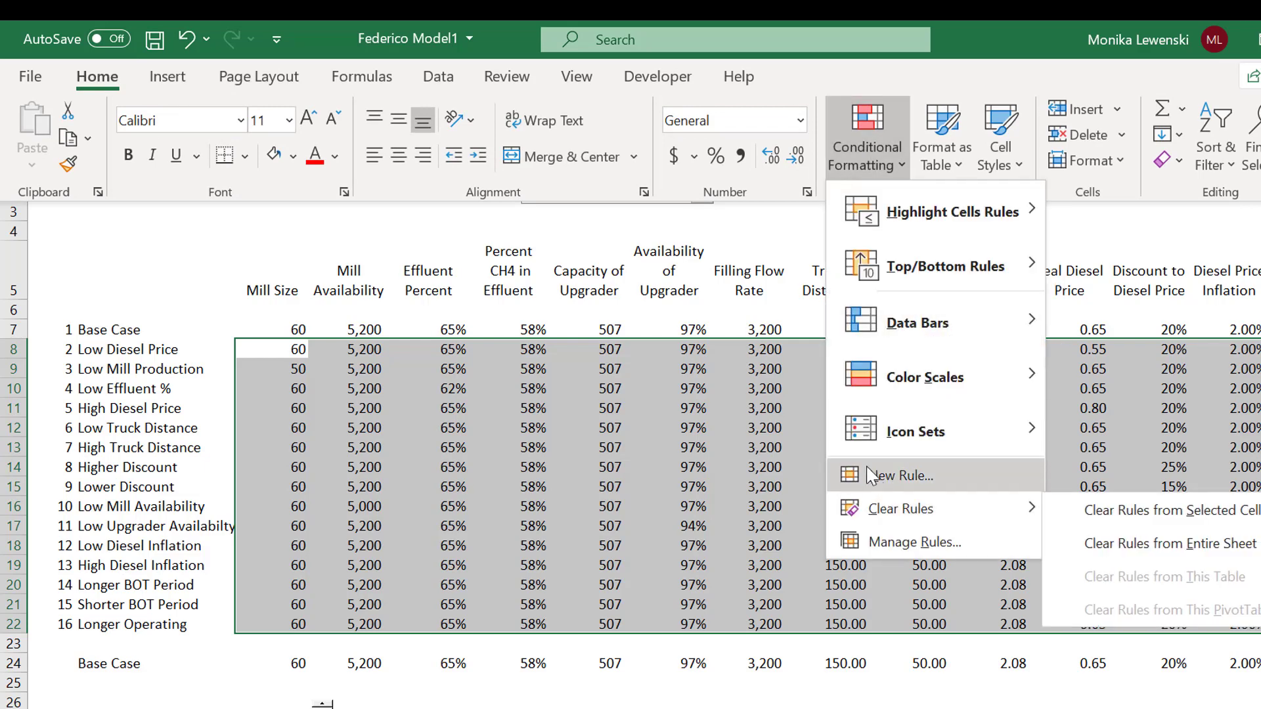
click(851, 476)
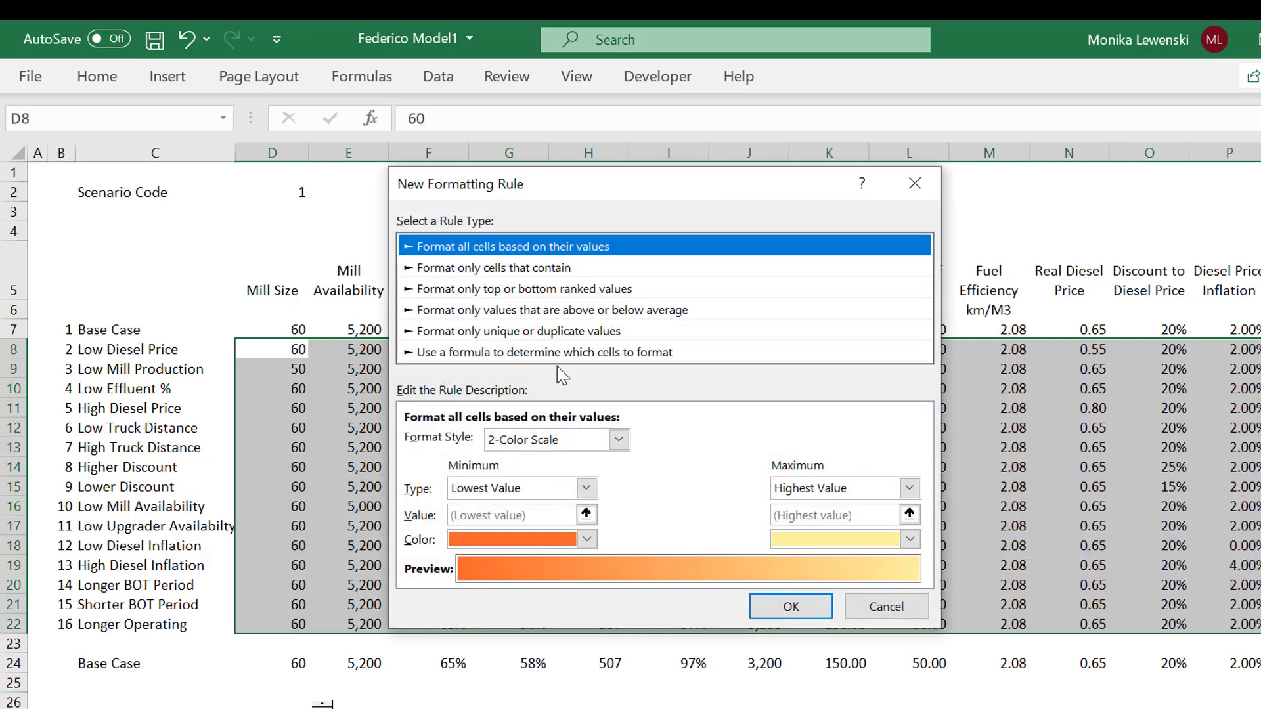
click(555, 353)
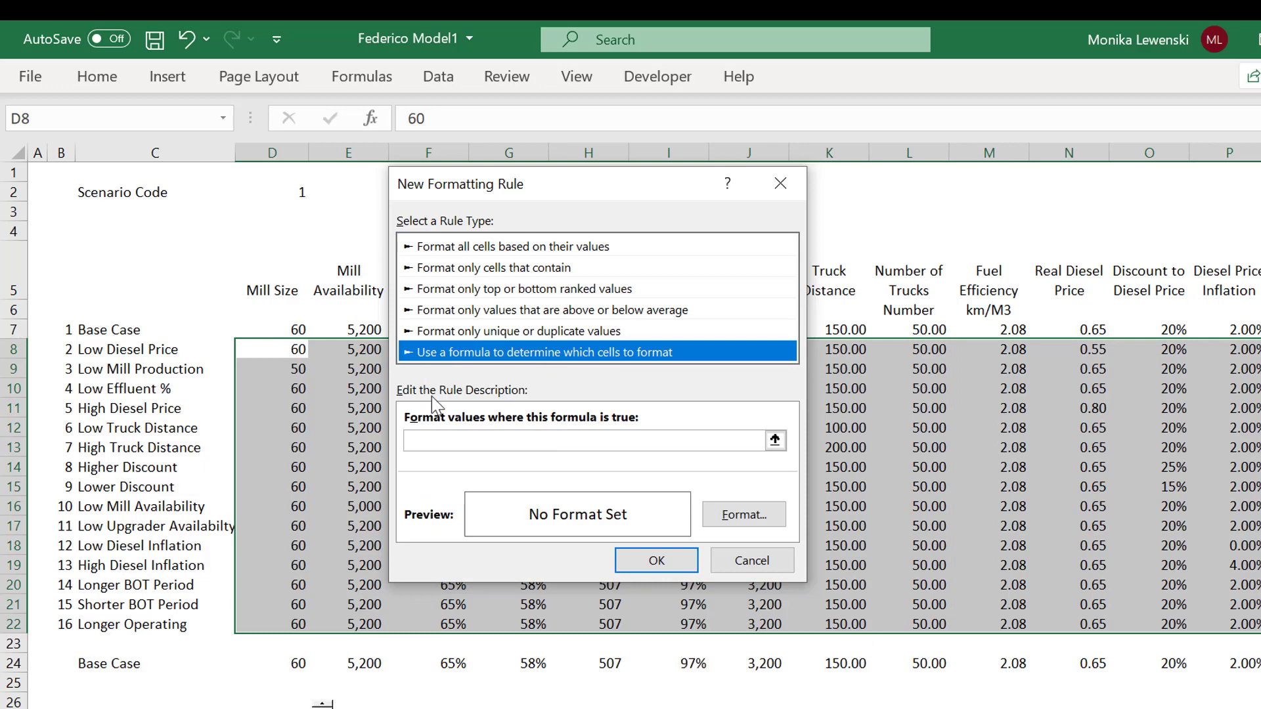
- Enter =D8<>D$7 as the rule's formula so each input is compared with the Base Case value in its column
click(775, 440)
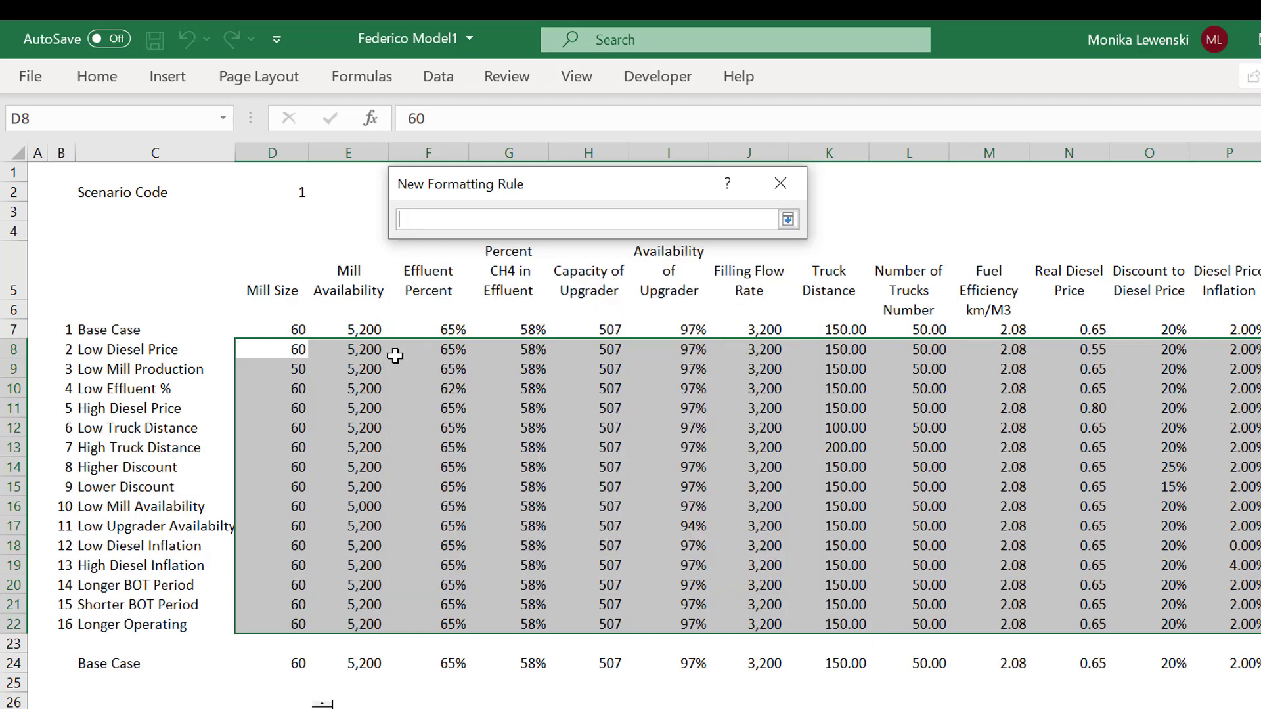
click(293, 348)
key(F4)
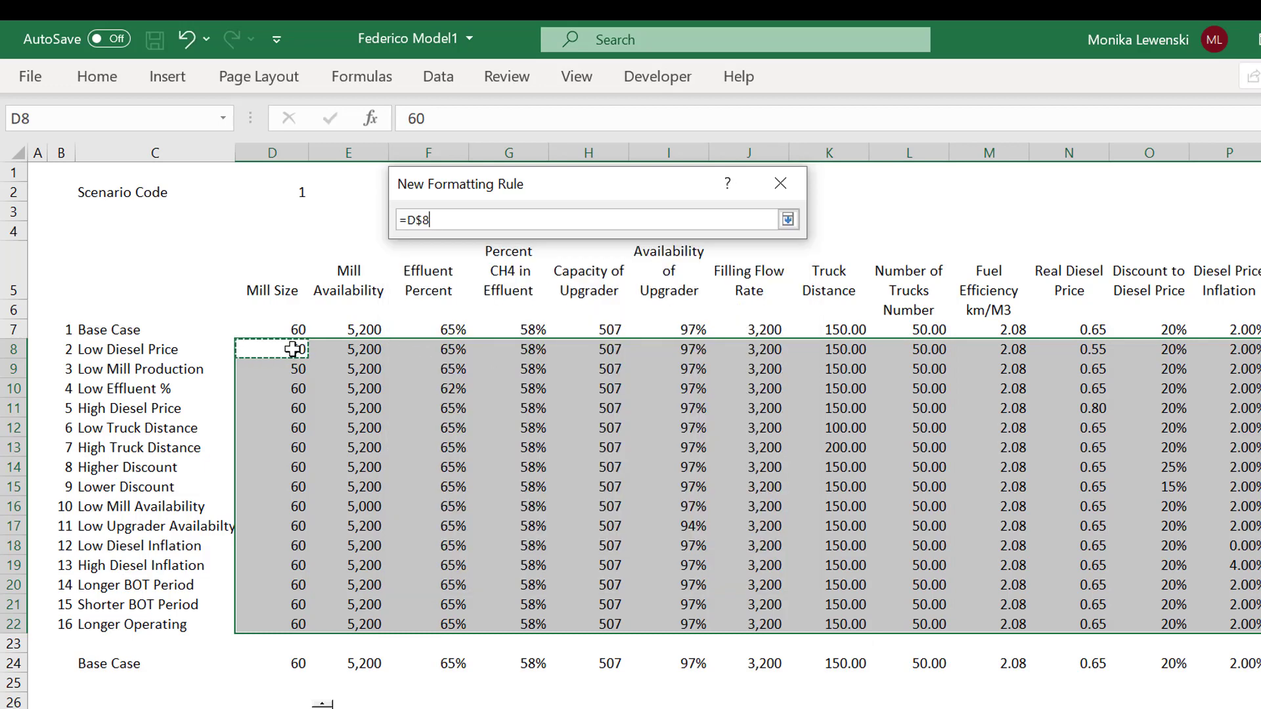
key(F4)
key(F4)
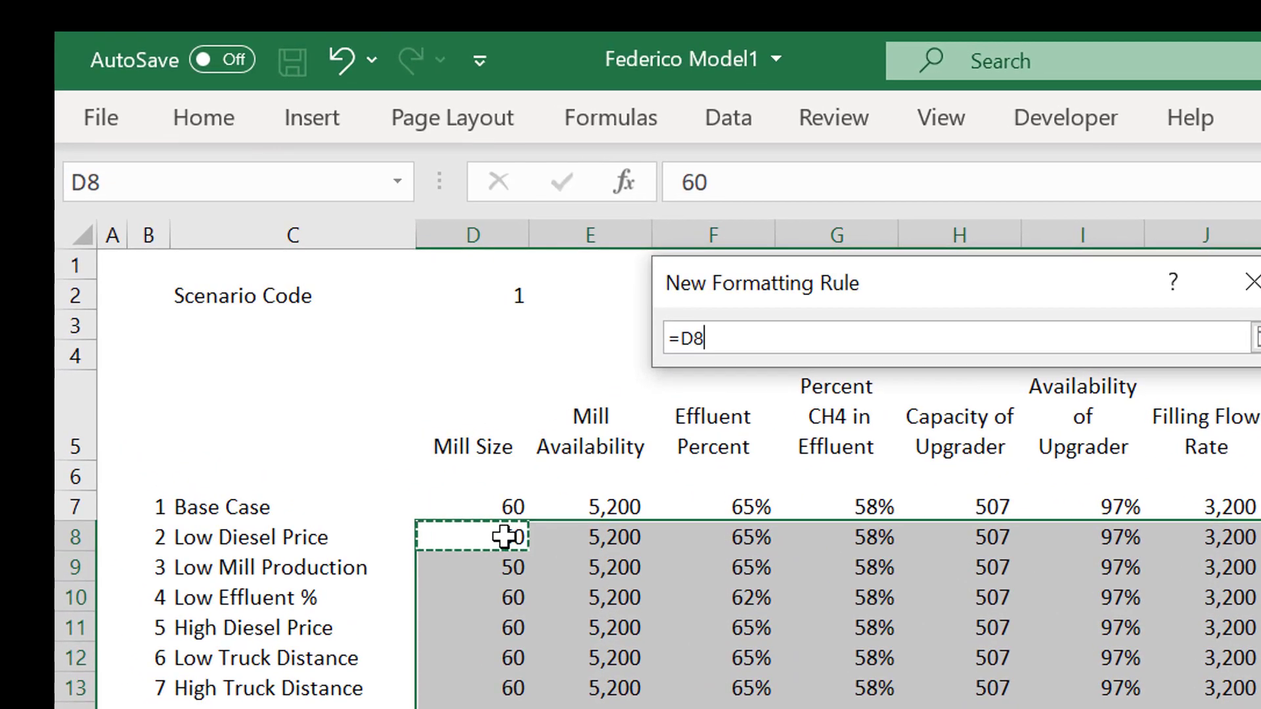
text(<>)
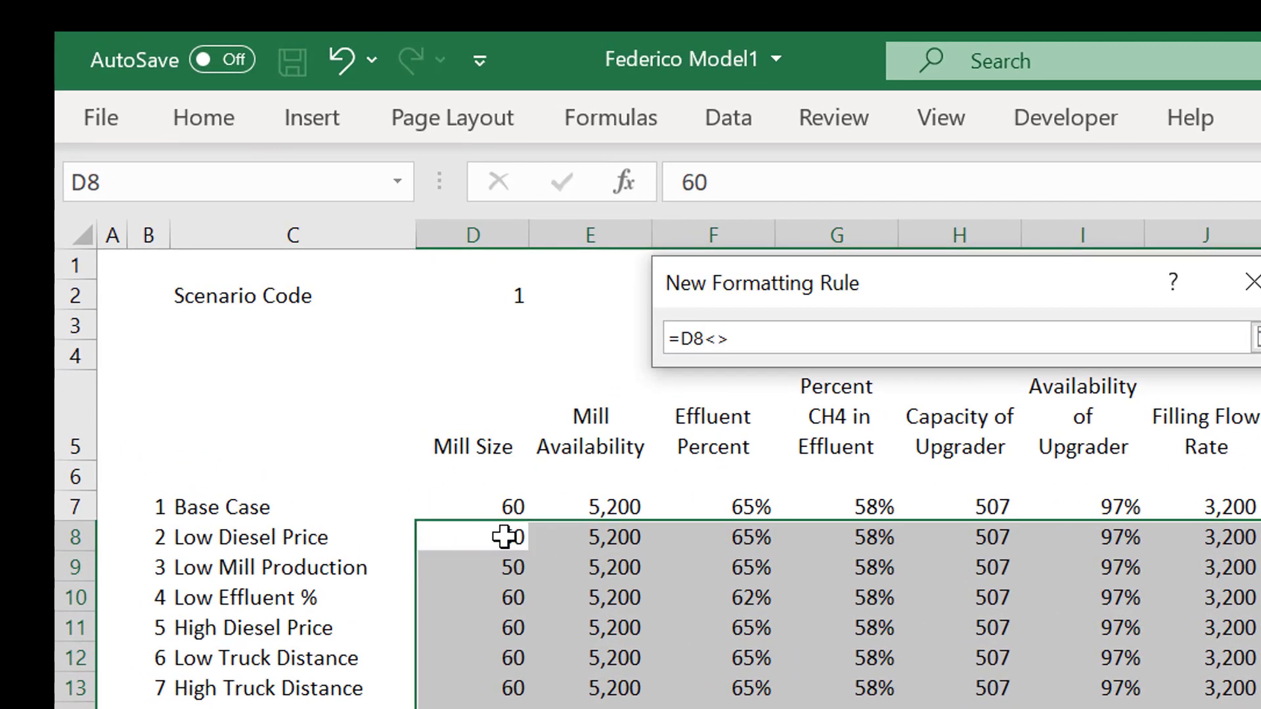
click(479, 503)
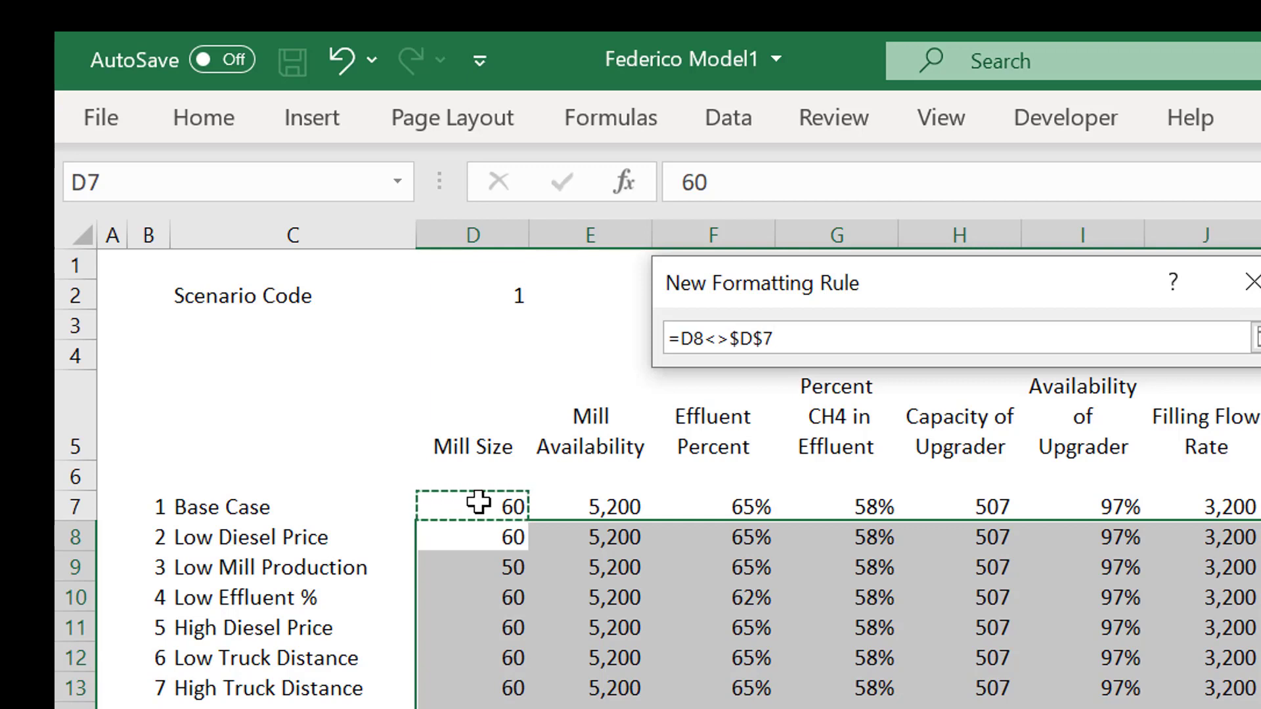
key(F4)
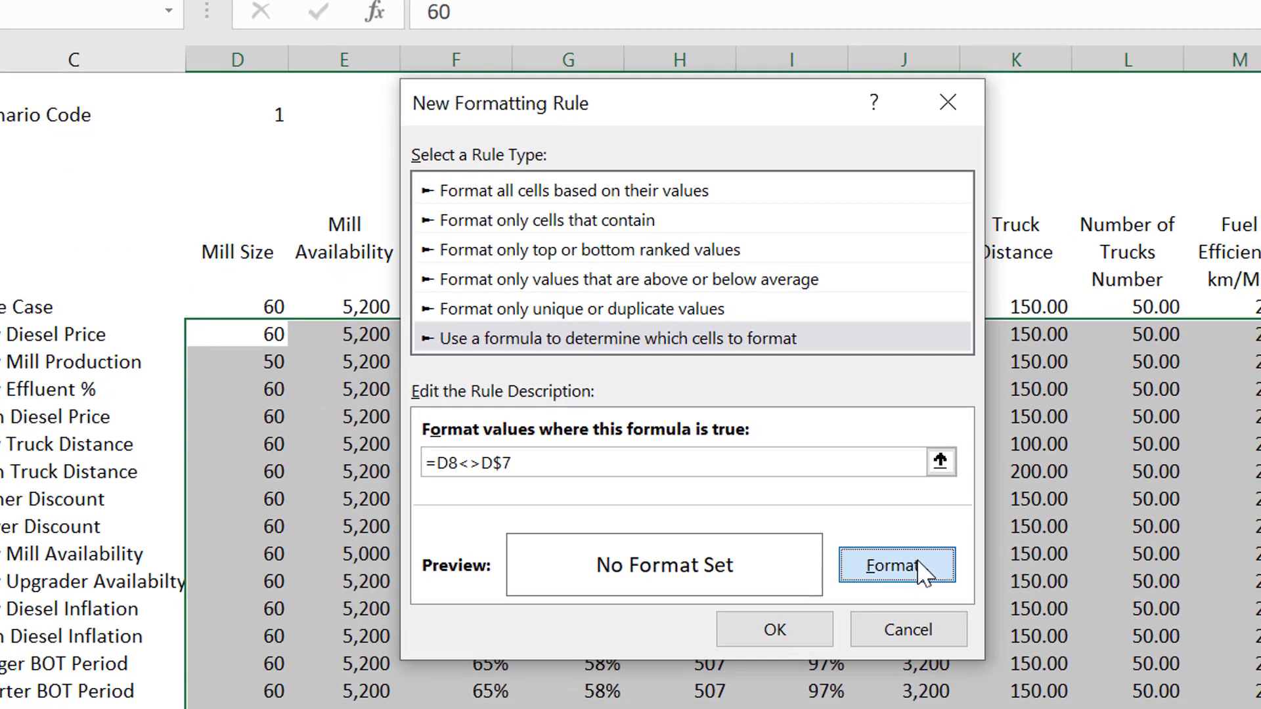
- Give the conditional formatting rule a pale blue fill and apply it to the scenario inputs
click(953, 594)
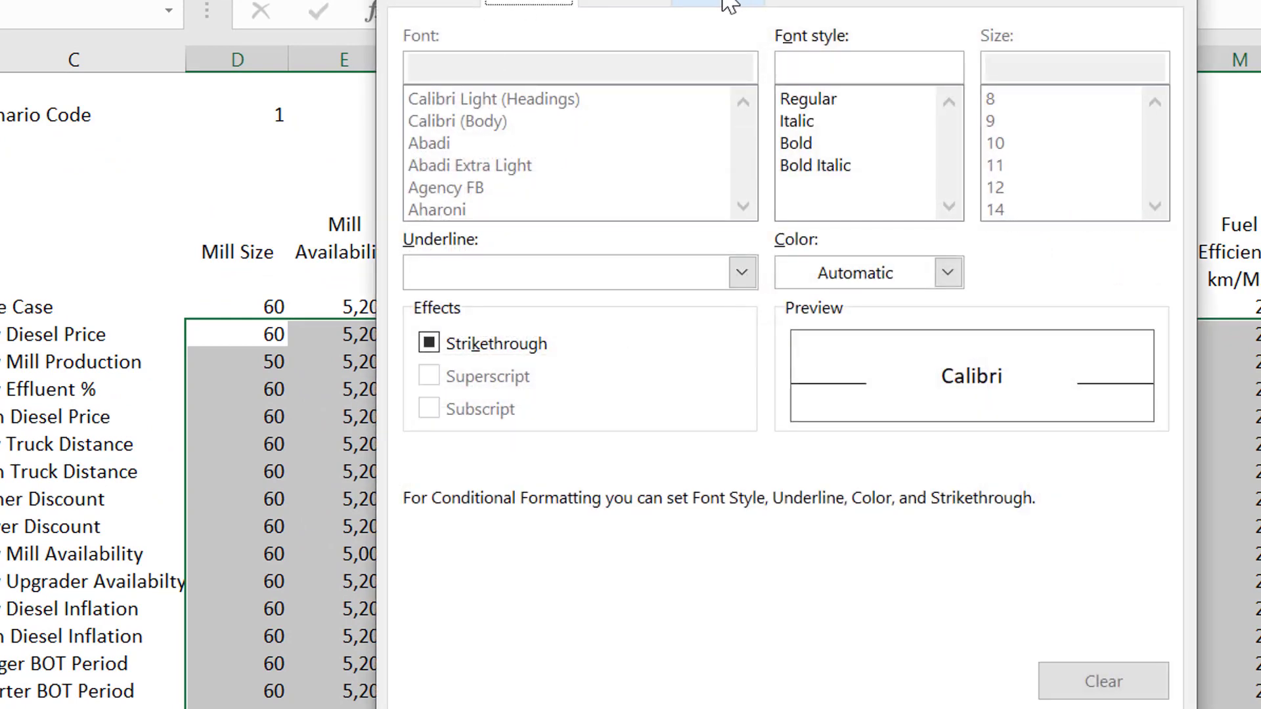
click(687, 3)
click(431, 142)
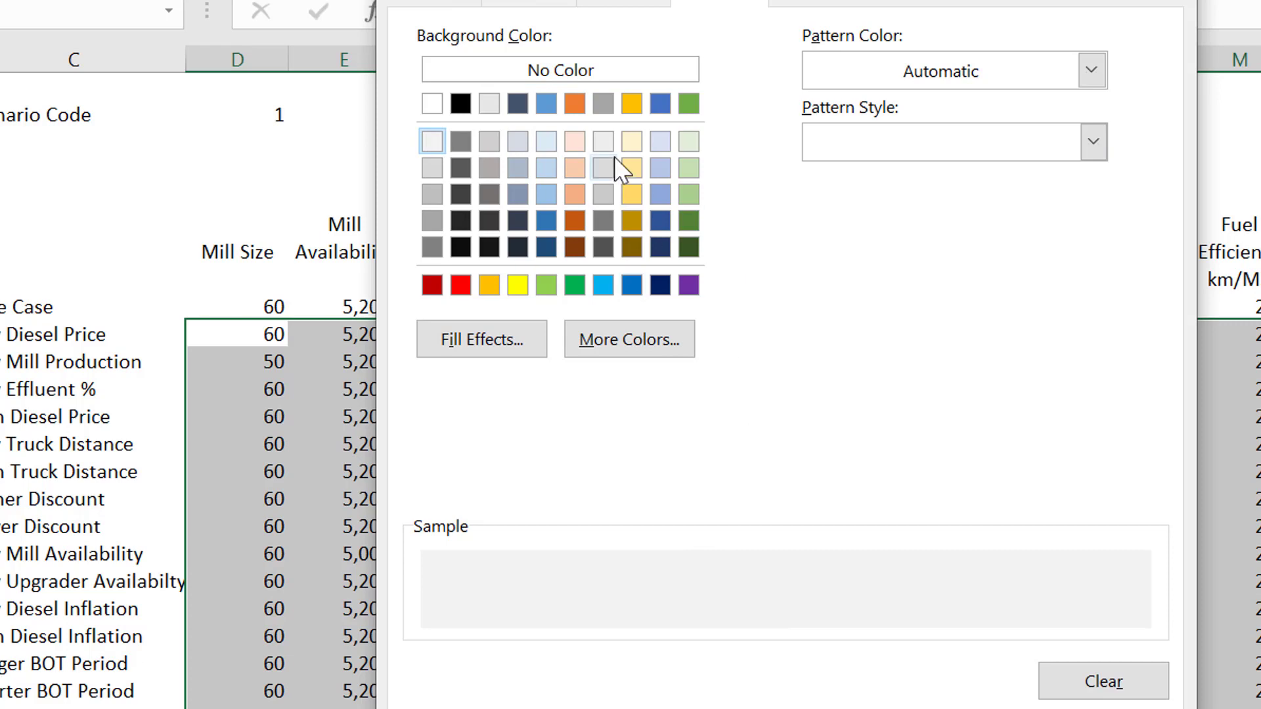
click(662, 143)
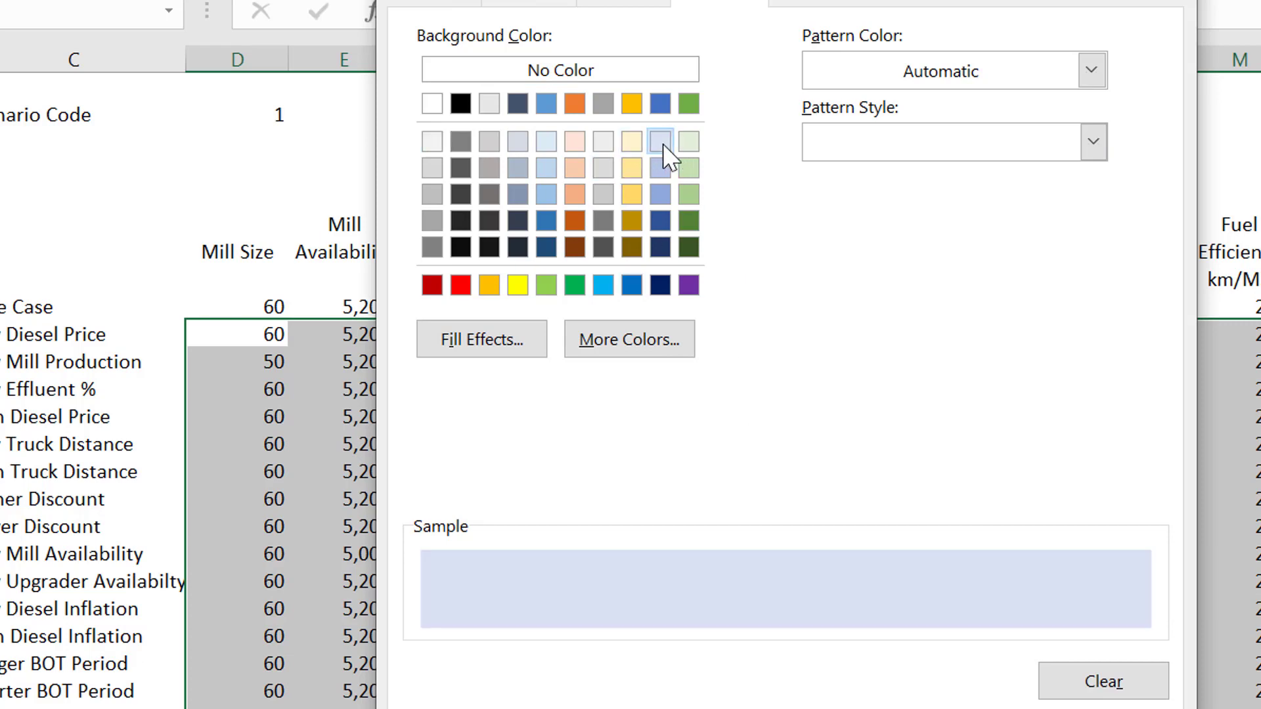
key(Return)
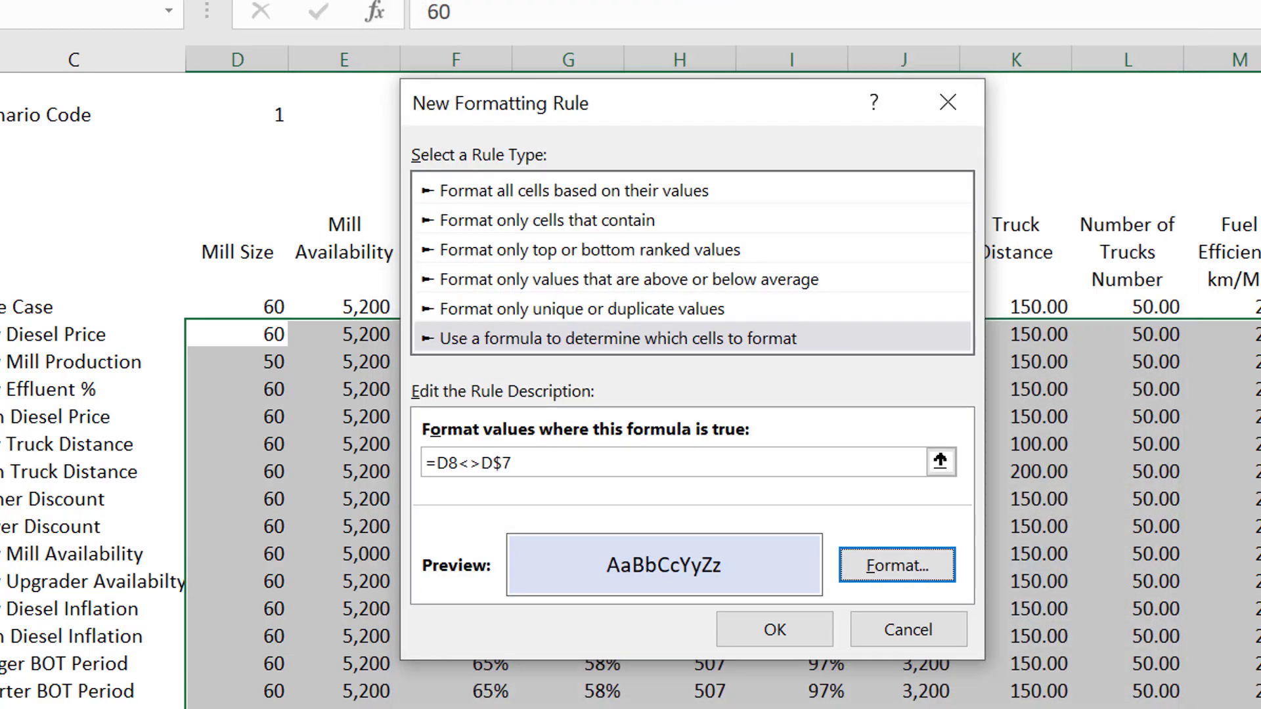
click(766, 628)
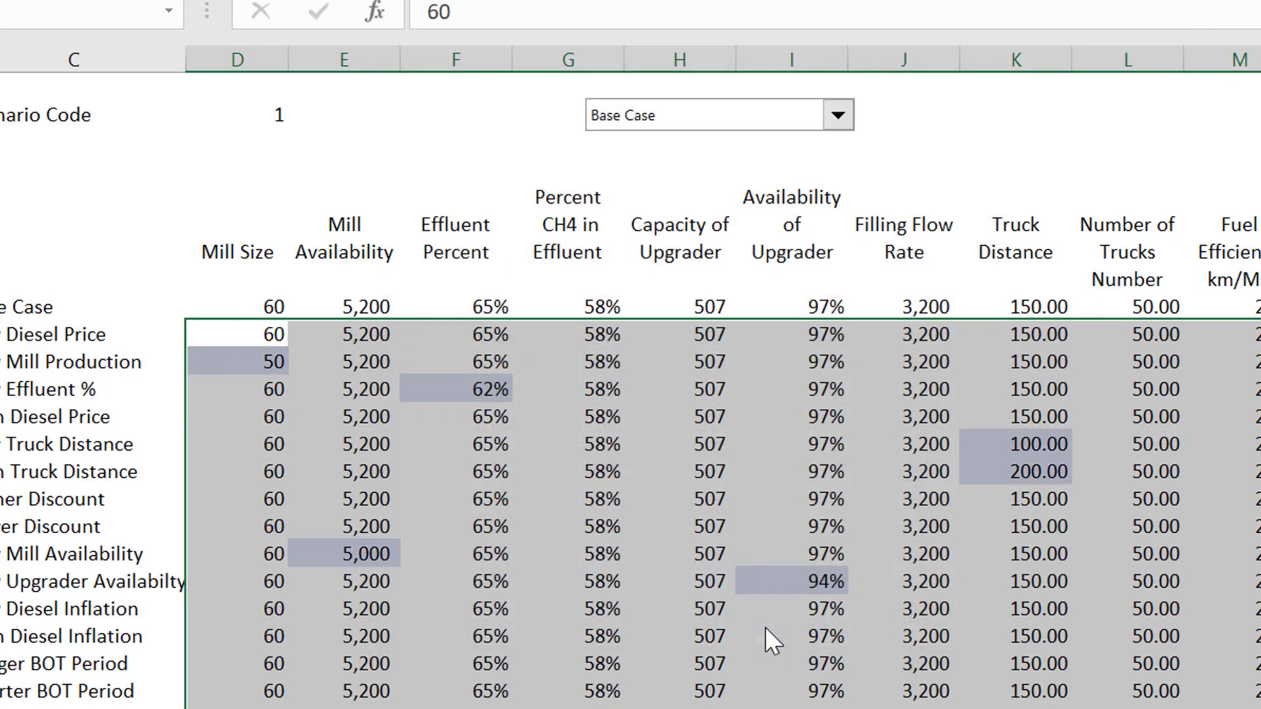
click(619, 656)
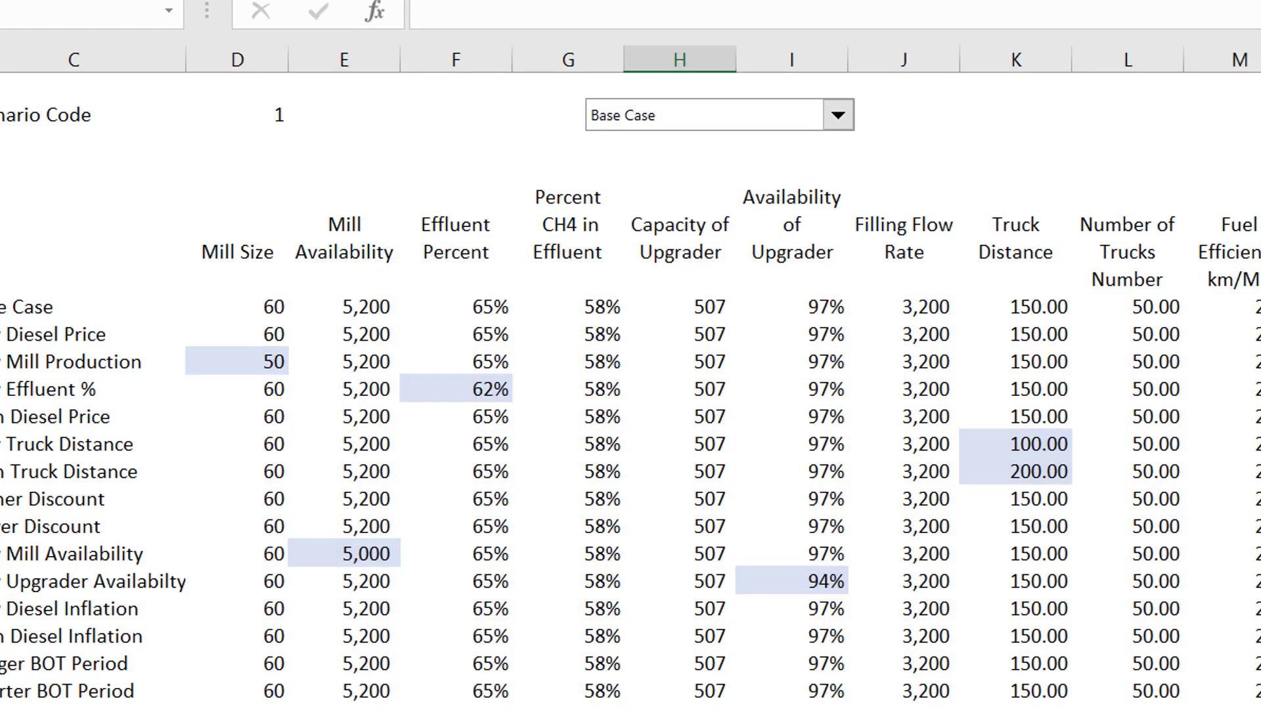
- Review the scenario table to see which inputs are highlighted as differing from the Base Case
key(Up)
key(Up)
key(Up)
key(Up)
key(Up)
key(Up)
key(Up)
key(Up)
key(Up)
key(Up)
key(Up)
key(Up)
key(Up)
key(Up)
key(Left)
key(Left)
key(Left)
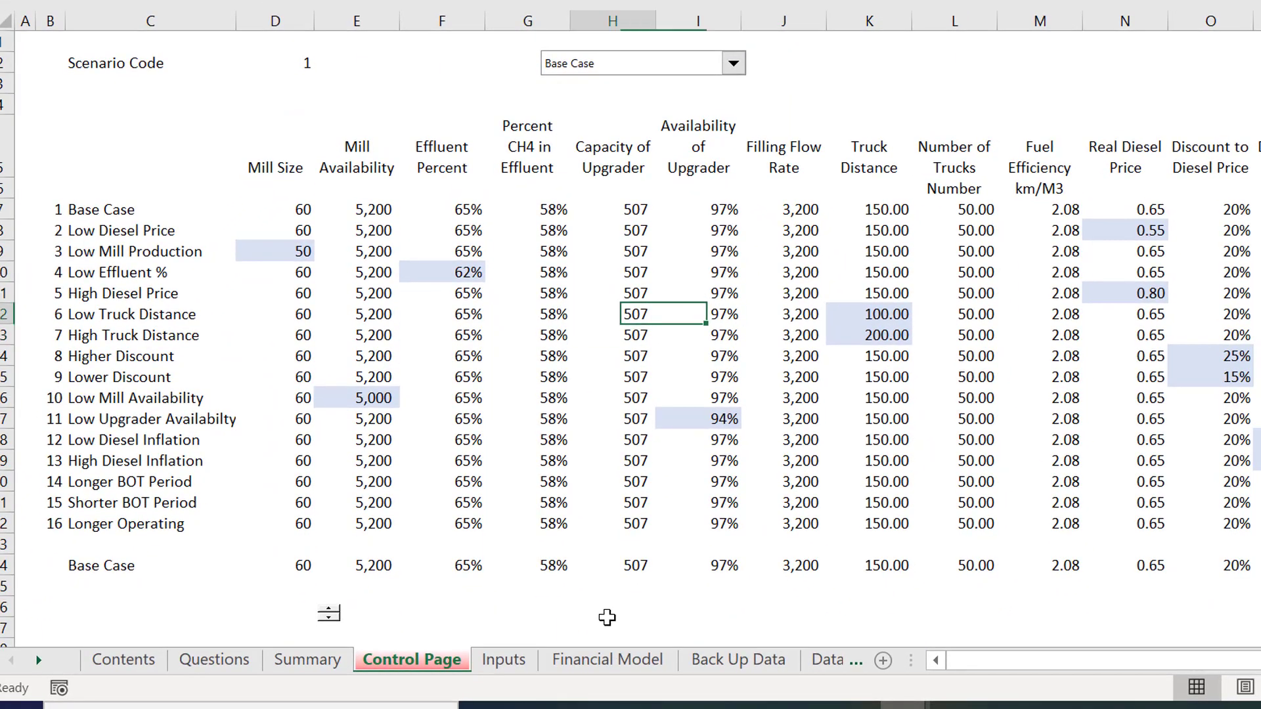
key(Up)
key(Up)
key(Left)
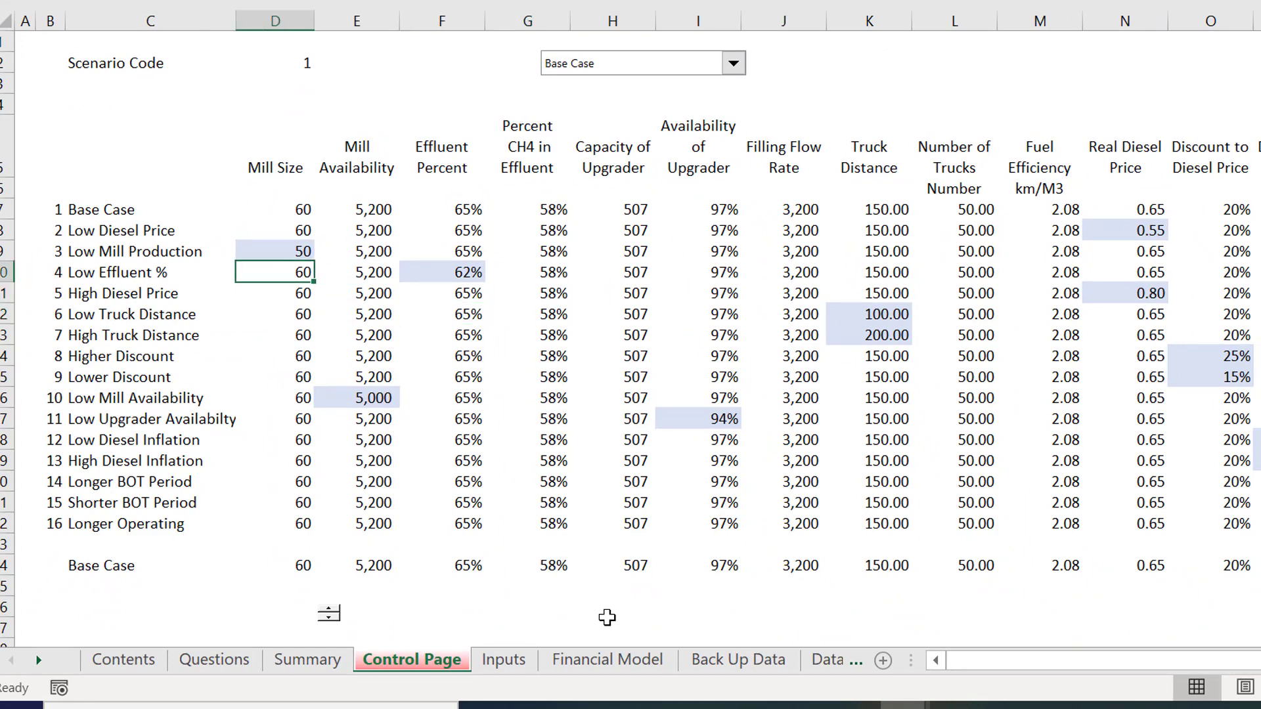
key(Down)
key(Down)
key(Right)
key(Right)
key(Right)
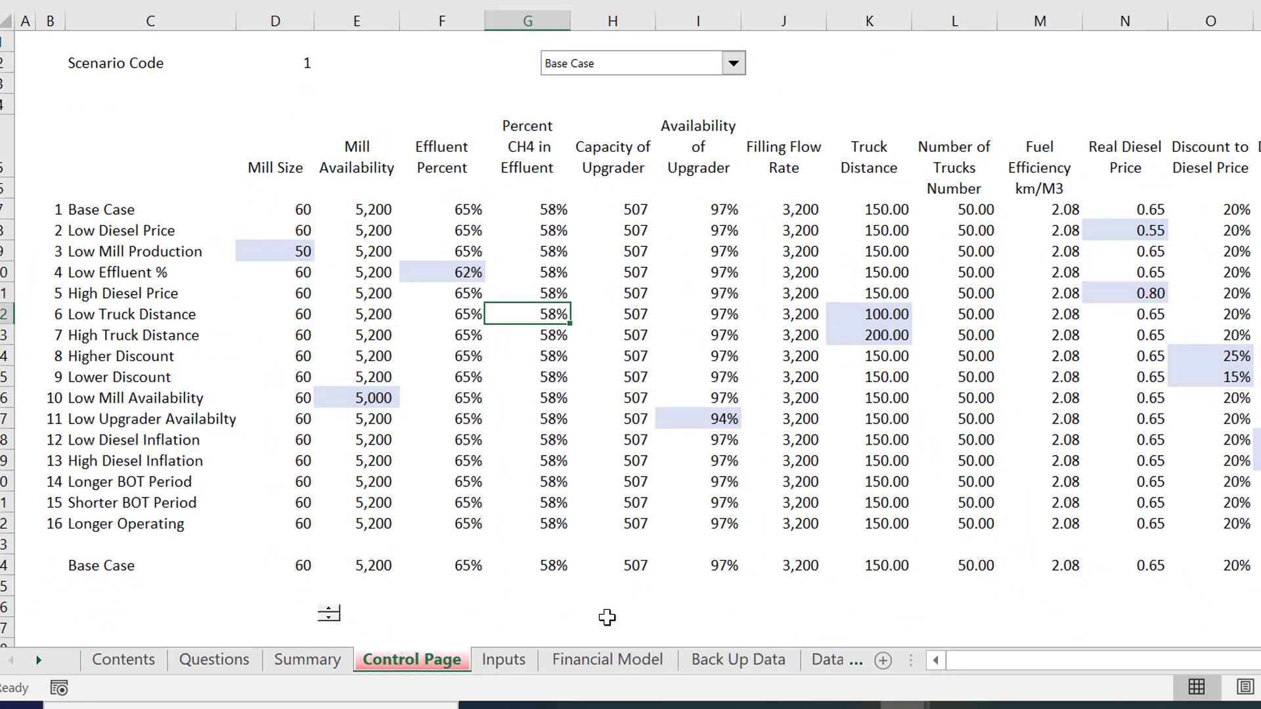
key(Left)
key(Left)
key(Left)
key(Left)
key(Left)
key(Left)
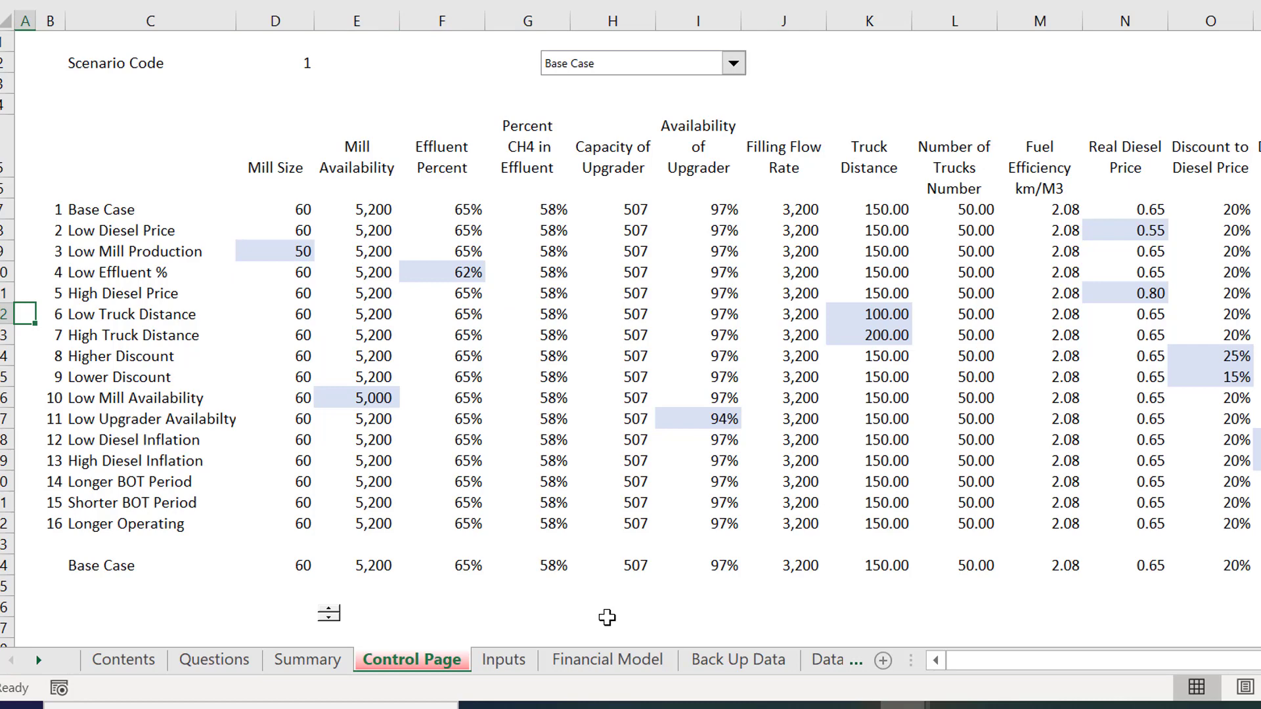
key(Down)
key(Down)
key(Down)
key(Down)
key(Down)
key(Down)
key(Down)
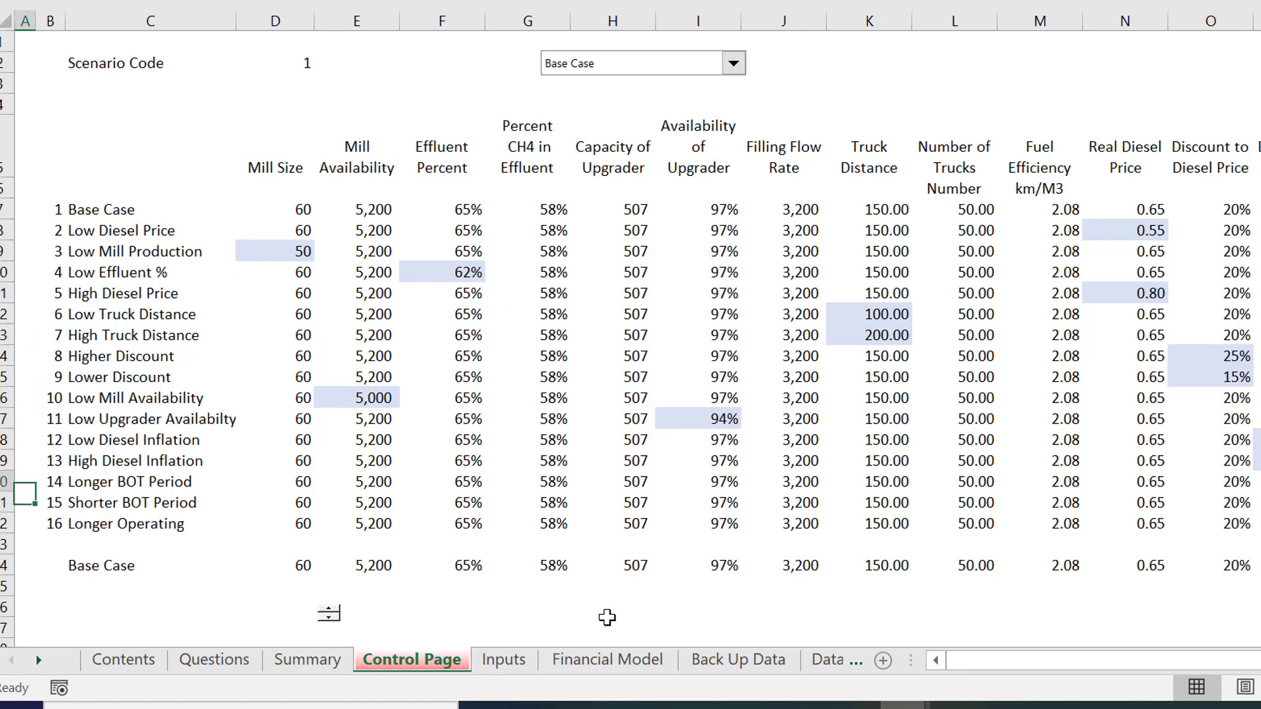
key(Up)
key(Up)
key(Up)
key(Up)
key(Up)
key(Up)
key(Up)
key(Up)
key(Up)
key(Up)
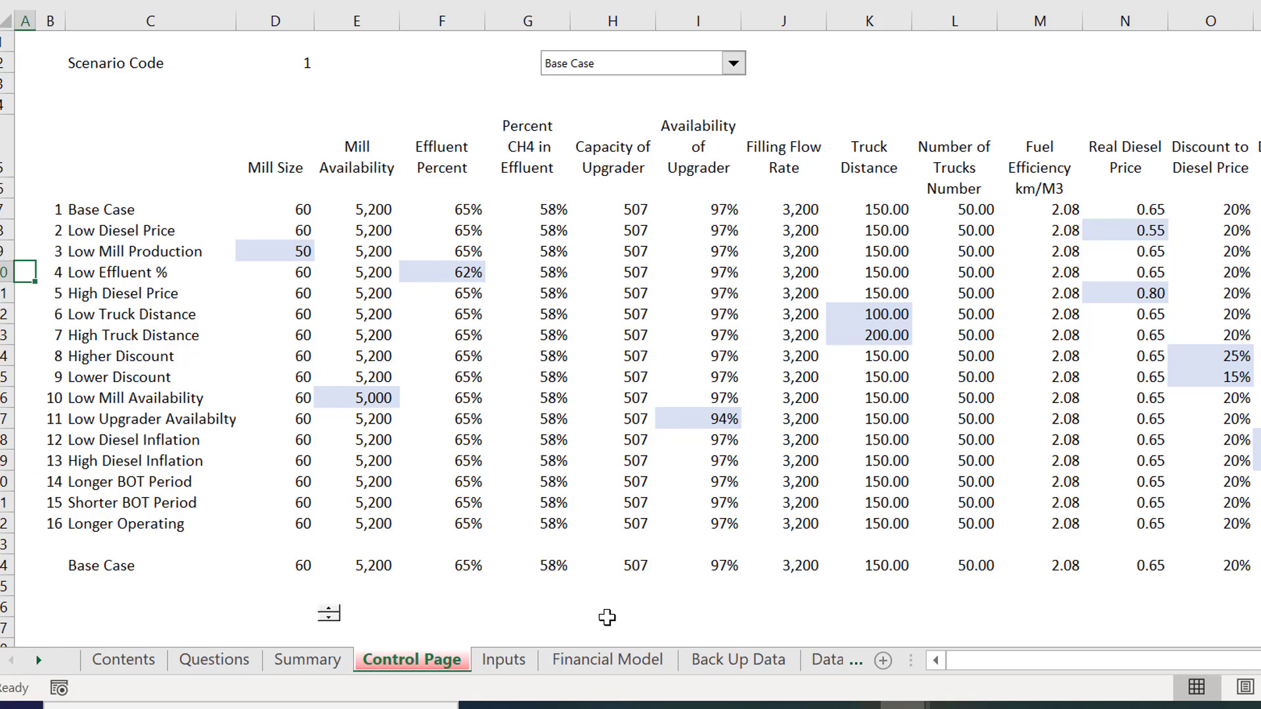
- Link the Mill Capacity input in F17 of the Inputs sheet to the live Mill Size in D24 of the Control Page
key(ctrl+Page_Down)
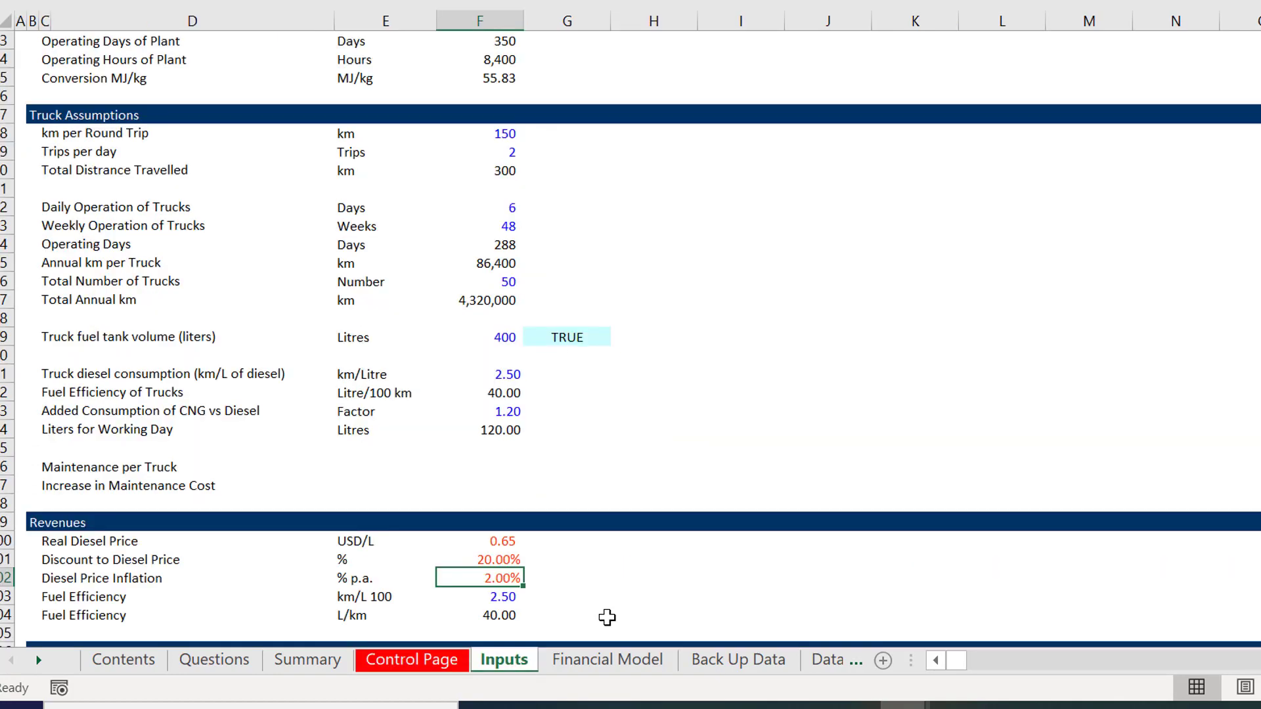
key(Page_Up)
key(Page_Up)
key(Page_Up)
key(Page_Up)
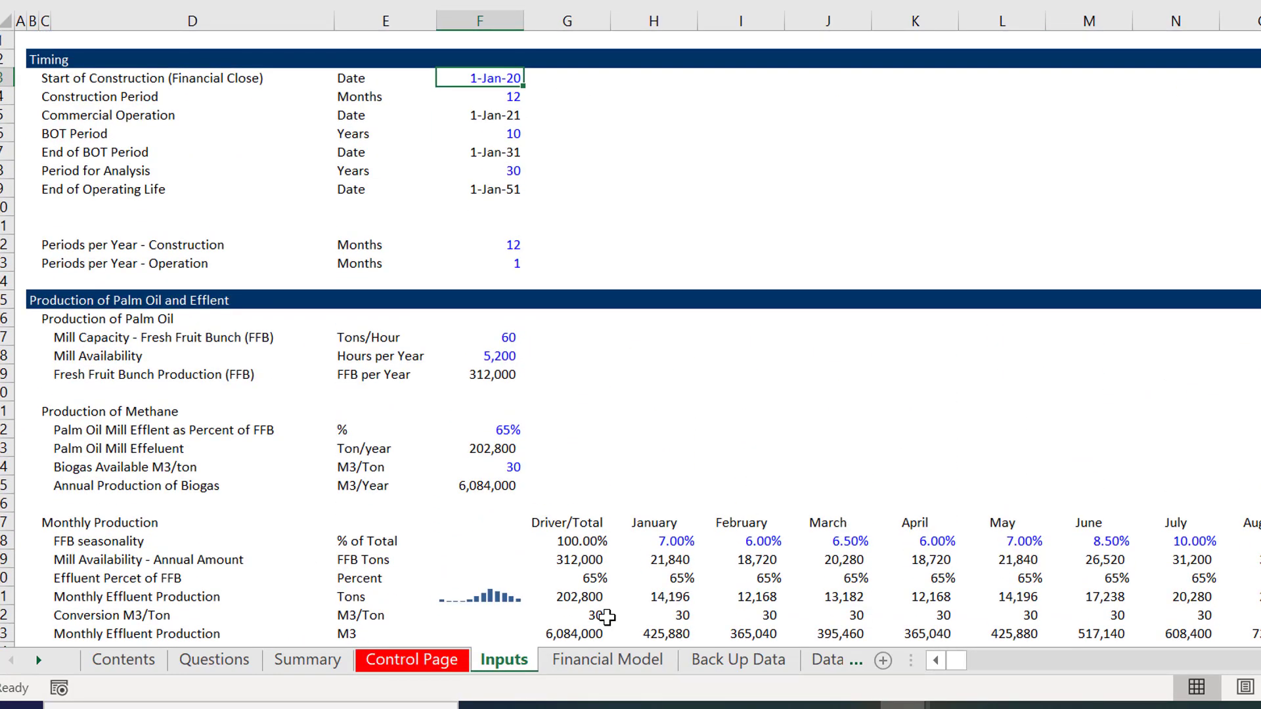
click(486, 359)
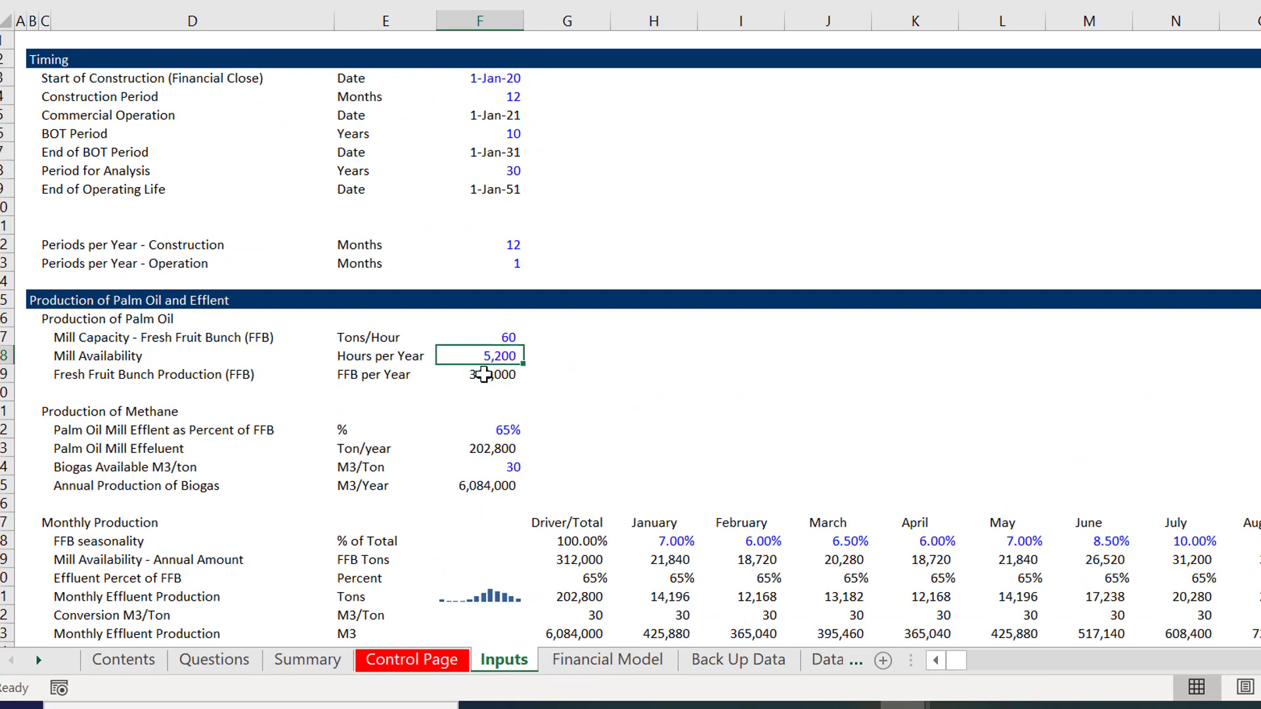
key(Up)
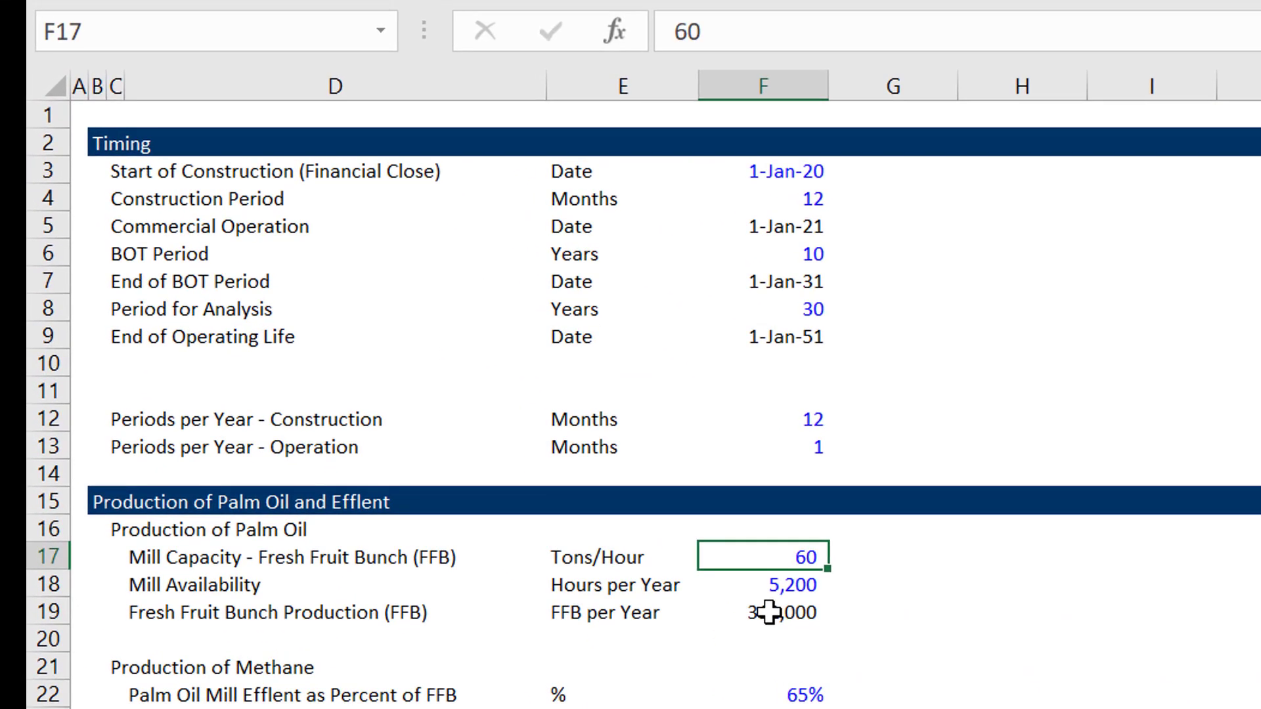
text(=)
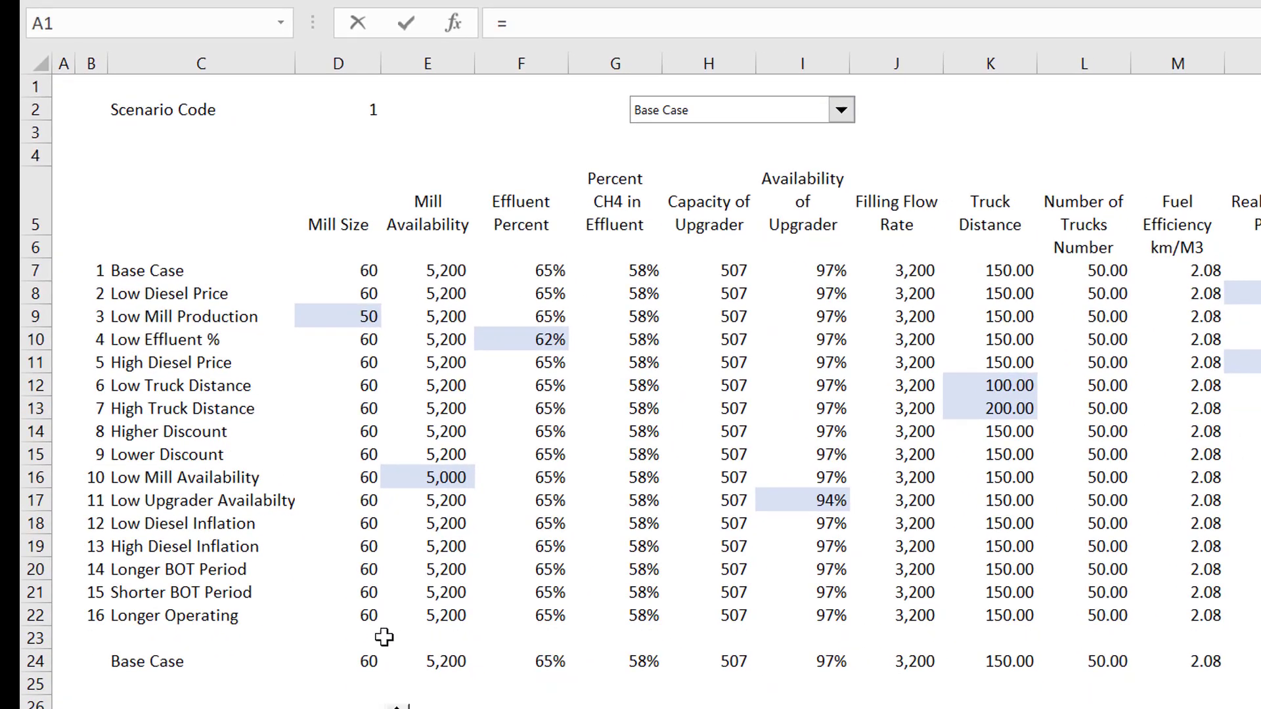
click(352, 684)
key(Up)
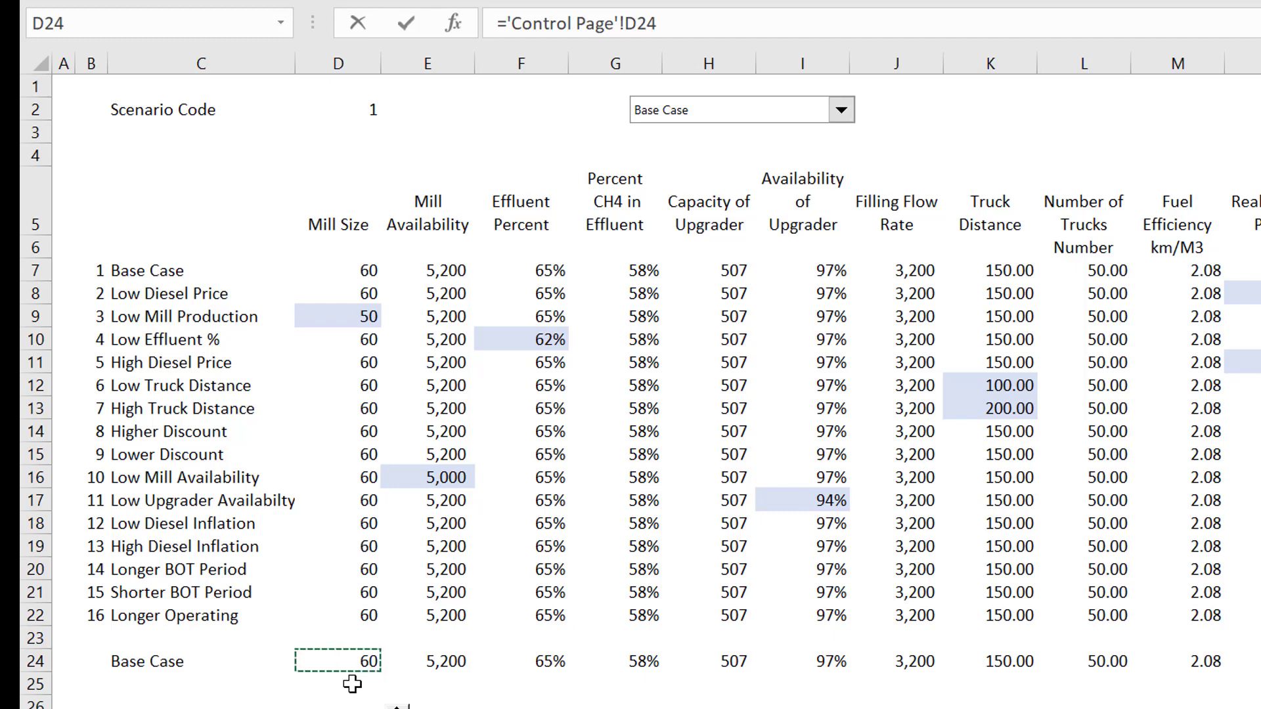
key(Escape)
- Copy the scenario drop-down from the Control Page and paste it onto the Summary sheet at N2
key(ctrl+Page_Down)
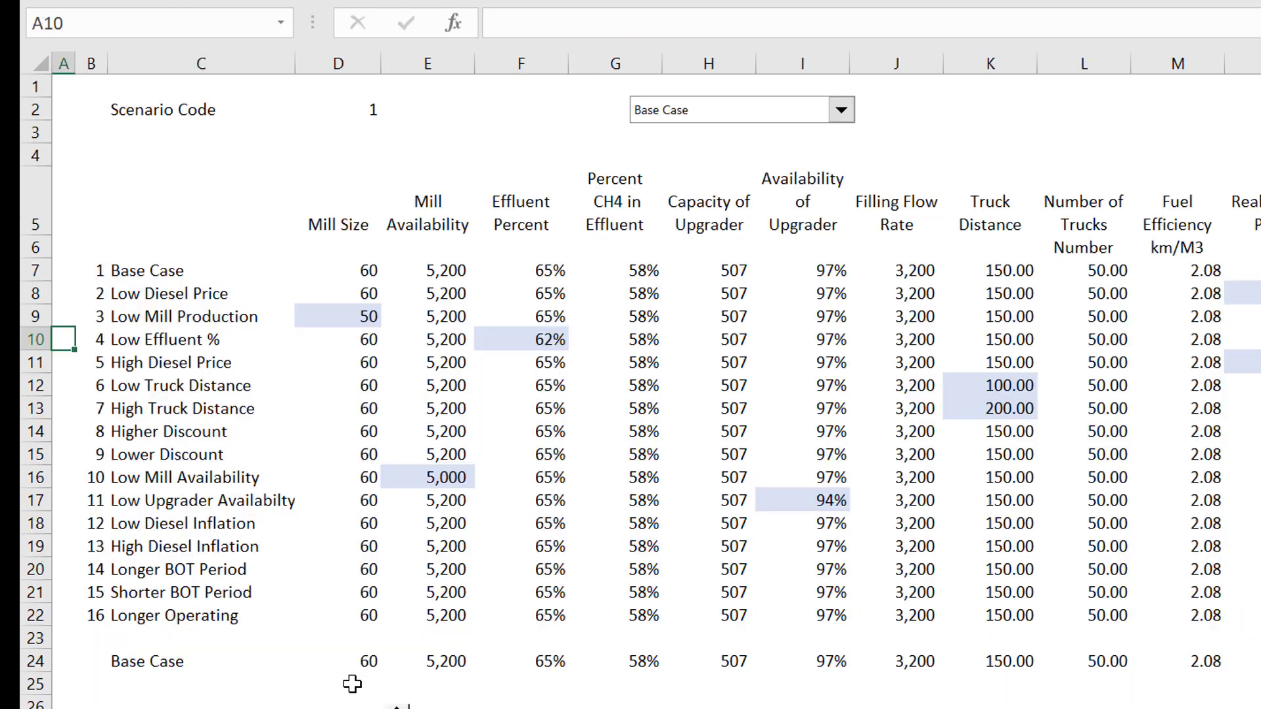
key(ctrl+Page_Down)
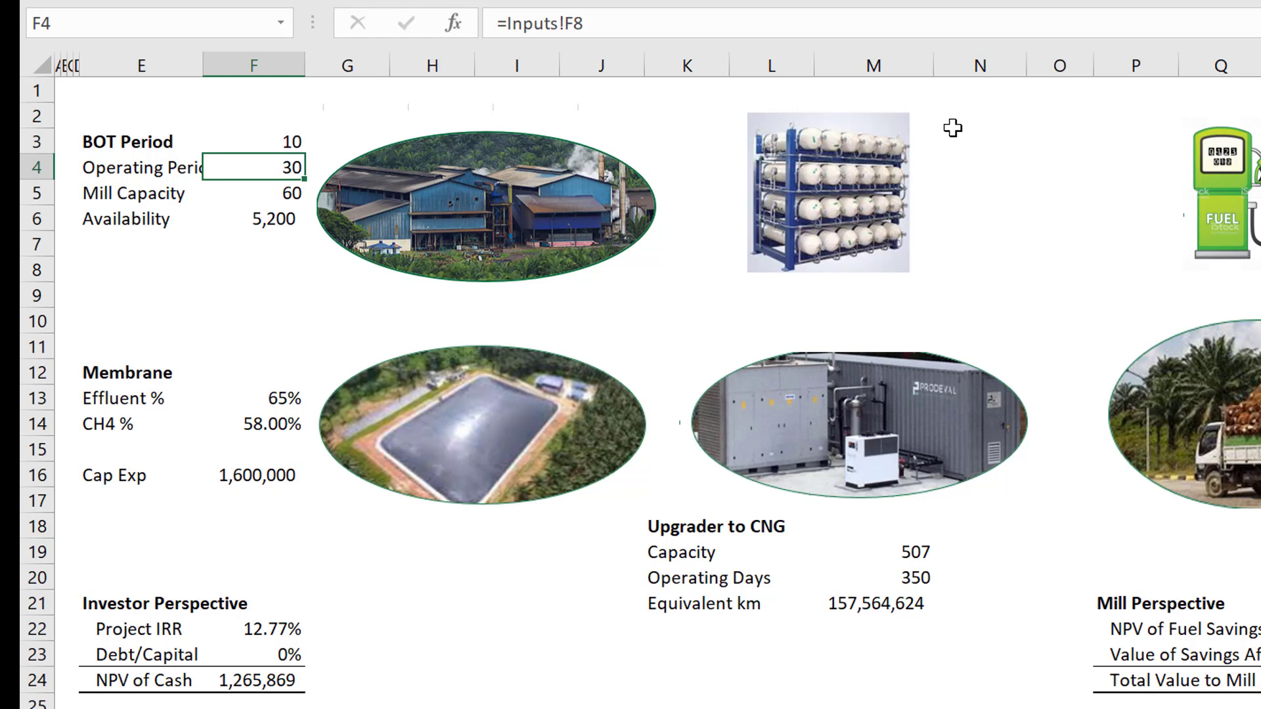
key(ctrl+Page_Up)
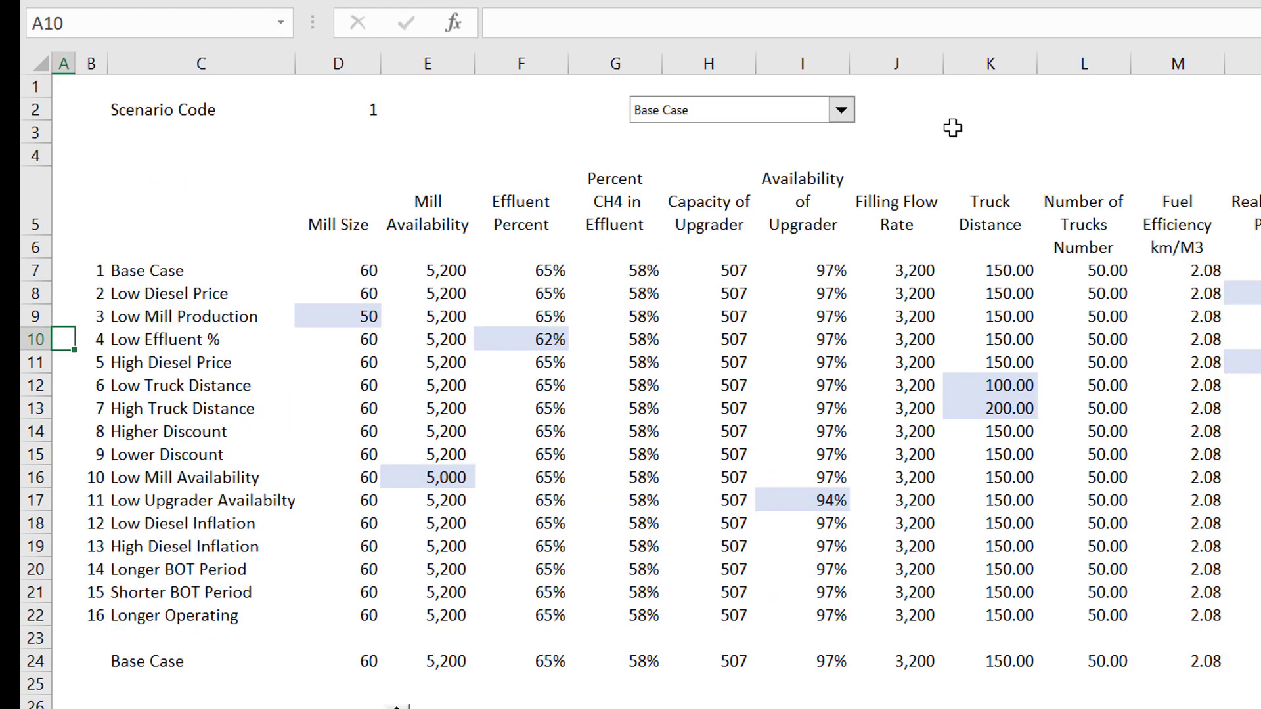
right_click(811, 107)
click(874, 160)
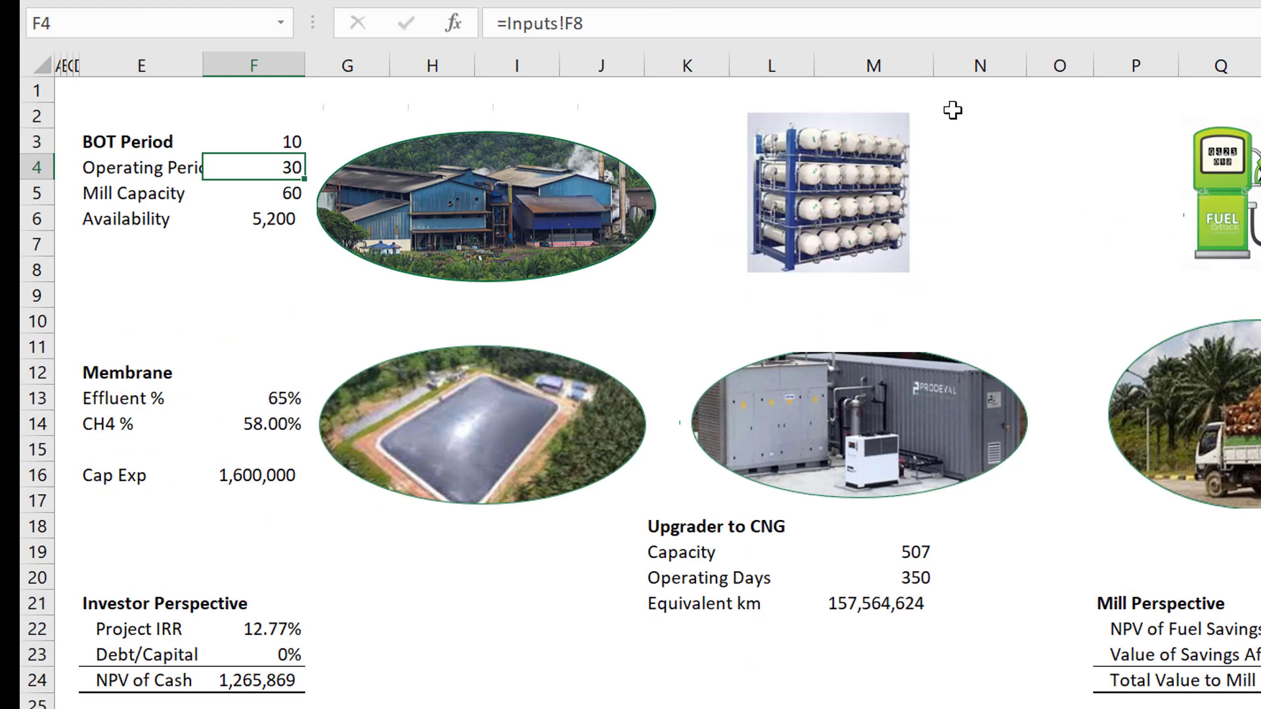
click(974, 125)
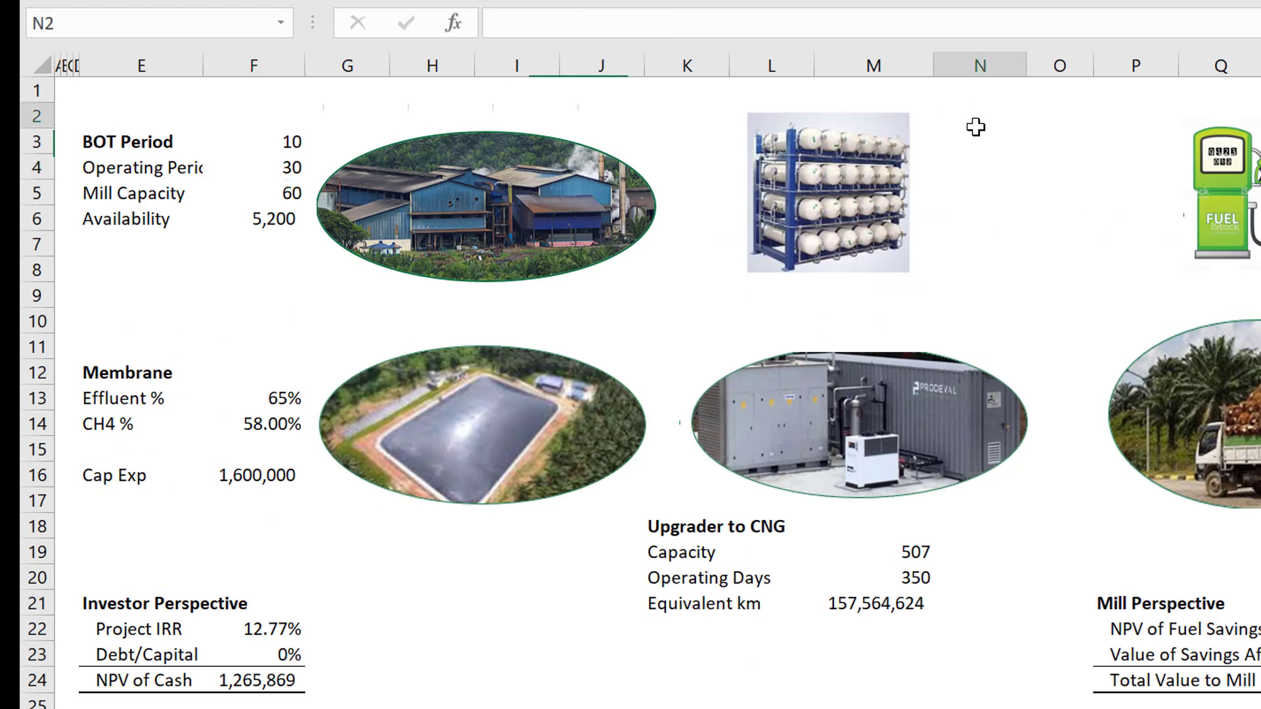
key(ctrl+v)
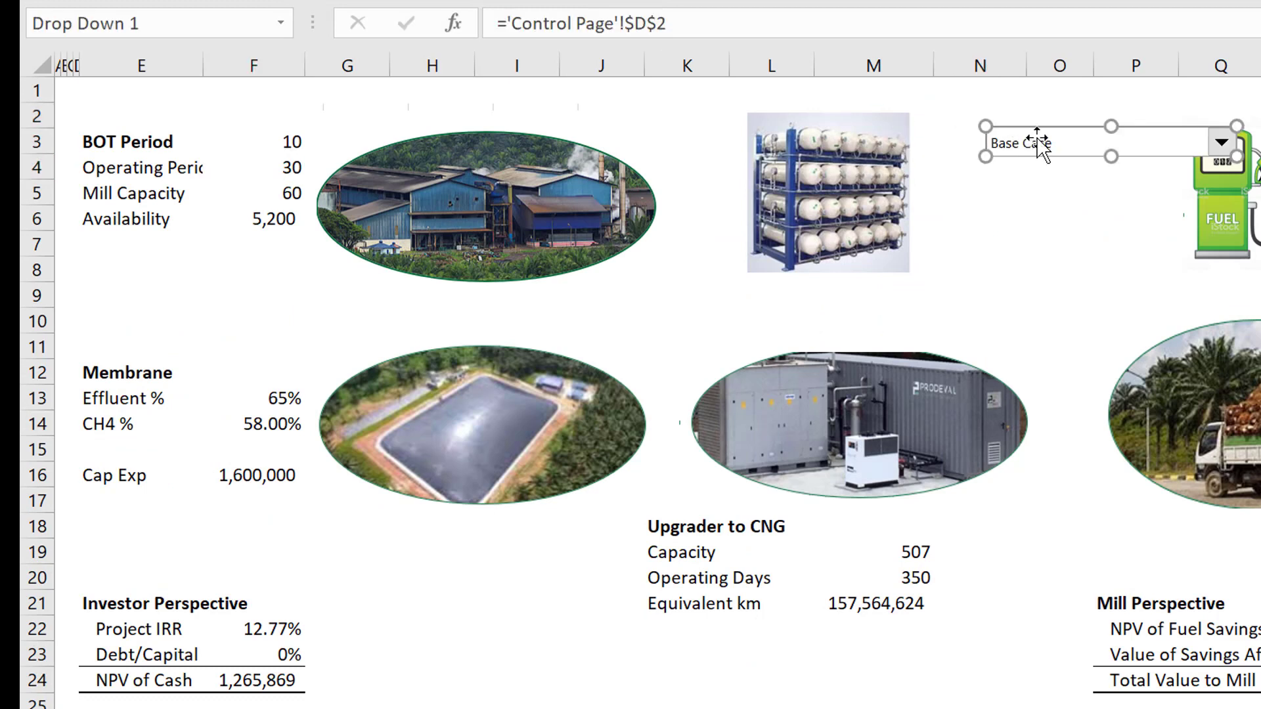
- Delete the gas cylinder picture on the Summary sheet and place the scenario drop-down in its space near row 3, across columns L to N
drag(1025, 138, 865, 155)
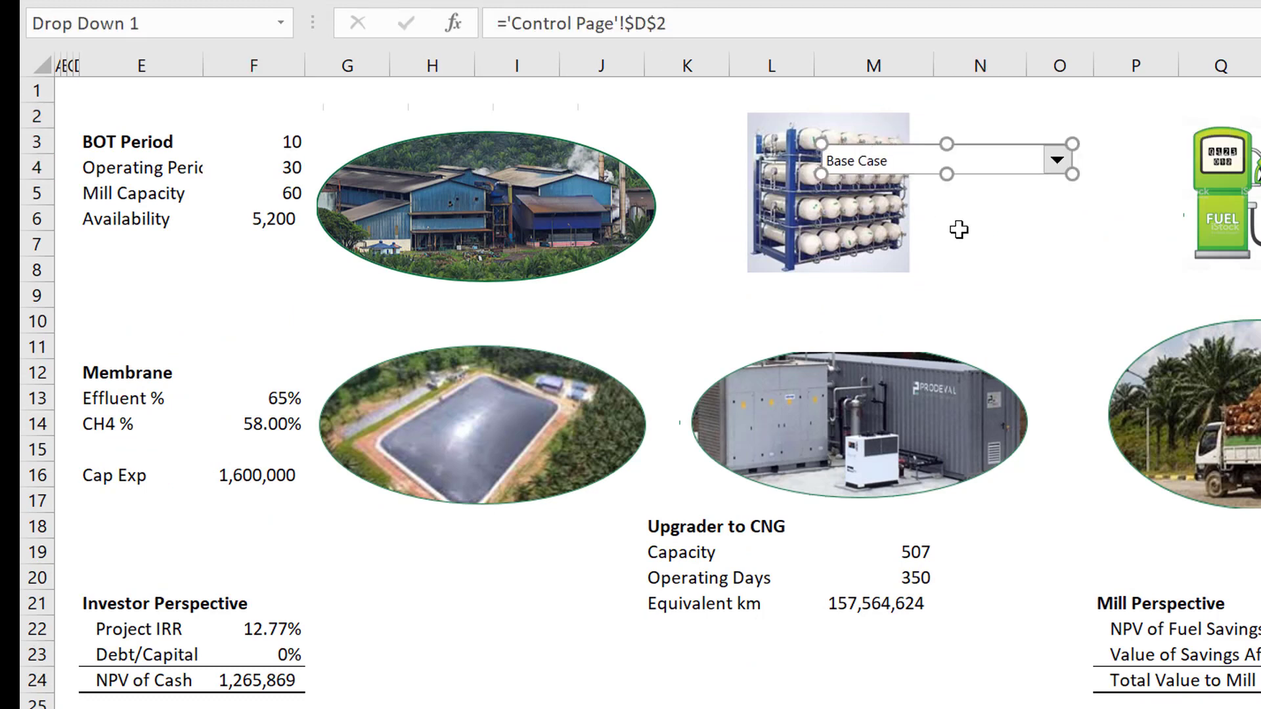
click(989, 225)
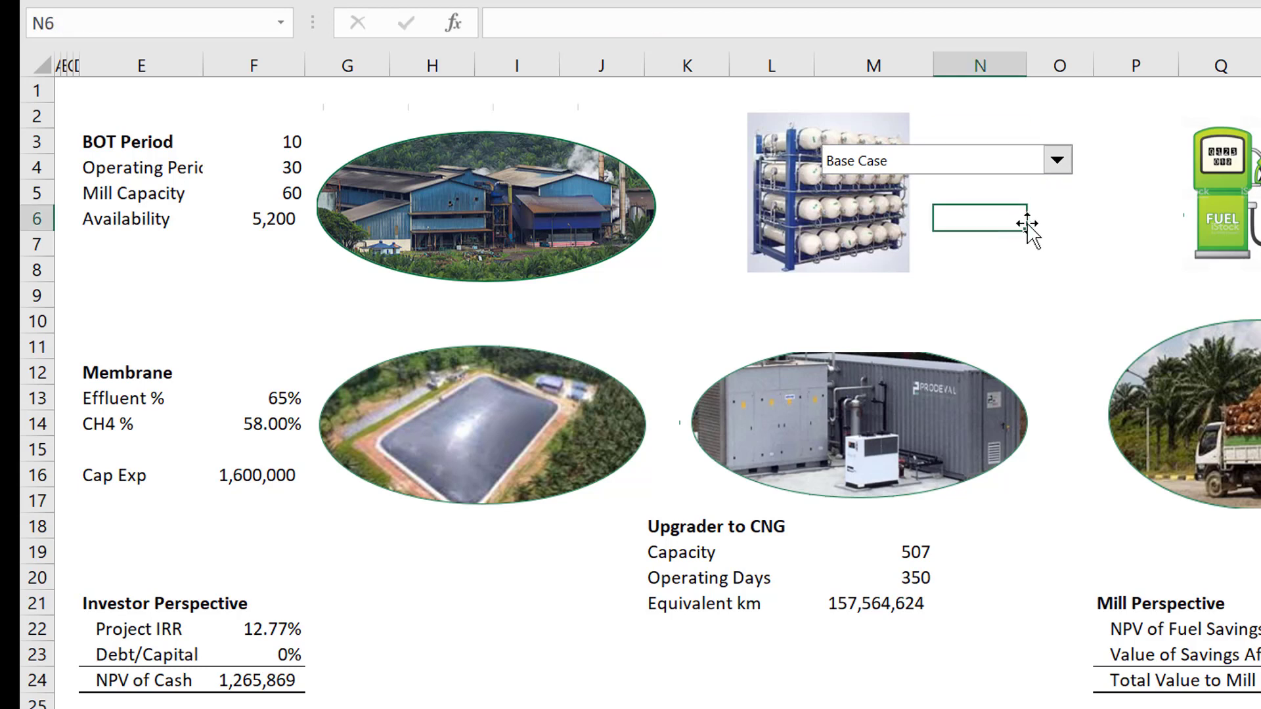
click(876, 219)
key(Delete)
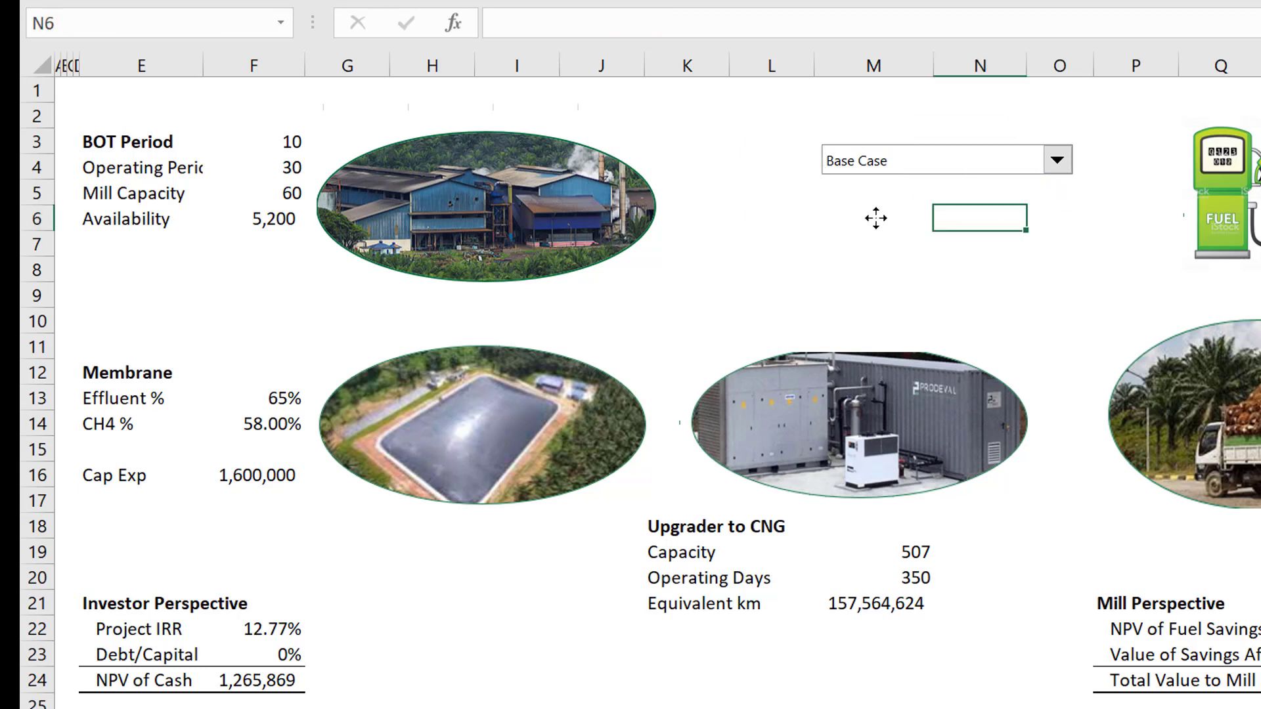
right_click(879, 163)
key(Escape)
drag(882, 160, 814, 133)
click(822, 220)
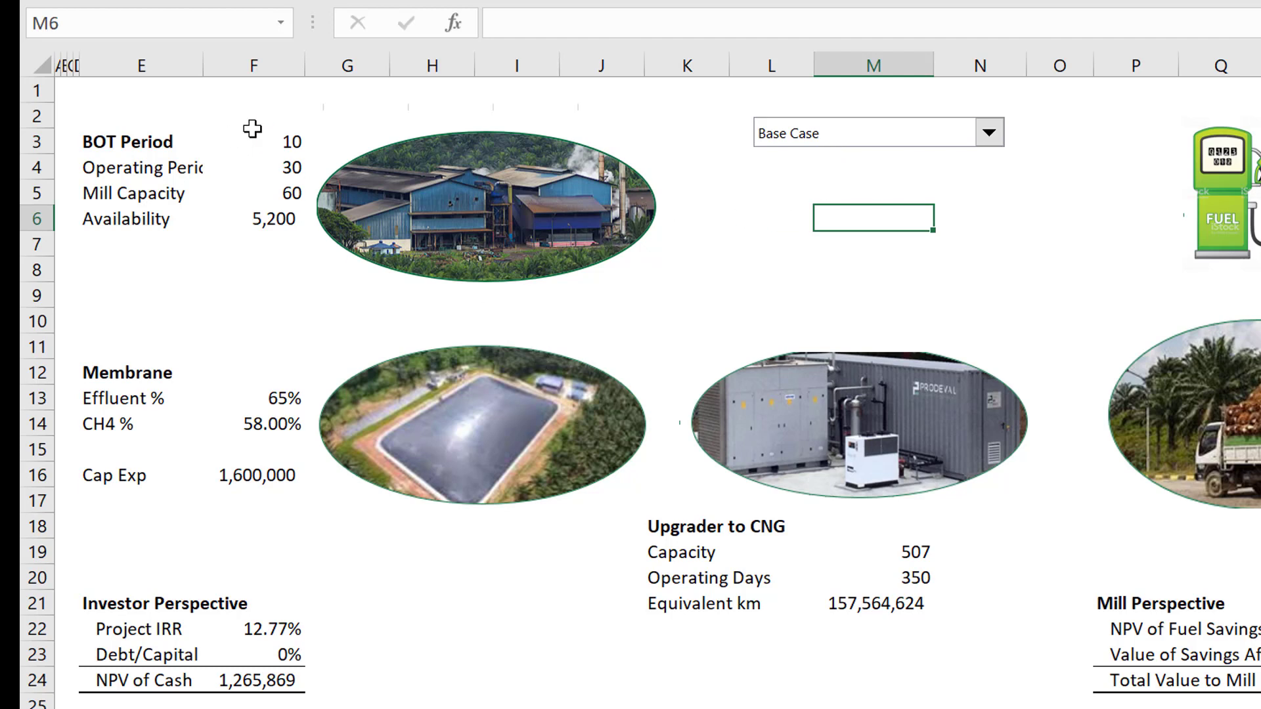
- Switch the Summary sheet's scenario drop-down to Low Diesel Price and on to Low Mill Production
click(888, 144)
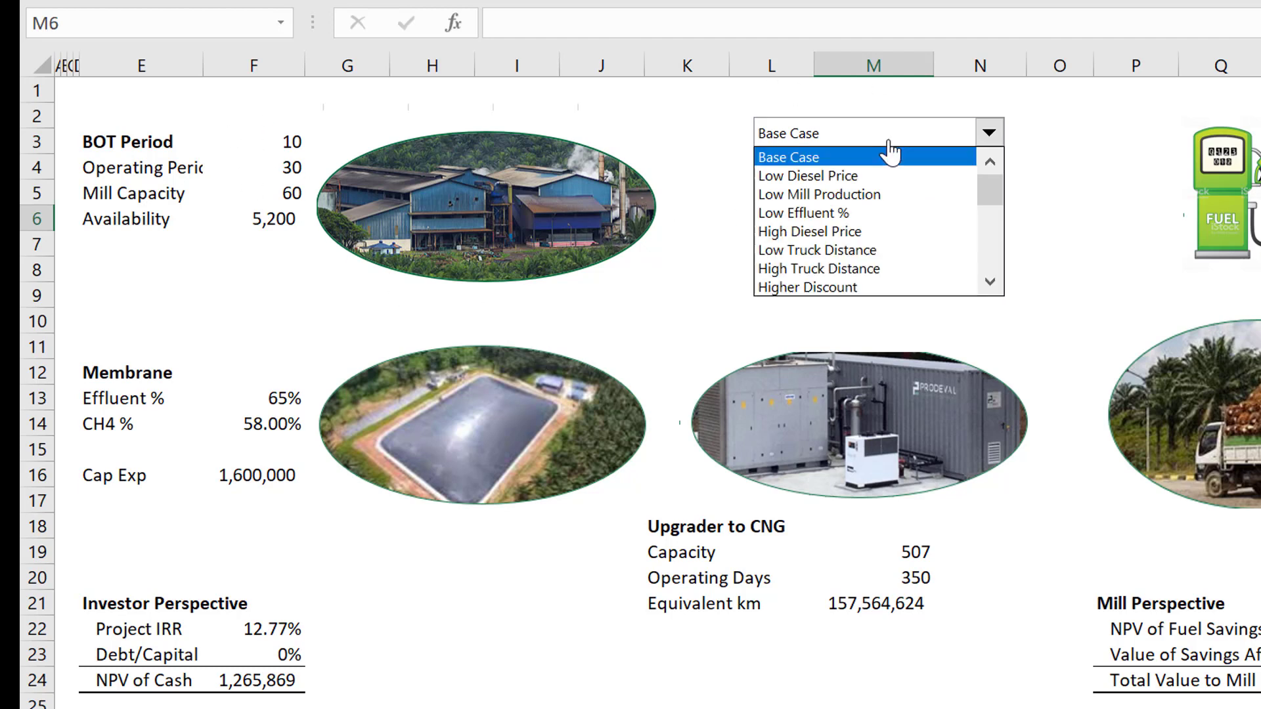
key(Return)
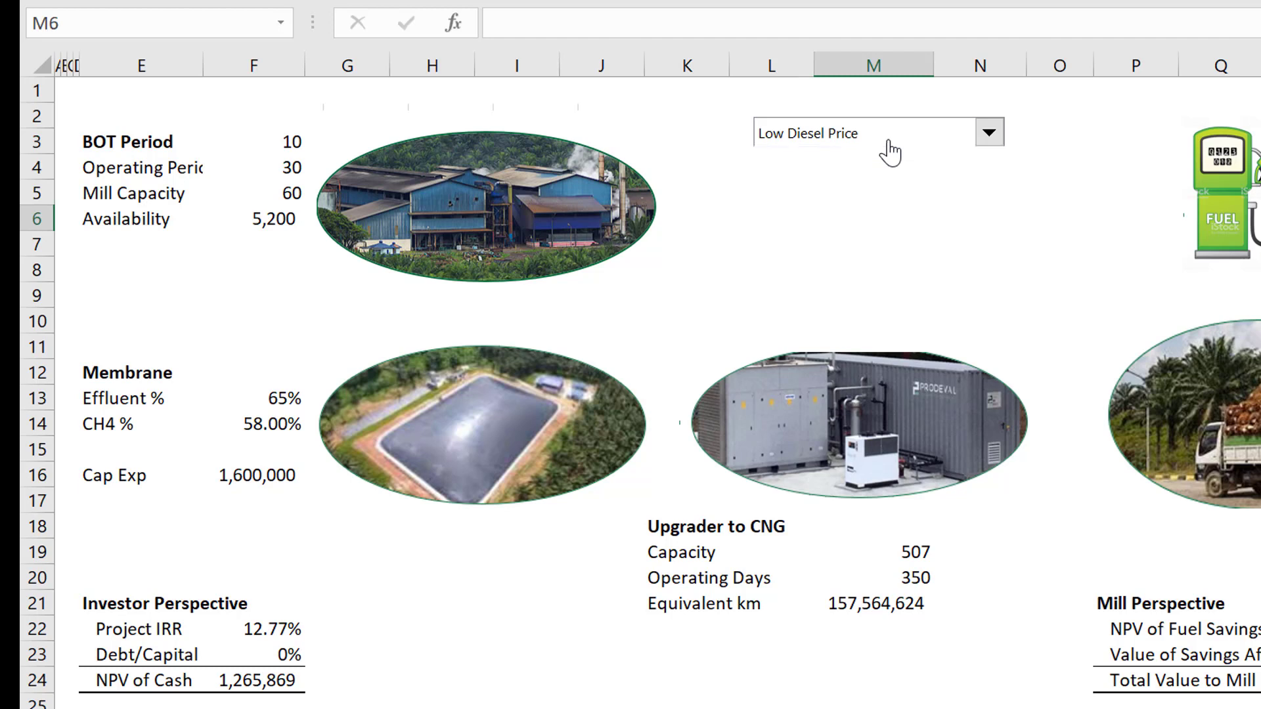
click(889, 143)
key(Down)
key(Return)
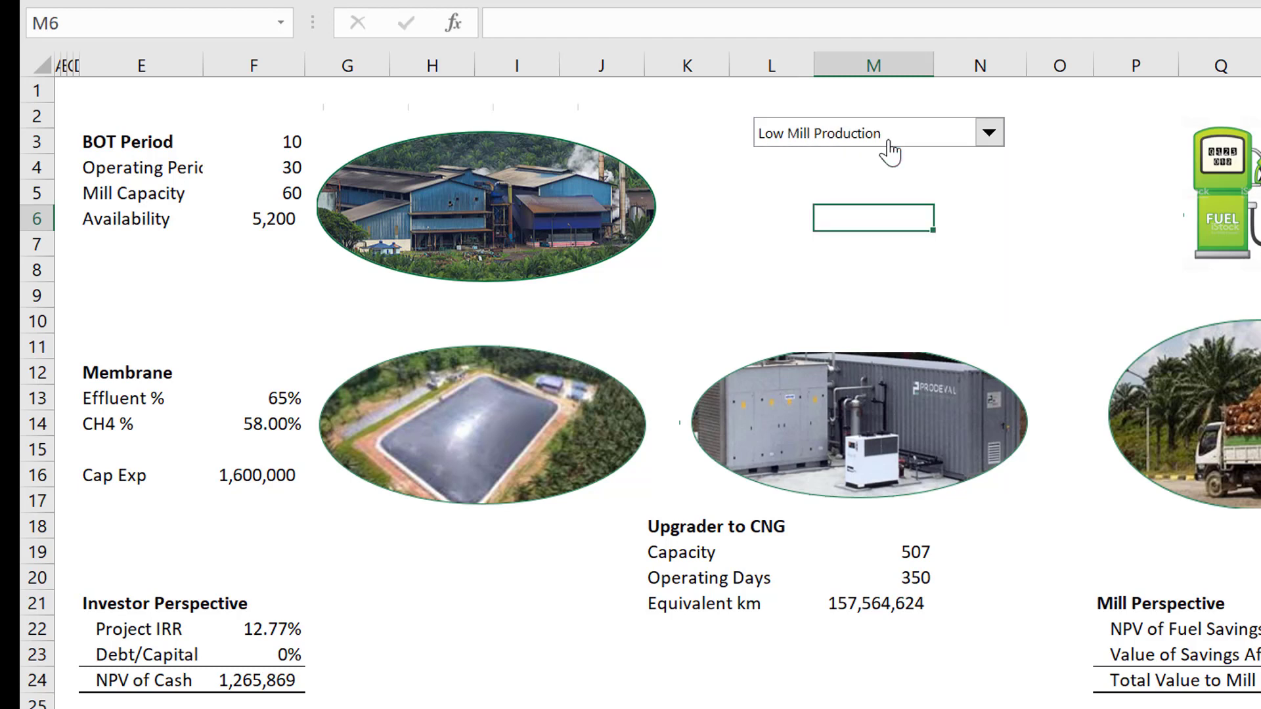
click(888, 144)
key(Return)
- Widen column E of the Summary sheet so its labels fit, and narrow column K
click(195, 68)
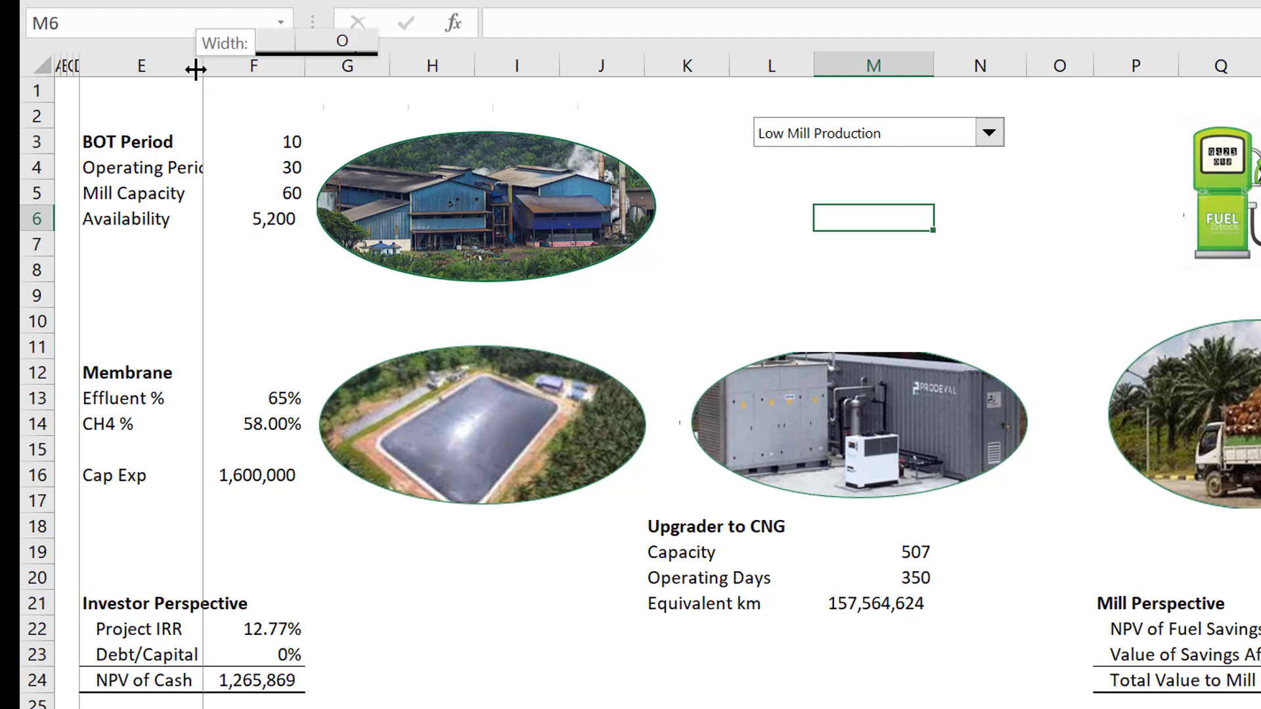
drag(197, 68, 236, 72)
mouse_move(339, 58)
mouse_down()
mouse_move(323, 58)
mouse_move(334, 57)
mouse_up()
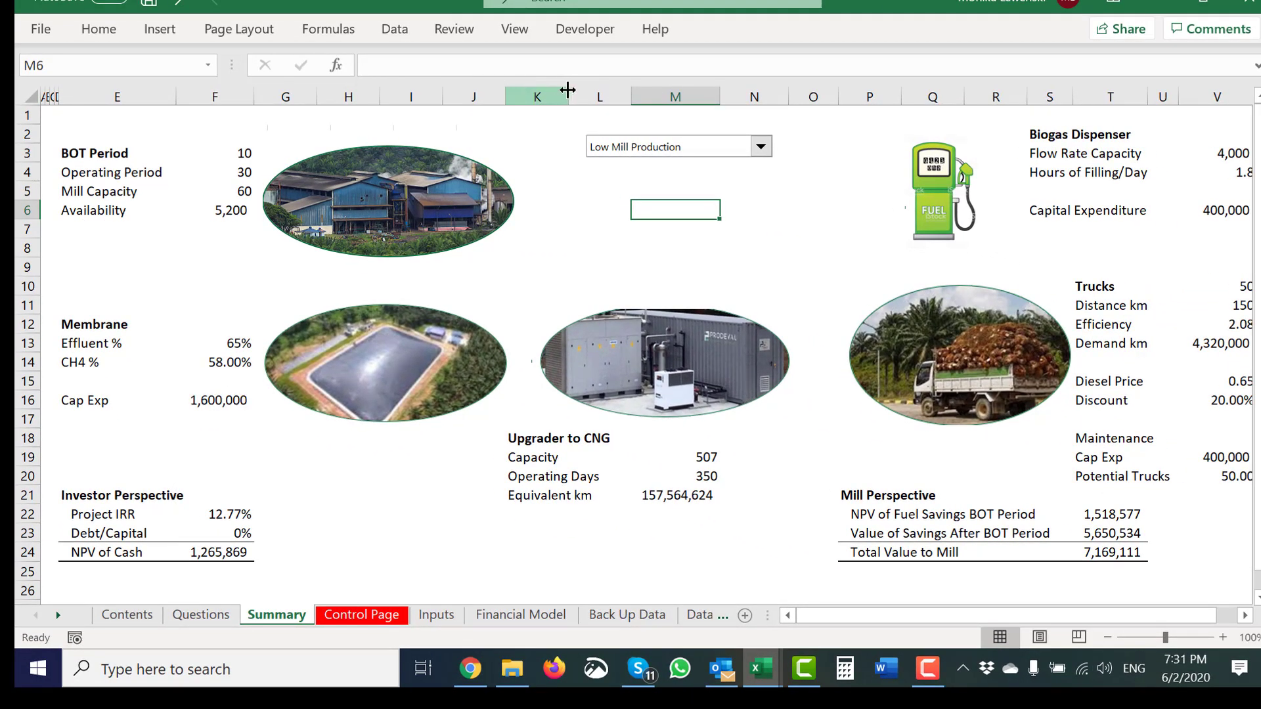
drag(567, 90, 552, 90)
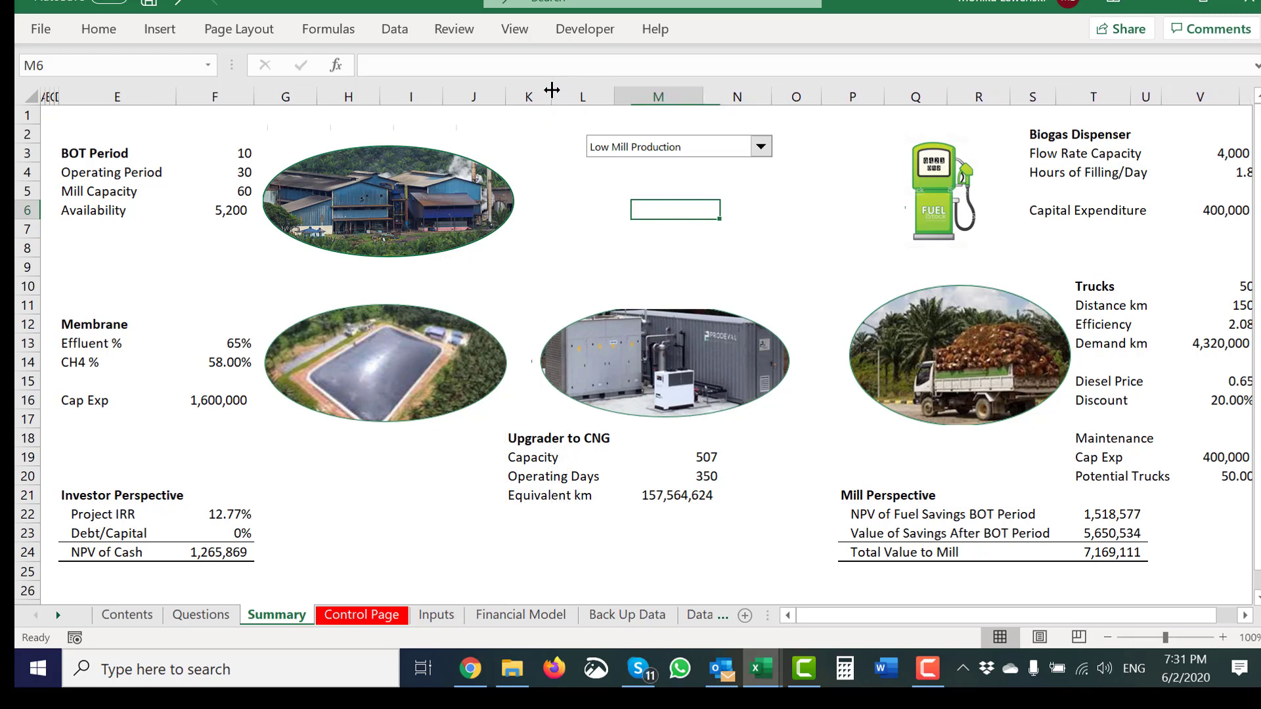
click(576, 250)
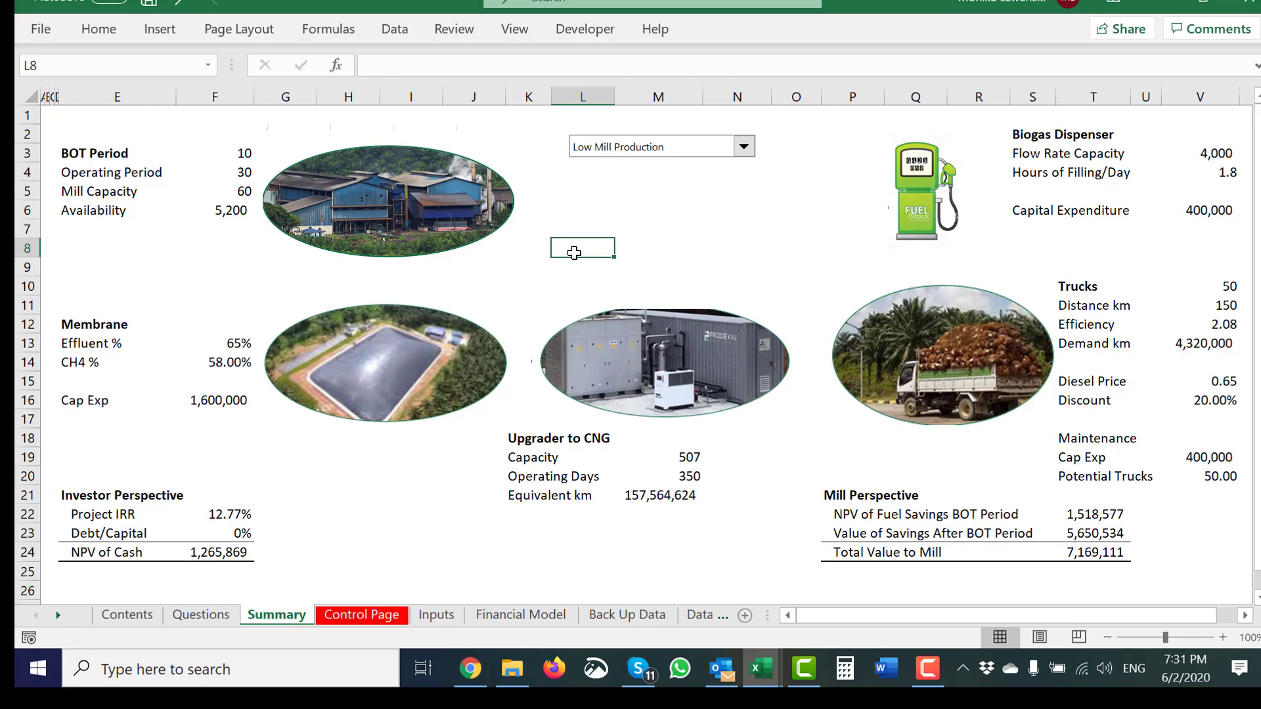
- Copy the live scenario row C24:R24 on the Control Page and paste it as values into row 26 starting at C26
key(ctrl+Page_Down)
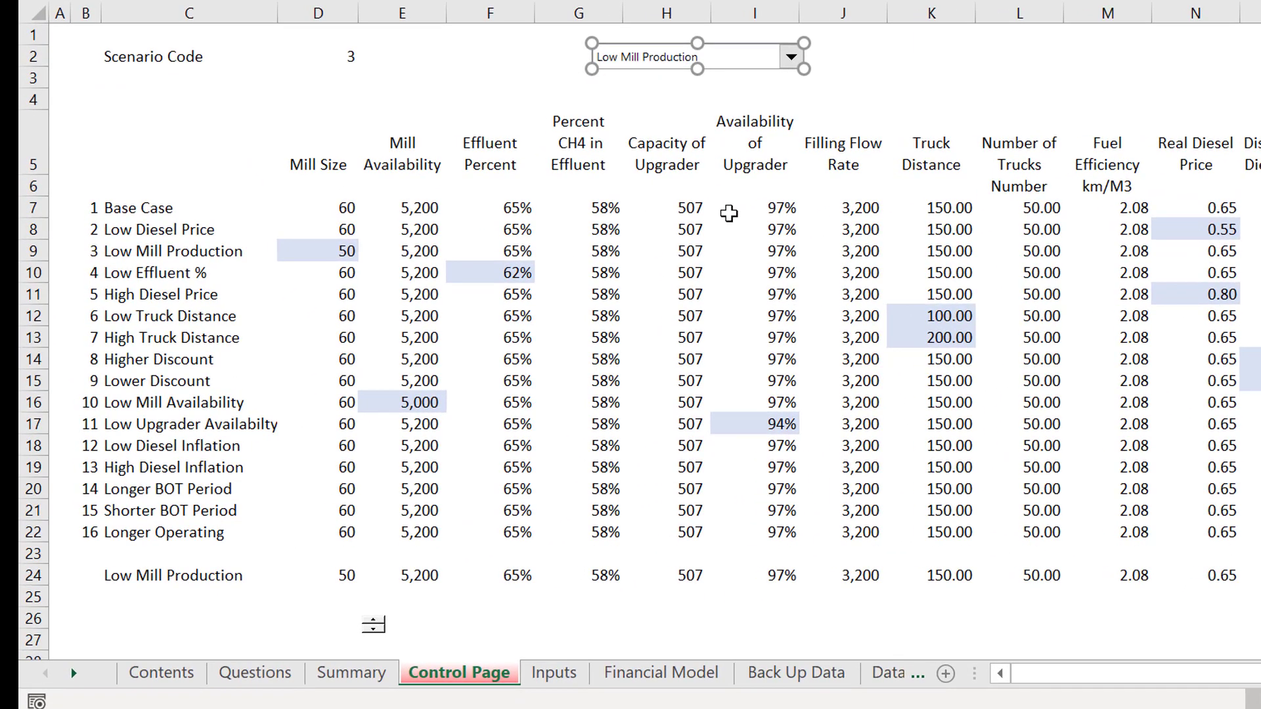
click(148, 578)
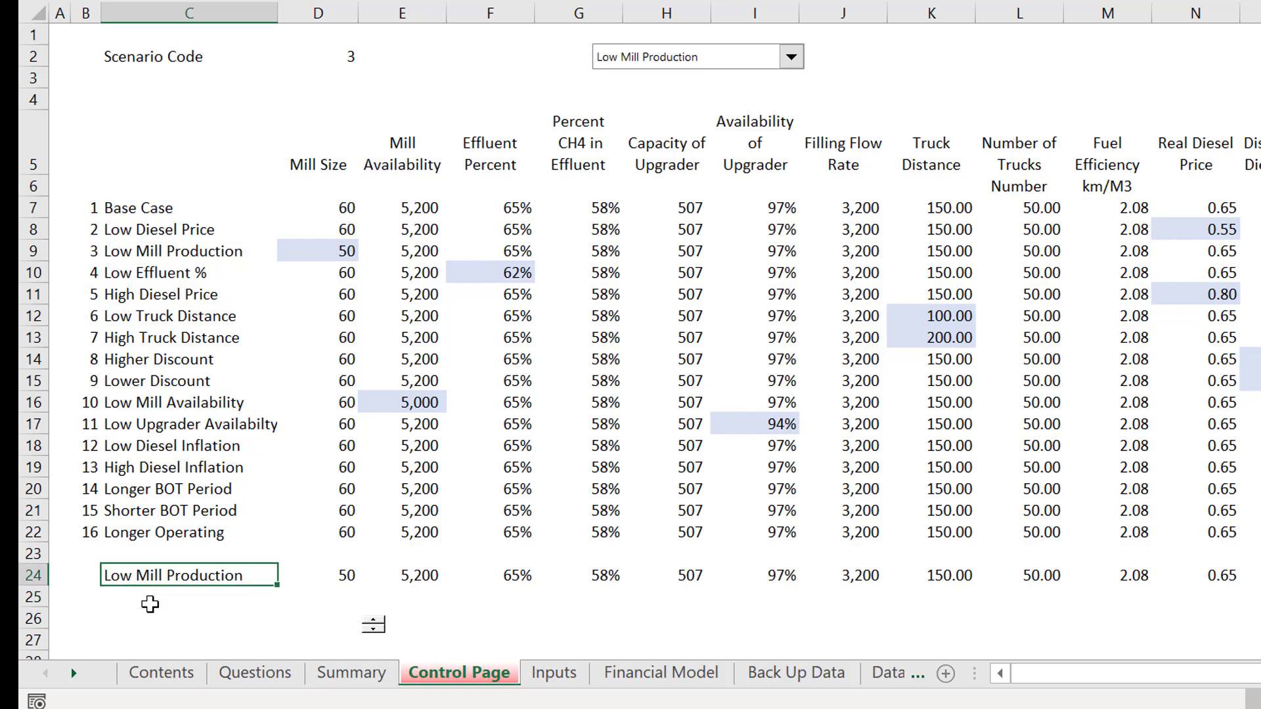
key(shift+Right)
key(shift+Right)
key(shift+Right)
key(shift+Right)
key(shift+Right)
key(shift+Right)
key(shift+Right)
key(shift+Right)
key(shift+Right)
key(shift+Right)
key(shift+Right)
key(shift+Right)
key(shift+Right)
key(shift+Right)
key(shift+Right)
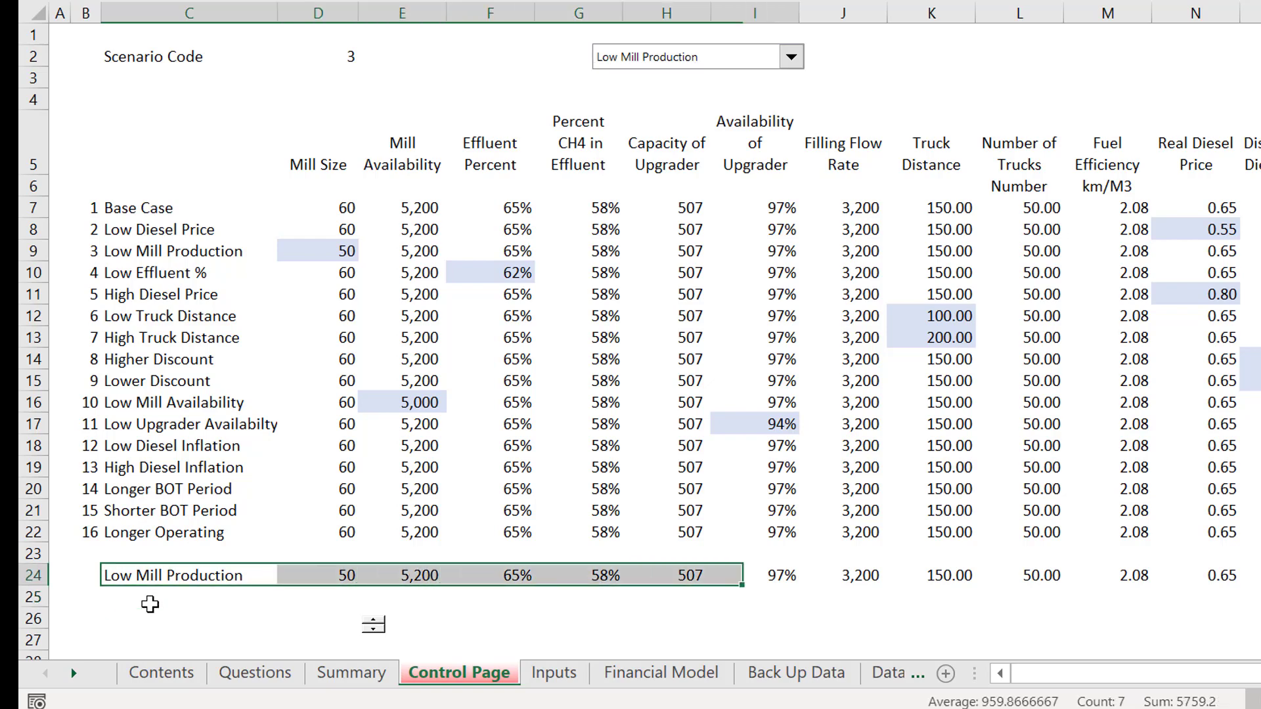
key(Left)
key(Right)
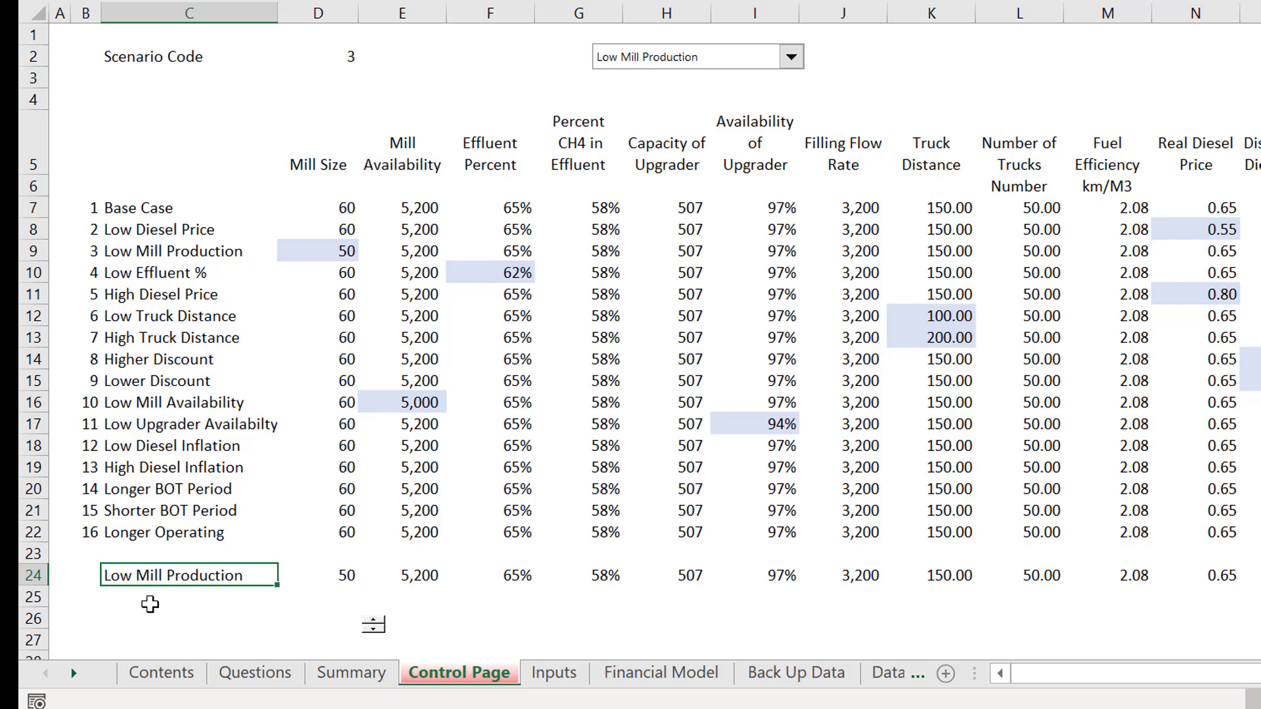
key(shift+Right)
key(shift+Right)
key(shift+Right)
key(shift+Right)
key(shift+Right)
key(shift+Right)
key(shift+Right)
key(shift+Right)
key(shift+Right)
key(shift+Right)
key(shift+Right)
key(shift+Right)
key(shift+Right)
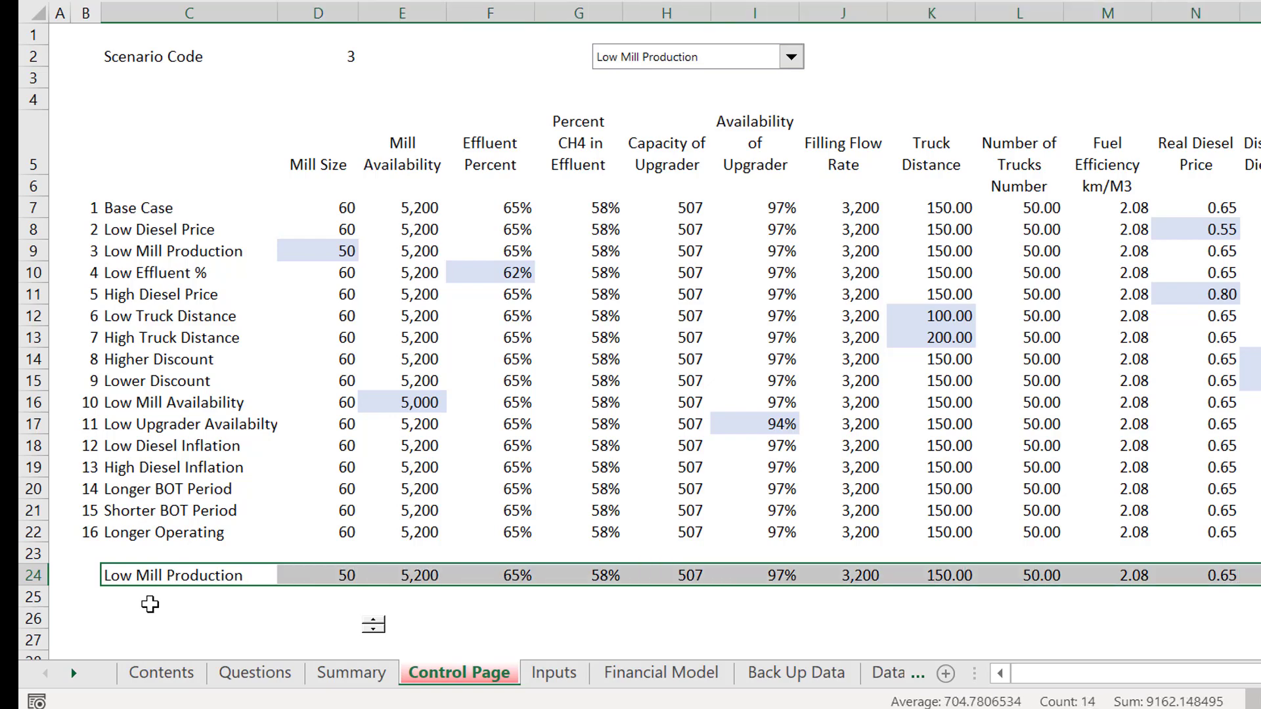
key(shift+Right)
key(shift+Right)
key(ctrl+c)
key(Down)
key(Down)
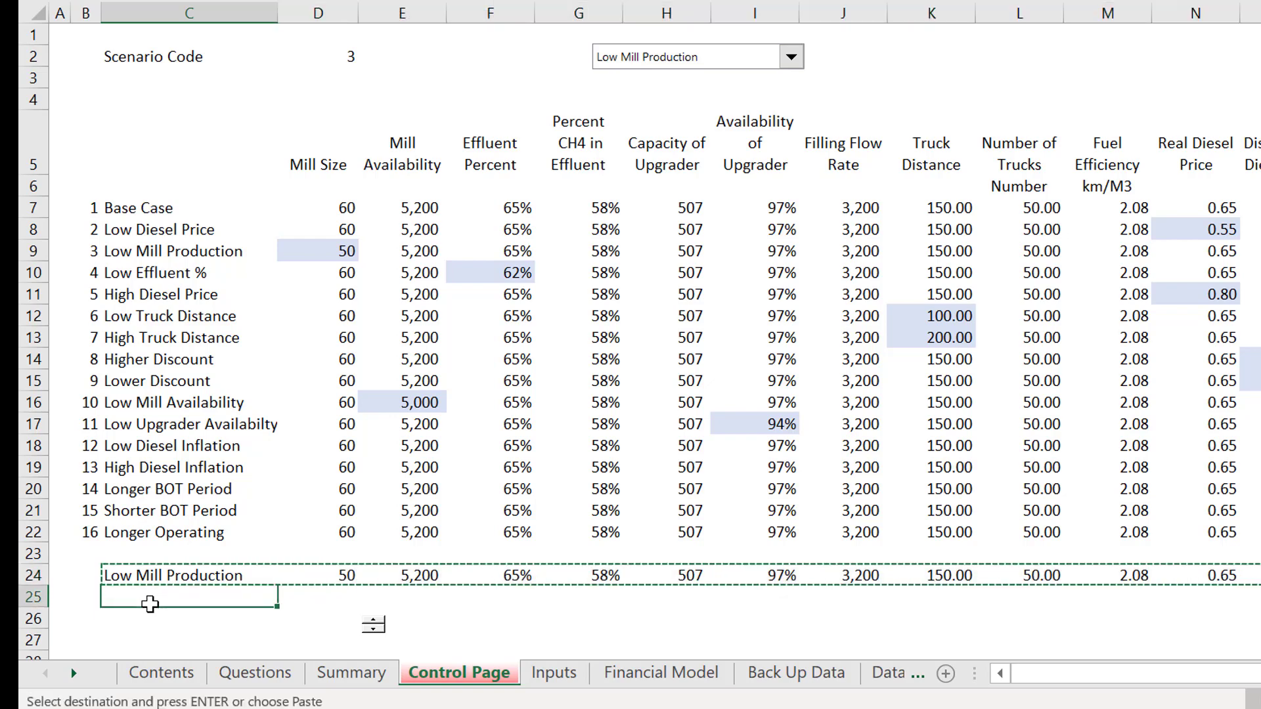
key(ctrl+alt+v)
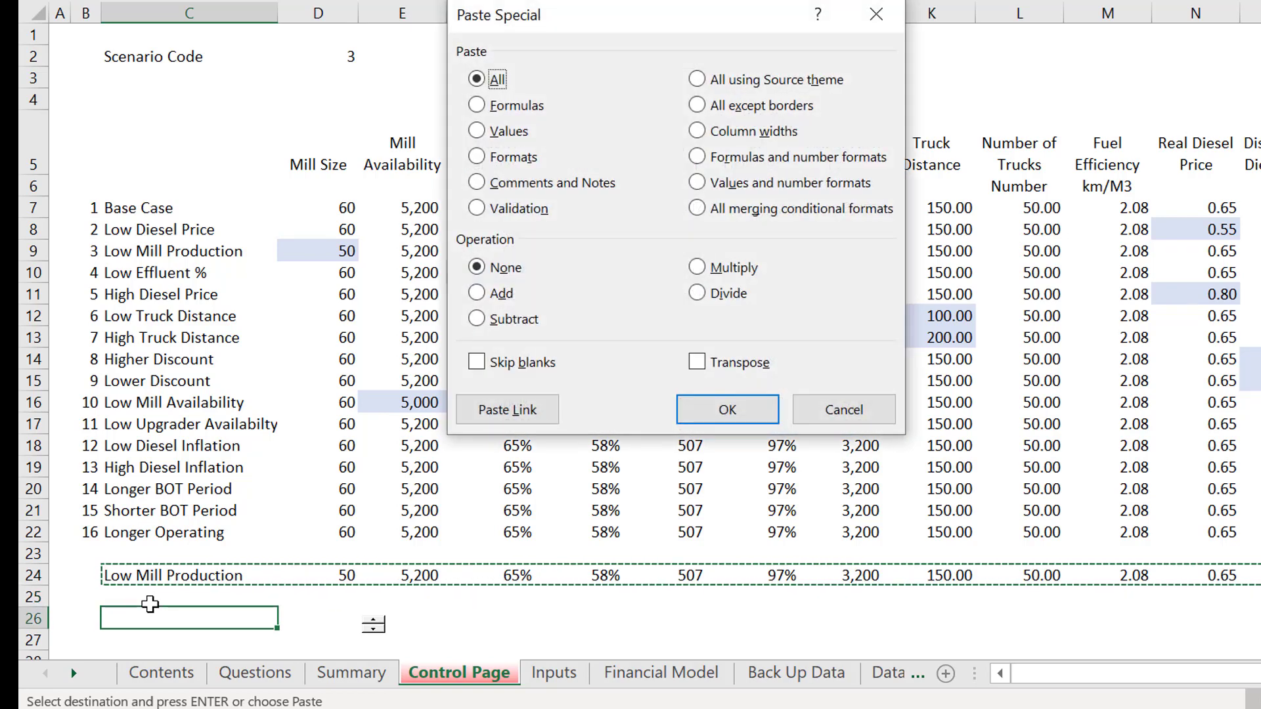
key(v)
key(Return)
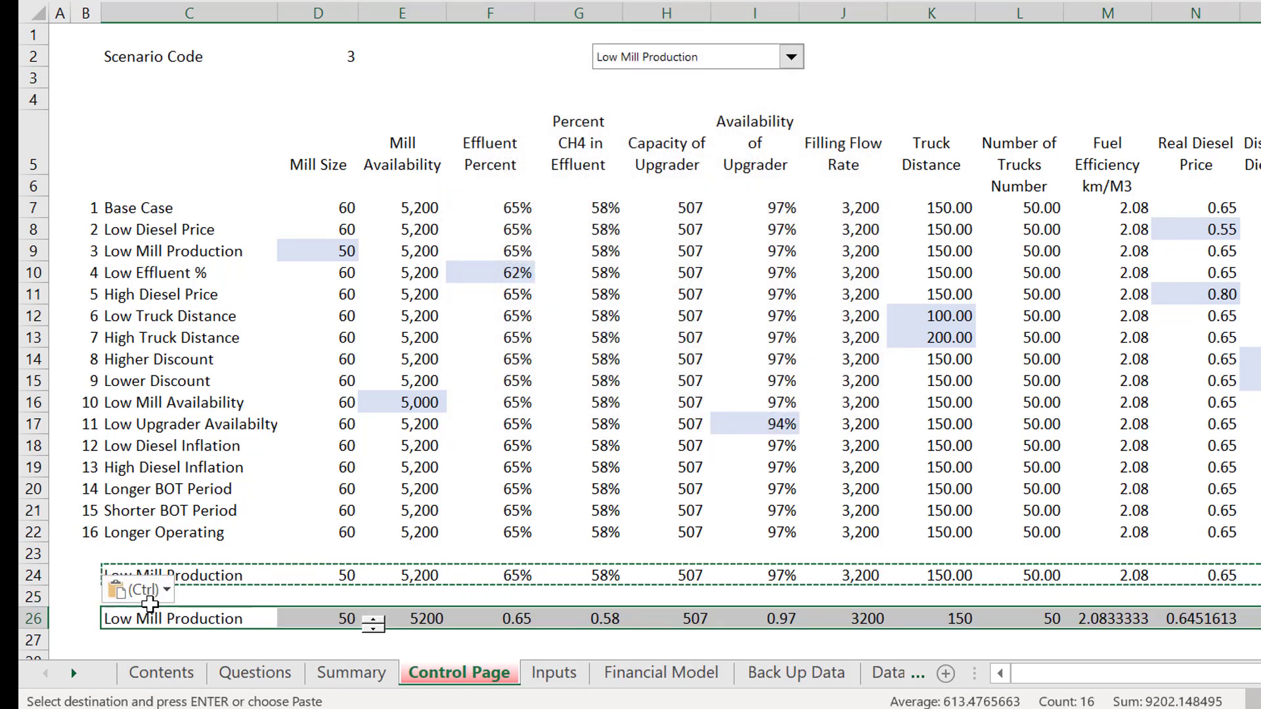
key(Escape)
- Copy the live scenario row C24:R24 again and paste only its formats onto the pasted values in row 26
click(150, 603)
key(Down)
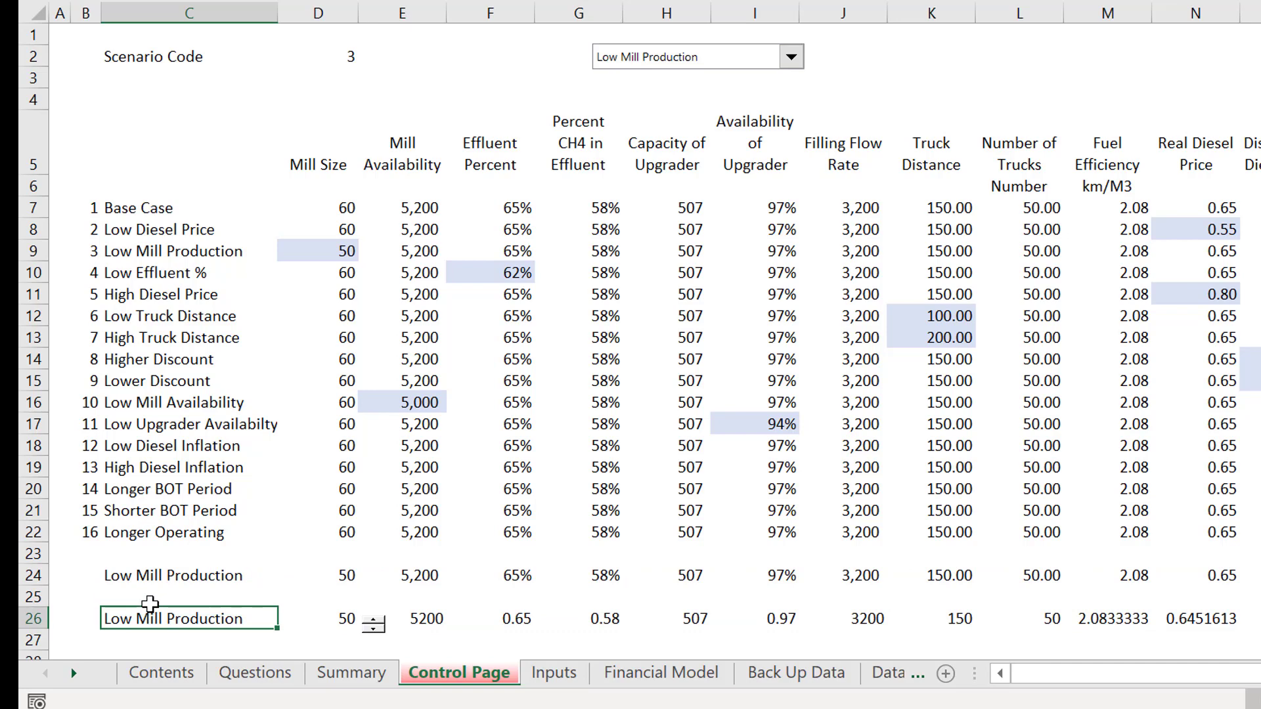
key(Up)
key(Up)
key(ctrl+shift+Right)
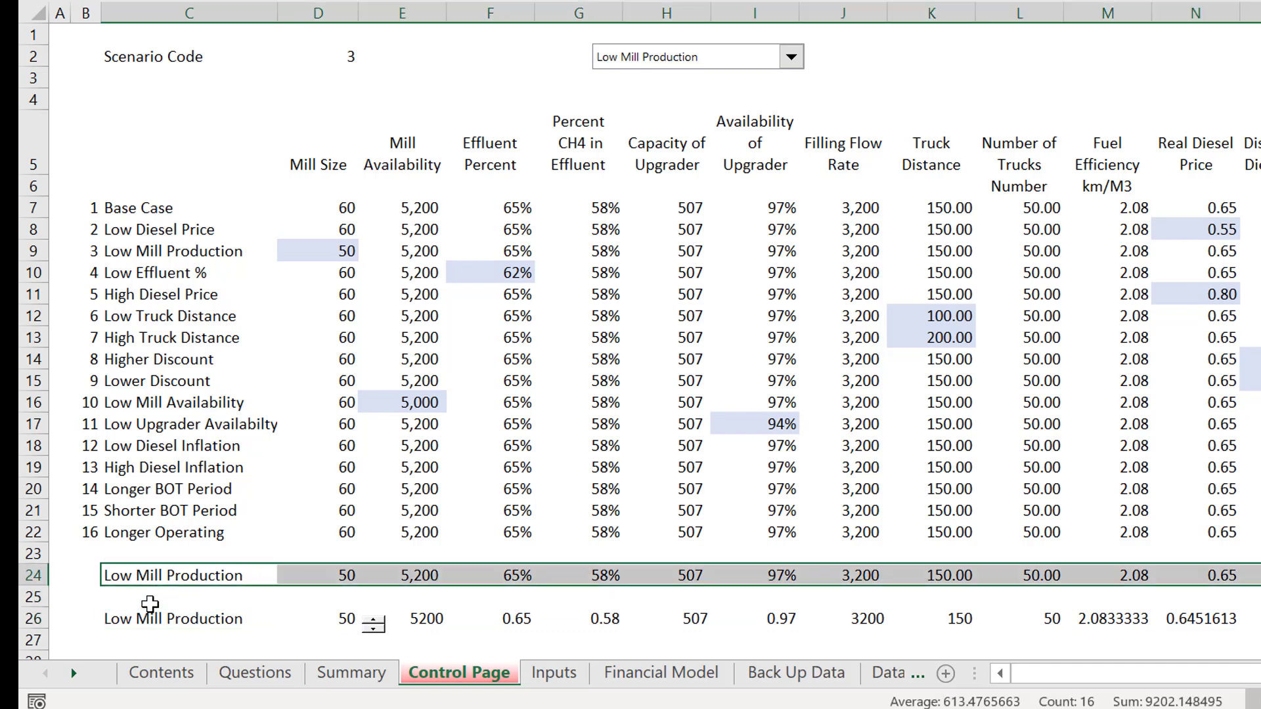
key(ctrl+c)
key(Down)
key(Down)
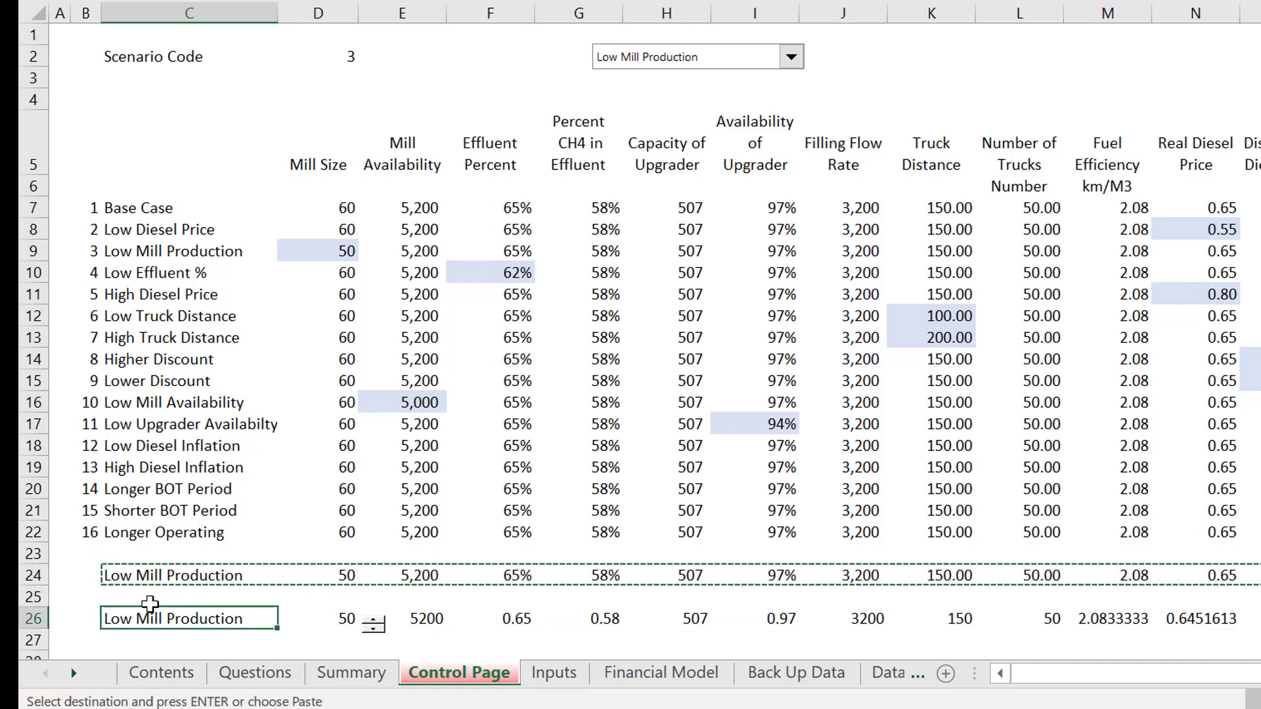
key(ctrl+alt+v)
key(t)
key(Return)
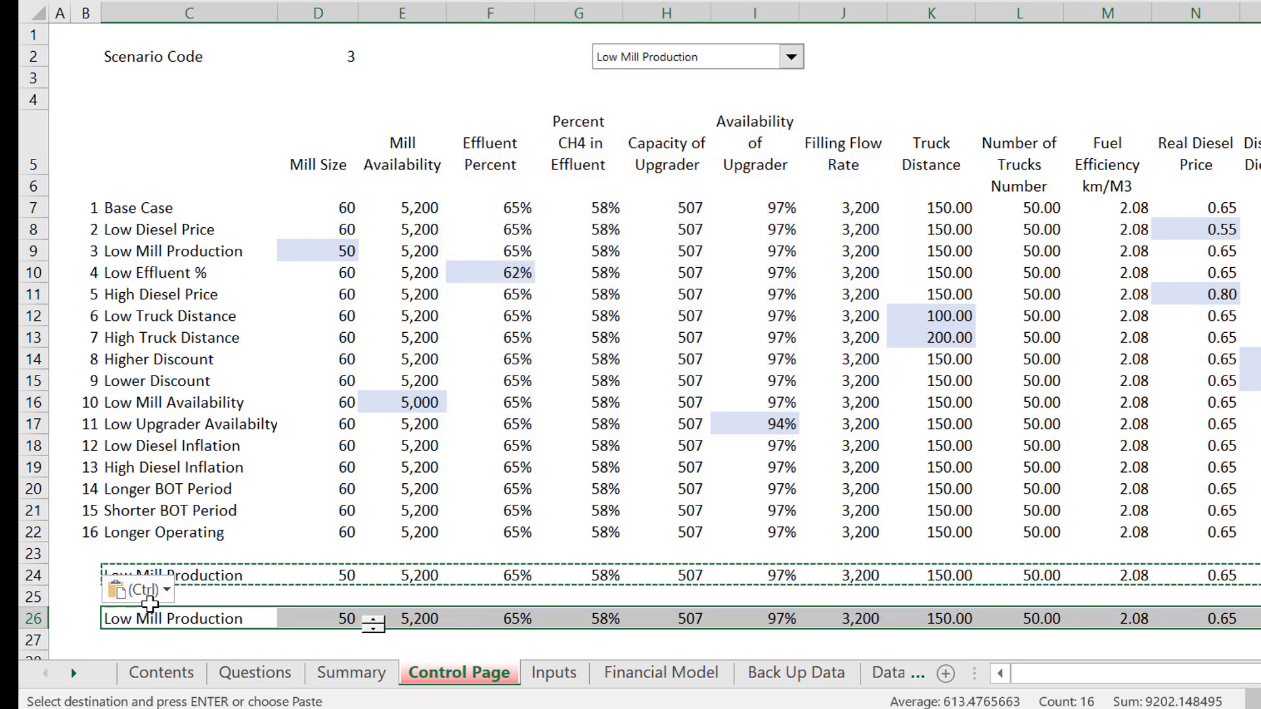
key(Escape)
click(150, 603)
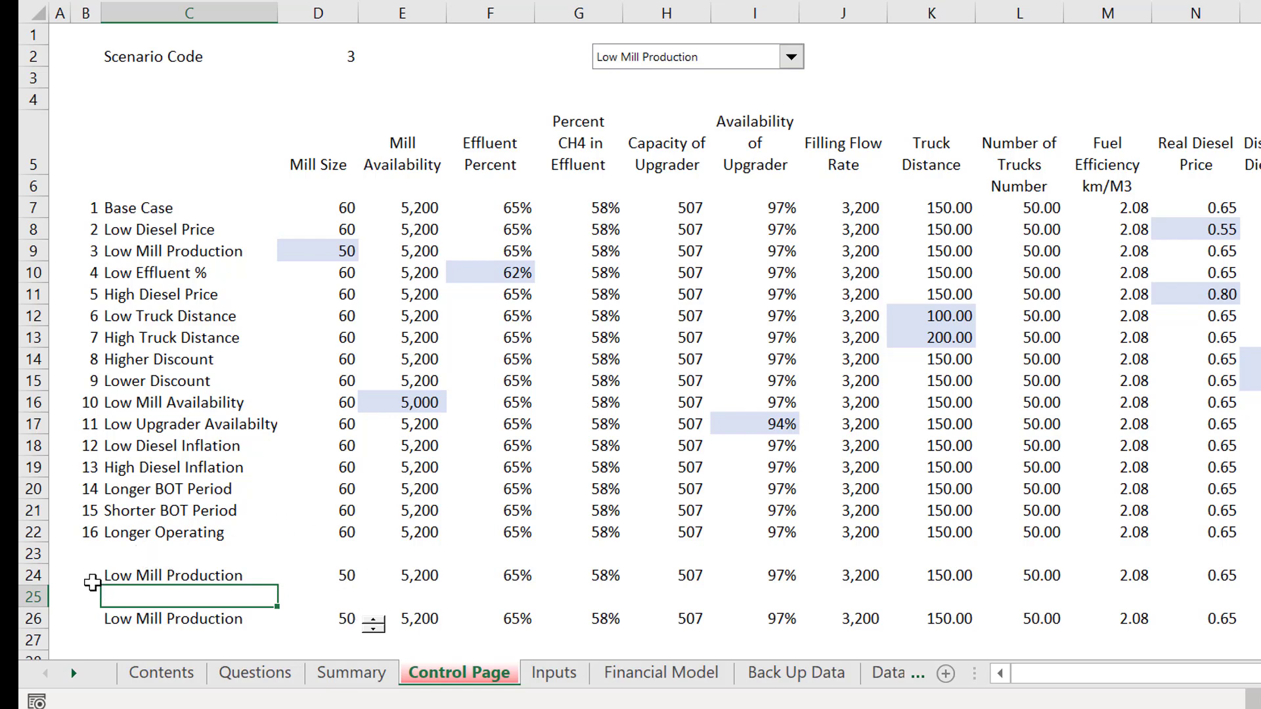
- Select the live scenario inputs D24:R24 and, in turn, the pasted values D26:R26 below them
click(316, 582)
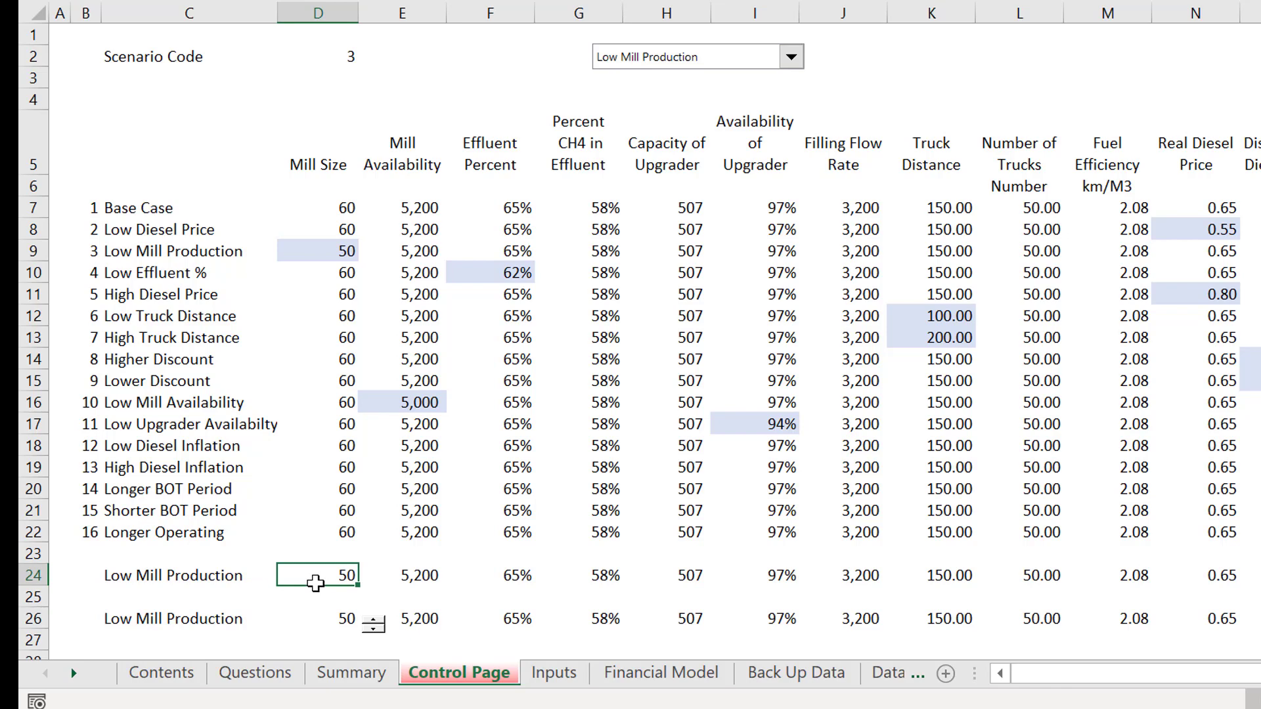
key(ctrl+shift+Right)
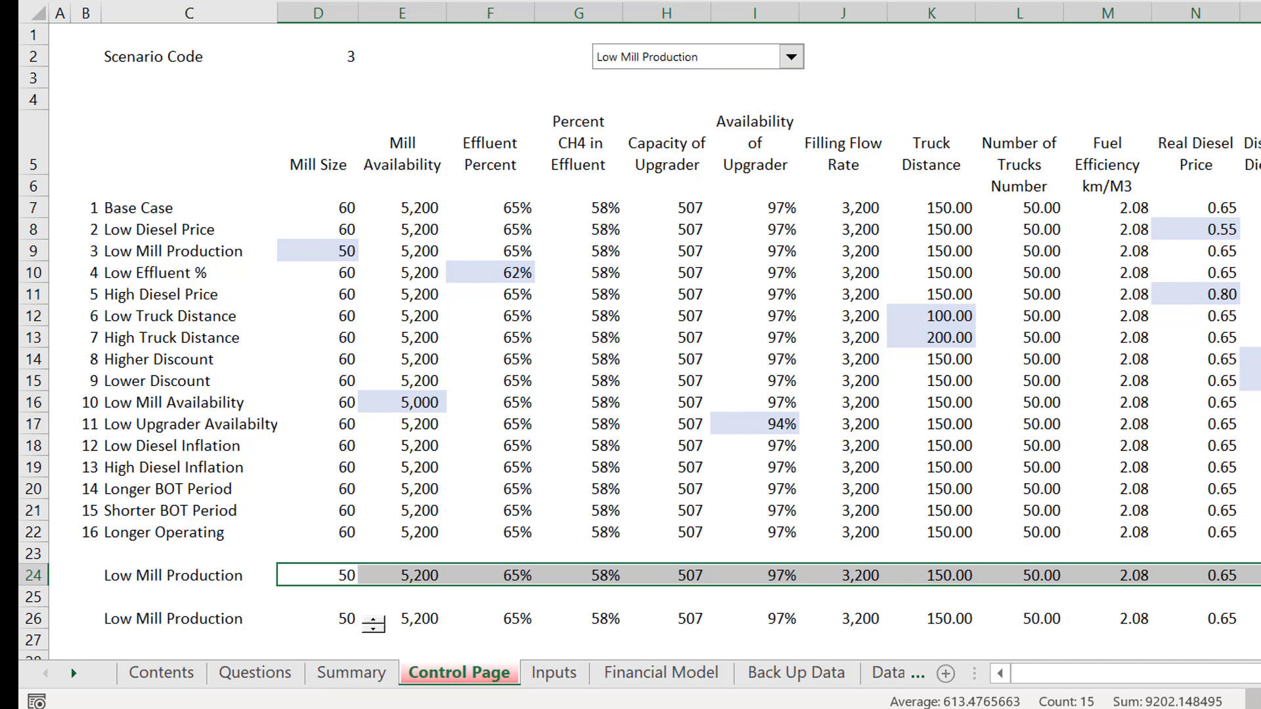
key(Down)
key(Down)
key(ctrl+shift+Right)
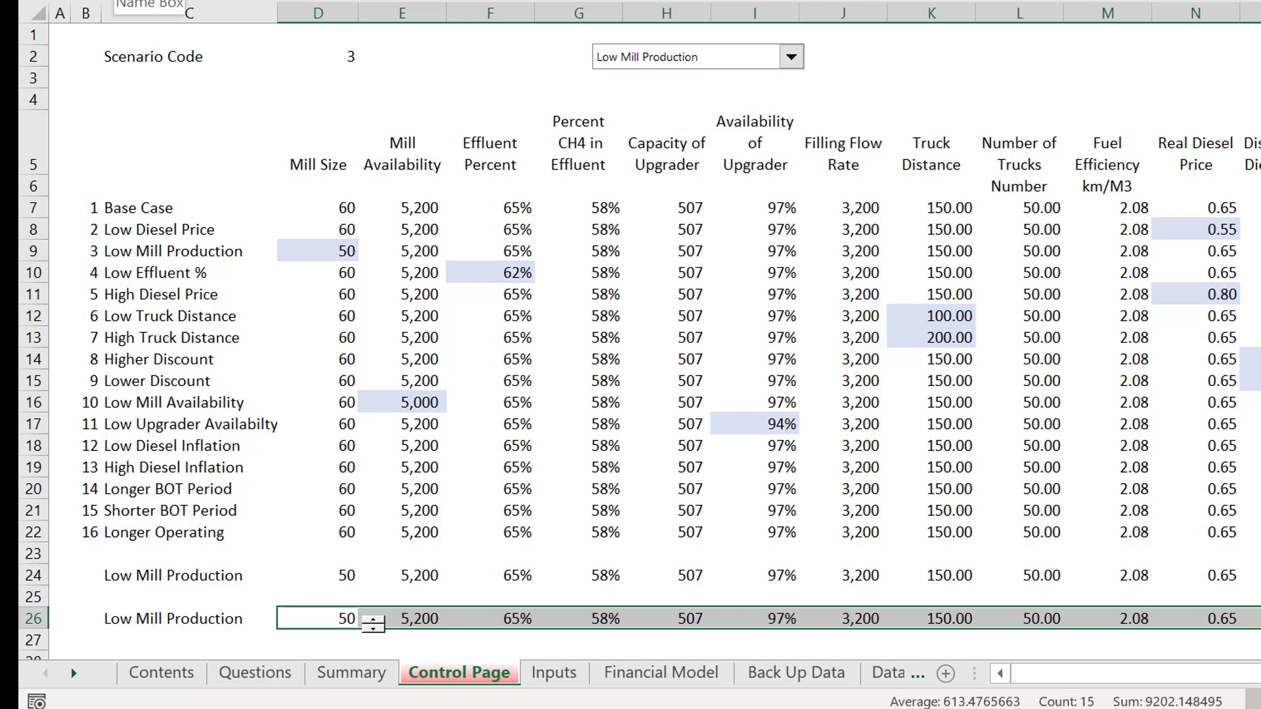
click(367, 571)
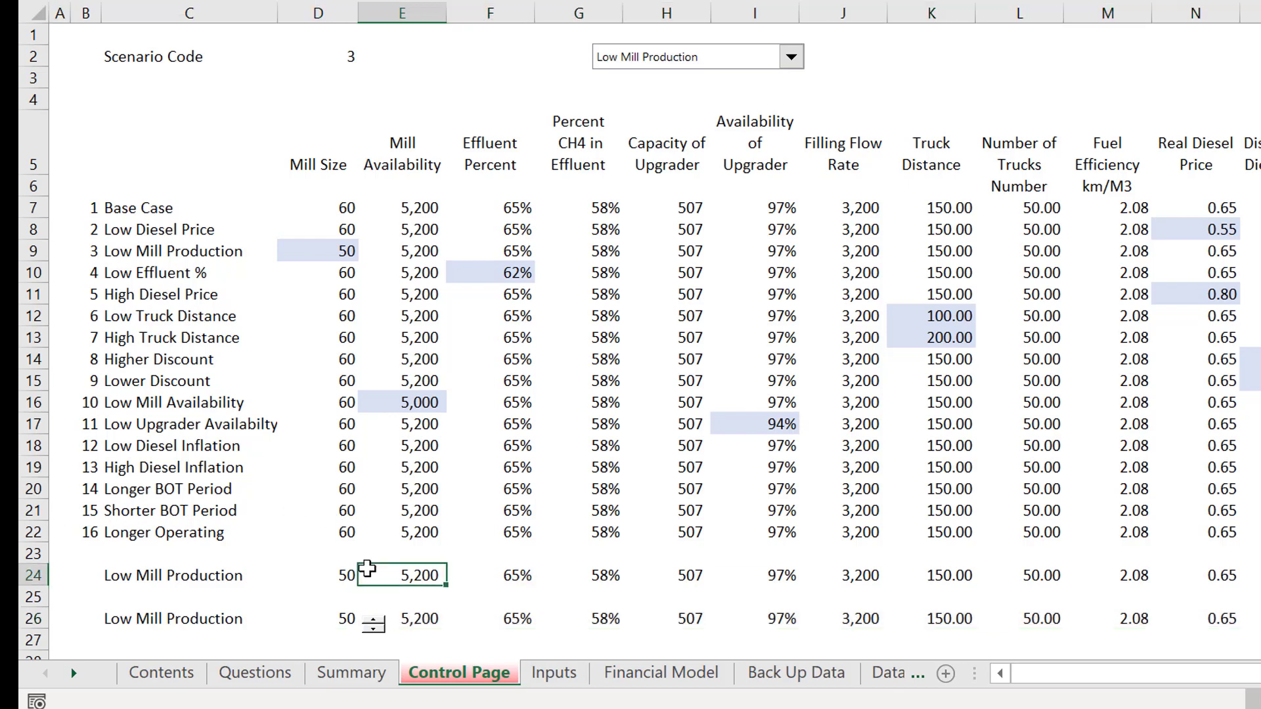
- Assign a new macro to the Control Page's scenario drop-down and open its empty procedure in the code editor
right_click(691, 57)
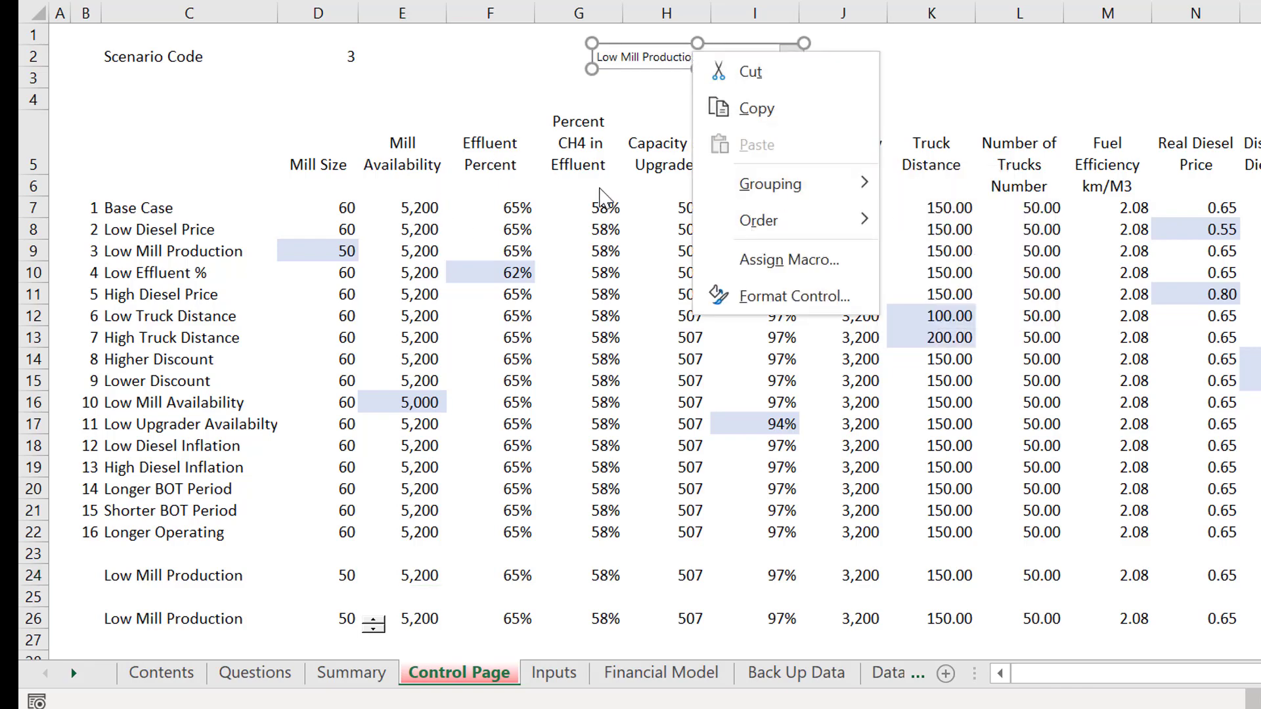
click(791, 262)
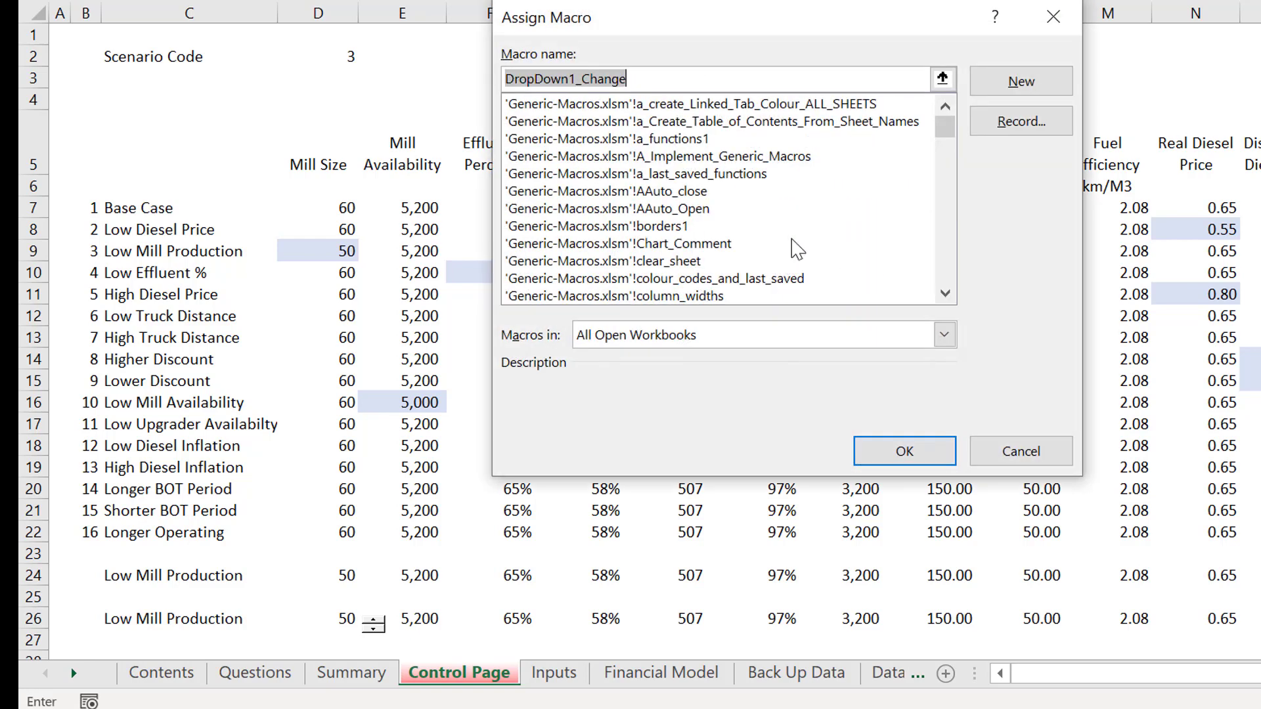
click(1026, 87)
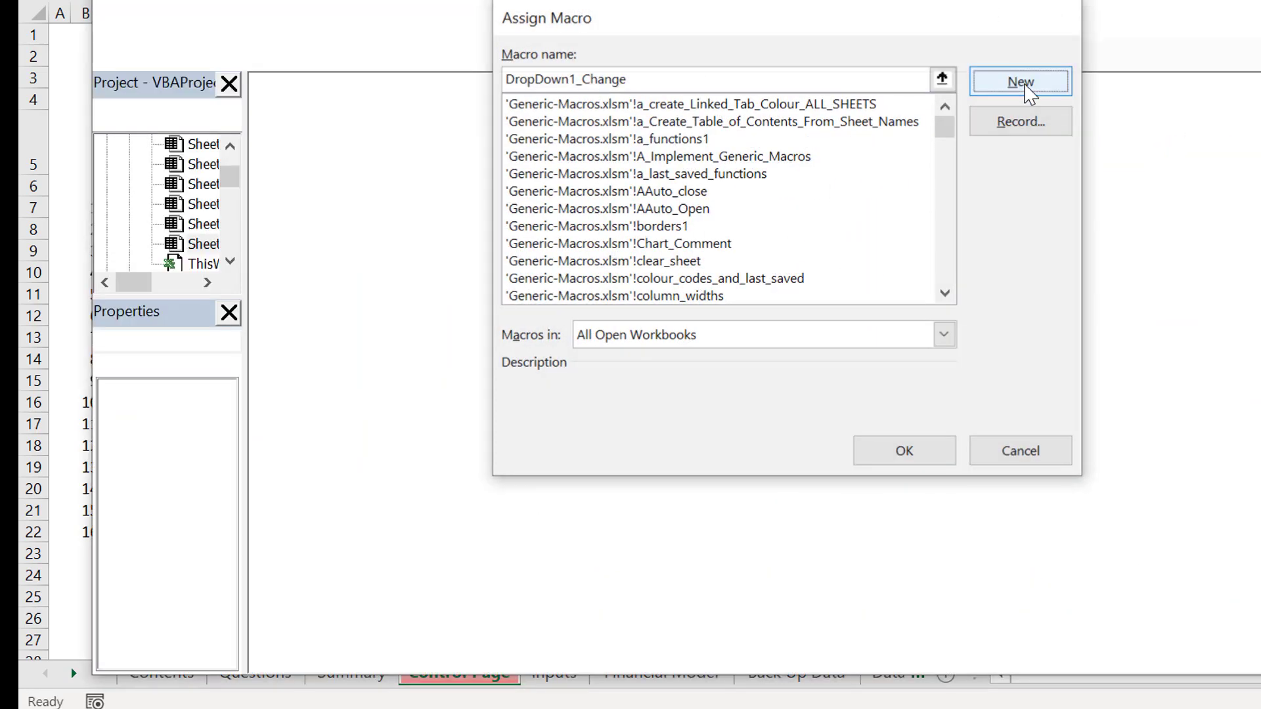
key(Return)
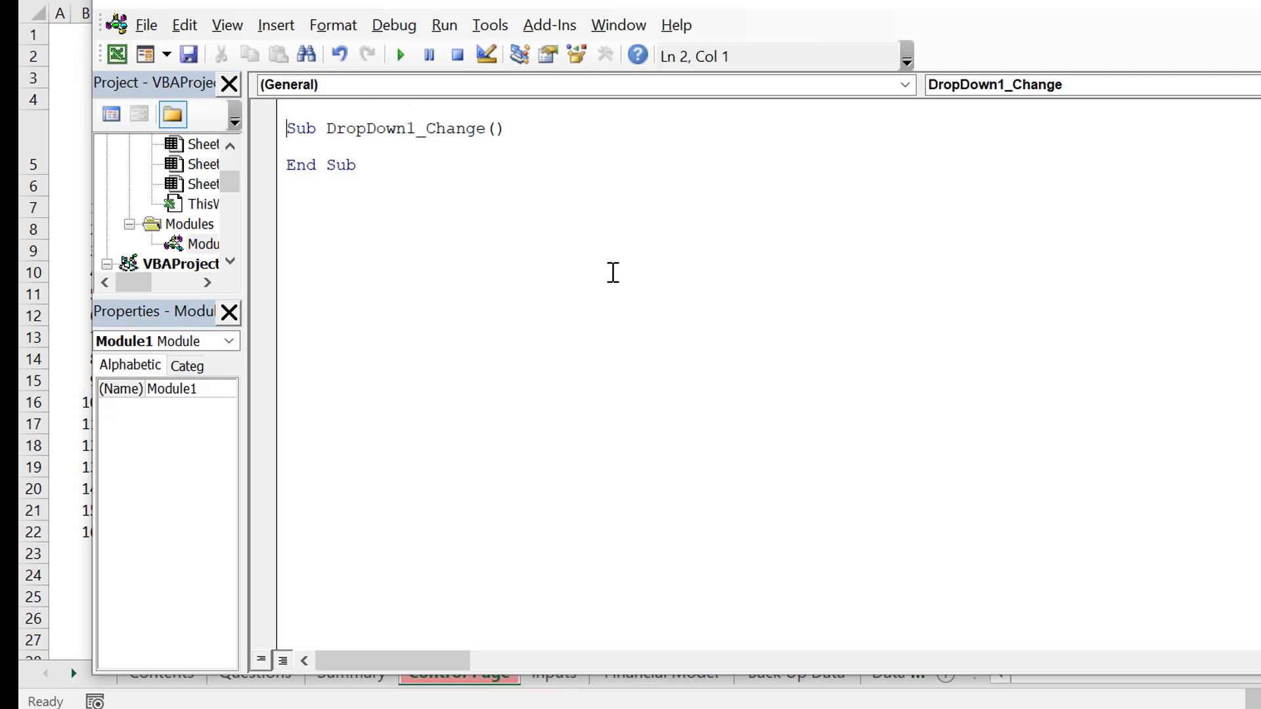
- Rename the drop-down's macro procedure as copy_scenario()
key(Up)
key(Down)
key(Right)
key(Right)
key(Right)
key(Right)
text(copy)
text(_scenar)
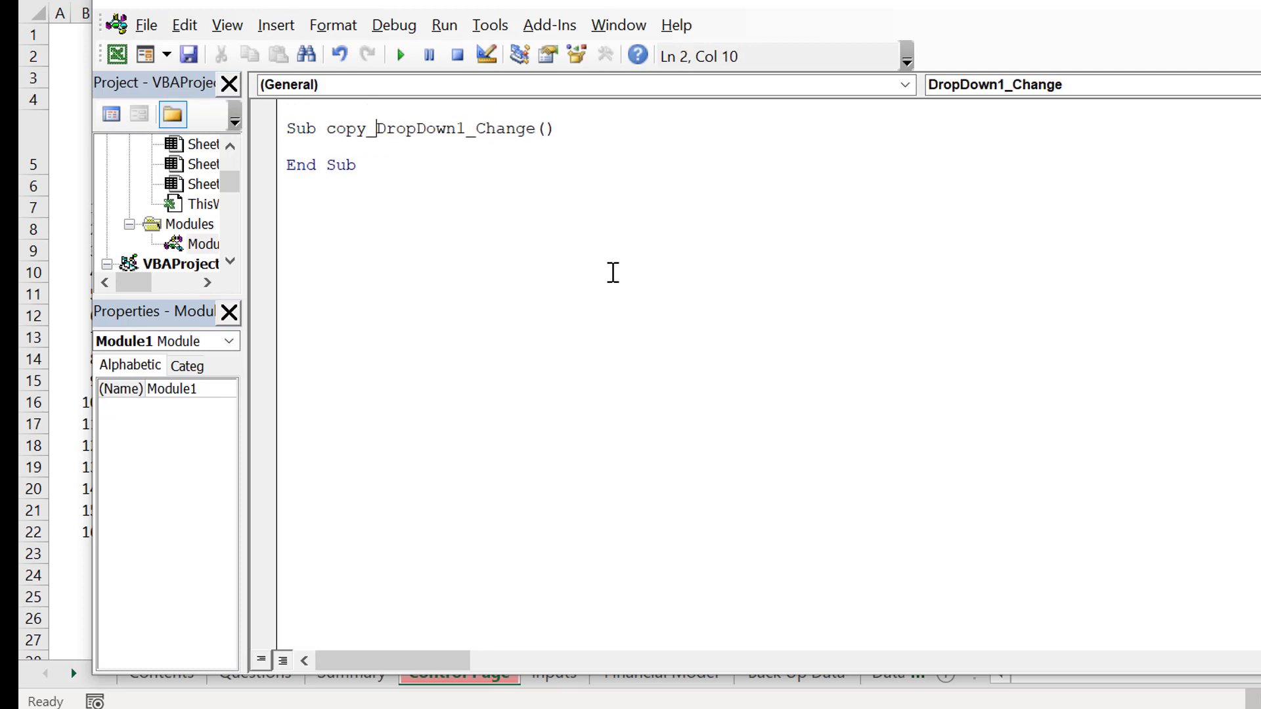
text(io)
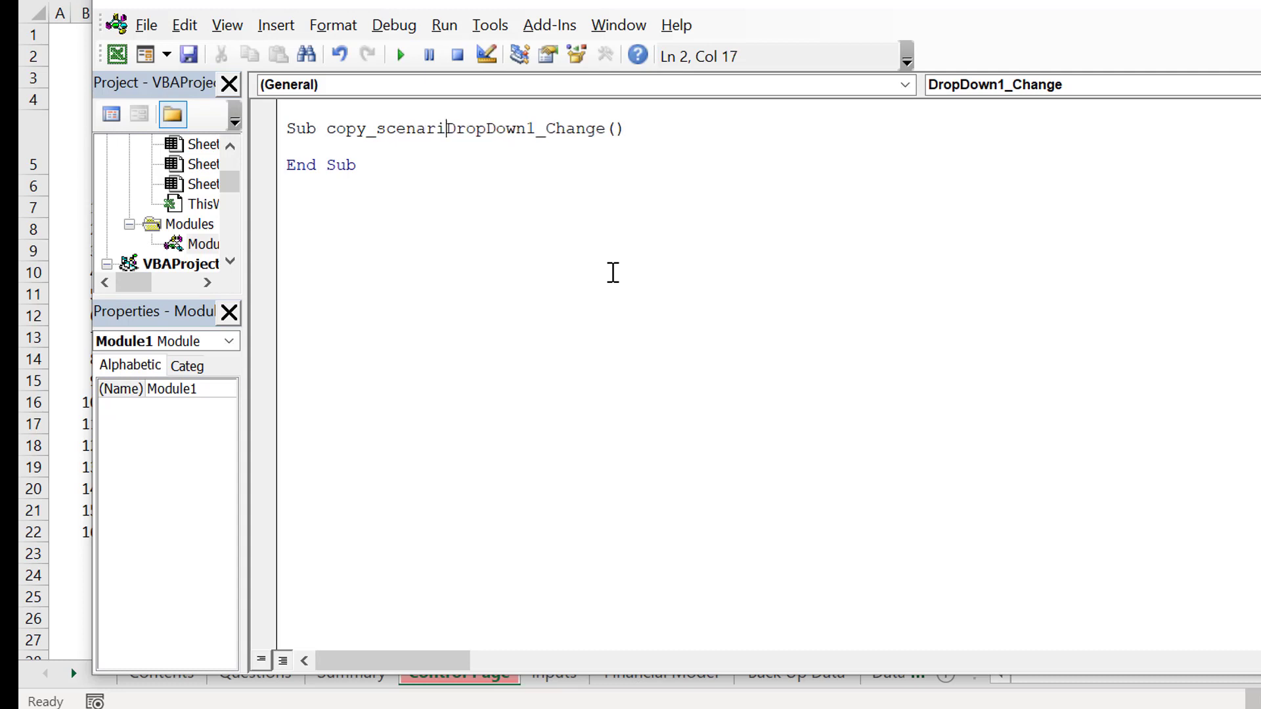
key(Delete)
key(Delete)
key(Delete)
key(Delete)
key(Delete)
key(Delete)
key(Delete)
key(Delete)
key(Delete)
key(Delete)
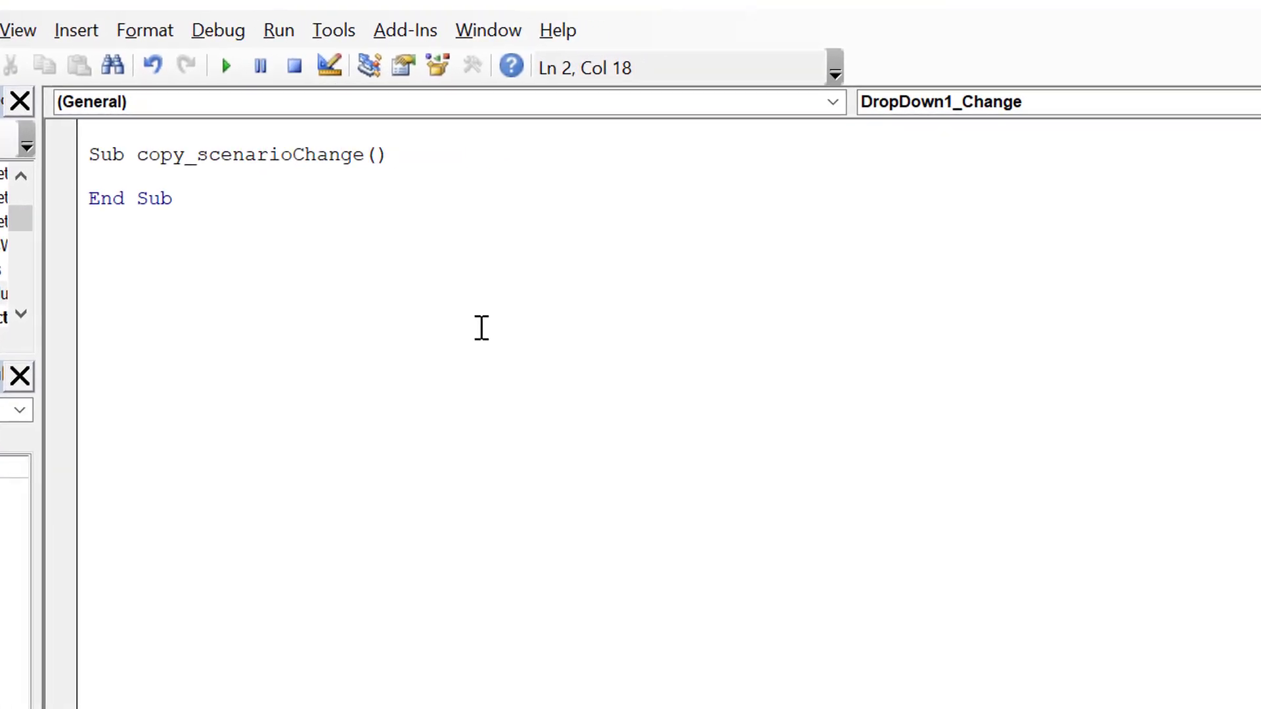
key(Delete)
key(Delete)
key(Delete)
key(Delete)
key(Delete)
key(Delete)
key(Delete)
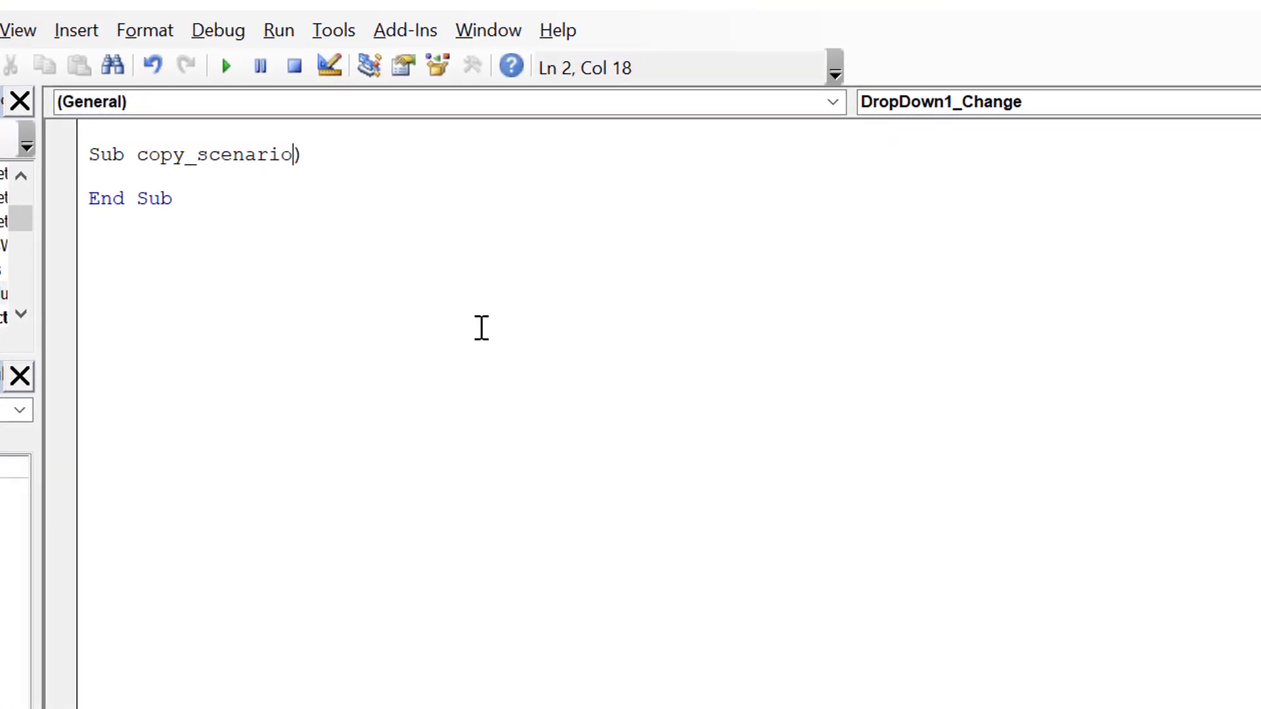
text(()
- Add blank lines inside the copy_scenario procedure and write range("applied") = range("xindex") in its body
key(Return)
key(Return)
key(Return)
key(Return)
key(Return)
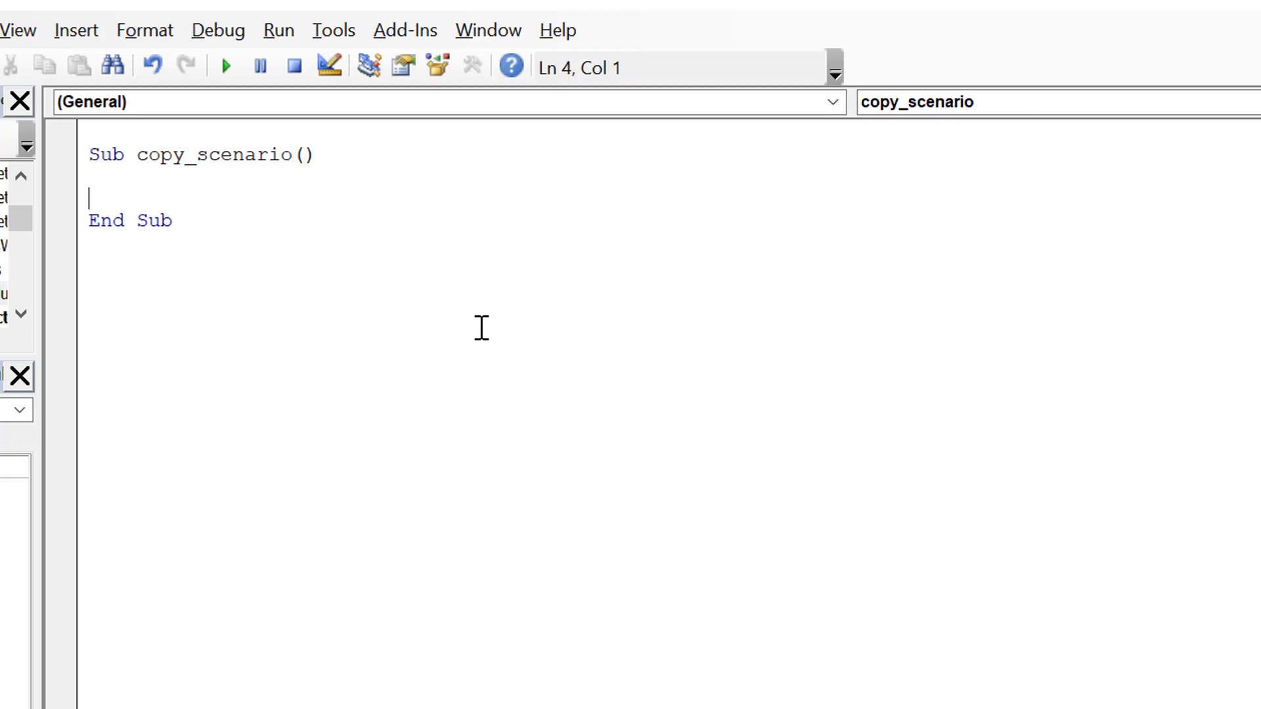
key(Up)
key(Up)
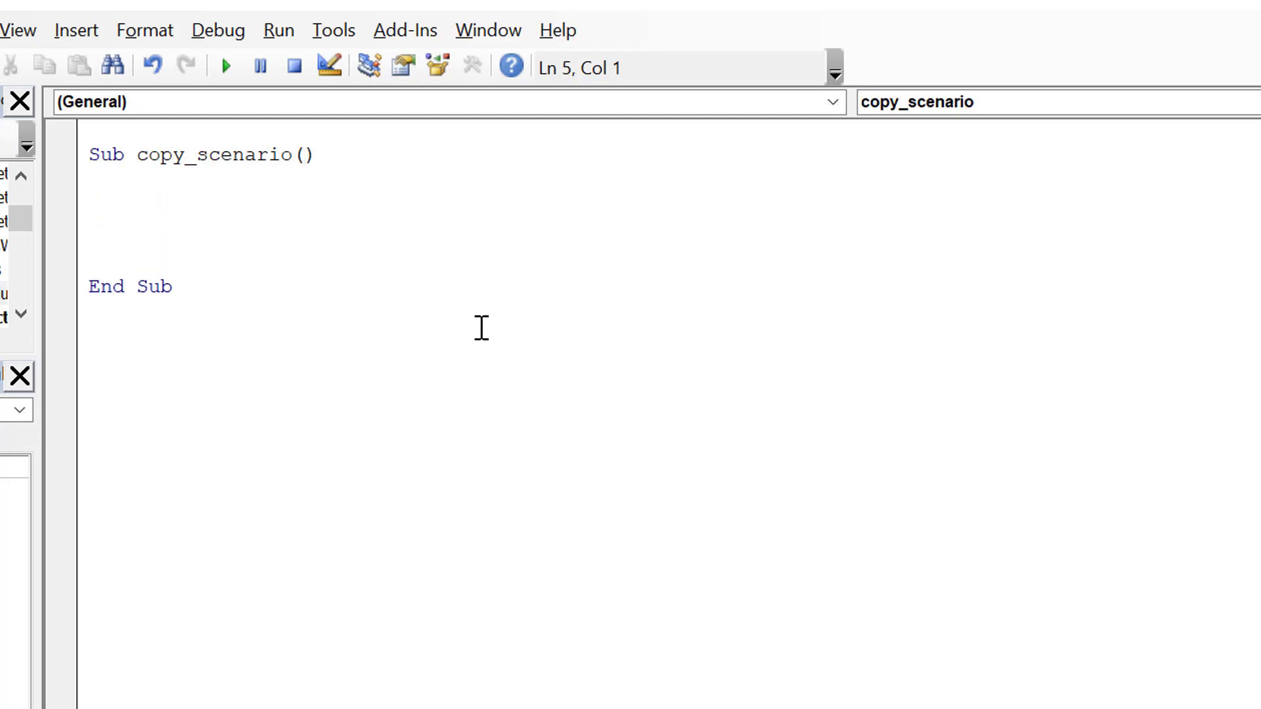
text(range(")
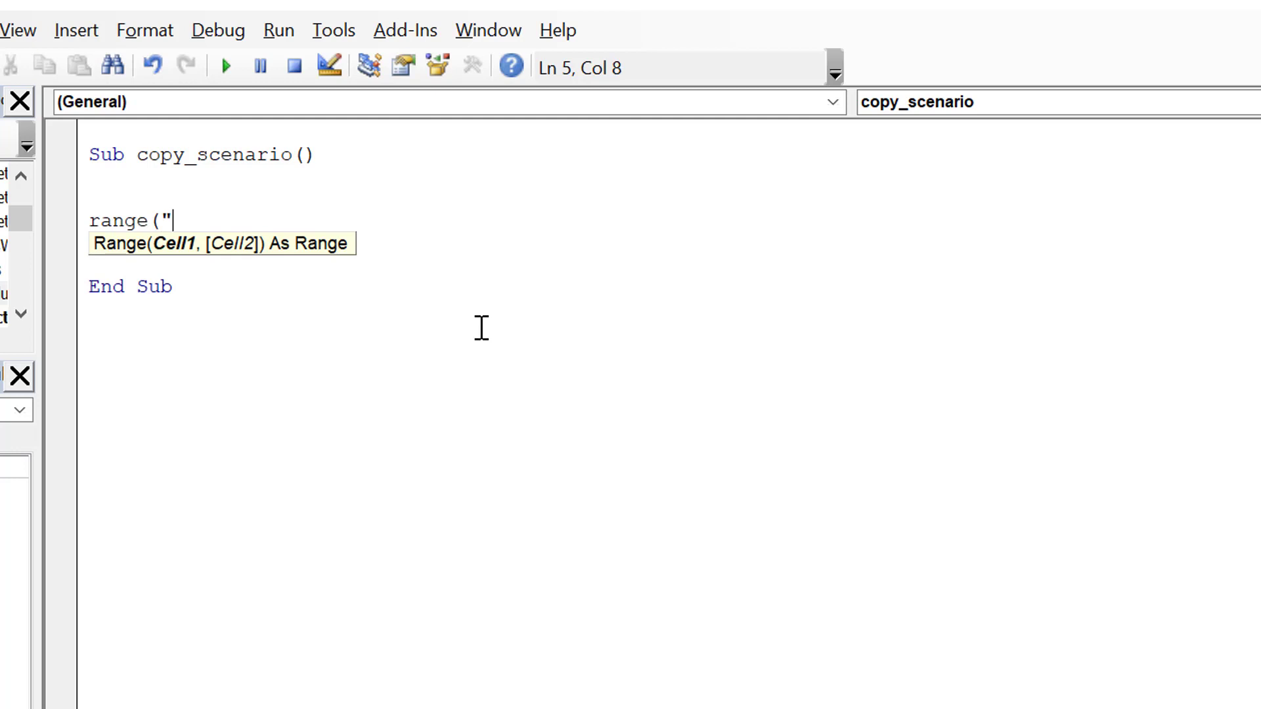
text(applied"_)
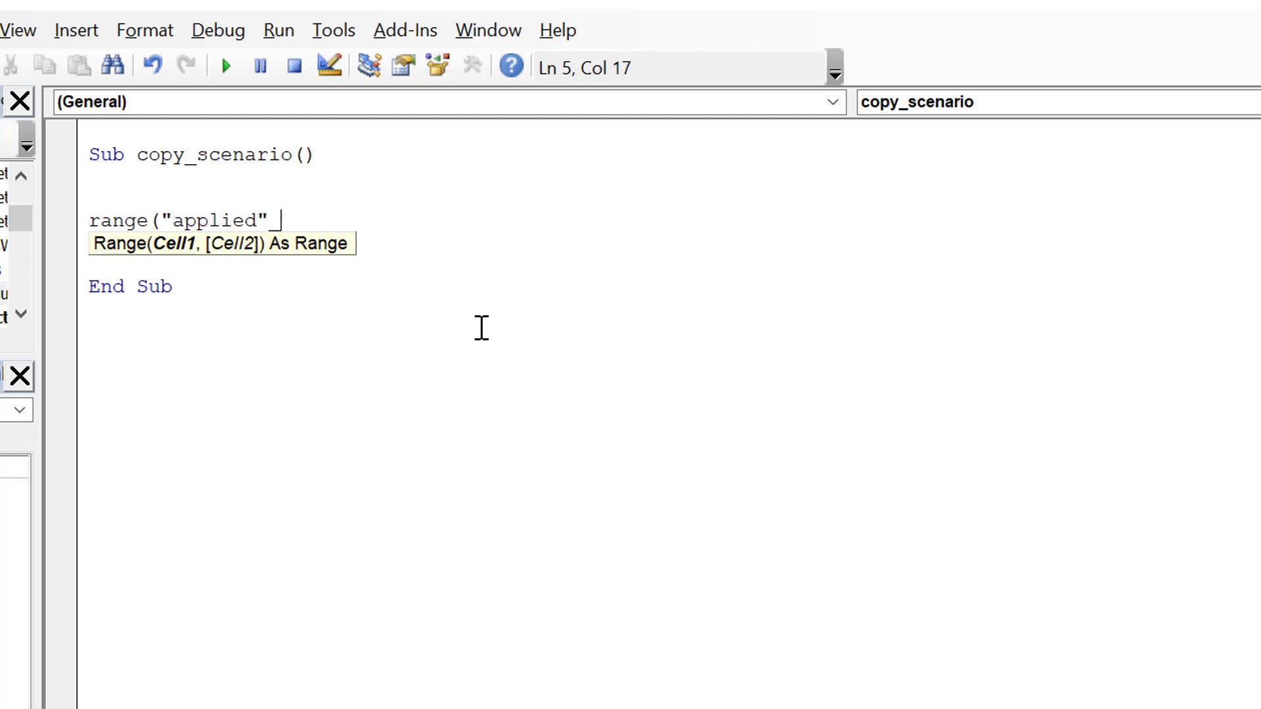
key(BackSpace)
text() = range(")
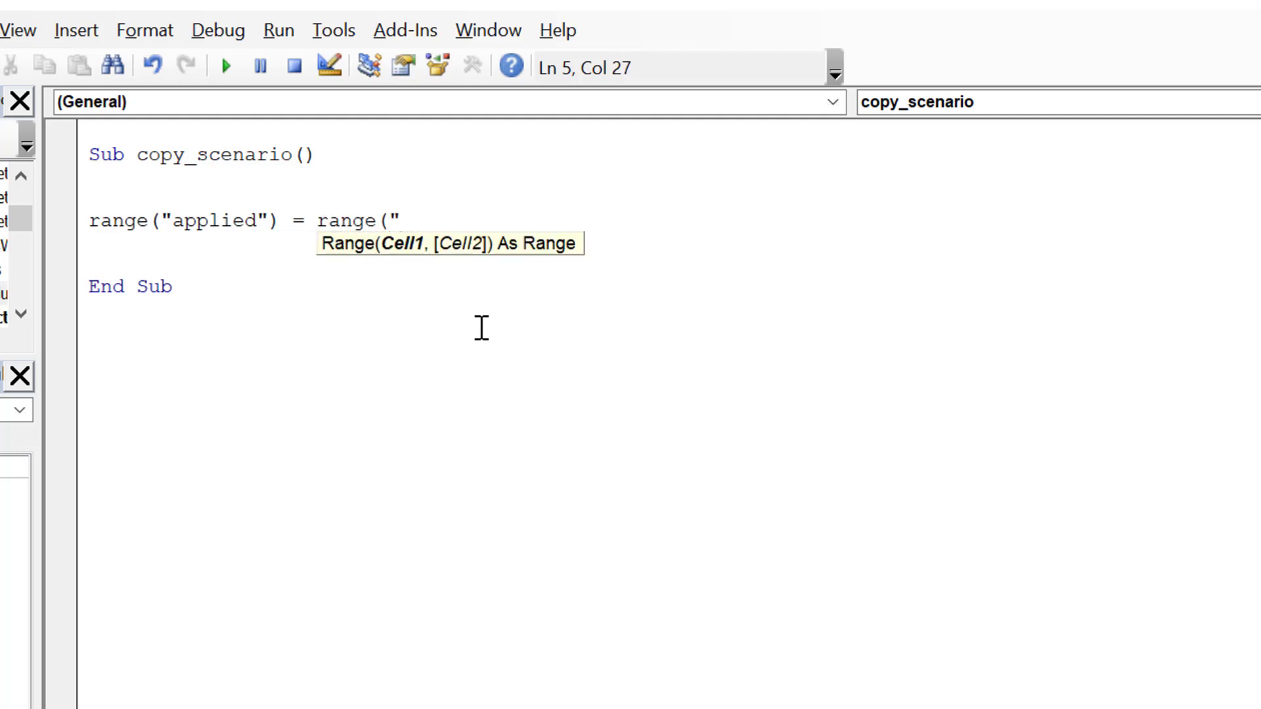
text(xindex"))
- Append .Value to both the "applied" and "xindex" ranges in the assignment line and commit the line
key(Left)
key(Left)
key(Left)
key(Left)
key(Left)
key(Left)
key(Left)
key(Left)
key(Left)
key(Left)
key(Left)
key(Left)
key(Left)
key(Left)
key(Left)
key(Left)
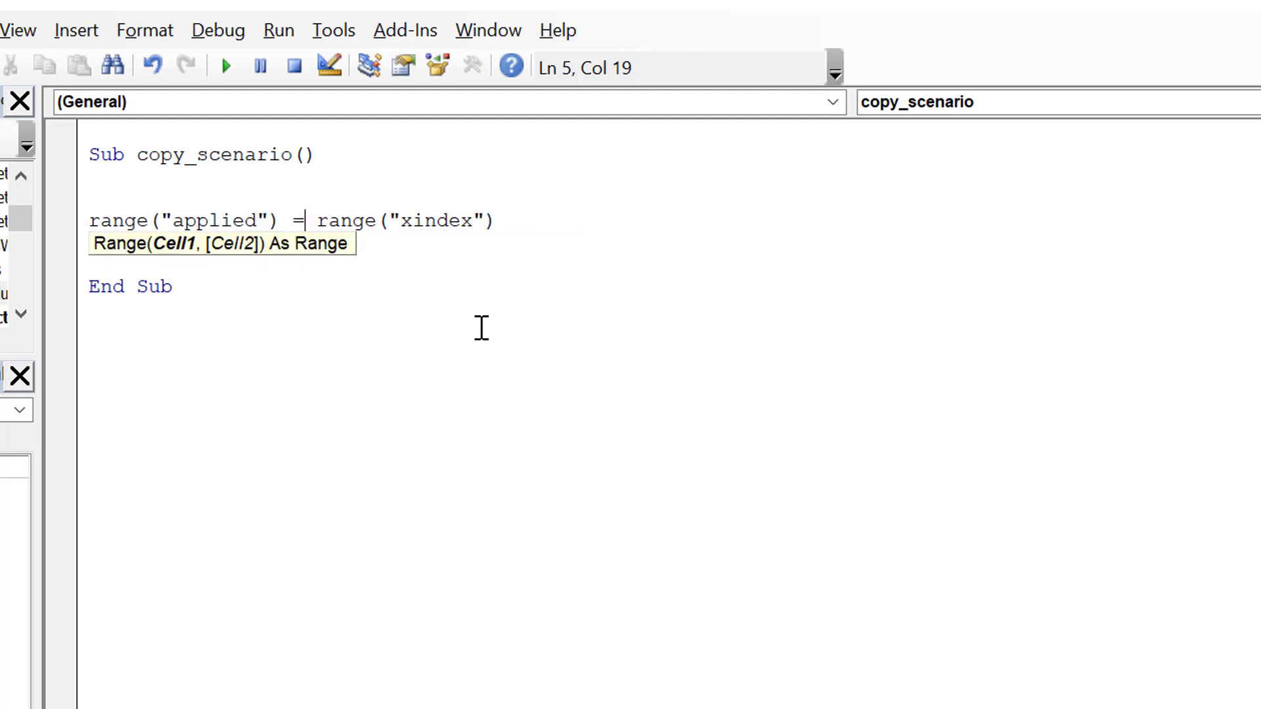
key(Left)
key(Left)
text(.val)
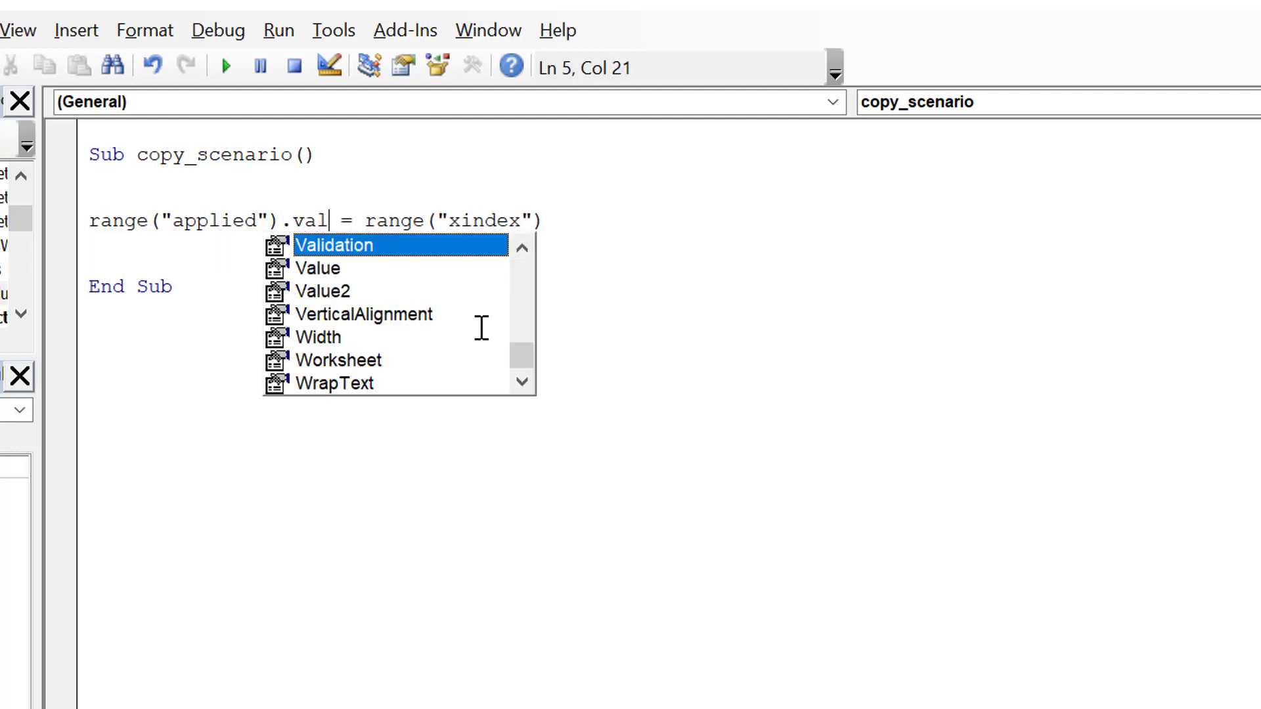
key(Down)
key(Tab)
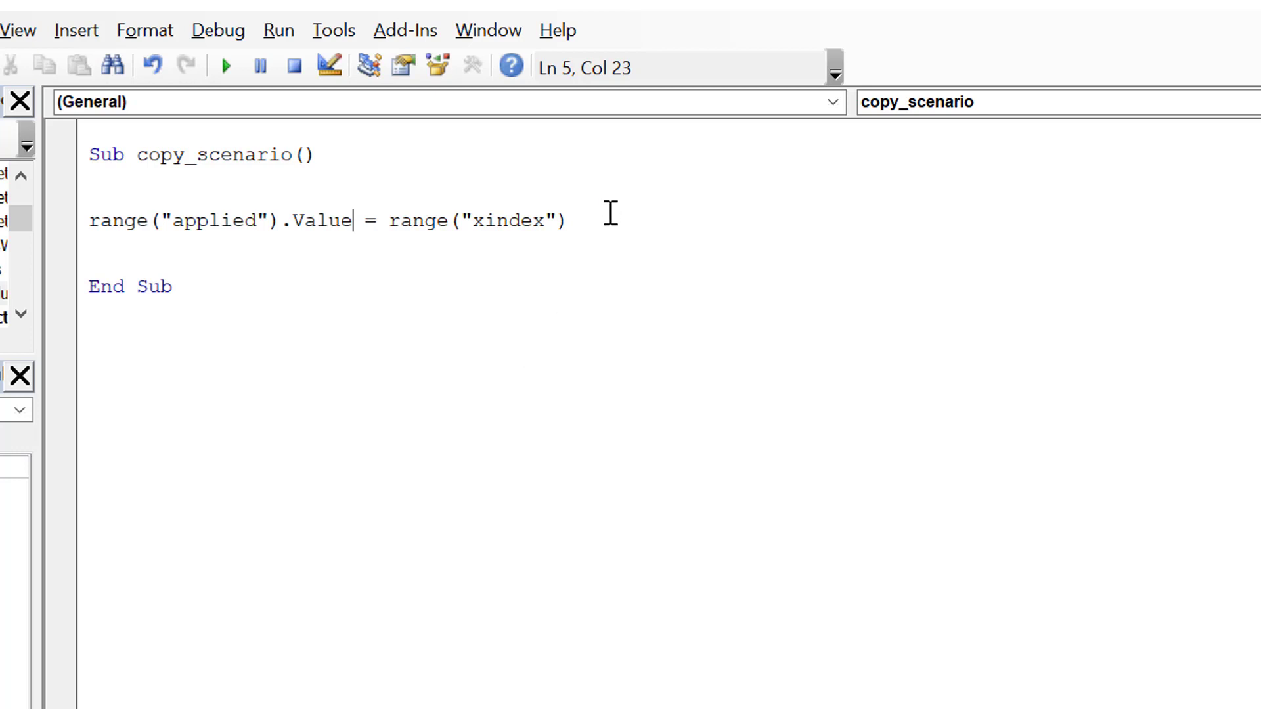
click(611, 217)
text(.val)
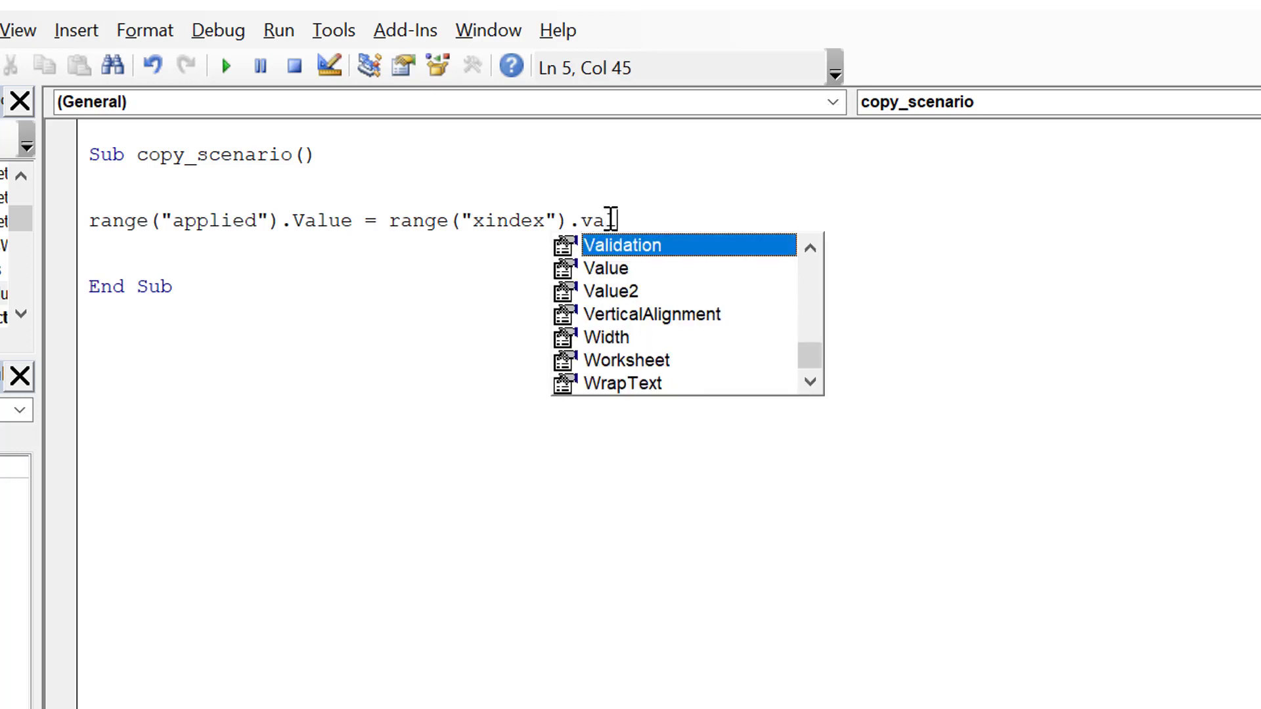
key(Down)
key(Tab)
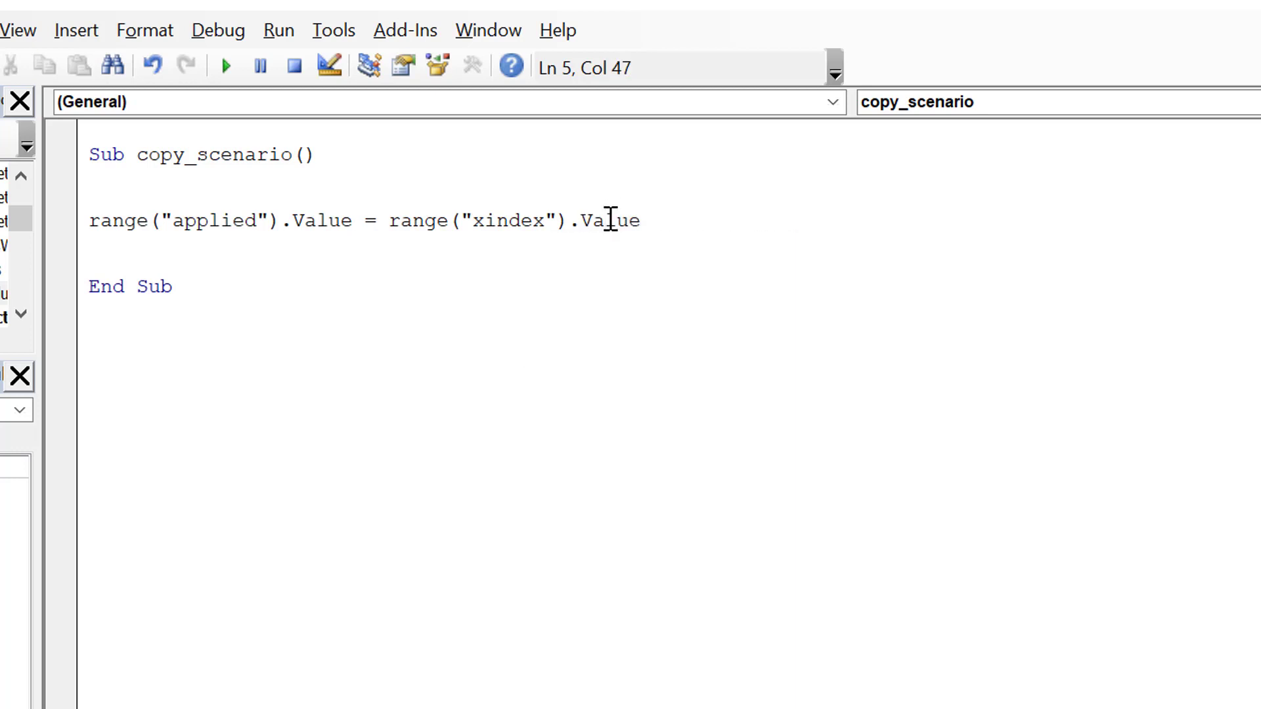
key(Up)
key(Up)
key(Down)
- Return to the Control Page and assign this workbook's copy_scenario macro to the scenario drop-down
key(alt+F11)
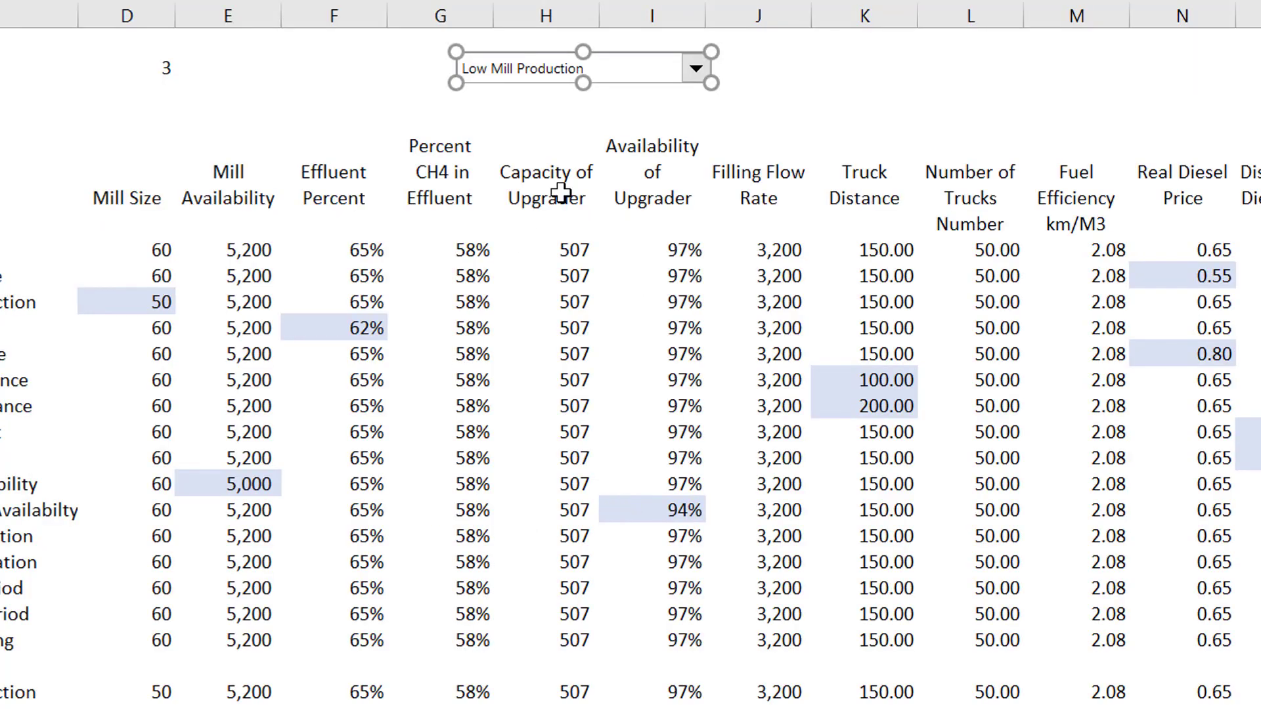
click(763, 112)
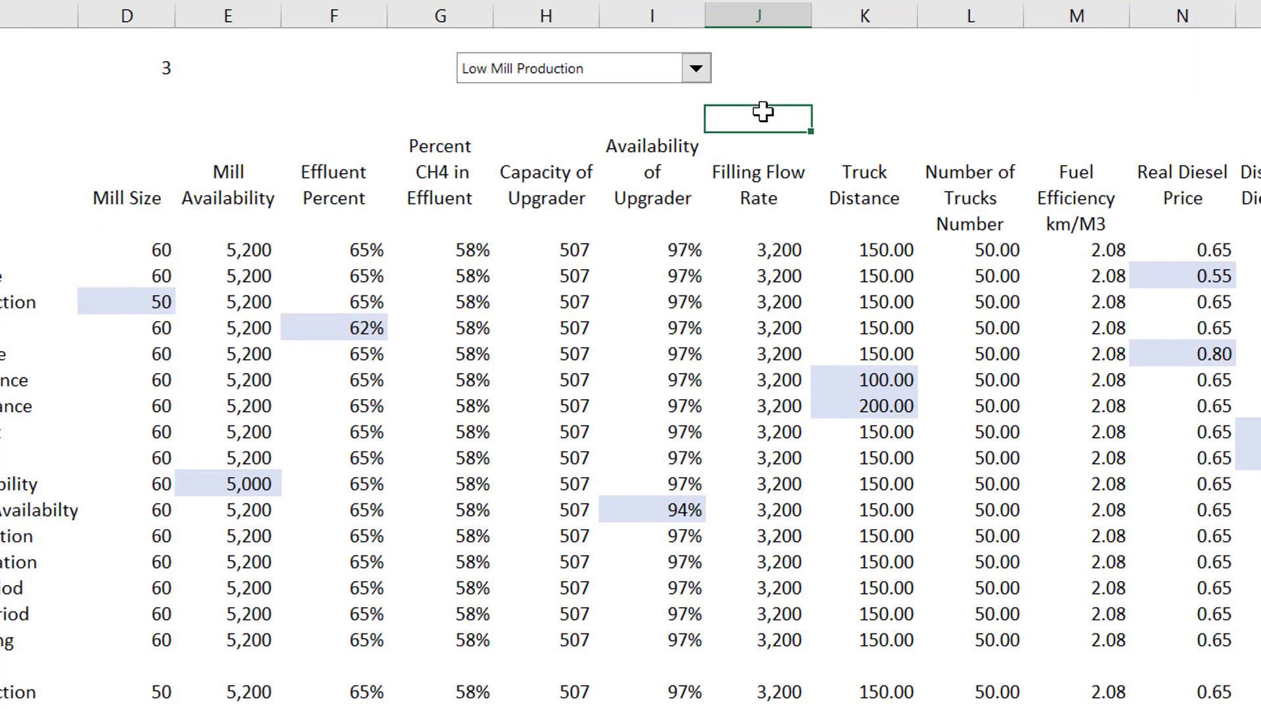
right_click(605, 66)
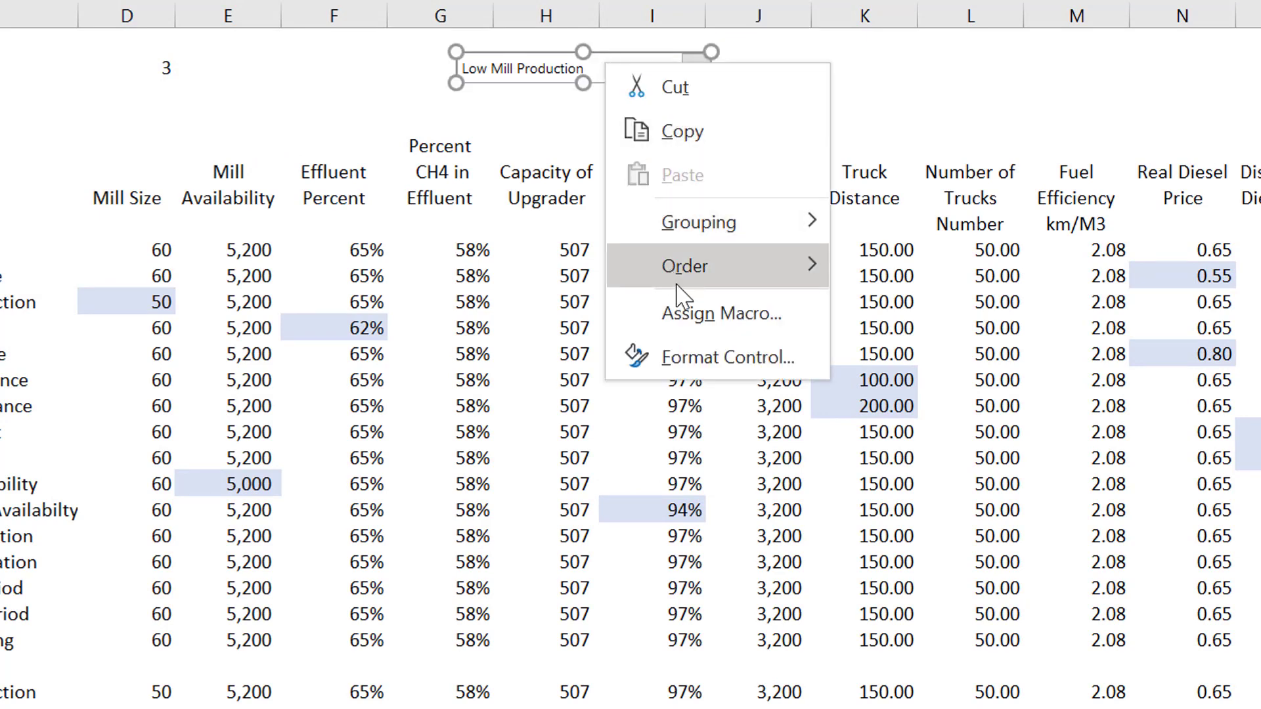
click(687, 315)
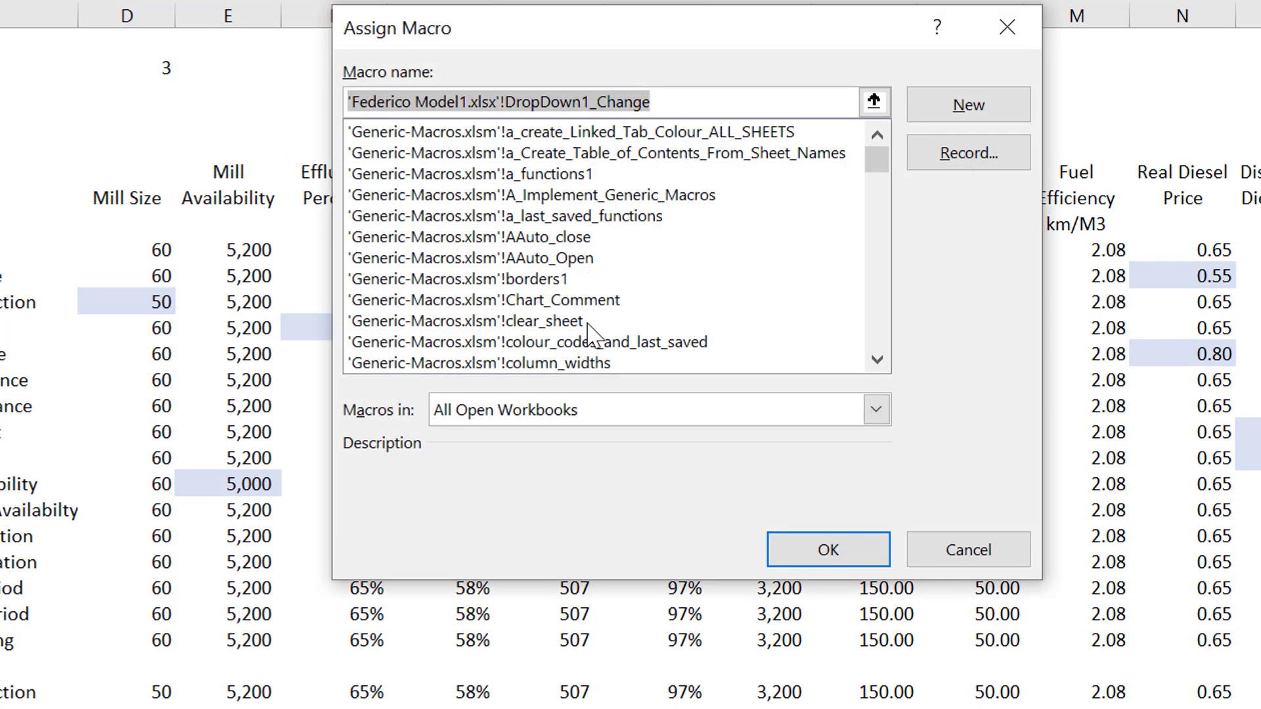
click(589, 415)
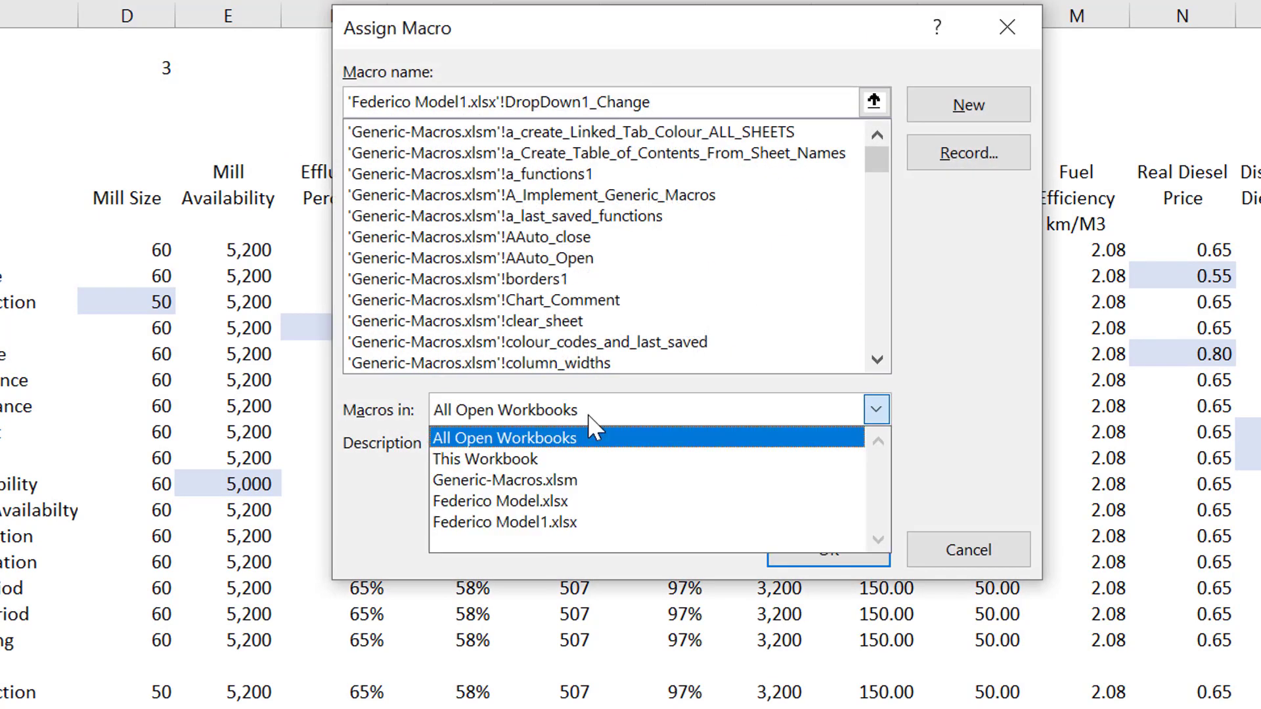
click(589, 460)
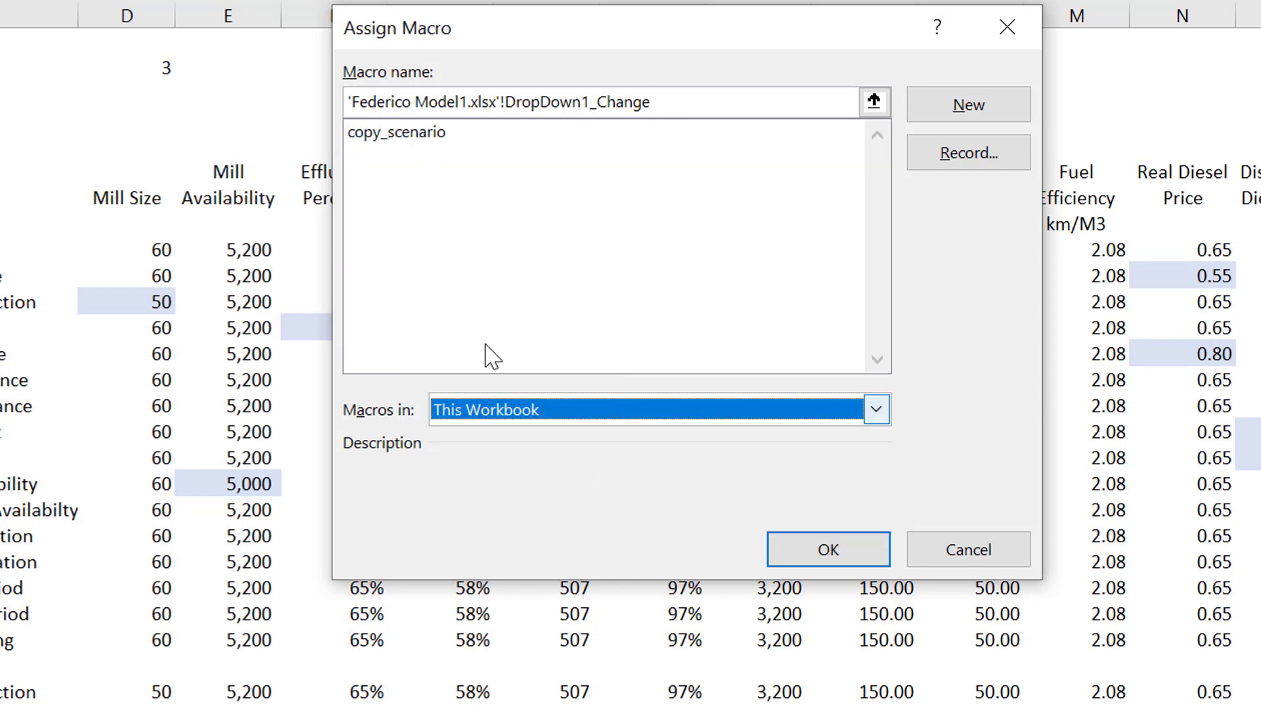
click(403, 134)
click(818, 562)
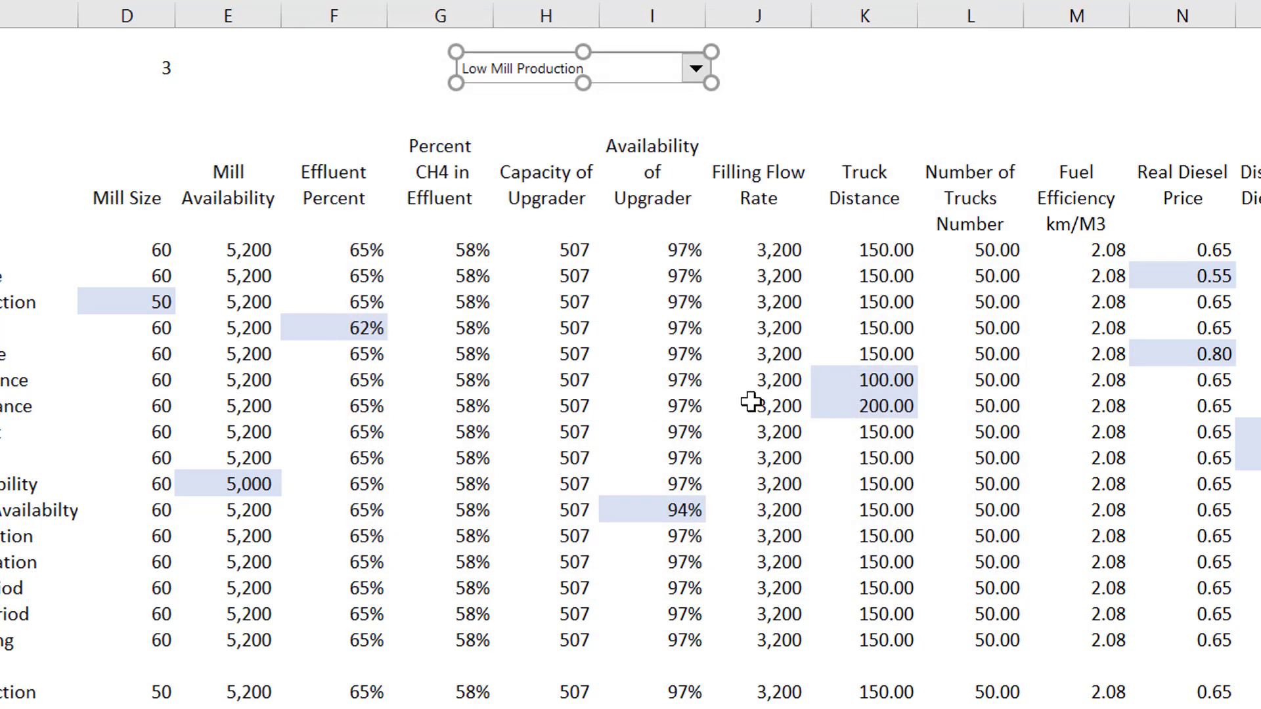
click(825, 111)
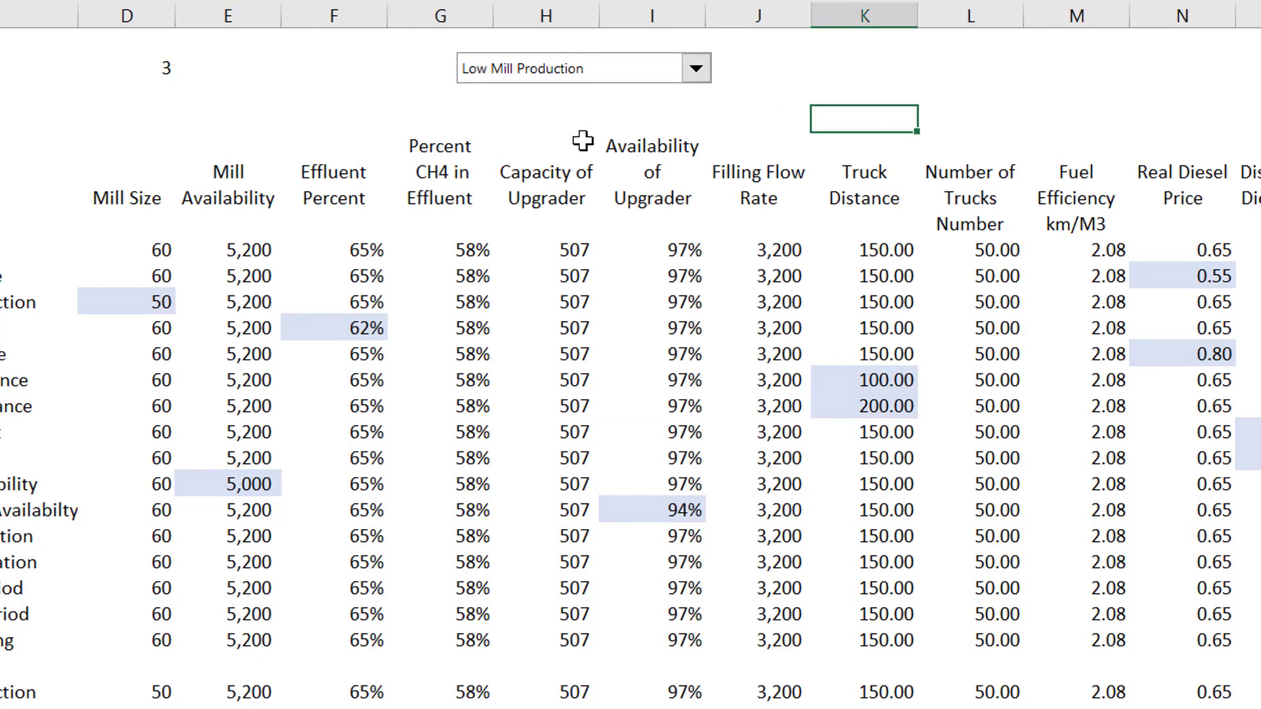
- Test the scenario drop-down by choosing Base Case and returning it to Low Mill Production
click(578, 73)
key(Return)
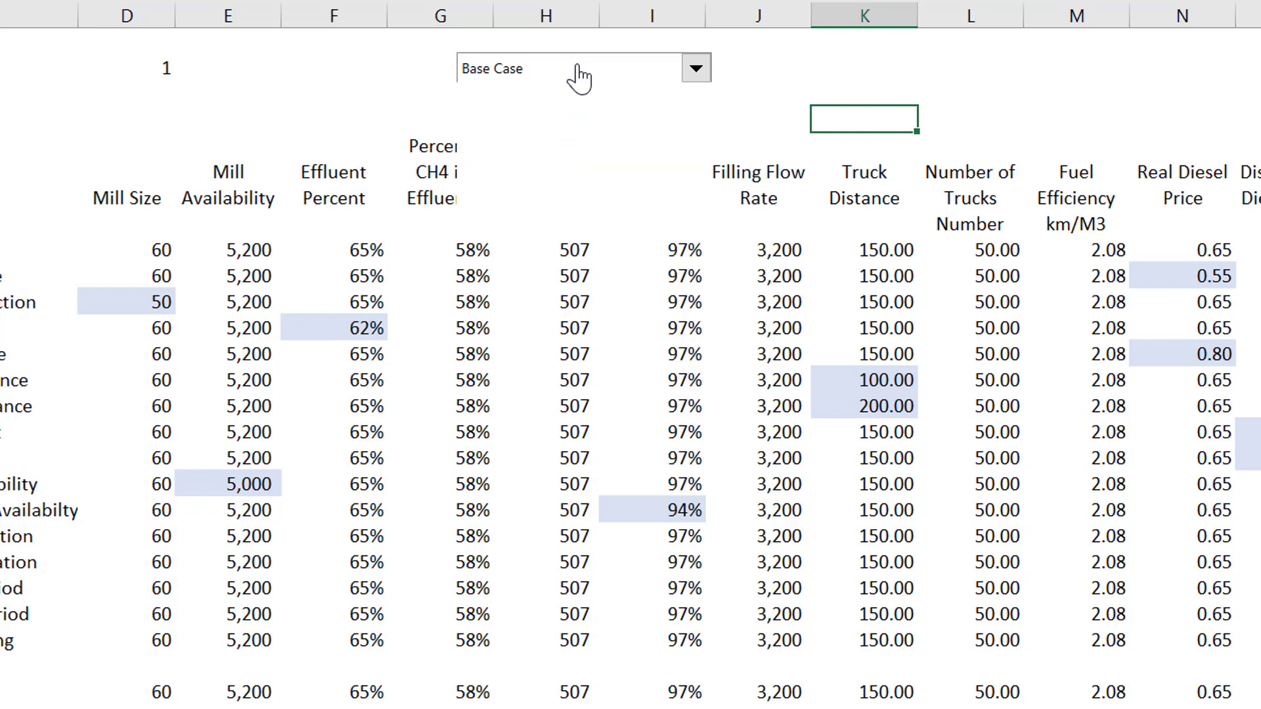
click(579, 68)
key(Down)
key(Down)
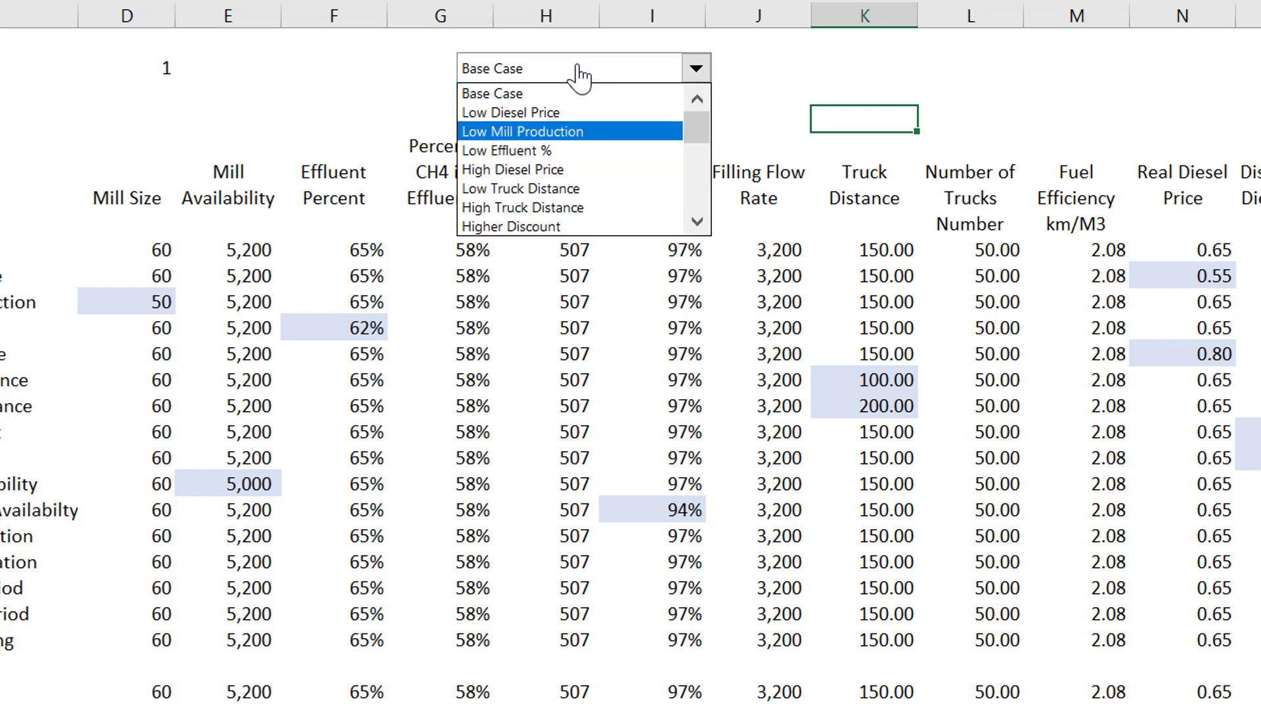
key(Return)
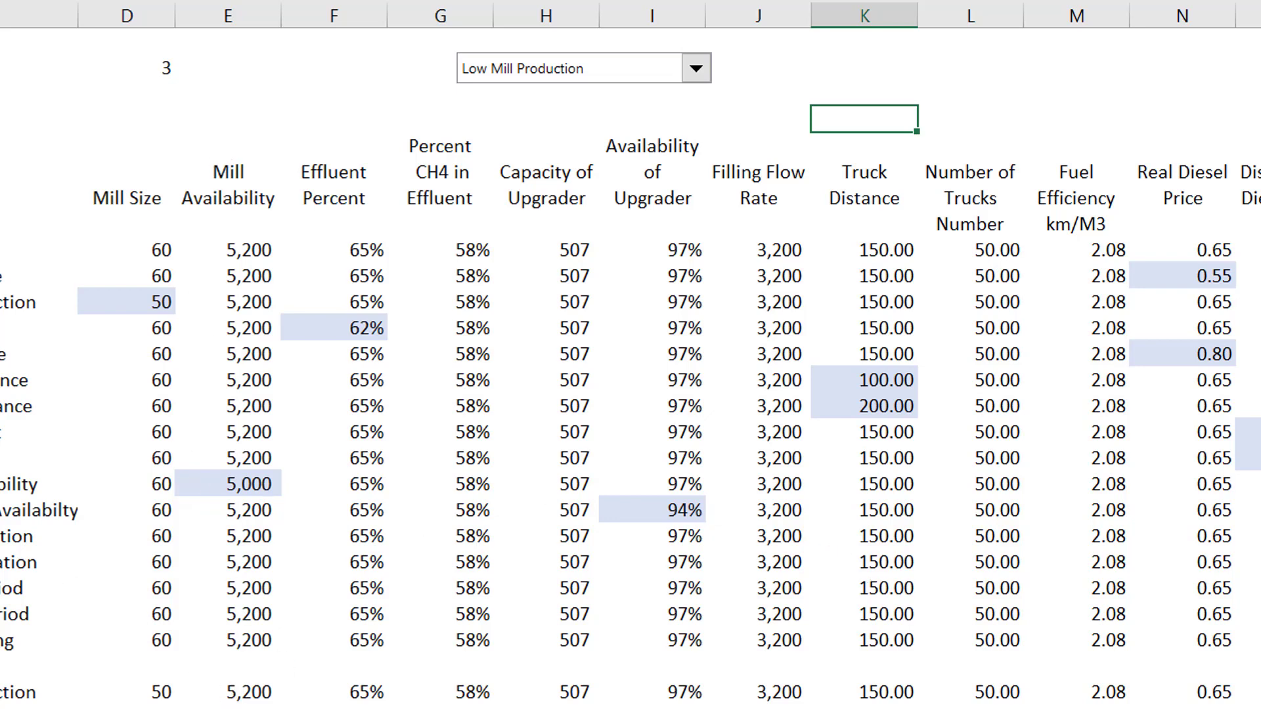
- Set the minimum to 20 and the maximum to 80 in the control settings of the spinner beside D26
right_click(186, 707)
key(Escape)
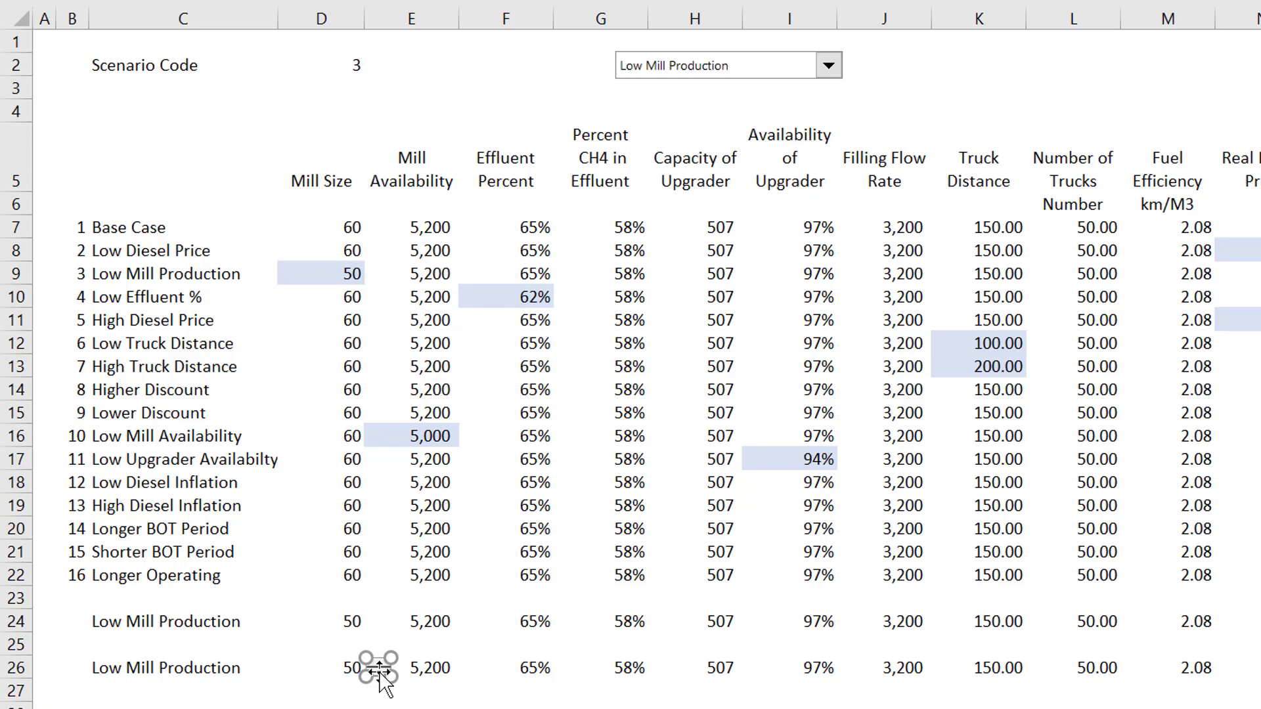
right_click(379, 669)
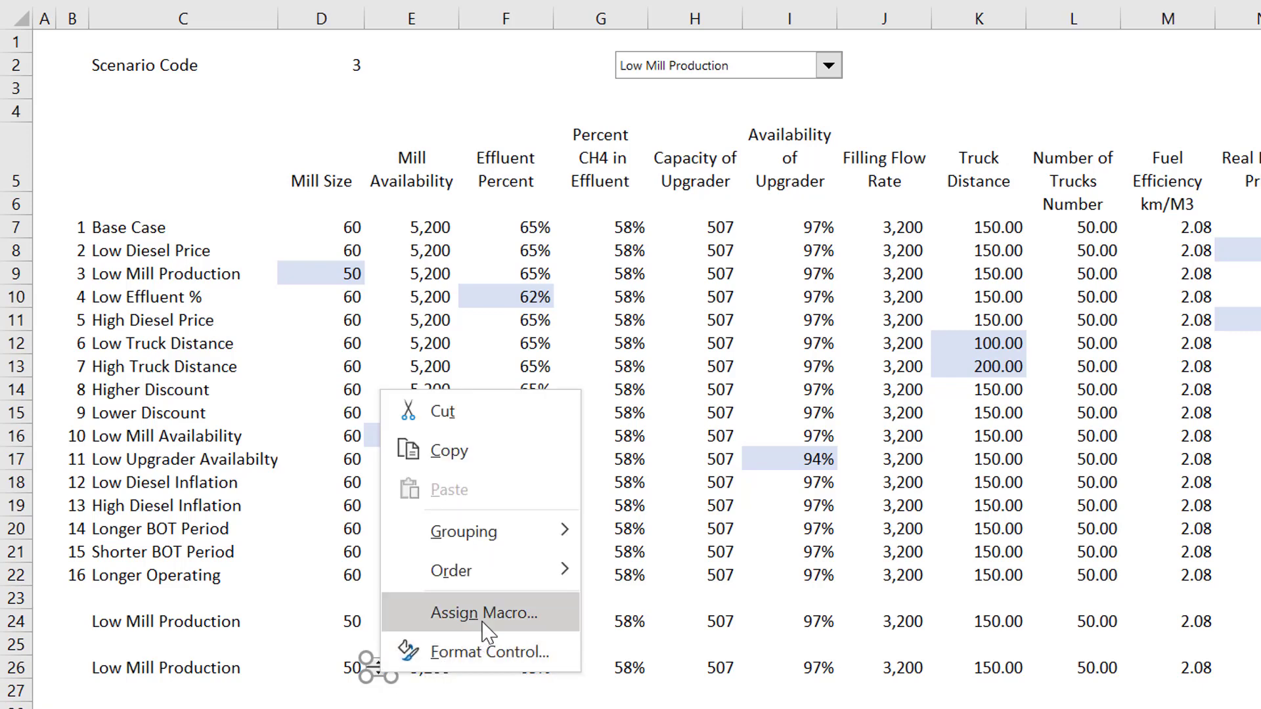
click(491, 651)
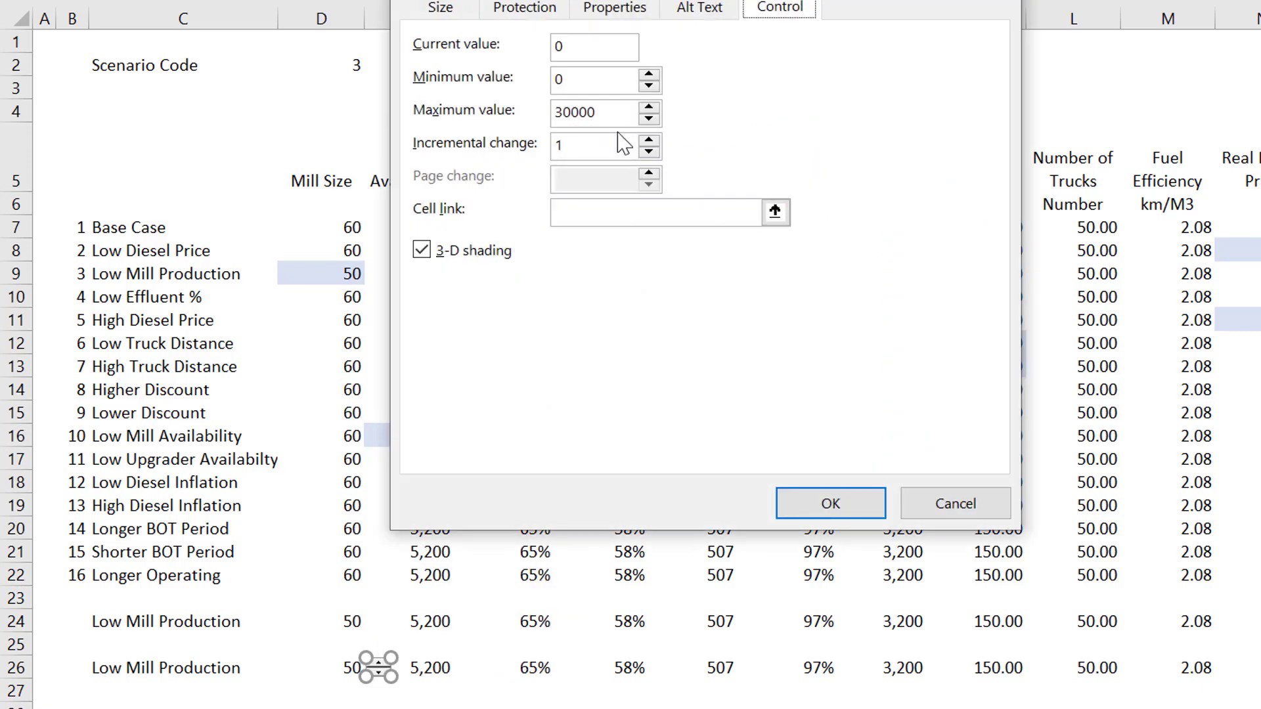
double_click(598, 84)
key(BackSpace)
text(20)
click(599, 112)
key(BackSpace)
key(BackSpace)
key(BackSpace)
key(BackSpace)
key(BackSpace)
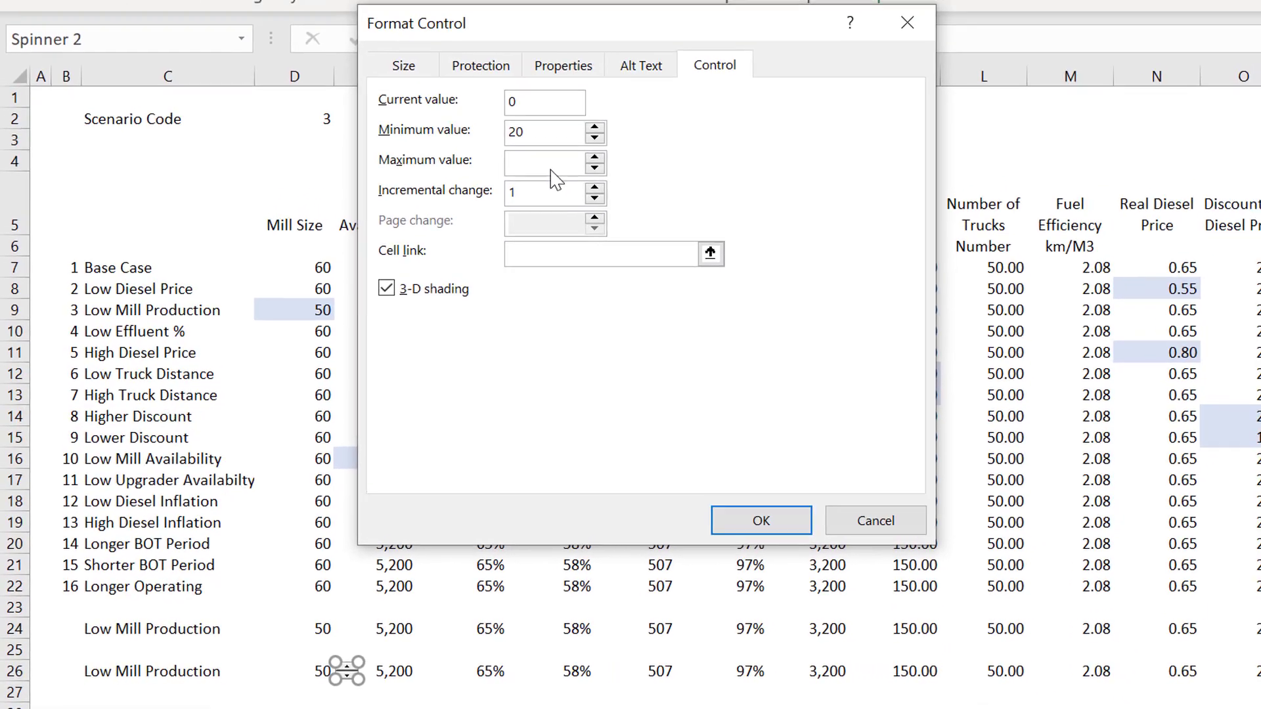
text(8)
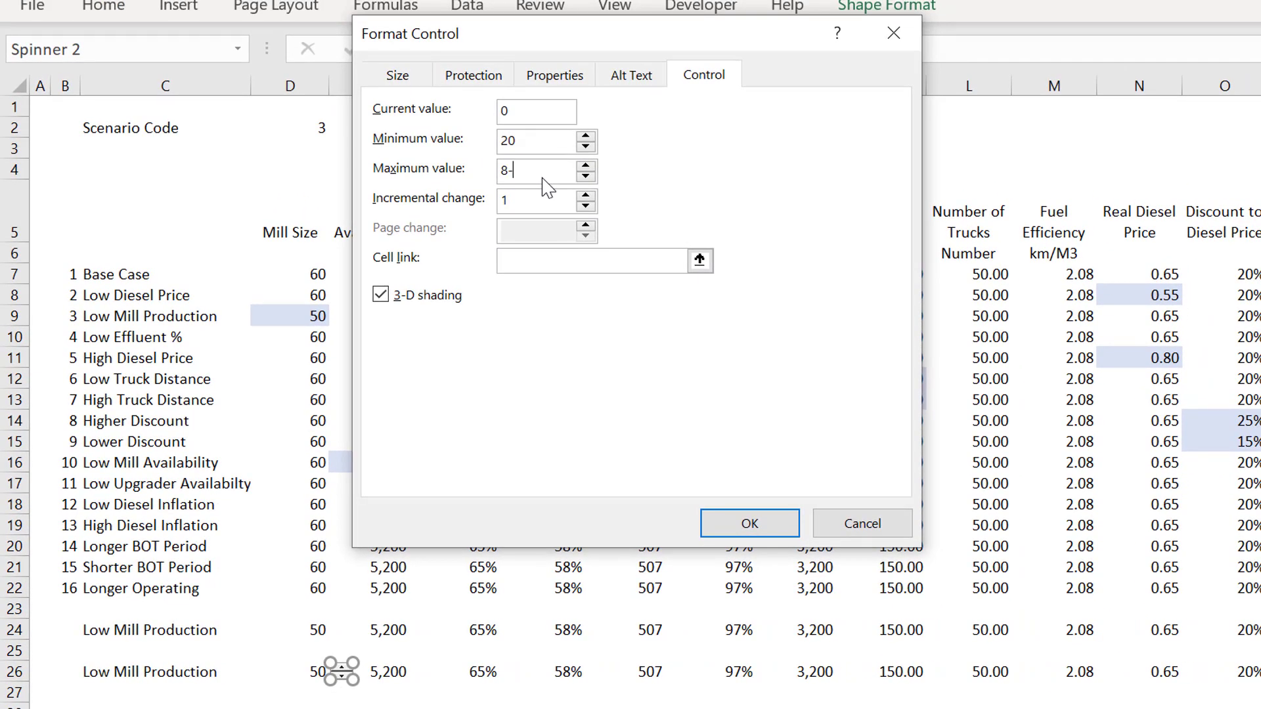
text(0)
- Link the spinner to cell D26 on the Control Page and apply its control settings
click(700, 260)
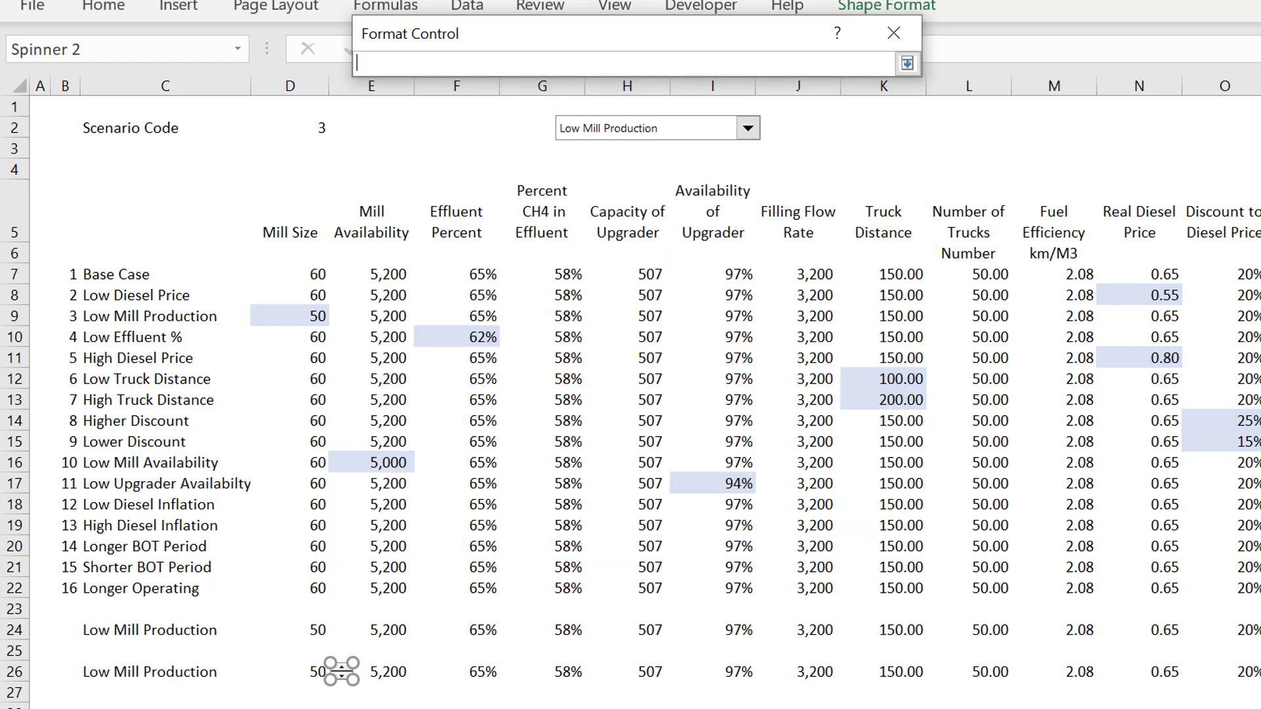
key(ctrl+Page_Up)
key(ctrl+Page_Down)
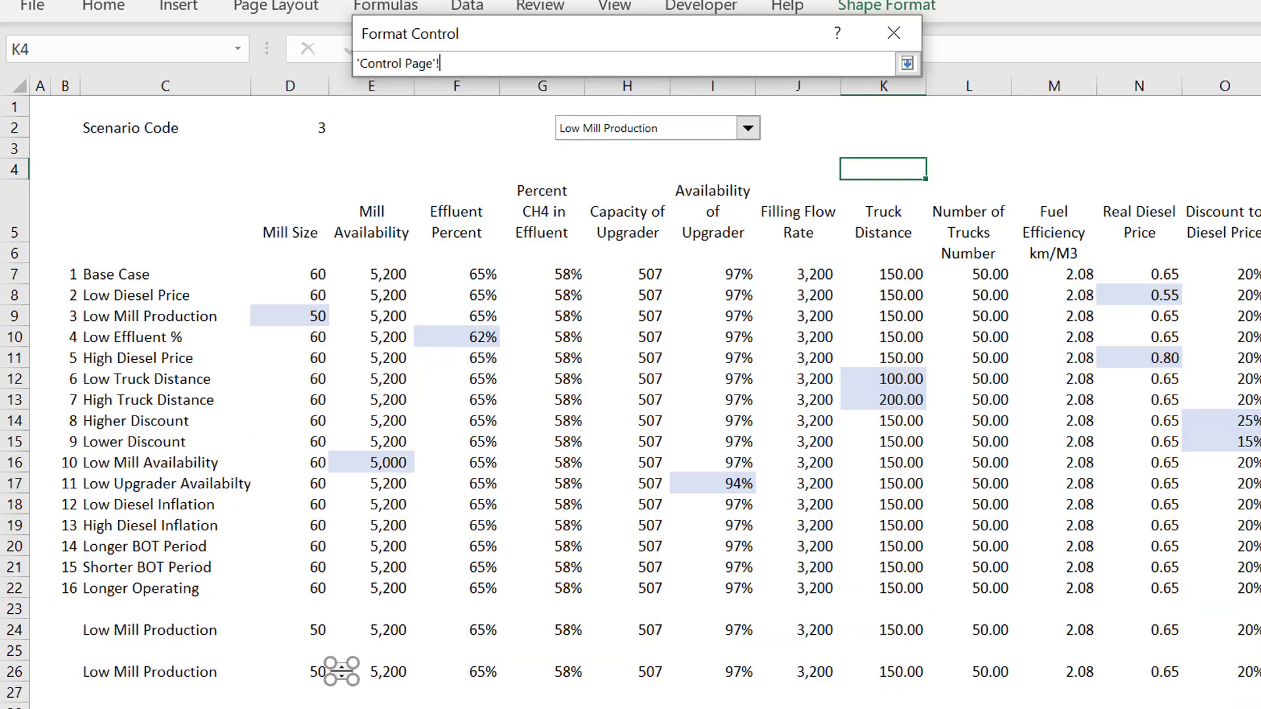
click(318, 673)
key(Return)
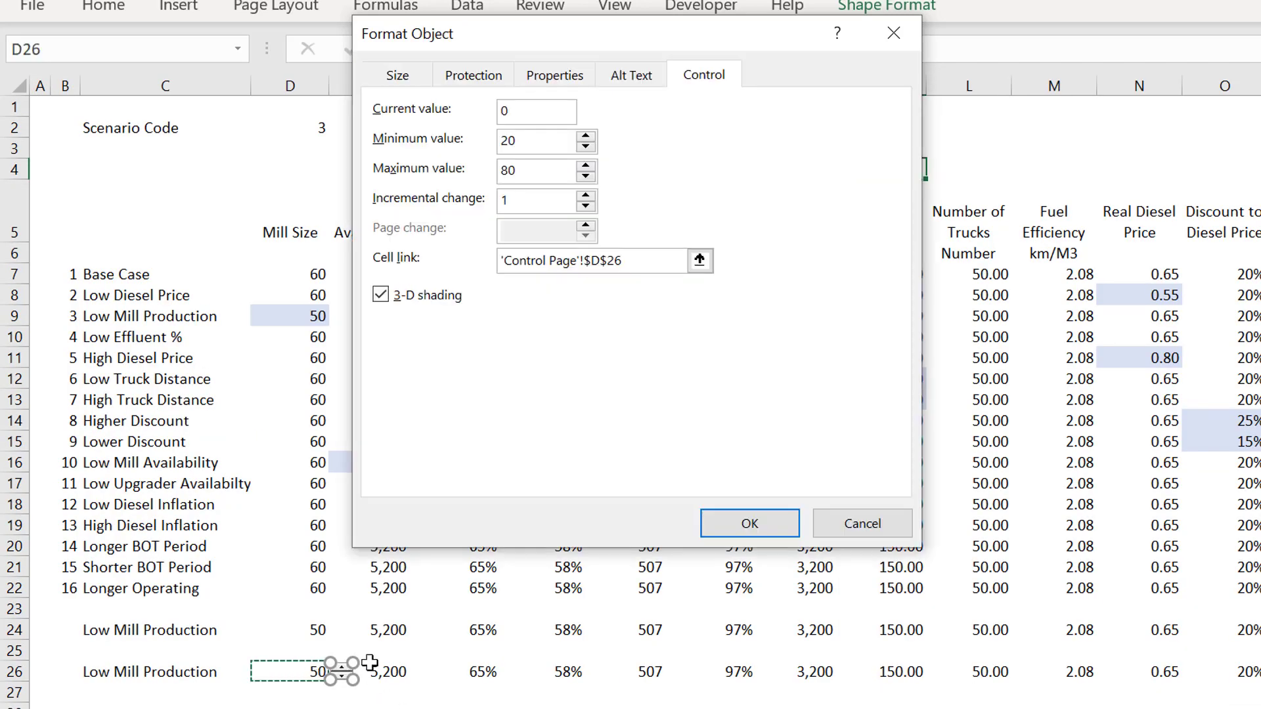
click(749, 523)
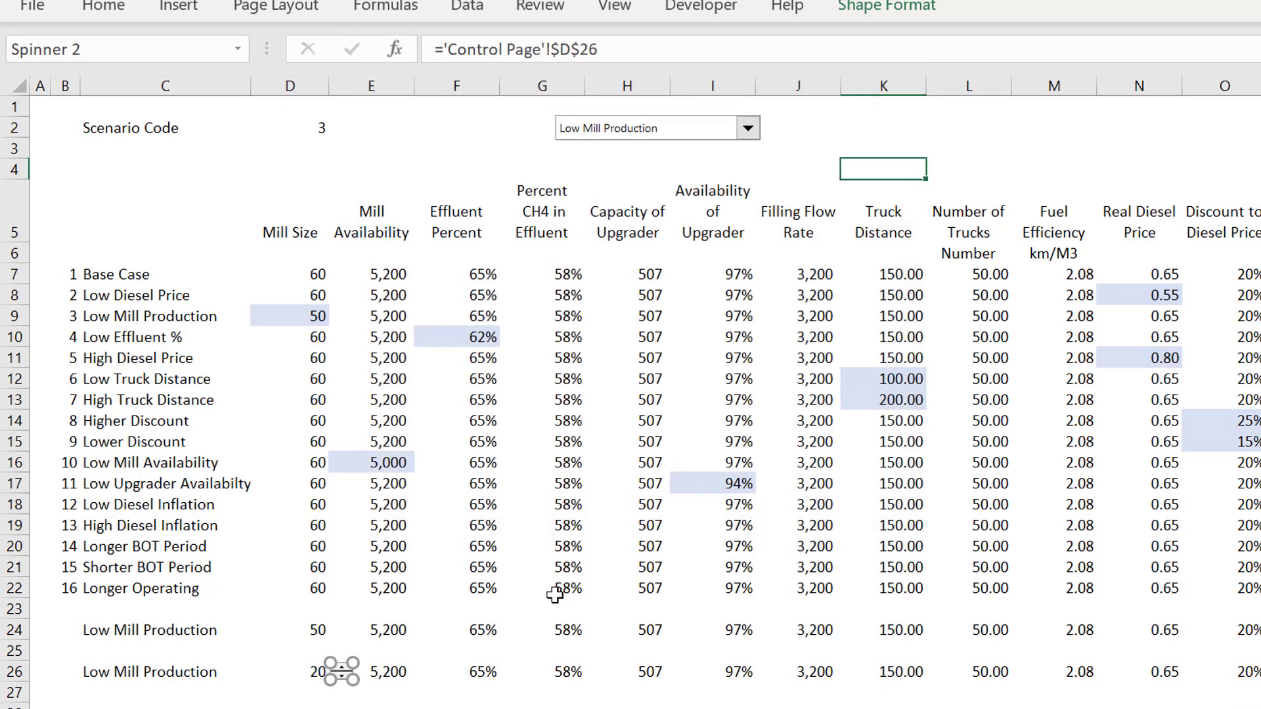
- Raise the applied mill size in D26 to 33 with its spinner and go to the Inputs sheet
click(461, 651)
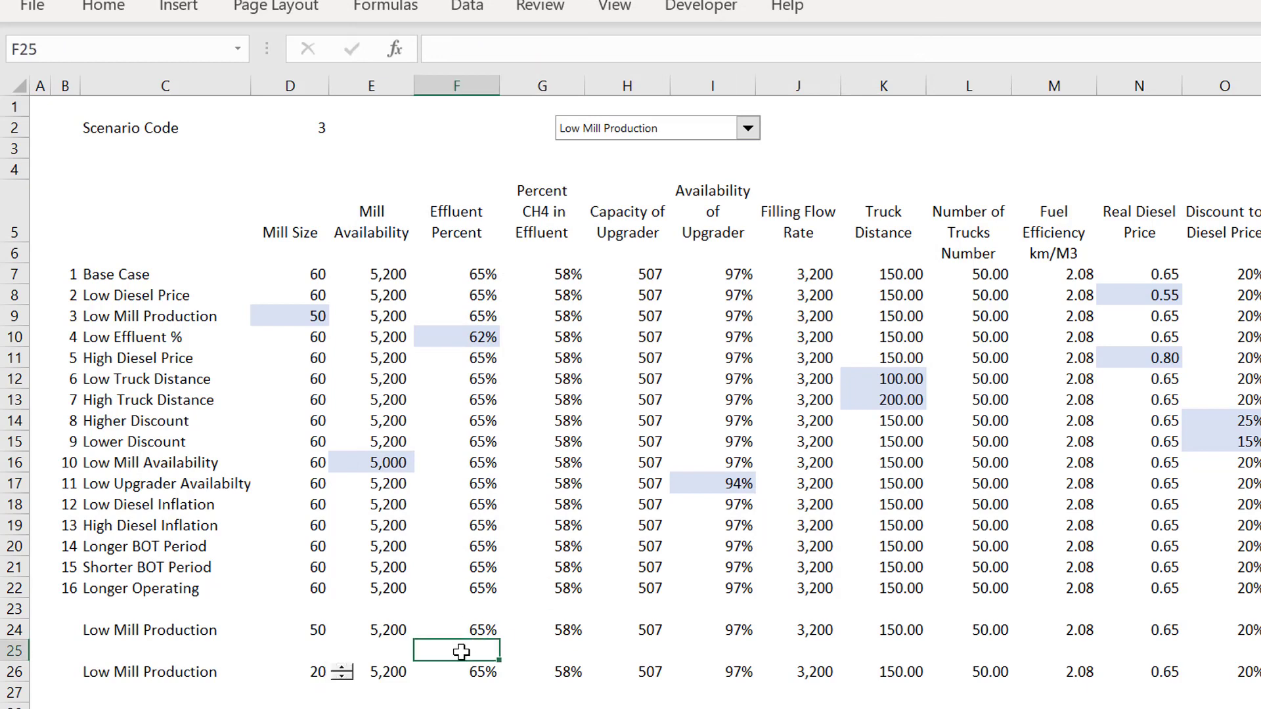
click(343, 668)
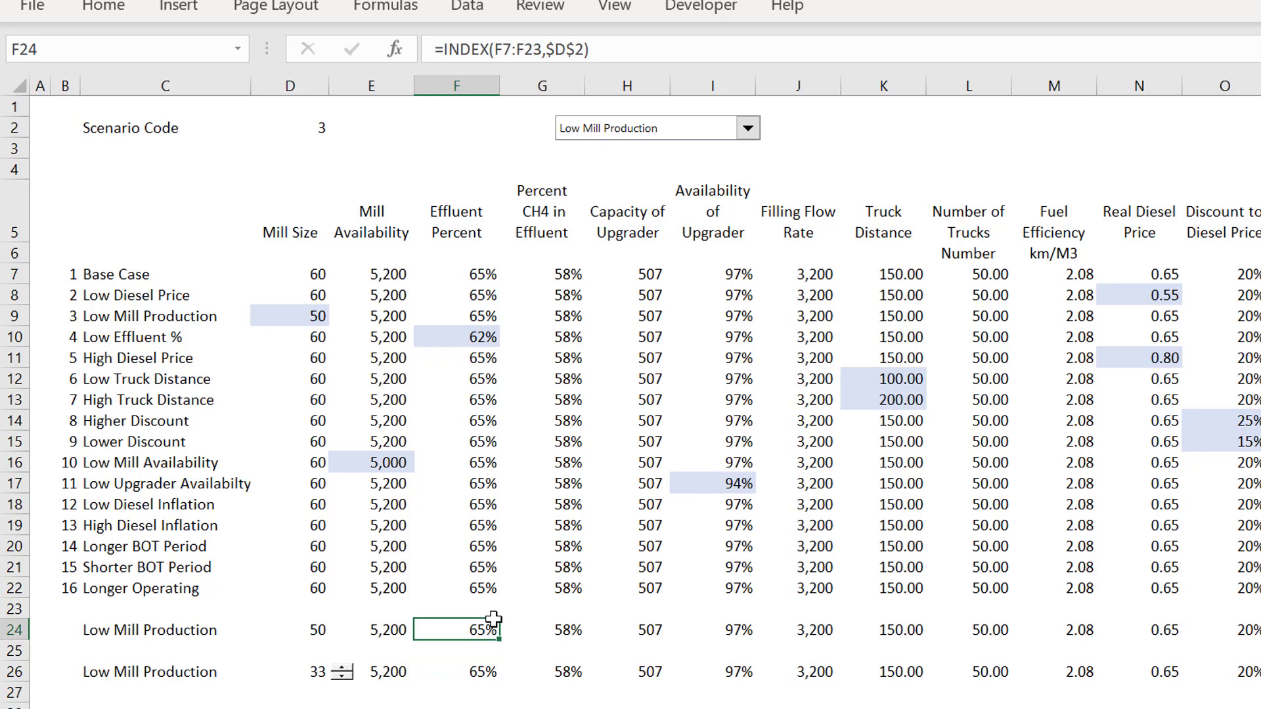
key(ctrl+Page_Up)
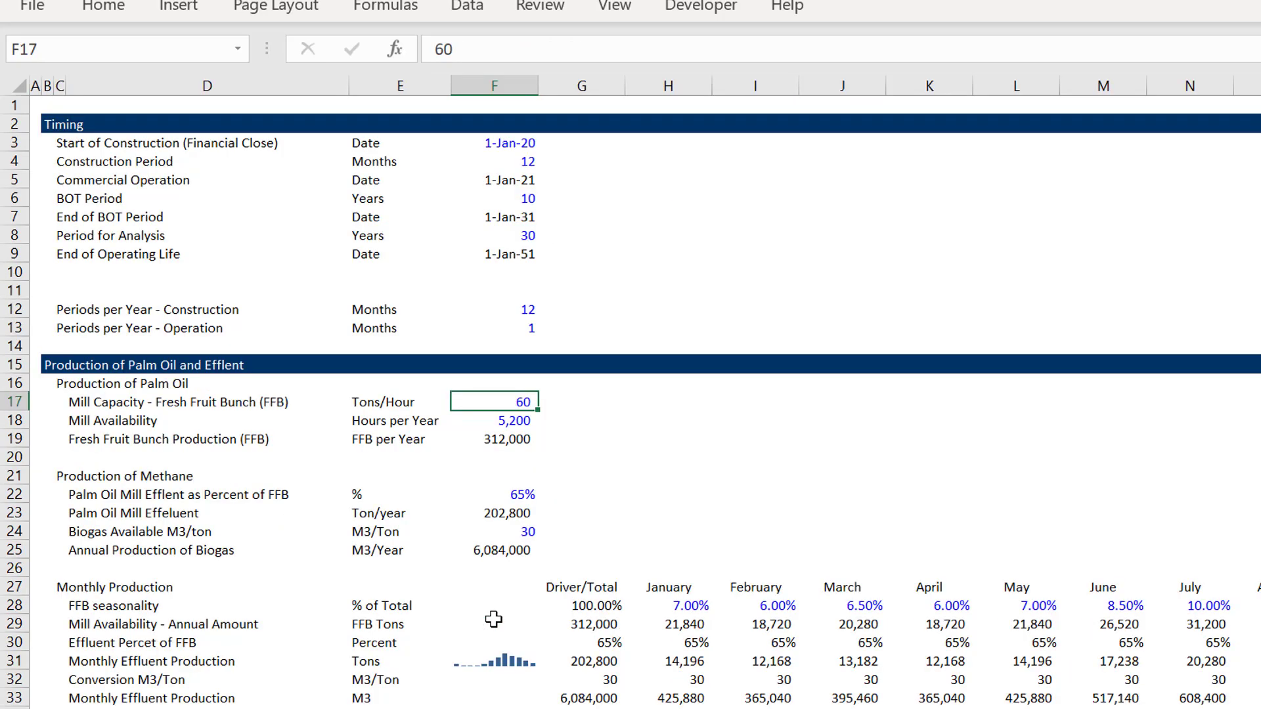
- Link the Mill Capacity input in F17 to the Mill Size value in D26 of the Control Page sheet
key(Page_Down)
key(Down)
key(Page_Up)
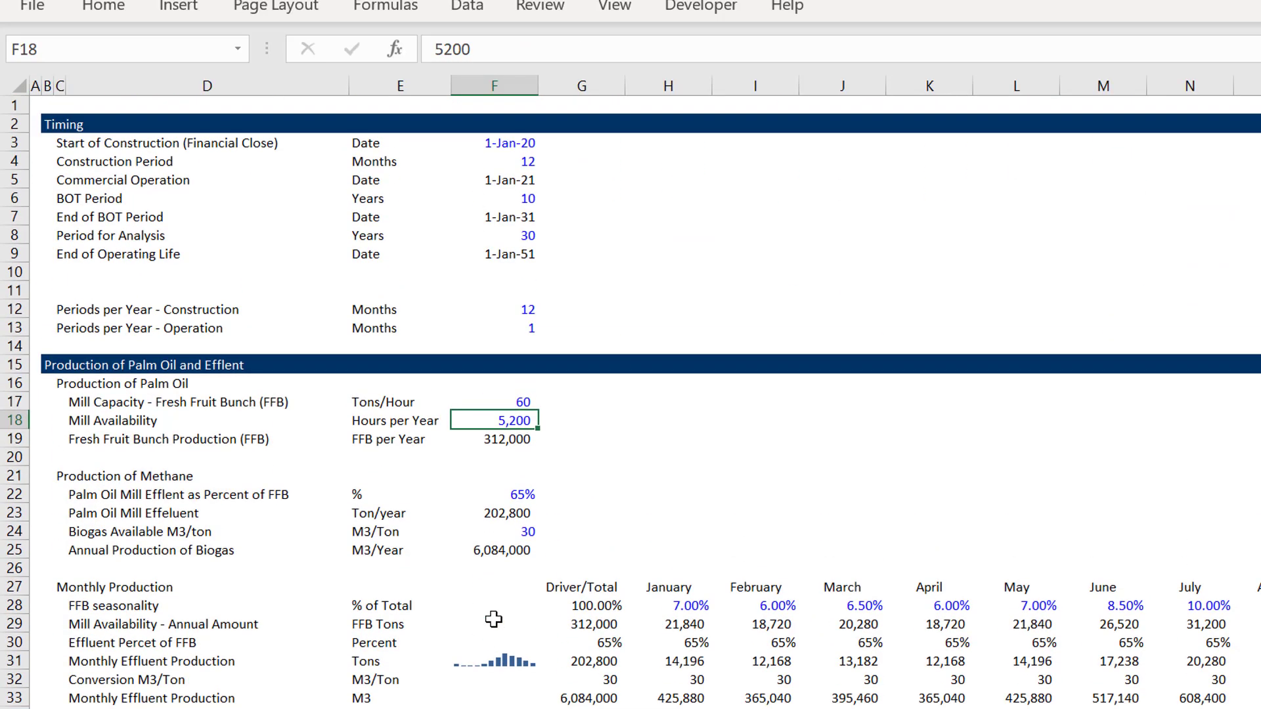
key(Down)
key(Up)
key(Up)
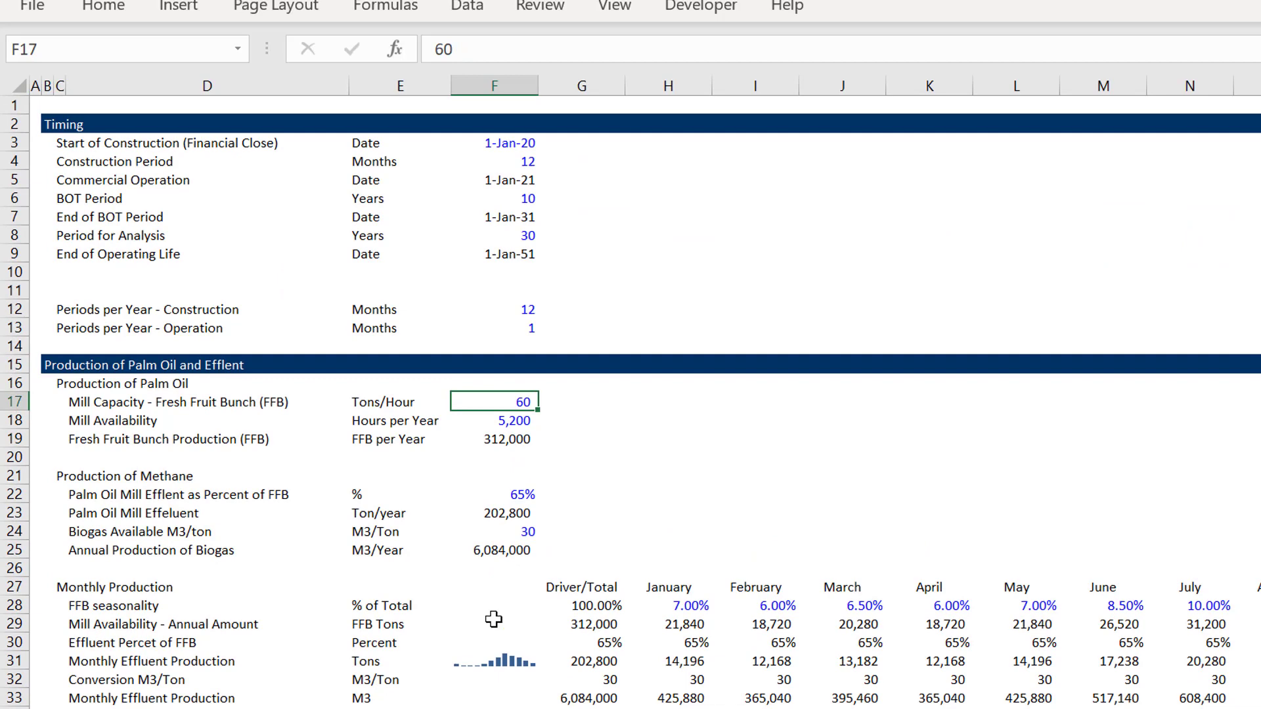
text(=)
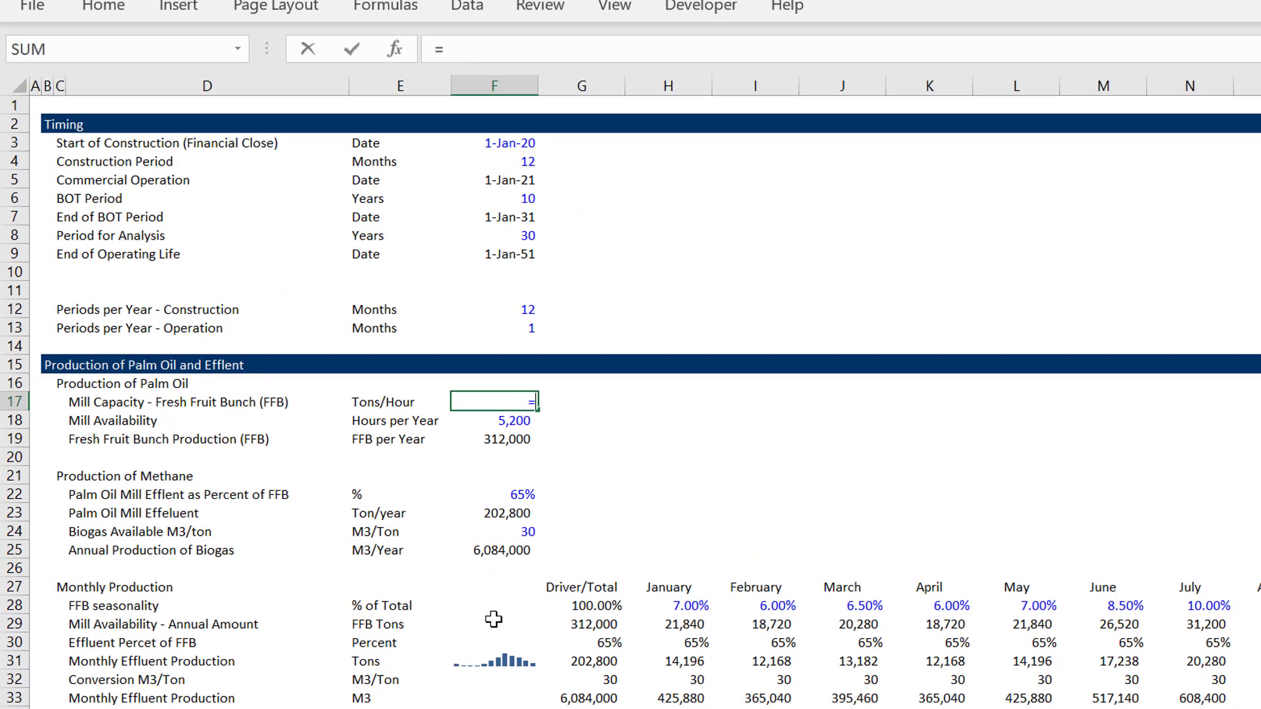
key(ctrl+Page_Up)
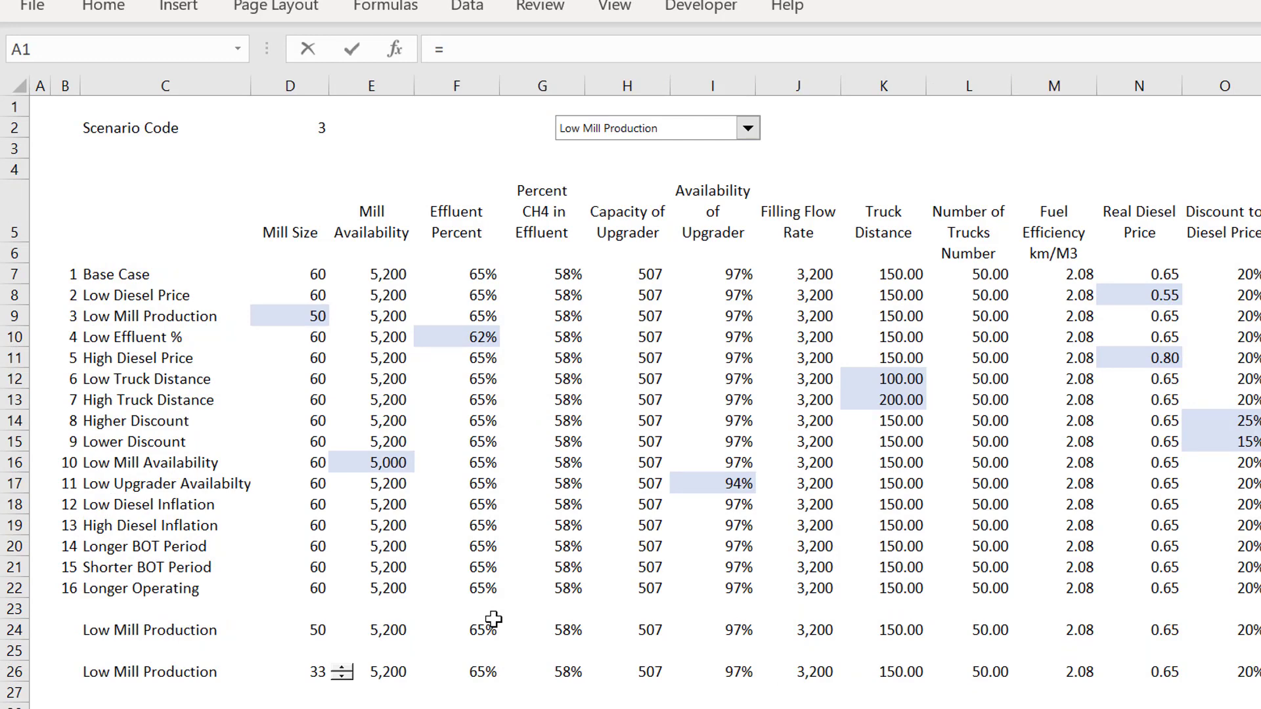
click(283, 672)
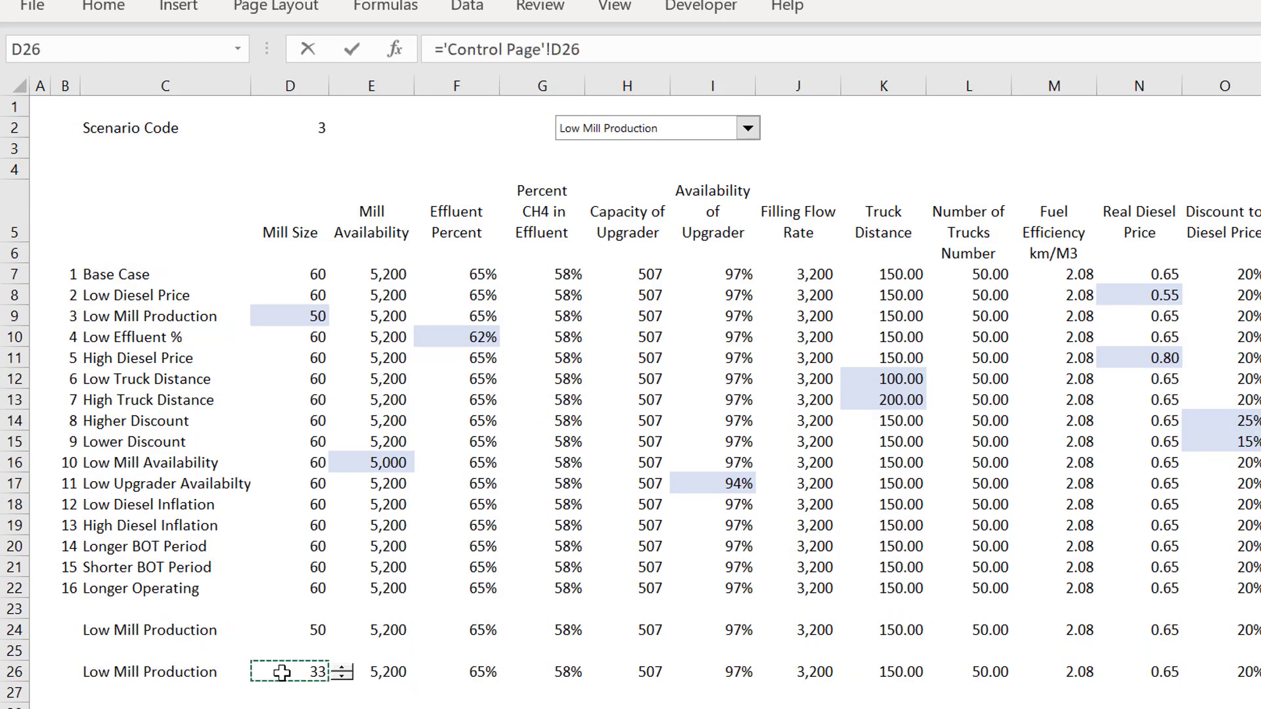
key(Return)
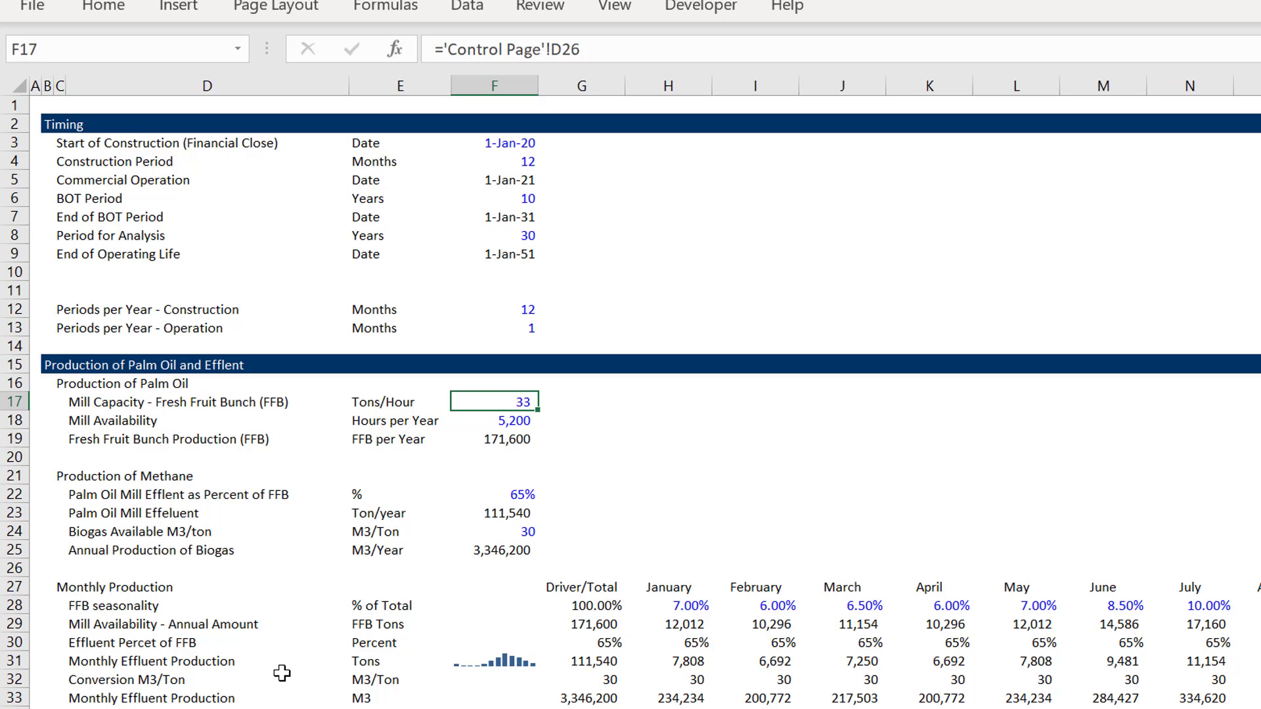
- Recolour the Inputs sheet with the custom Format Options, excluding sum column colouring and marking links from other sheets
key(ctrl+alt+c)
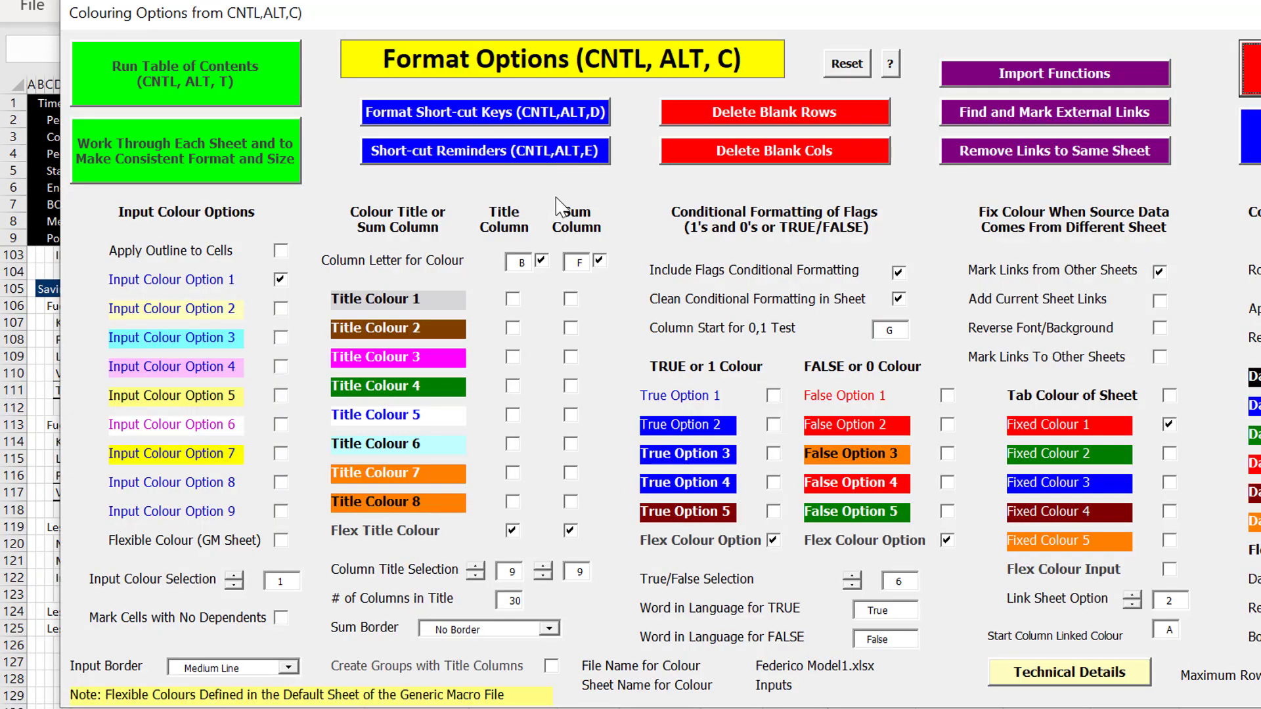
click(600, 261)
click(1254, 69)
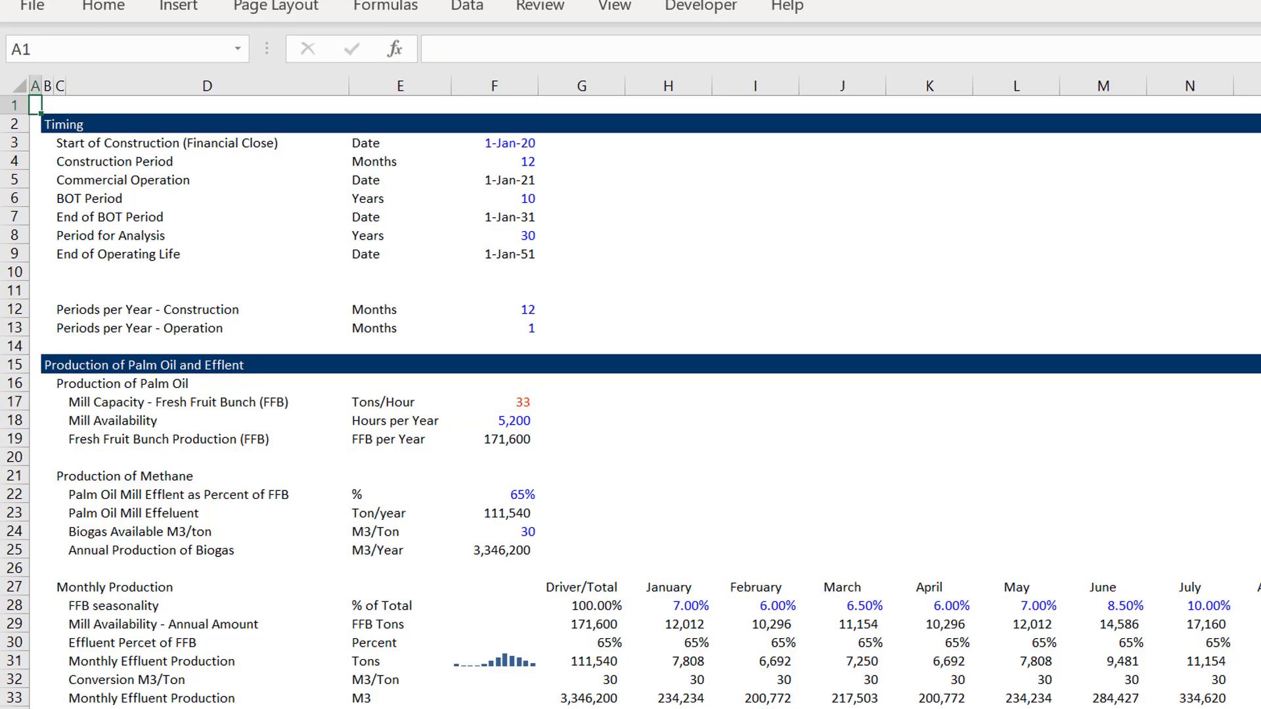
- Trace the recoloured Mill Capacity input in F17 to its source cell on the Control Page
click(524, 405)
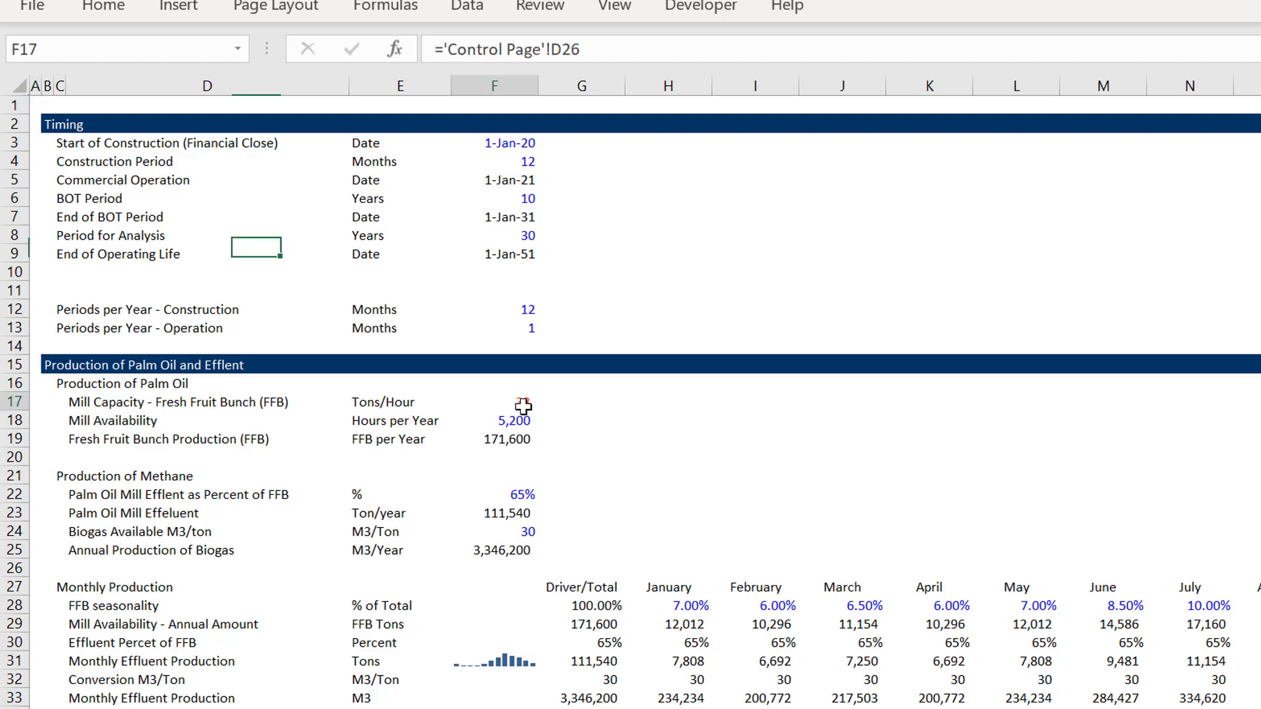
key(Down)
key(Down)
key(Up)
key(Up)
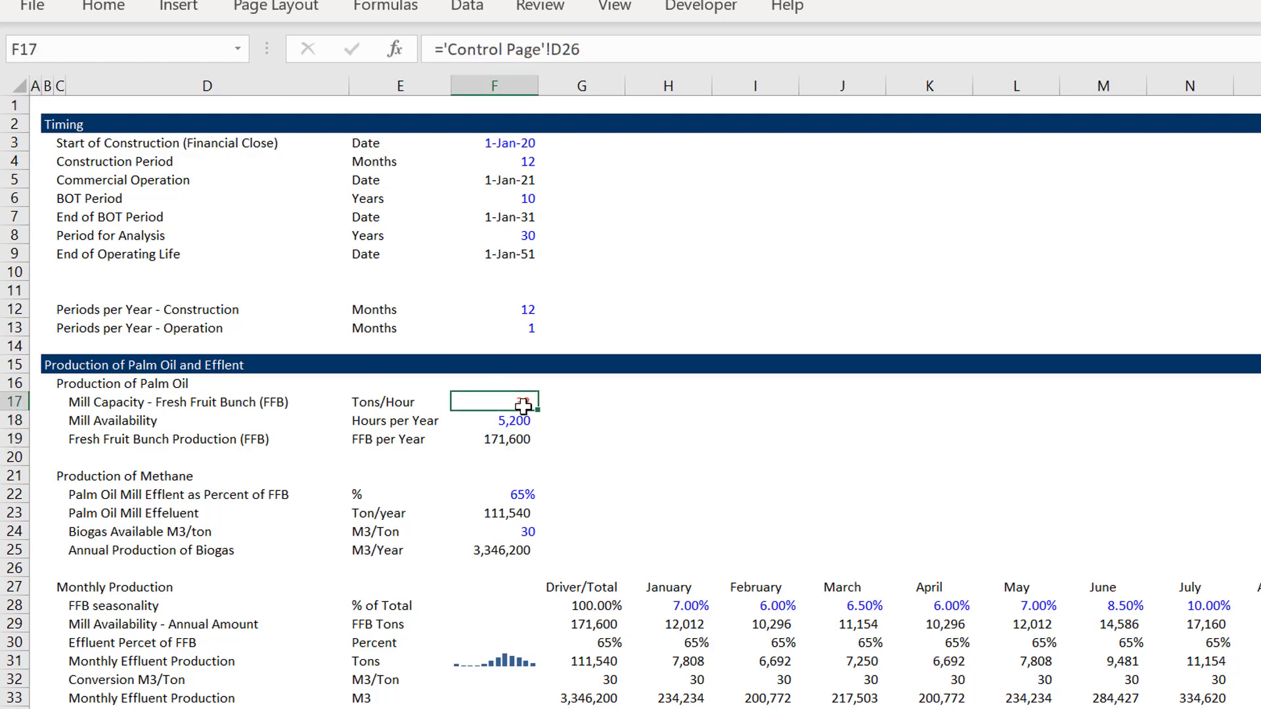
key(ctrl+bracketleft)
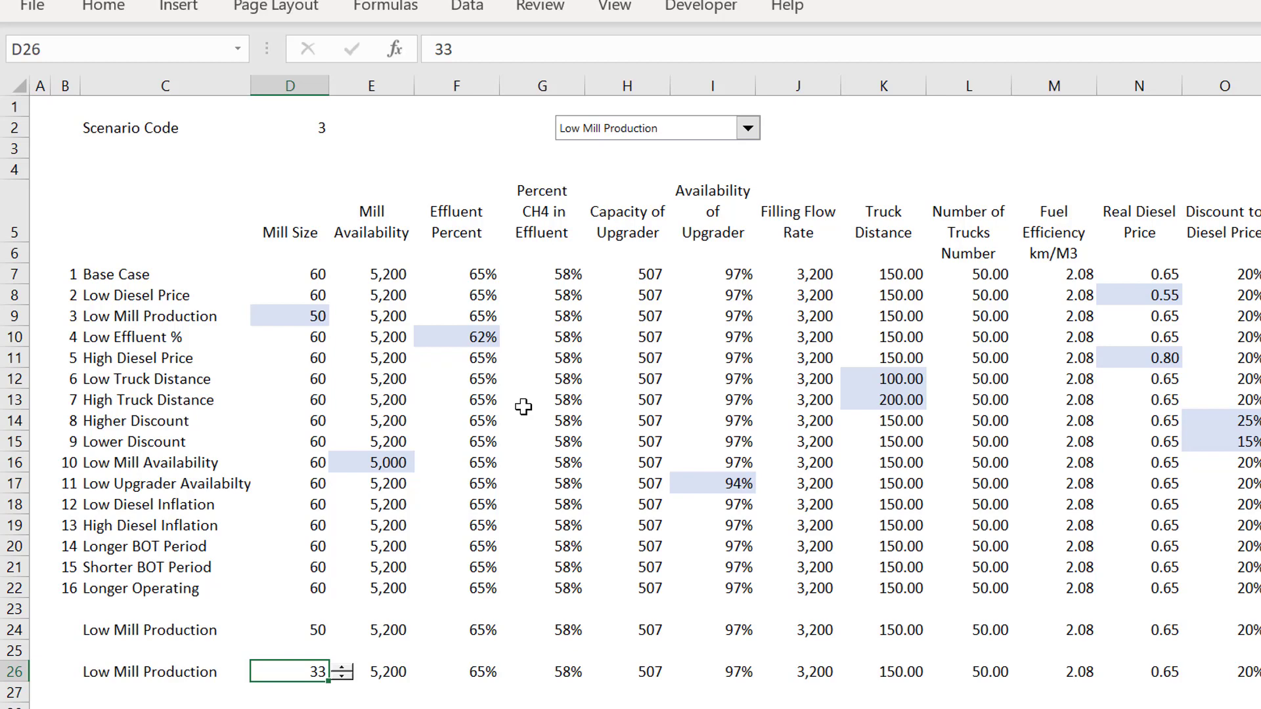
- Copy the Mill Size spinner from the Control Page to the dashboard sheet and place it between the Mill Capacity label and value
right_click(341, 667)
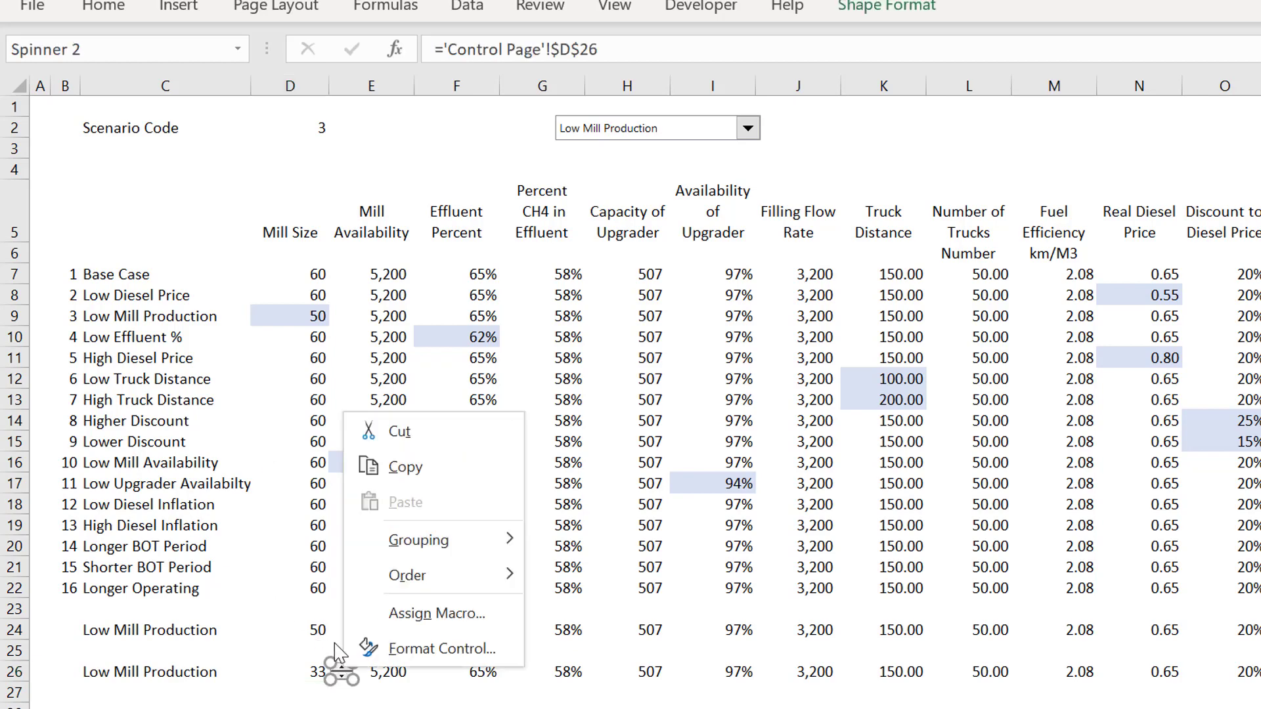
click(405, 467)
key(ctrl+Page_Up)
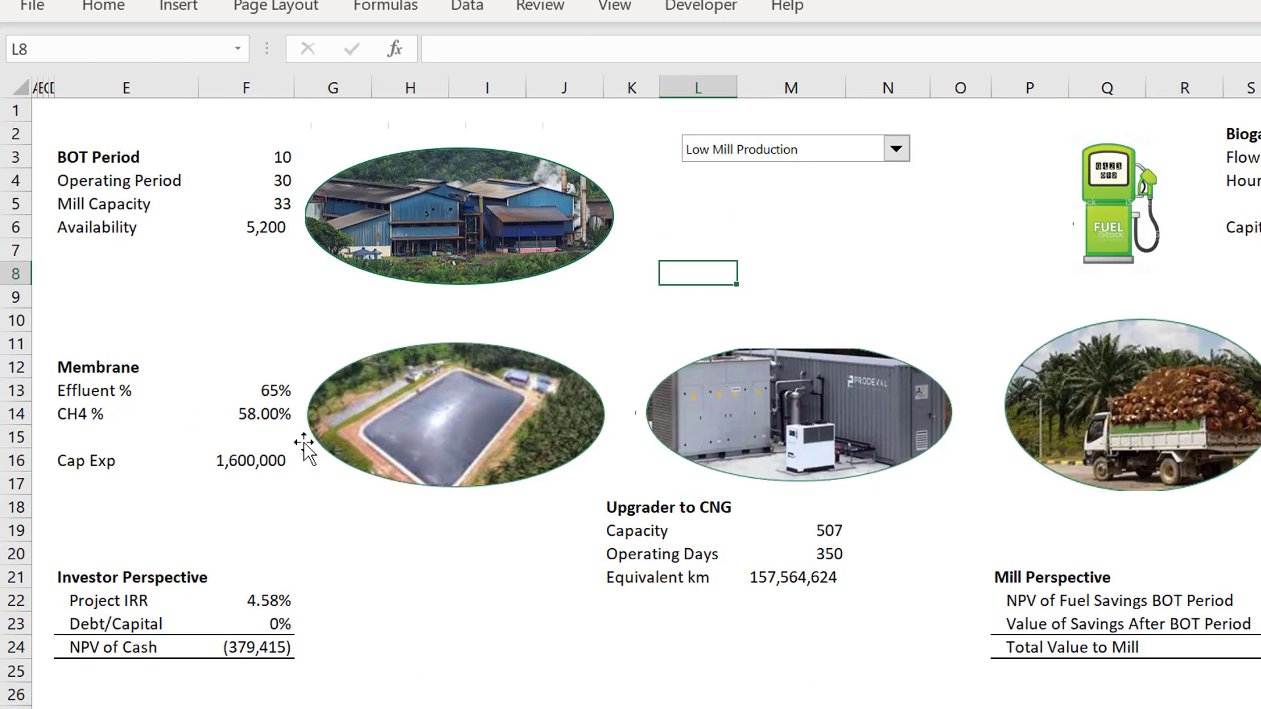
click(236, 145)
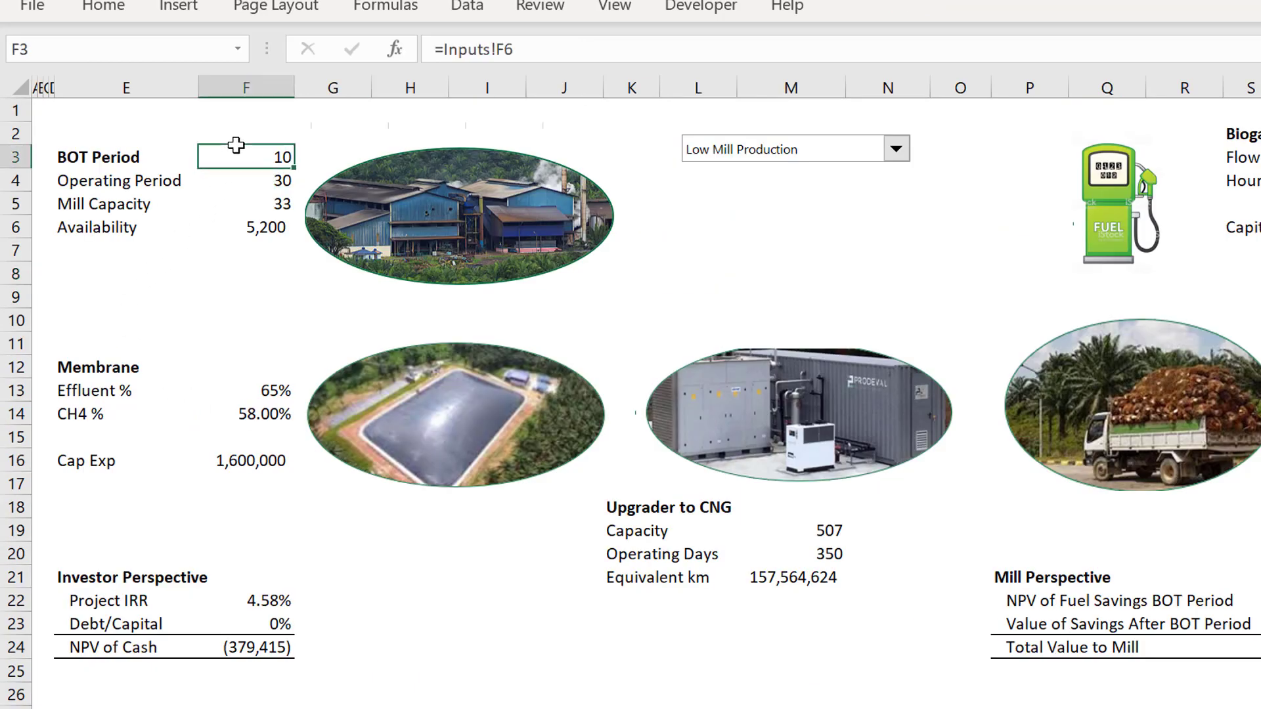
key(Down)
key(Down)
key(ctrl+v)
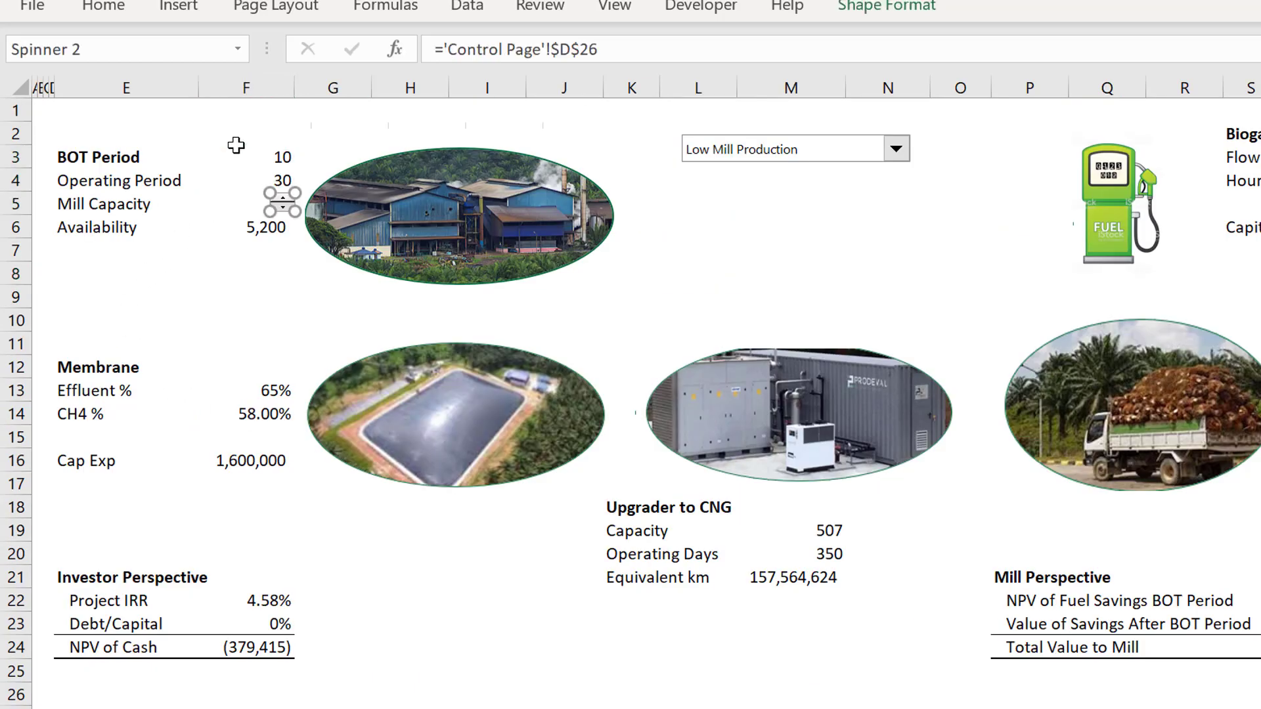
drag(286, 207, 238, 205)
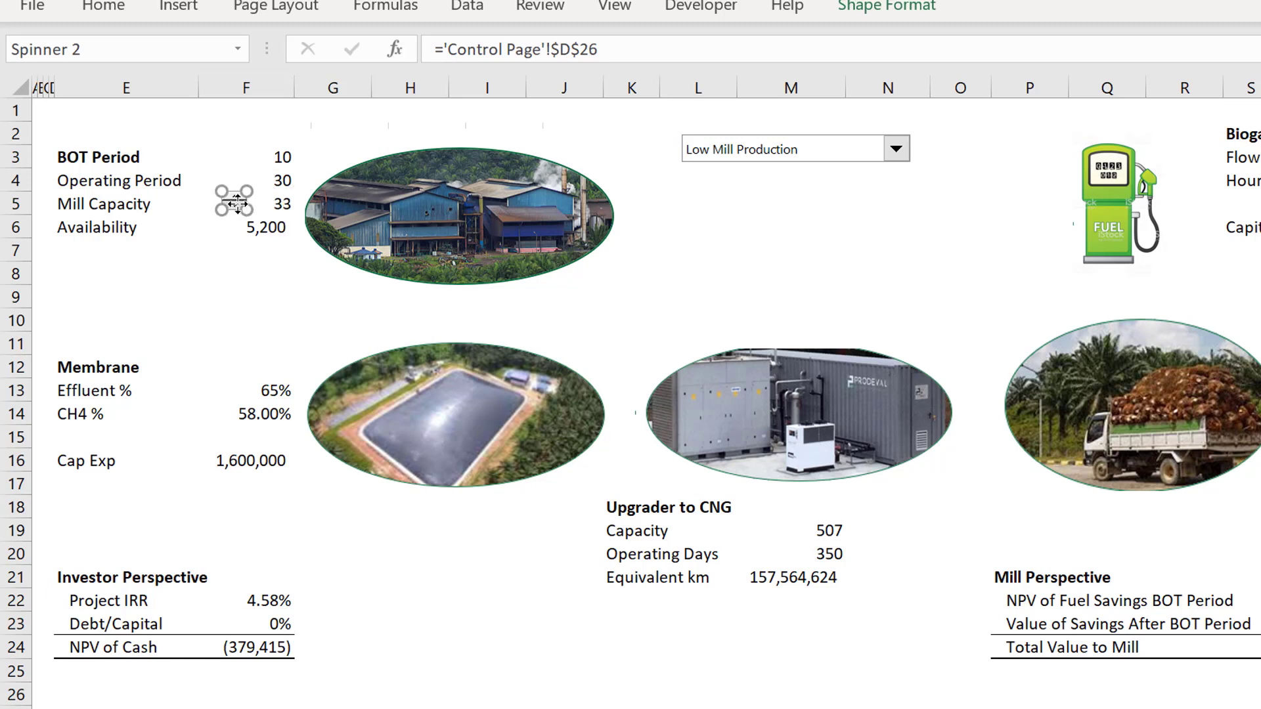
click(719, 664)
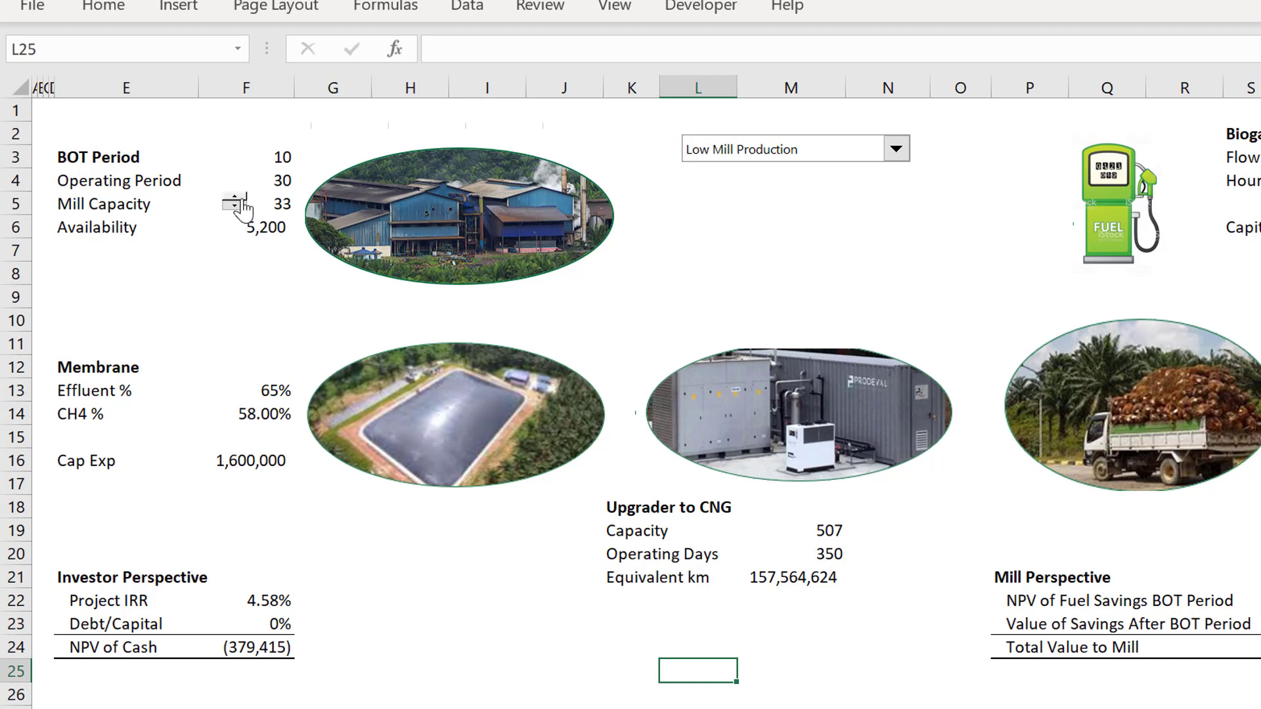
- Test the copied spinner by raising Mill Capacity to 69 and lowering it back to 67
drag(240, 200, 240, 200)
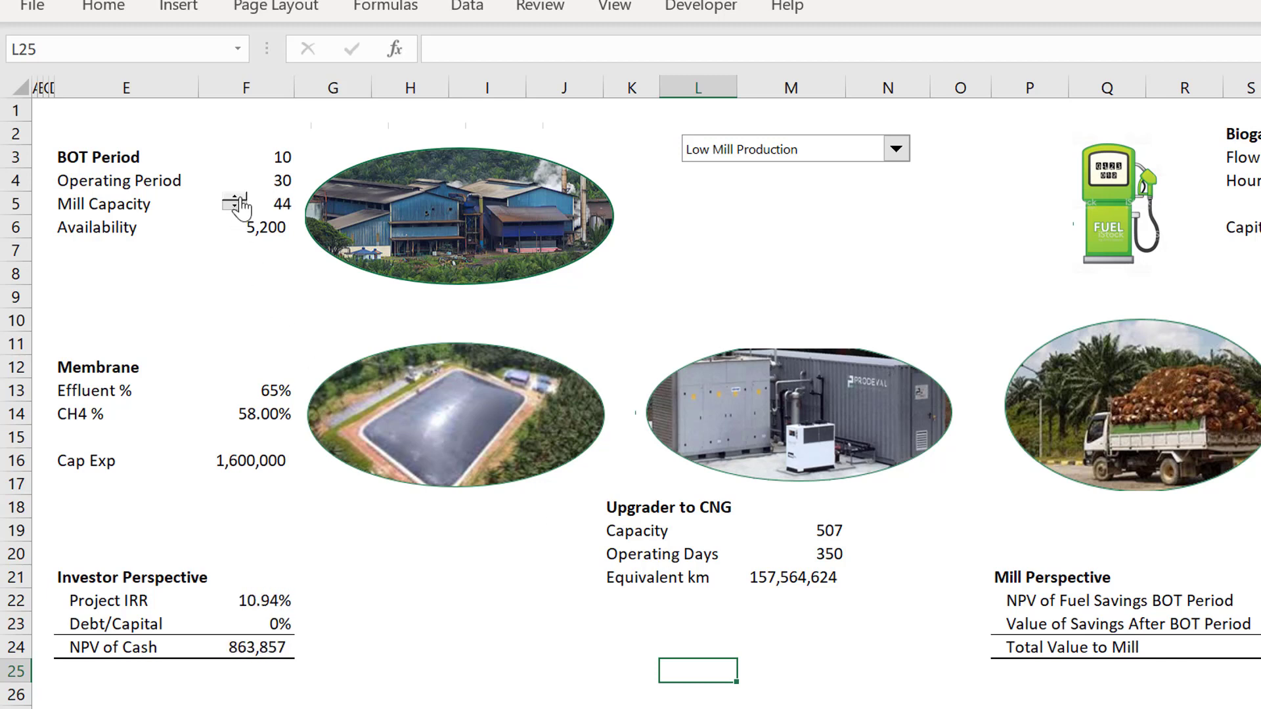
click(240, 200)
click(241, 200)
click(240, 199)
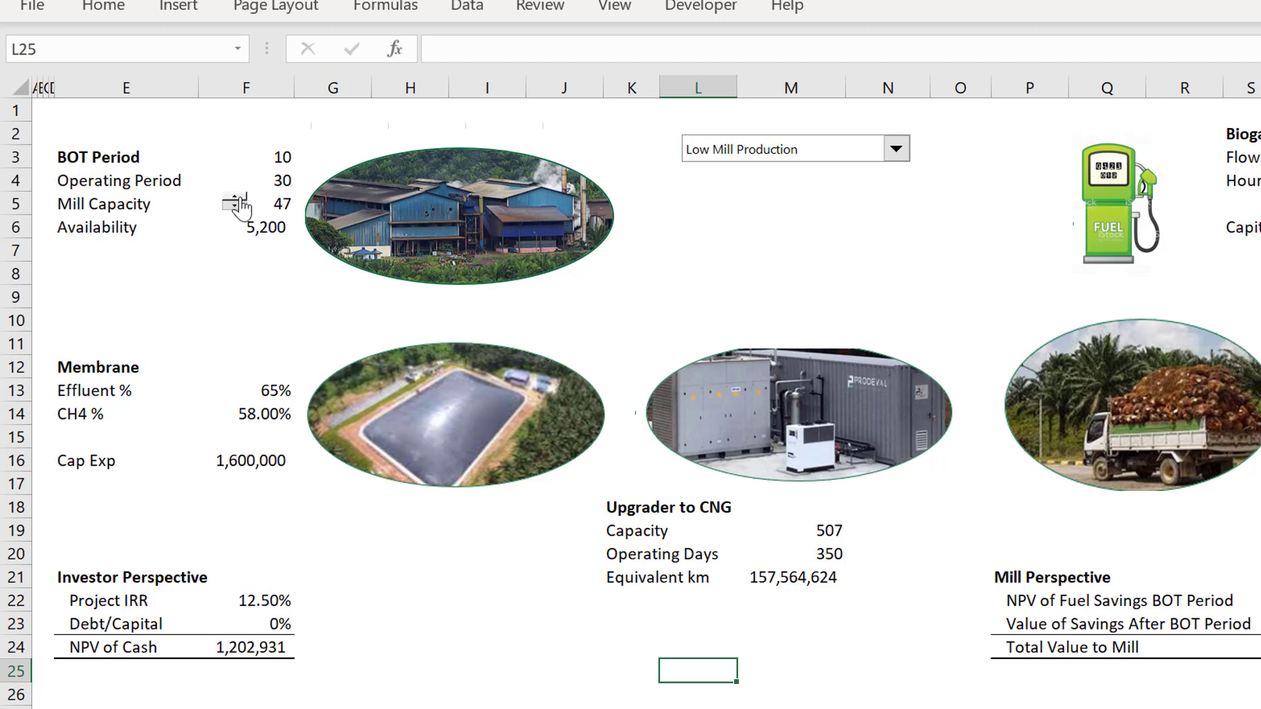
click(240, 200)
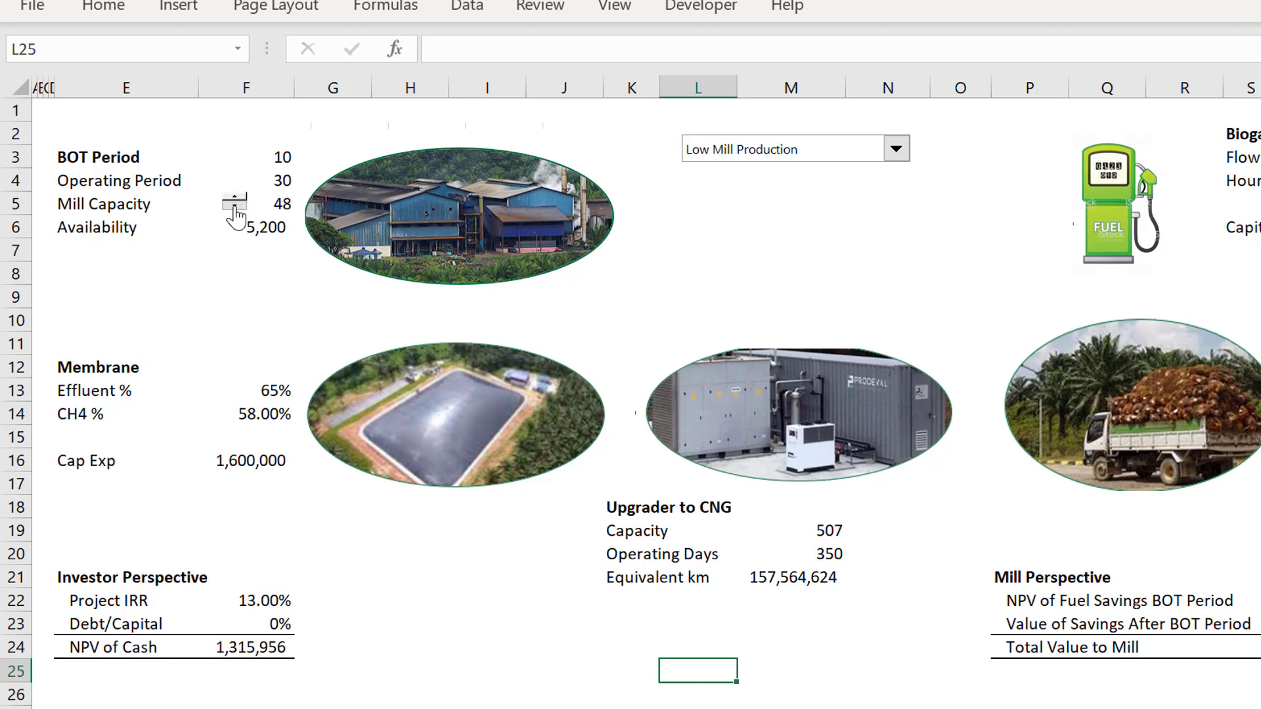
click(235, 196)
click(235, 195)
click(234, 195)
click(235, 196)
double_click(236, 196)
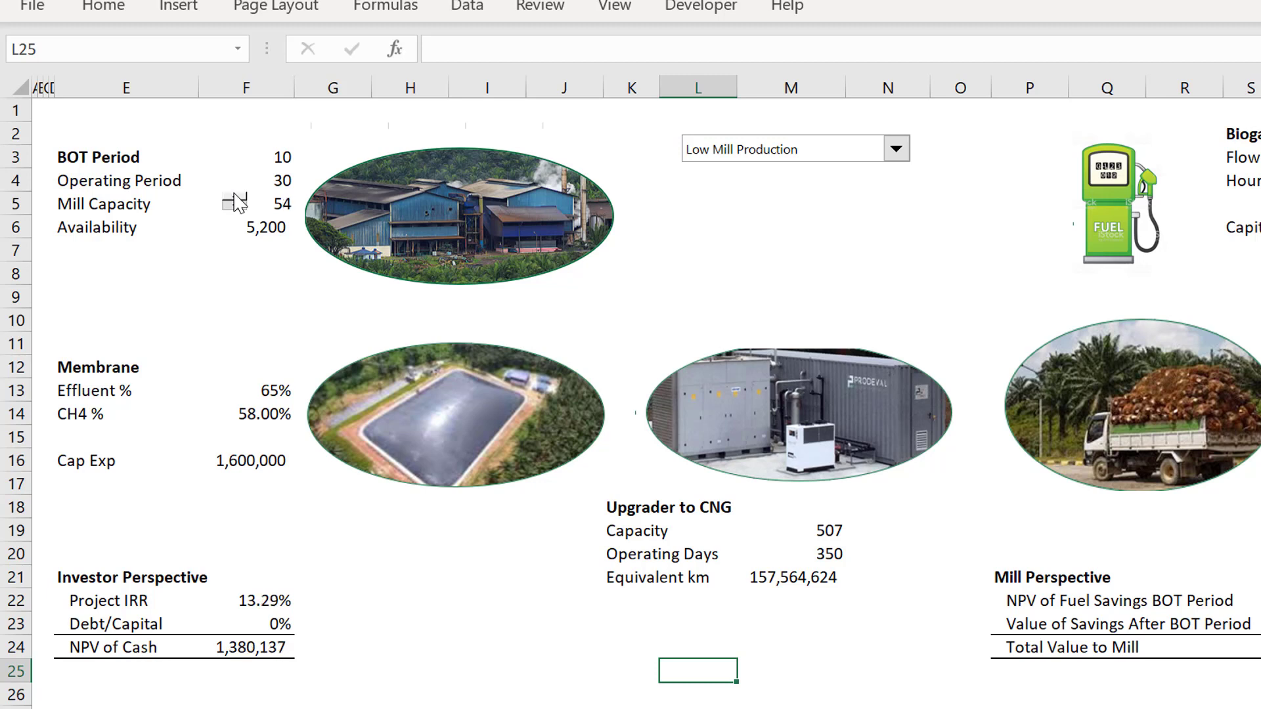
double_click(235, 196)
triple_click(235, 195)
double_click(235, 195)
double_click(235, 196)
double_click(235, 196)
double_click(235, 196)
double_click(235, 196)
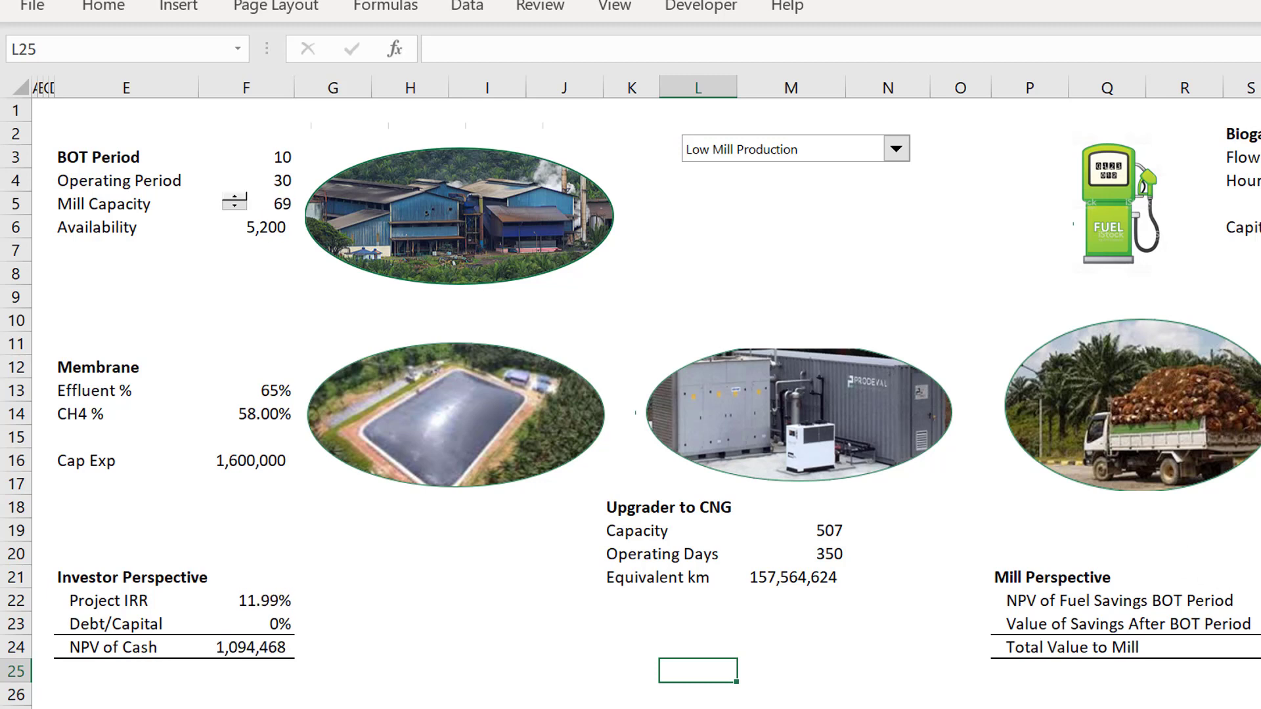
double_click(236, 205)
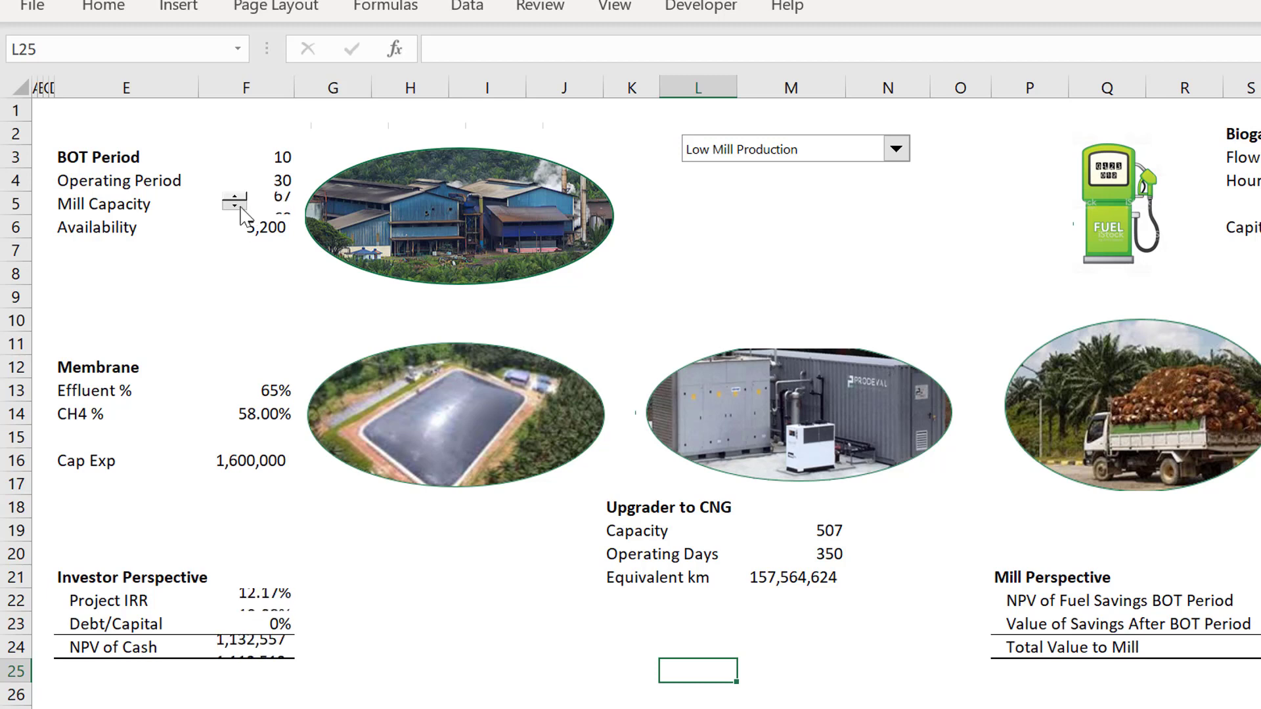
- Switch the dashboard's scenario drop-down to Base Case and assign the copy_scenario macro to it
click(838, 151)
key(Return)
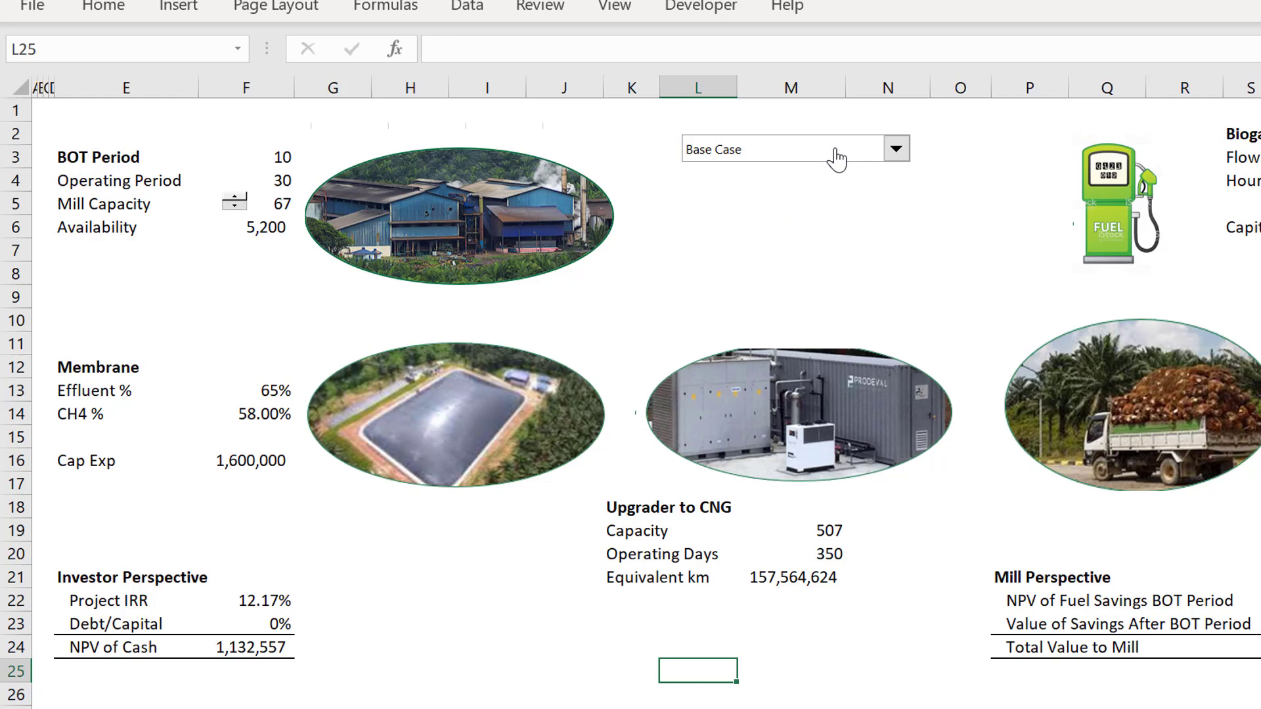
right_click(836, 157)
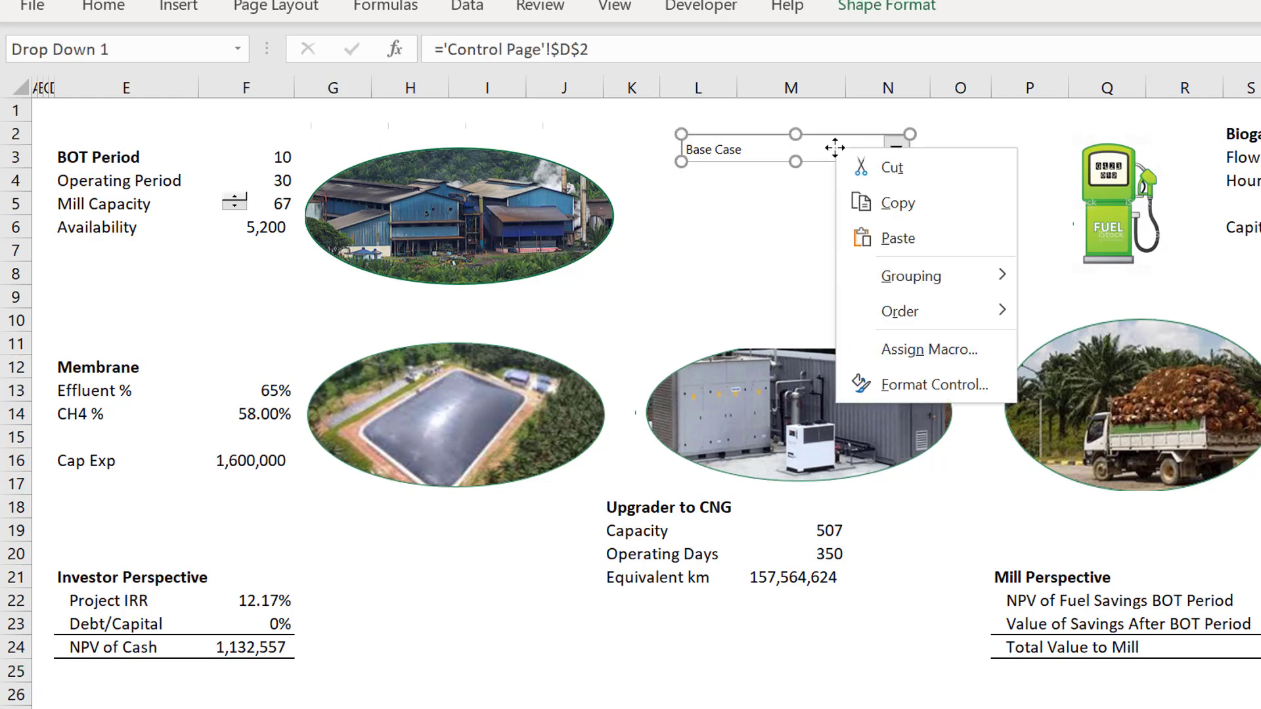
click(897, 355)
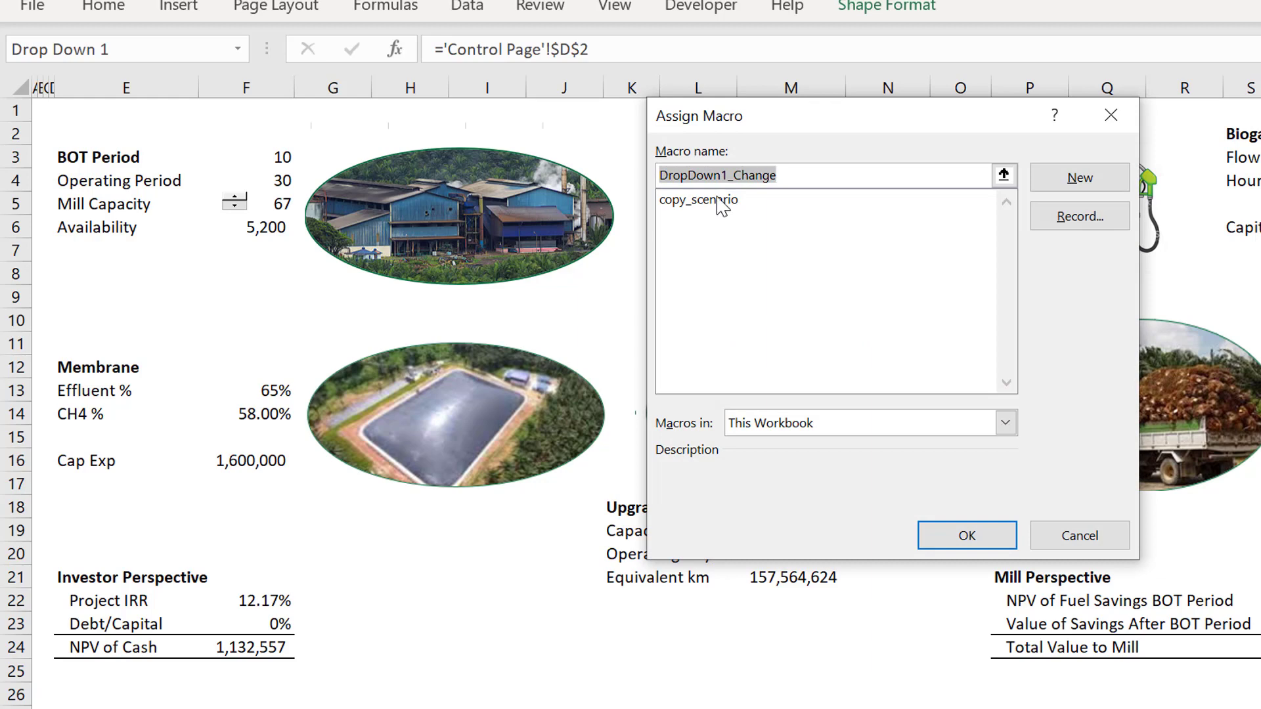
click(723, 202)
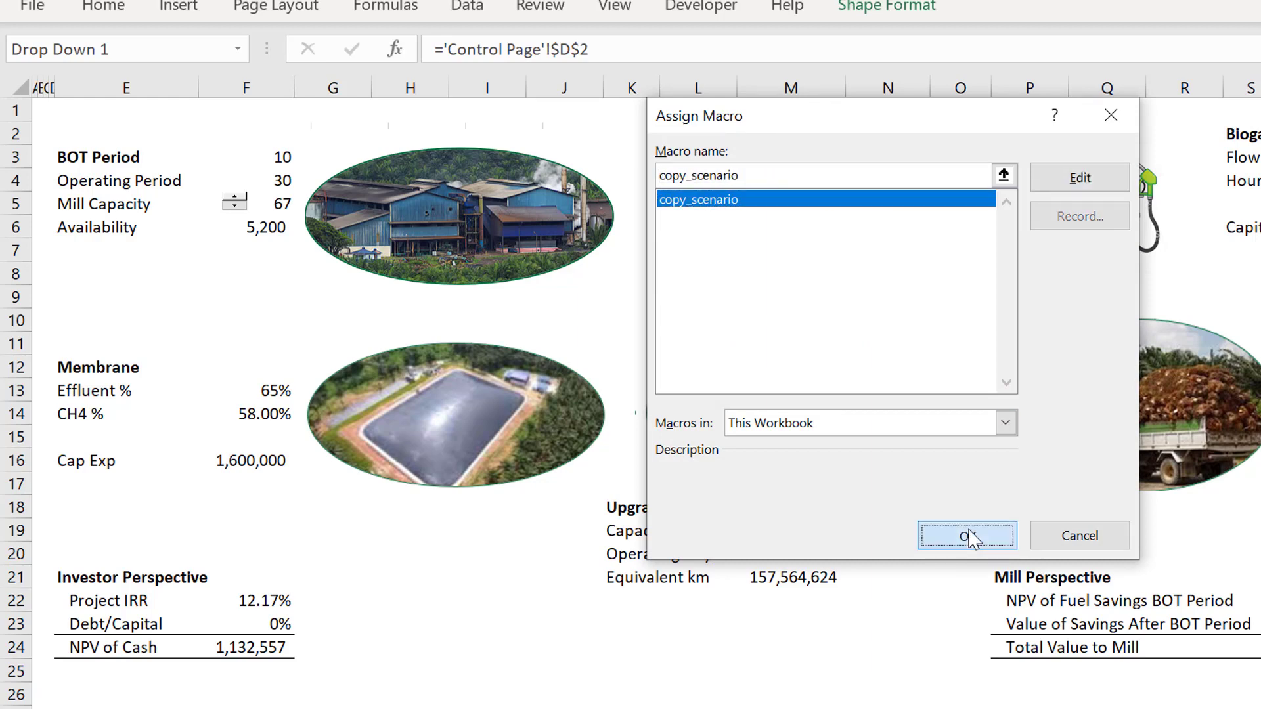
click(966, 533)
click(805, 254)
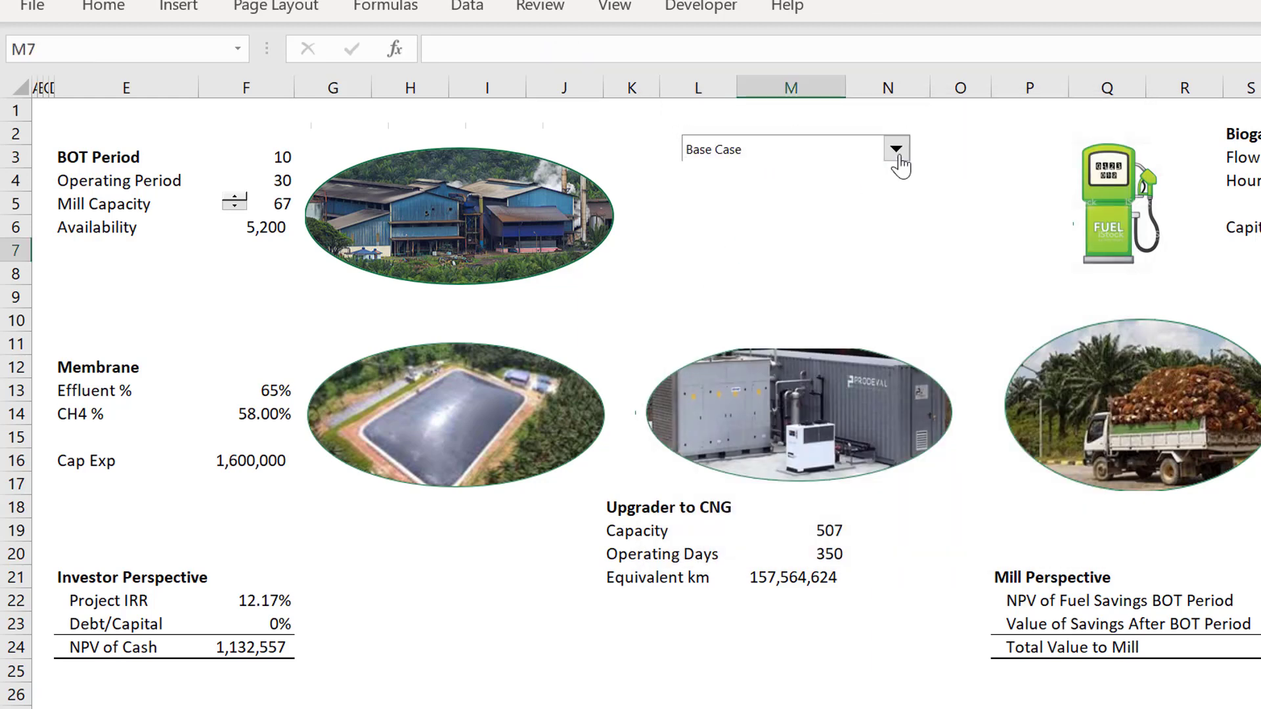
- Test the scenario drop-down's macro by choosing Low Mill Production and switching back to Base Case
click(899, 162)
key(Down)
key(Return)
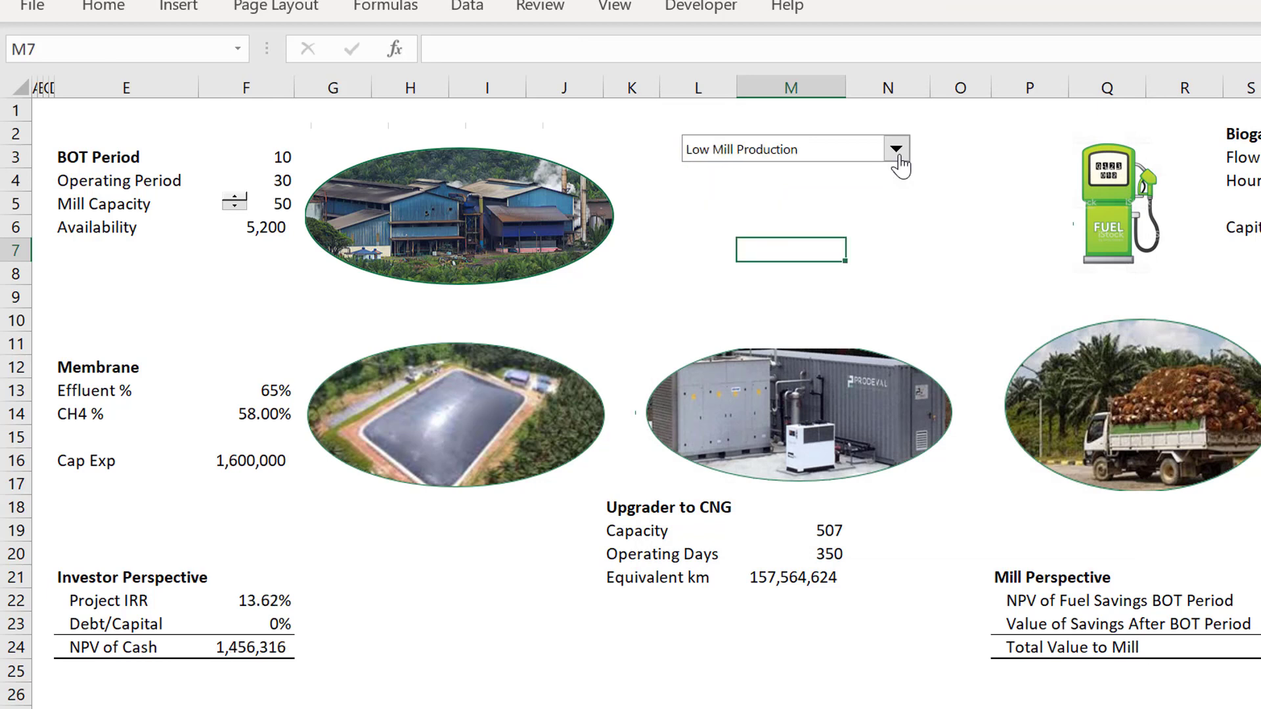
click(899, 162)
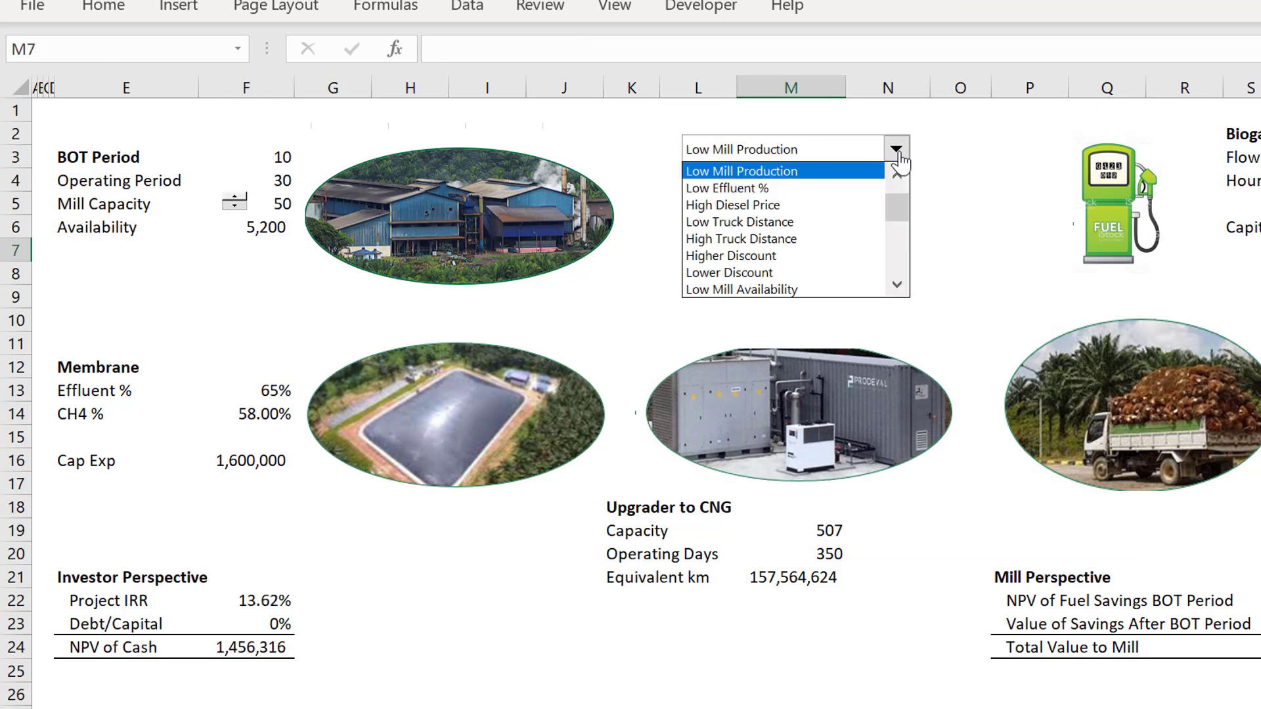
key(Up)
key(Up)
key(Return)
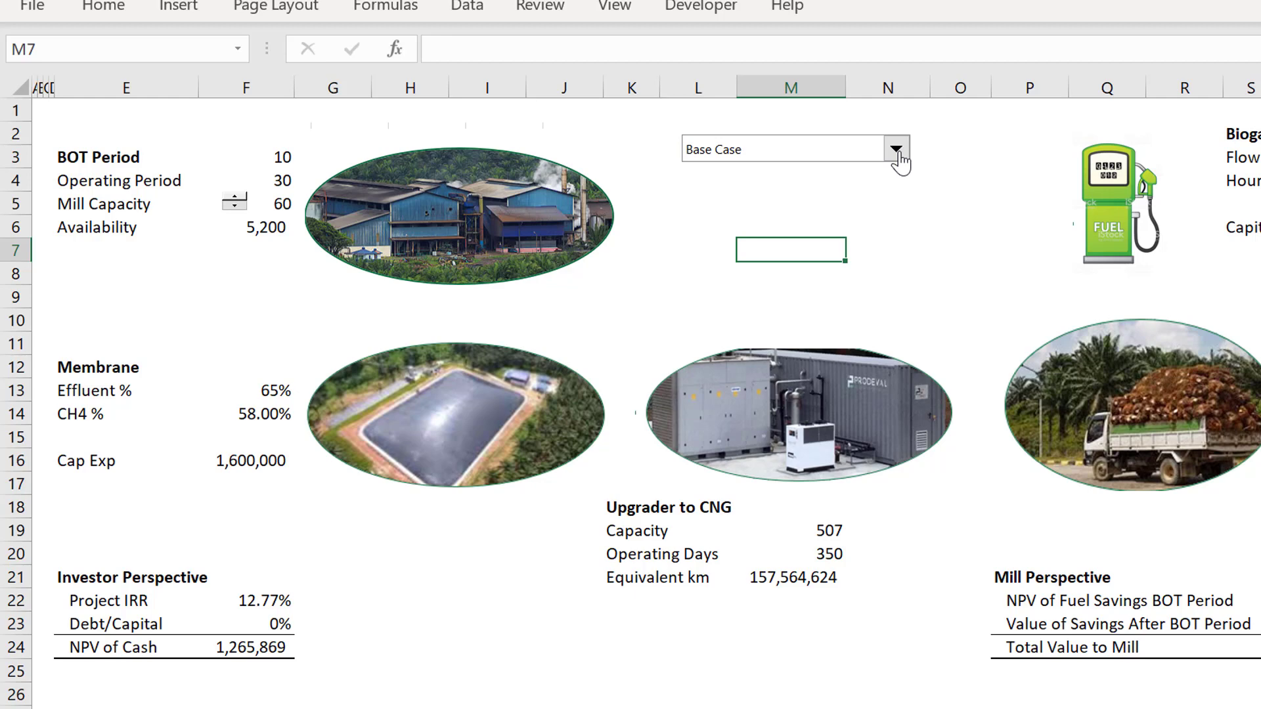
- Copy the Mill Size spinner on the Control Page and paste it beside the Mill Availability value in row 26
key(ctrl+Page_Down)
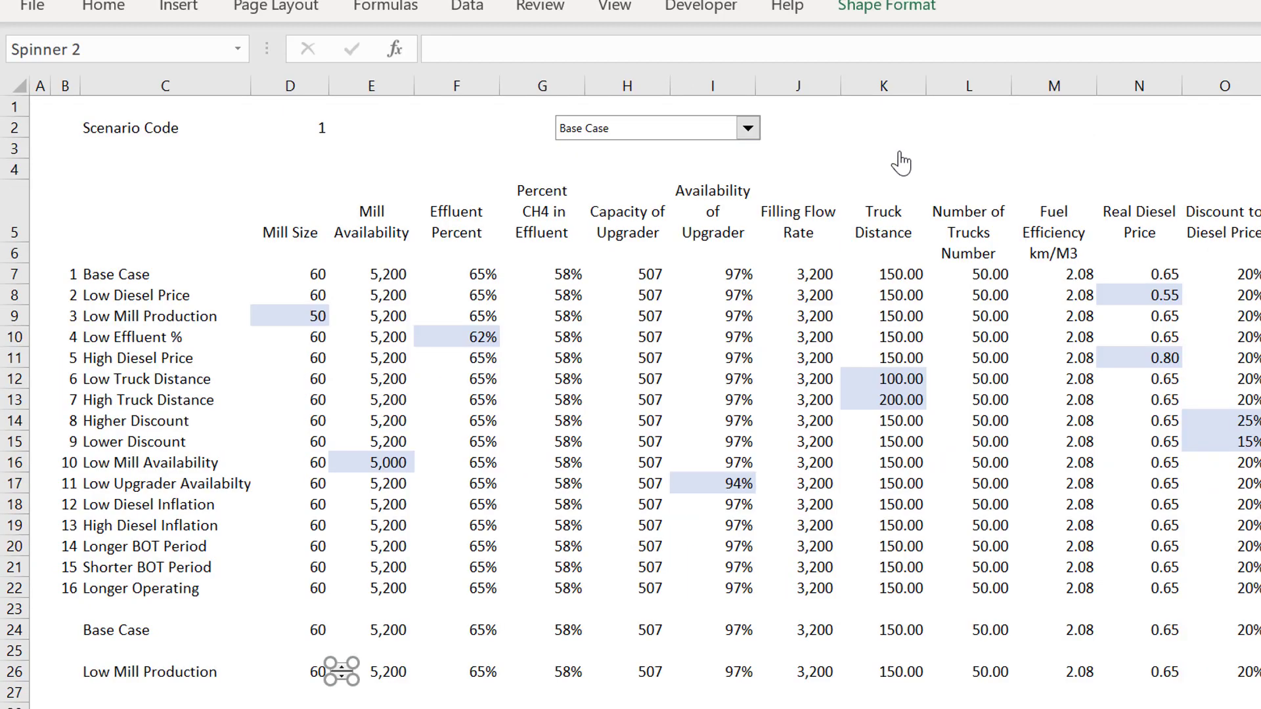
click(480, 525)
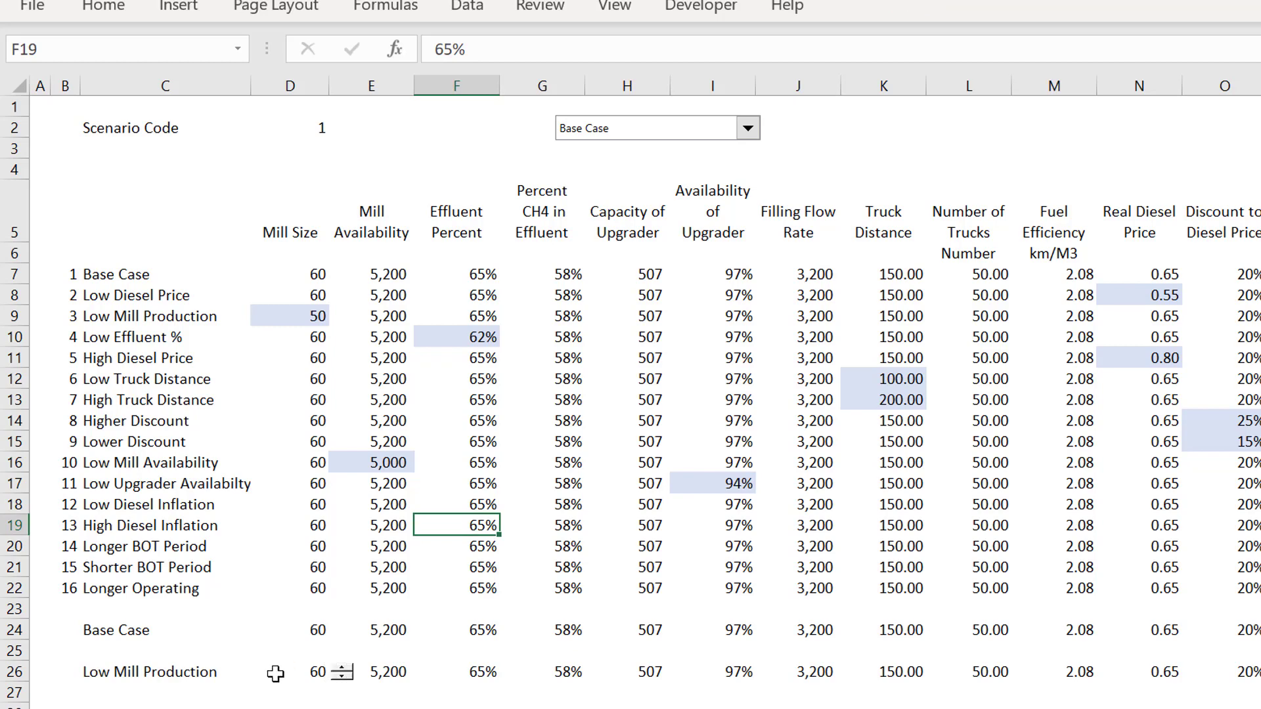
right_click(342, 681)
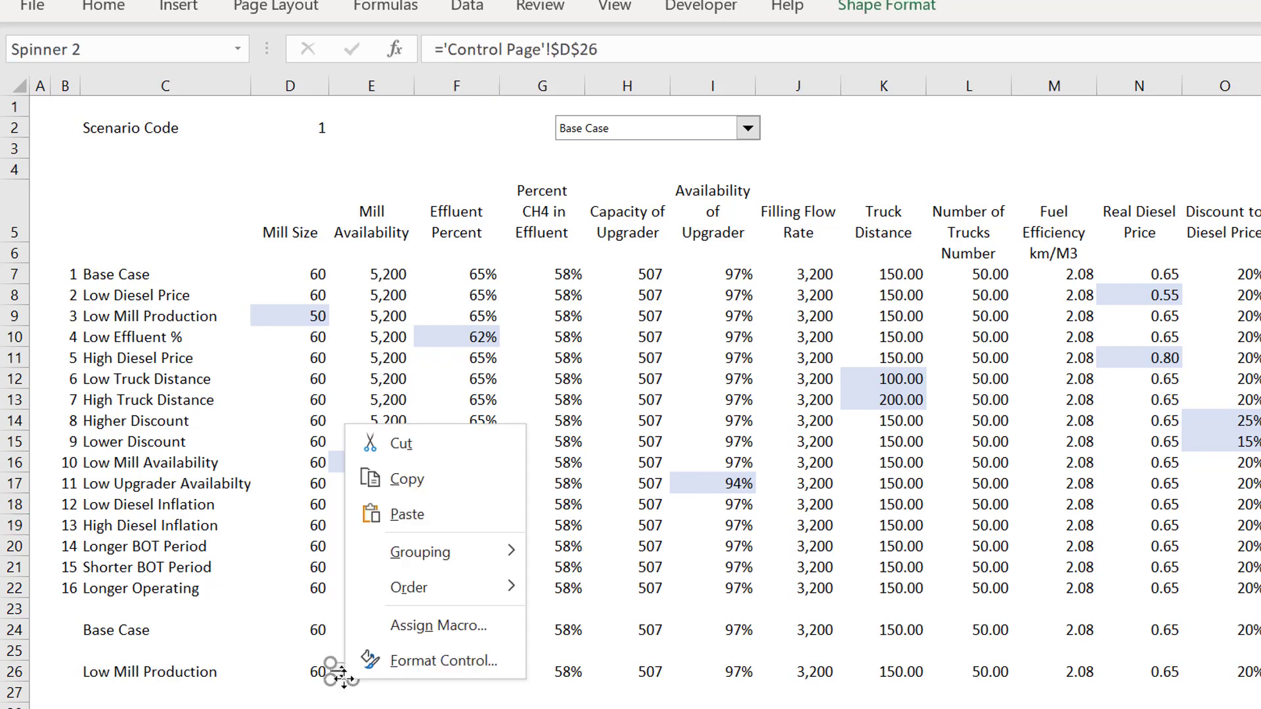
click(428, 499)
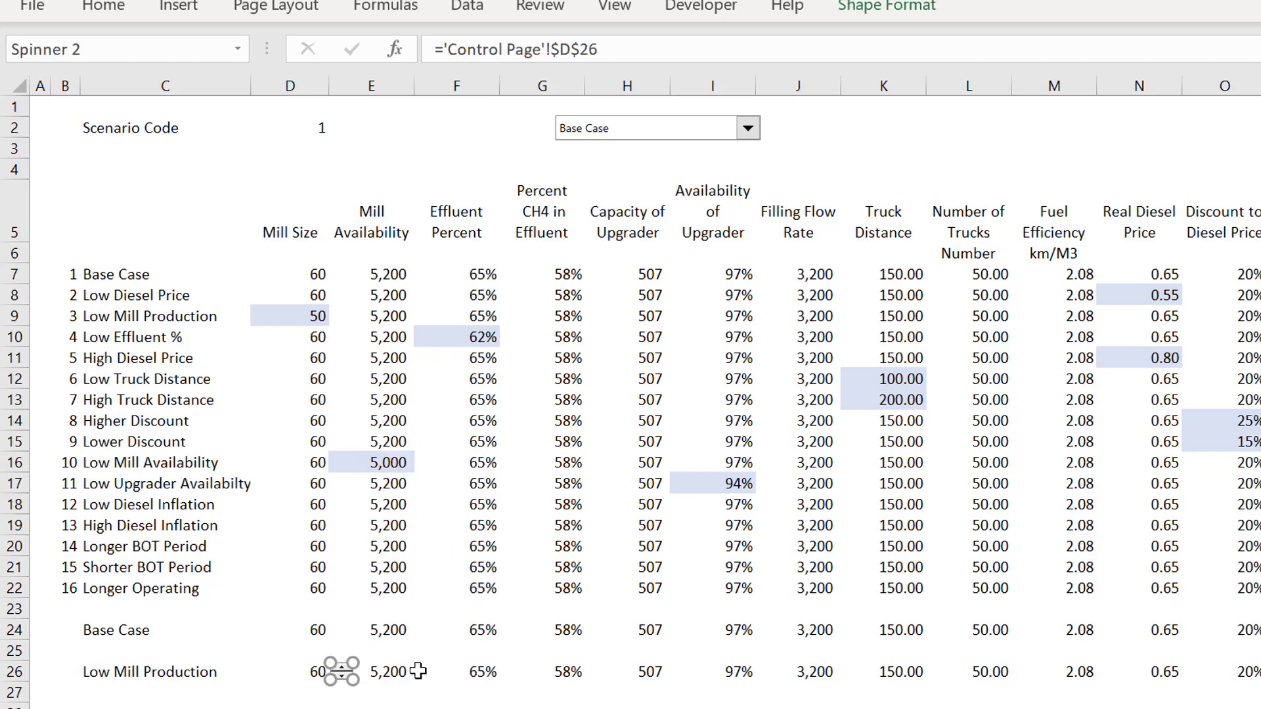
click(418, 671)
key(ctrl+v)
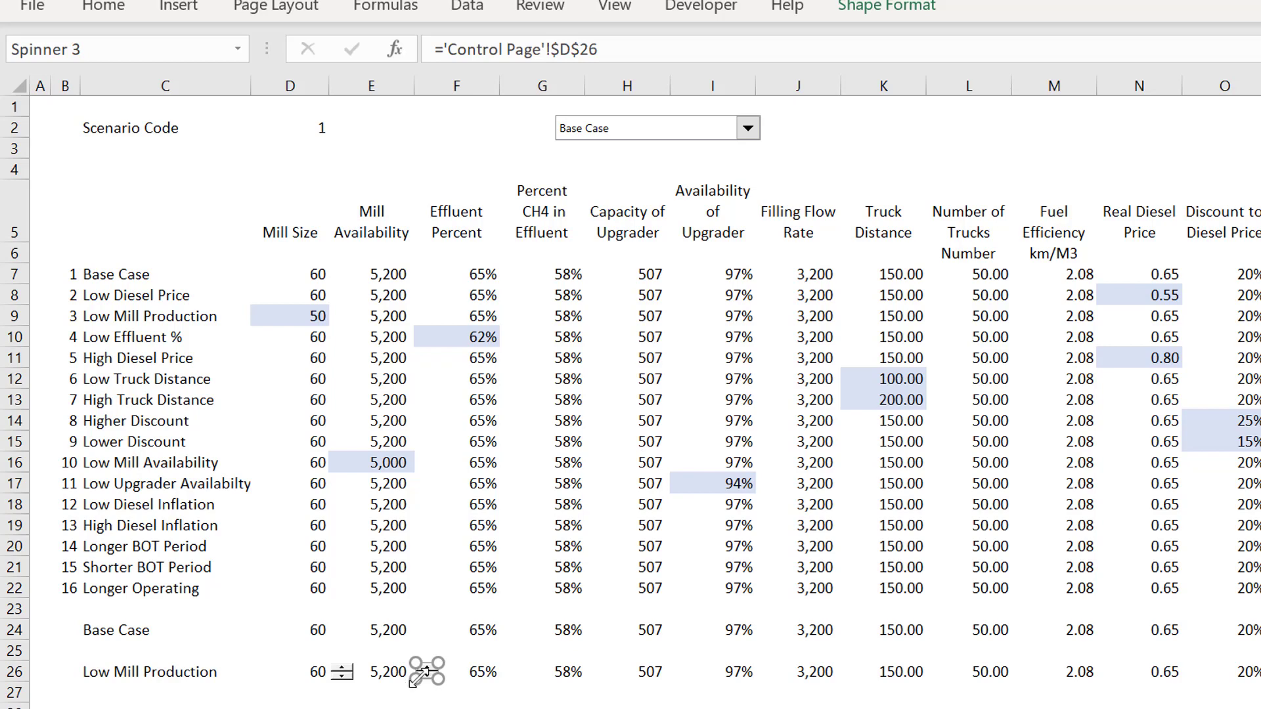
- Relink the pasted spinner to cell $E$26 of the Control Page
click(629, 53)
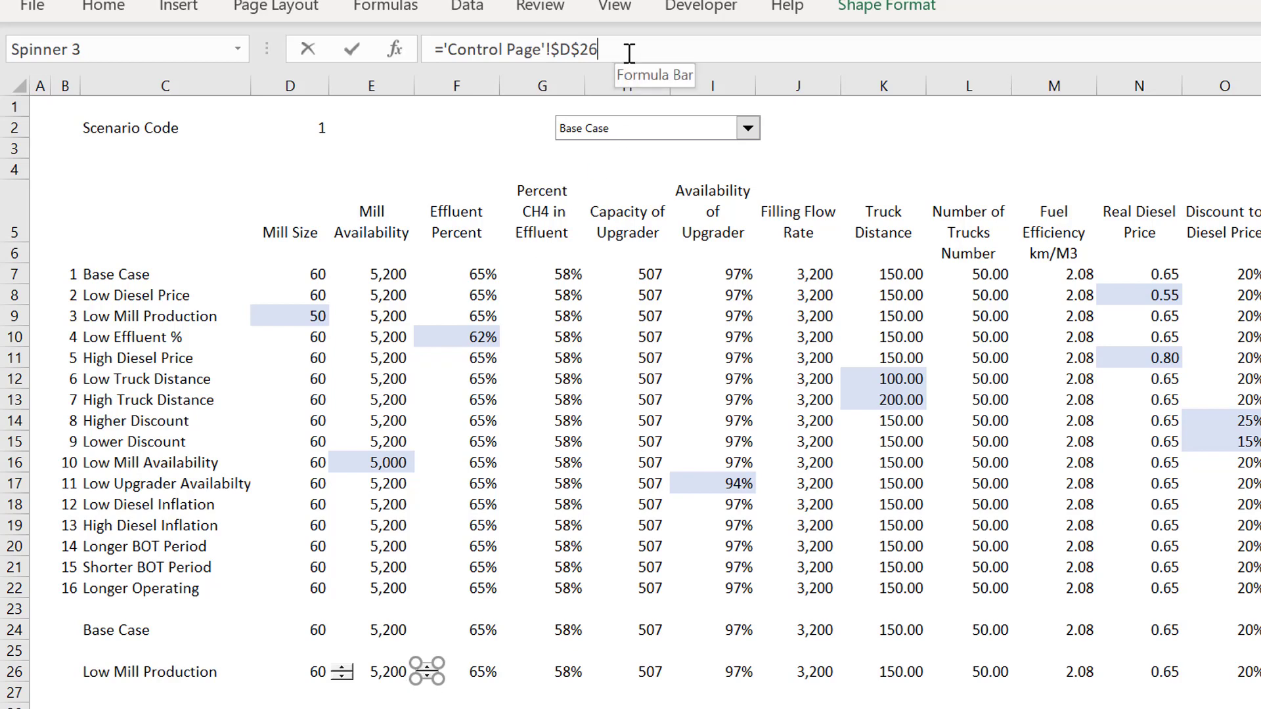
key(Left)
key(Left)
key(Left)
key(BackSpace)
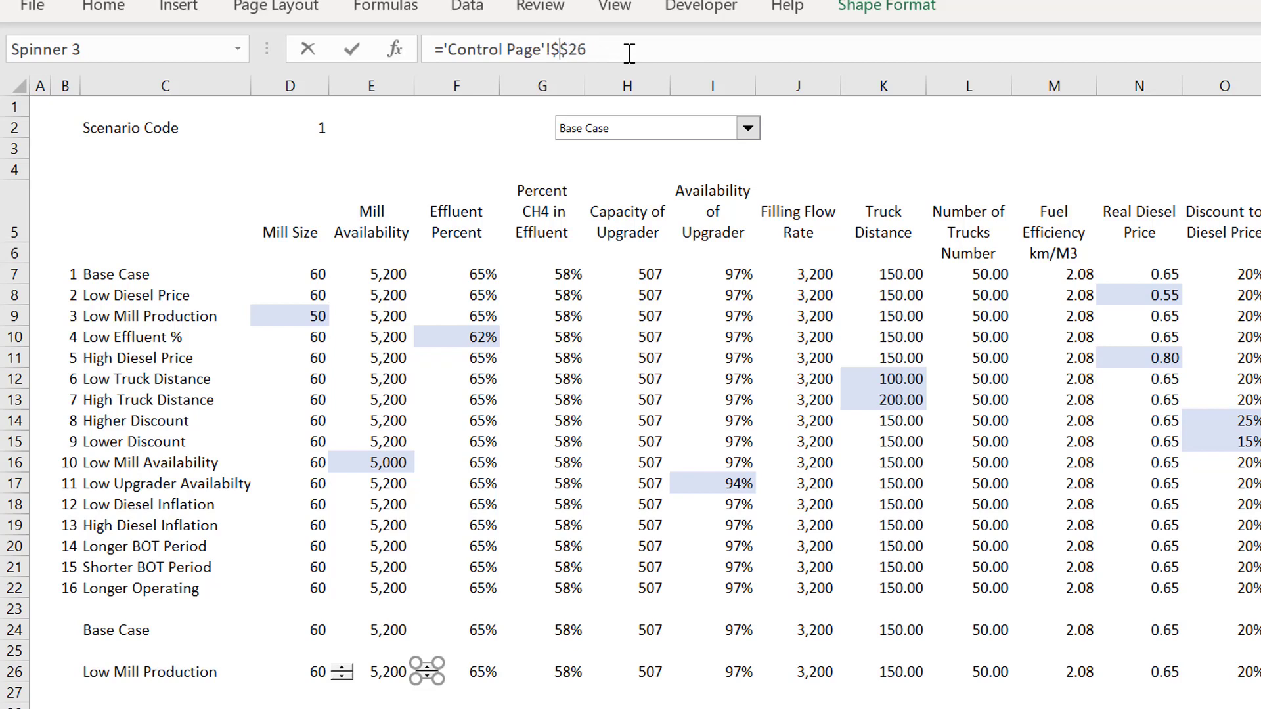
text(E)
click(466, 119)
- Set the Mill Availability spinner's minimum to 4500, maximum to 6000 and incremental change to 100
right_click(426, 673)
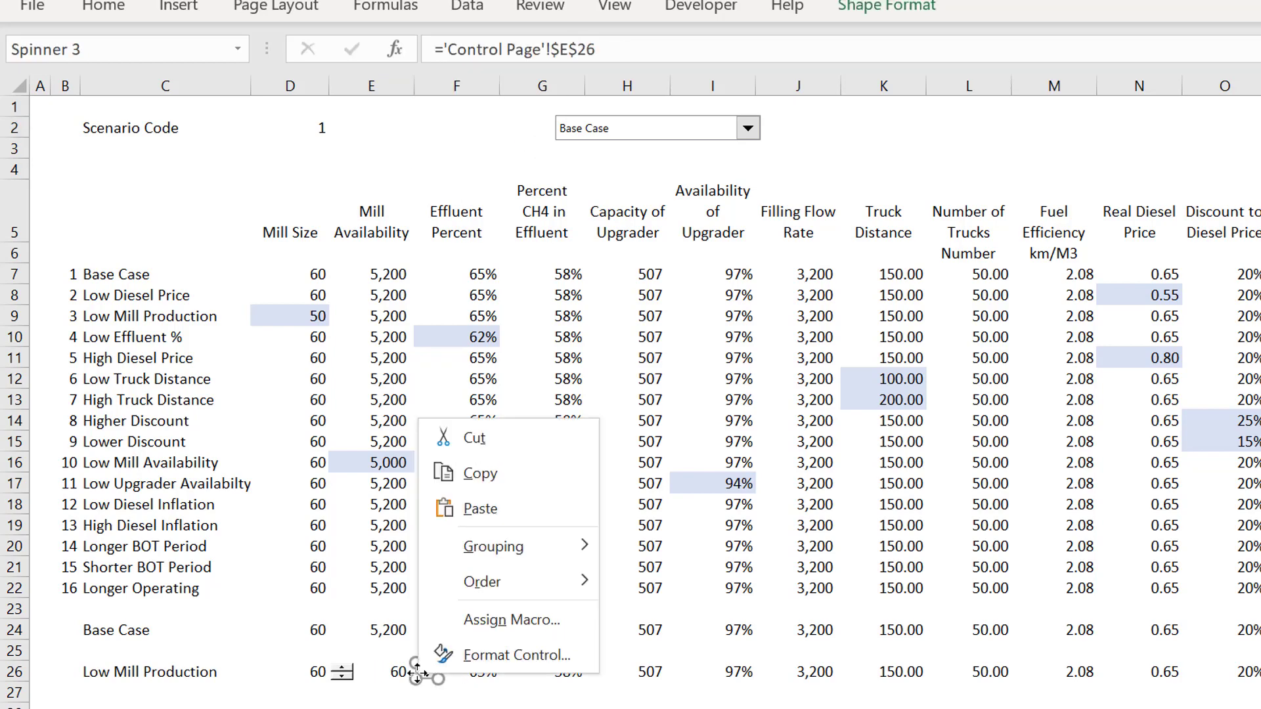
click(435, 656)
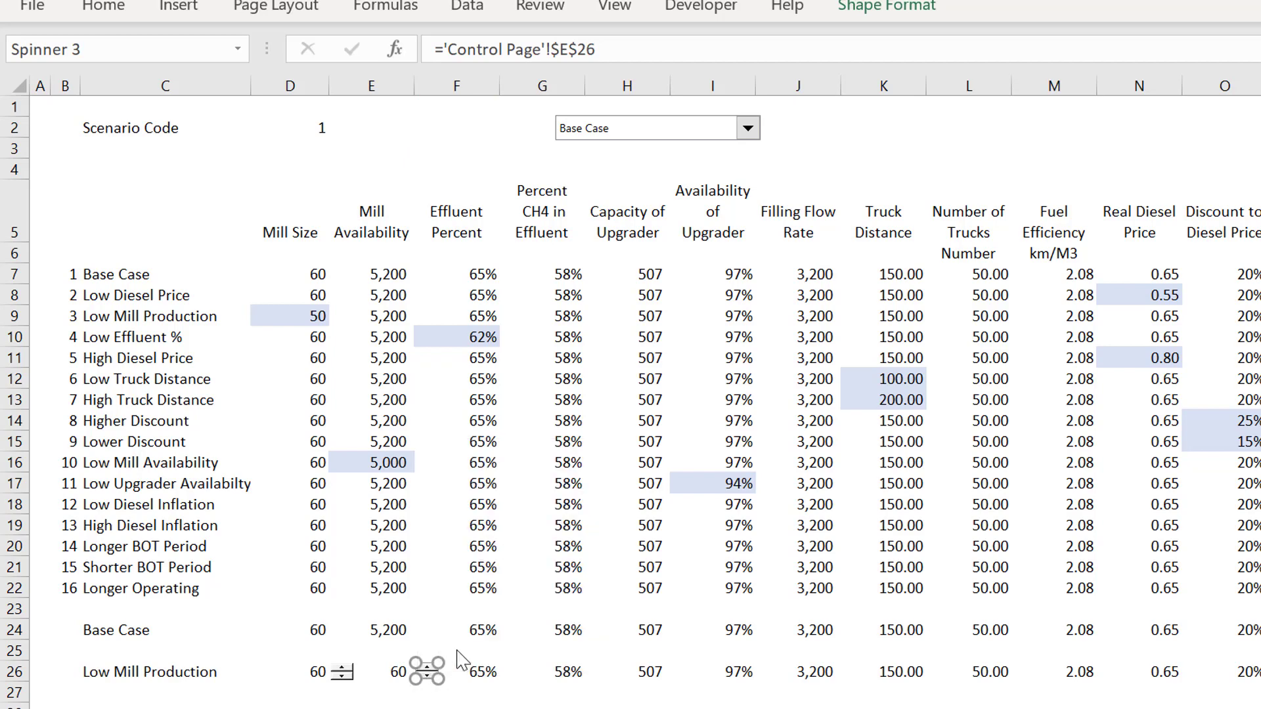
click(533, 174)
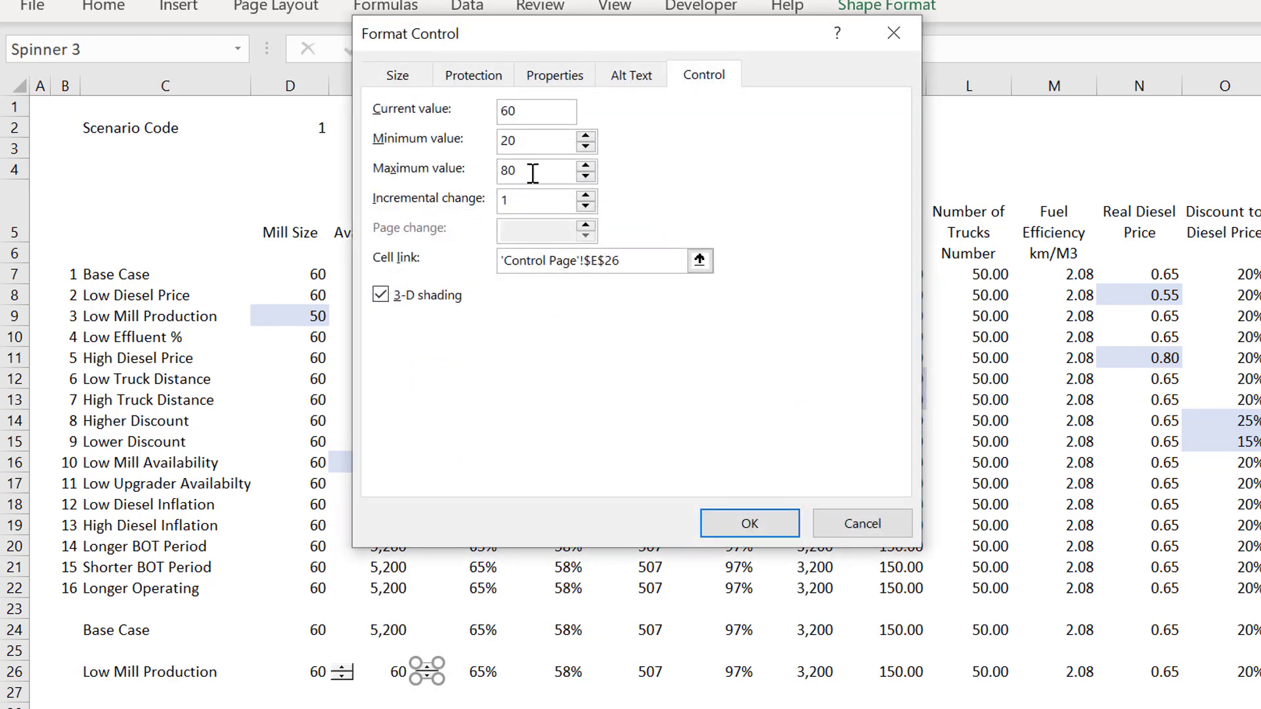
key(BackSpace)
key(BackSpace)
text(6000)
click(527, 149)
key(BackSpace)
key(BackSpace)
text(4500)
click(525, 202)
text(0)
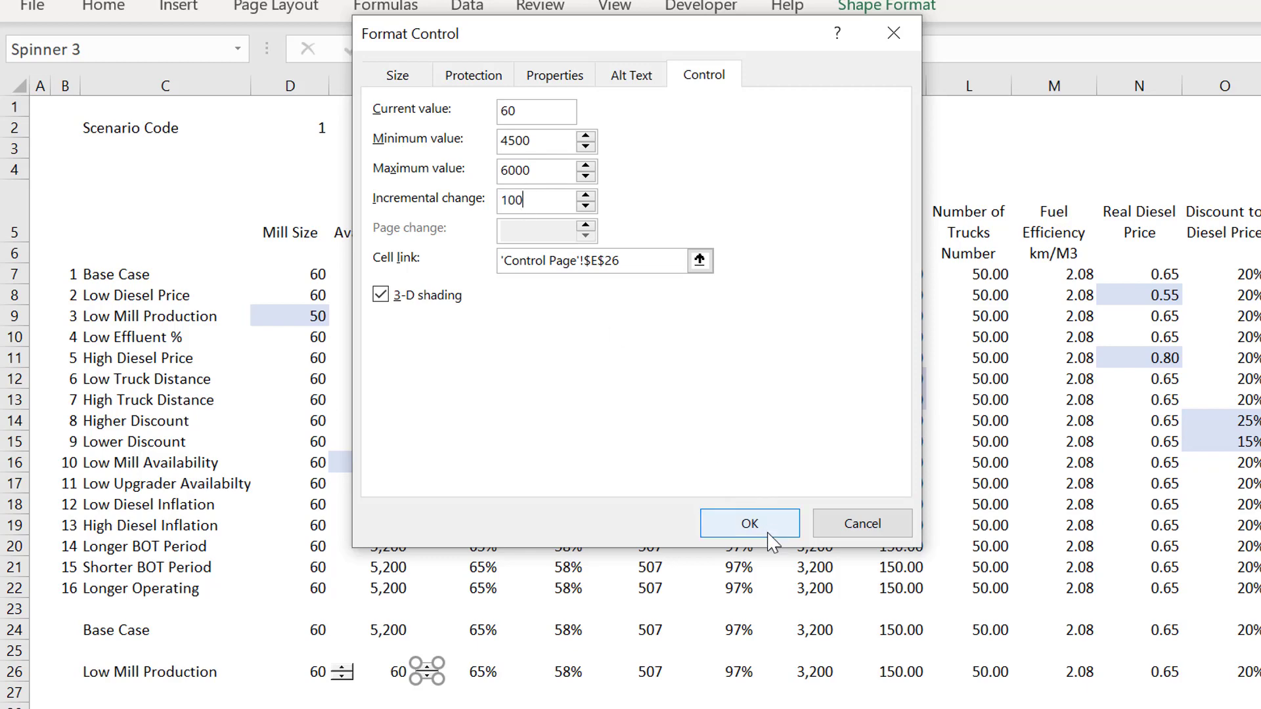
click(749, 524)
- Try out the Mill Availability spinner by raising the value in row 26 to 4,700
click(503, 614)
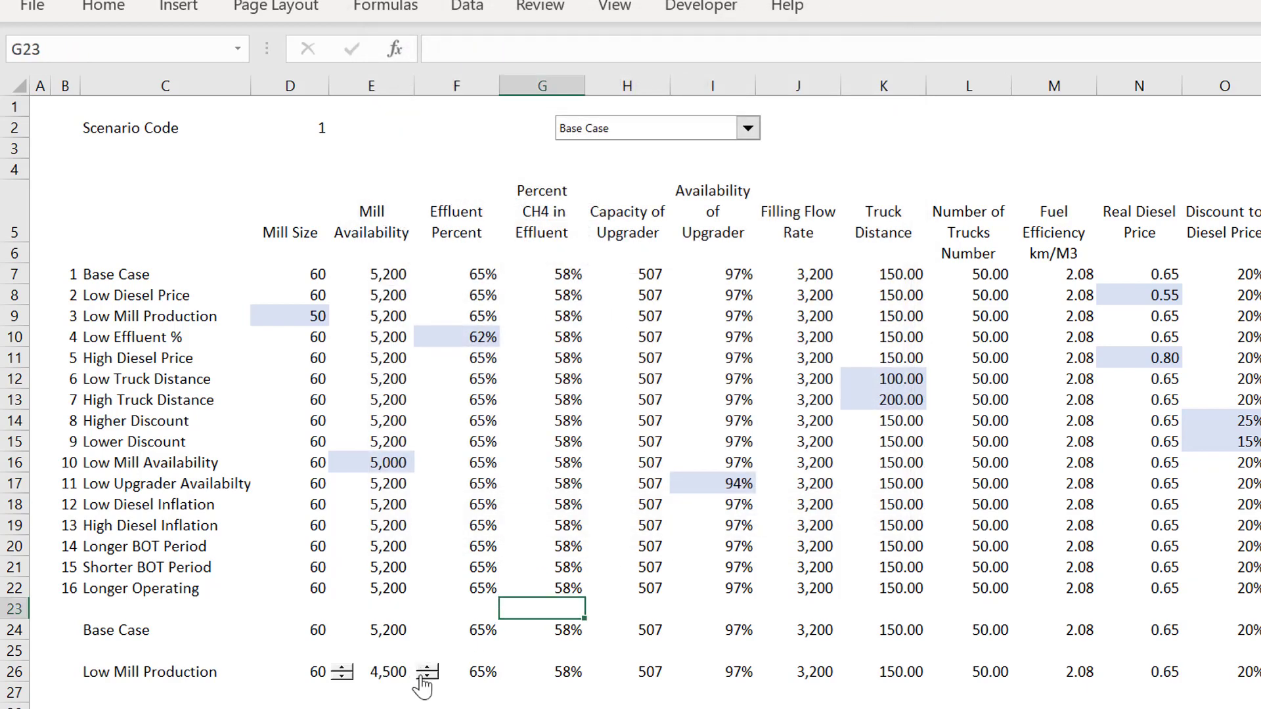
click(427, 667)
click(427, 668)
- Copy the Mill Availability spinner to the dashboard sheet and place it between the Availability label and its value
right_click(427, 675)
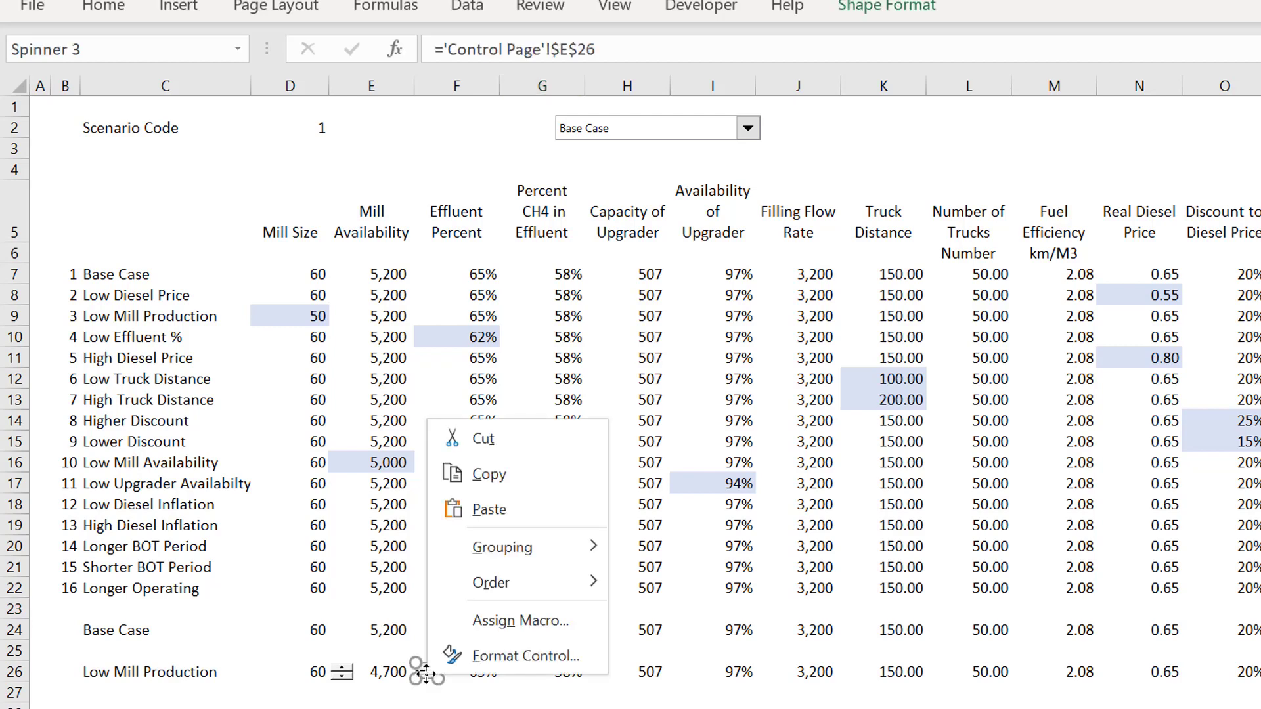
click(489, 474)
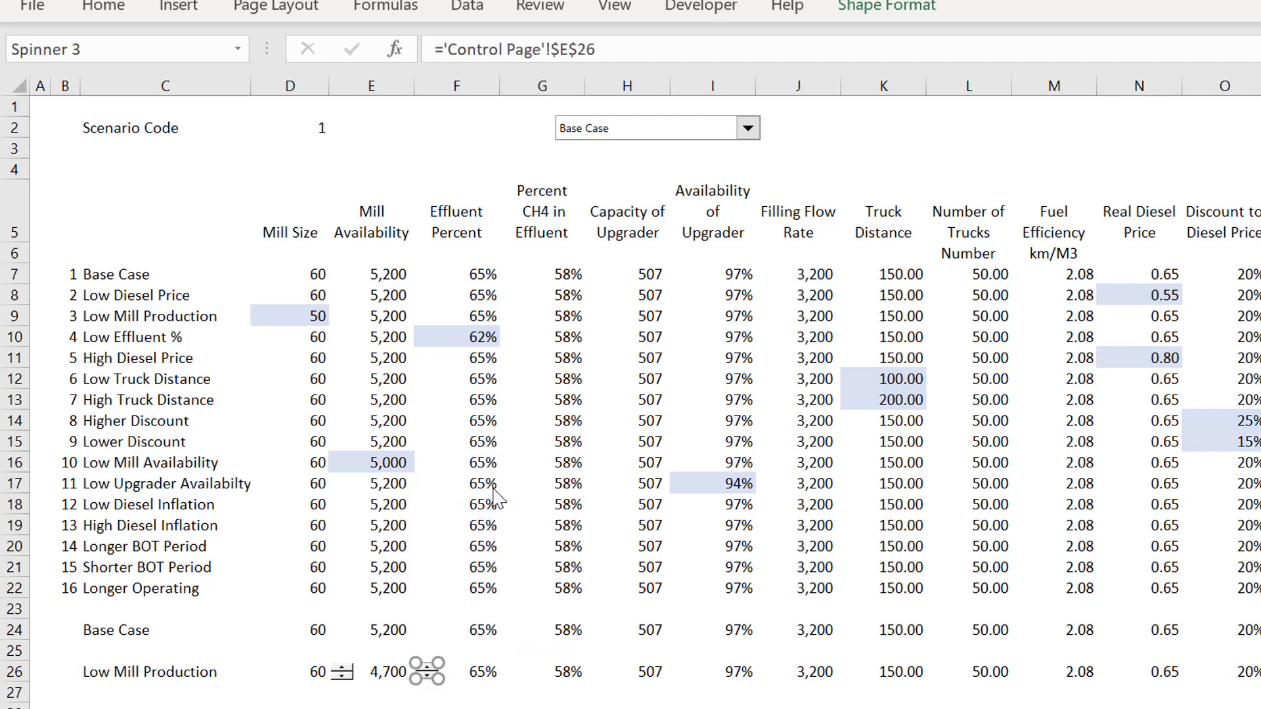
key(ctrl+Page_Up)
click(223, 234)
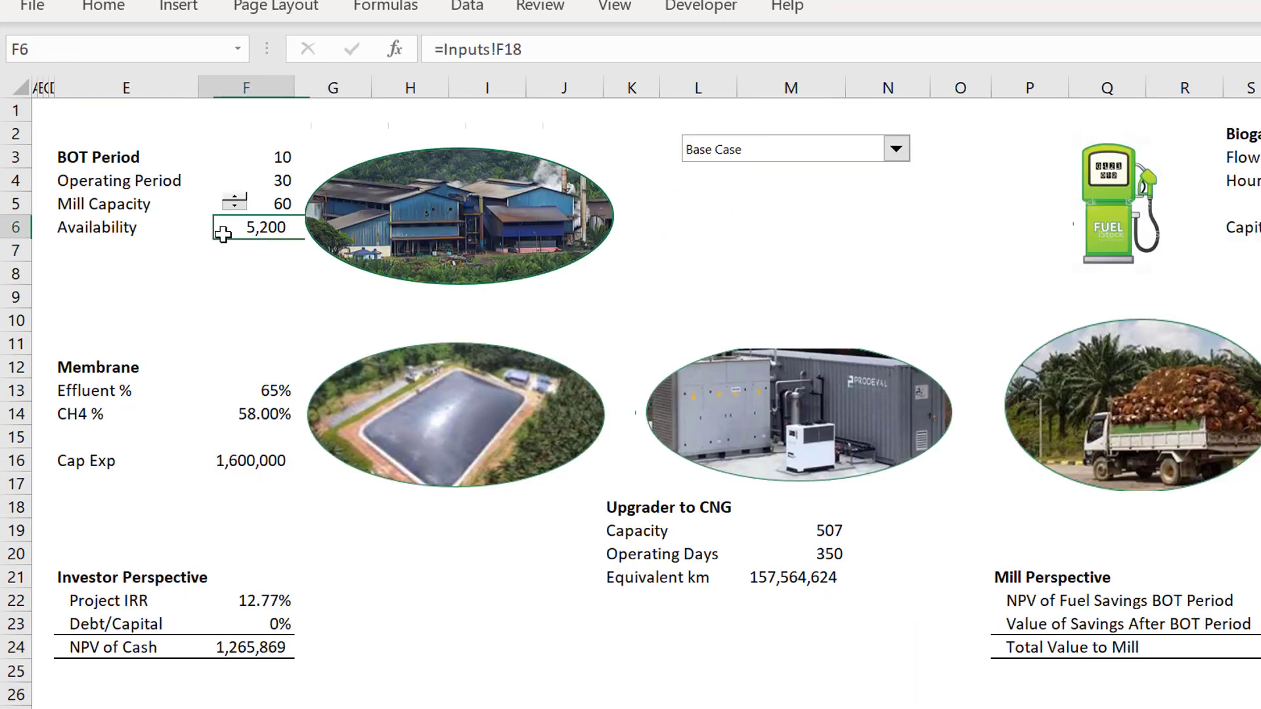
click(191, 228)
key(ctrl+v)
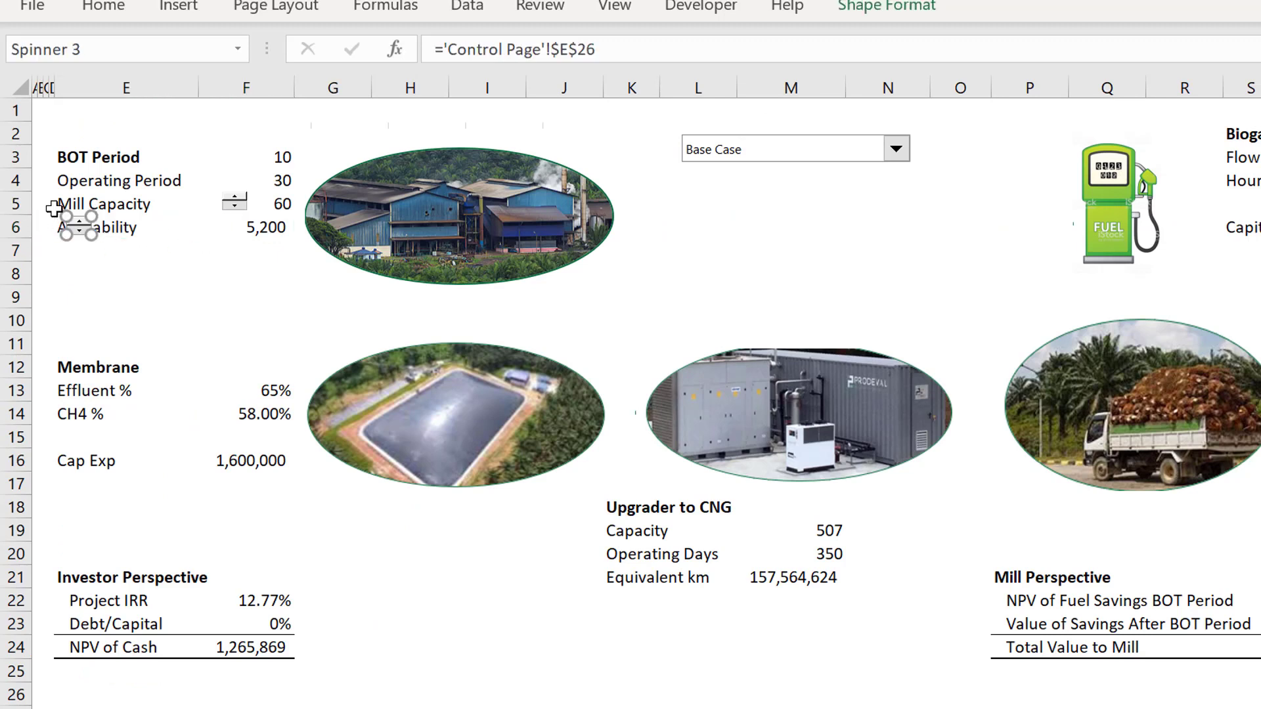
drag(122, 222, 215, 222)
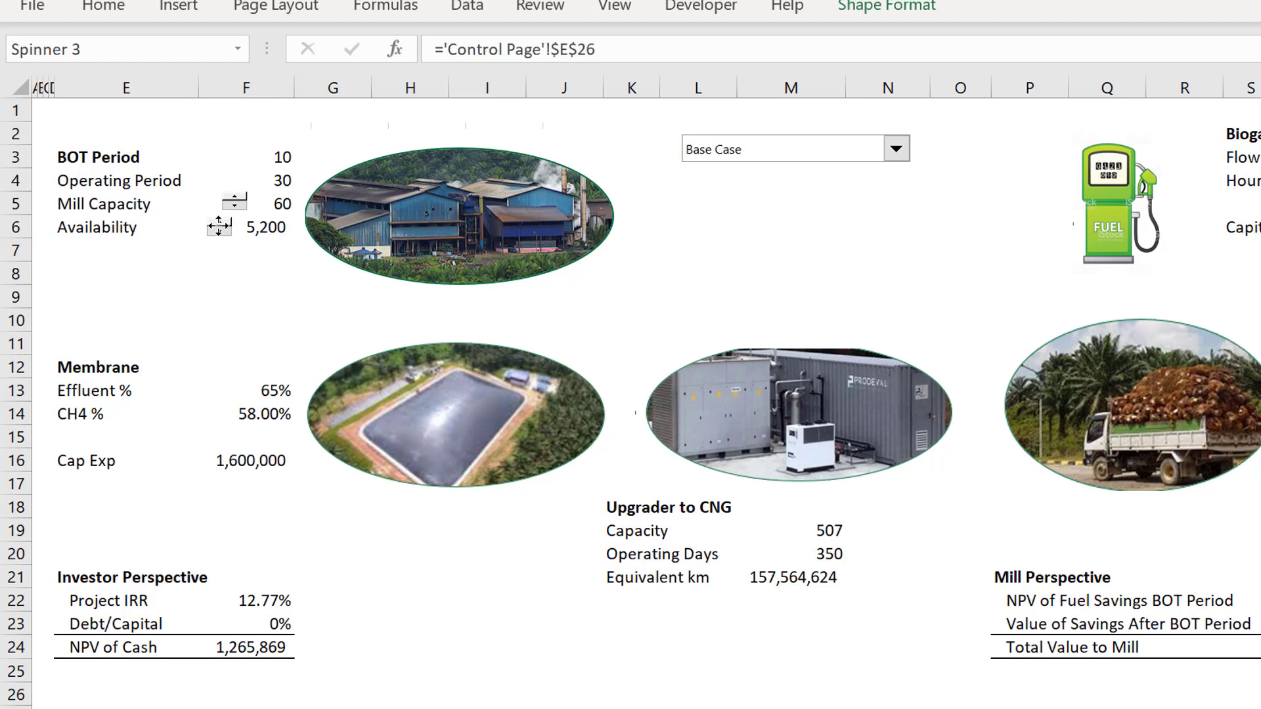
click(249, 276)
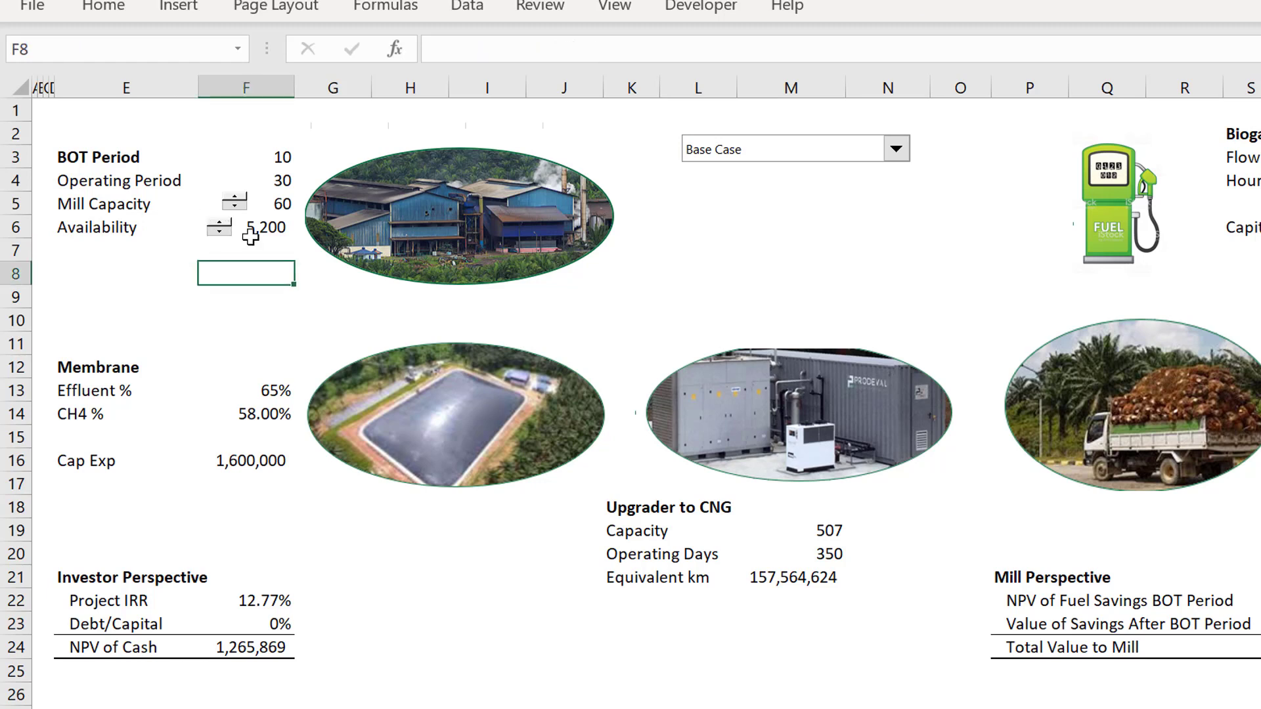
- Move the dashboard's Mill Capacity spinner so it lines up directly above the Availability spinner
right_click(238, 200)
key(Escape)
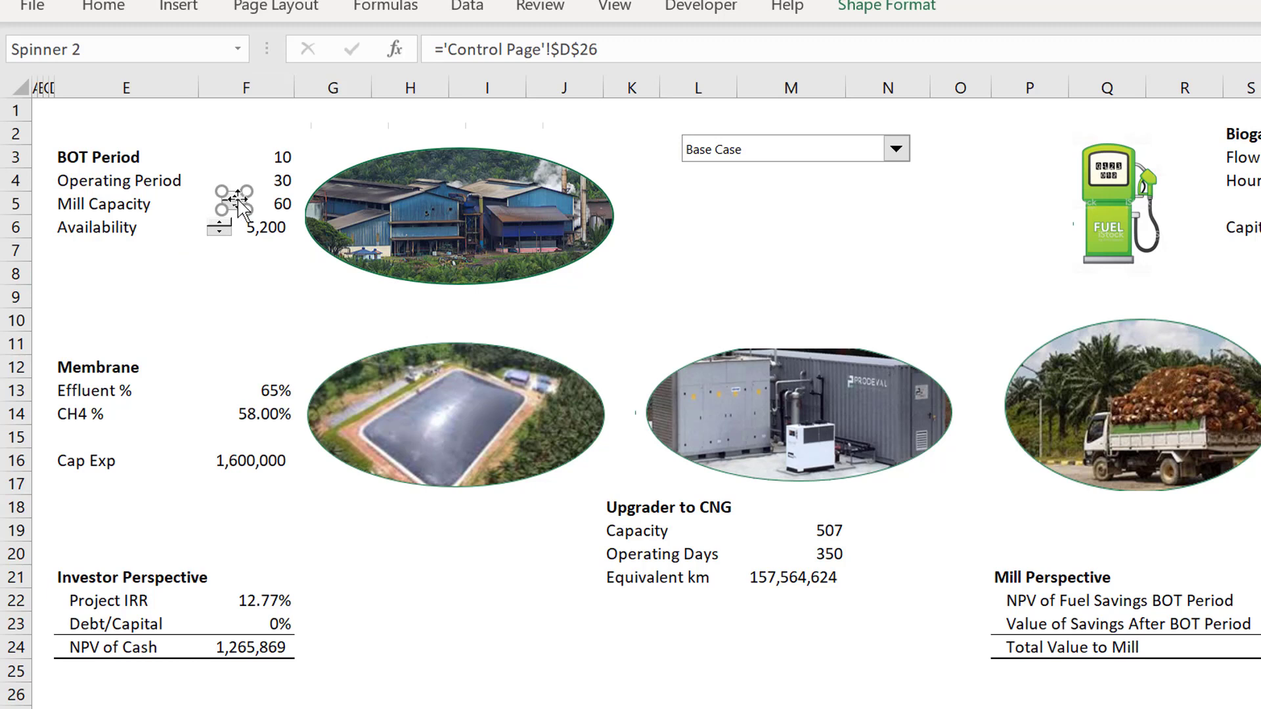
drag(239, 201, 224, 199)
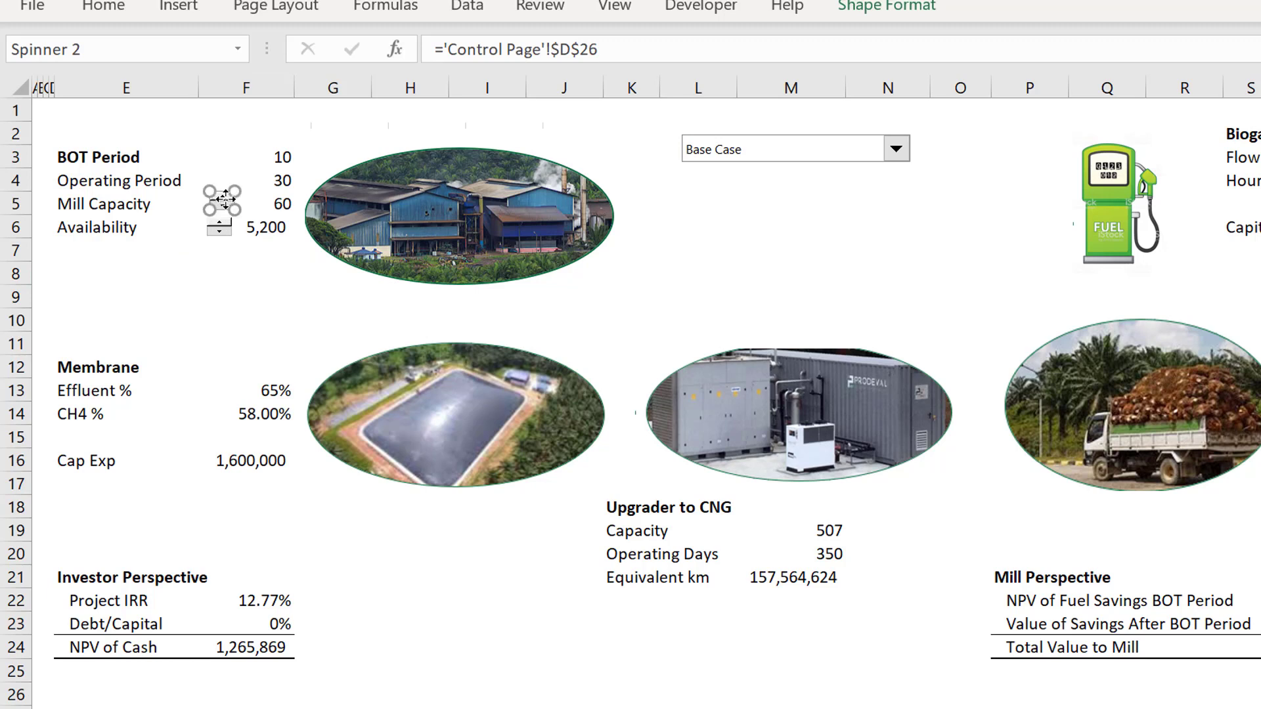
click(242, 322)
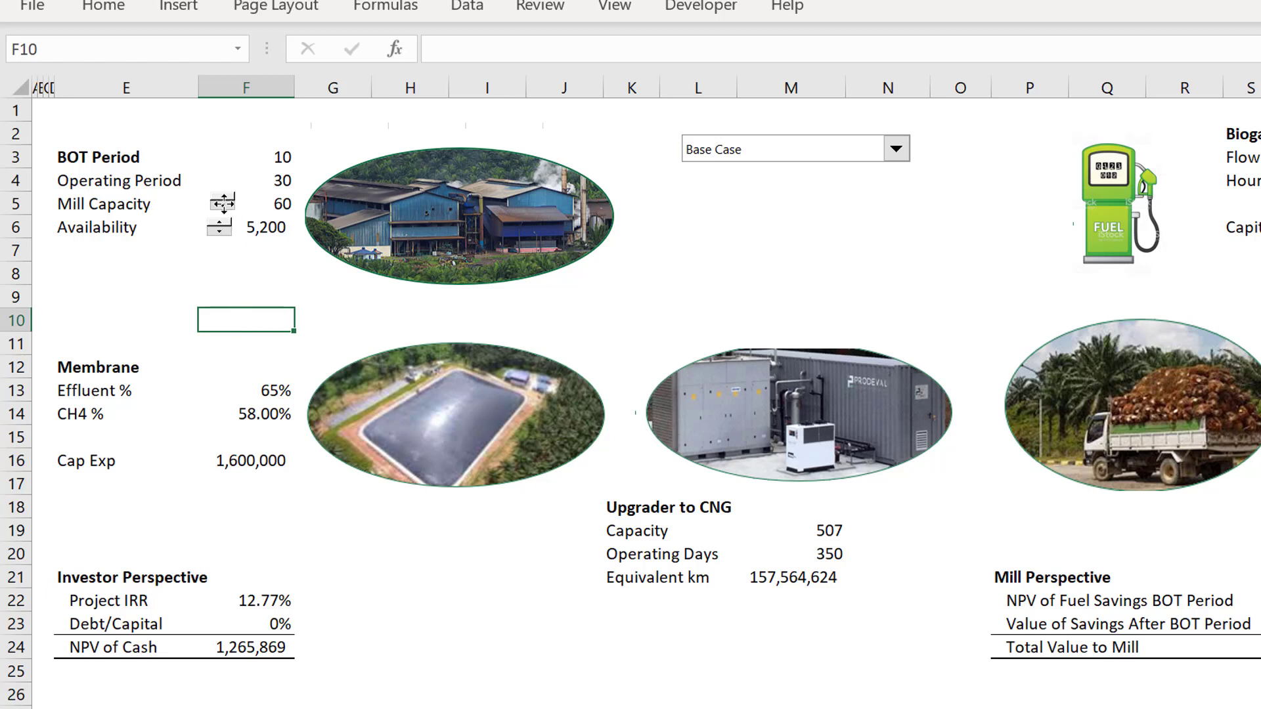
ctrl+click(224, 210)
drag(224, 210, 221, 201)
click(252, 337)
- Link Mill Availability in cell F18 of the Inputs sheet to 'Control Page'!$E$26
key(ctrl+Page_Down)
key(ctrl+Page_Down)
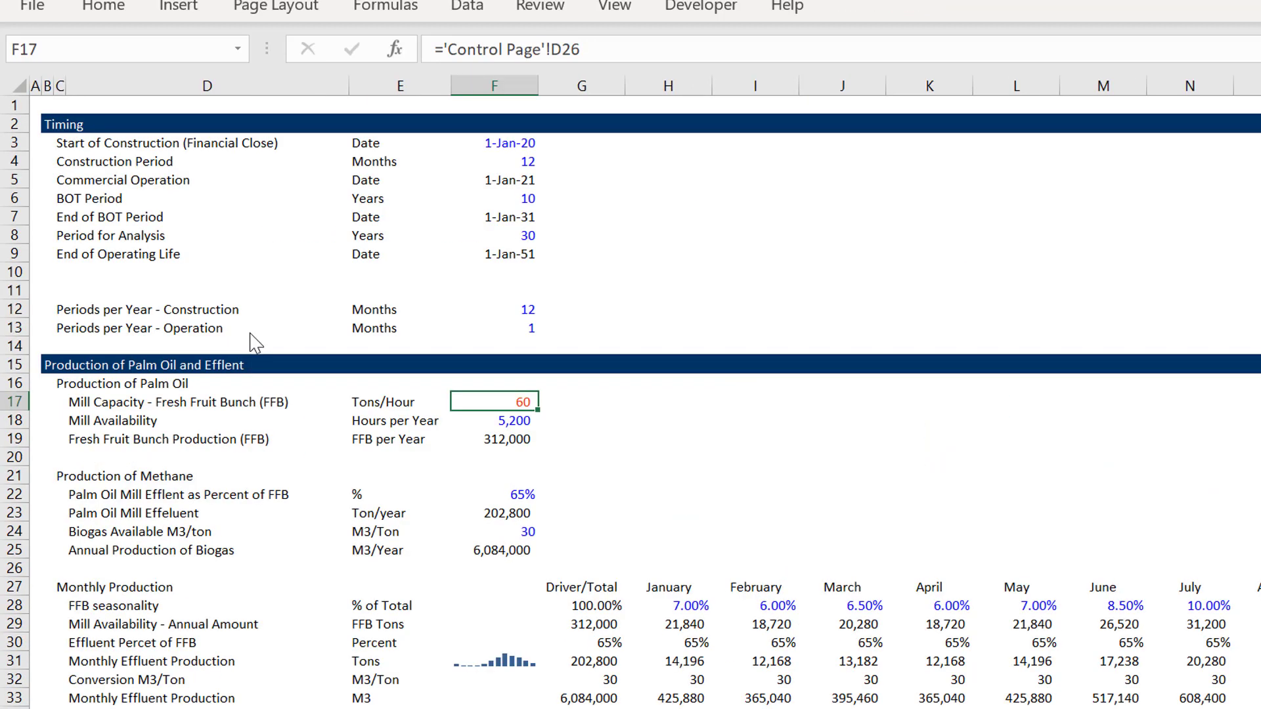
key(Down)
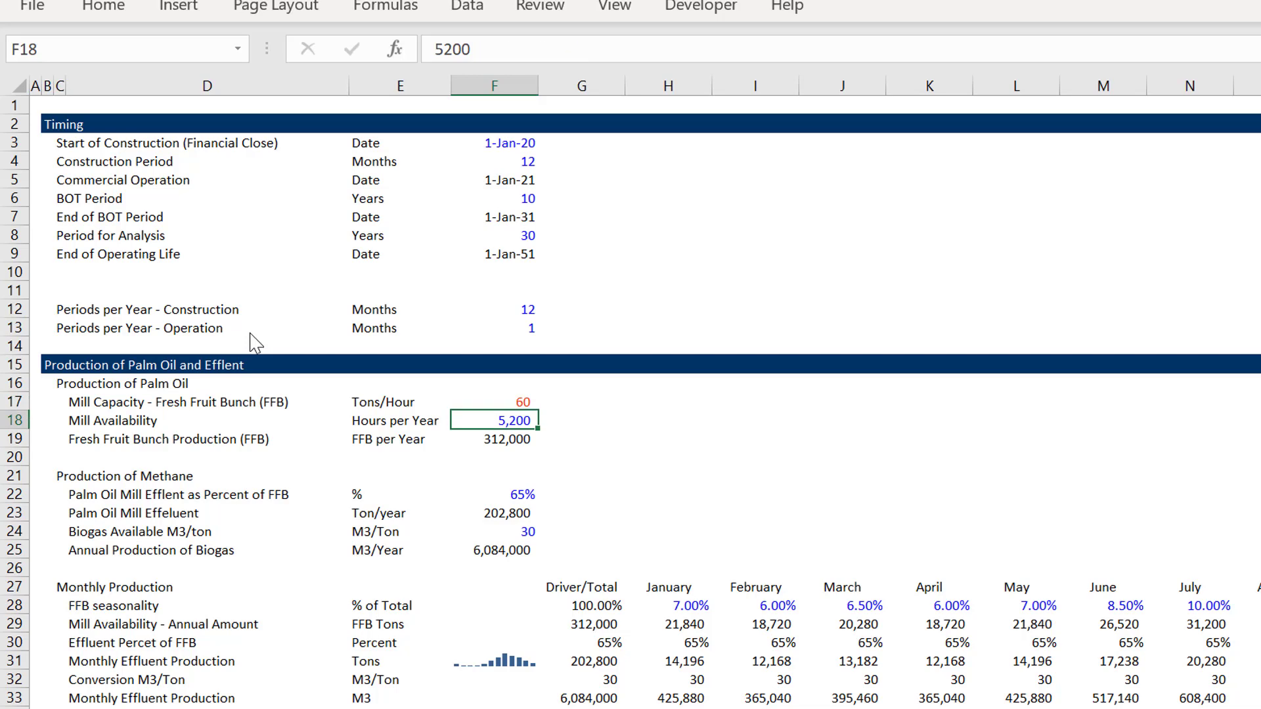
text(=)
key(ctrl+Page_Up)
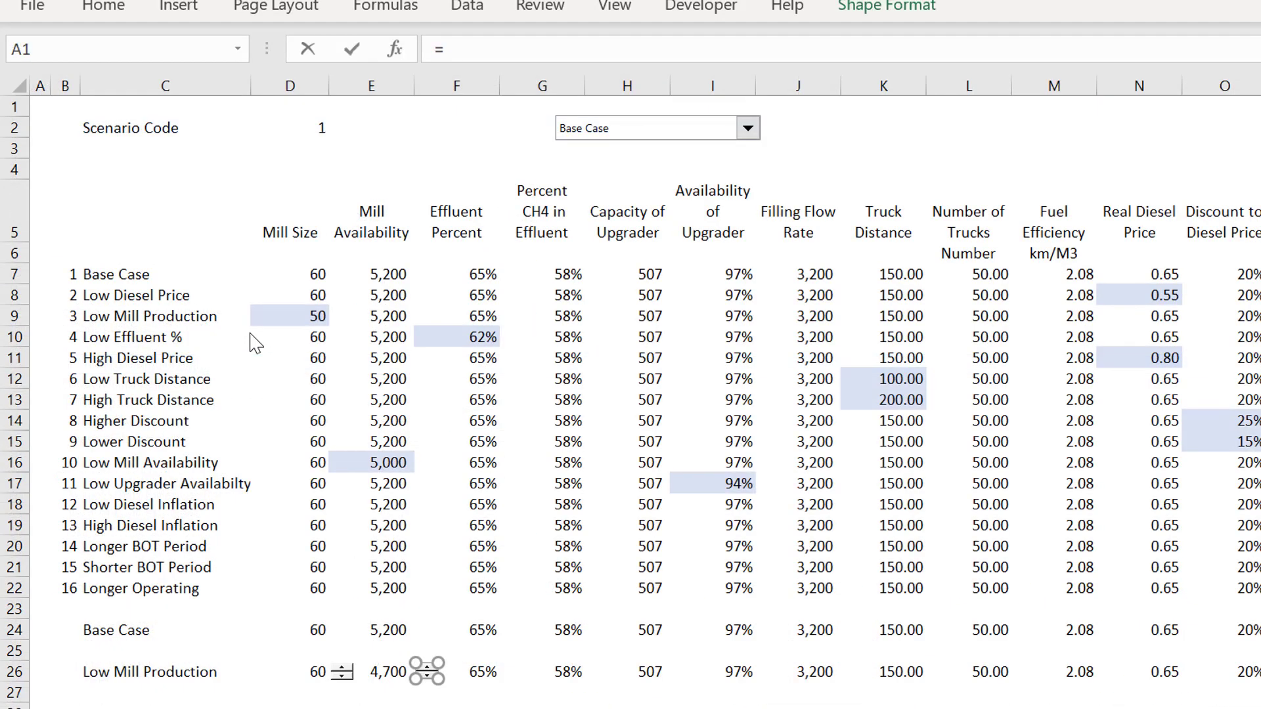
click(392, 665)
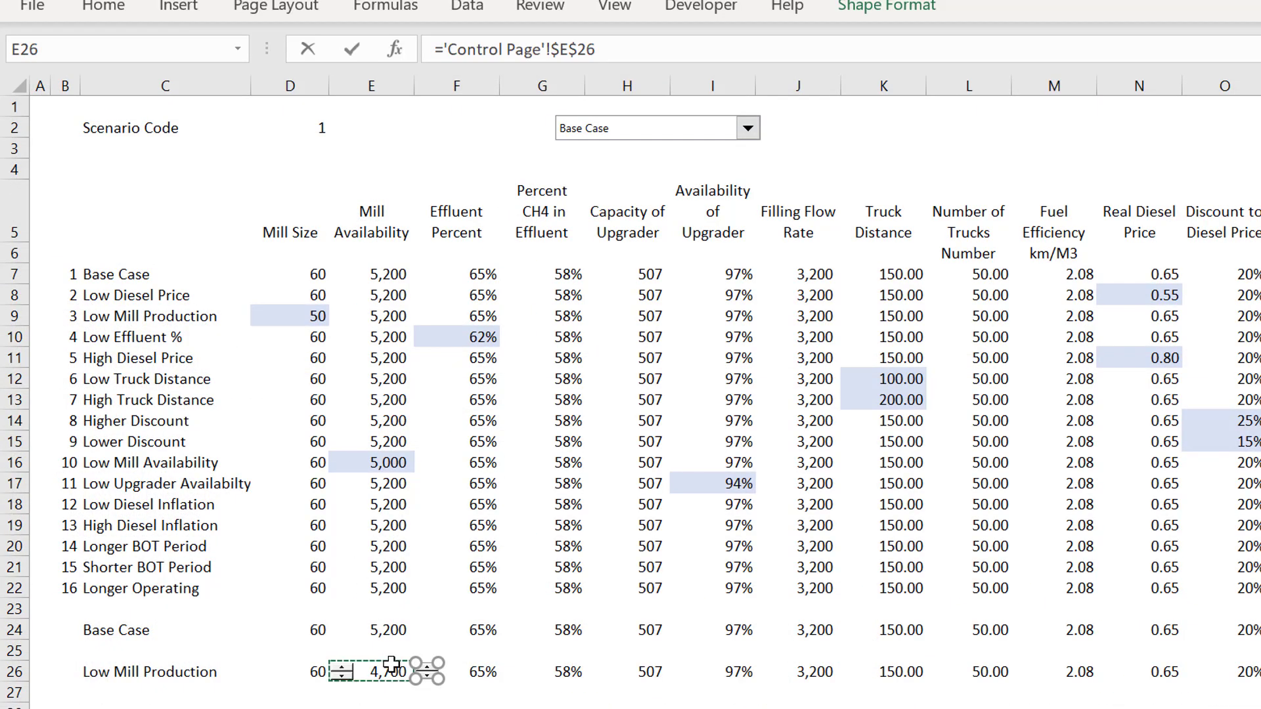
key(Return)
key(Up)
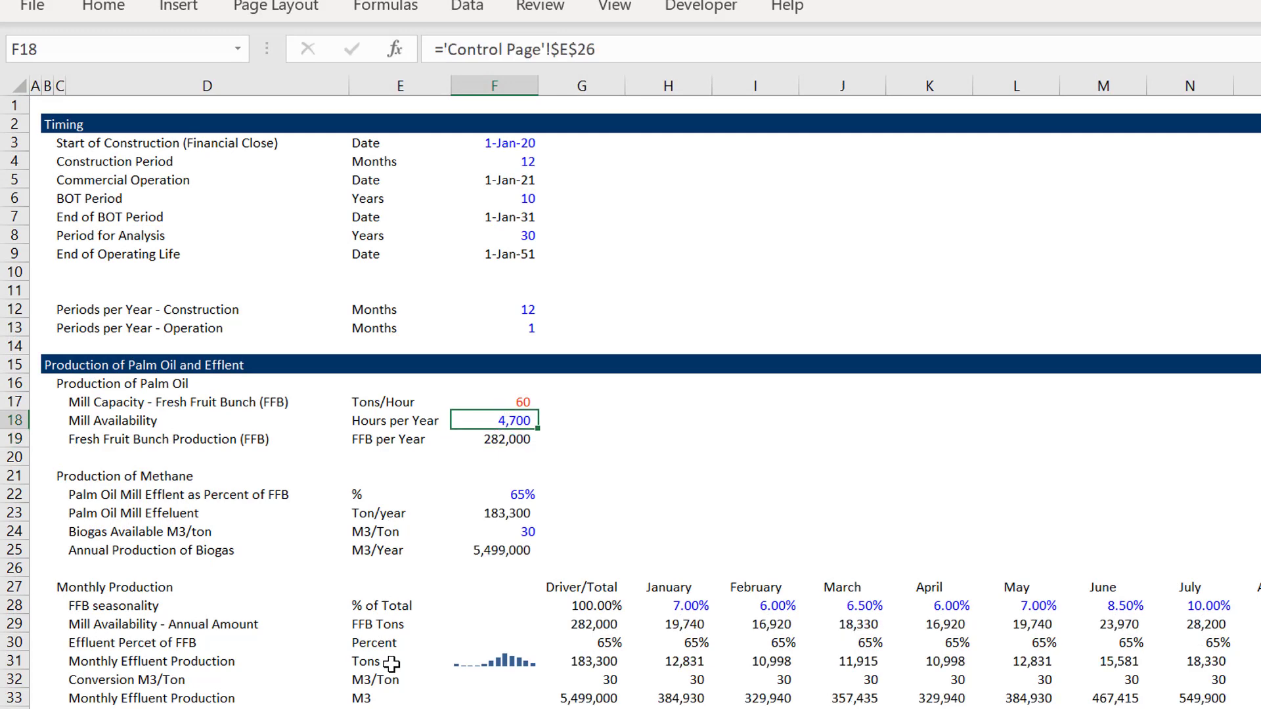
- Test the dashboard's Availability spinner by raising the value to at least 5,100 and lowering it to 4,500
key(ctrl+Page_Down)
key(ctrl+Page_Up)
key(ctrl+Page_Up)
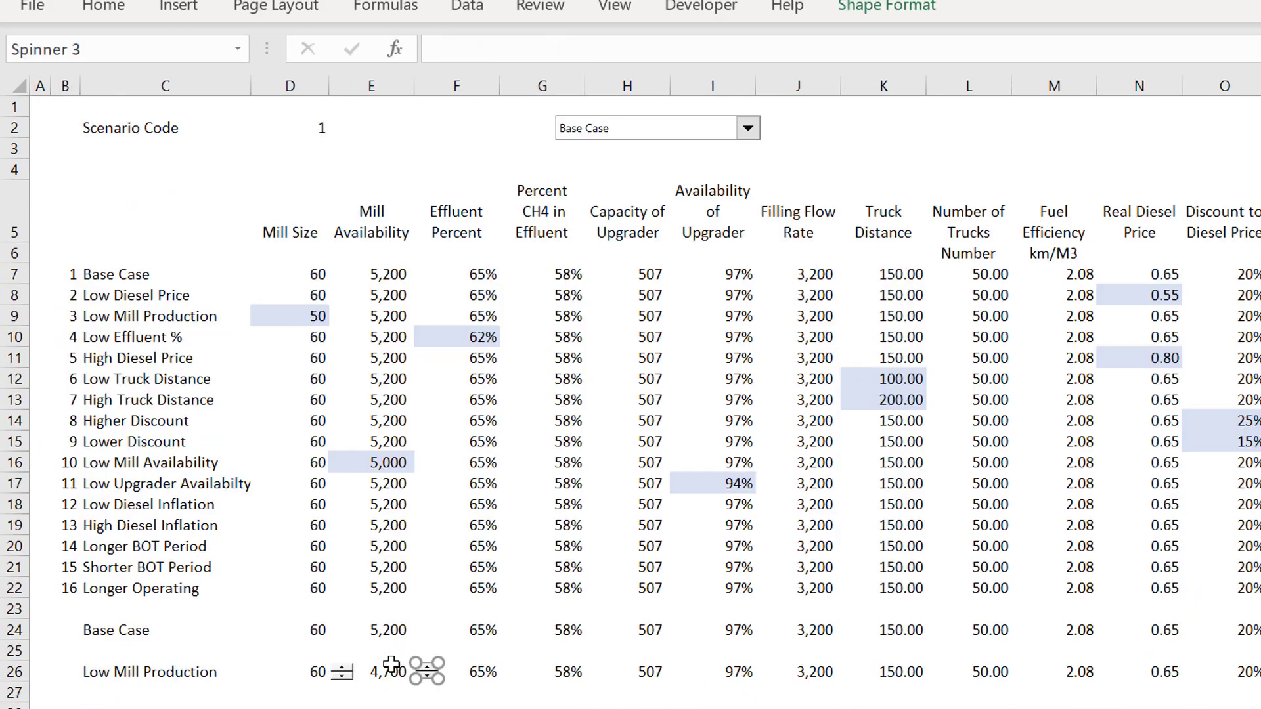
key(ctrl+Page_Up)
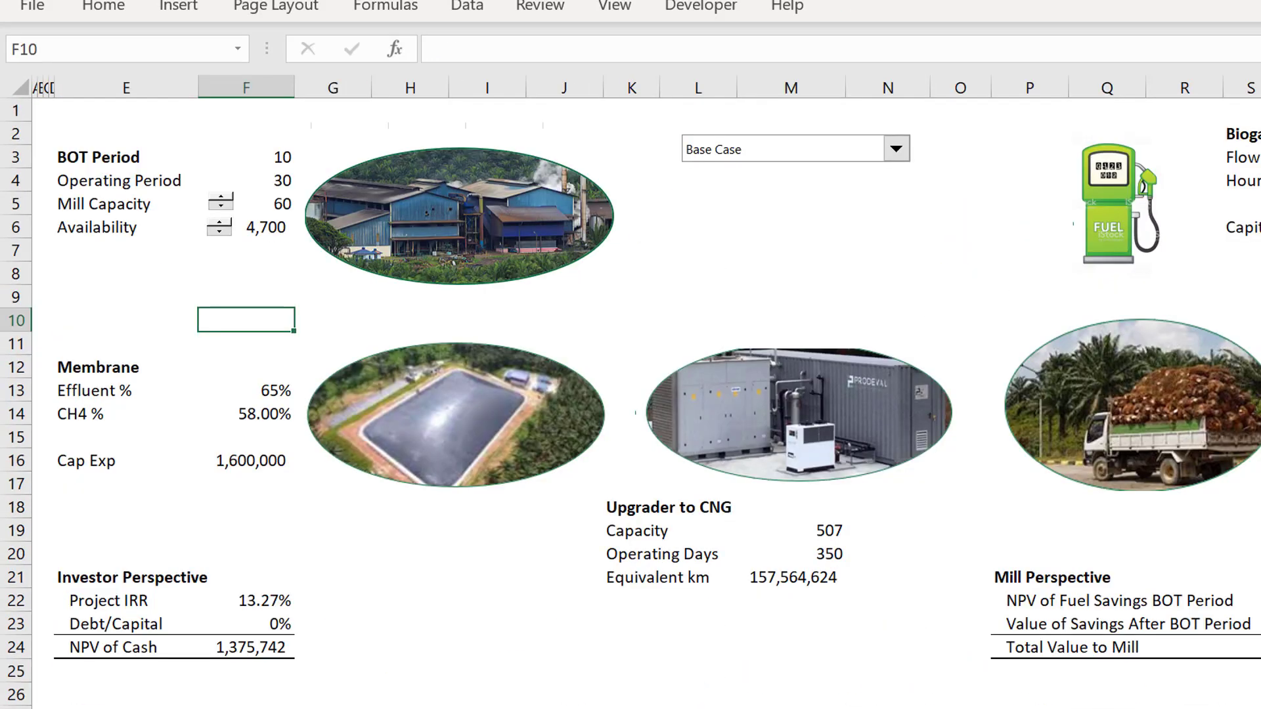
click(415, 618)
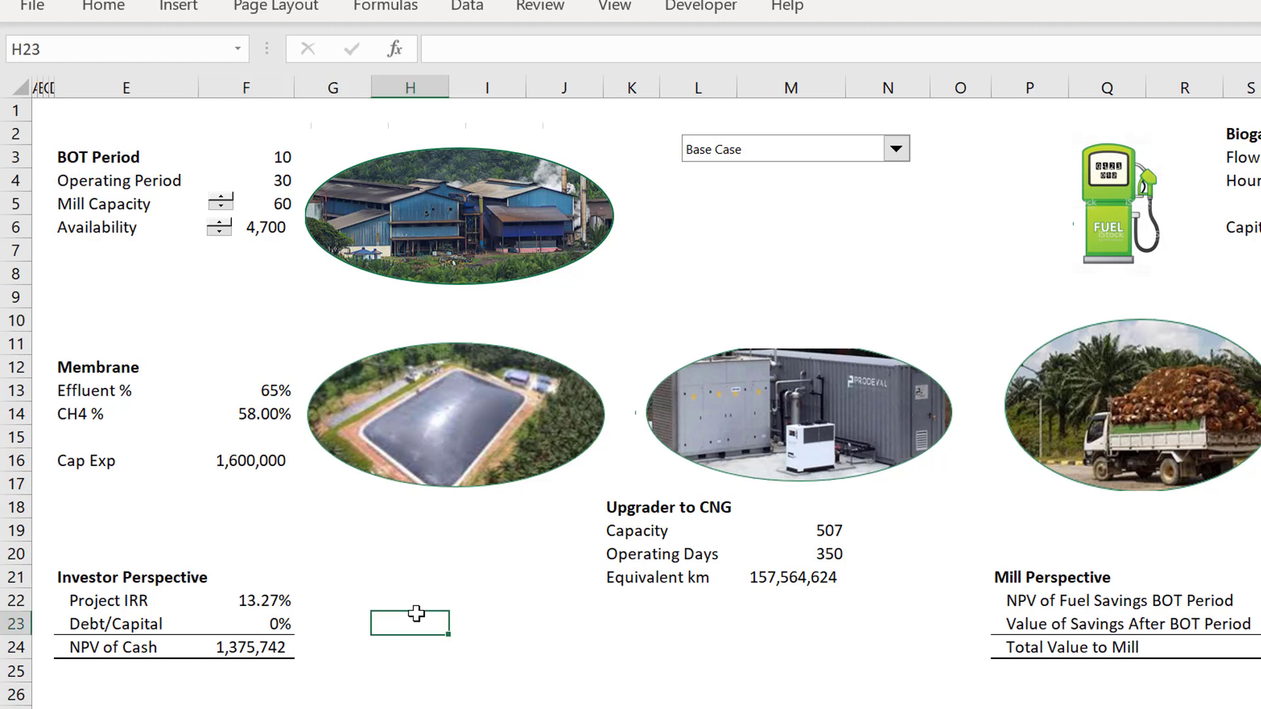
click(221, 223)
click(220, 223)
click(221, 223)
click(221, 223)
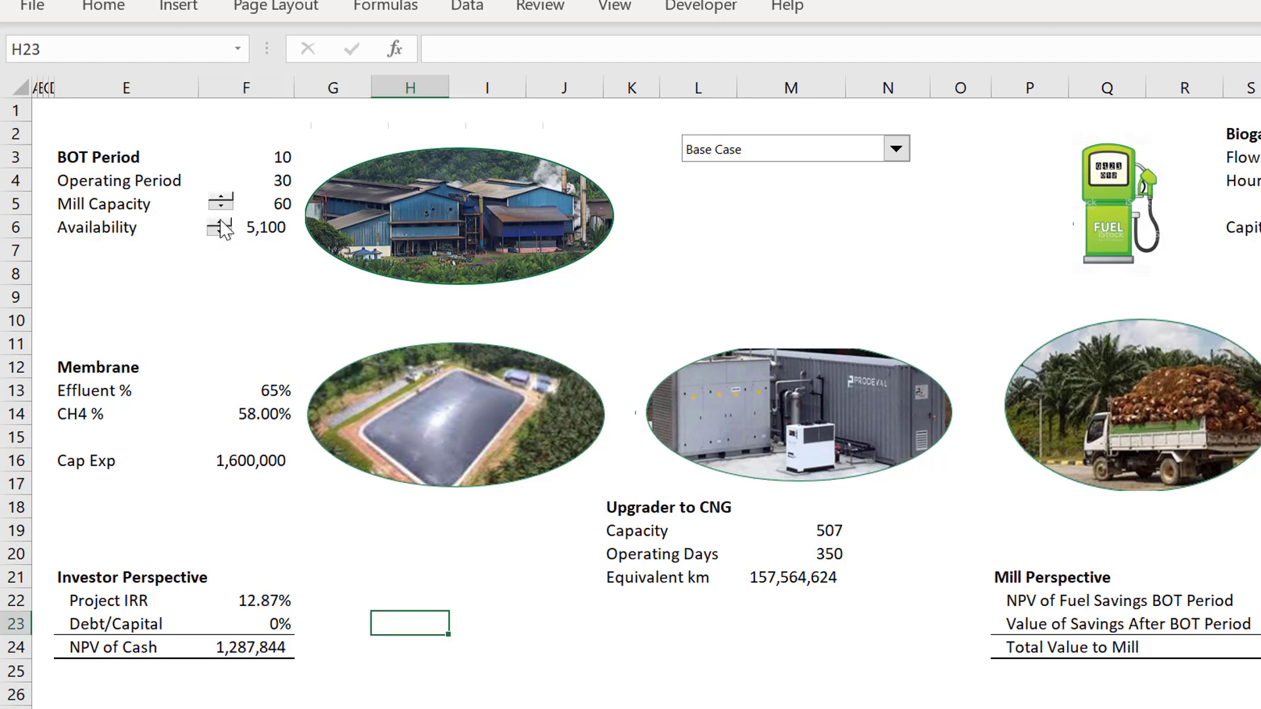
click(221, 223)
click(219, 233)
click(219, 233)
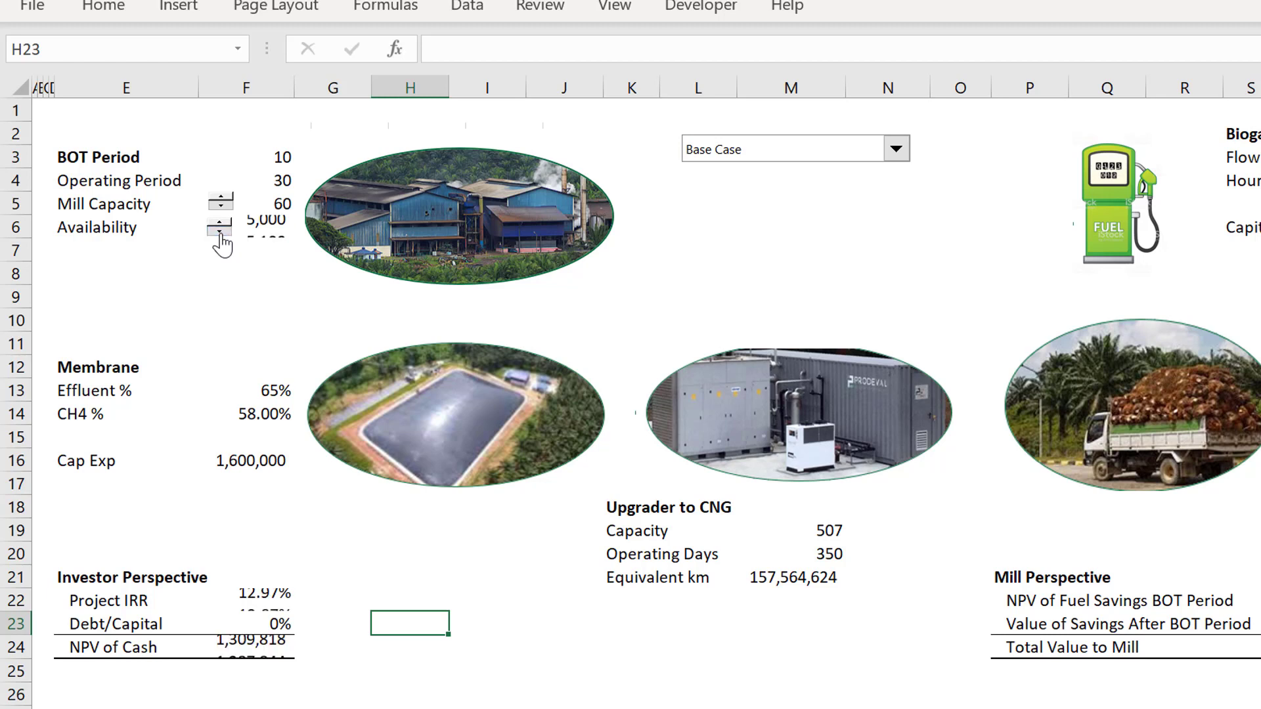
click(219, 233)
click(219, 233)
click(220, 233)
click(220, 233)
click(220, 233)
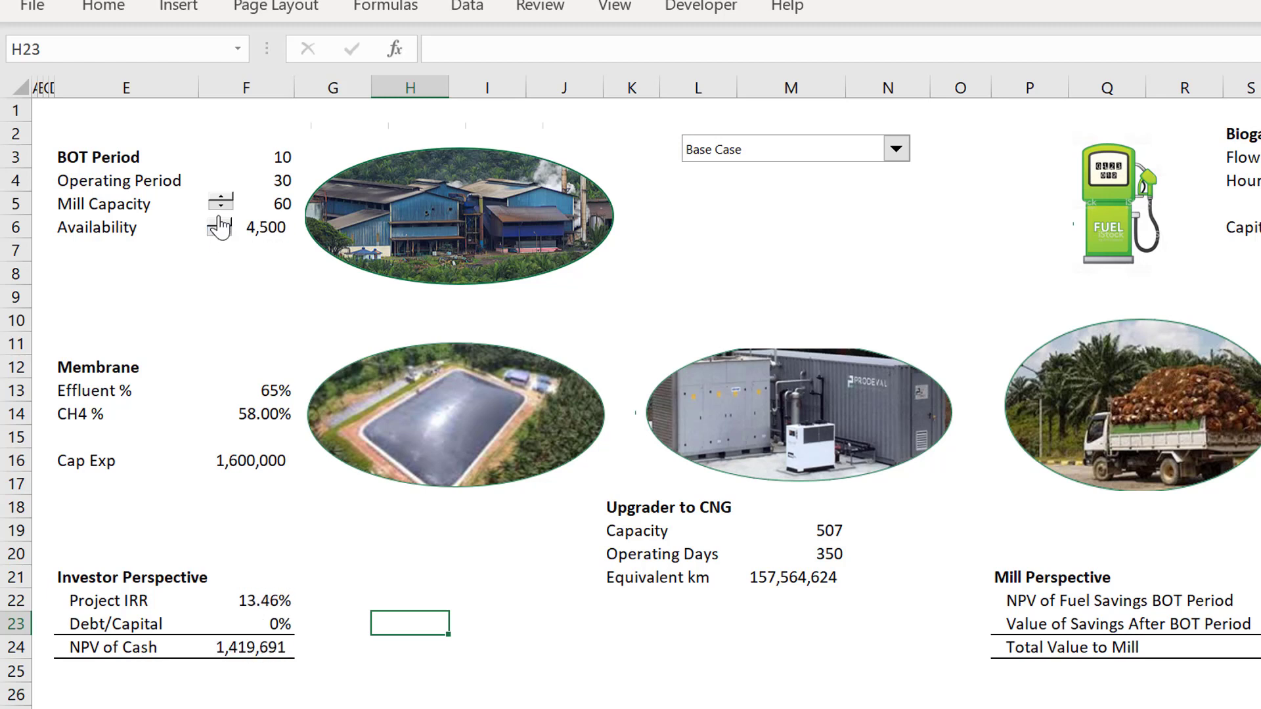
- Step Availability up and down with the dashboard spinner, leave it at 5,100 and deselect the controls
click(220, 224)
click(219, 223)
click(220, 223)
click(219, 224)
click(220, 223)
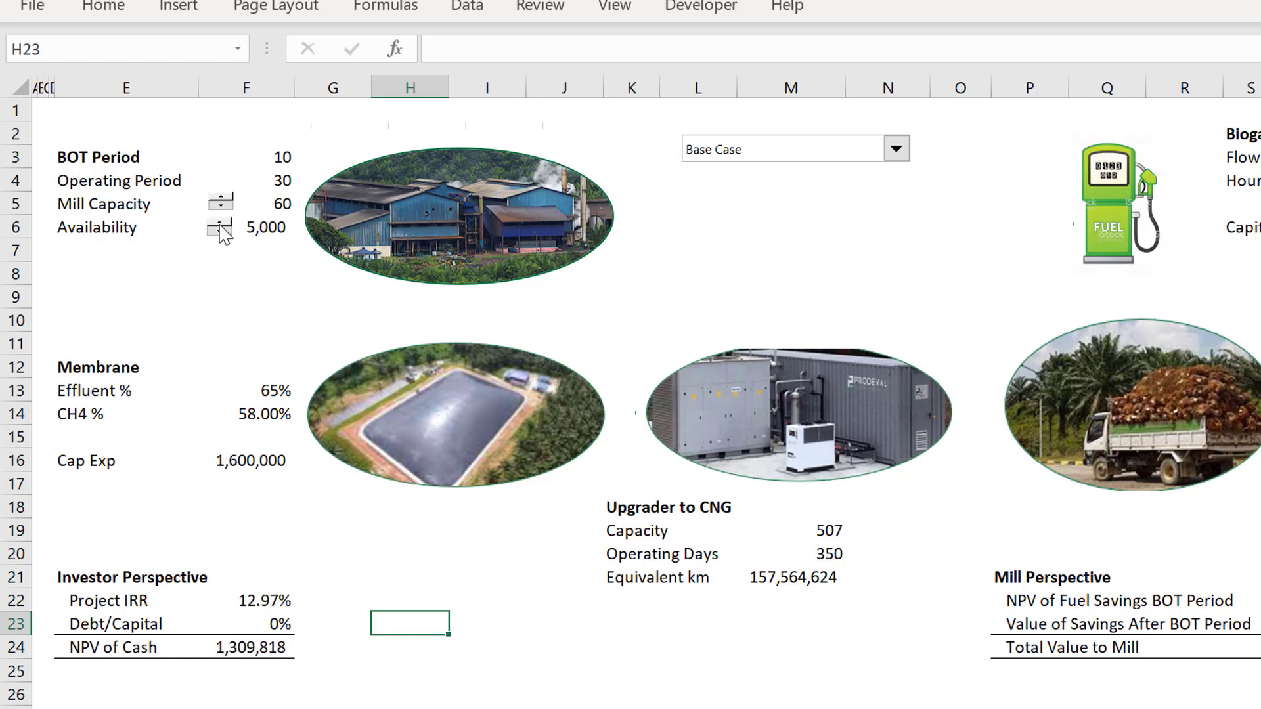
click(220, 225)
click(220, 226)
click(221, 231)
click(221, 231)
click(221, 231)
click(219, 224)
click(219, 224)
click(298, 327)
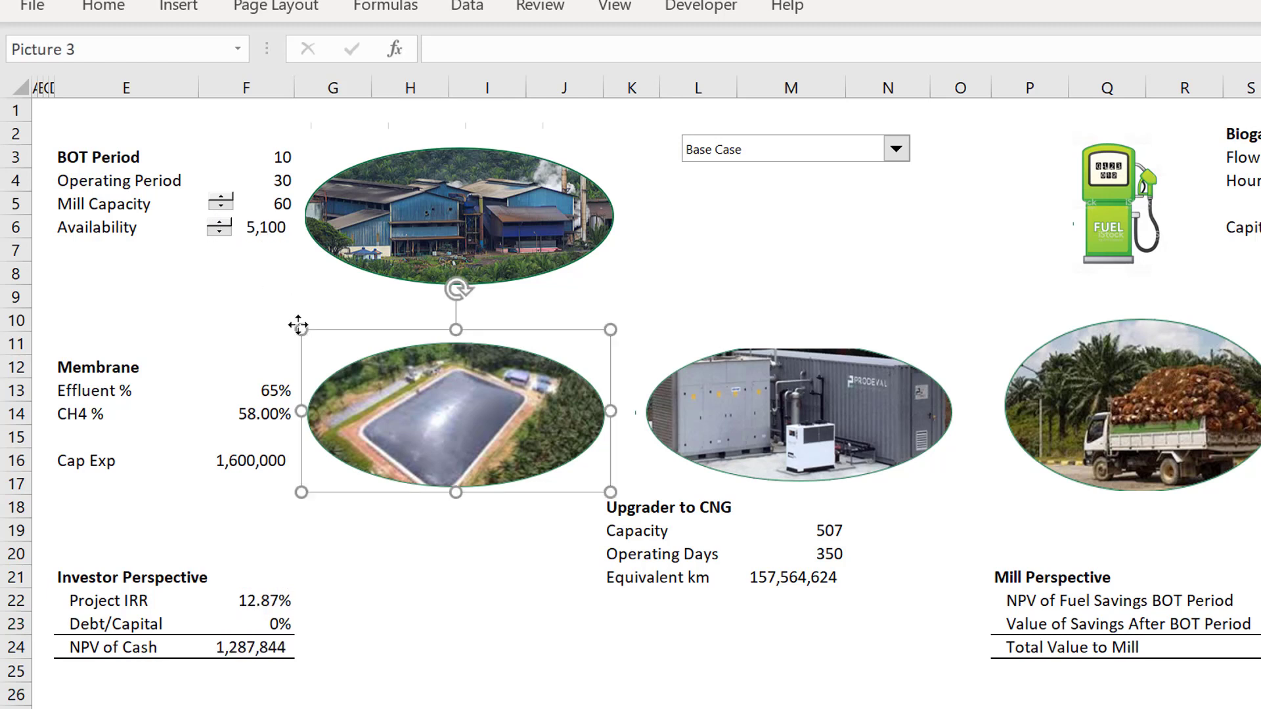
click(209, 256)
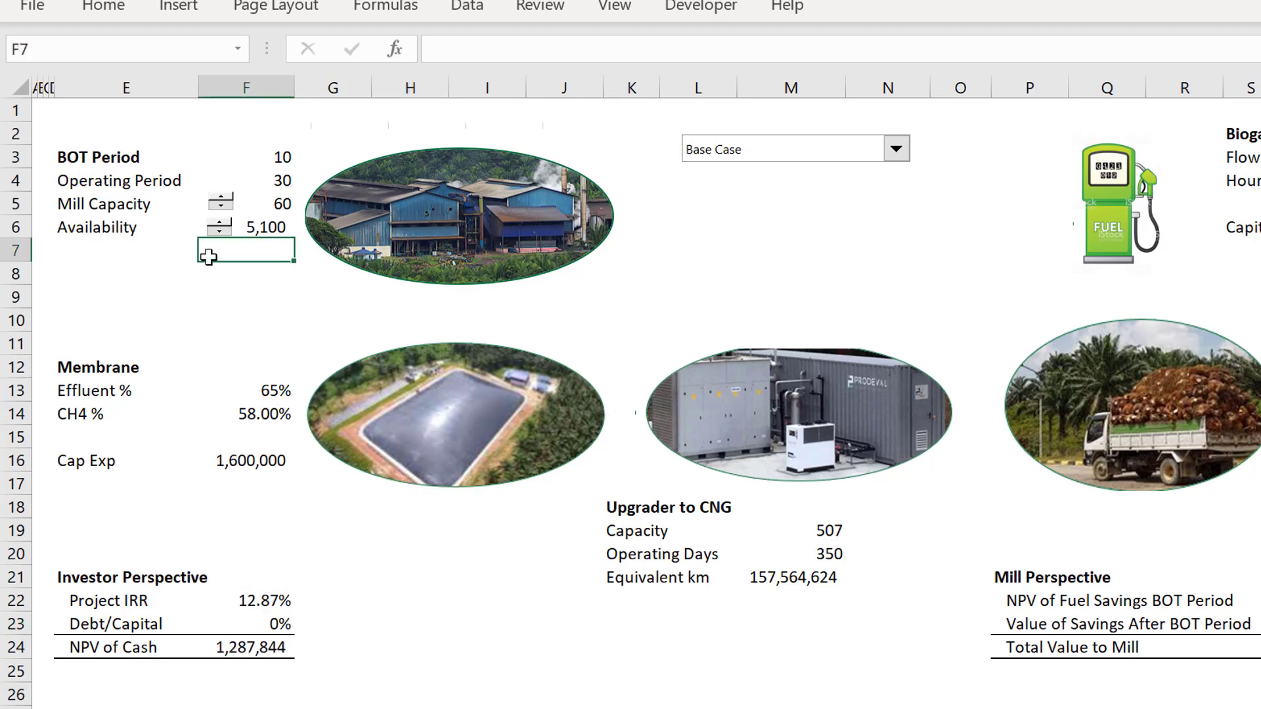
click(140, 322)
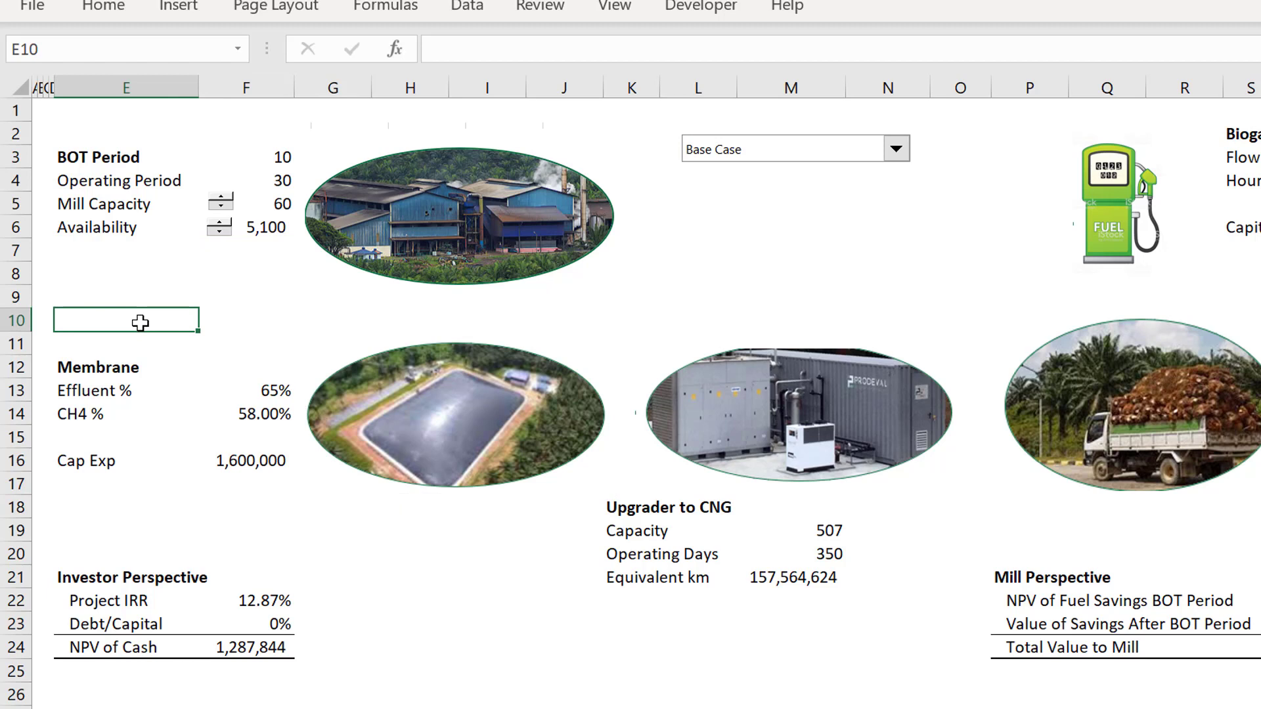
key(Down)
key(Down)
key(Down)
key(Right)
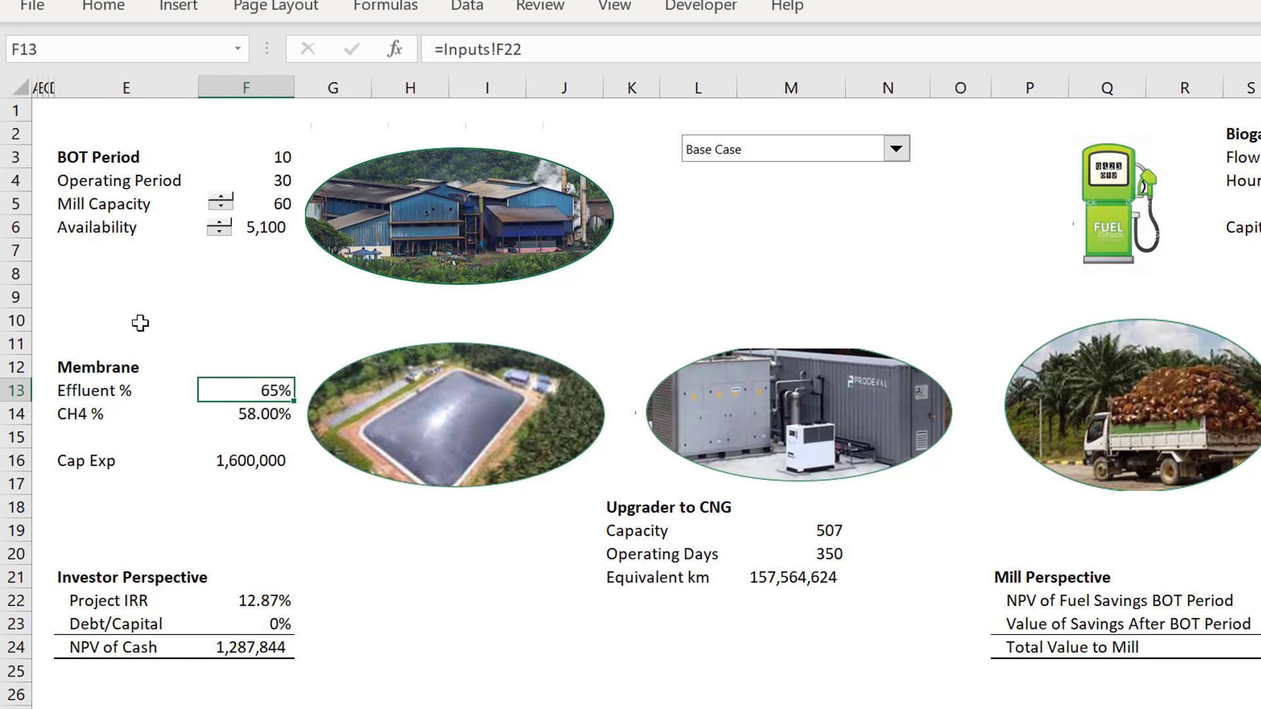
- Reselect Base Case in the dashboard's scenario drop-down and leave the control
click(723, 158)
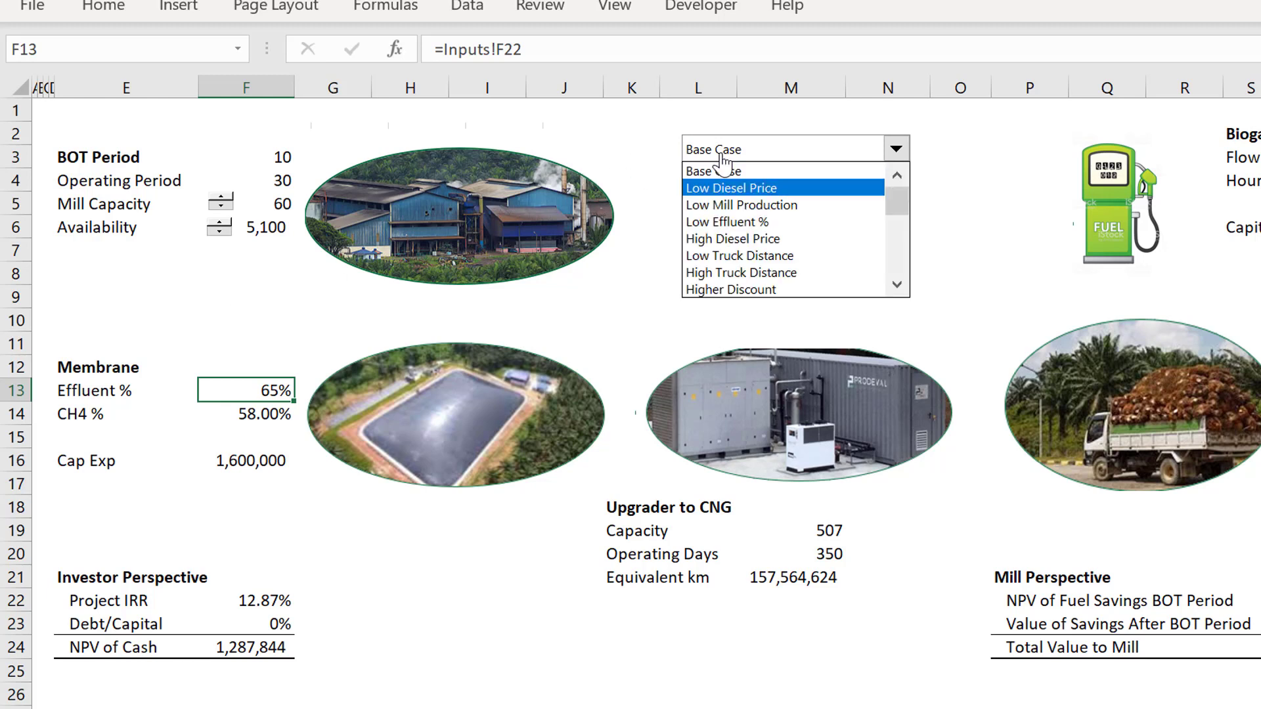
click(723, 168)
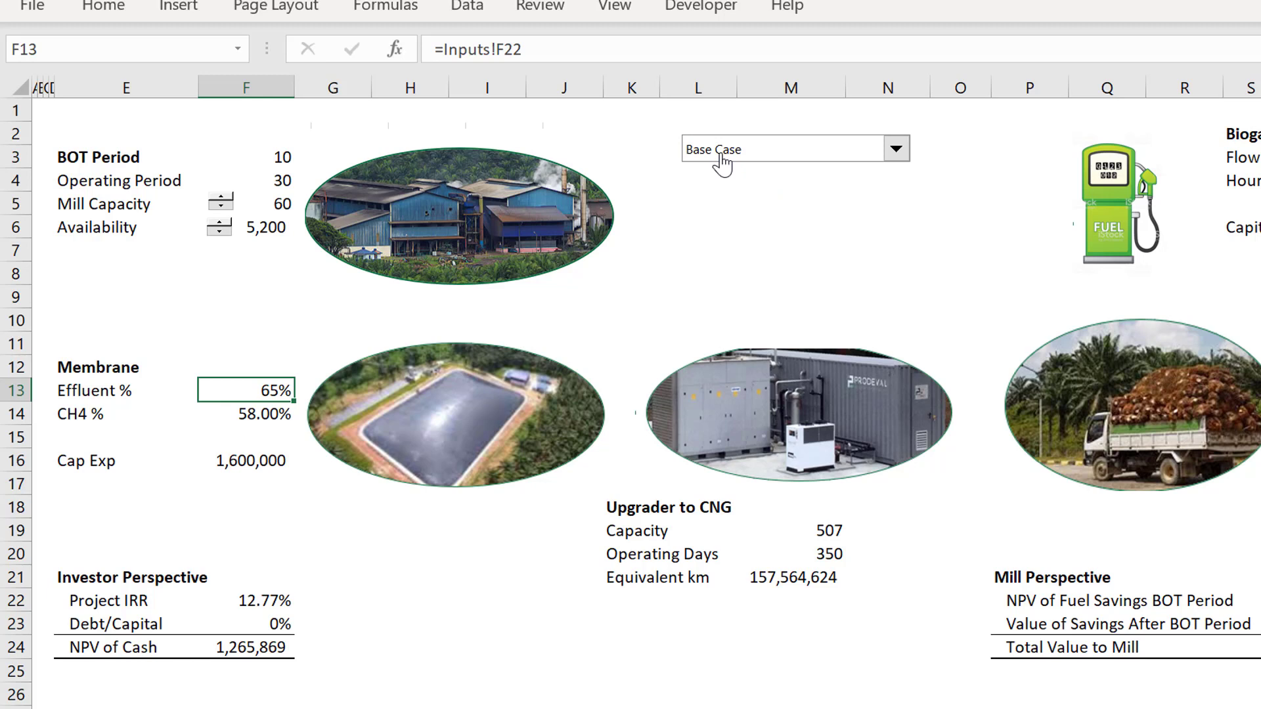
click(723, 161)
click(723, 160)
click(726, 208)
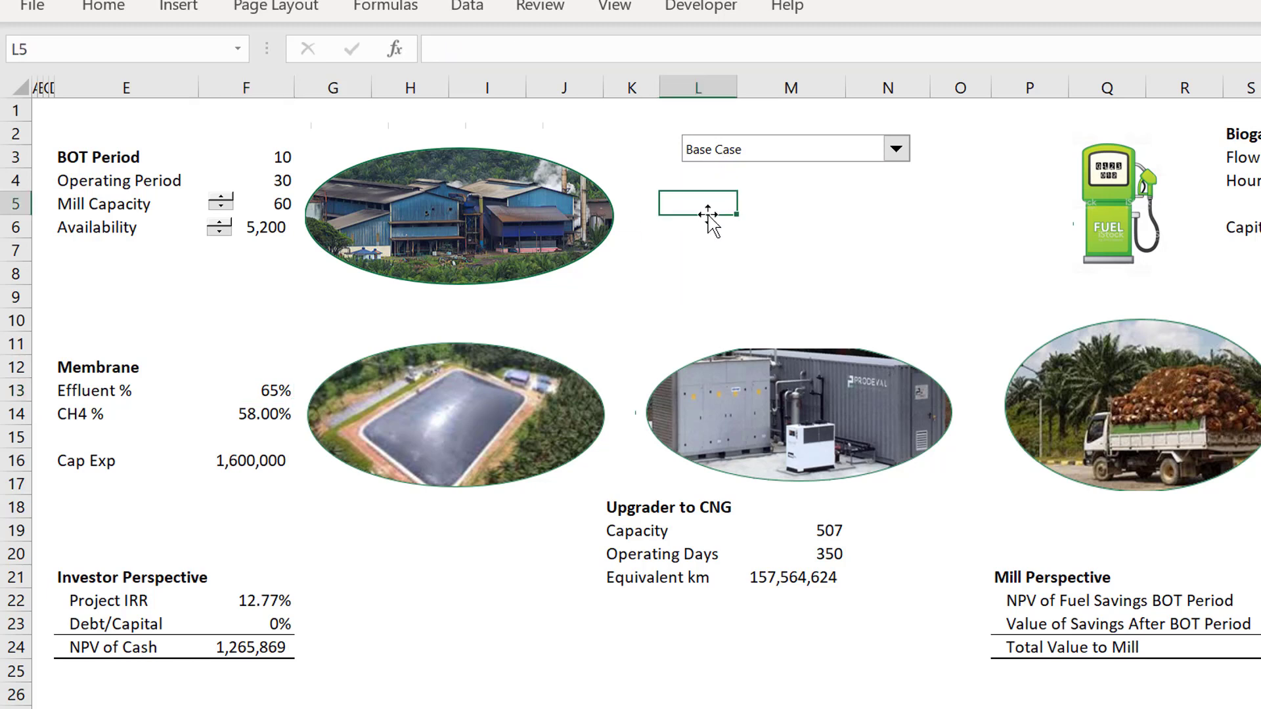
- Draw a form-control button just below the dashboard's scenario drop-down and assign it the copy_scenario macro
click(695, 9)
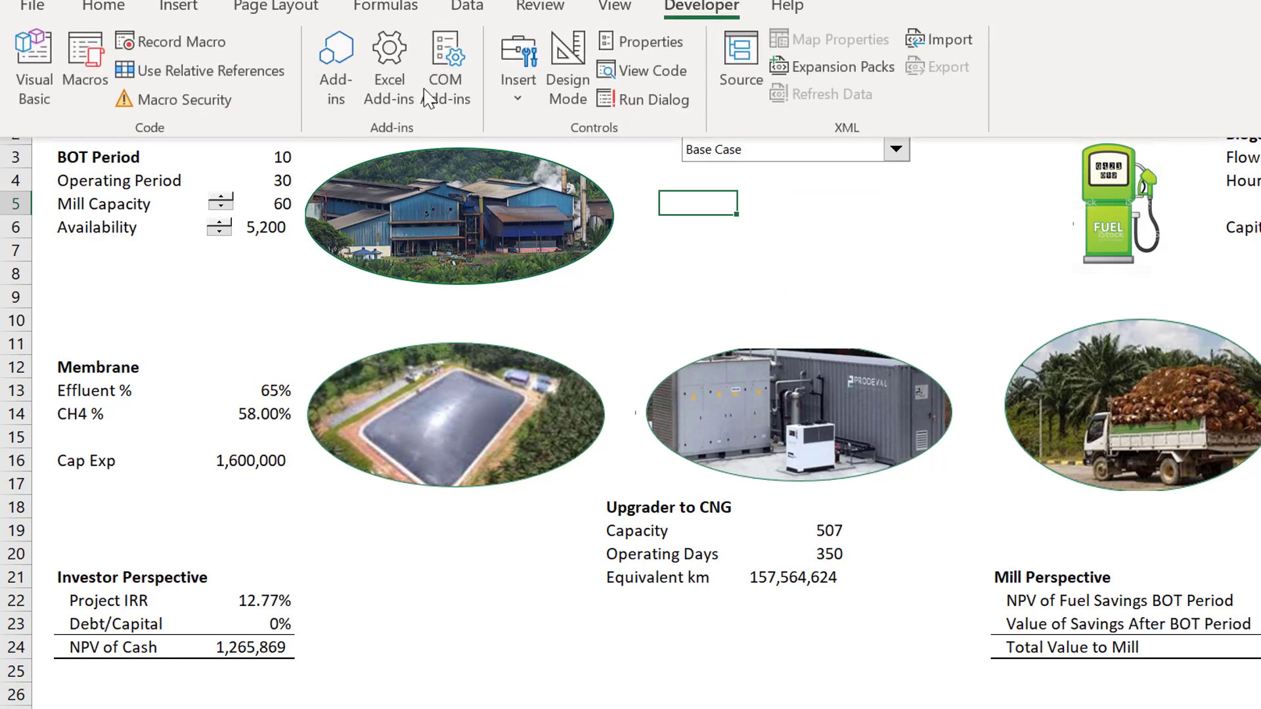
click(511, 84)
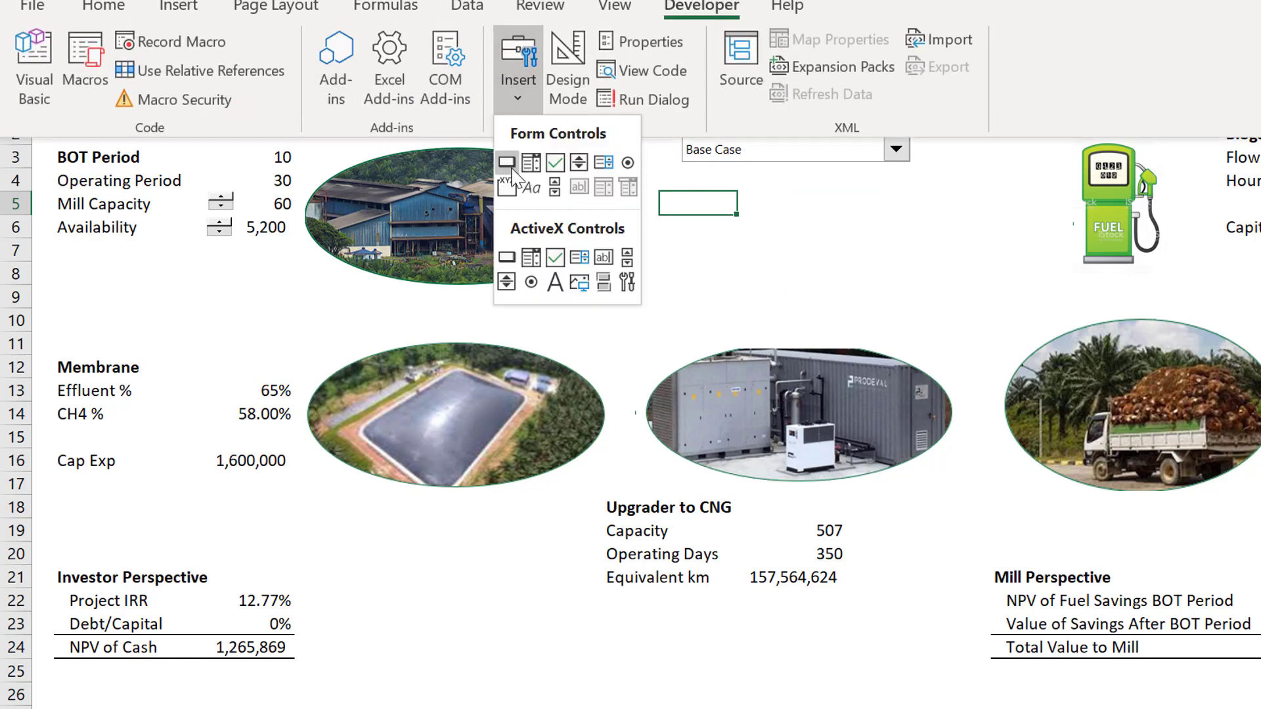
click(507, 162)
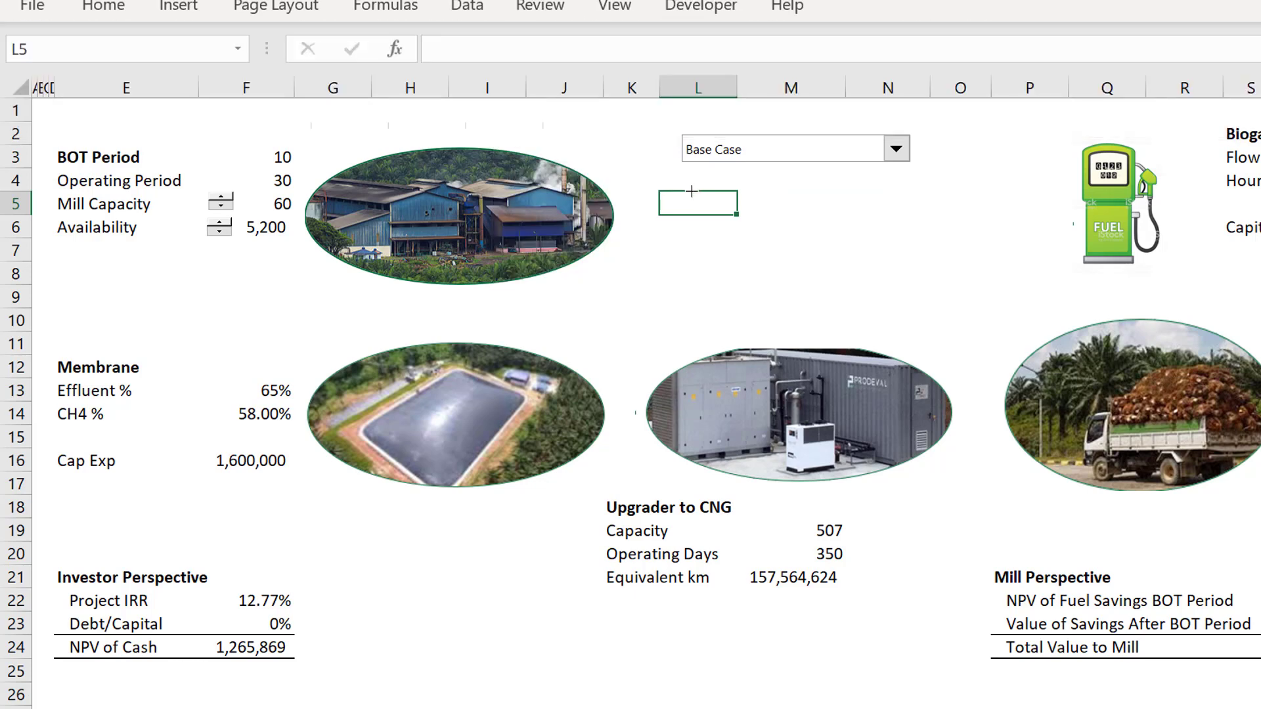
drag(691, 190, 845, 224)
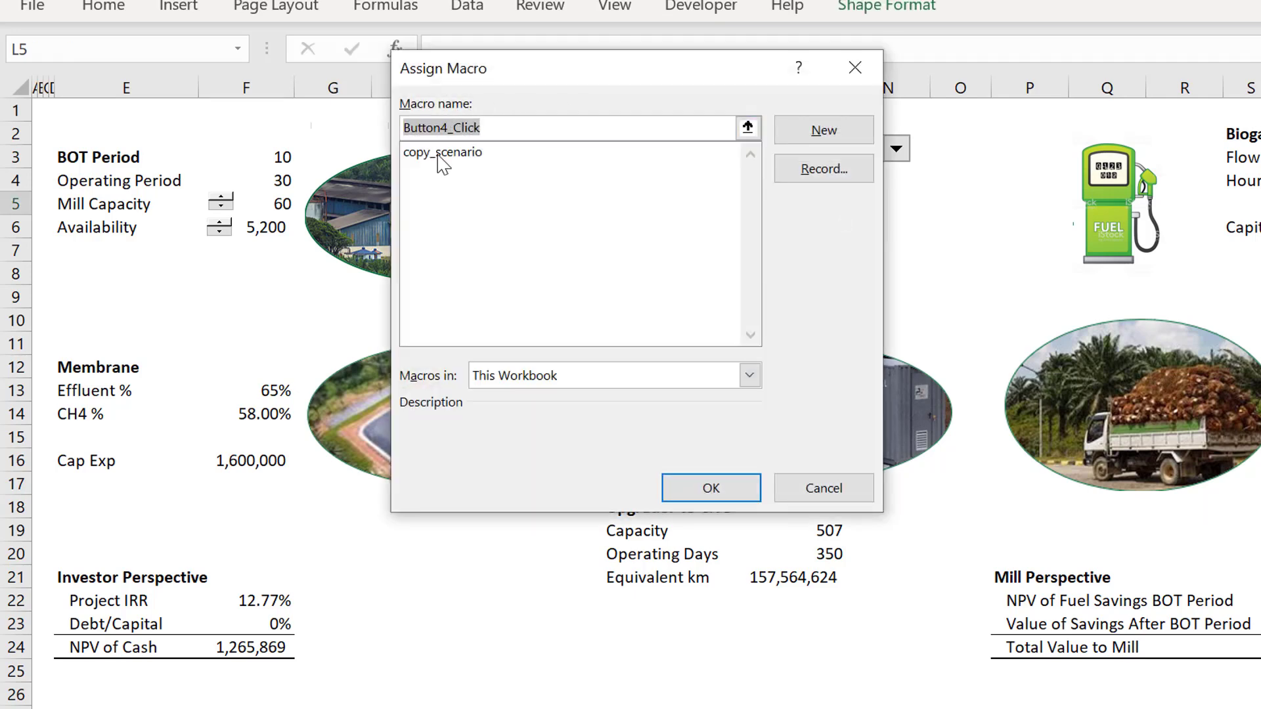
click(439, 156)
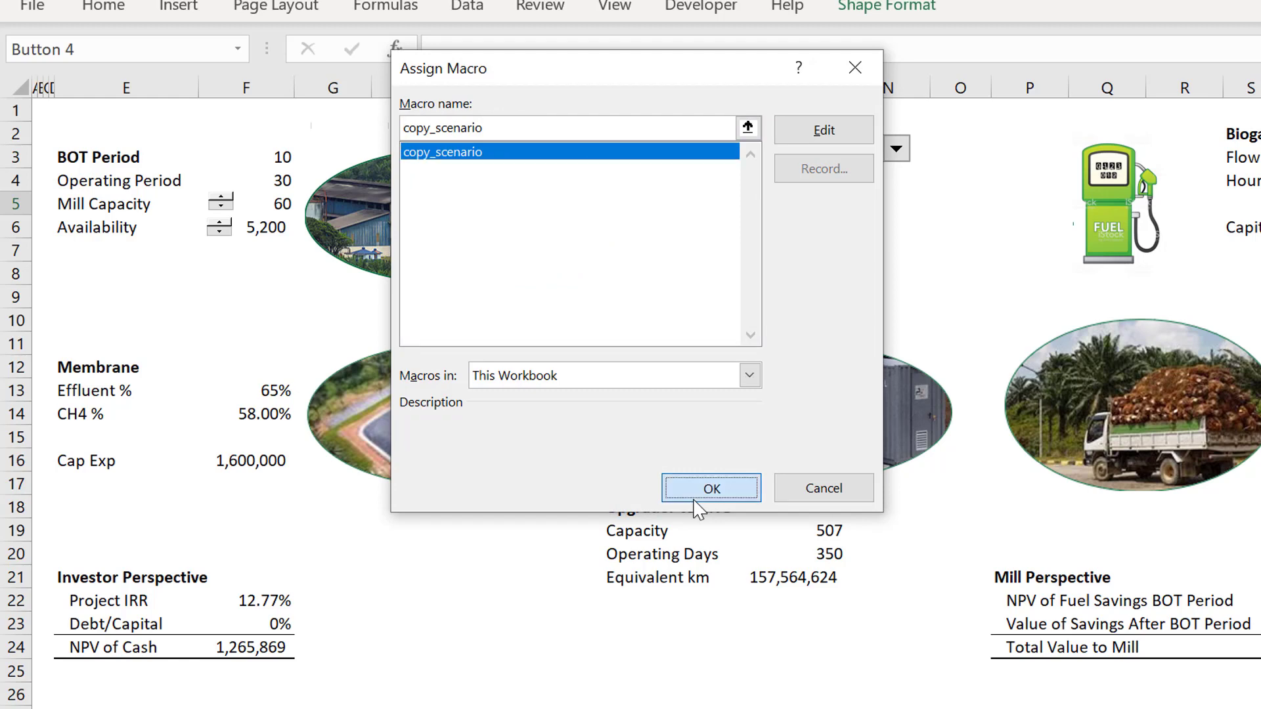
click(695, 499)
- Replace the new button's caption with "Reset to Base Case" and deselect the button
click(750, 212)
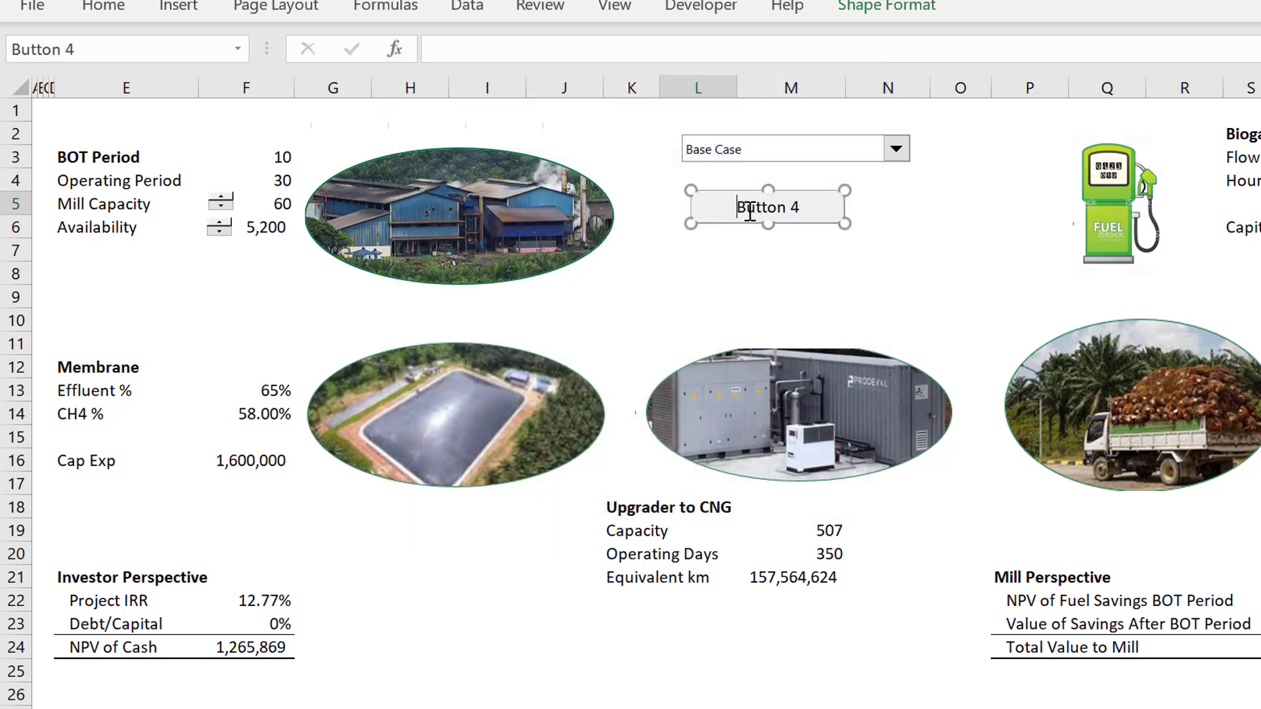
key(Delete)
key(Delete)
key(Delete)
key(Delete)
key(Delete)
key(Delete)
key(Delete)
text(Rest)
key(BackSpace)
key(BackSpace)
text(set to Base Case)
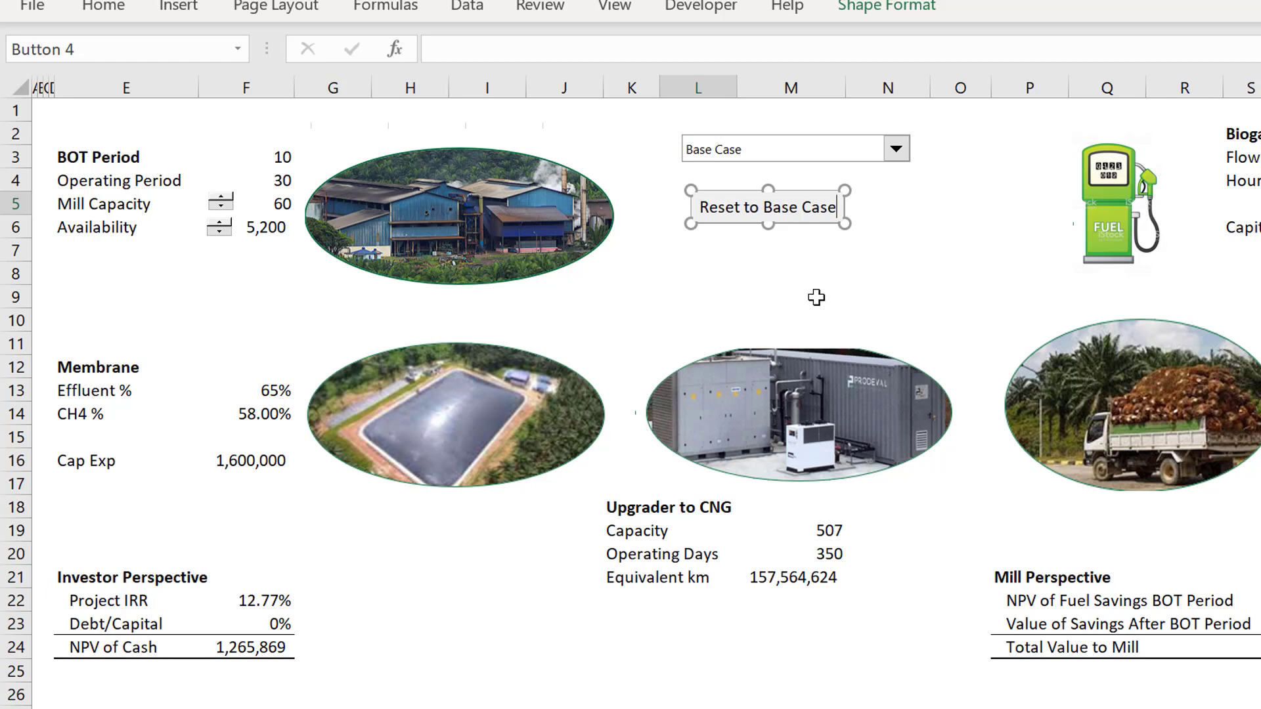
click(1007, 284)
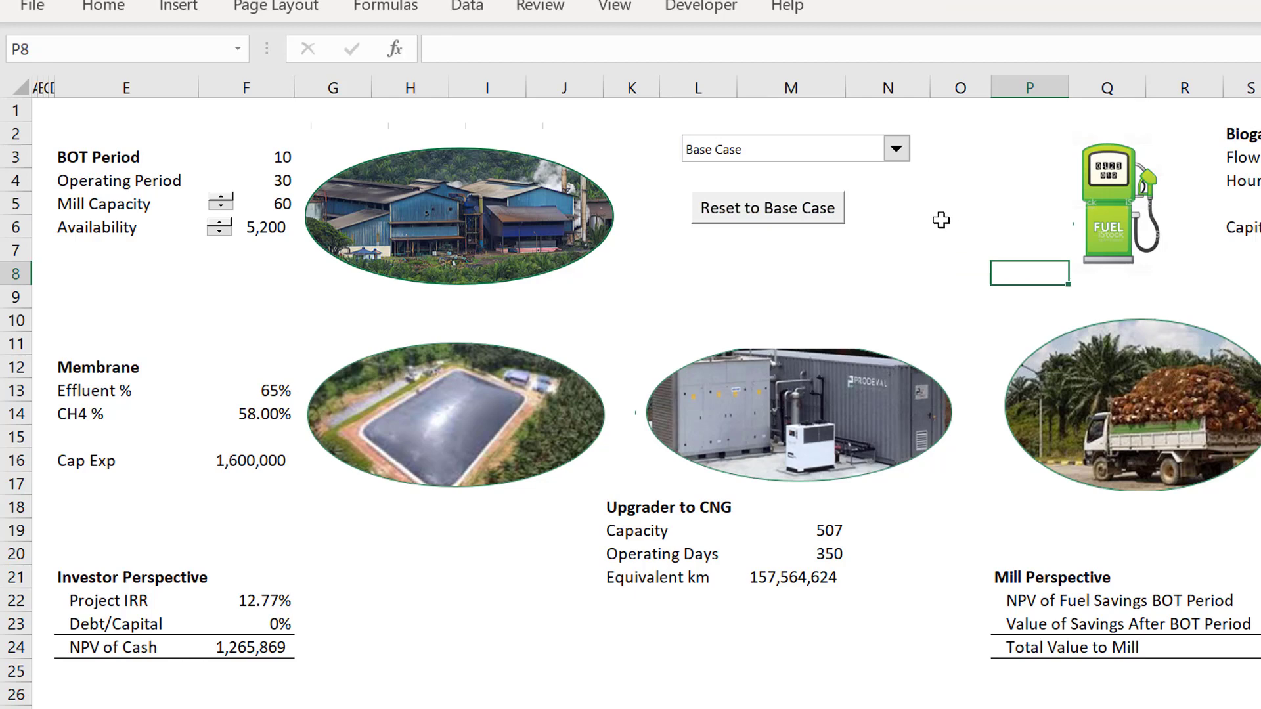
- On the scenario table sheet, name cell D2 from its Scenario Code label in C2 using Create Names from Selection
key(ctrl+Page_Down)
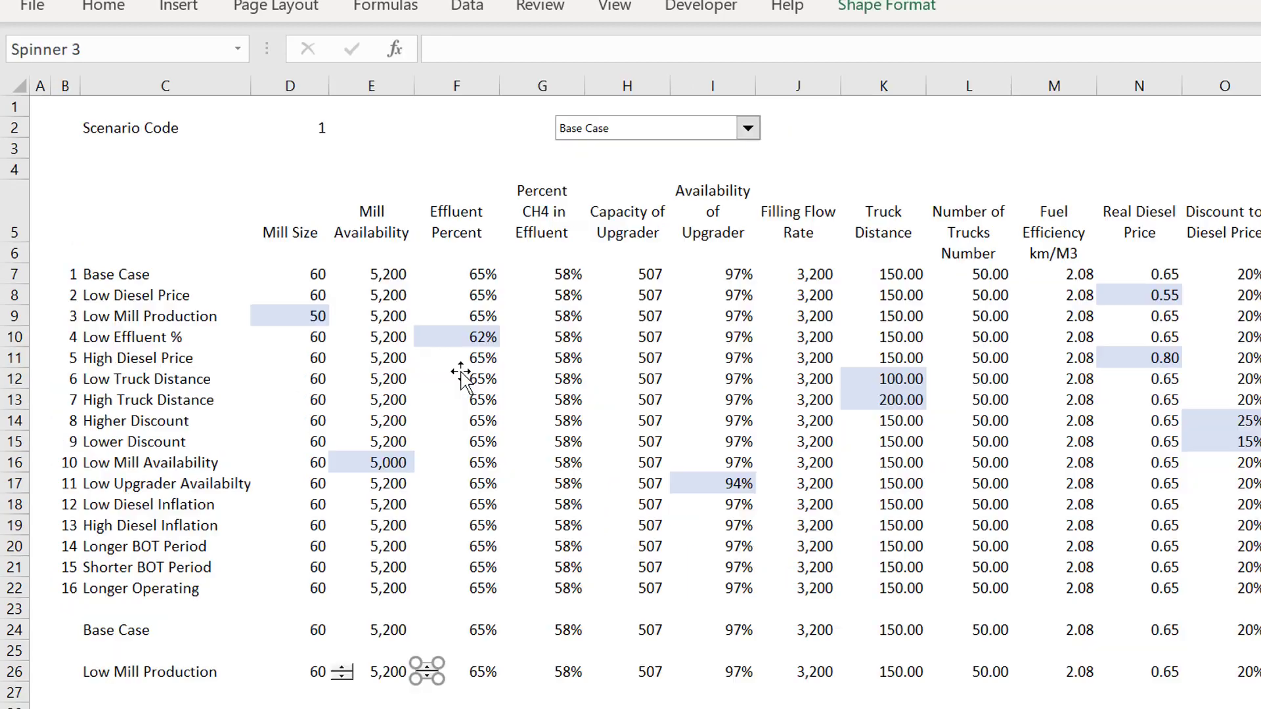
click(194, 144)
key(Up)
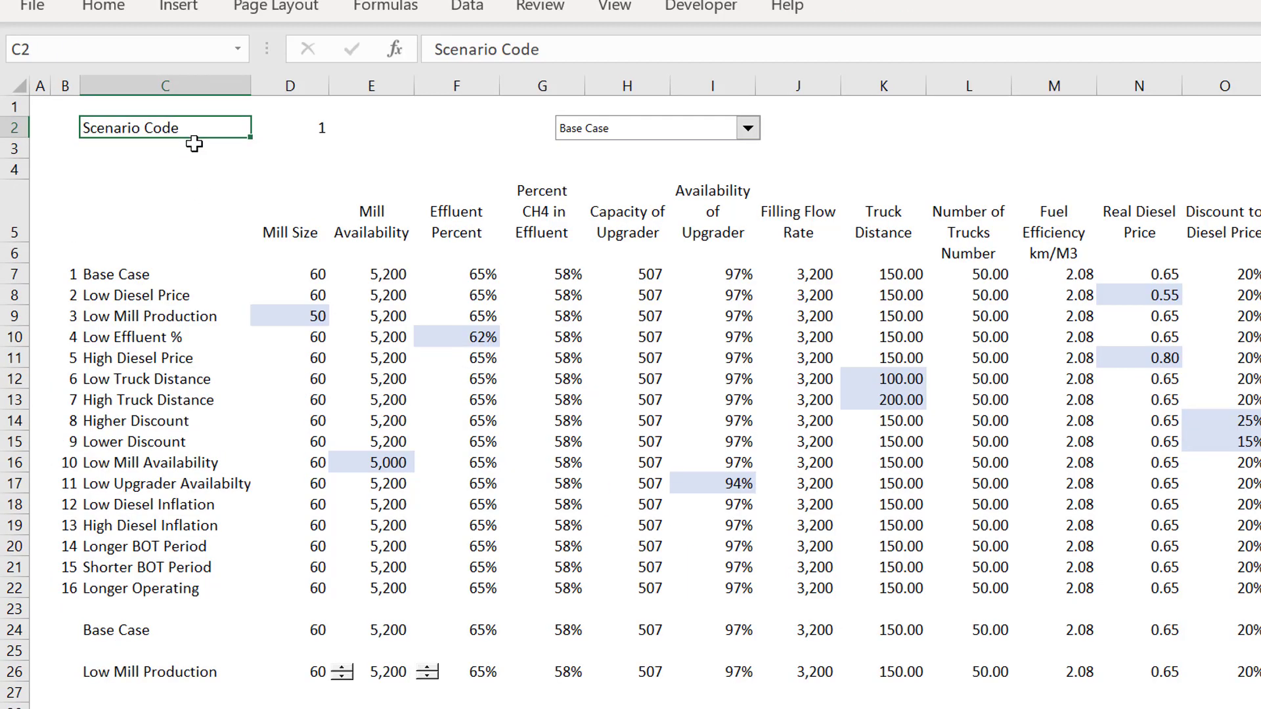
key(Up)
key(Down)
key(shift+Right)
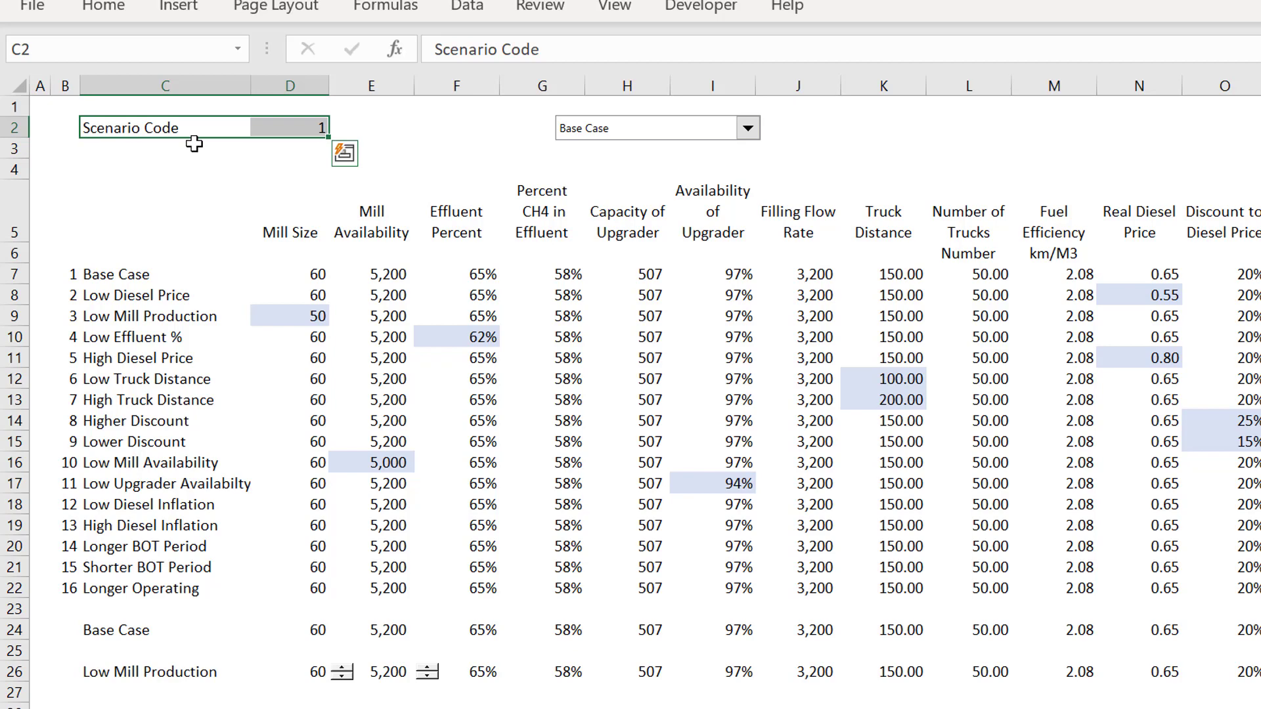
key(ctrl+shift+F3)
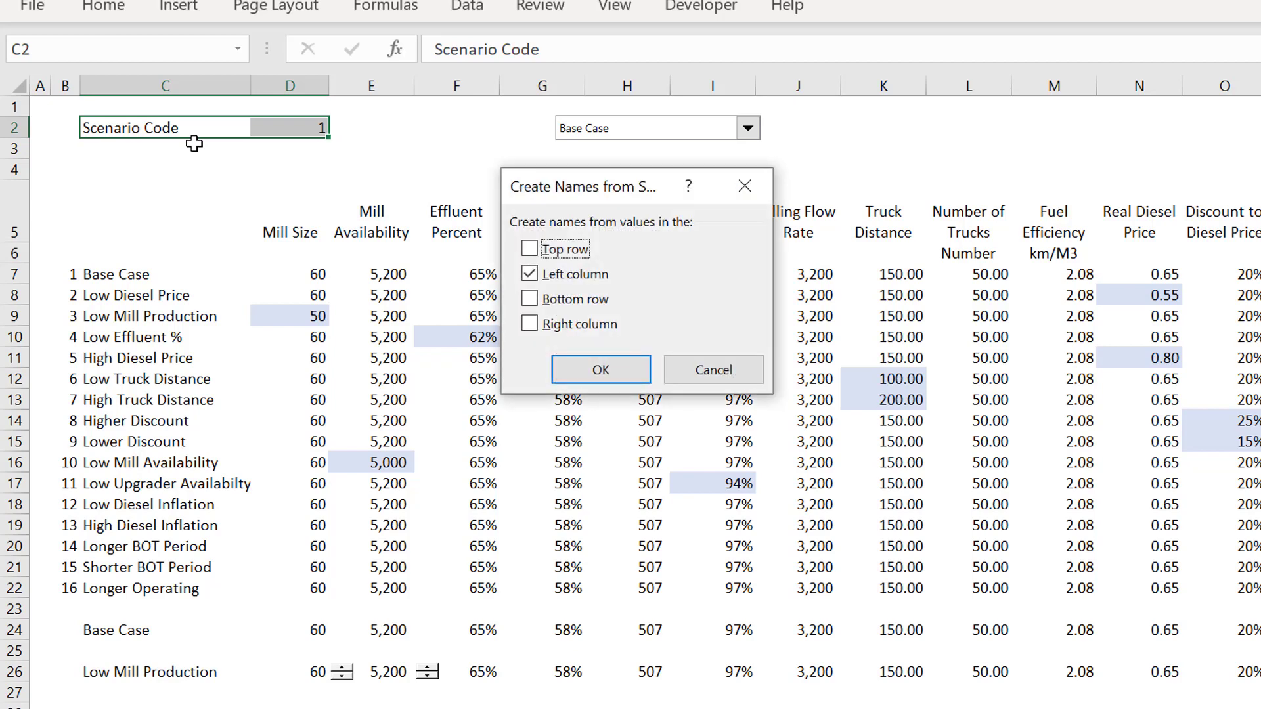
key(Return)
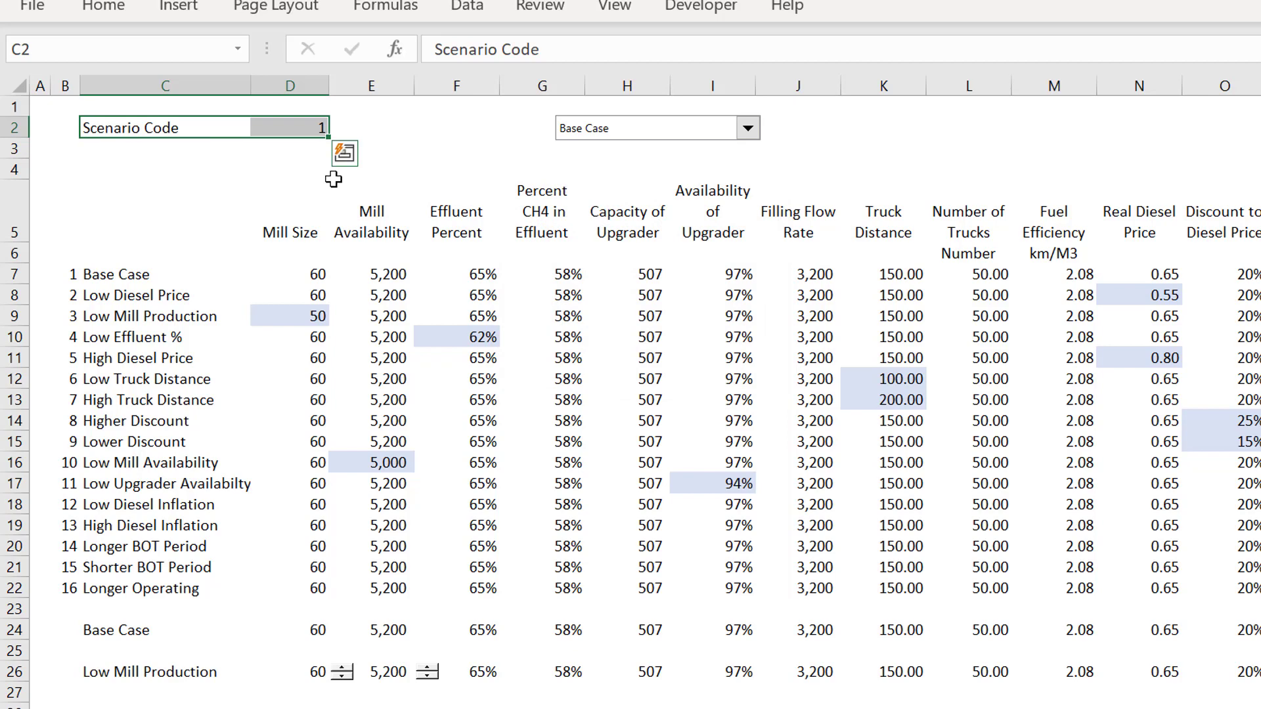
key(Right)
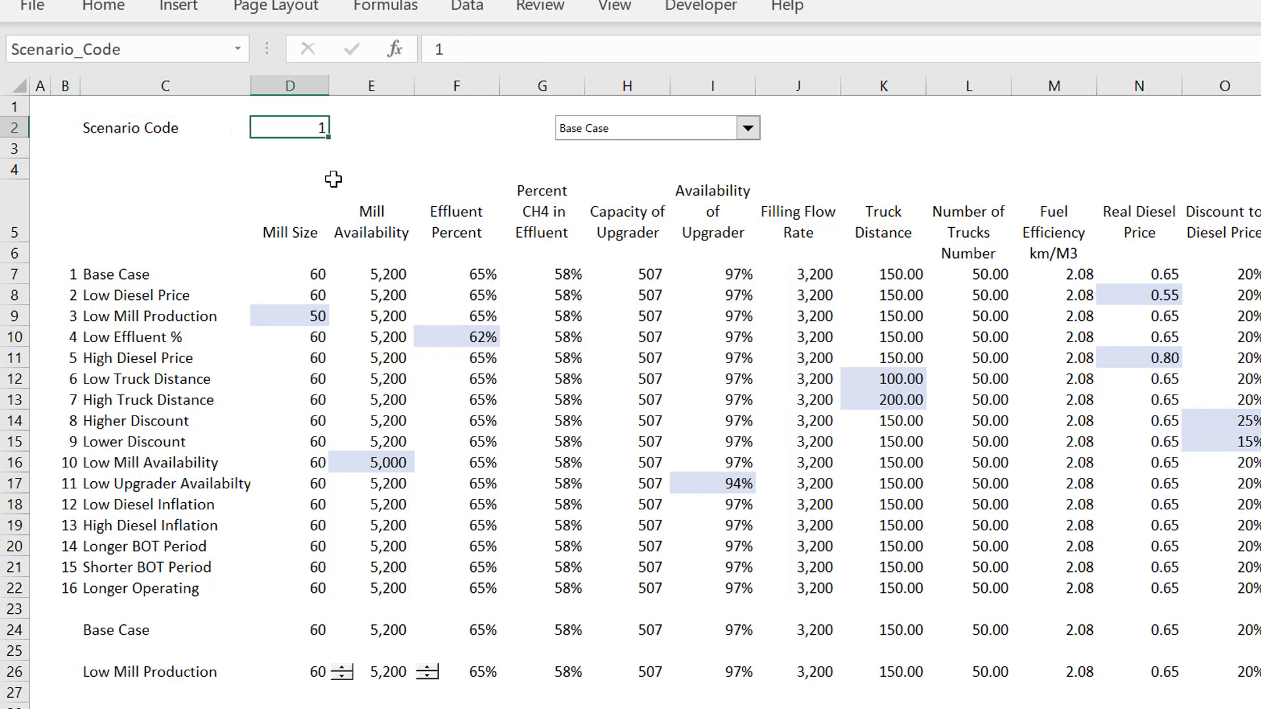
- Open the code of the copy_scenario macro assigned to the dashboard's Reset to Base Case button
key(ctrl+Page_Up)
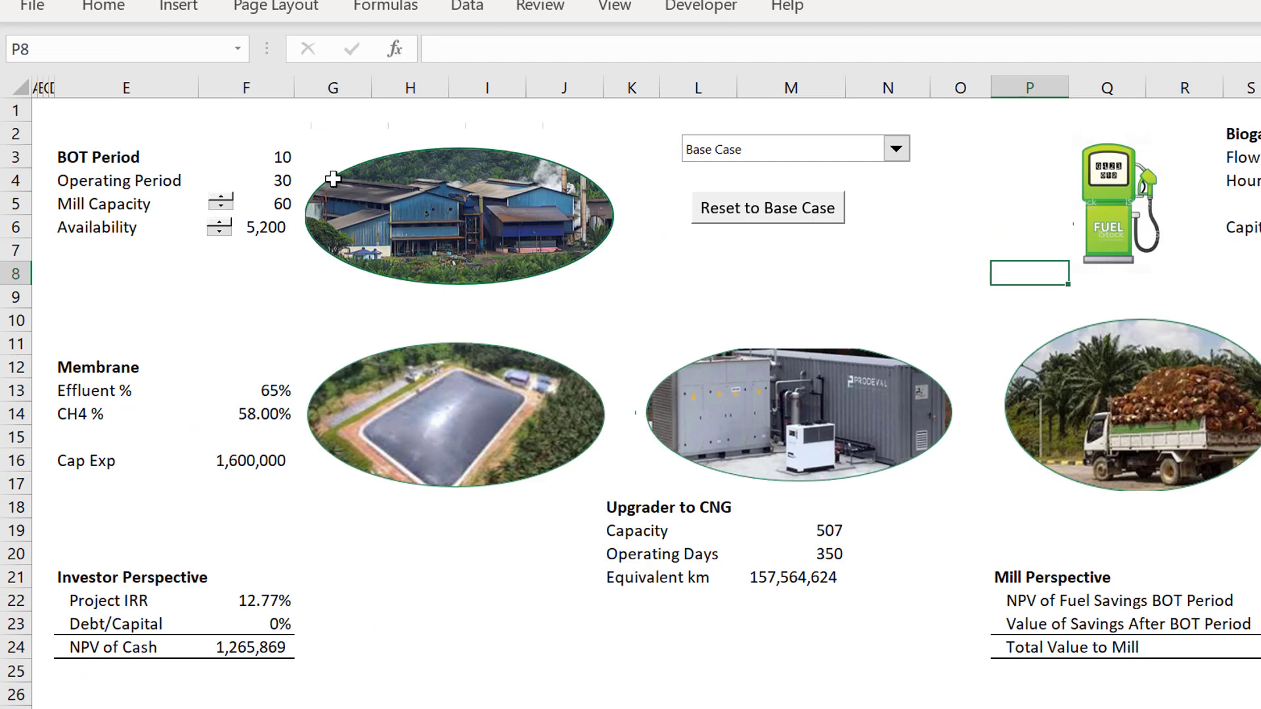
right_click(707, 213)
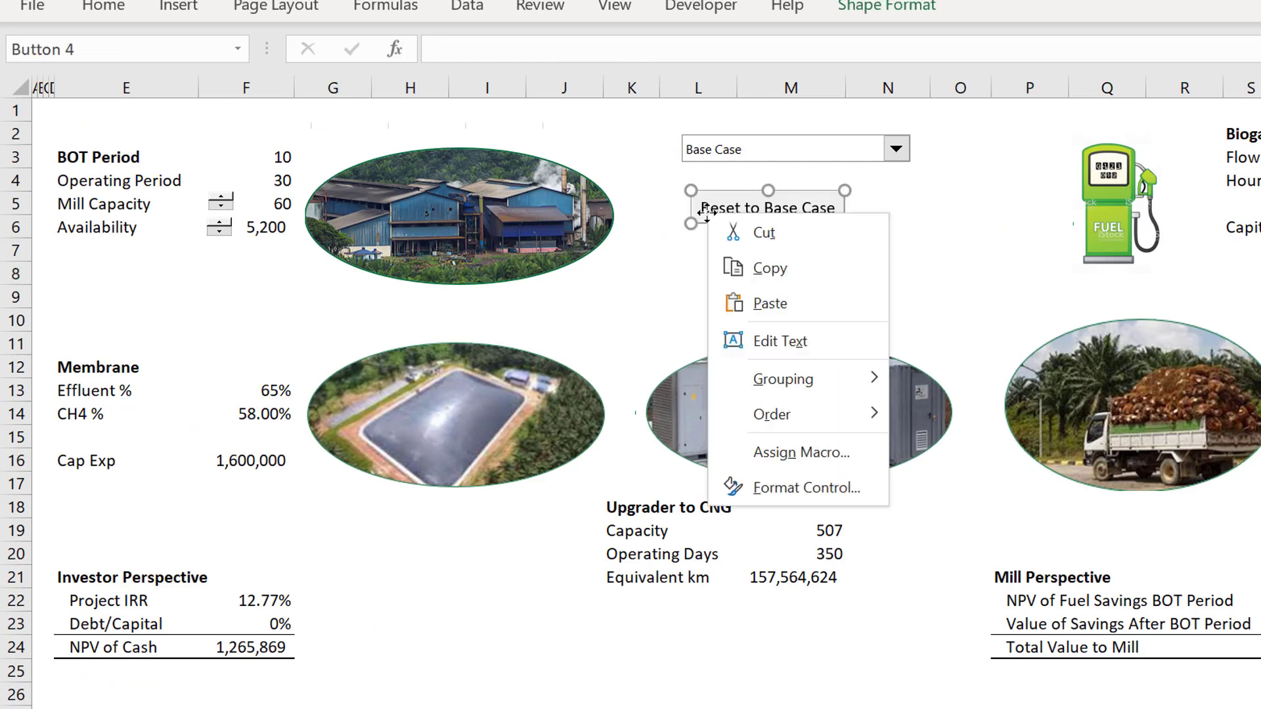
click(788, 440)
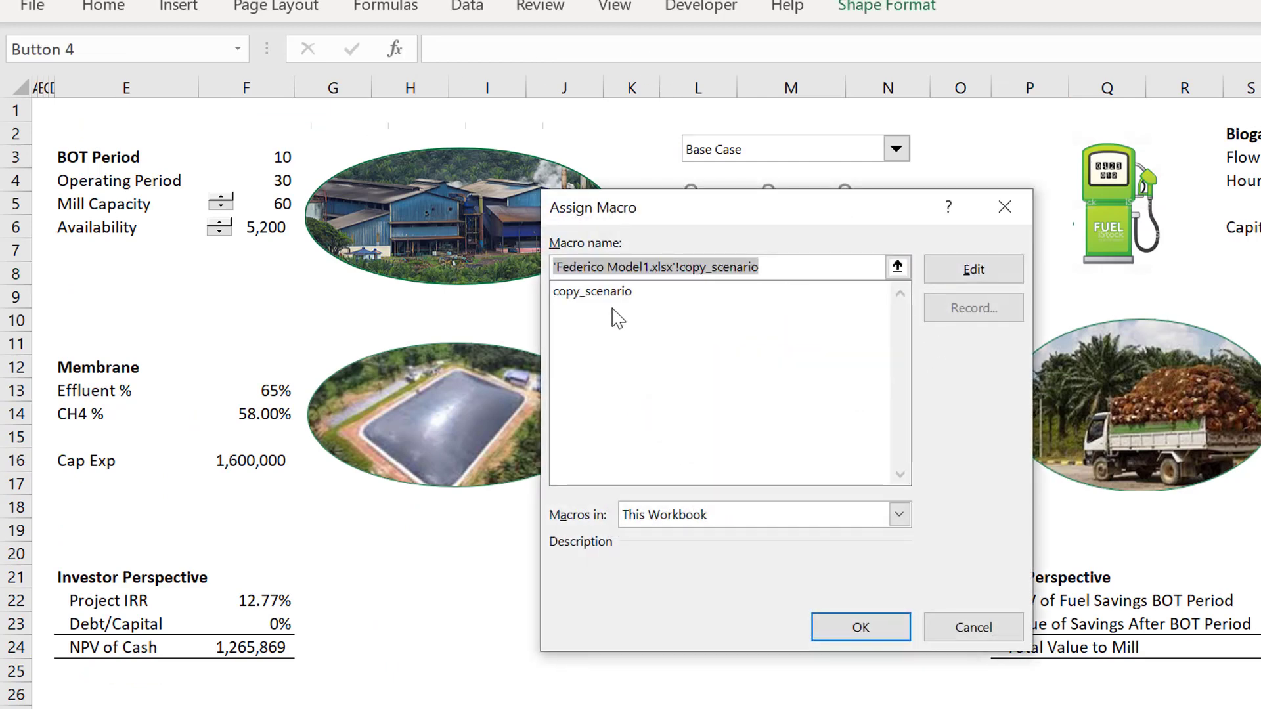
click(973, 273)
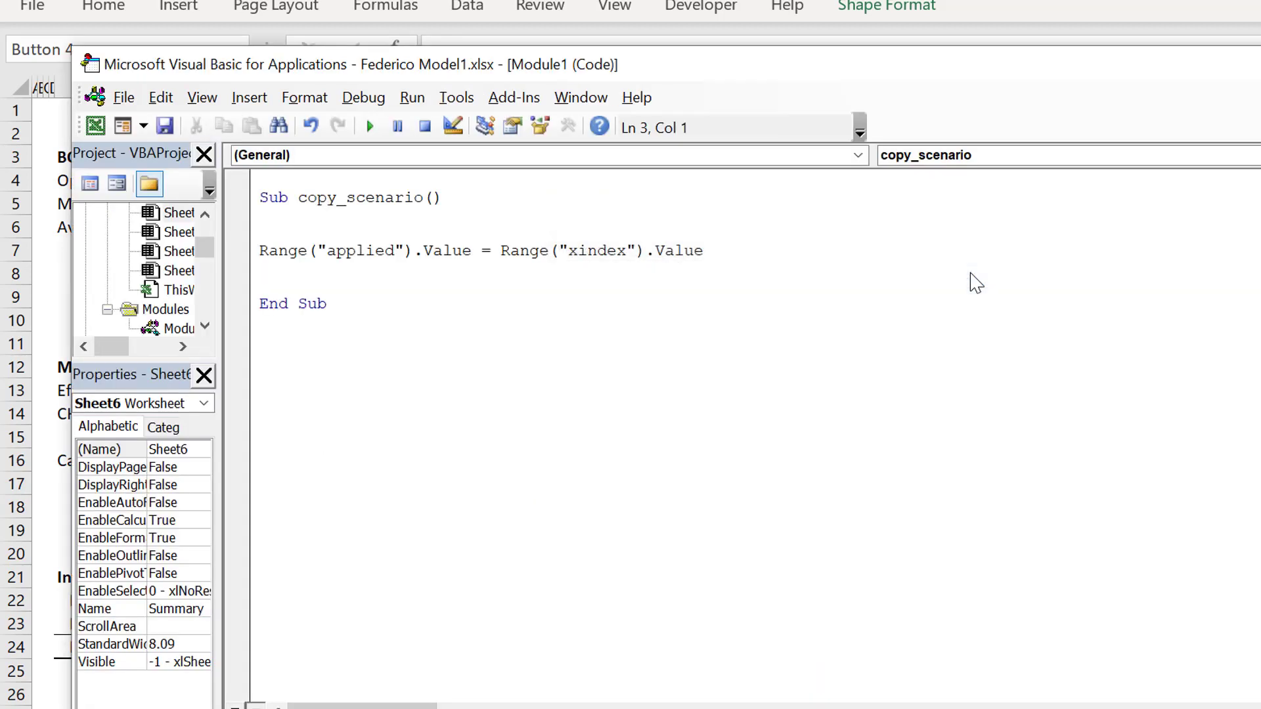
- Duplicate the whole copy_scenario procedure below the original in Module1
key(shift+Down)
key(shift+Down)
key(shift+Down)
key(shift+Down)
key(shift+Down)
key(shift+Down)
key(shift+Down)
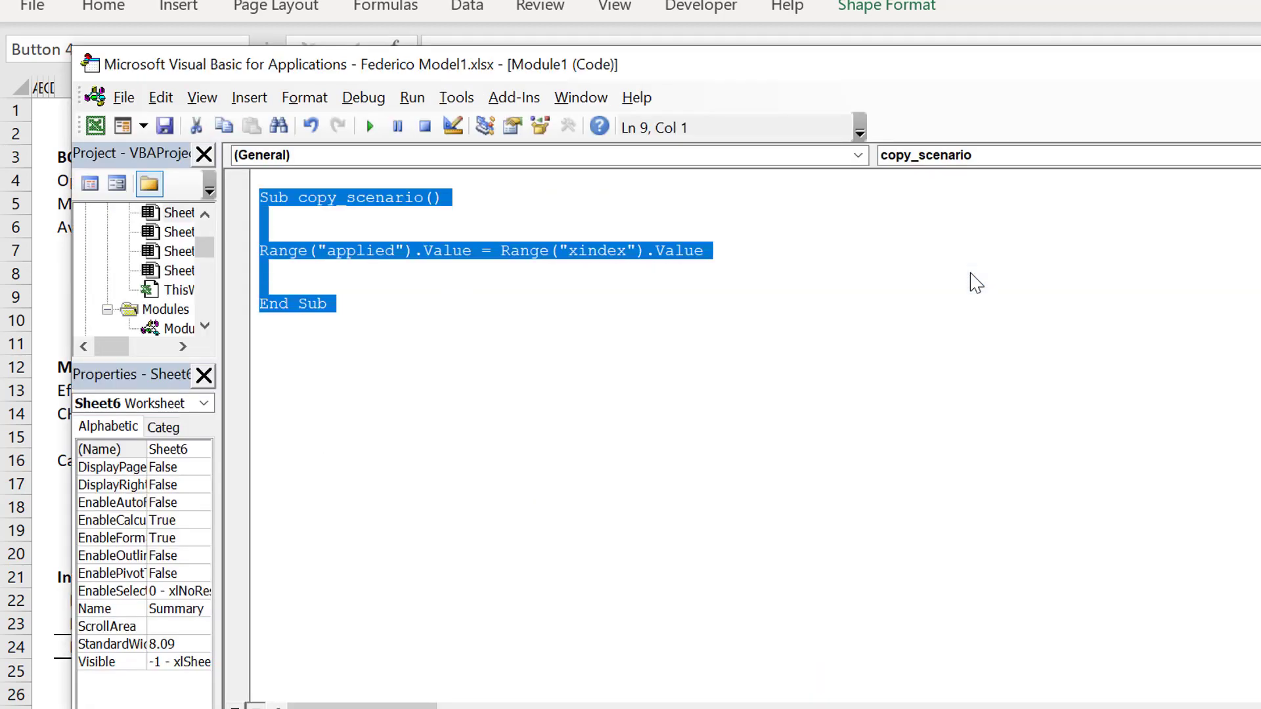
key(ctrl+c)
key(Down)
key(ctrl+v)
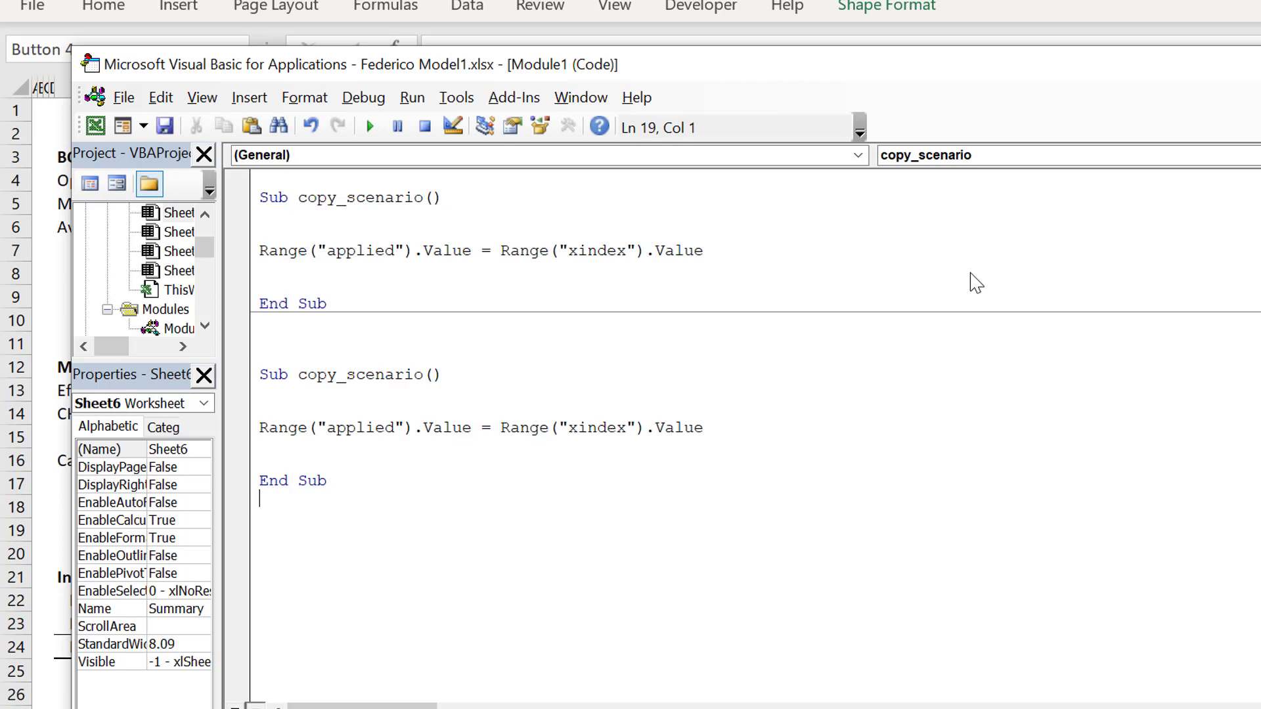
- Add the line range("scenario_code") = 1 above the "applied" statement in the second copy_scenario procedure
key(Return)
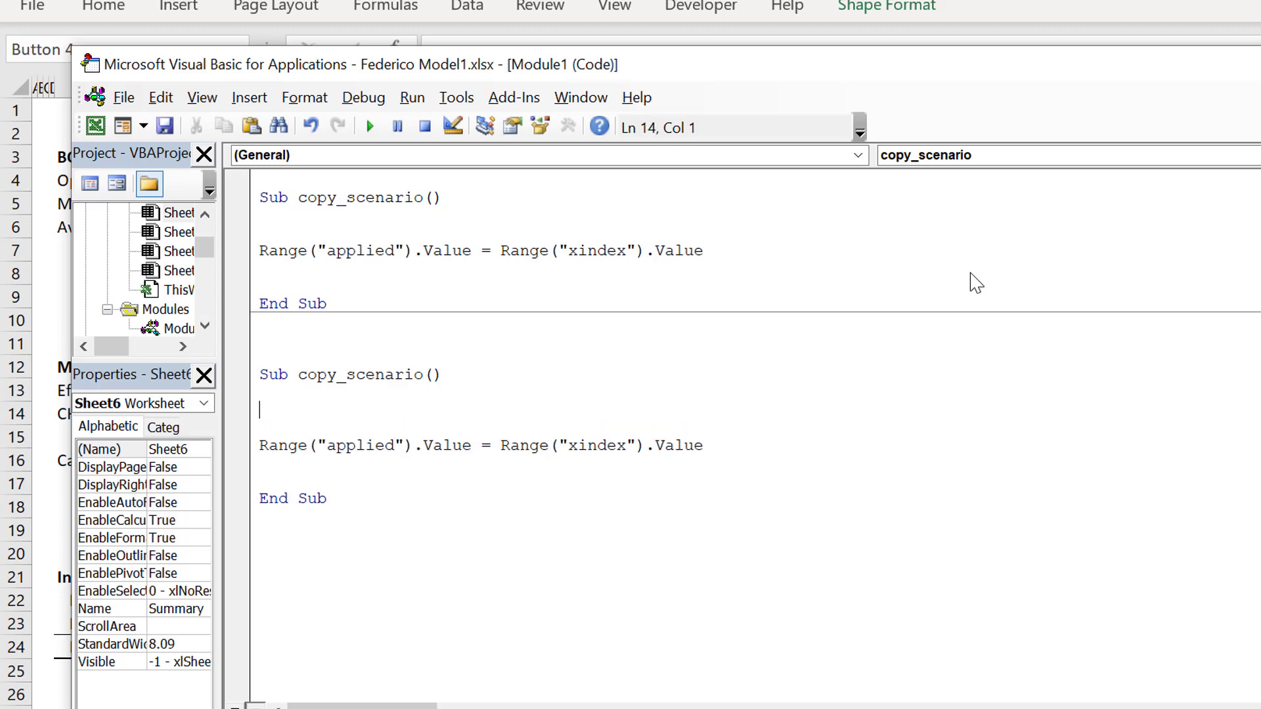
text(range()
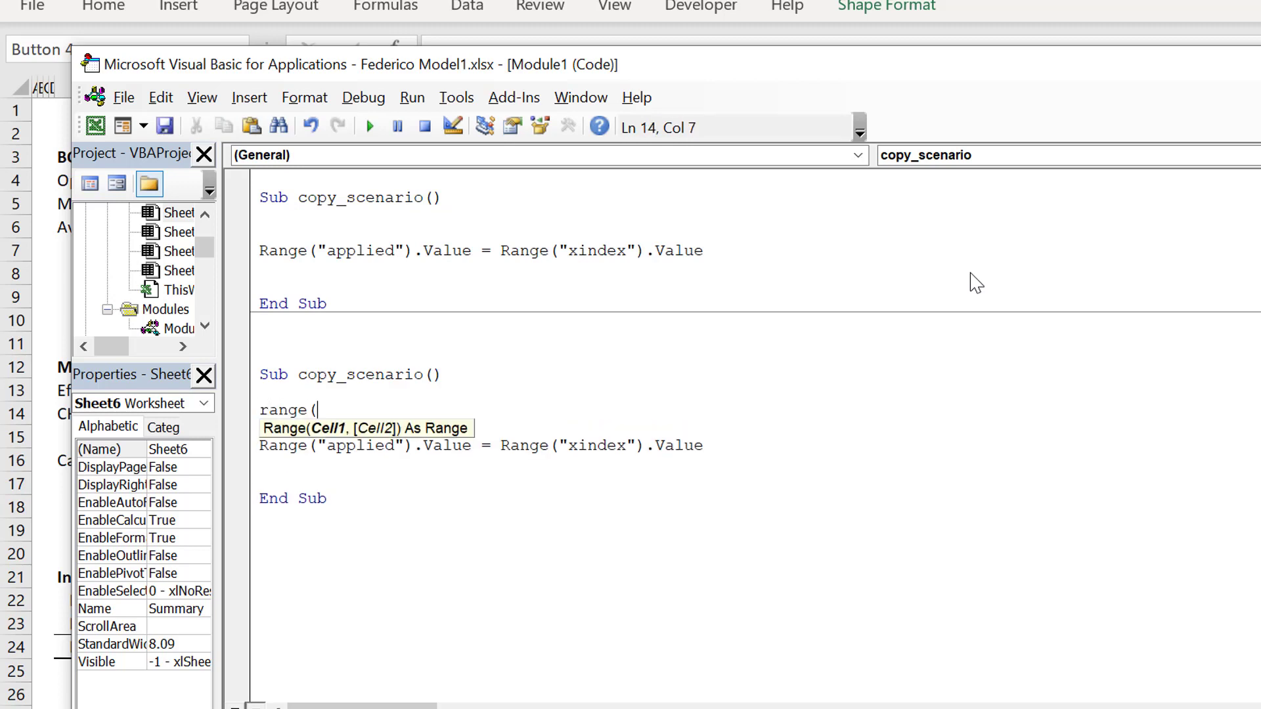
text("scenario_code")
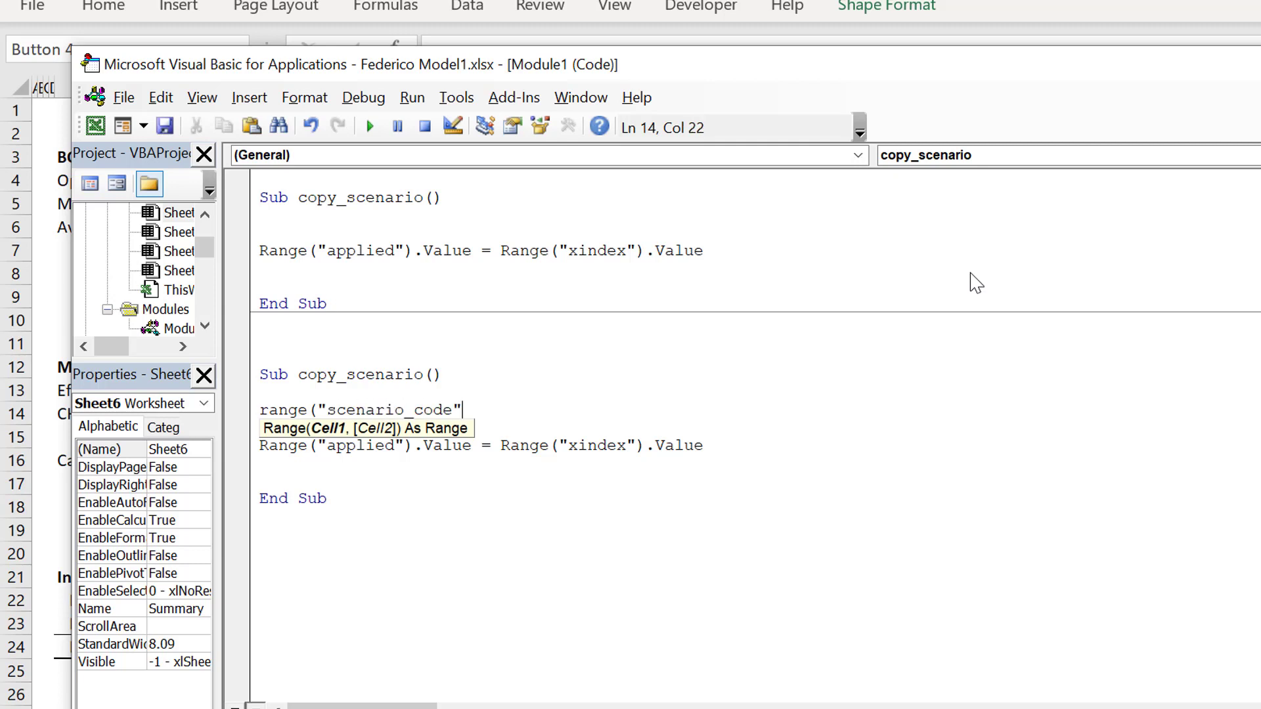
text() =)
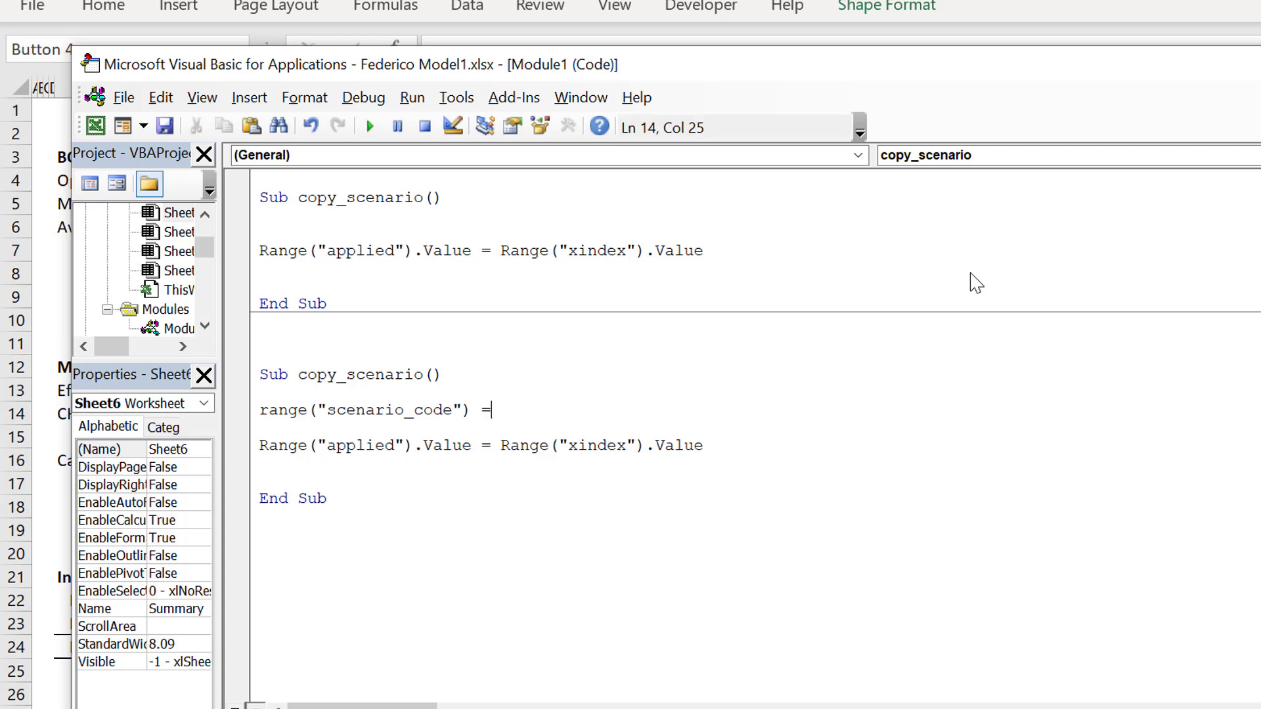
text( 1)
key(Up)
- Try to open a macro for the dashboard's Reset to Base Case button through Assign Macro, and dismiss the compile error
key(alt+F11)
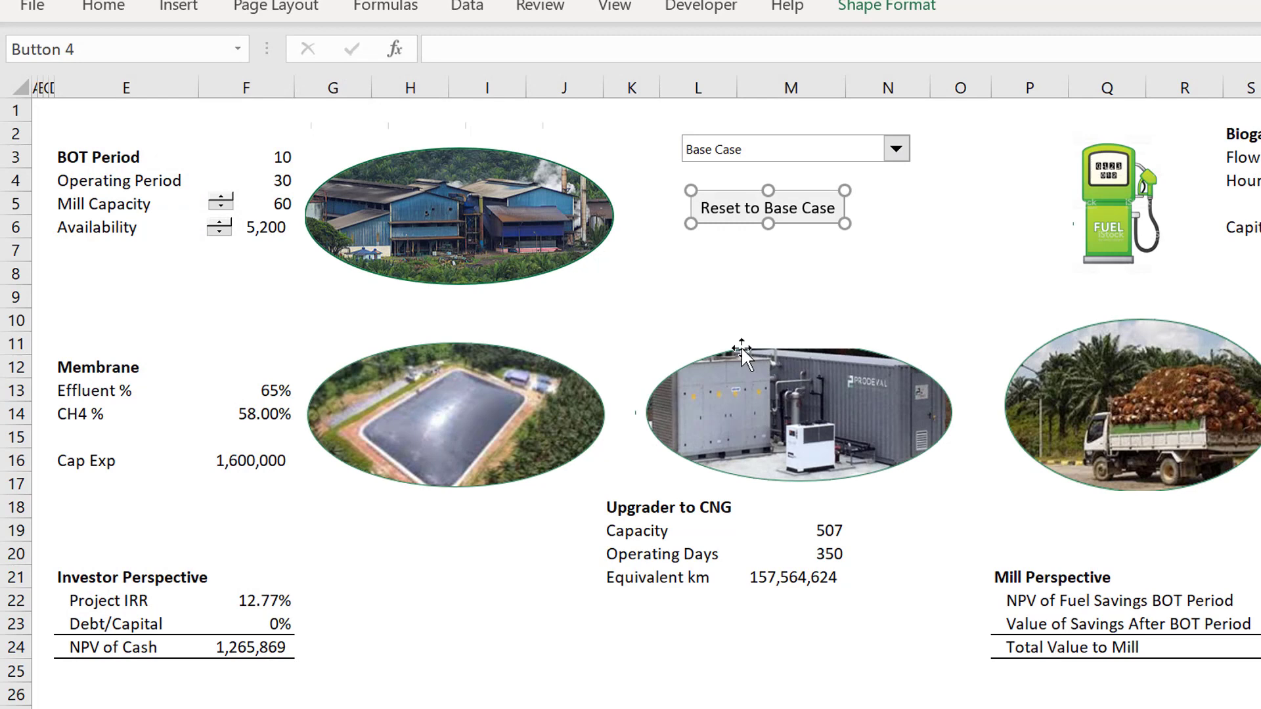
click(676, 301)
right_click(718, 214)
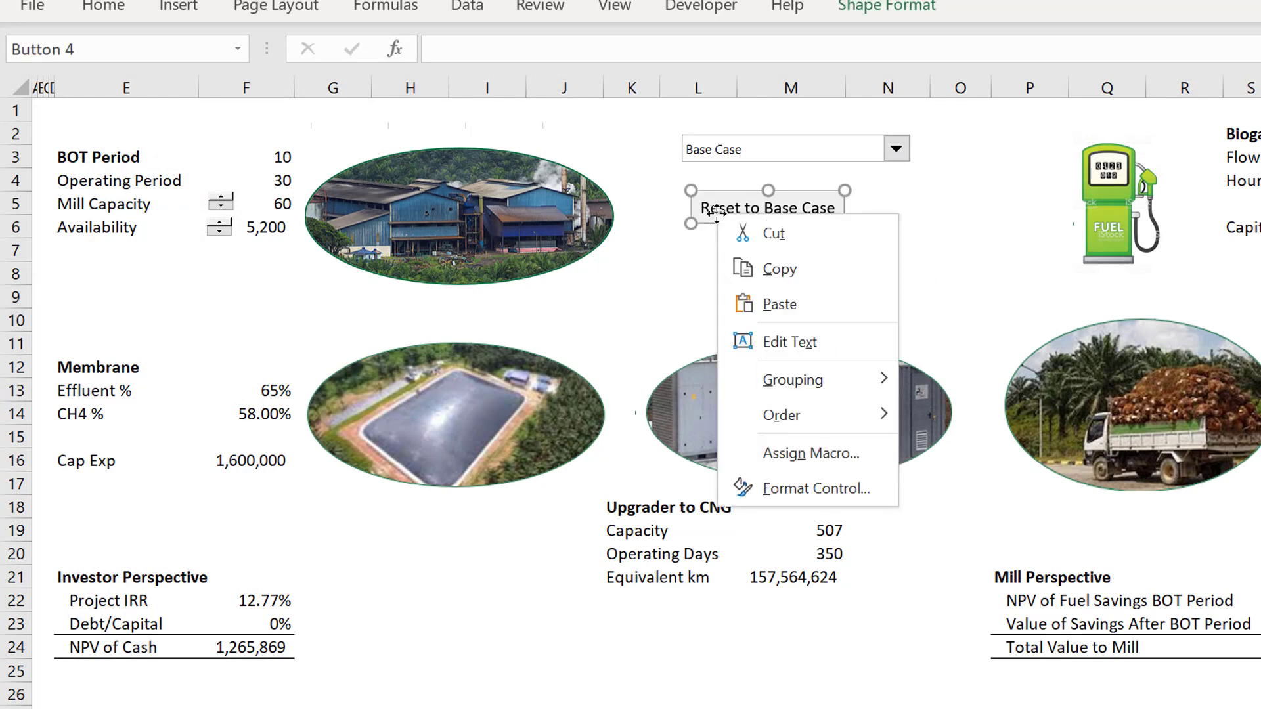
click(739, 452)
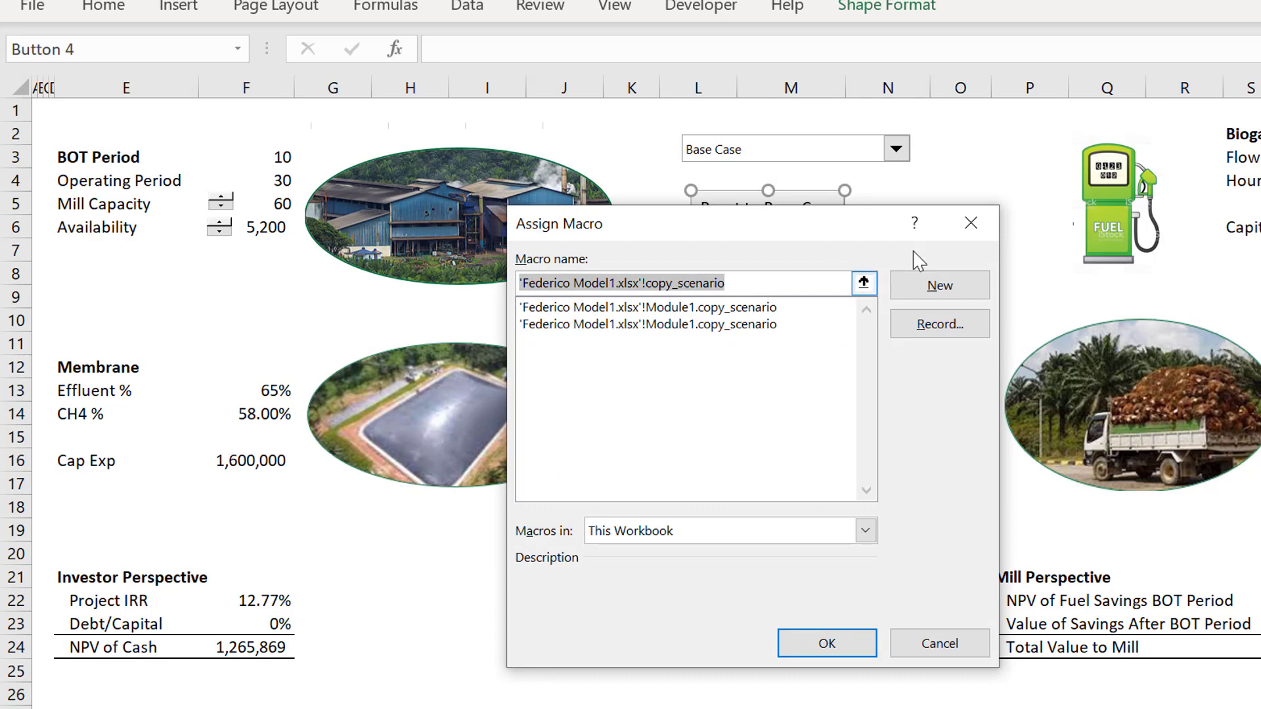
click(916, 296)
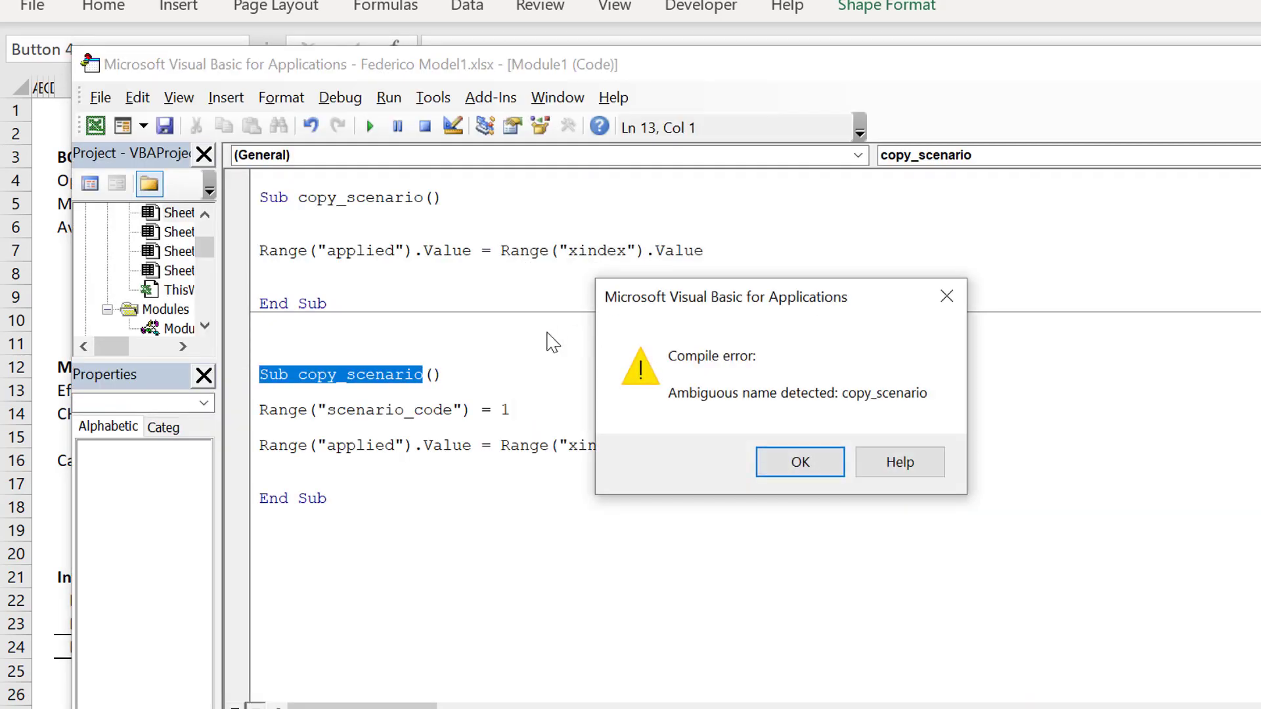
click(453, 356)
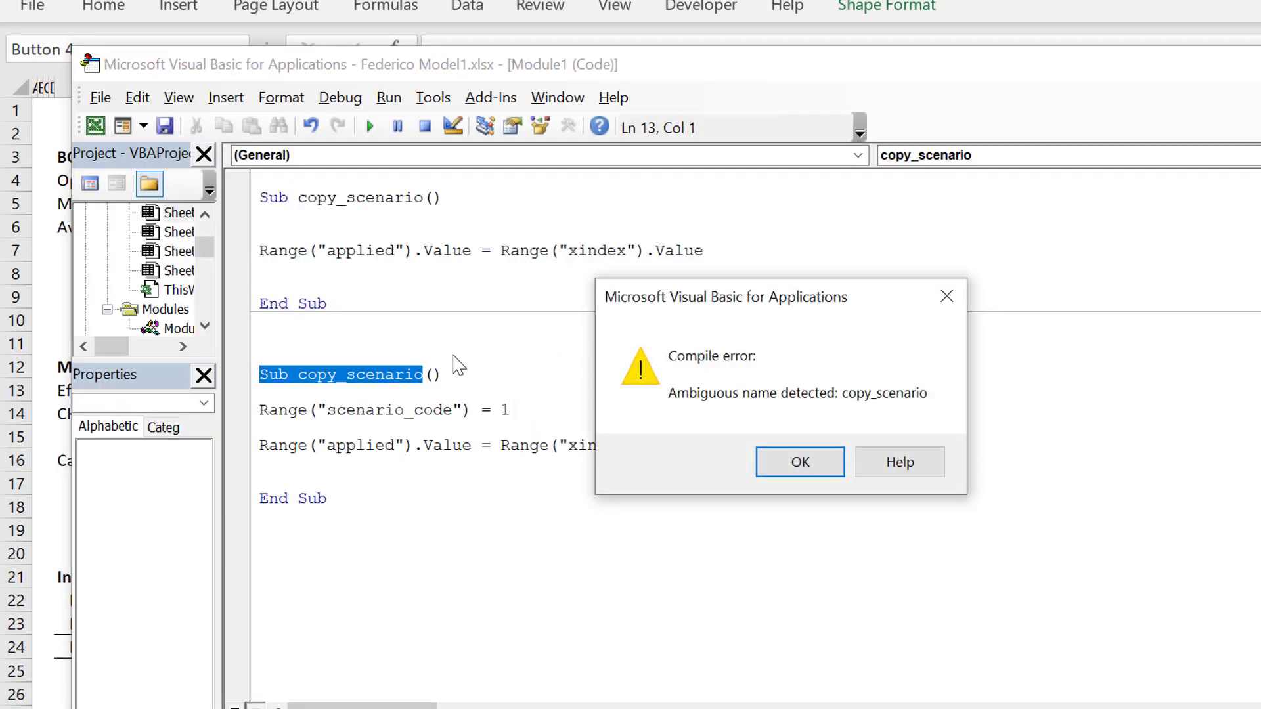
click(803, 464)
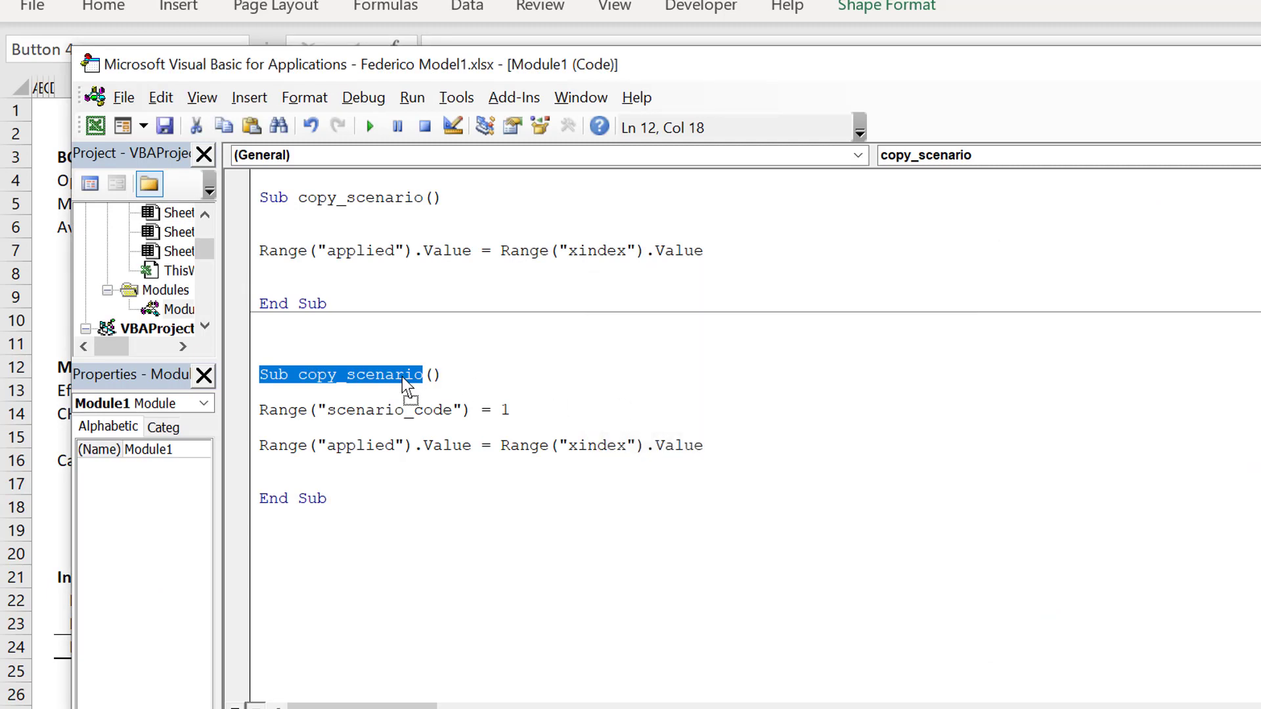
- Rename the second copy_scenario procedure in Module1 to reset_base
key(Home)
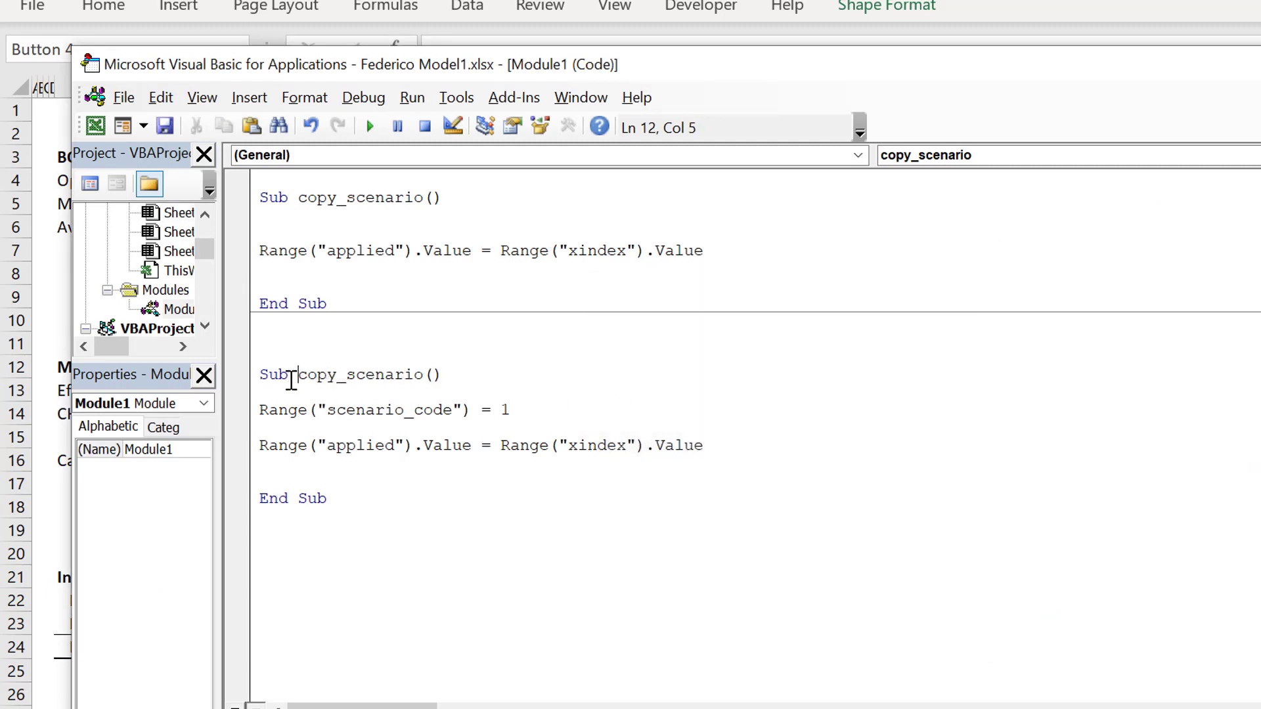
key(Delete)
key(Delete)
key(Delete)
key(Delete)
key(Delete)
key(Delete)
key(Delete)
key(Delete)
key(Delete)
key(Delete)
key(Delete)
key(Delete)
key(Delete)
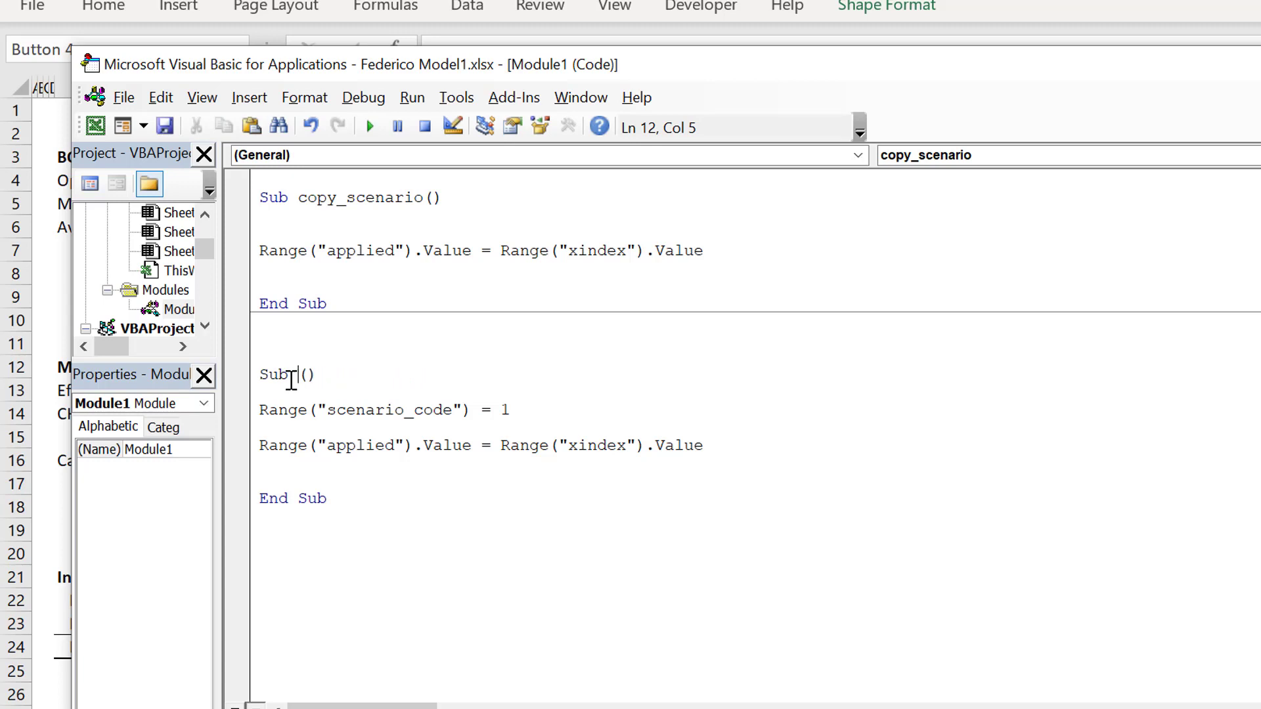
text(rest)
key(BackSpace)
key(BackSpace)
text(set_base)
key(Up)
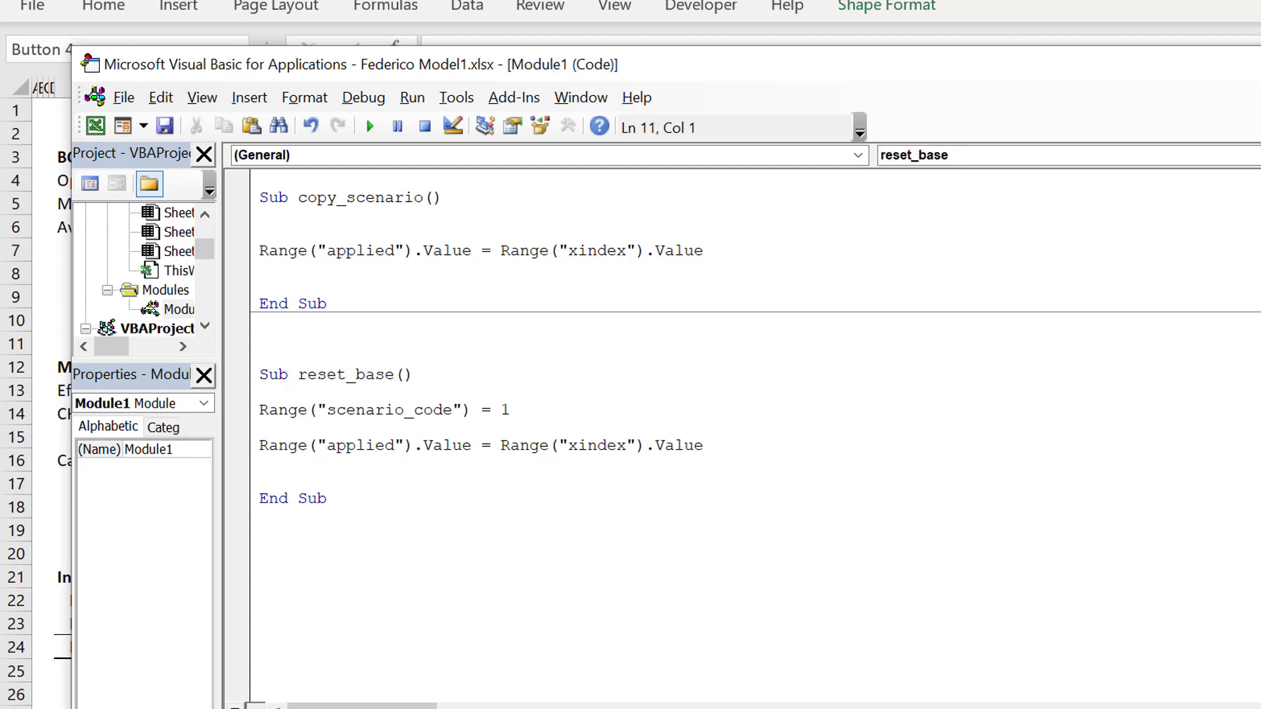
- Assign the reset_base macro to the dashboard's Reset to Base Case button
key(alt+F11)
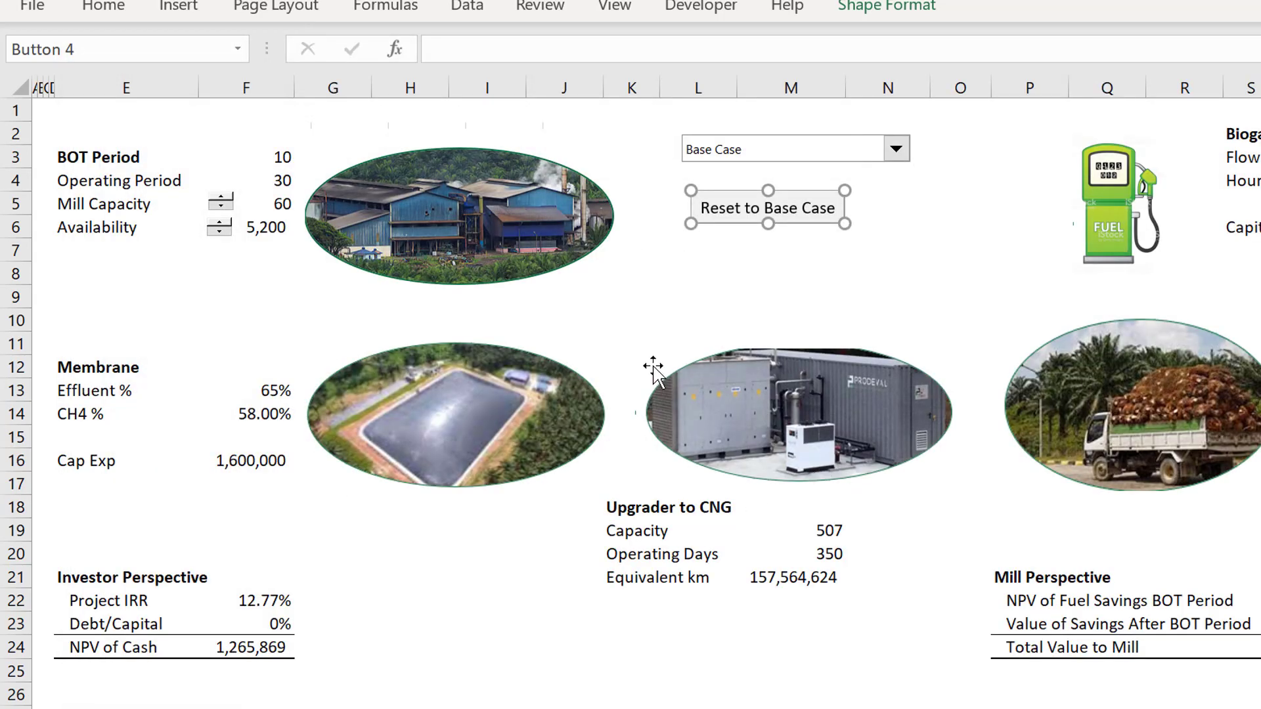
click(634, 287)
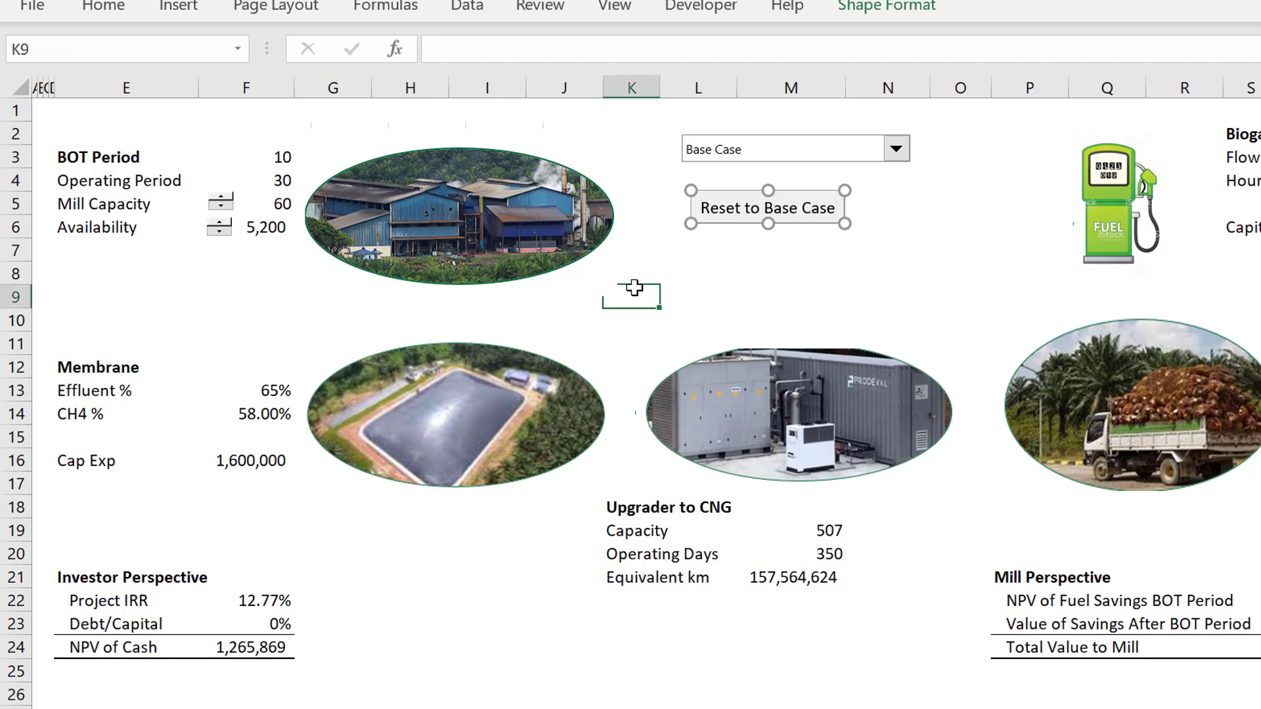
right_click(755, 206)
click(794, 441)
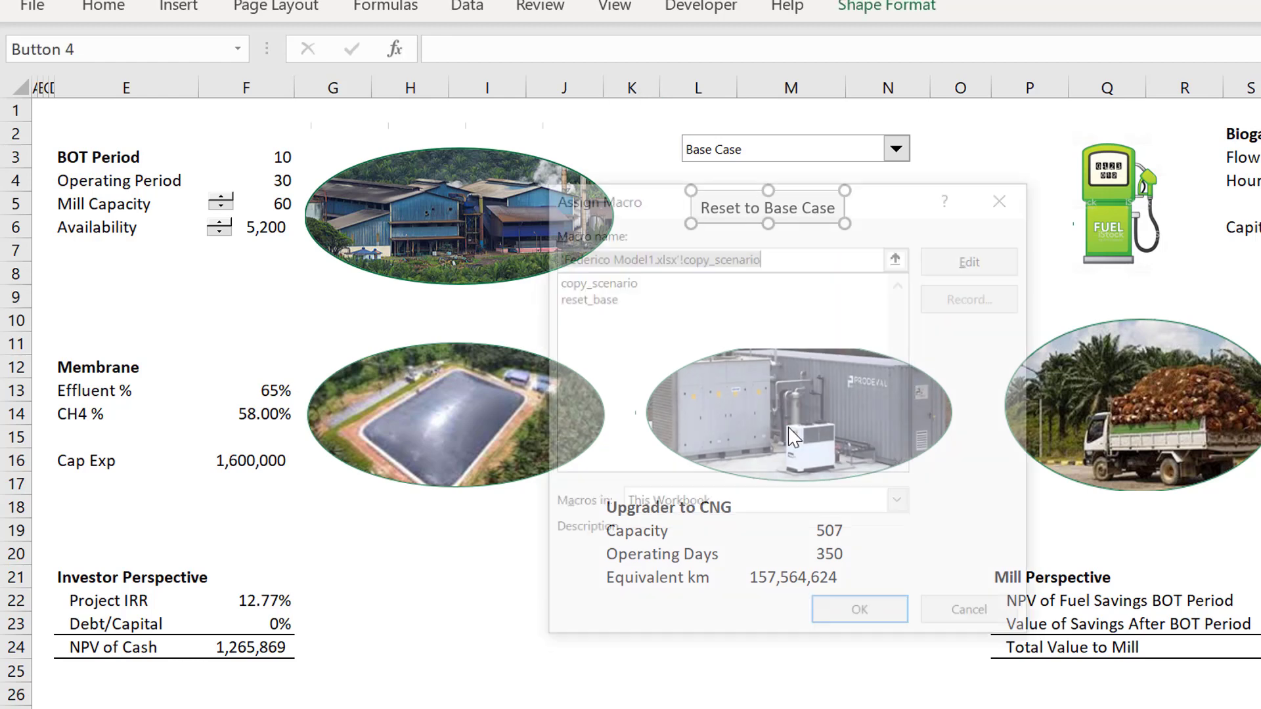
click(578, 298)
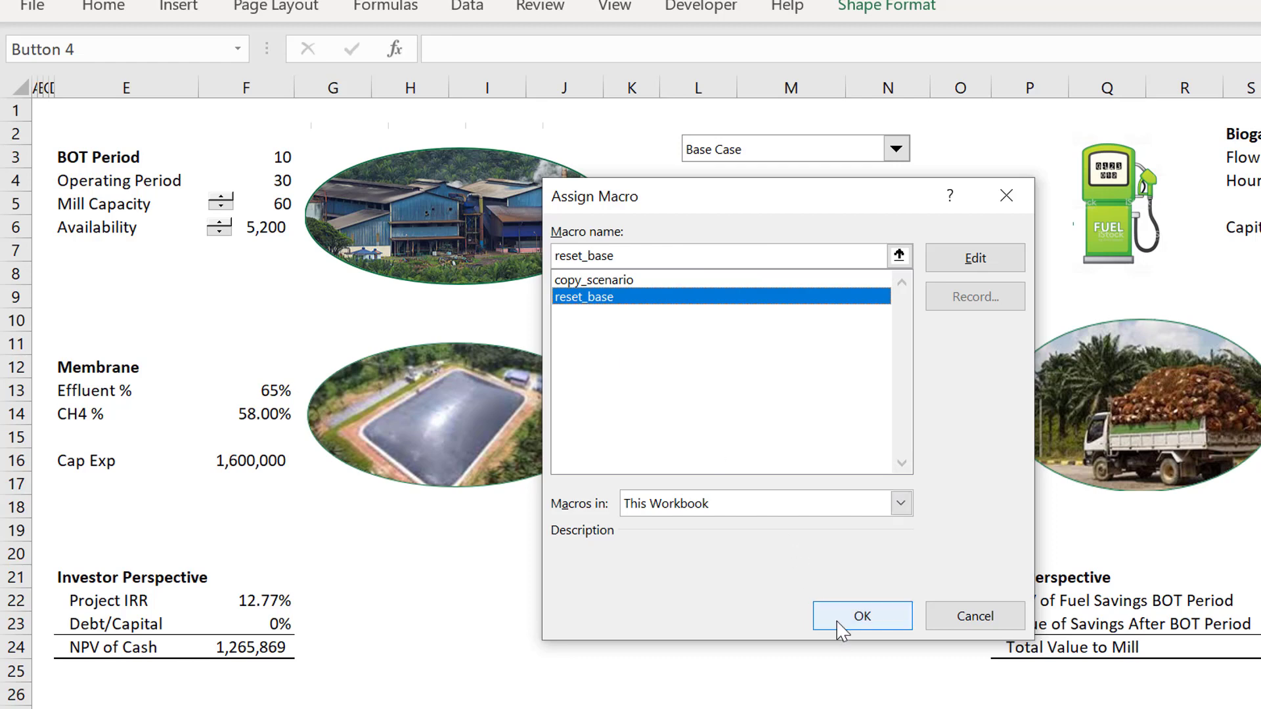
click(863, 618)
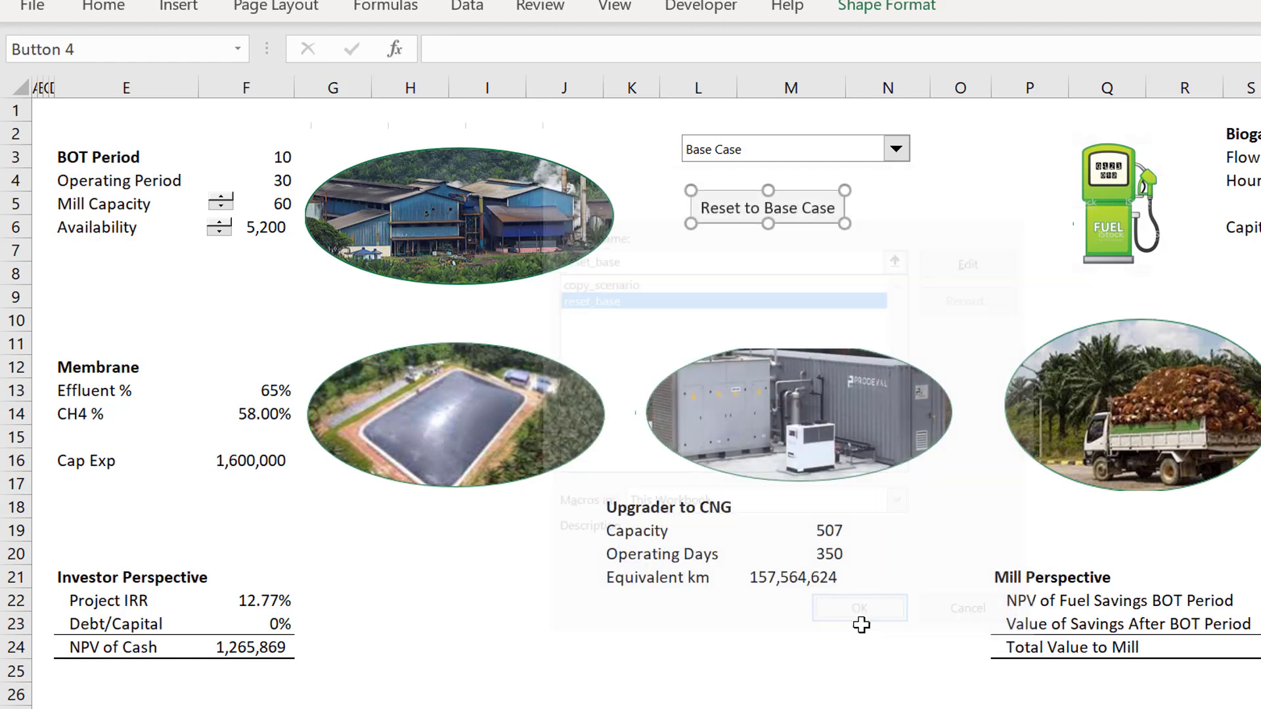
click(867, 624)
click(697, 298)
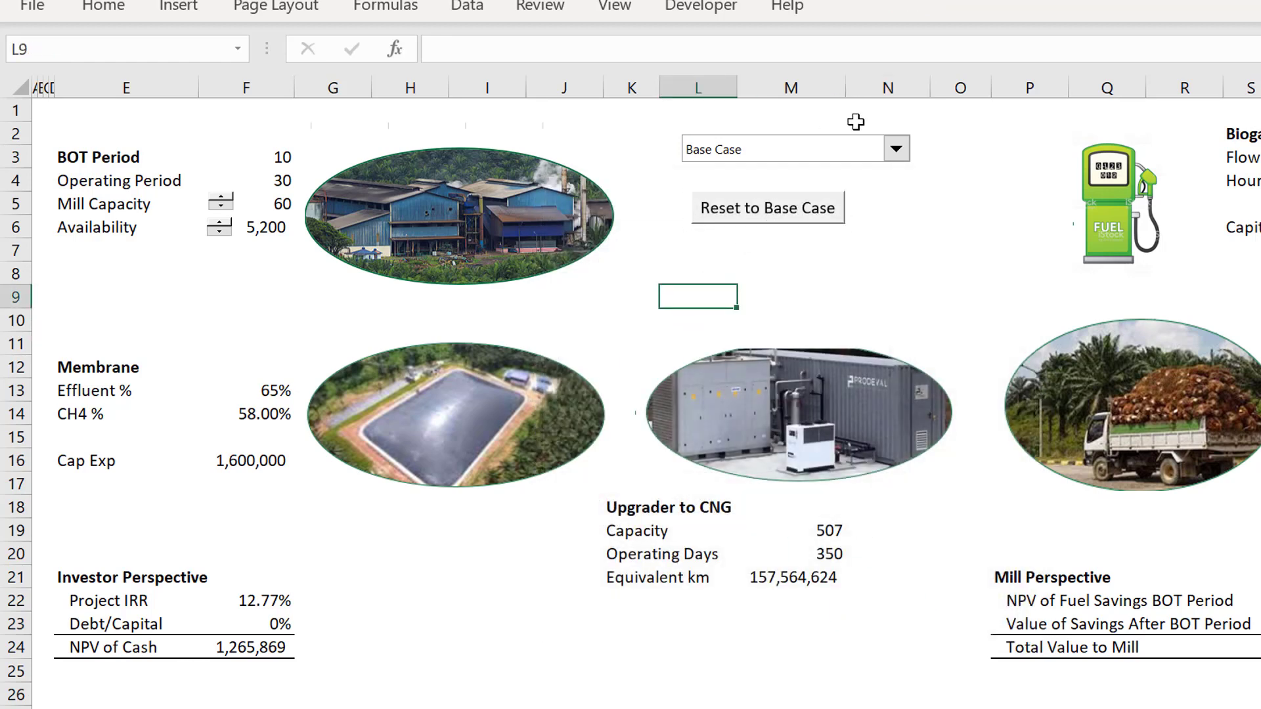
- Switch the dashboard's scenario drop-down to Higher Discount
click(854, 154)
key(Down)
key(Down)
key(Down)
key(Down)
key(Down)
key(Down)
key(Down)
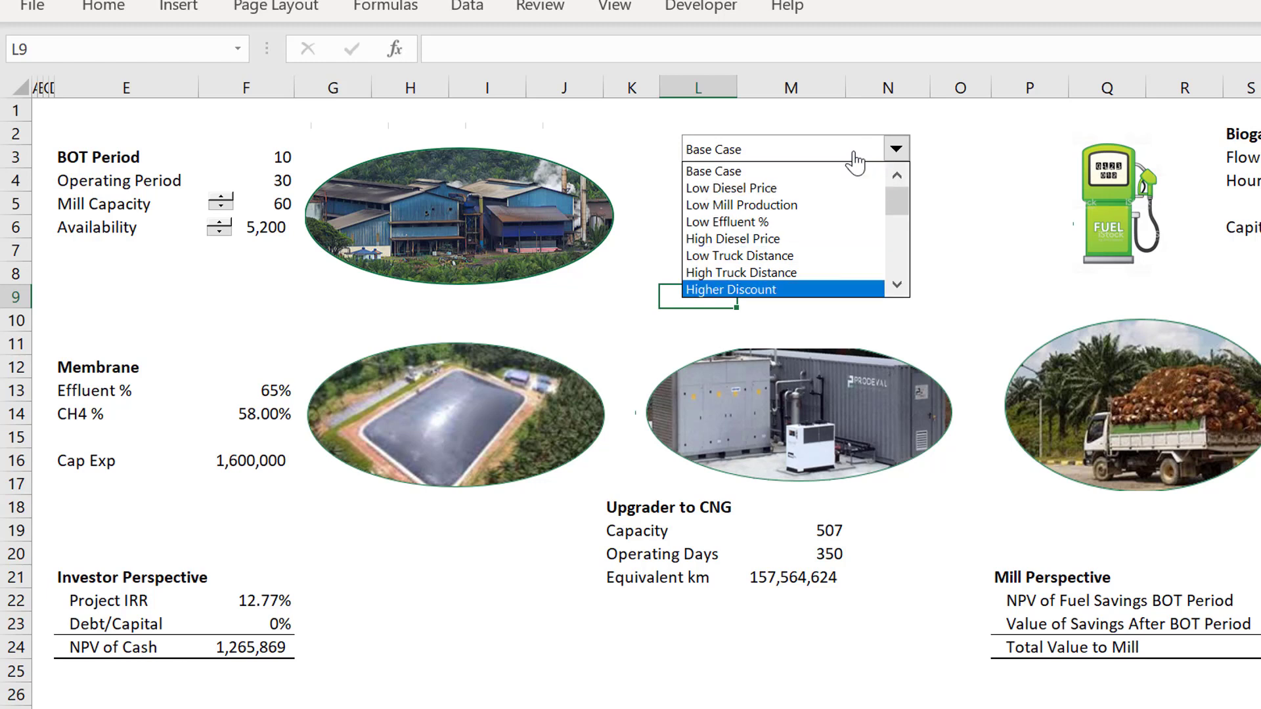
key(Return)
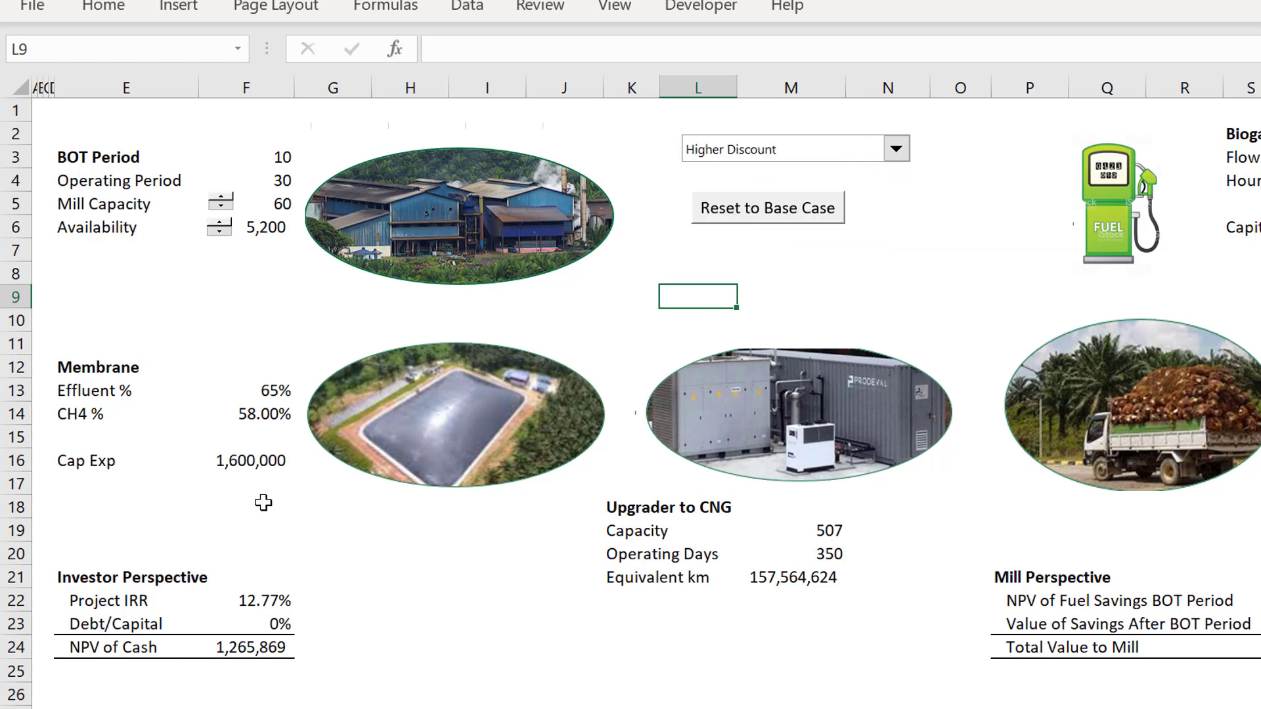
- Test the Availability and Mill Capacity spinners and reset the dashboard to the base case with its button
click(221, 232)
click(221, 233)
click(221, 199)
click(221, 199)
click(765, 216)
click(790, 305)
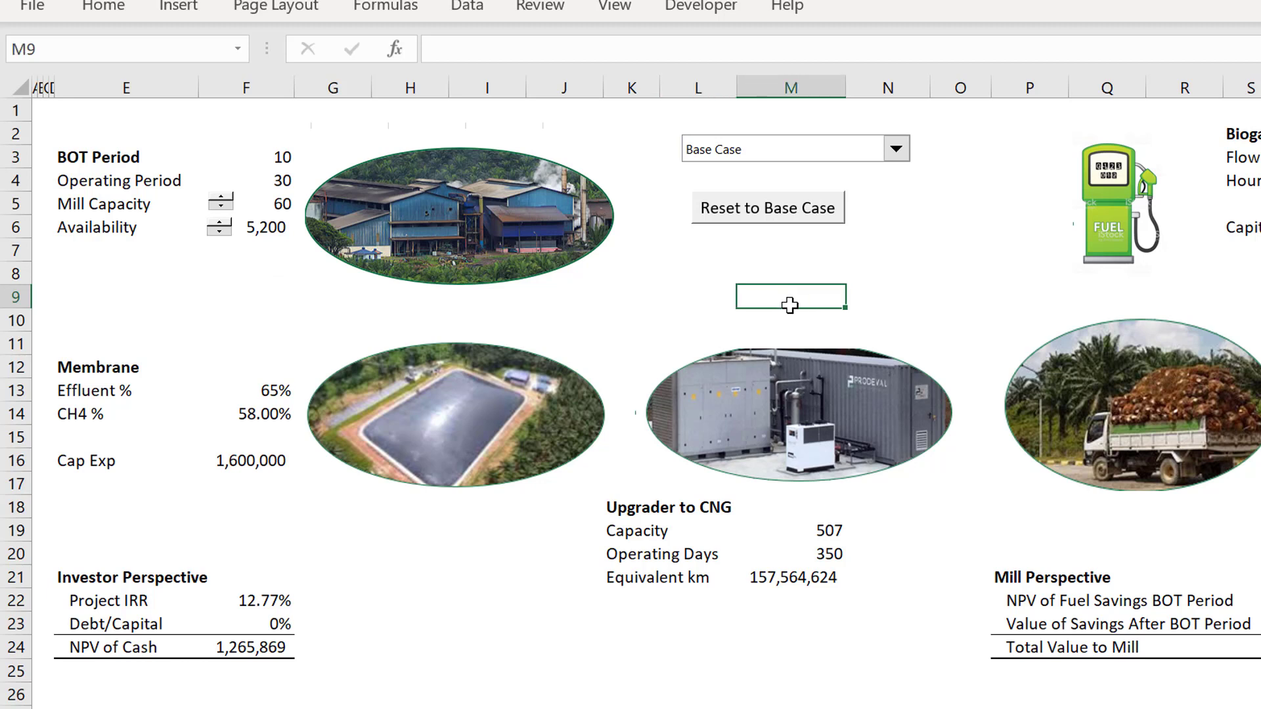
- Copy the Mill Availability spinner on the control page and place the duplicate beside the Effluent Percent value in row 26
key(ctrl+Page_Down)
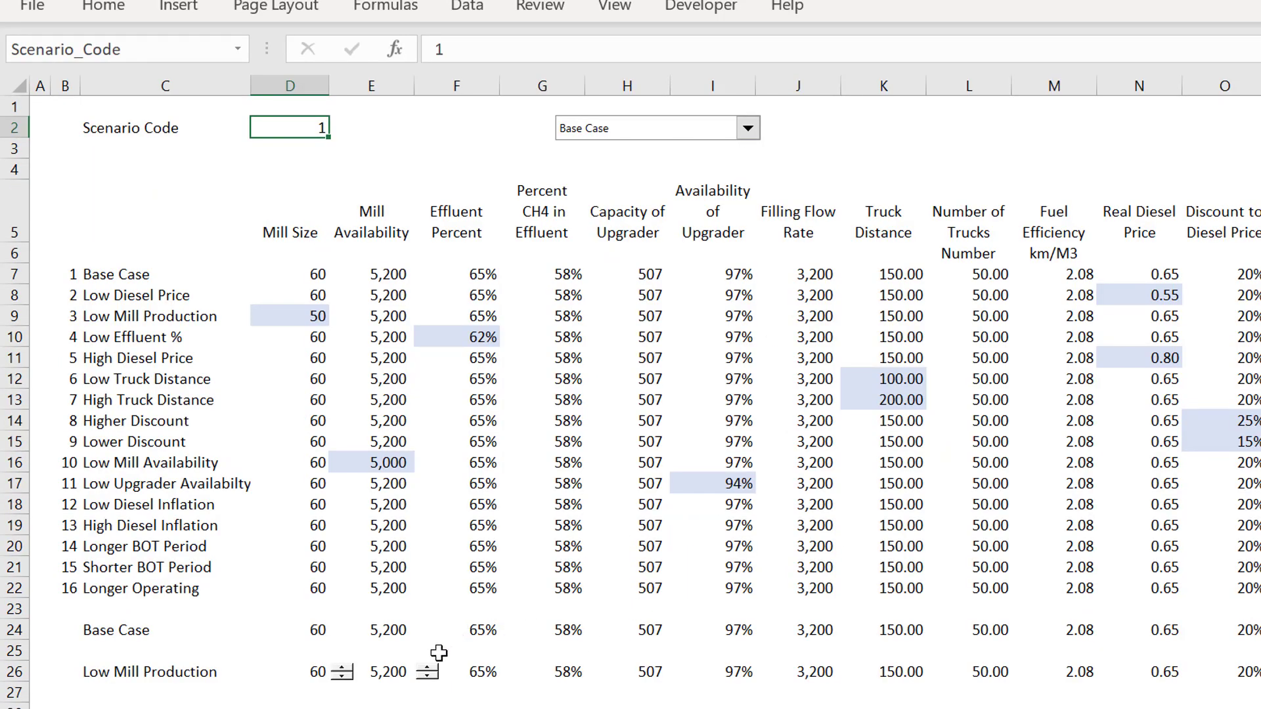
right_click(429, 673)
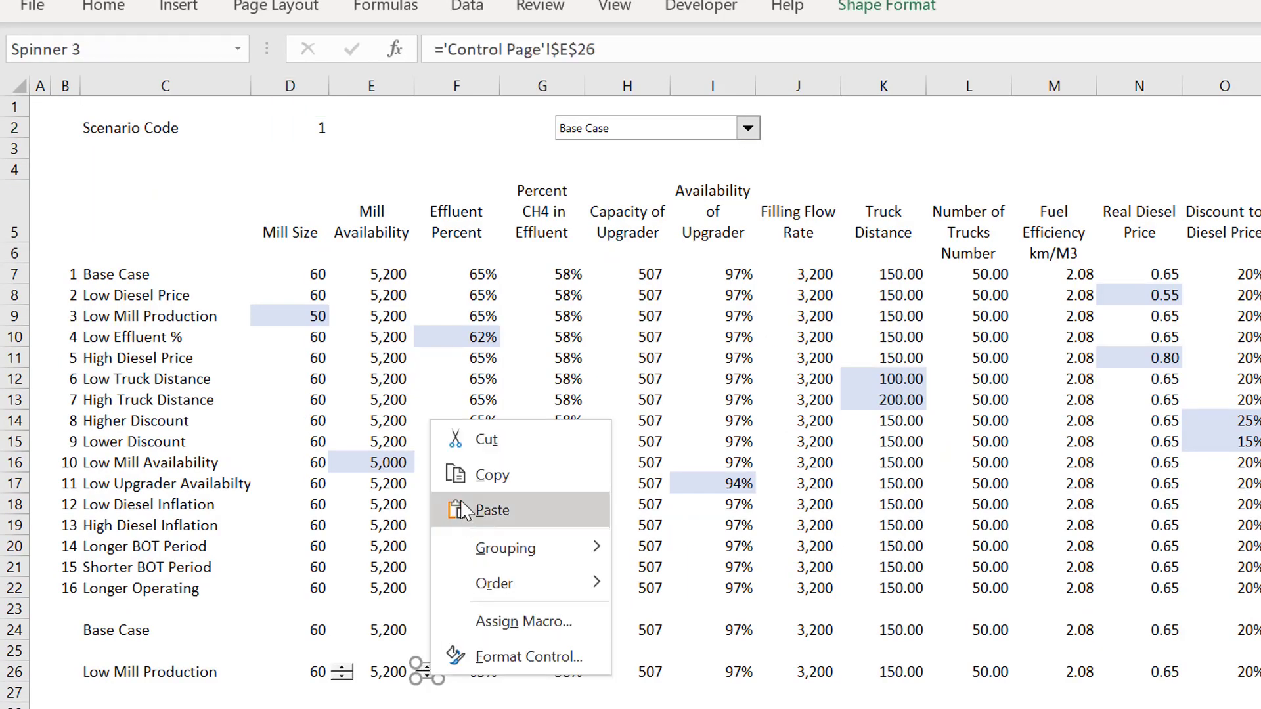
click(486, 474)
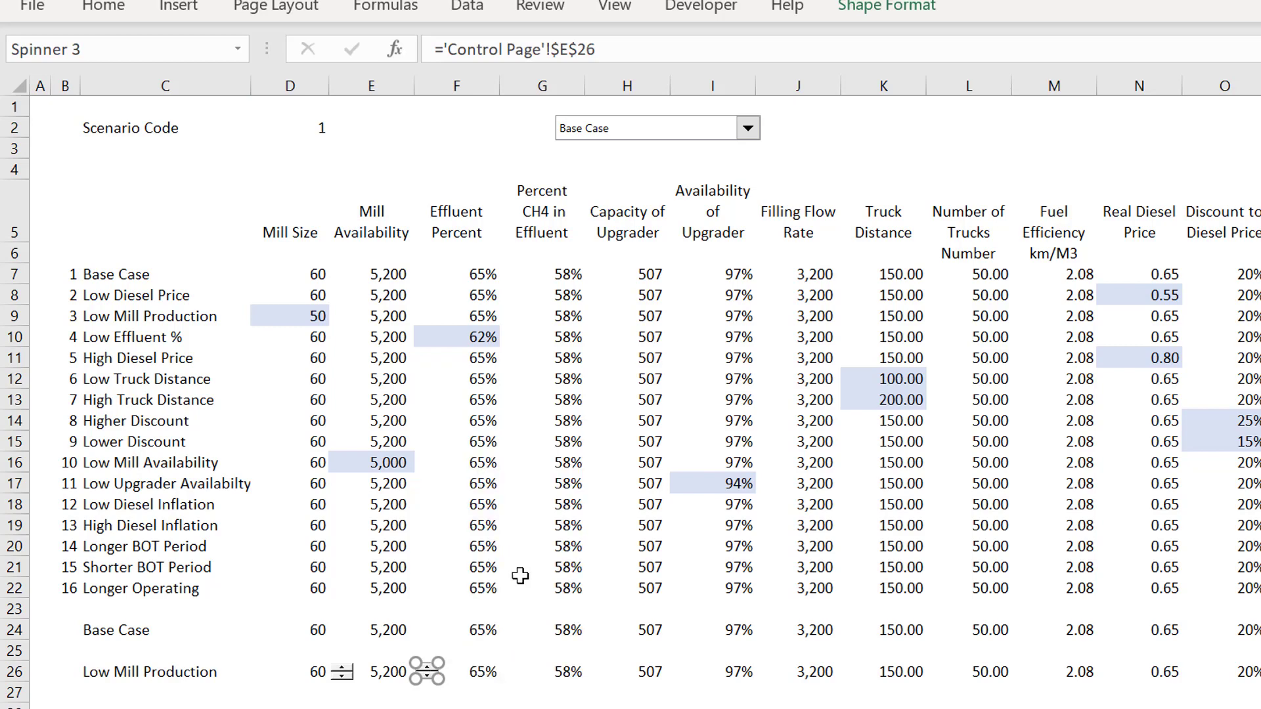
click(519, 675)
key(ctrl+v)
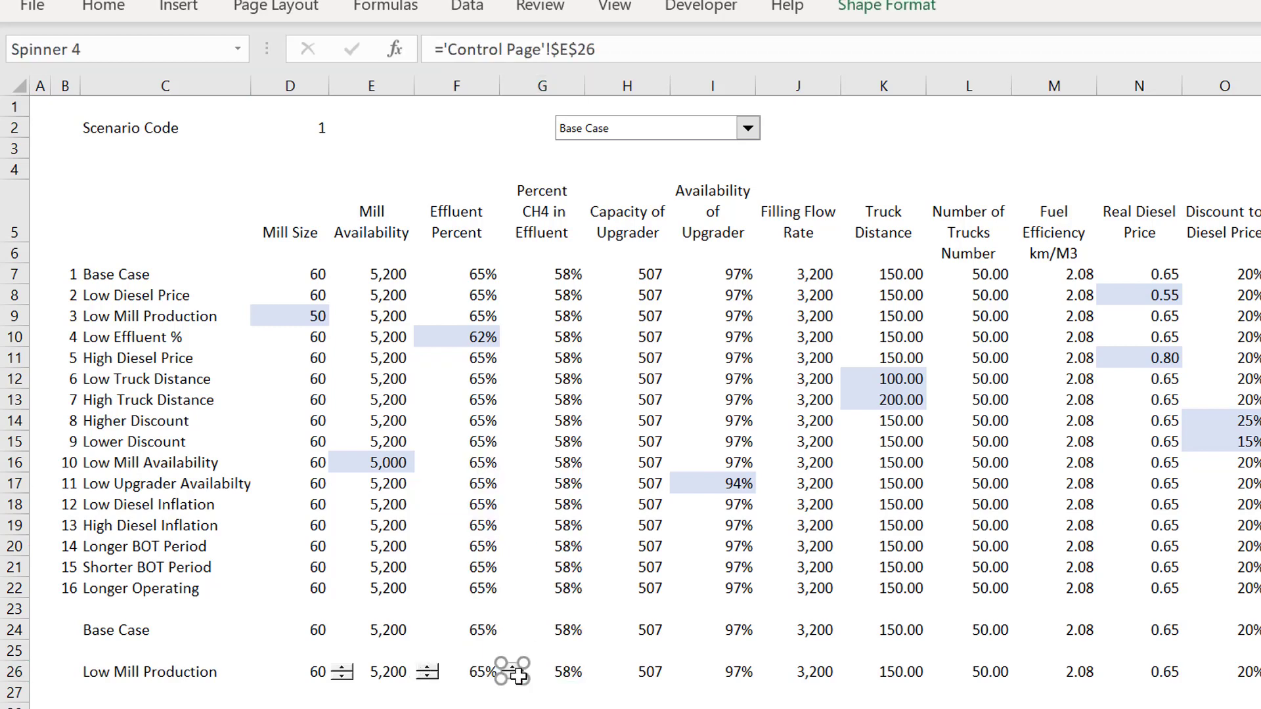
drag(509, 672, 517, 670)
- Enter 1 in cell D25, above the applied Mill Size value
click(629, 676)
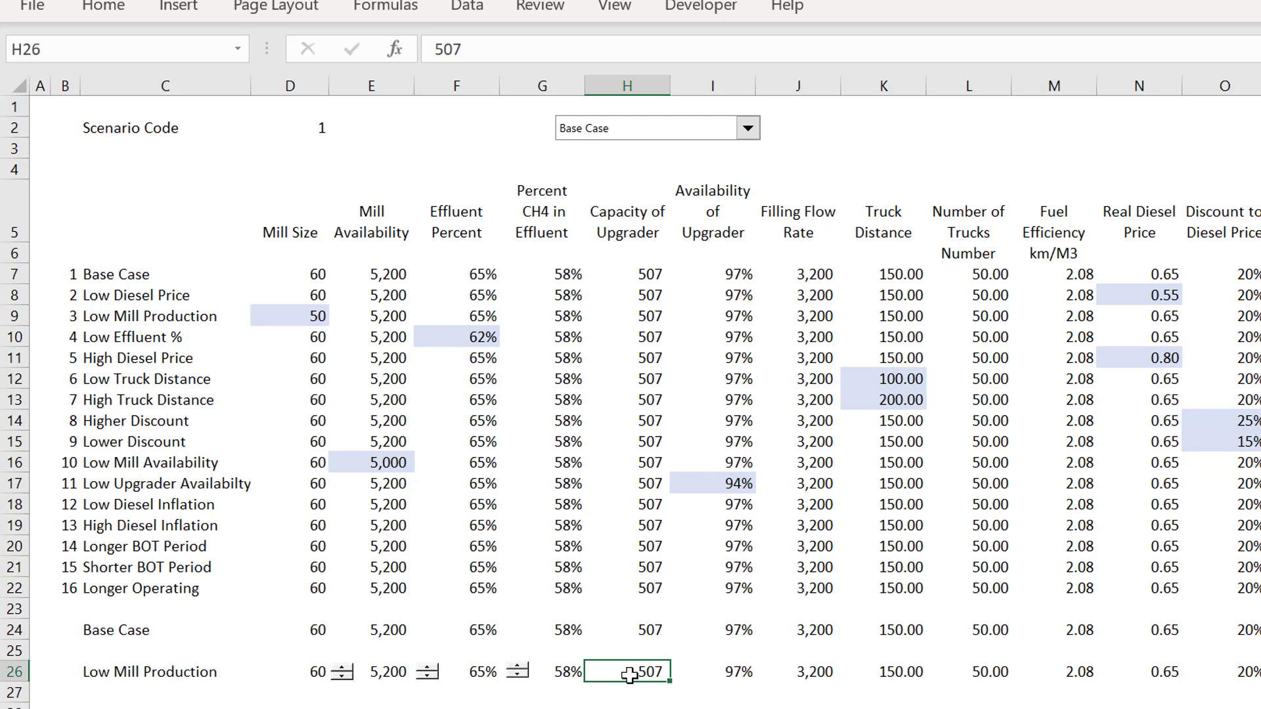
key(Left)
key(Left)
key(Left)
key(Left)
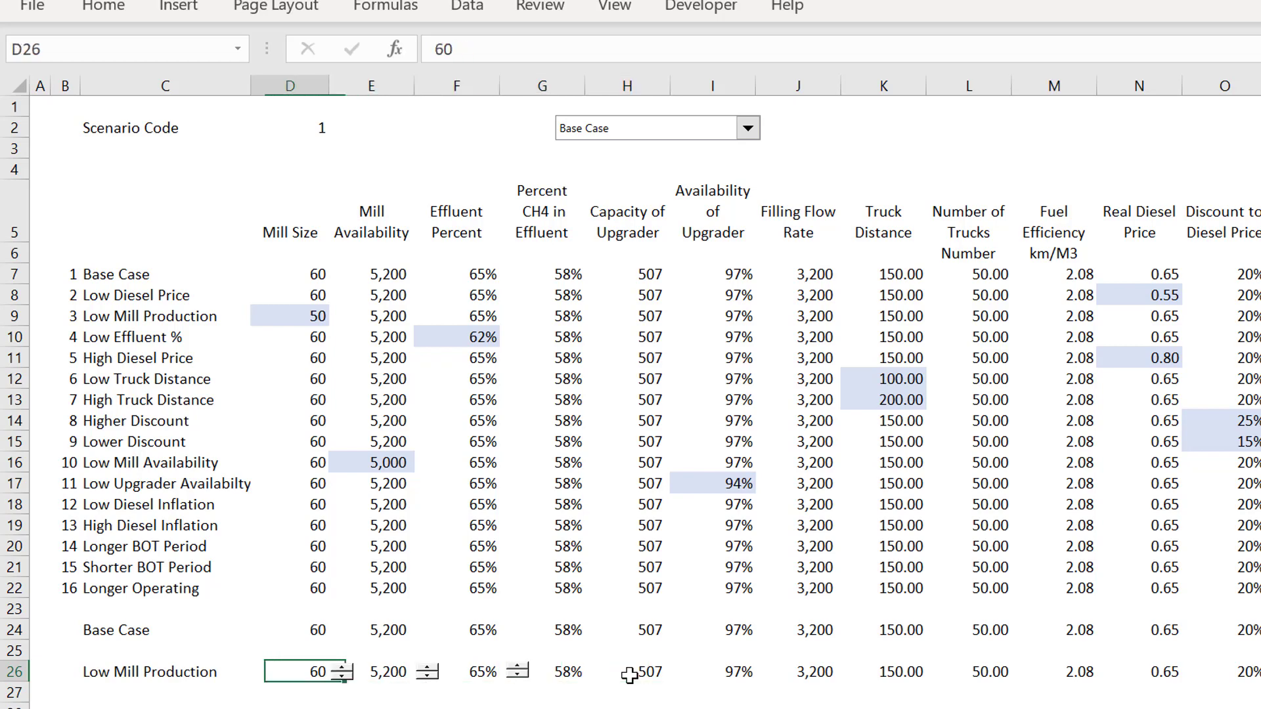
key(Up)
text(1)
key(Return)
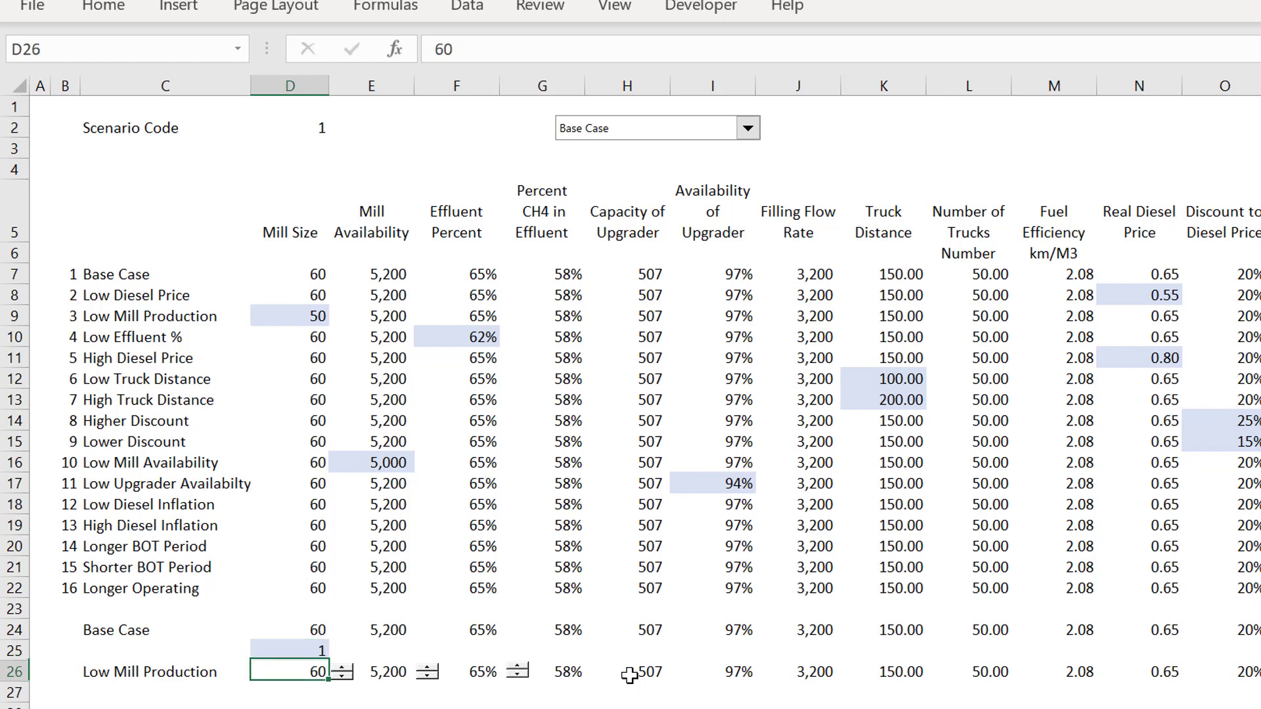
- Fill row 25 from D25 across the input columns with a series counting up by one
key(Up)
key(shift+Right)
key(shift+Right)
key(shift+Right)
key(shift+Right)
key(shift+Right)
key(shift+Right)
key(shift+Right)
key(shift+Right)
key(shift+Right)
key(shift+Right)
key(shift+Right)
key(shift+Right)
key(shift+Right)
key(shift+Right)
key(shift+Right)
key(shift+Right)
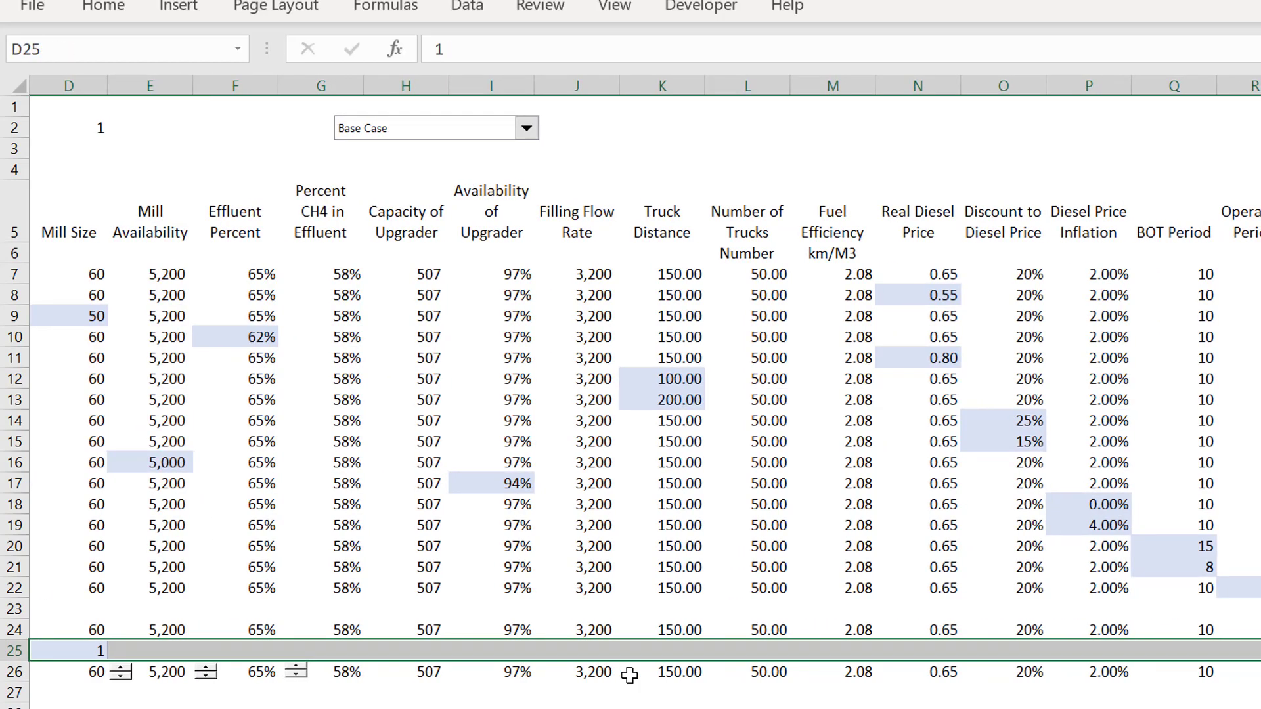
key(alt+e)
key(i)
key(s)
key(Return)
key(Left)
key(Left)
key(Left)
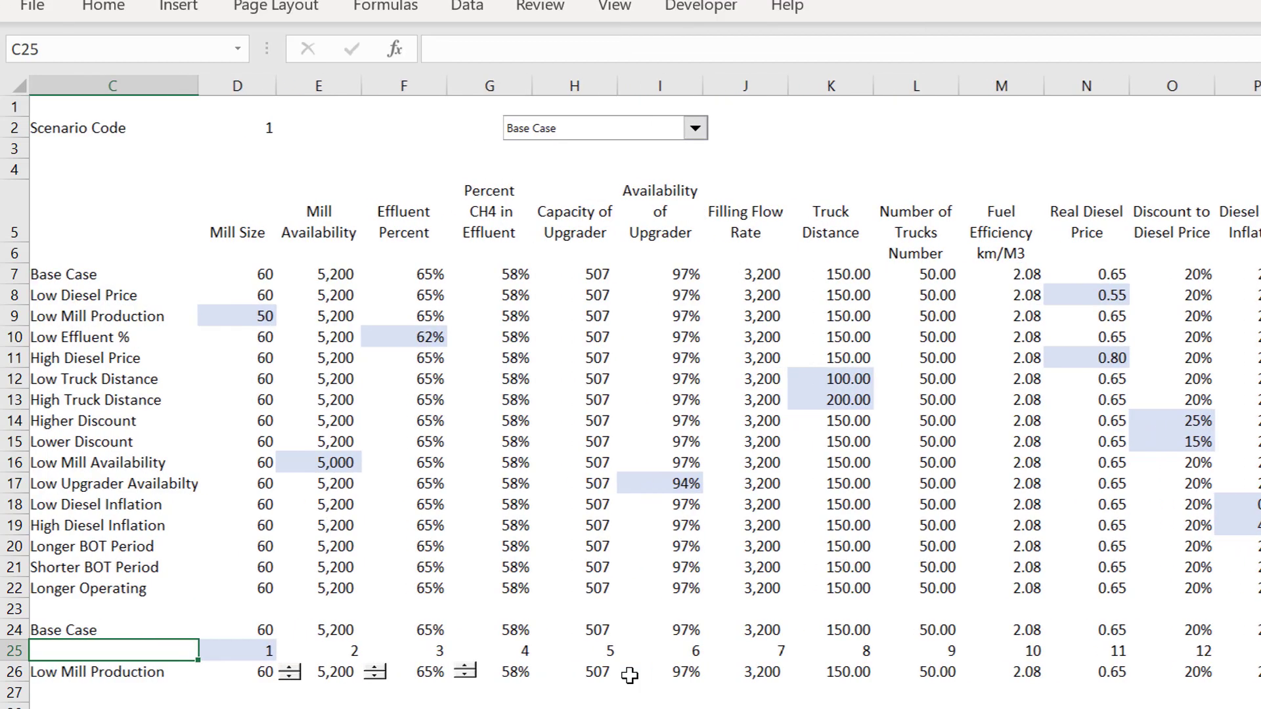
key(Right)
key(Right)
key(Right)
key(Right)
key(Left)
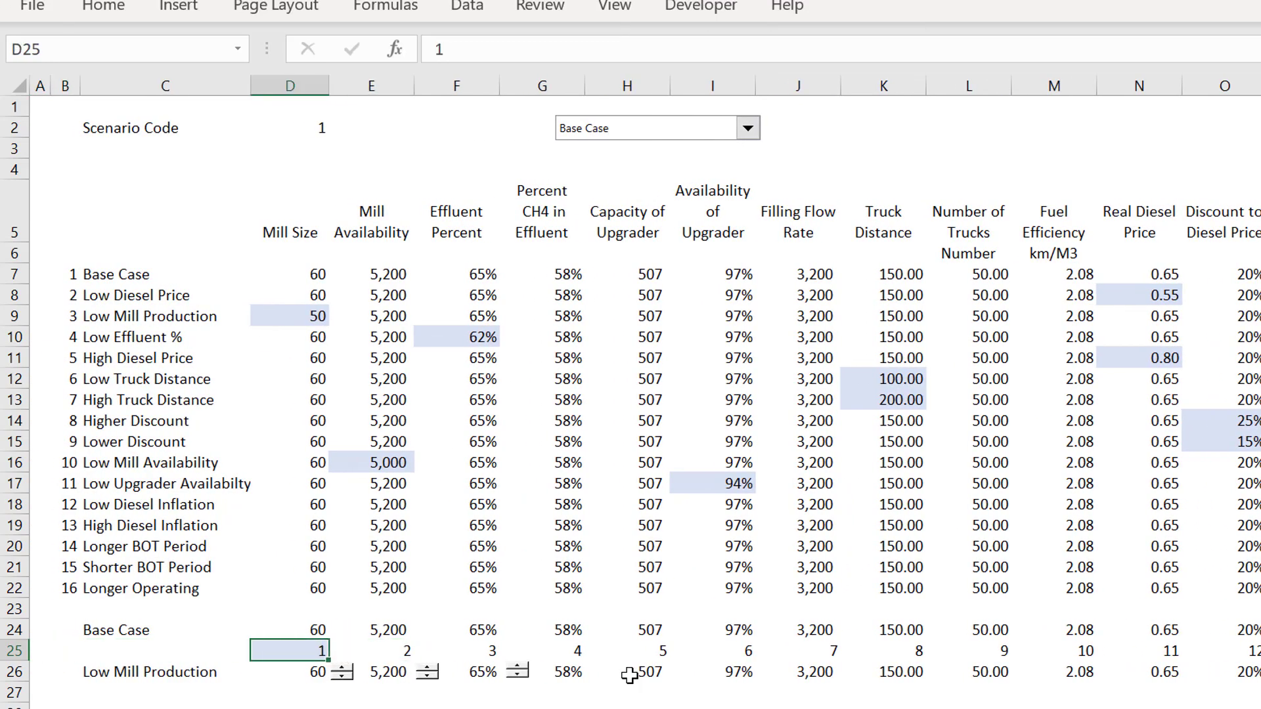
key(Right)
key(Left)
key(Left)
key(Right)
key(Up)
key(Up)
key(Up)
key(Up)
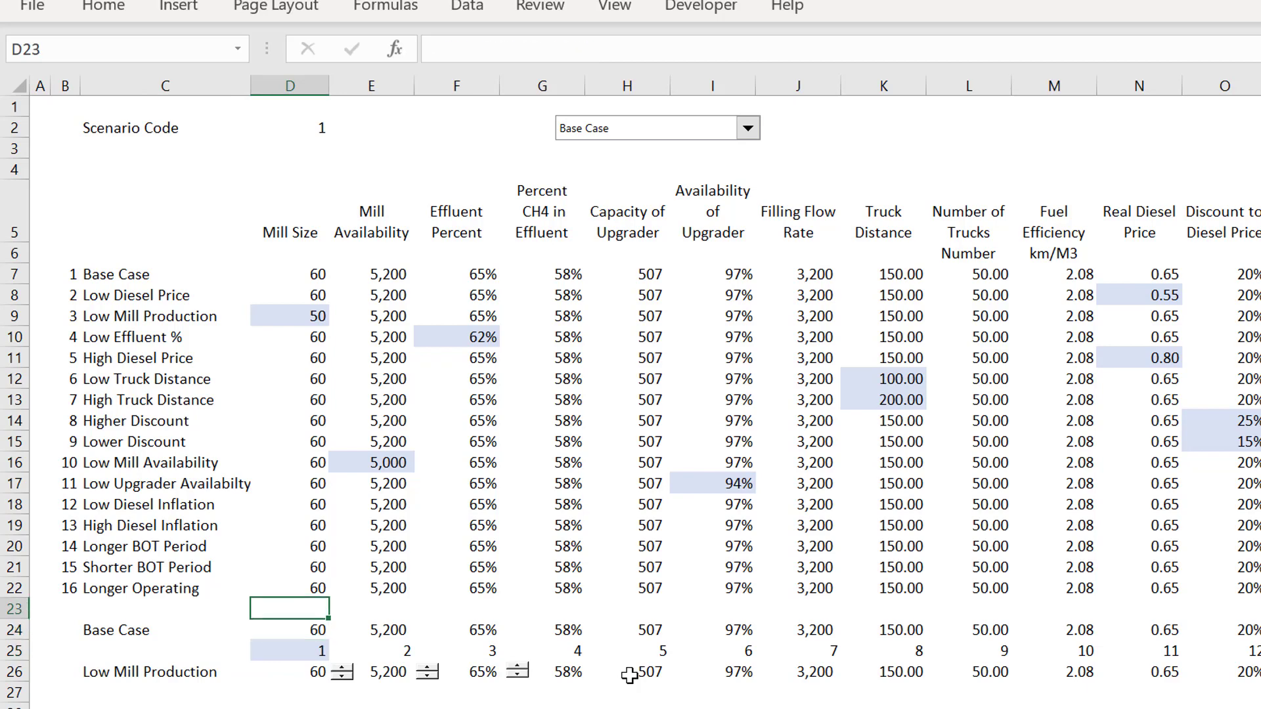
key(Down)
key(Down)
key(Down)
key(Down)
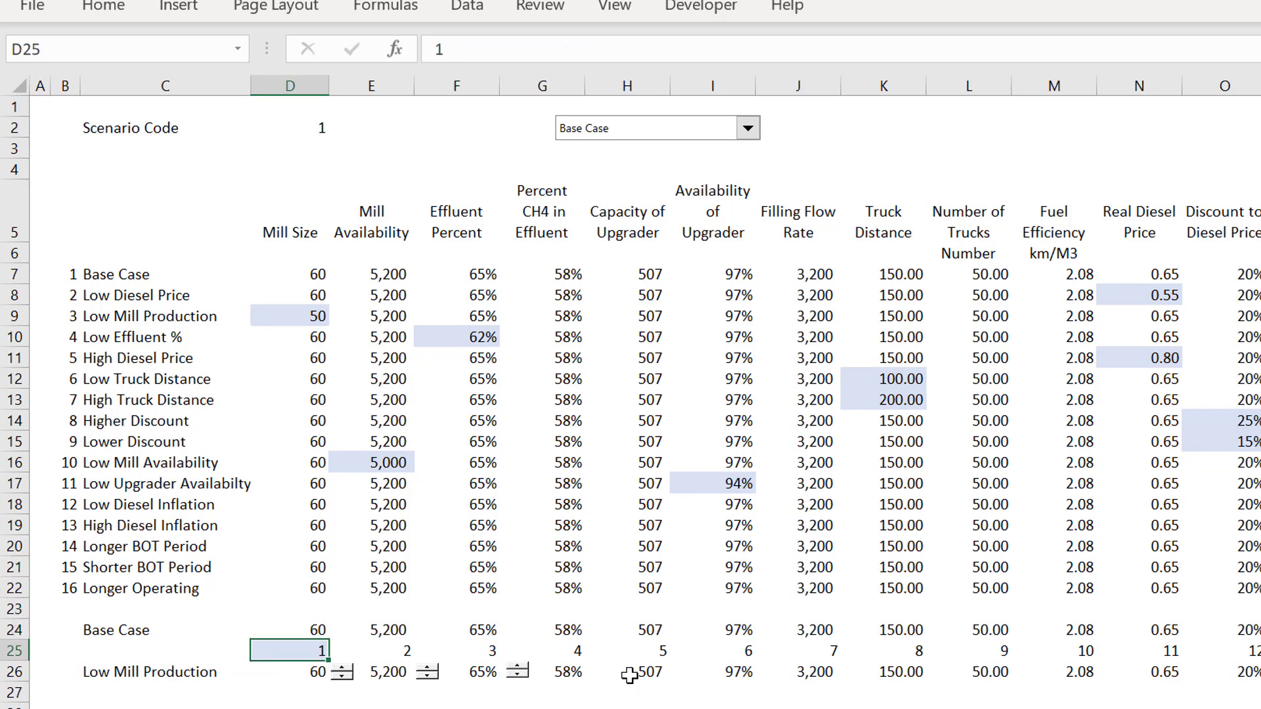
key(Up)
key(Up)
key(Up)
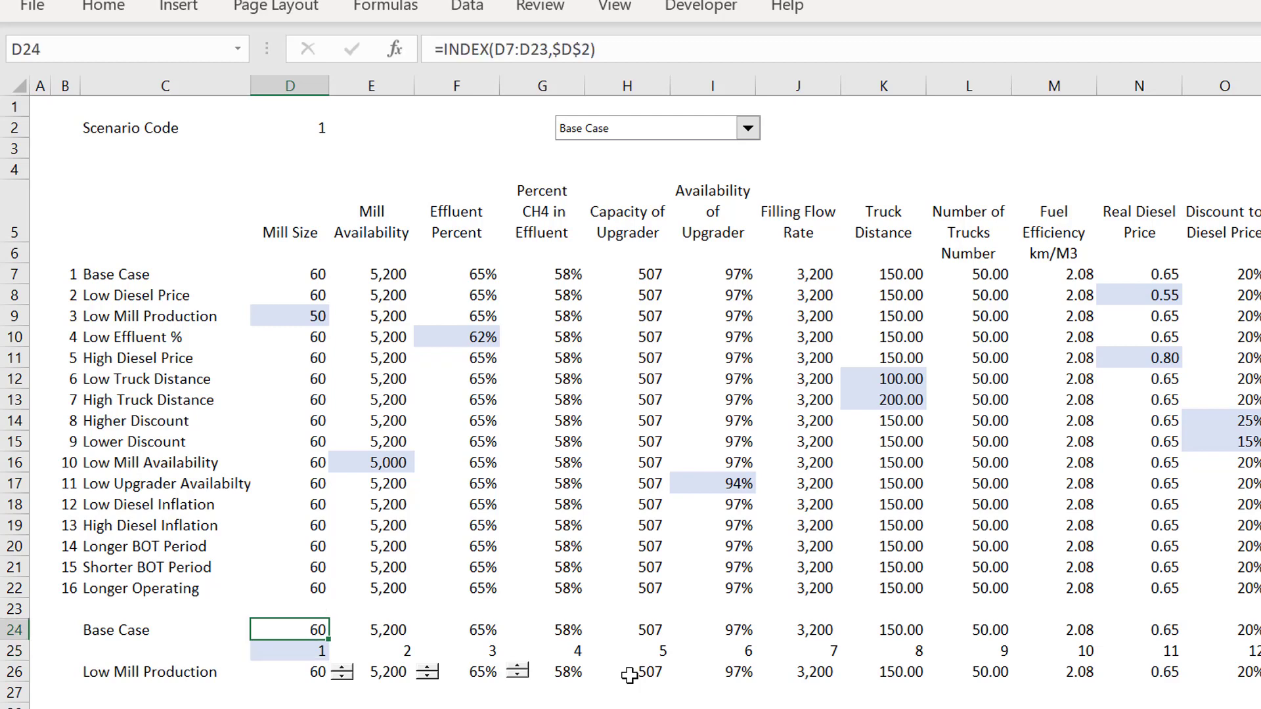
key(Down)
key(Down)
key(Down)
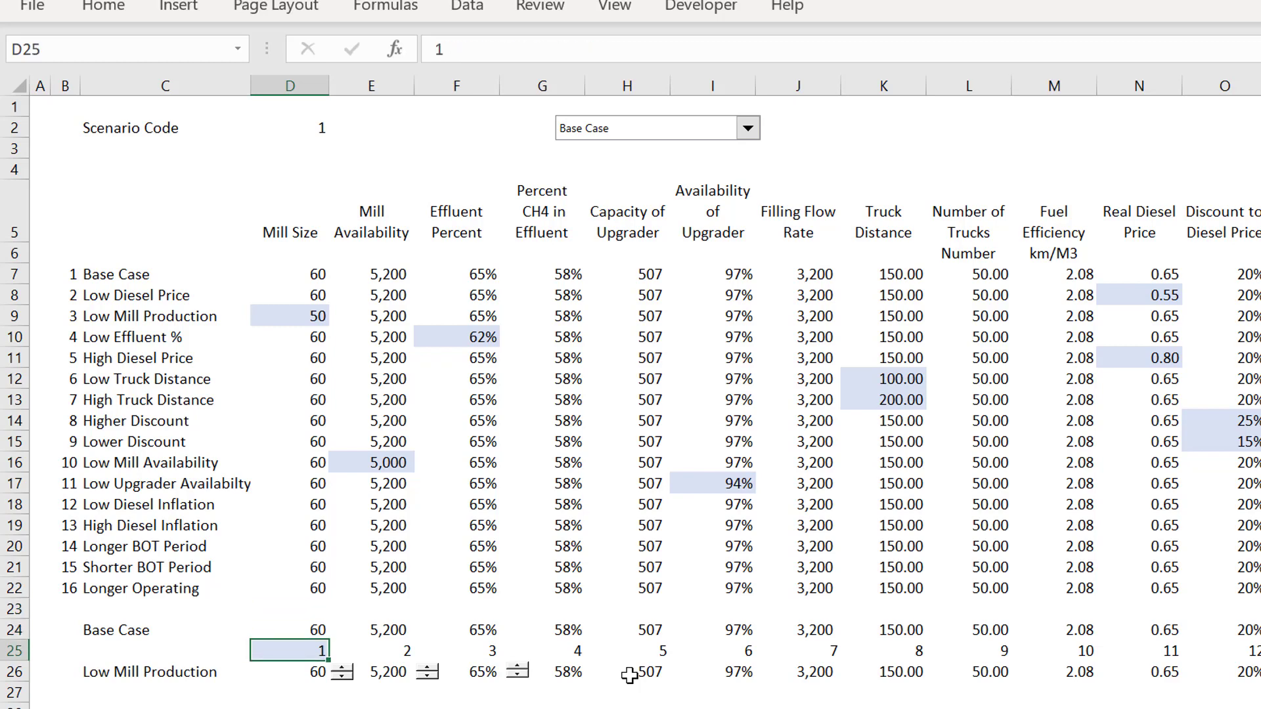
- Apply the unshaded formatting of cell E25 to cell D25
key(Right)
key(ctrl+c)
key(Left)
key(ctrl+v)
key(ctrl+z)
key(Down)
key(Up)
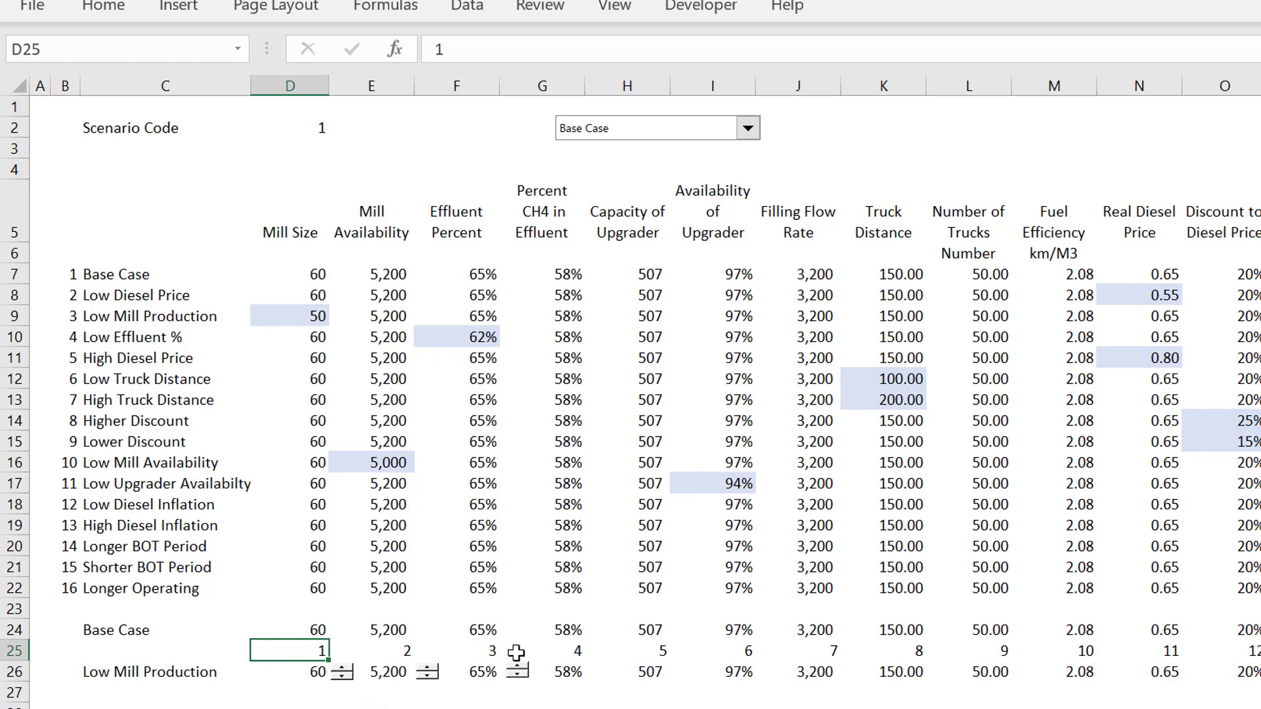
- Open the code of the copy_scenario macro assigned to the control page's scenario drop-down
right_click(647, 141)
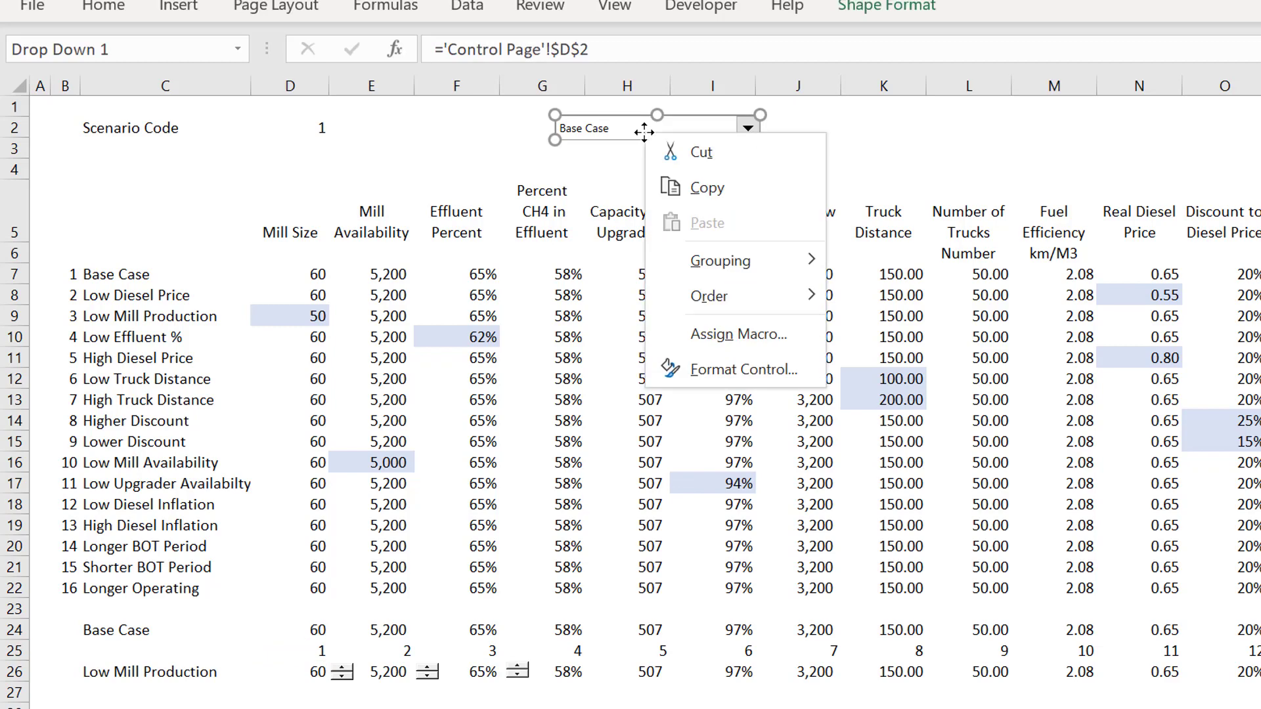
click(714, 335)
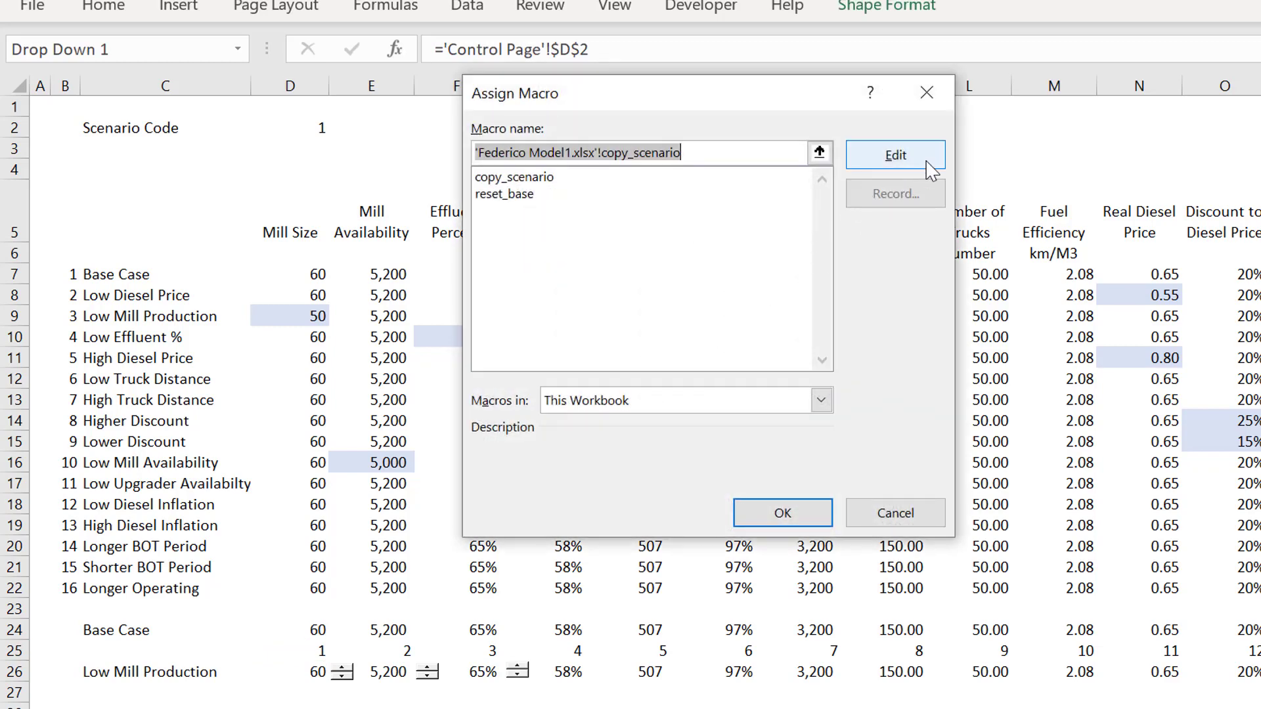
click(896, 155)
key(Up)
key(Up)
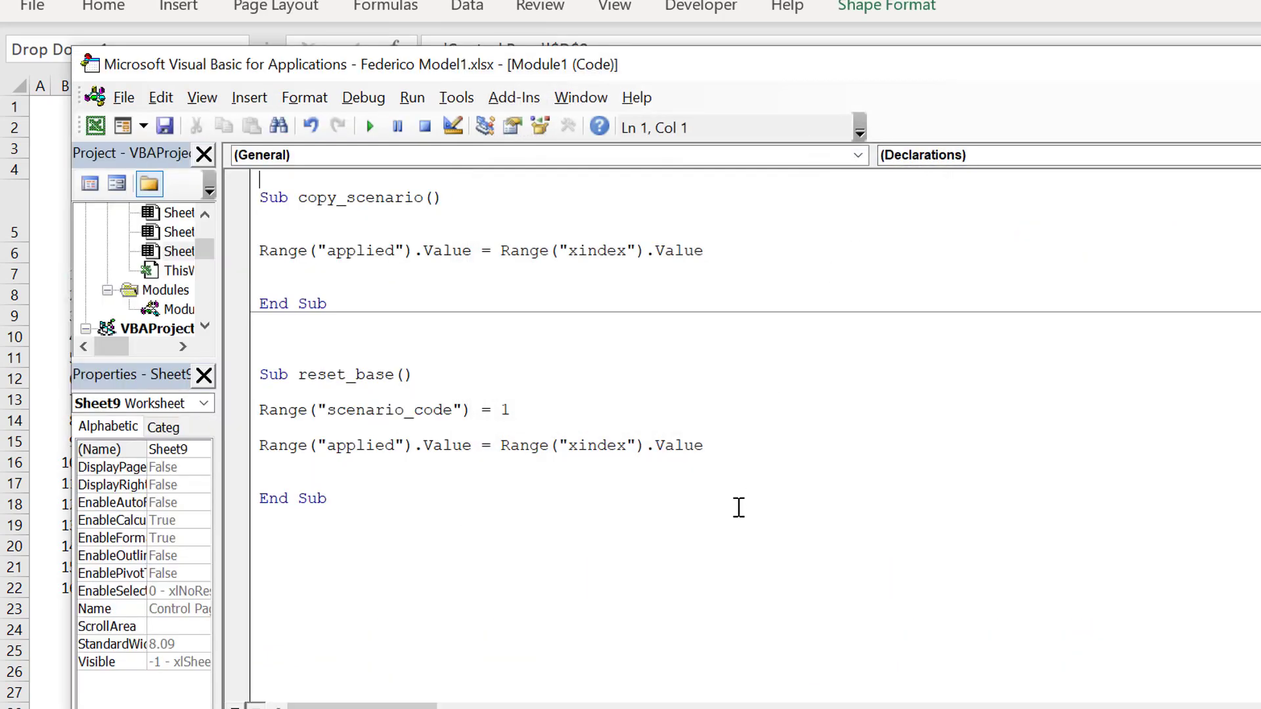
- Duplicate the Range("applied").Value = Range("xindex").Value statement below the original inside copy_scenario
key(Down)
key(Down)
key(Down)
key(Down)
key(shift+Down)
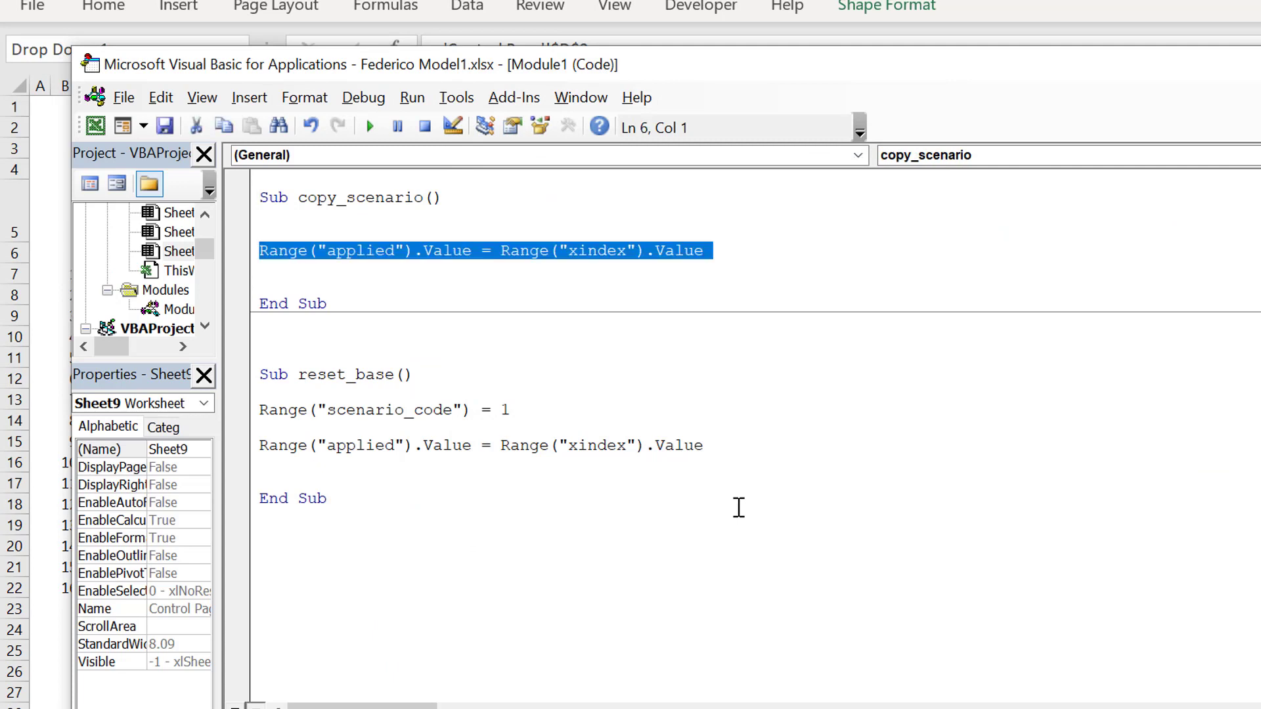
key(ctrl+c)
key(Return)
key(Return)
key(ctrl+v)
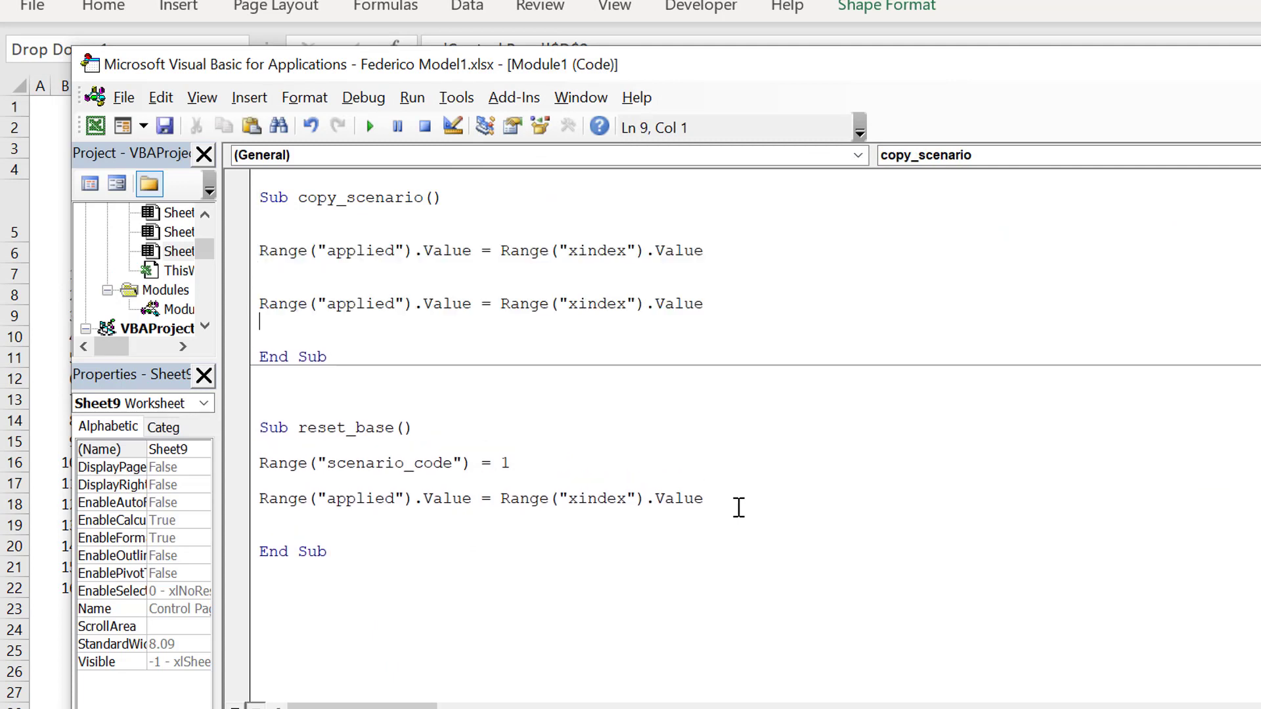
- Insert .Cells(1,3) between Range("applied") and .Value in the second assignment of copy_scenario
key(Left)
key(Left)
key(Left)
key(Left)
key(Left)
key(Left)
key(Left)
key(Left)
key(Left)
key(Left)
key(Left)
key(Left)
key(Left)
key(Left)
key(Left)
key(Left)
key(Left)
key(Left)
key(Left)
key(Left)
key(Left)
key(Left)
key(Left)
key(Left)
key(Left)
key(Left)
key(Left)
key(Left)
key(Left)
key(Left)
text(cells))
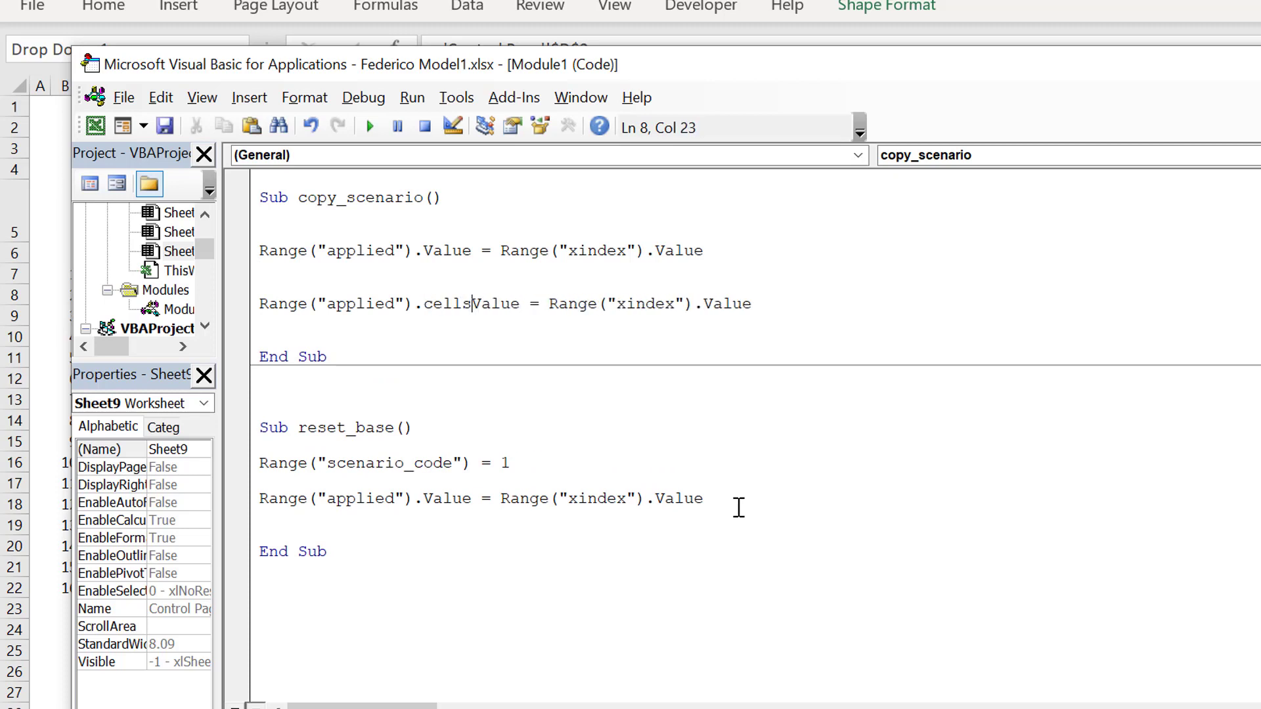
key(BackSpace)
text(()
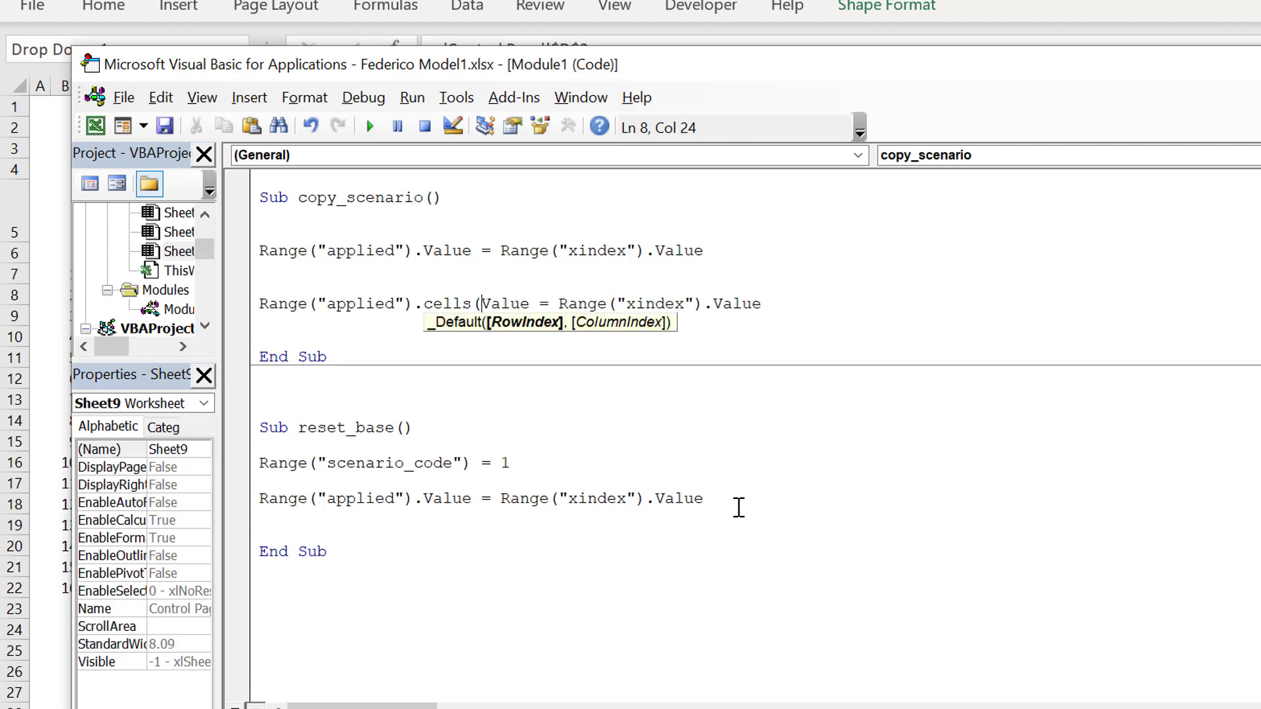
text(1,)
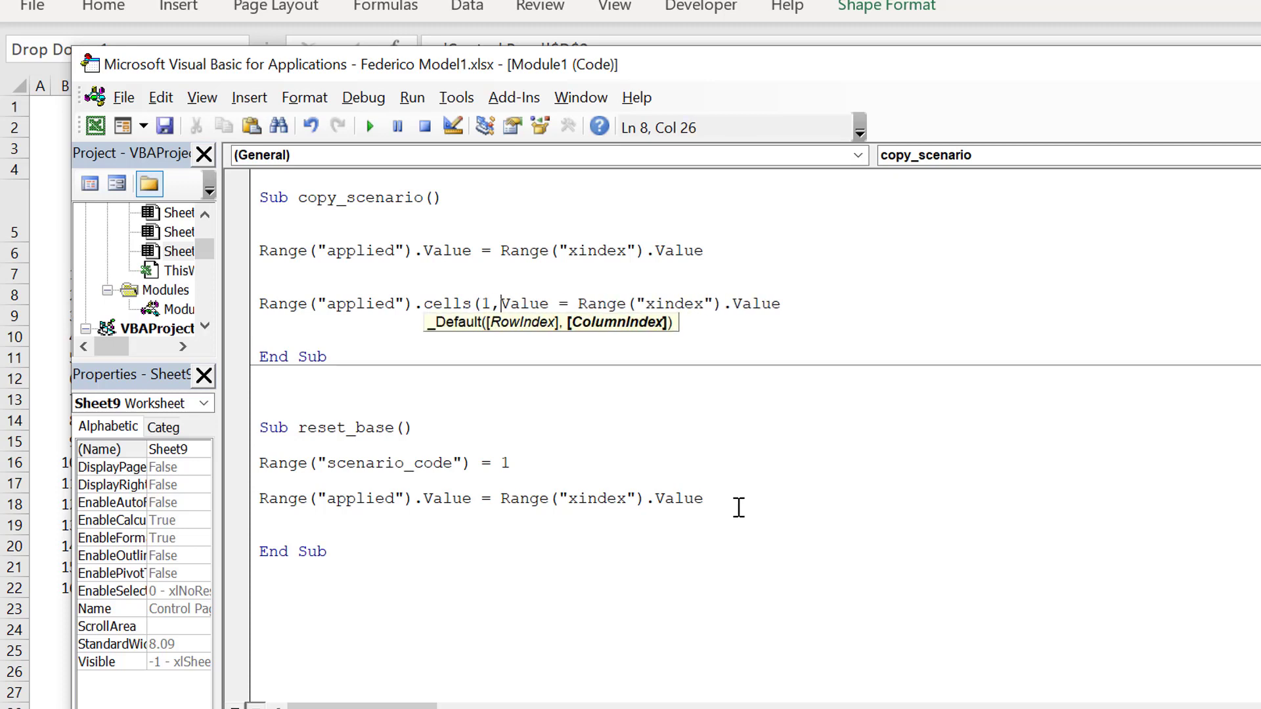
text(3)
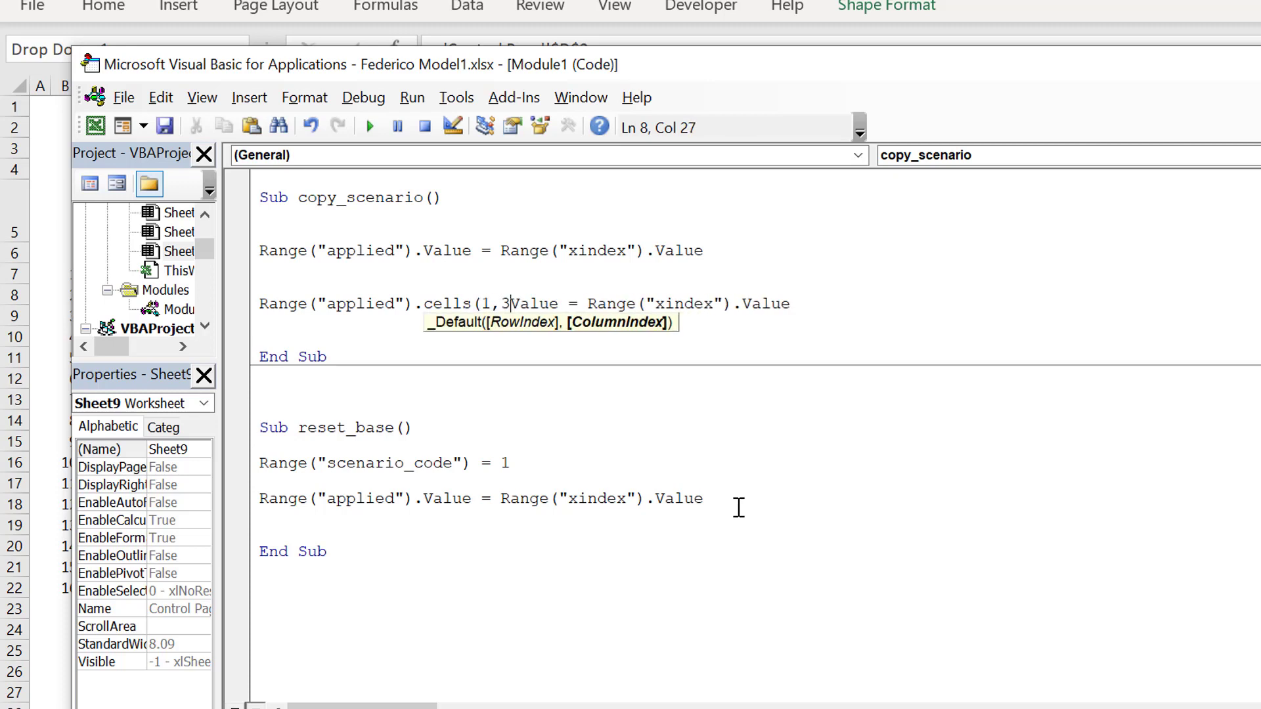
text().)
- Multiply the Range("xindex").Value side of the second copy_scenario assignment by 100
key(Right)
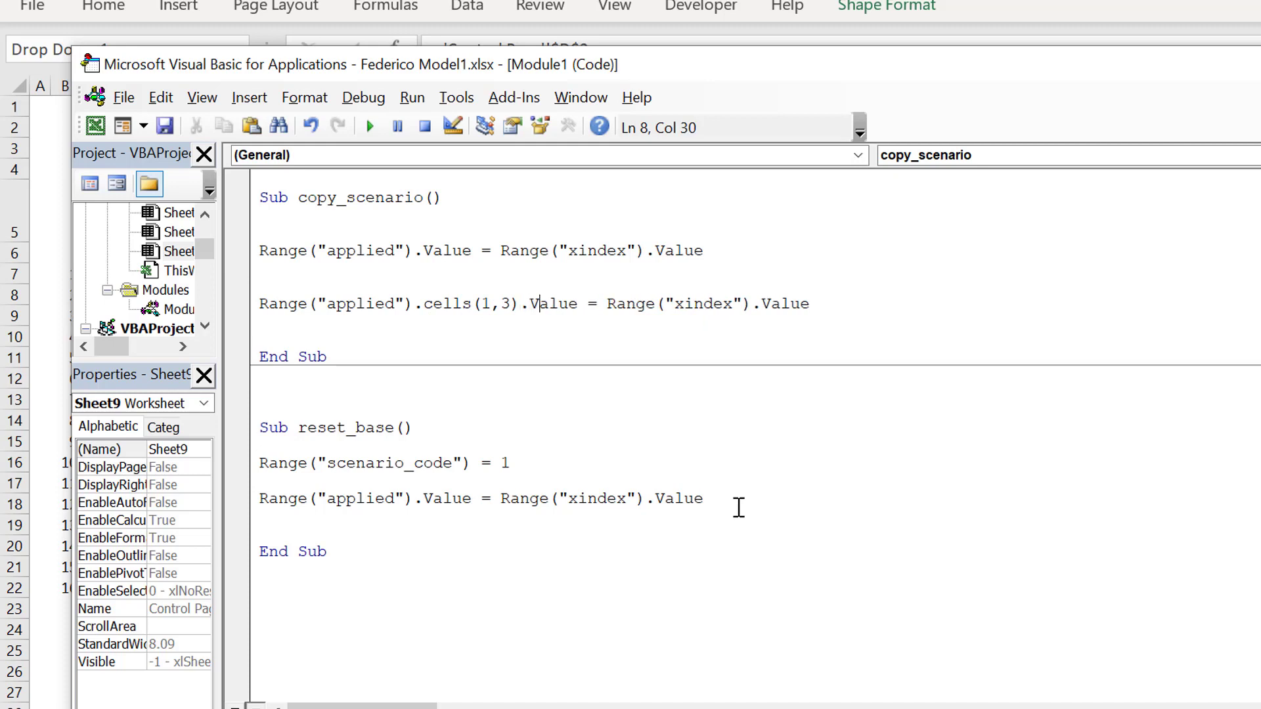
key(Right)
key(Right)
key(Right)
key(Right)
key(Right)
key(Right)
key(Right)
key(Right)
key(Right)
key(Right)
key(Right)
key(Right)
key(Right)
key(Right)
key(Right)
key(Right)
key(Right)
key(Right)
key(Right)
key(Right)
key(Right)
key(Right)
text(* 100)
key(Up)
key(Down)
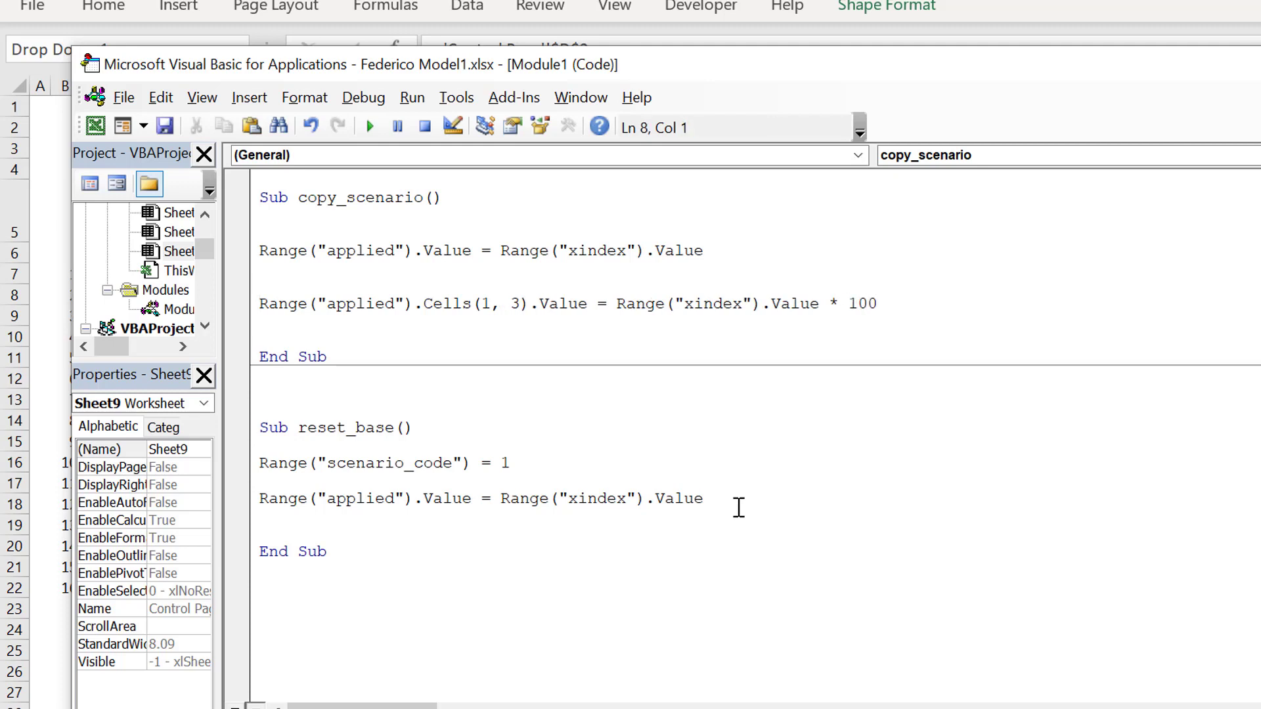
key(Right)
key(Right)
key(Right)
key(Right)
key(Right)
key(Right)
key(Right)
key(Right)
key(Right)
key(Right)
key(Right)
key(Right)
key(Right)
key(Right)
key(Right)
key(Right)
key(Right)
key(Right)
key(Right)
key(Right)
key(Right)
key(Left)
key(Left)
key(Left)
key(Left)
key(Left)
key(Left)
key(Left)
key(Left)
key(Left)
key(Left)
key(Left)
key(Left)
key(Left)
key(Left)
key(Left)
key(Left)
key(Left)
key(Left)
key(Left)
key(Left)
key(Left)
key(Left)
key(Left)
key(Left)
key(Left)
key(Left)
key(Left)
key(Left)
key(Left)
key(Left)
key(Left)
key(Left)
key(Left)
key(Left)
- Copy the Reset to Base Case button from the dashboard sheet to the control page, beside the scenario drop-down near K2
key(alt+F11)
click(877, 149)
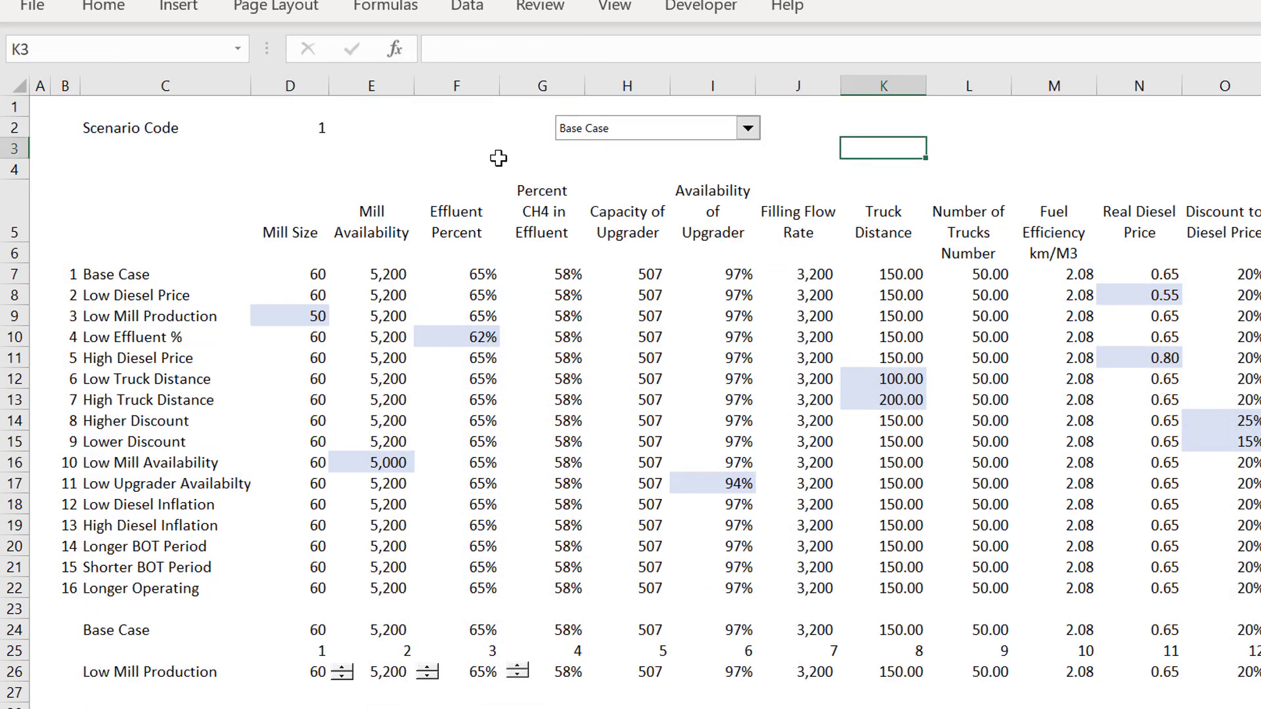
key(ctrl+Page_Up)
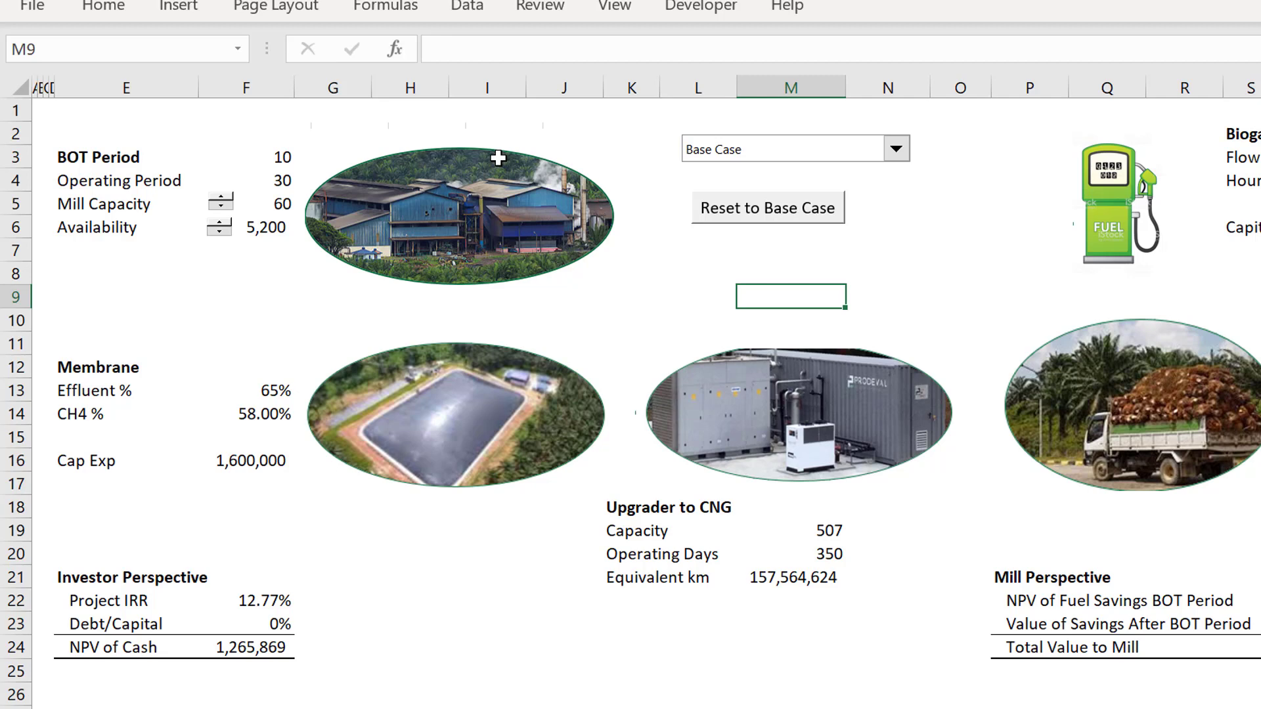
right_click(736, 206)
click(793, 266)
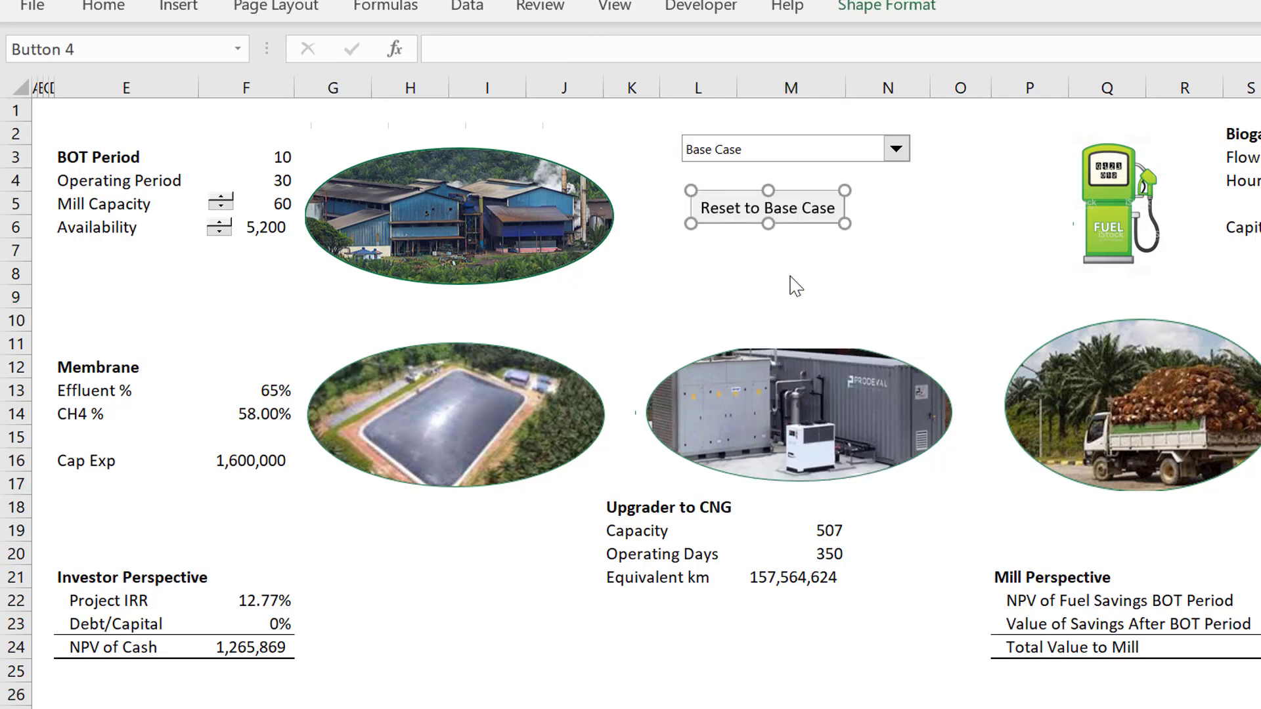
key(ctrl+Page_Down)
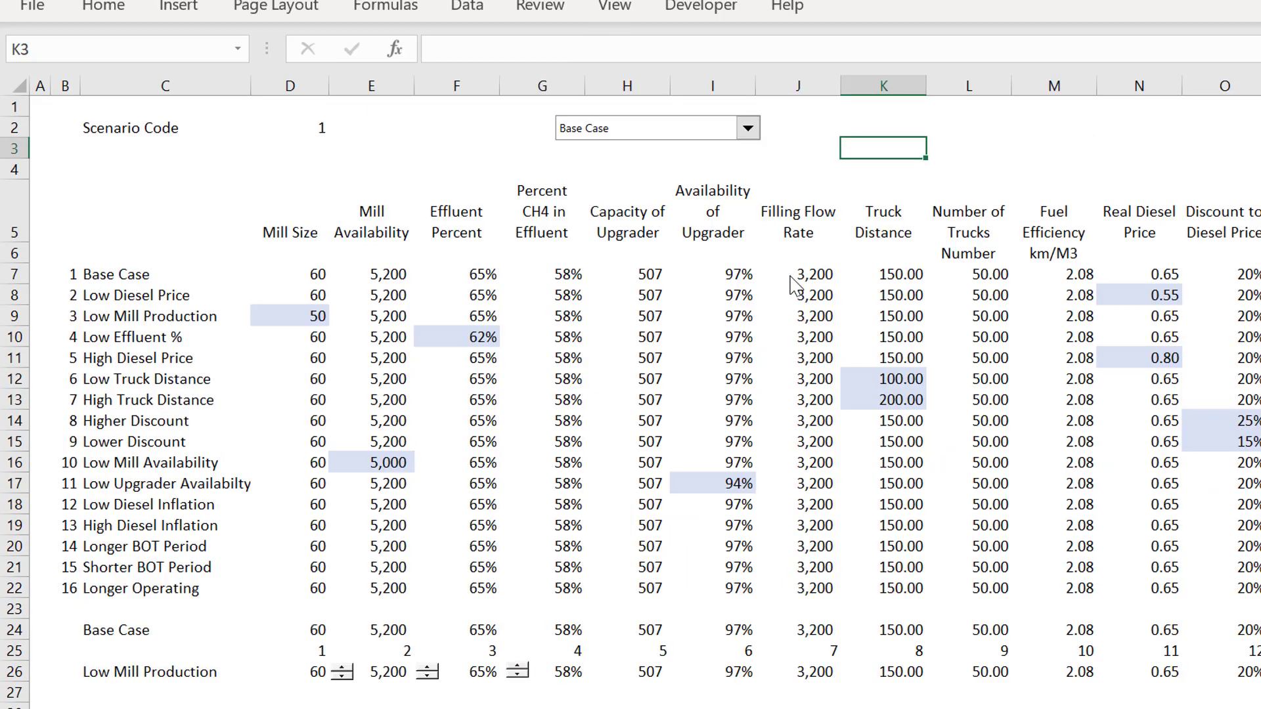
click(919, 123)
key(ctrl+v)
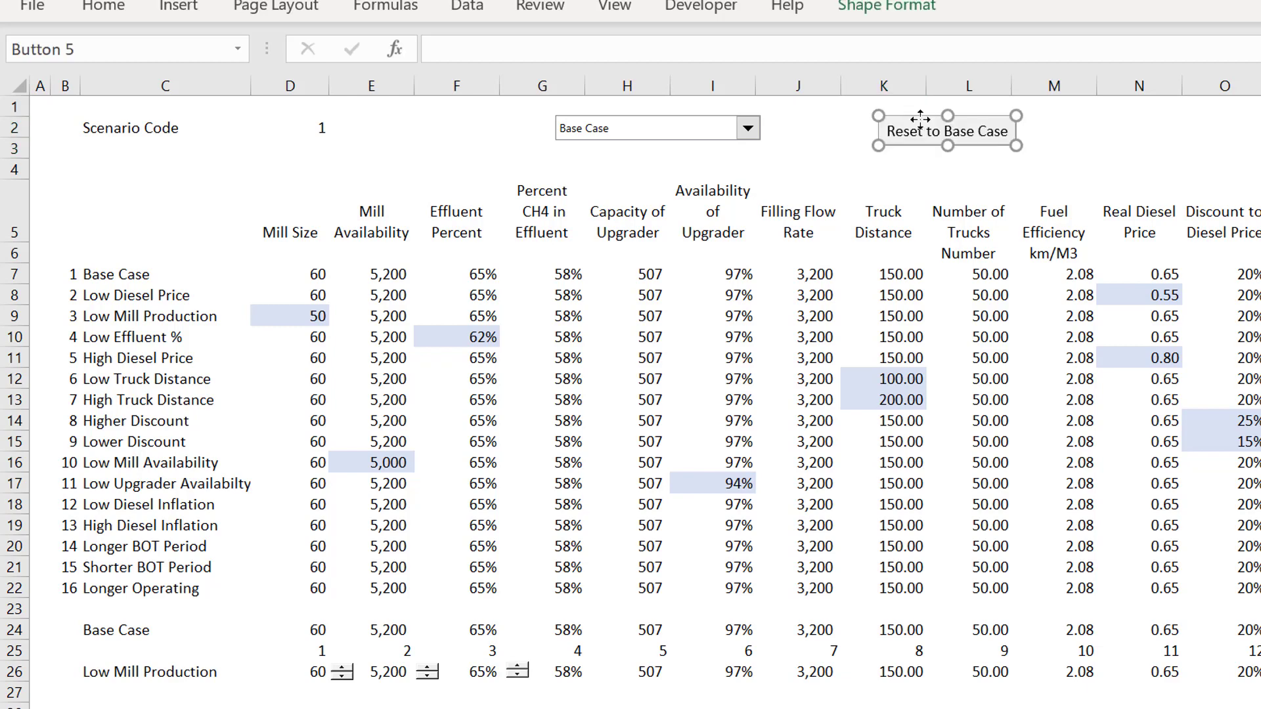
click(821, 167)
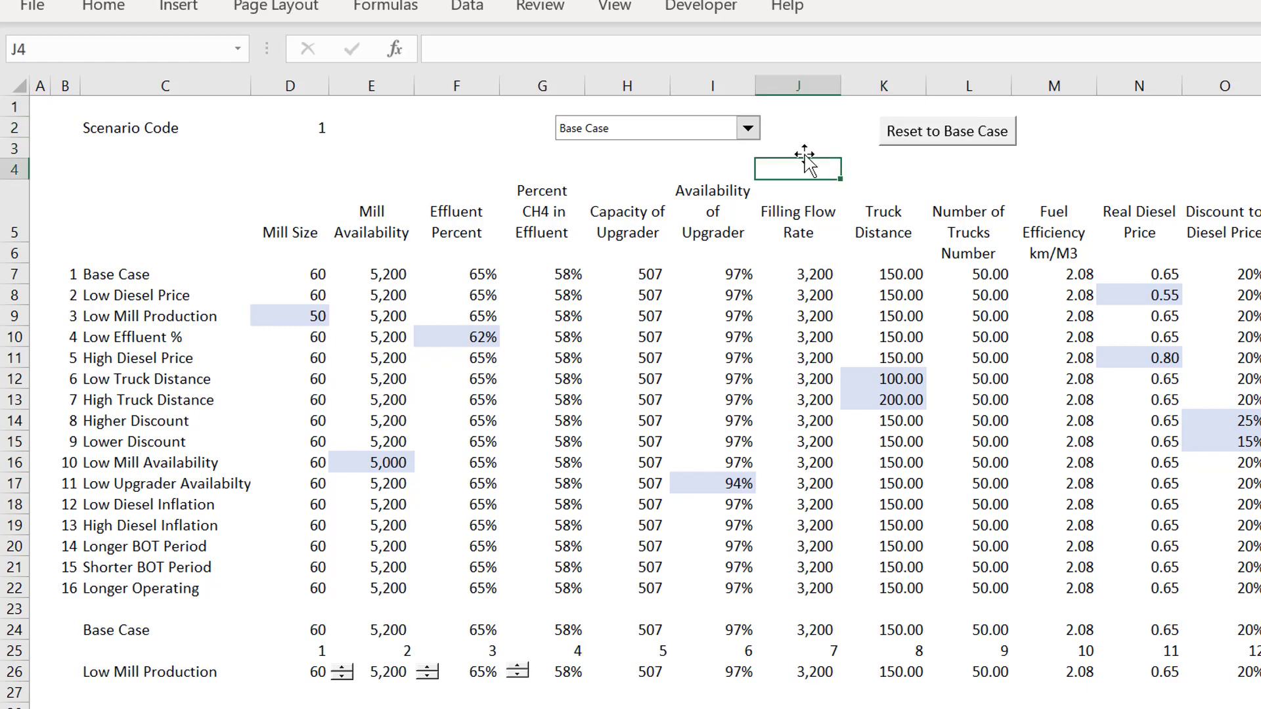
- Test the macro by choosing the Low Effluent % scenario in the control page's drop-down, and debug copy_scenario
click(737, 131)
key(Down)
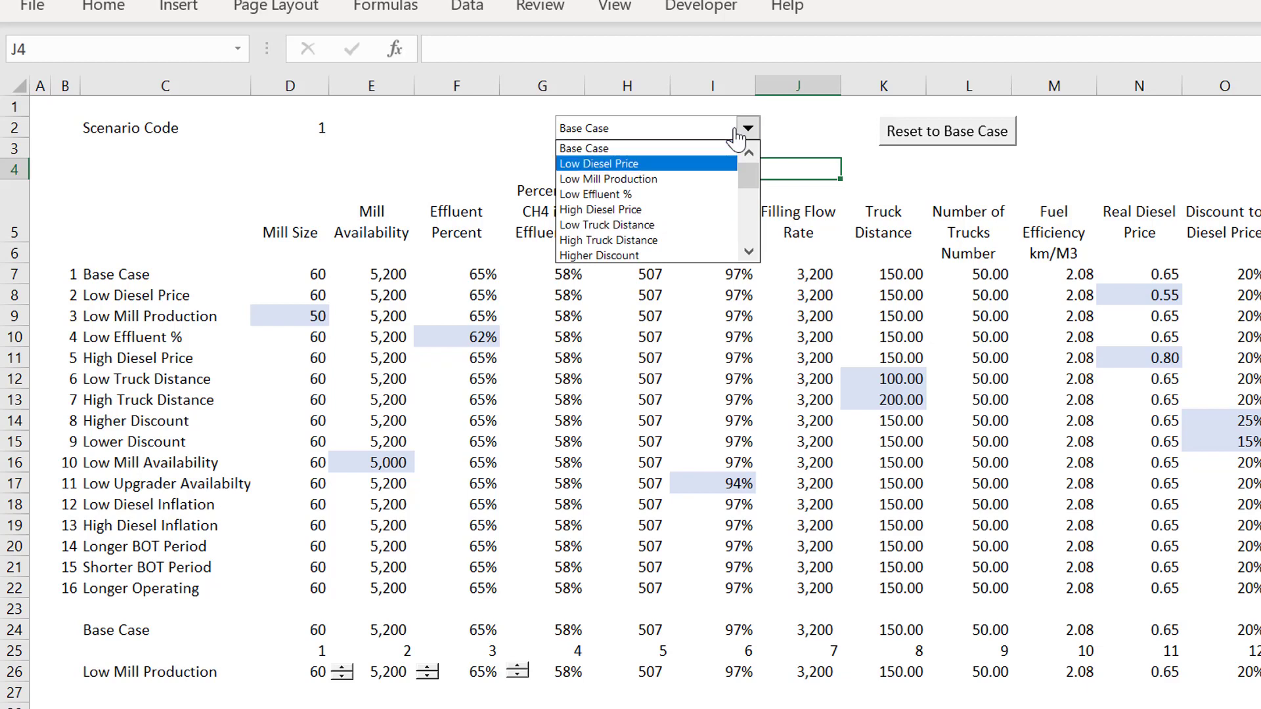
key(Down)
key(Down)
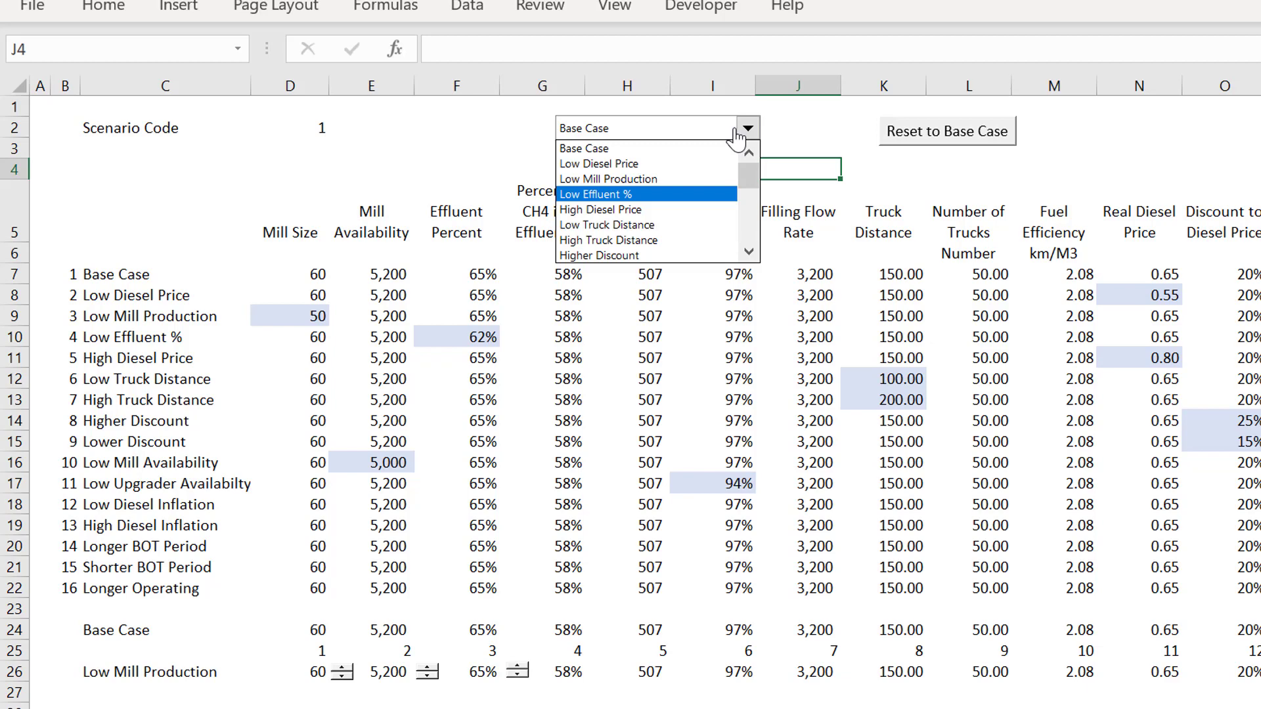
key(Return)
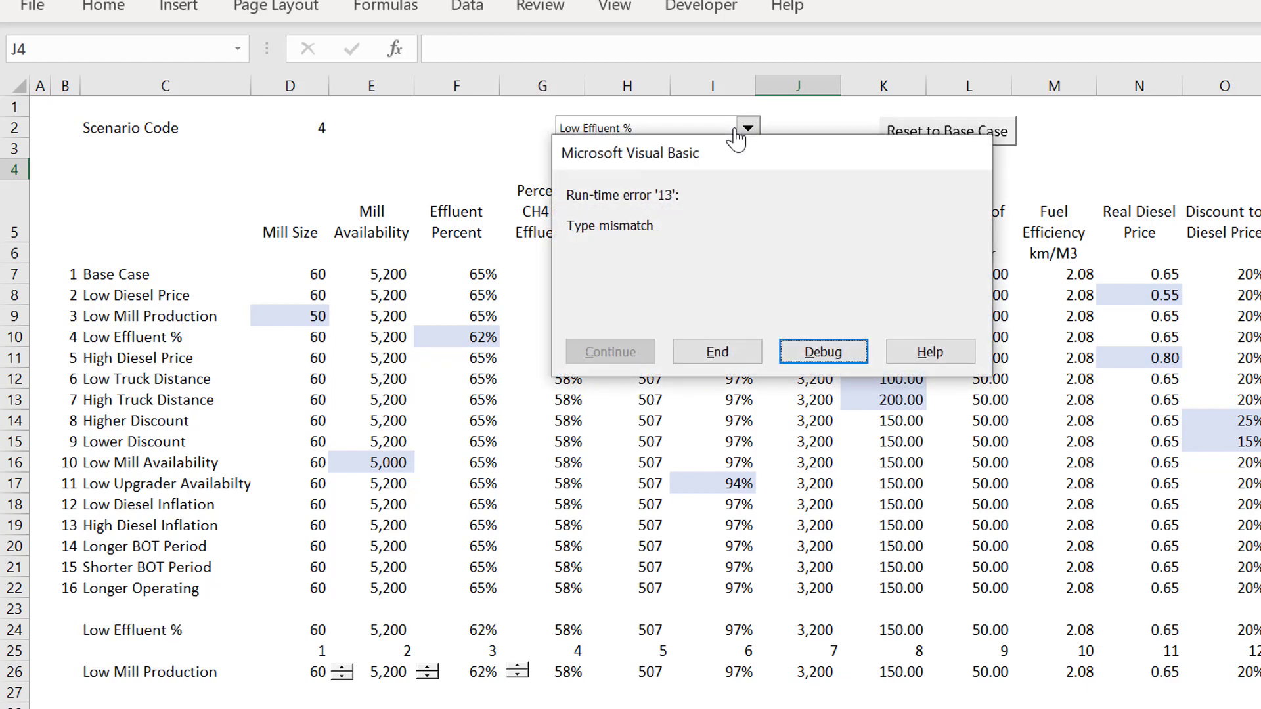
key(Return)
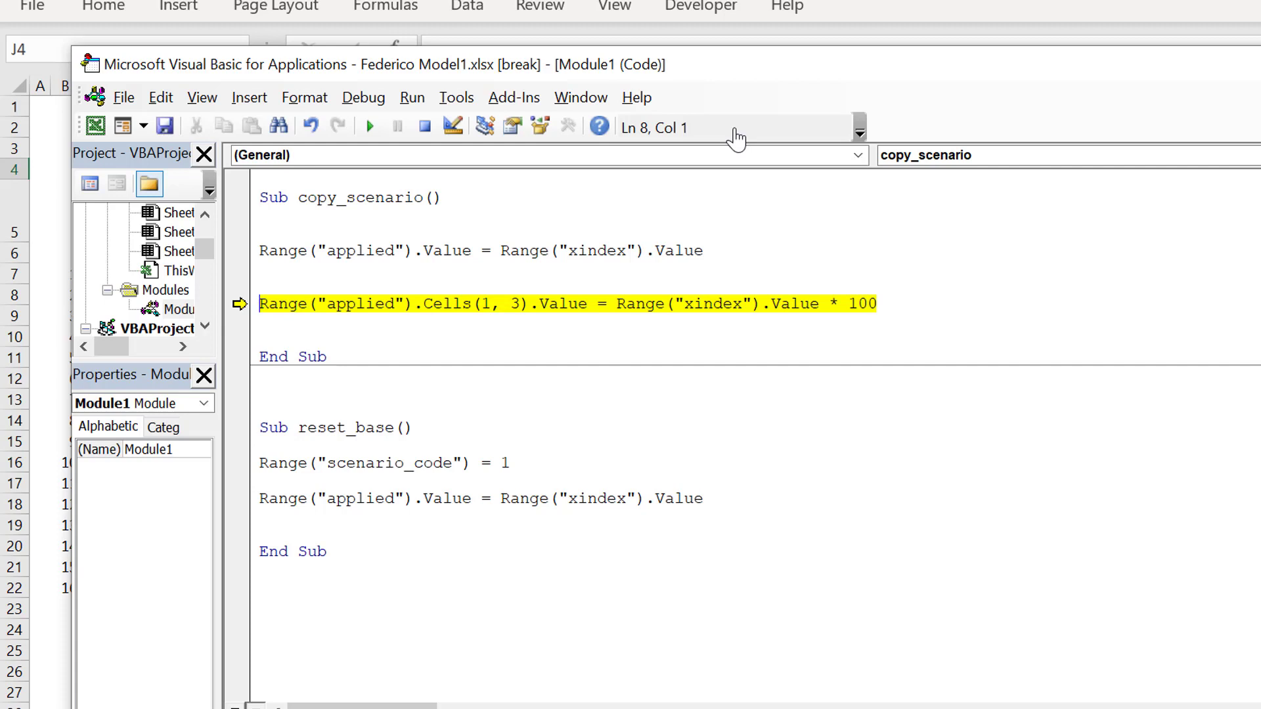
- Replace xindex with applied on the right side of the second copy_scenario assignment
key(Down)
key(Up)
key(Right)
key(Right)
key(Right)
key(Right)
key(Right)
key(Right)
key(Right)
key(Right)
key(Right)
key(Right)
key(Right)
key(Right)
key(Right)
key(Right)
key(Right)
key(Right)
key(Right)
key(Right)
key(Right)
key(Right)
key(Right)
key(Right)
key(Right)
key(Right)
key(Right)
key(Right)
key(Right)
key(Right)
key(Right)
key(Right)
key(Right)
key(Right)
key(Right)
key(Right)
key(Right)
key(Right)
key(Right)
key(Right)
key(Right)
key(Right)
key(Left)
key(Left)
key(Left)
key(Left)
text(applied)
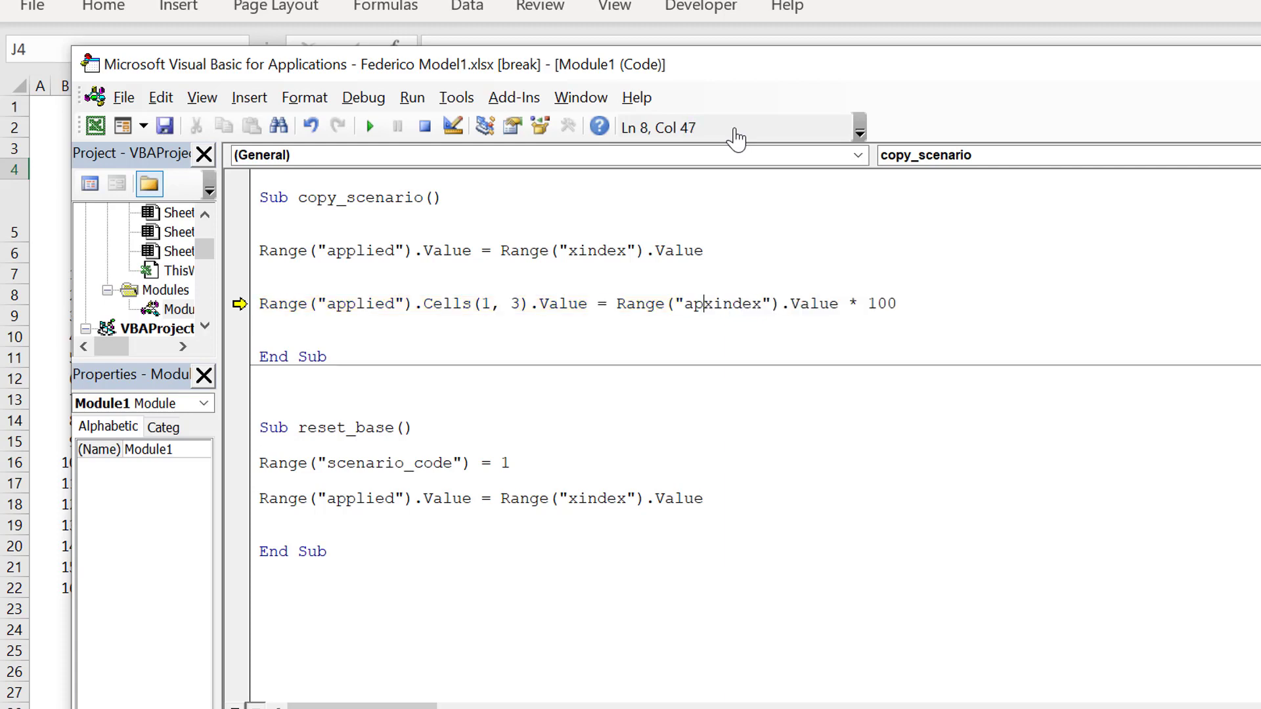
key(Delete)
key(Delete)
key(Delete)
key(Delete)
key(Delete)
key(Delete)
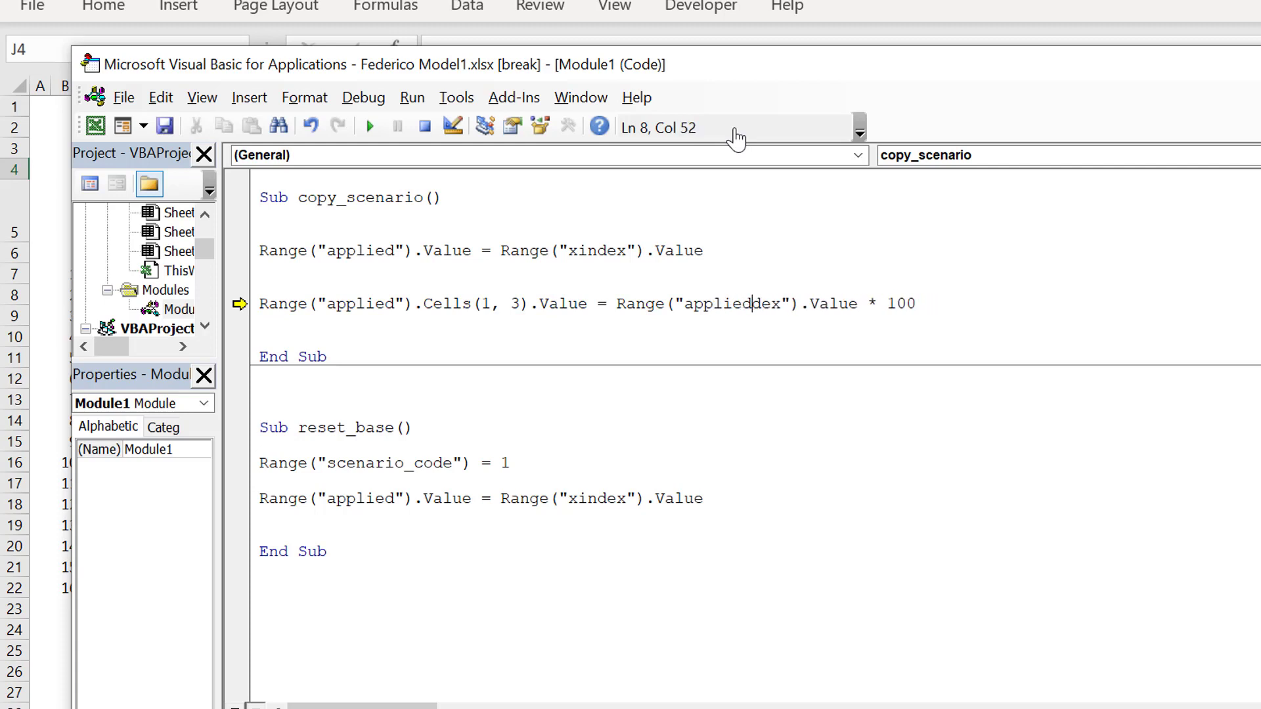
- Insert .Cells(1, 3) before .Value on the right side of that assignment, resume the macro and return to the control page
key(Right)
key(Right)
key(Right)
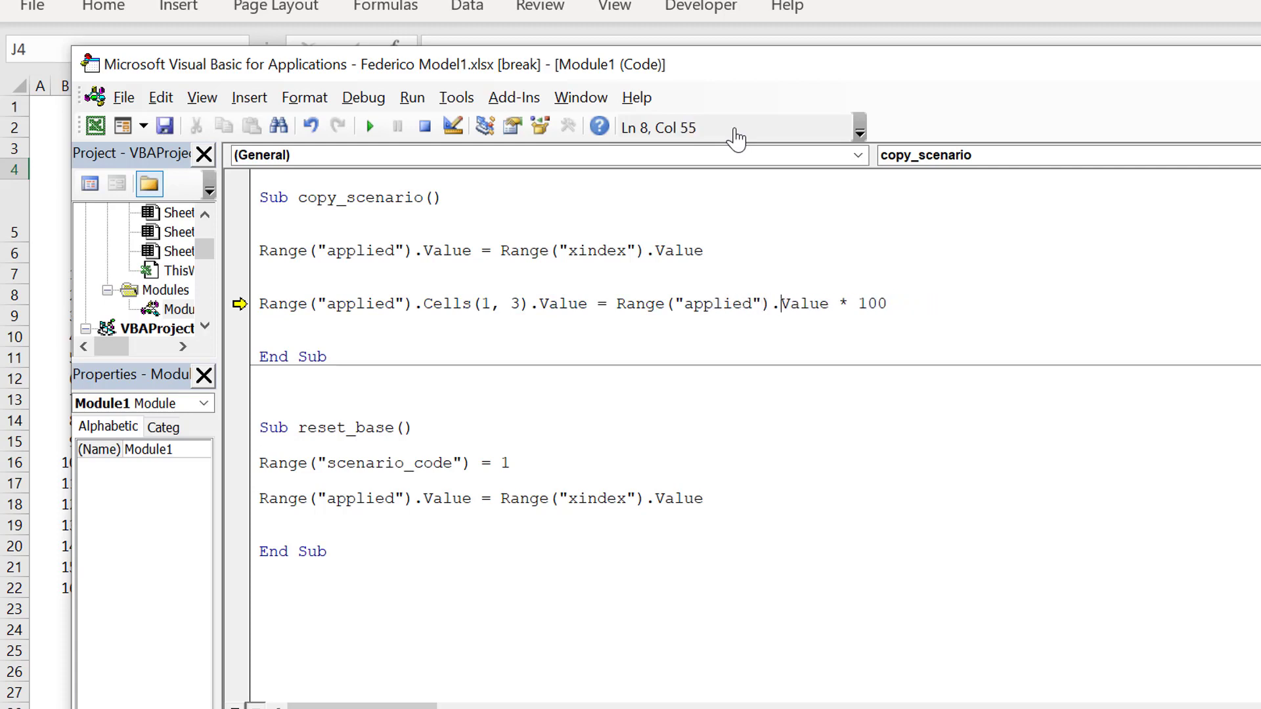
text(cells(1,)
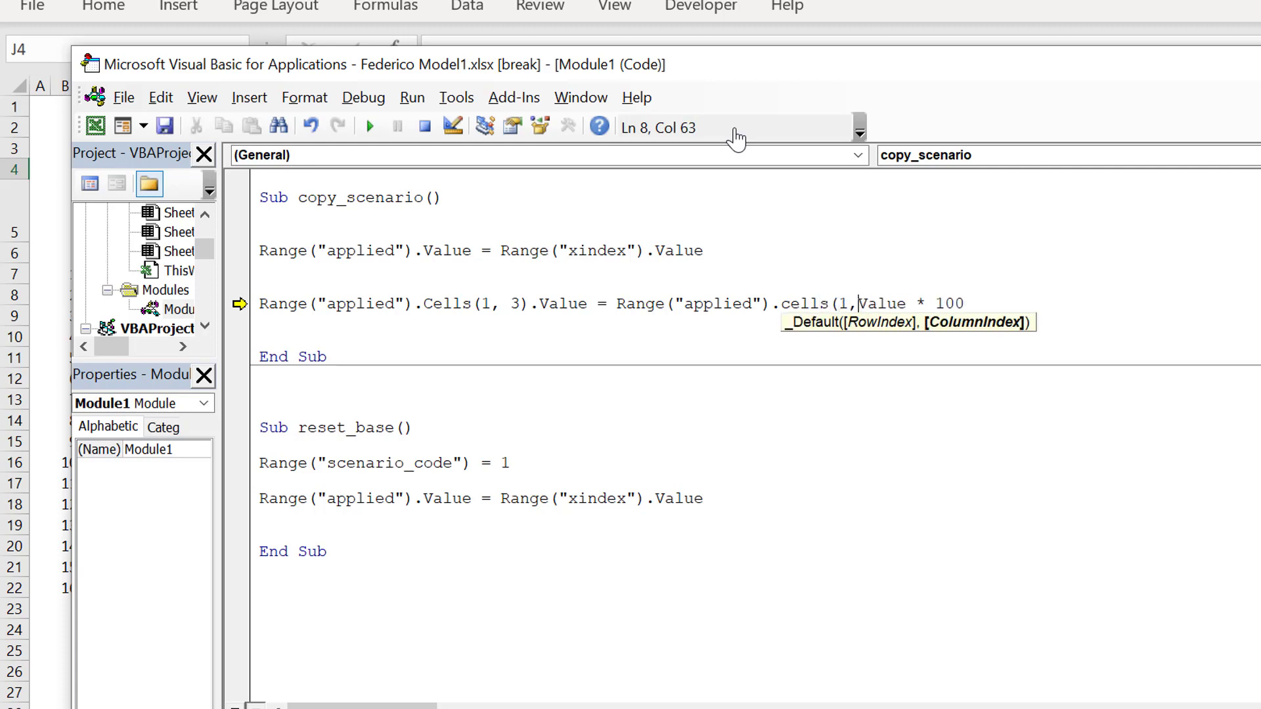
text(3).)
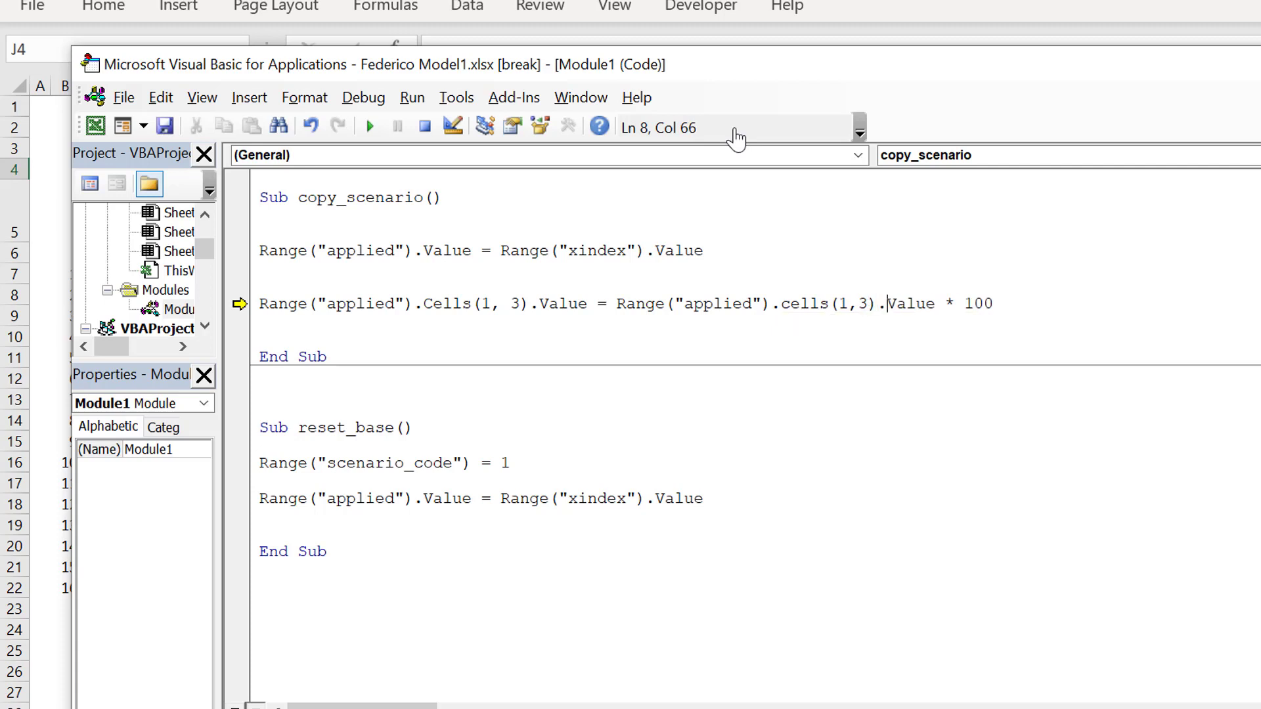
key(Up)
key(Up)
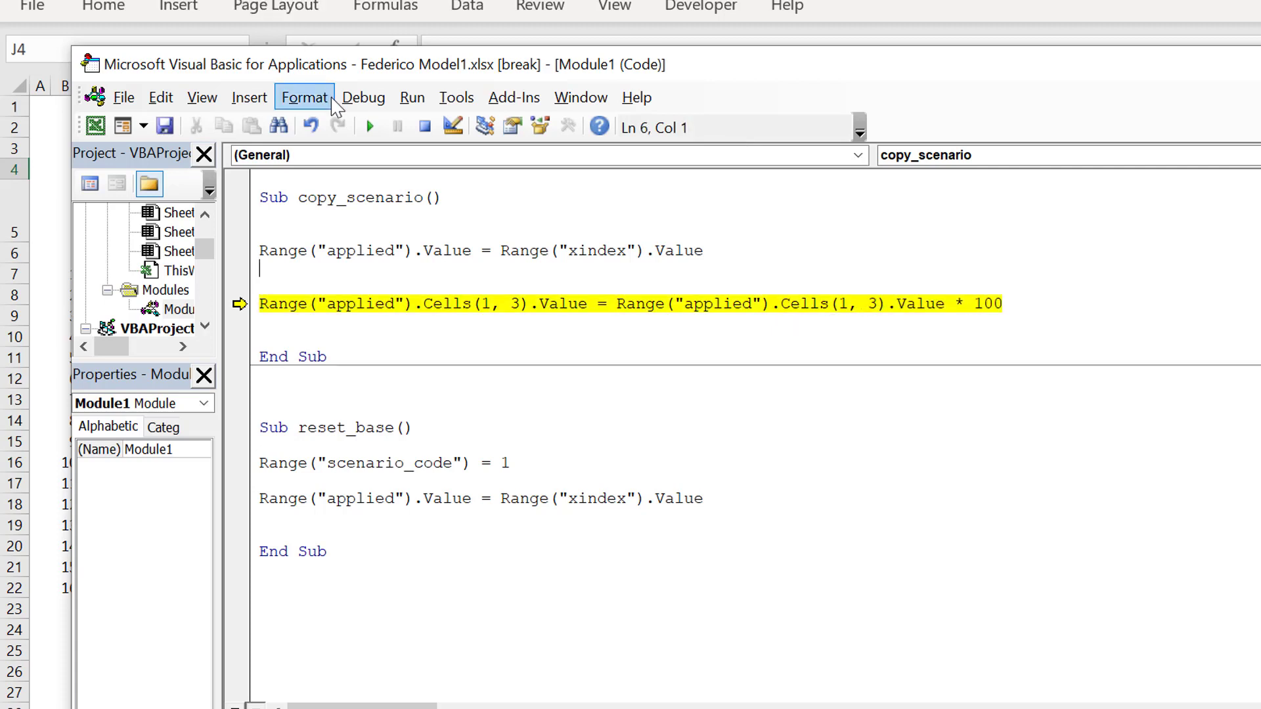
click(369, 126)
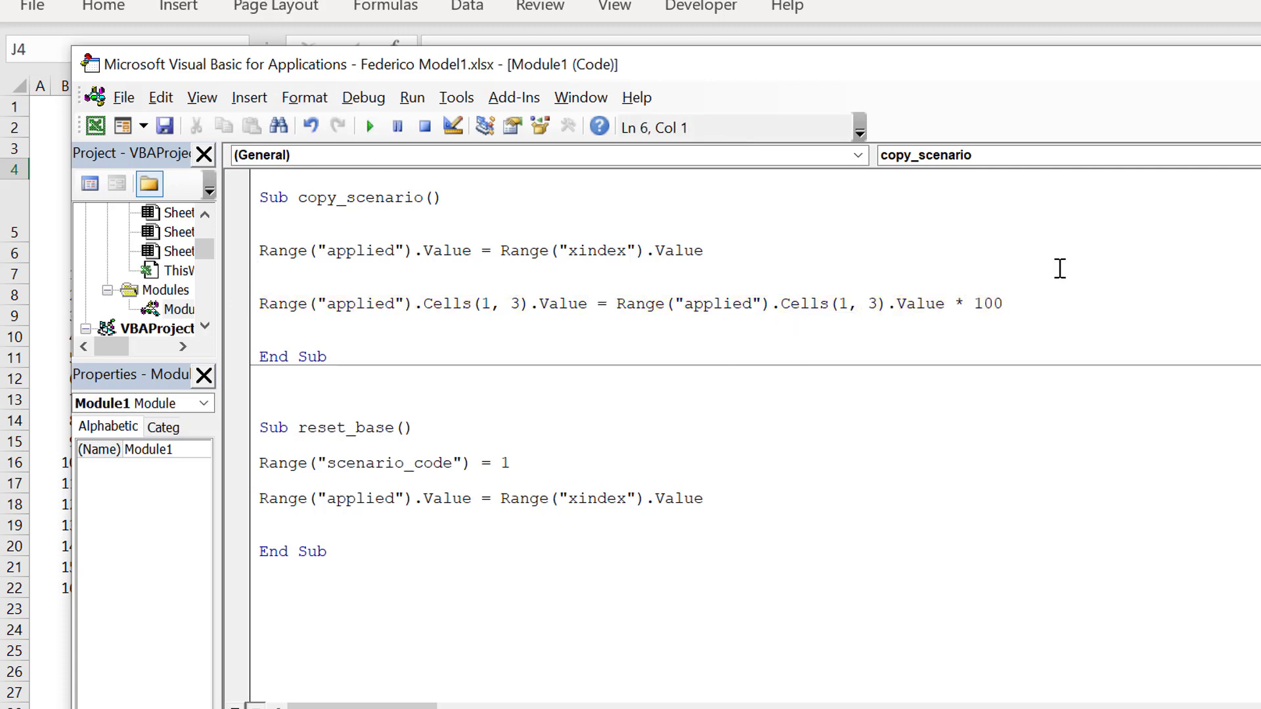
click(1258, 64)
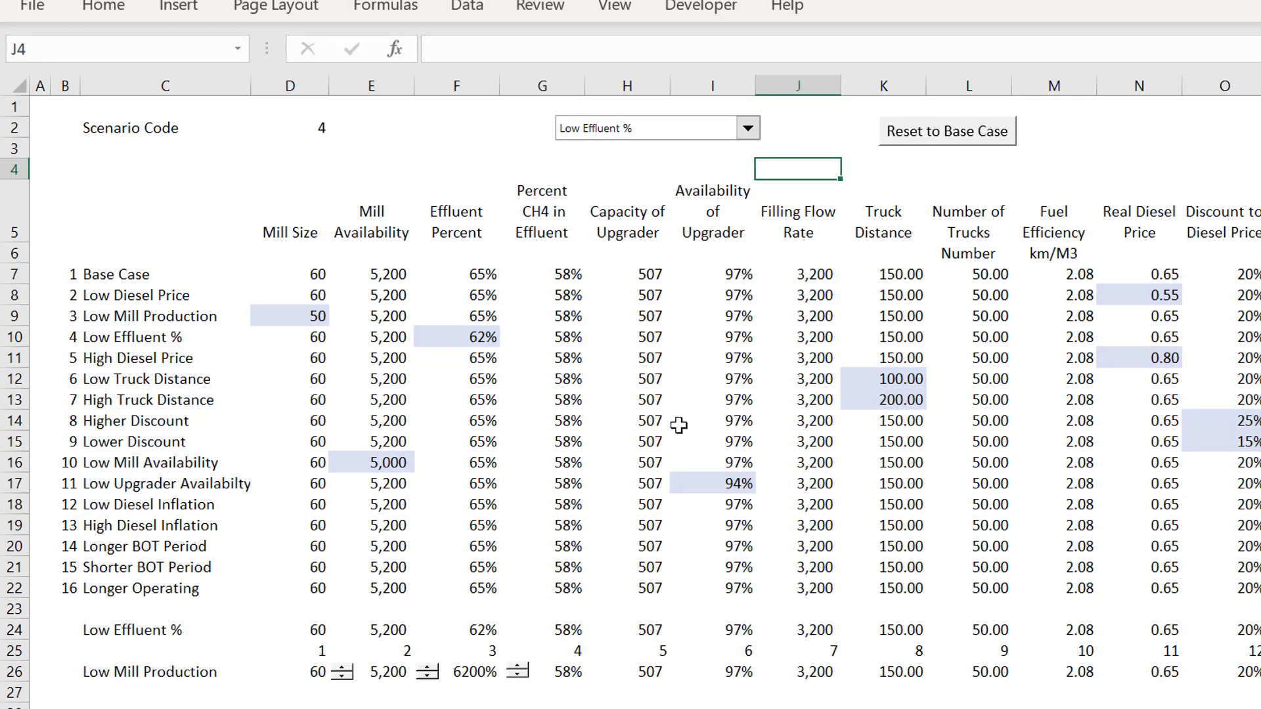
- Test the corrected macro by resetting to the base case and choosing the Low Effluent % scenario
click(614, 471)
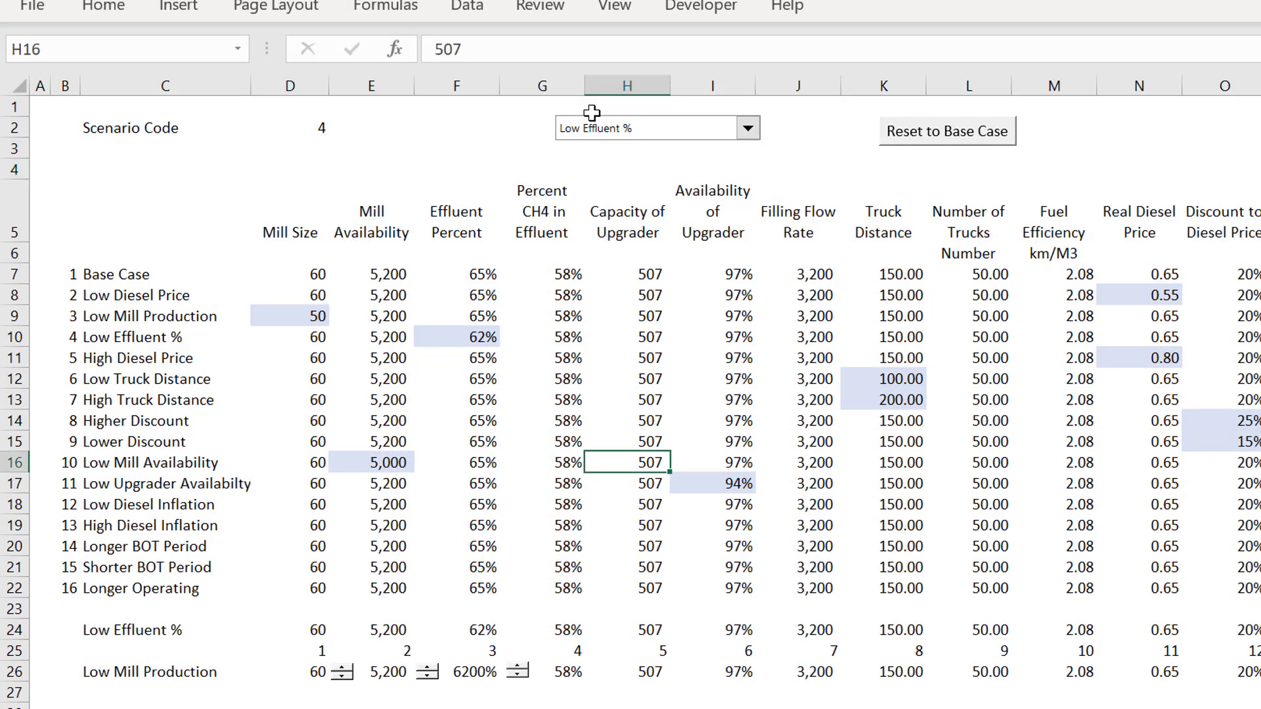
click(593, 136)
click(593, 147)
click(922, 144)
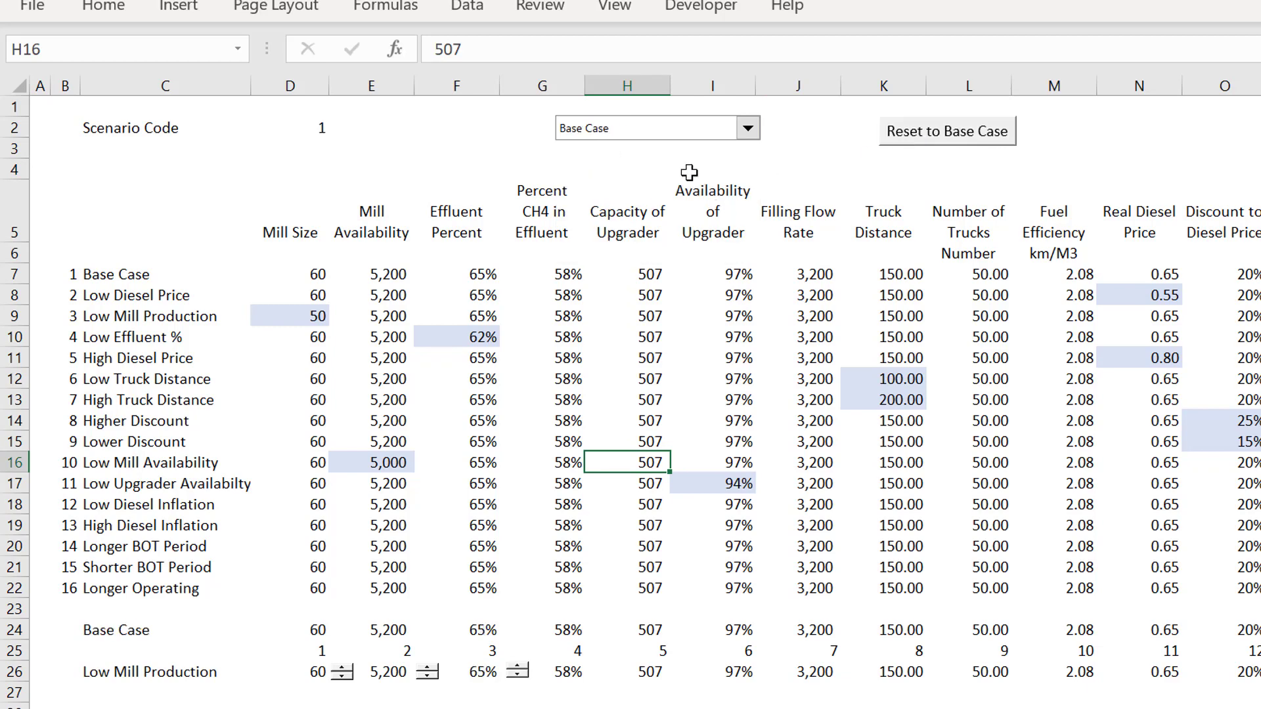
click(614, 132)
key(Down)
key(Down)
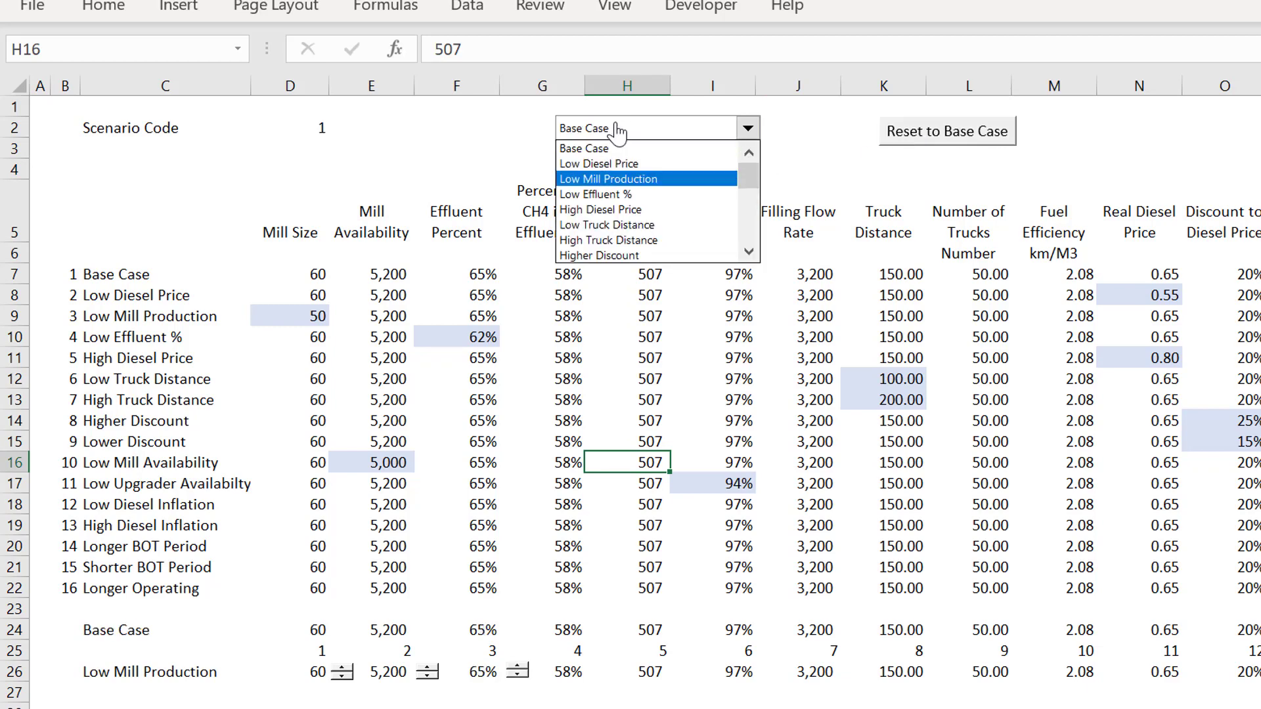
key(Down)
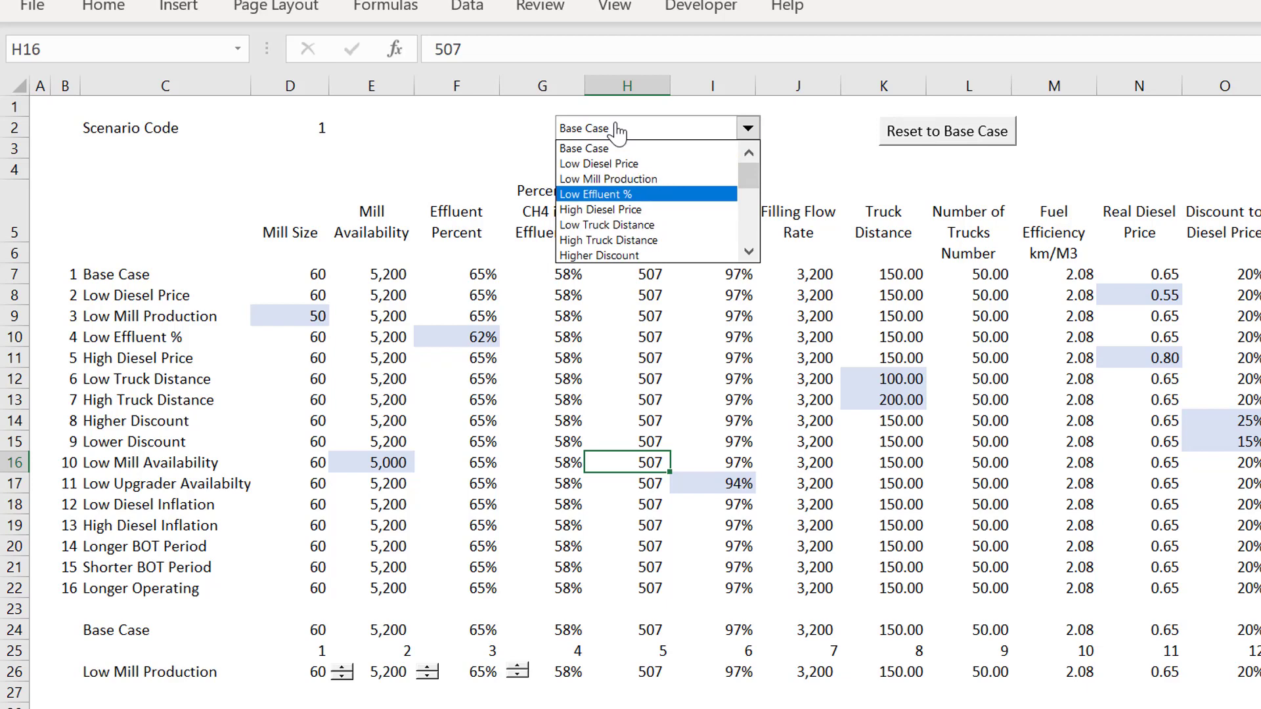
key(Return)
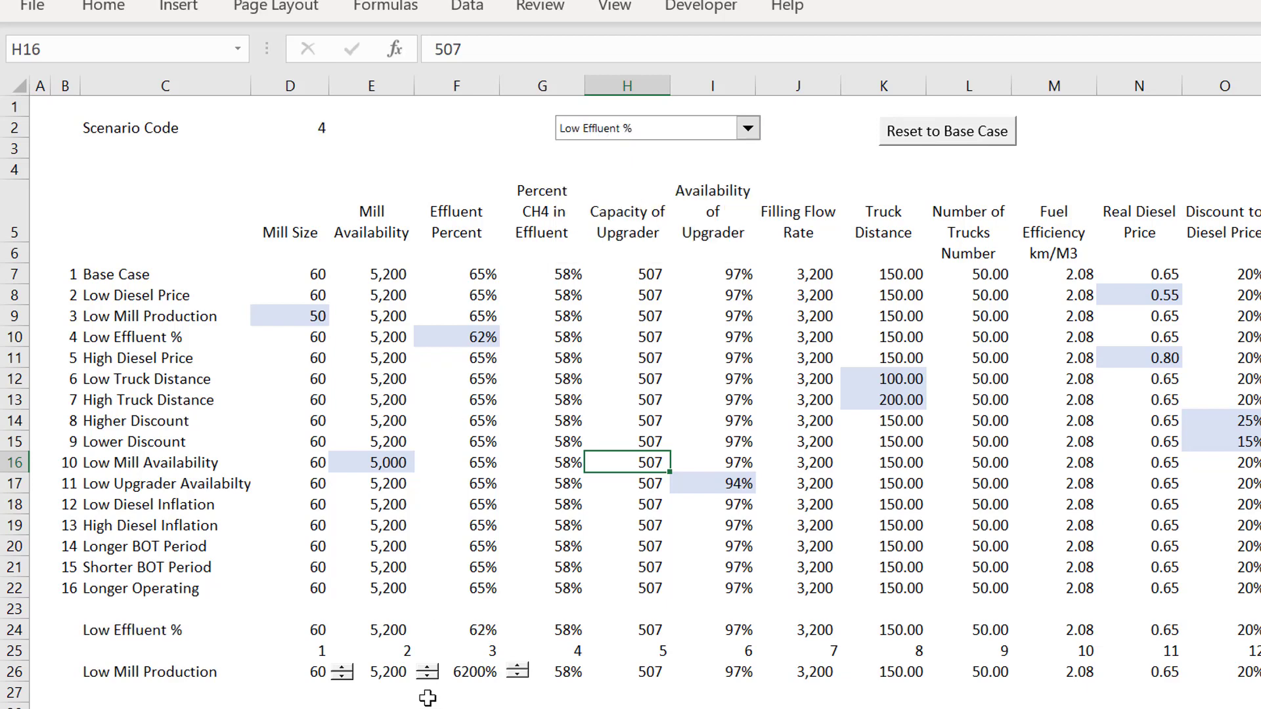
- Check the index formulas in row 24 and format the applied effluent percent in F26 as a General number
click(468, 675)
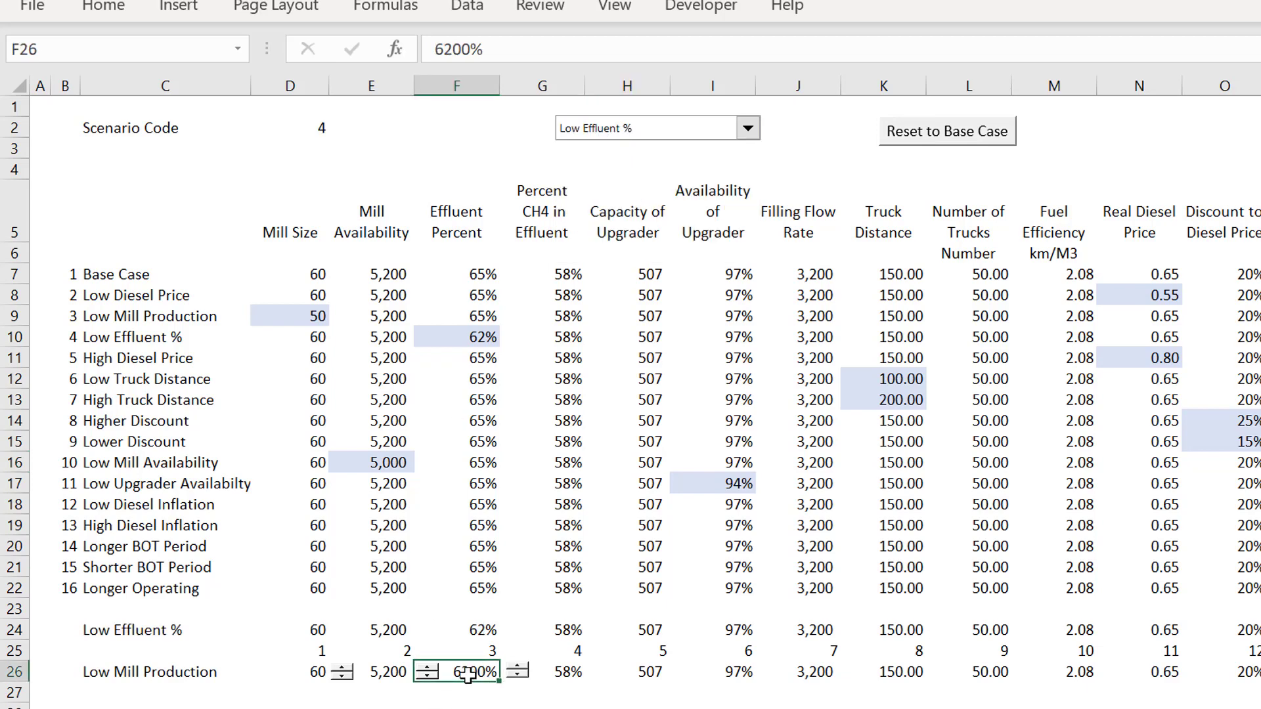
key(Up)
key(Up)
key(Left)
key(Left)
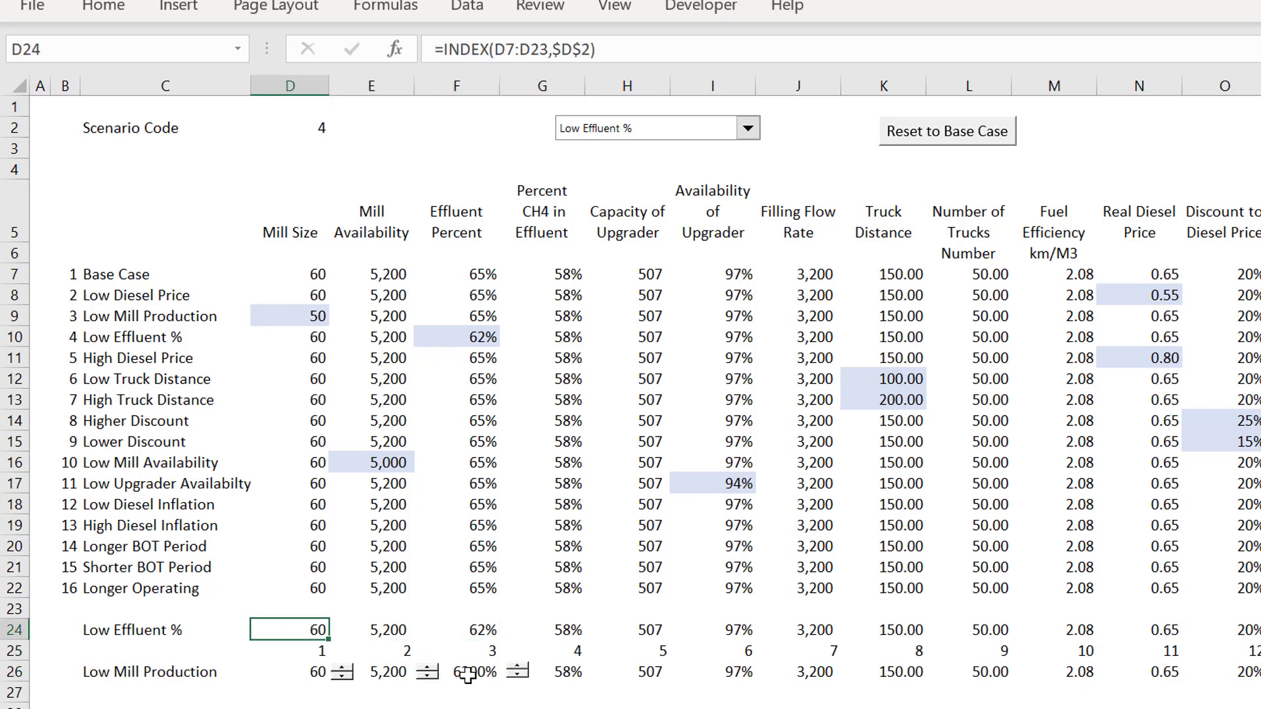
key(Right)
key(Right)
key(Down)
key(Down)
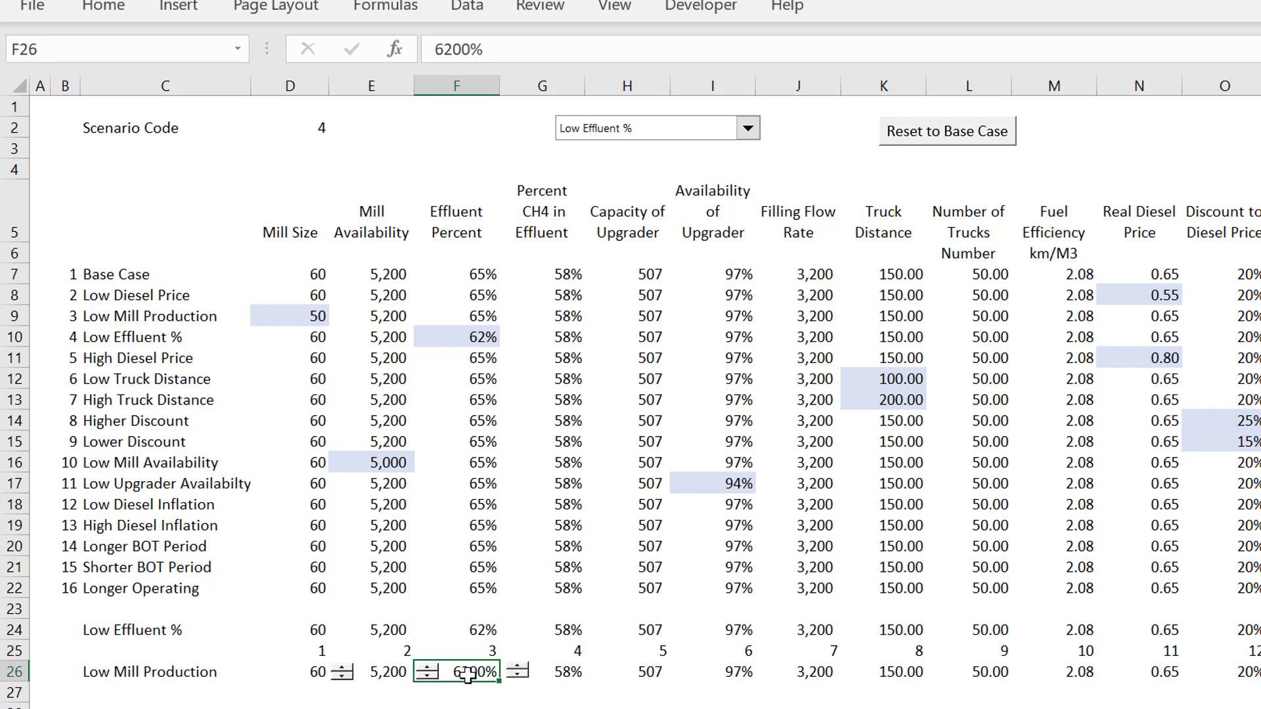
key(ctrl+shift+1)
key(ctrl+shift+asciitilde)
key(Down)
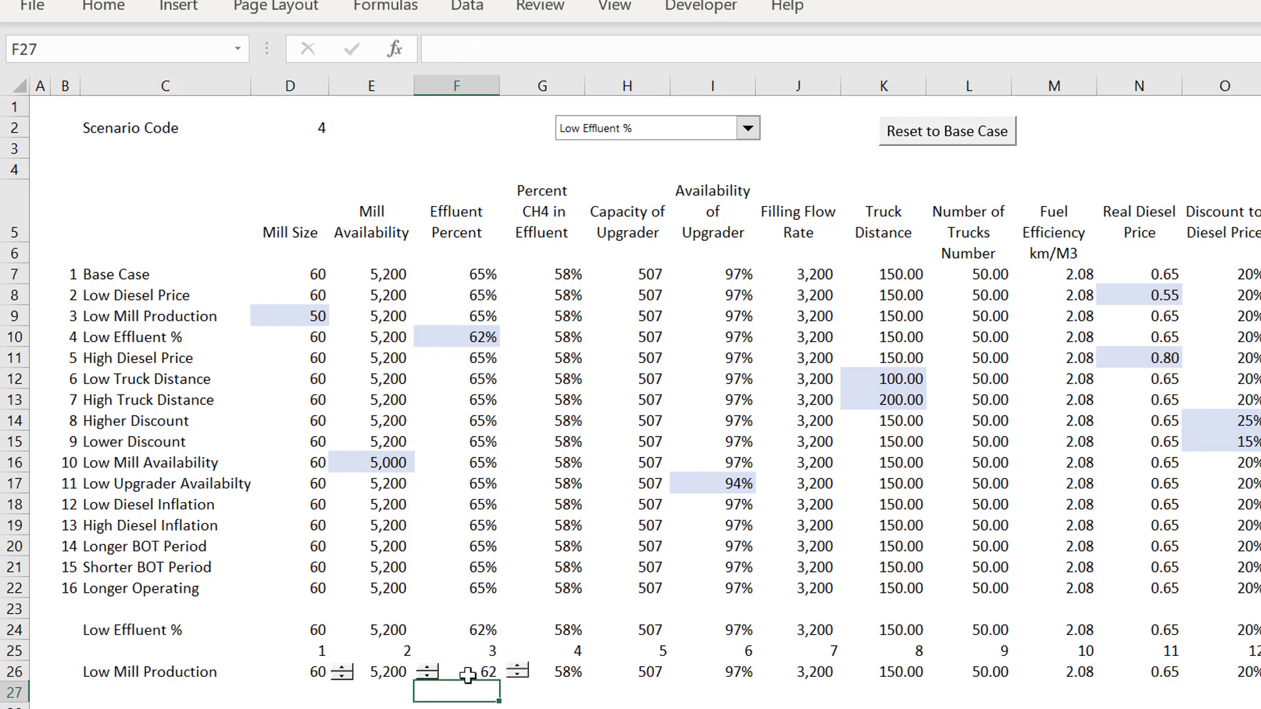
key(Up)
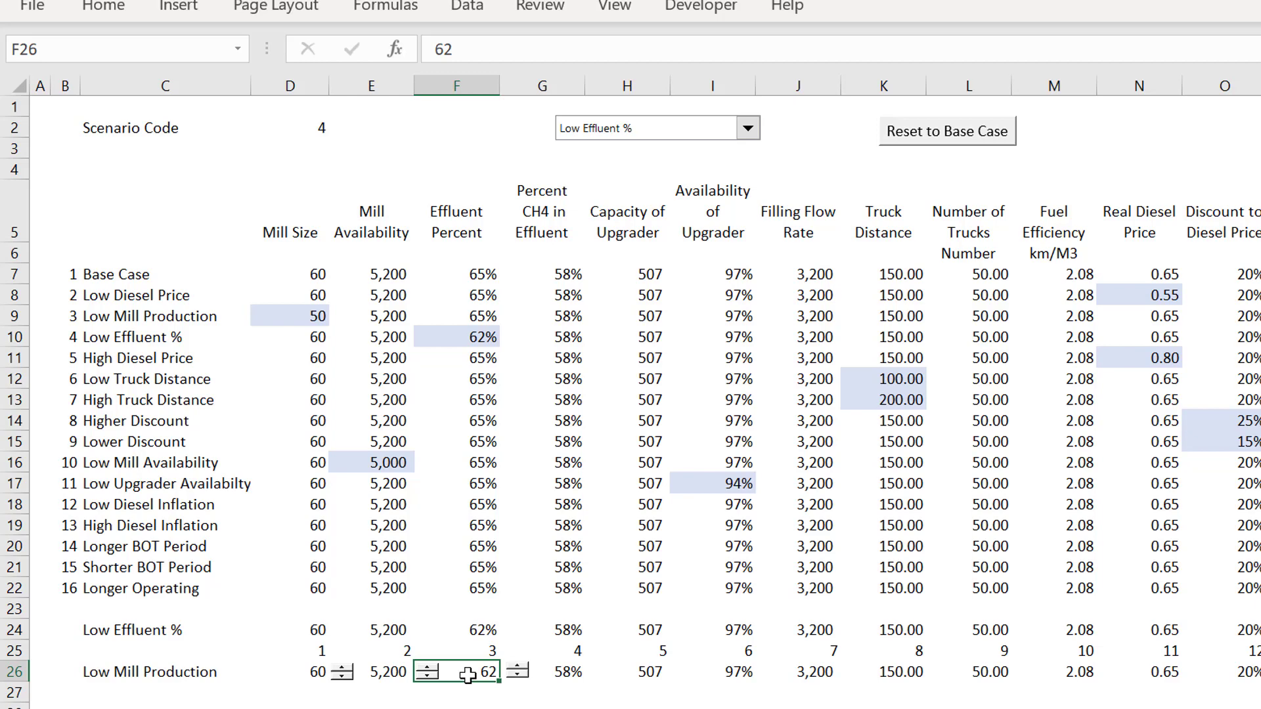
- Link the spinner beside the applied effluent percent to cell $F$26 of the Control Page
right_click(518, 672)
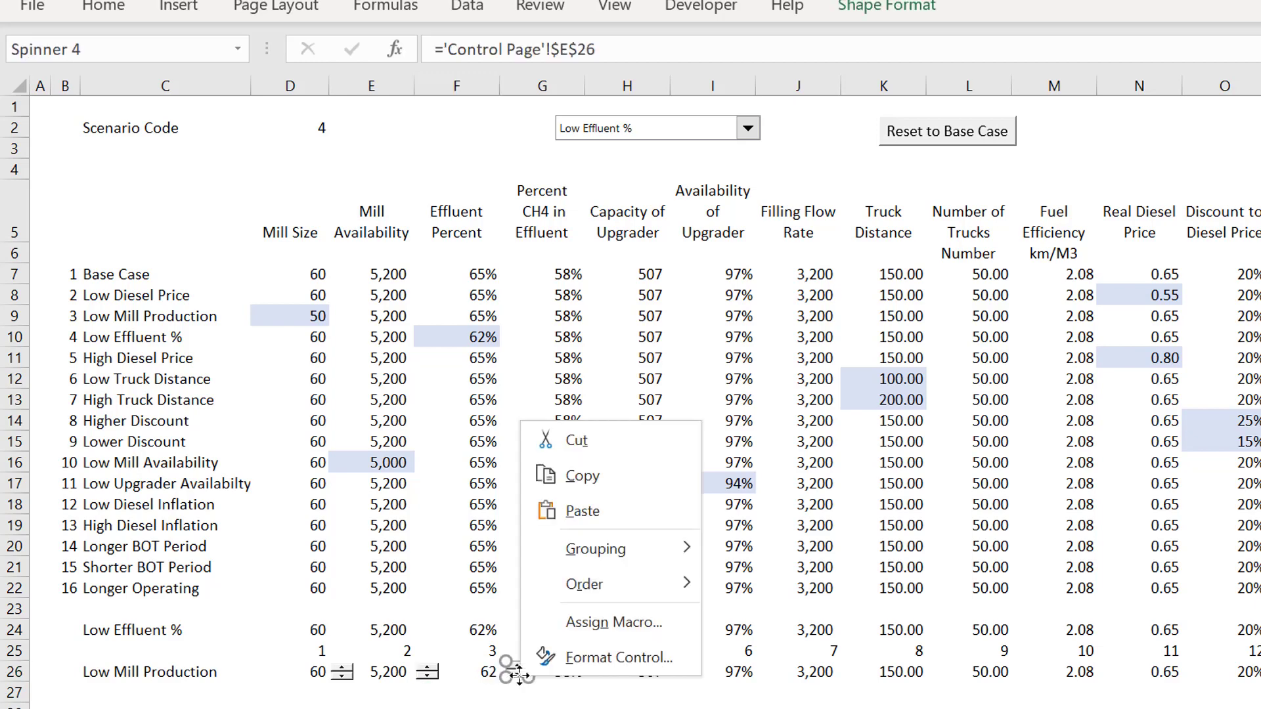
click(588, 660)
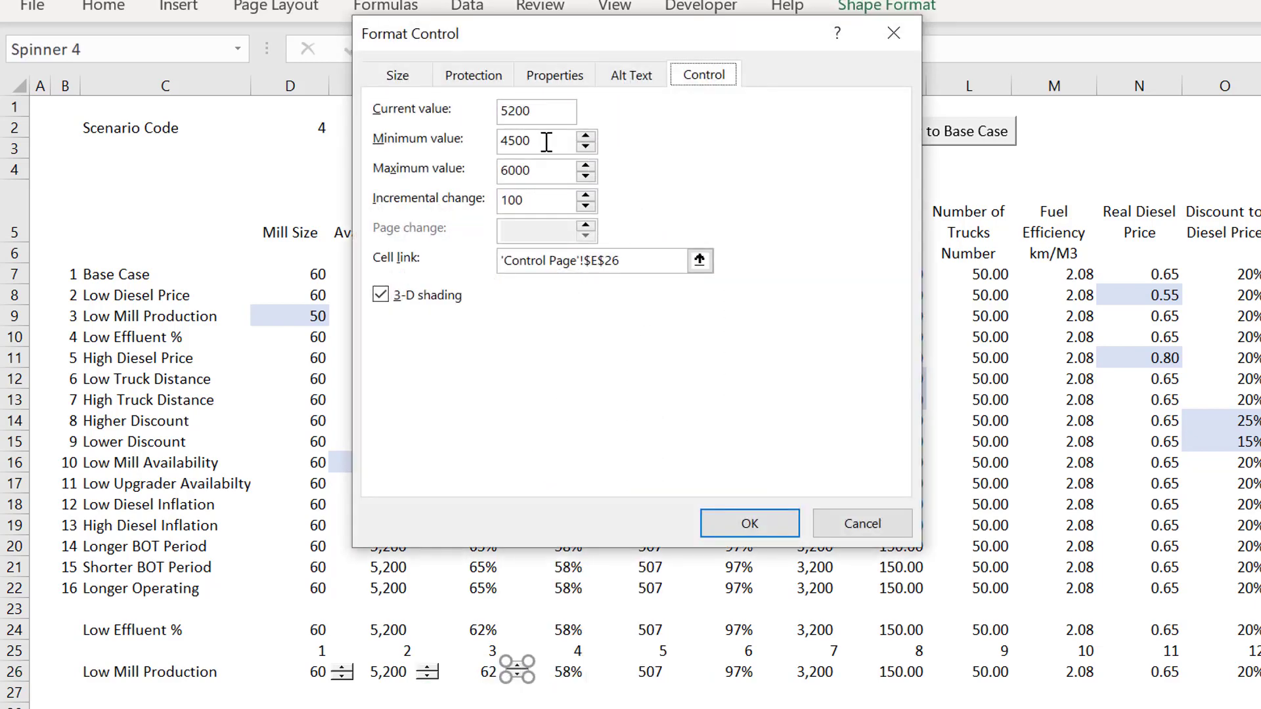
key(Return)
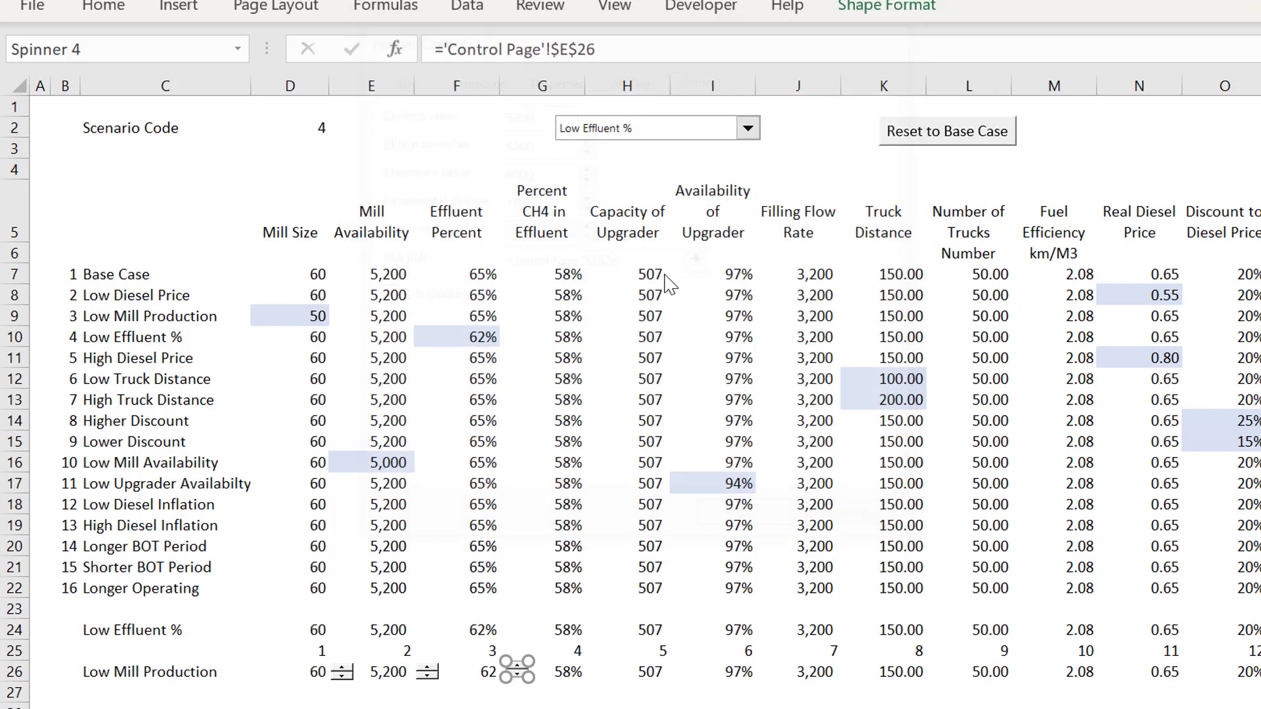
click(561, 50)
key(Delete)
text(f)
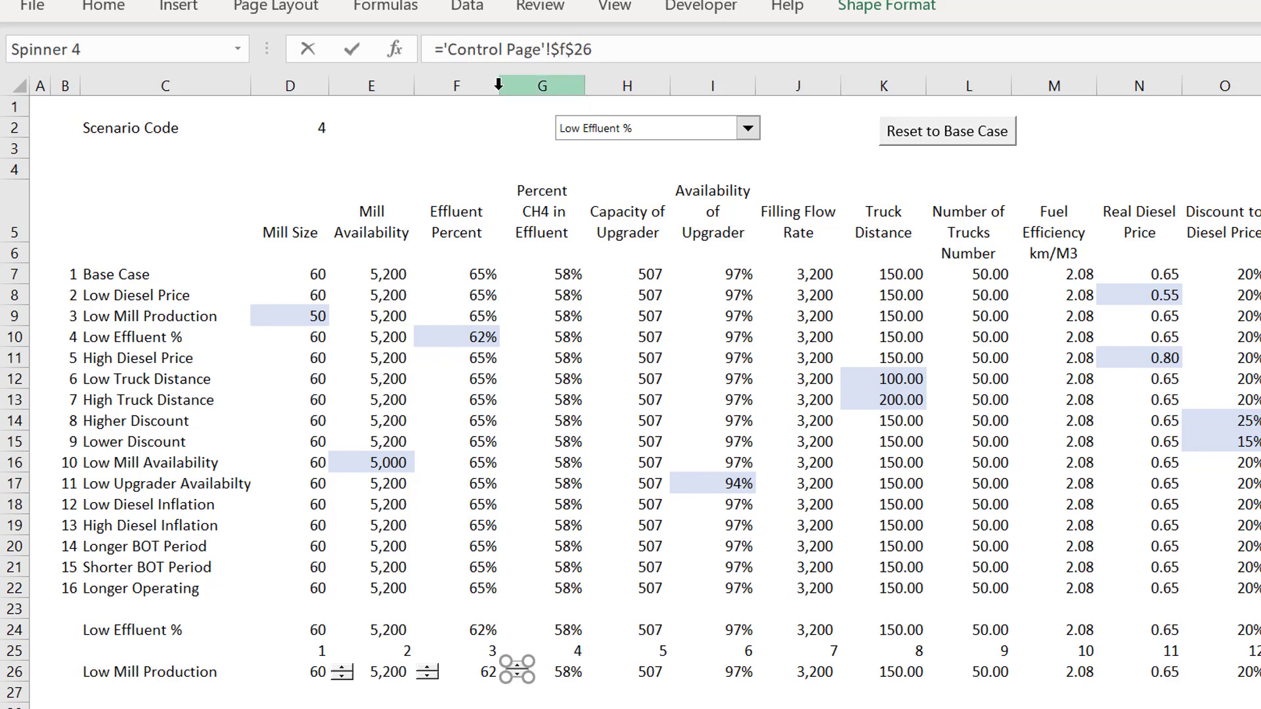
click(492, 131)
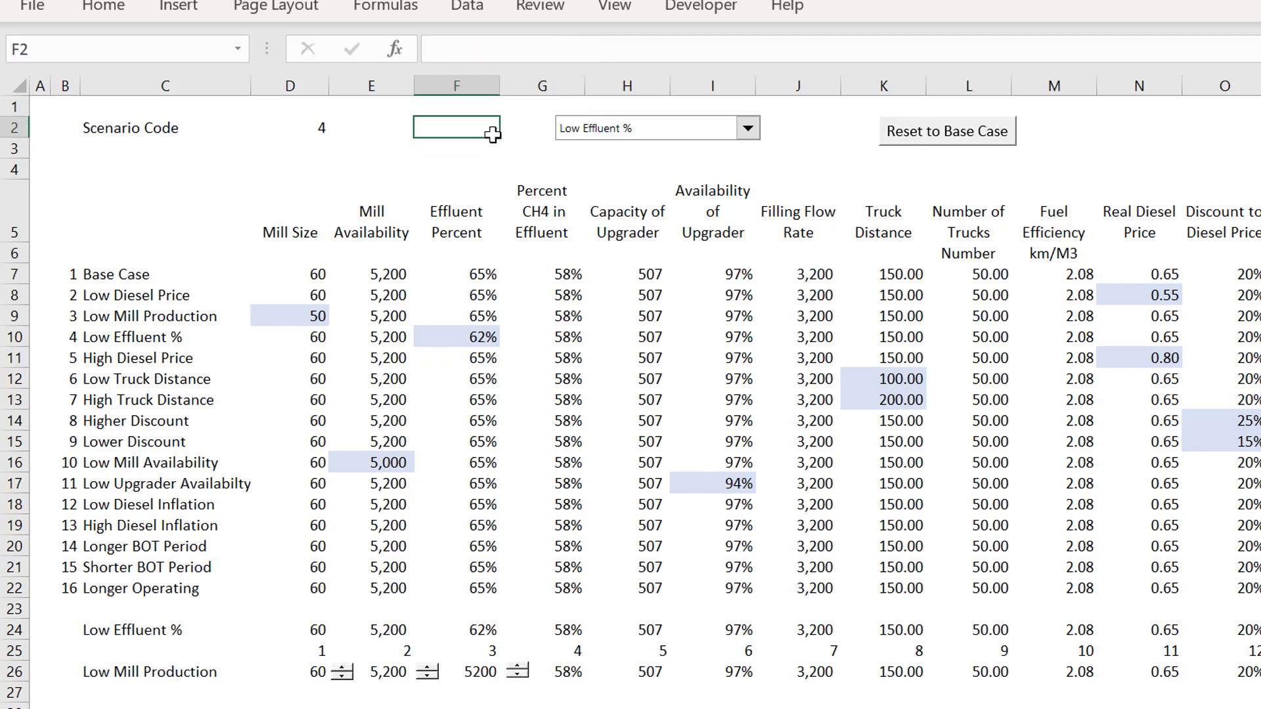
- Set the effluent percent spinner's minimum value to 62 and its maximum value to 68
ctrl+click(517, 672)
right_click(517, 672)
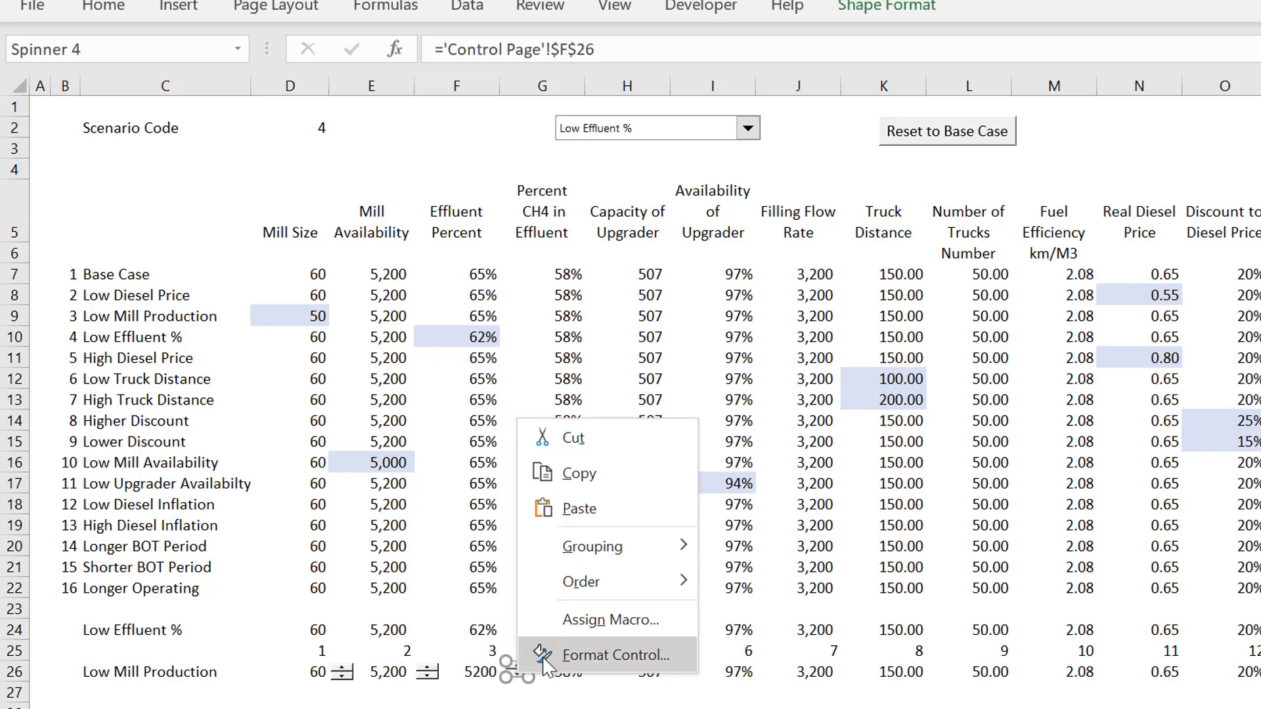
click(551, 667)
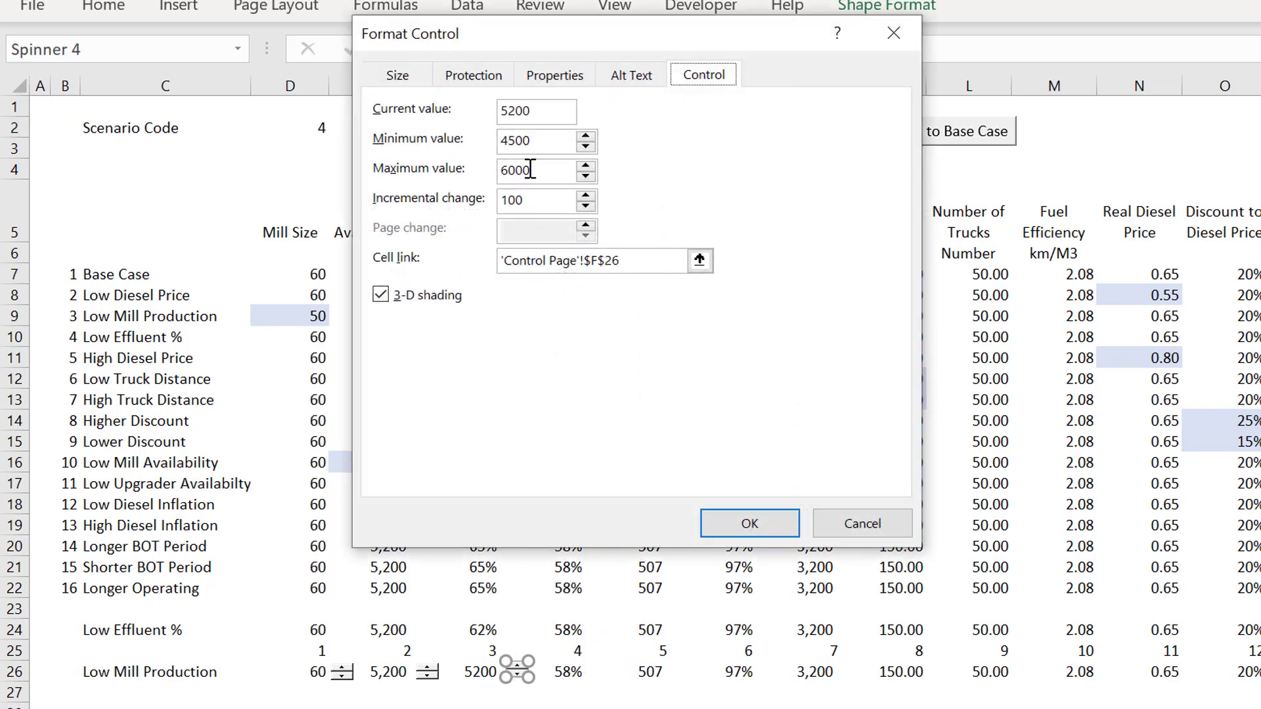
click(555, 138)
key(BackSpace)
key(BackSpace)
key(BackSpace)
key(BackSpace)
text(62)
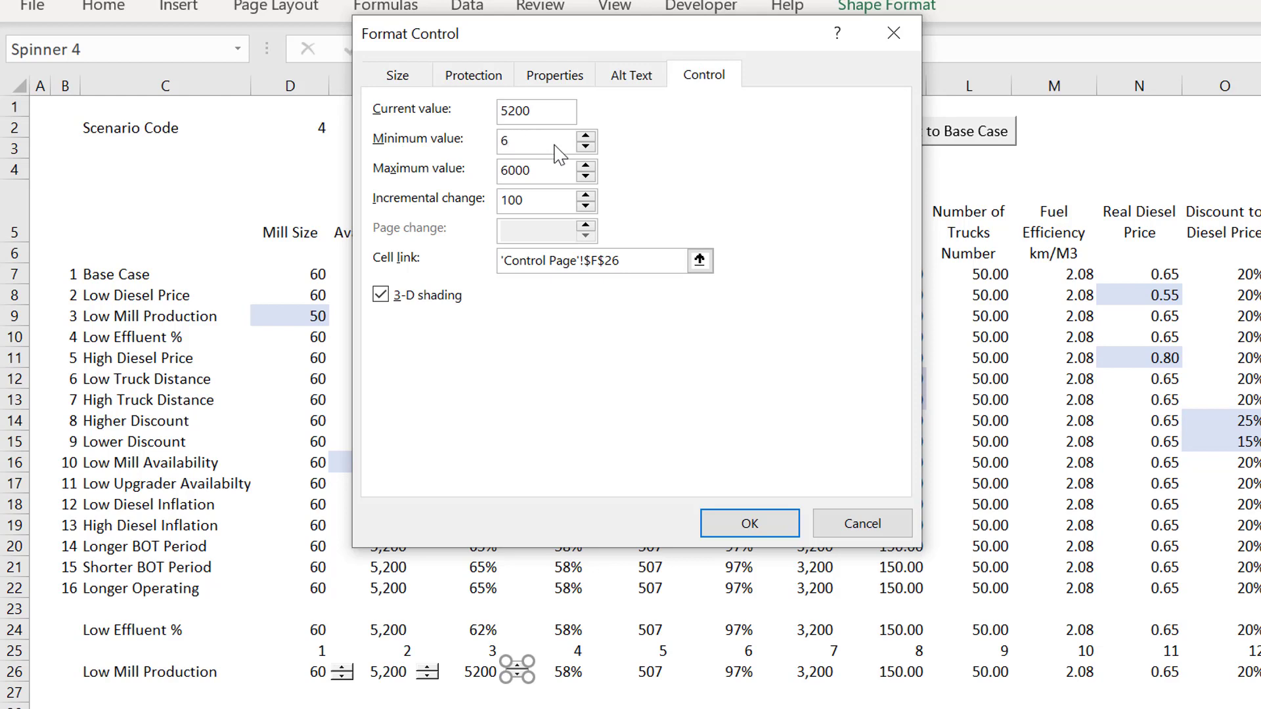
click(547, 177)
key(BackSpace)
key(BackSpace)
key(BackSpace)
key(BackSpace)
text(68)
click(749, 524)
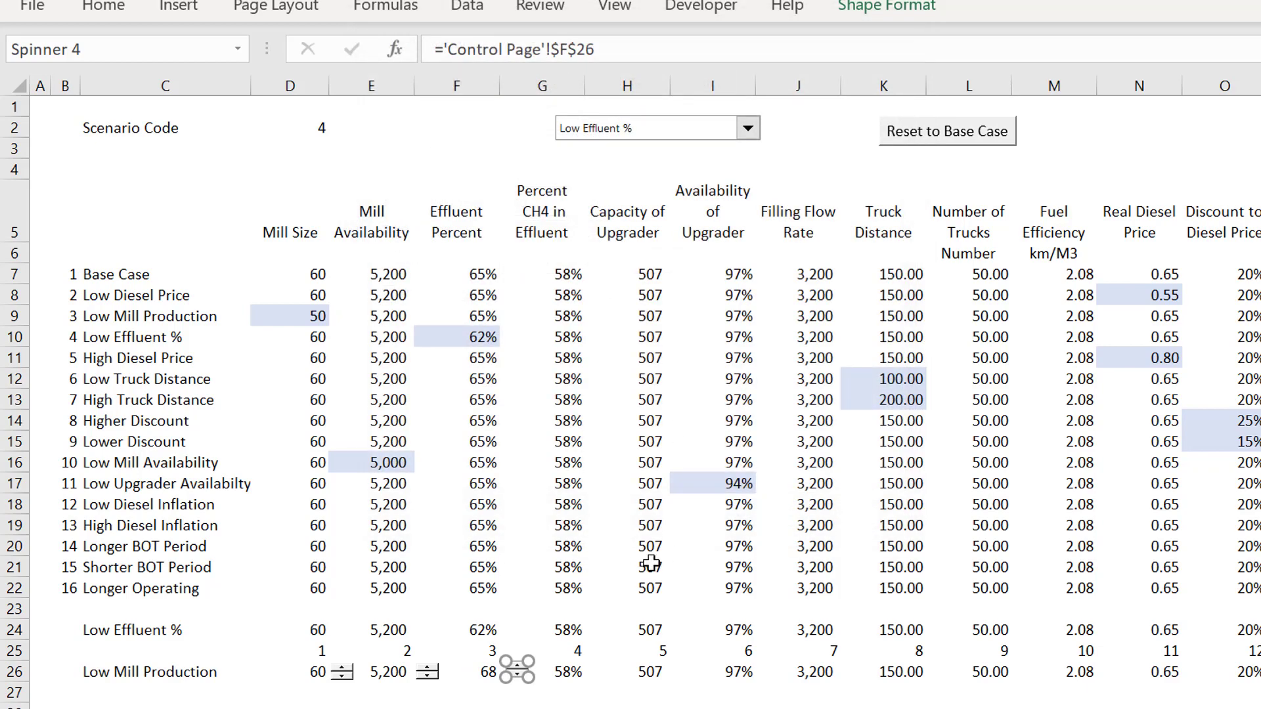
- Test the effluent percent spinner by stepping its value down once
click(552, 586)
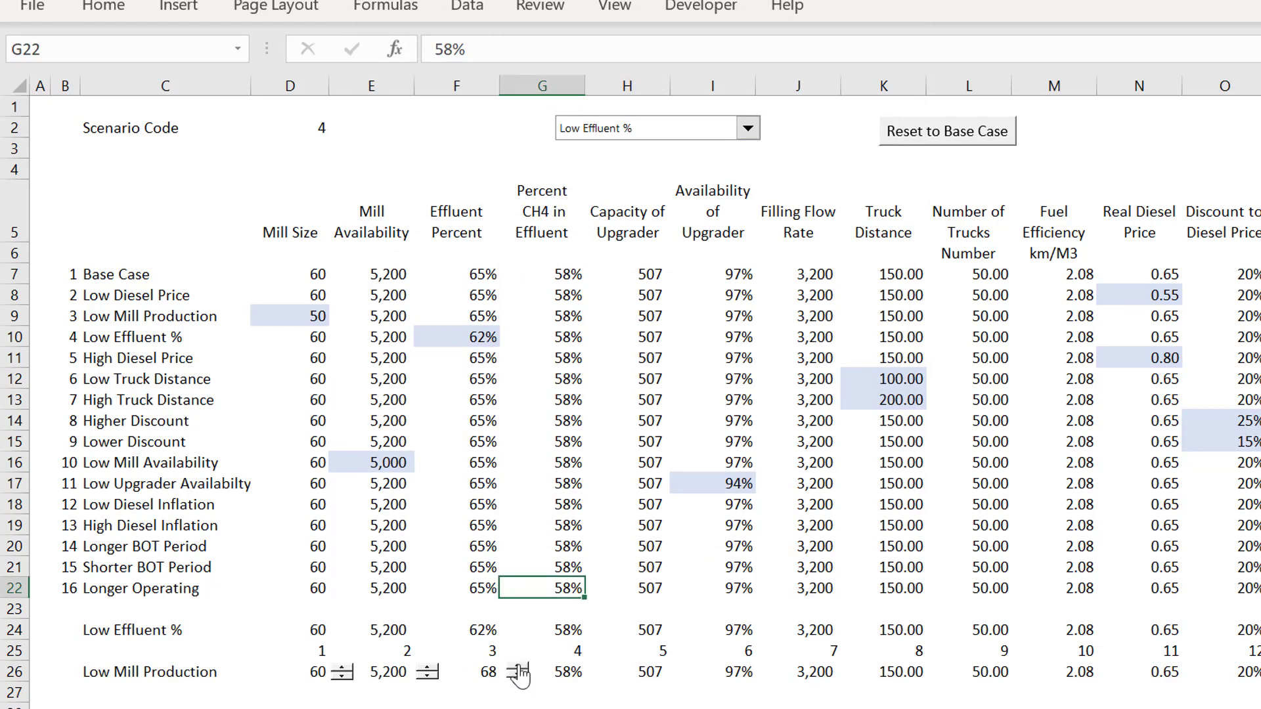
key(Down)
key(Down)
key(Down)
key(shift+Down)
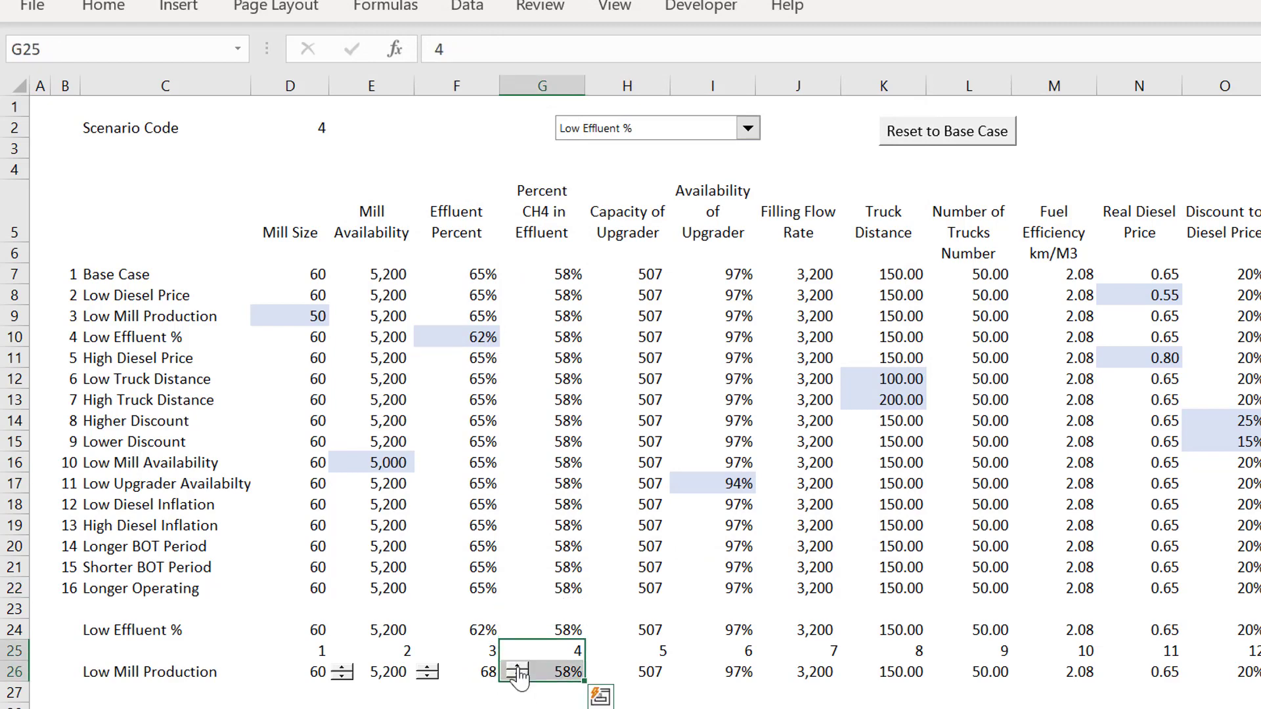
click(519, 678)
- Set the effluent percent spinner's incremental change to 1
right_click(519, 680)
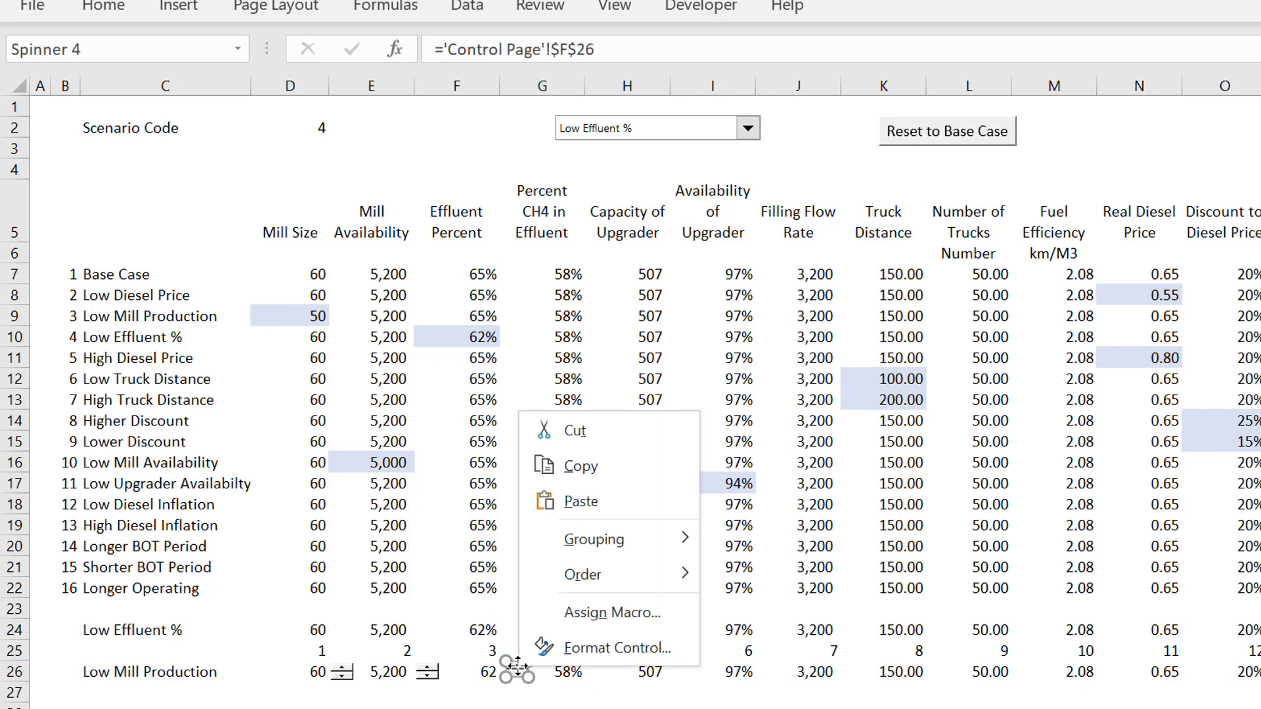
click(582, 649)
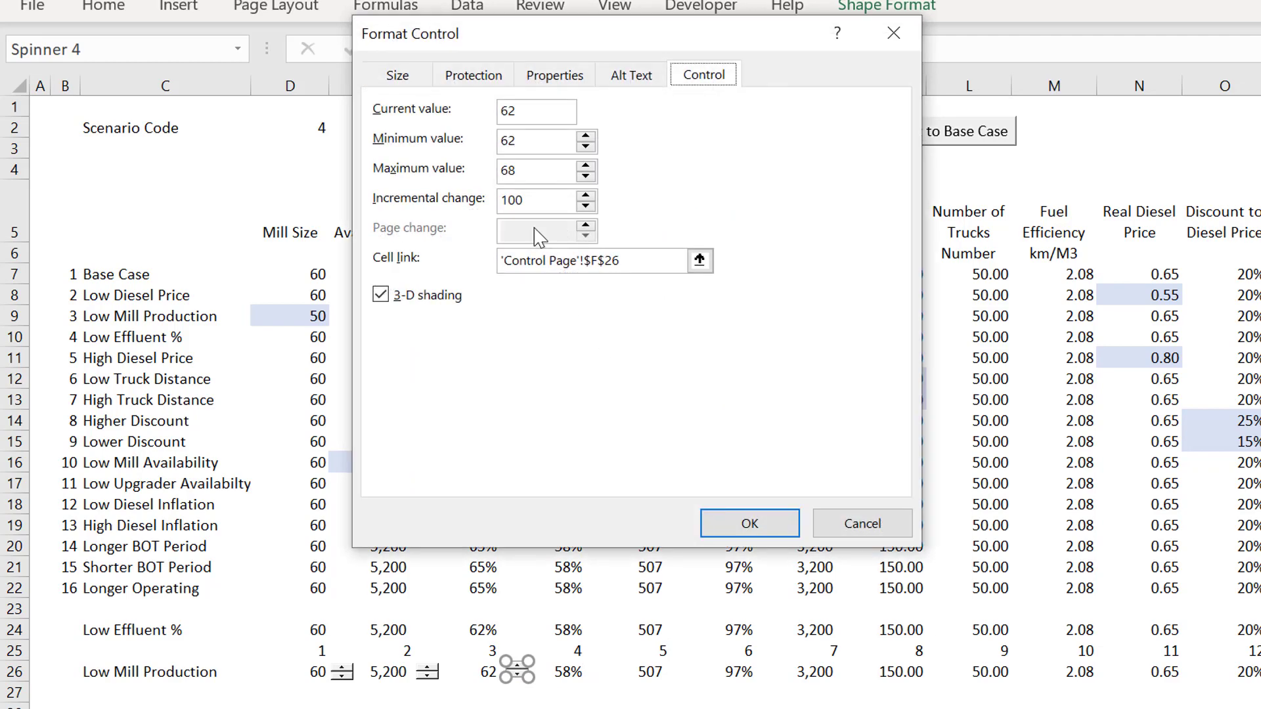
click(534, 205)
key(BackSpace)
key(BackSpace)
click(749, 523)
- Test the effluent percent spinner by stepping its value up three times
click(527, 611)
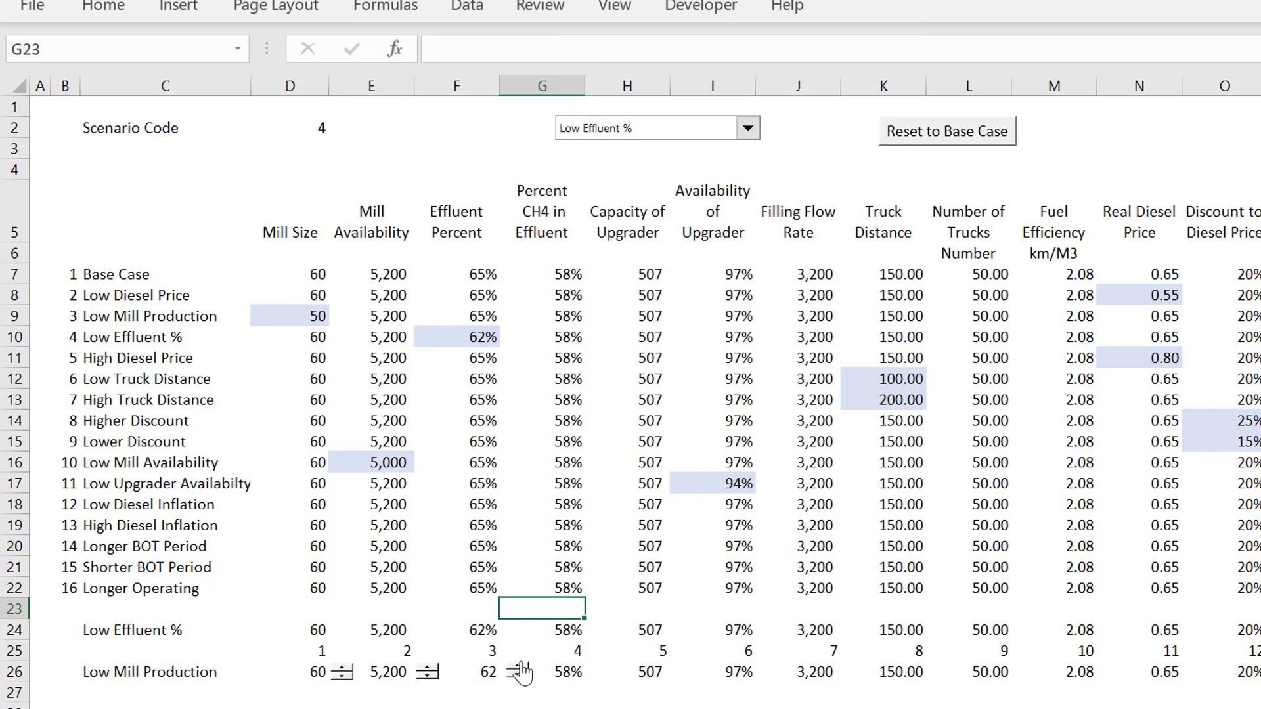
click(519, 667)
click(519, 667)
click(519, 667)
- Link the Palm Oil Mill Effluent as Percent of FFB input in F22 to ='Control Page'!F26/100
key(ctrl+Page_Down)
key(Down)
key(Down)
key(Down)
key(Down)
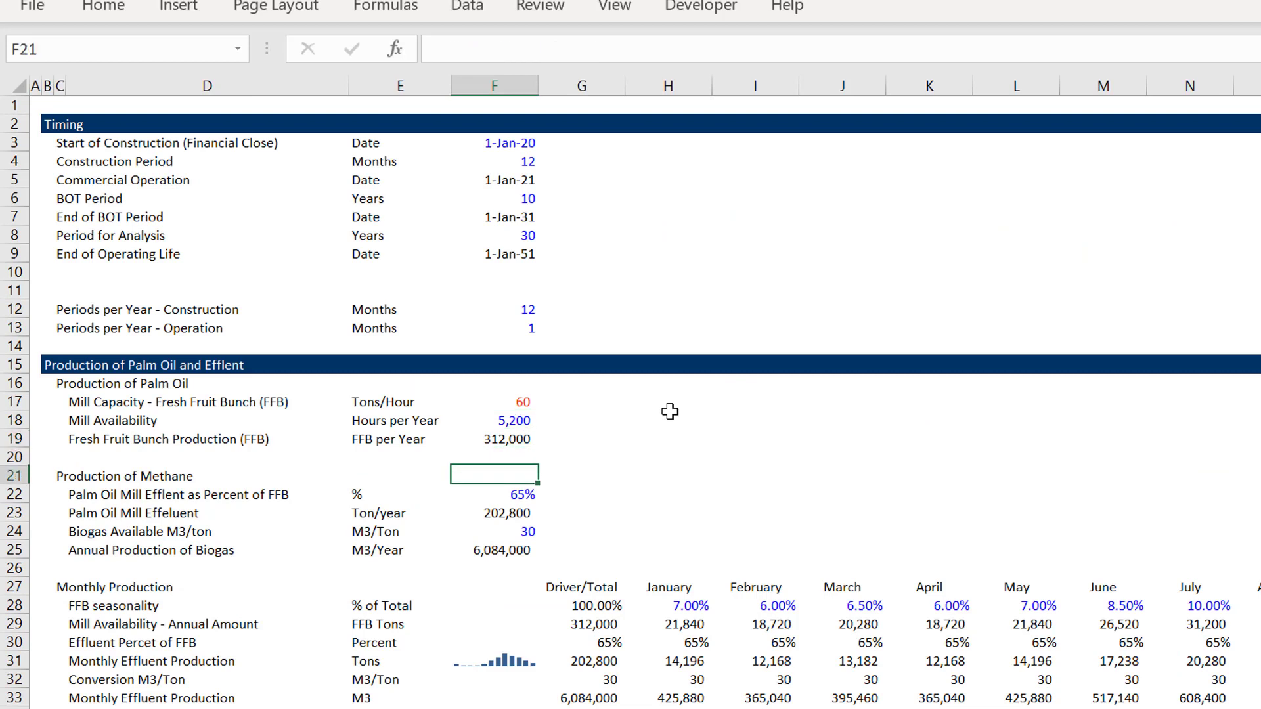
key(Left)
key(Right)
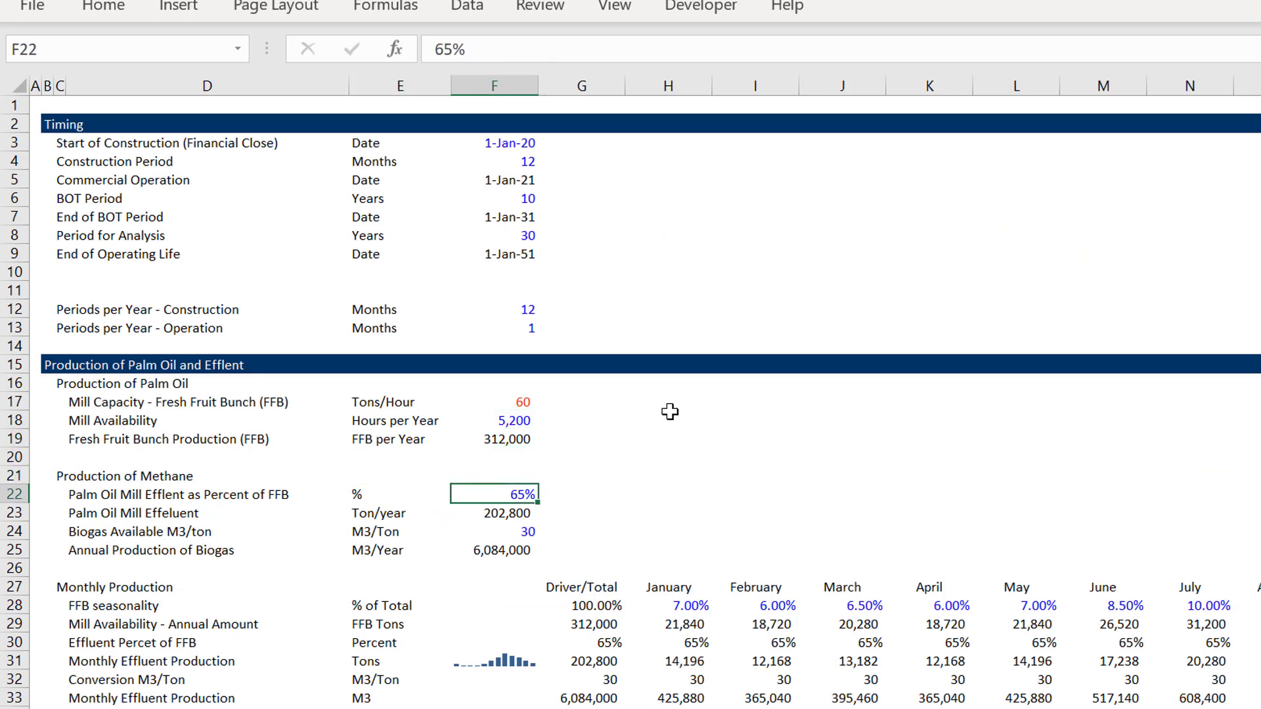
text(=)
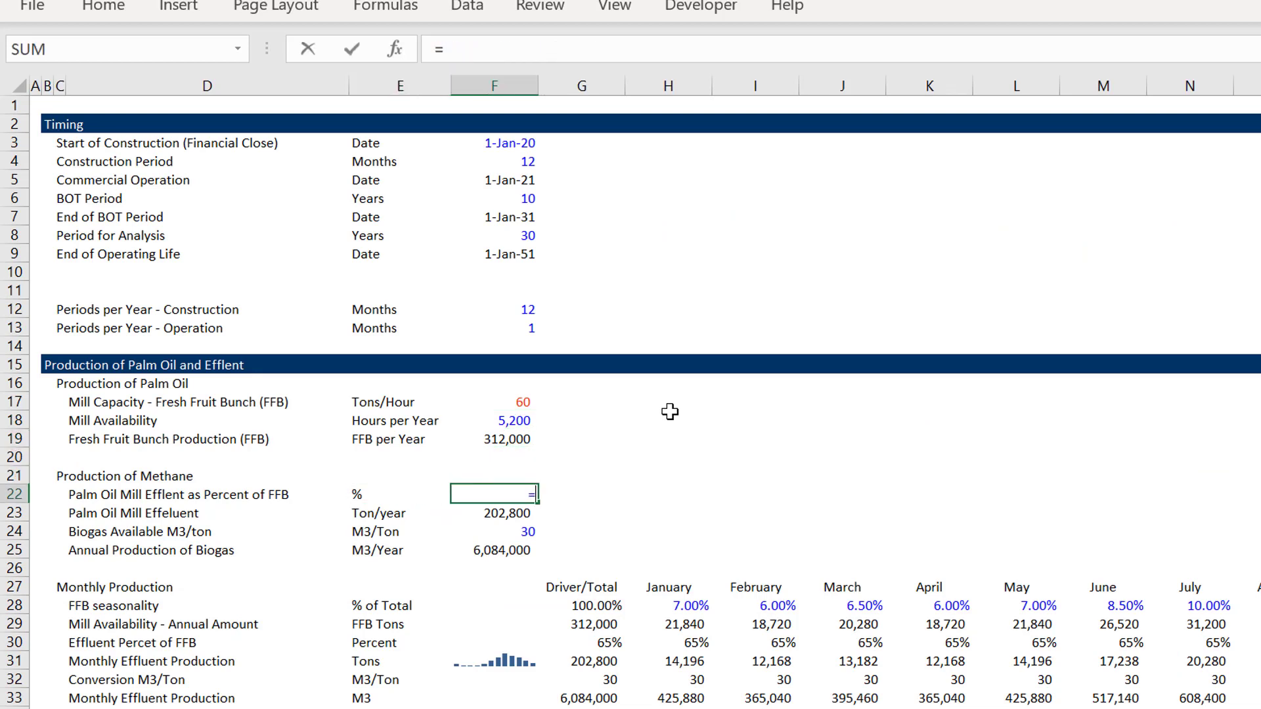
key(ctrl+Page_Up)
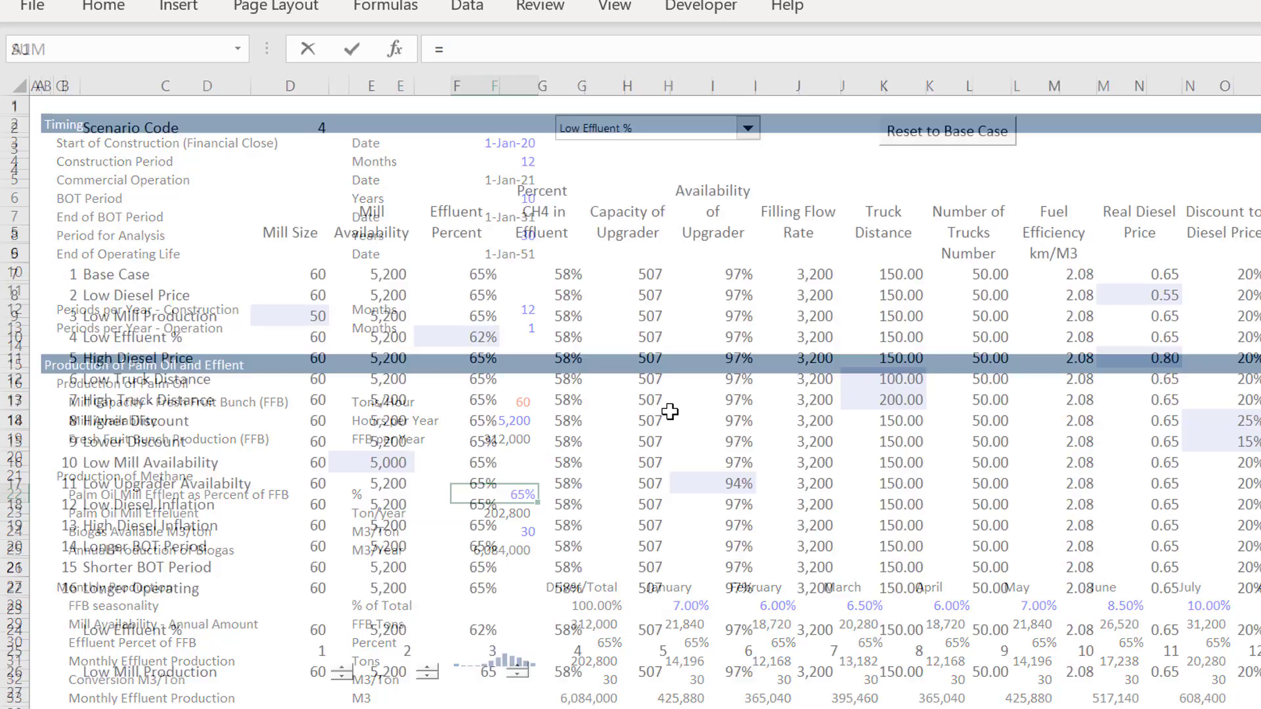
click(479, 657)
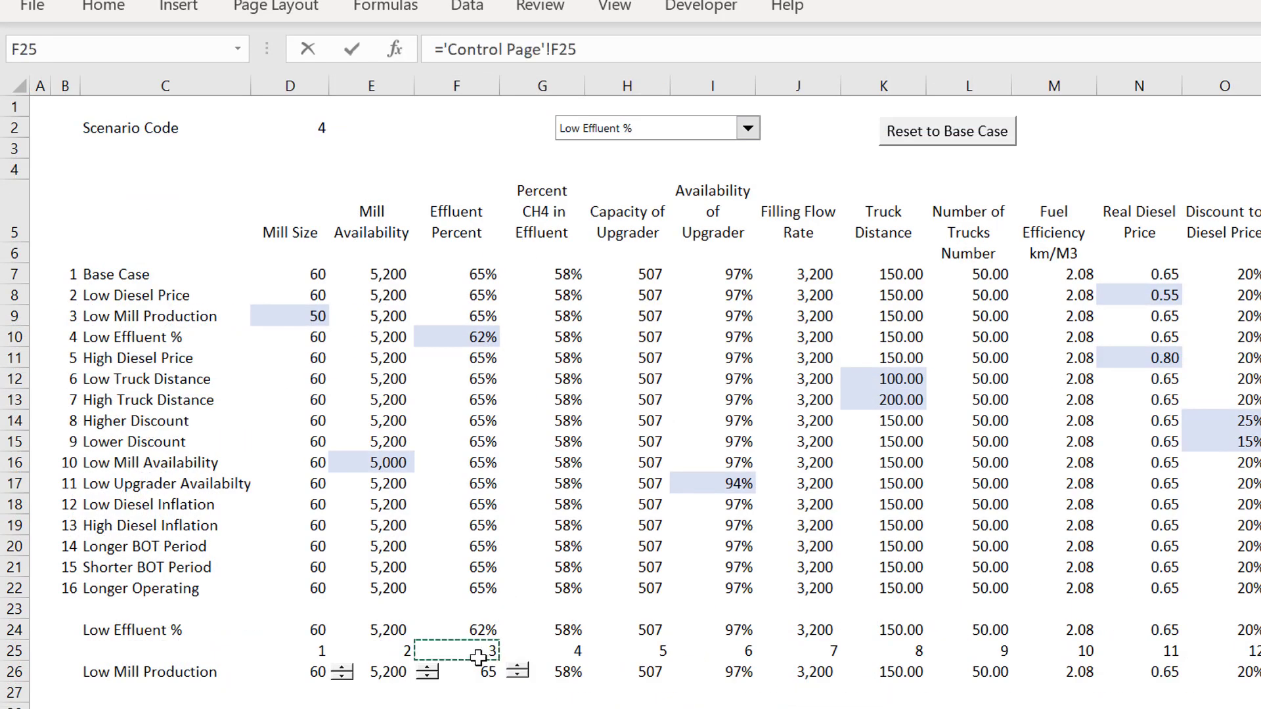
key(Down)
key(Down)
key(Up)
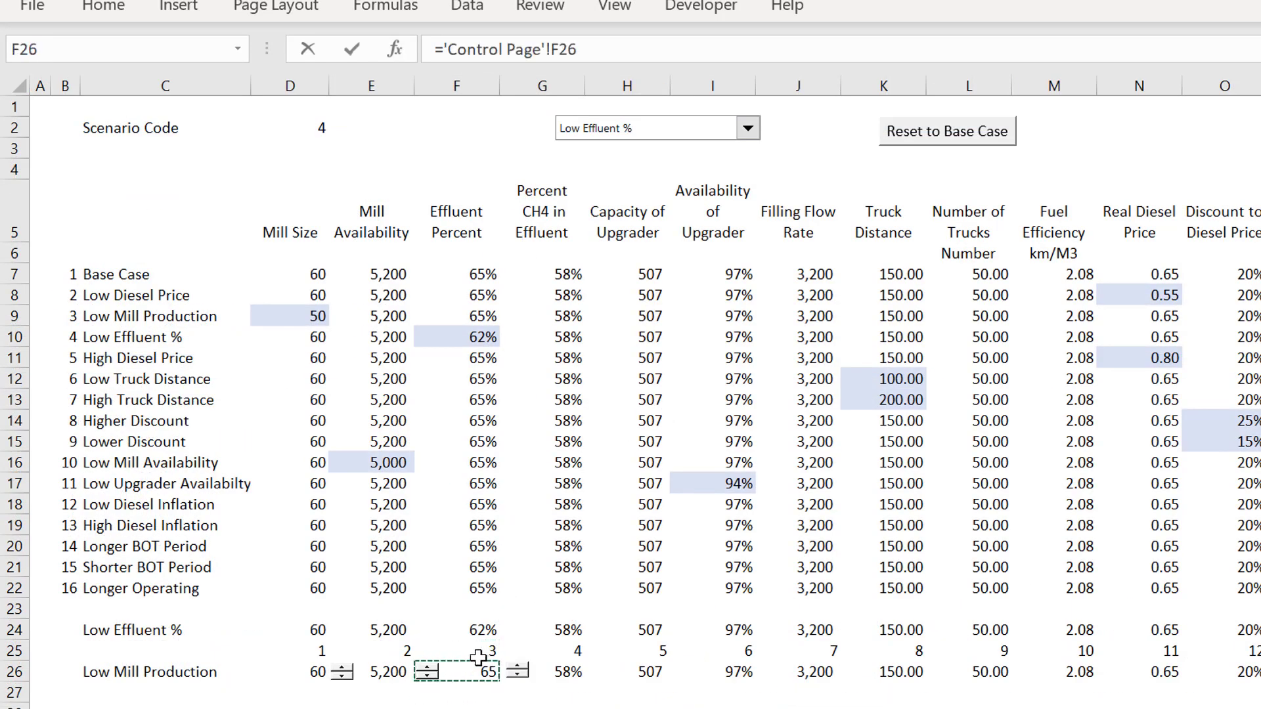
text(/100)
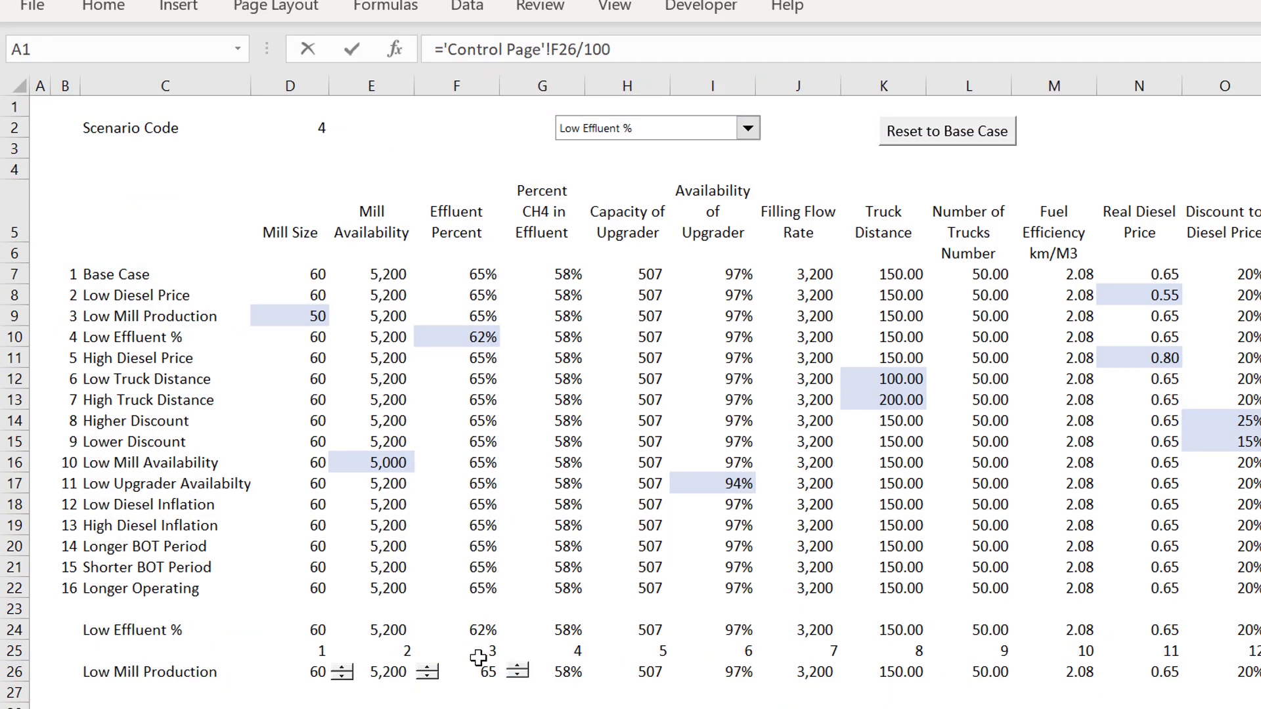
key(Return)
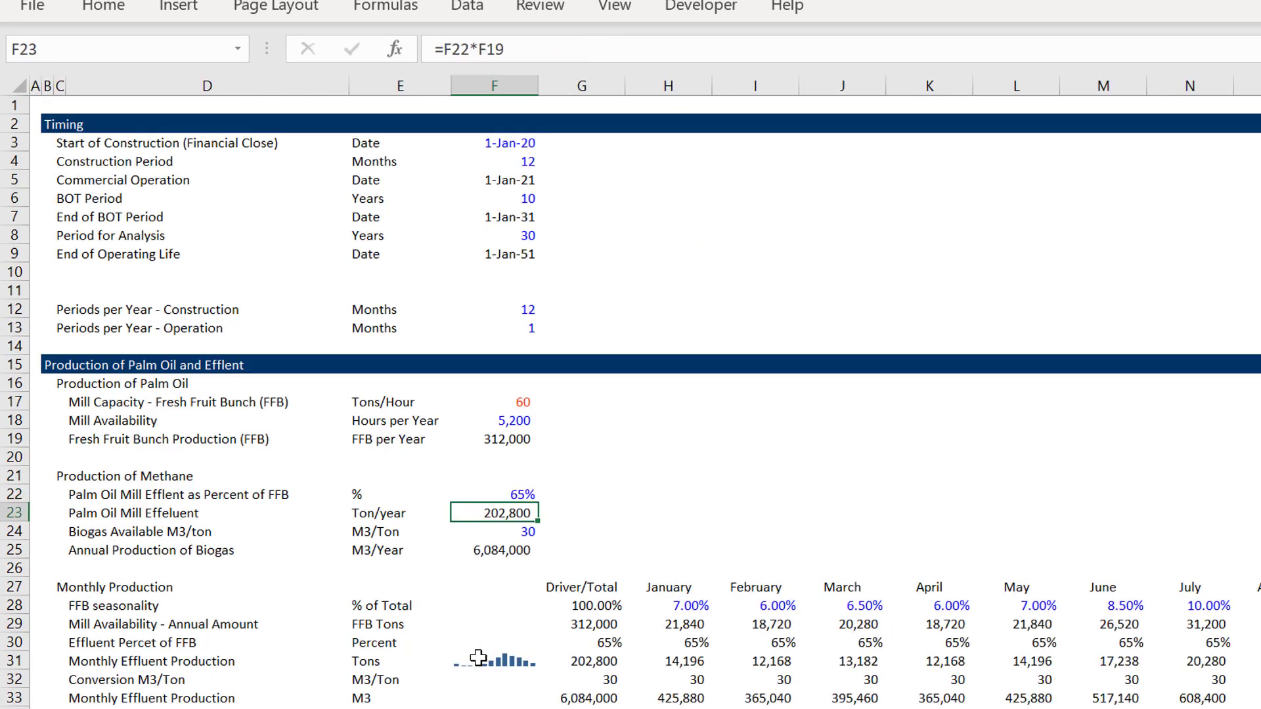
key(Up)
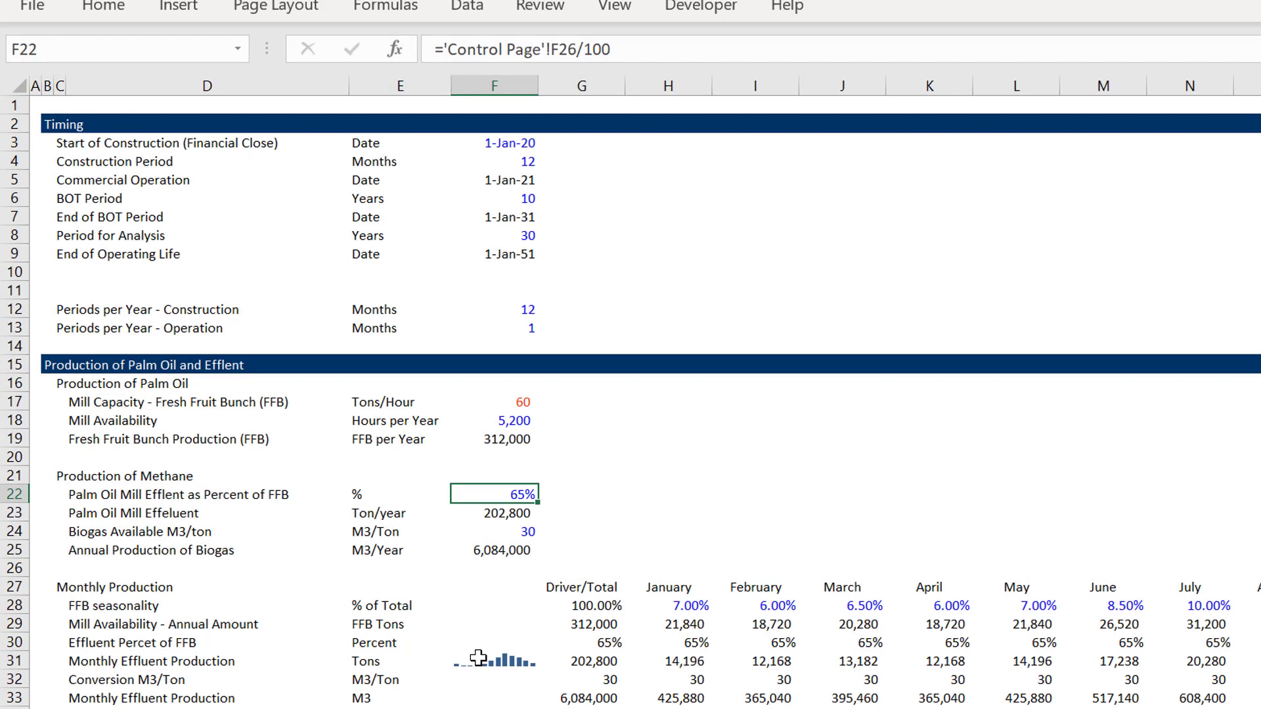
- Copy the Control Page's effluent percent spinner into the model's effluent percent cell F22, left of its value, and step it up twice
key(ctrl+Page_Up)
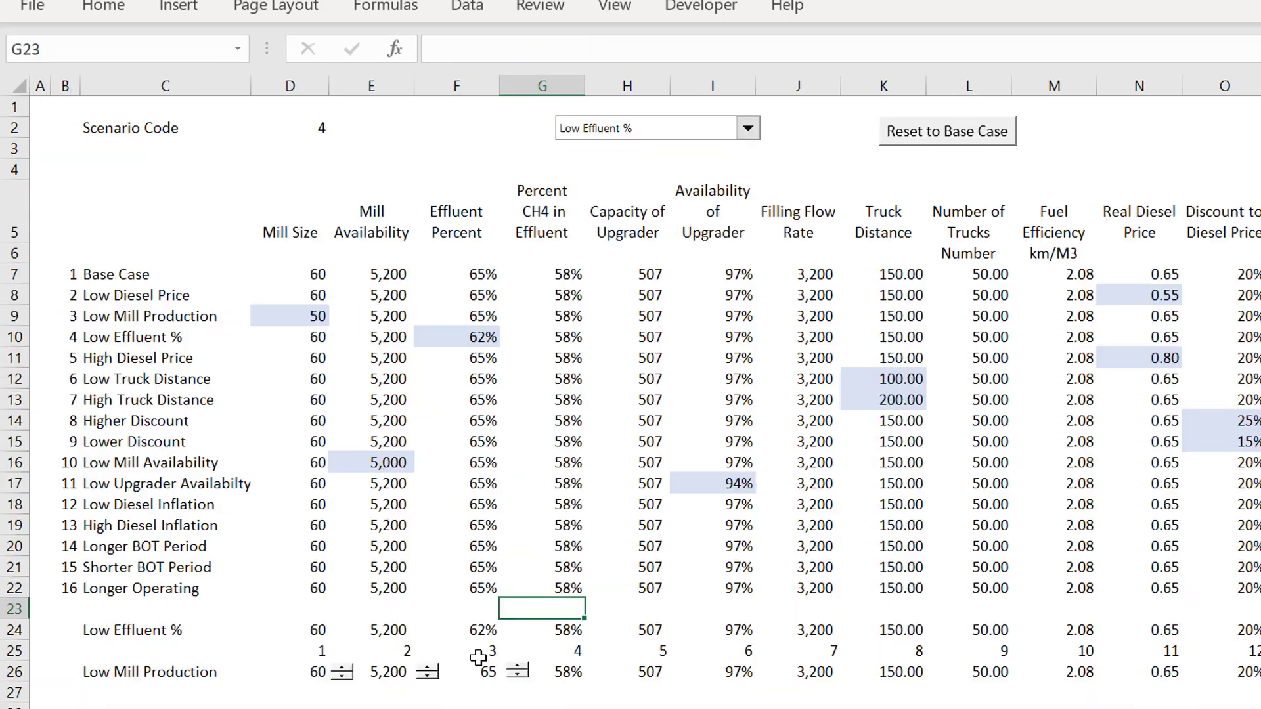
right_click(517, 675)
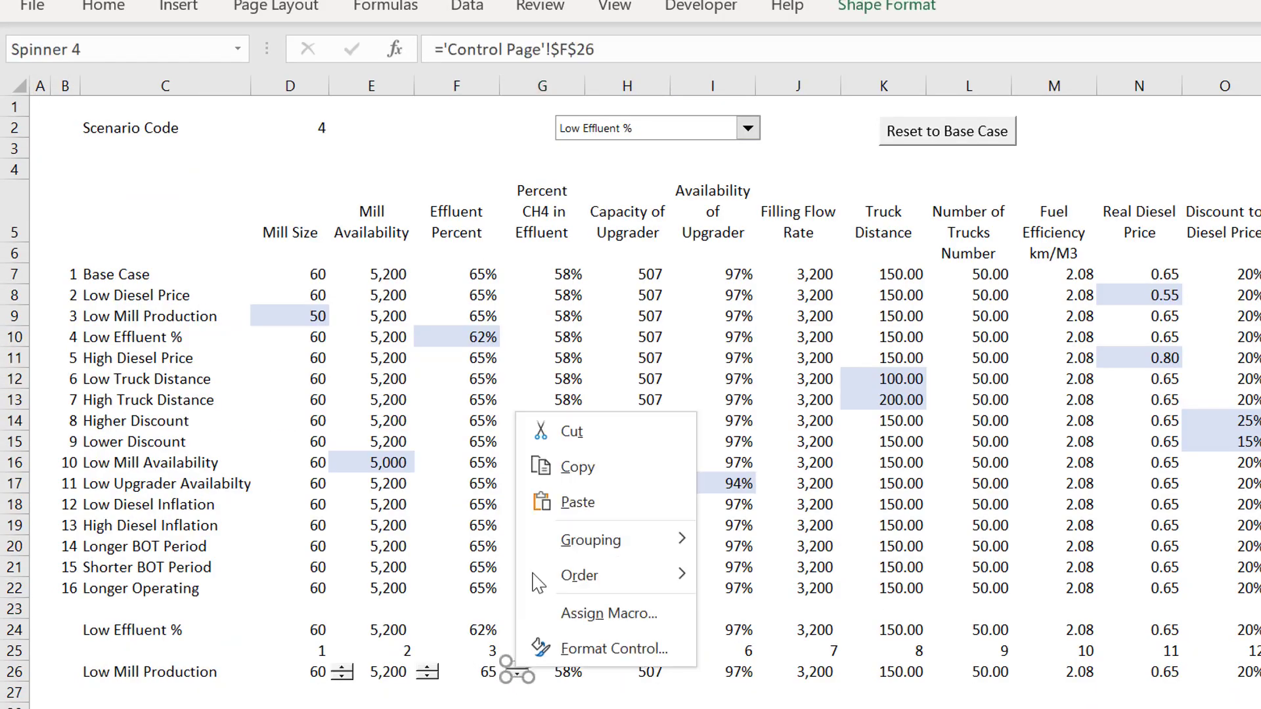
click(552, 475)
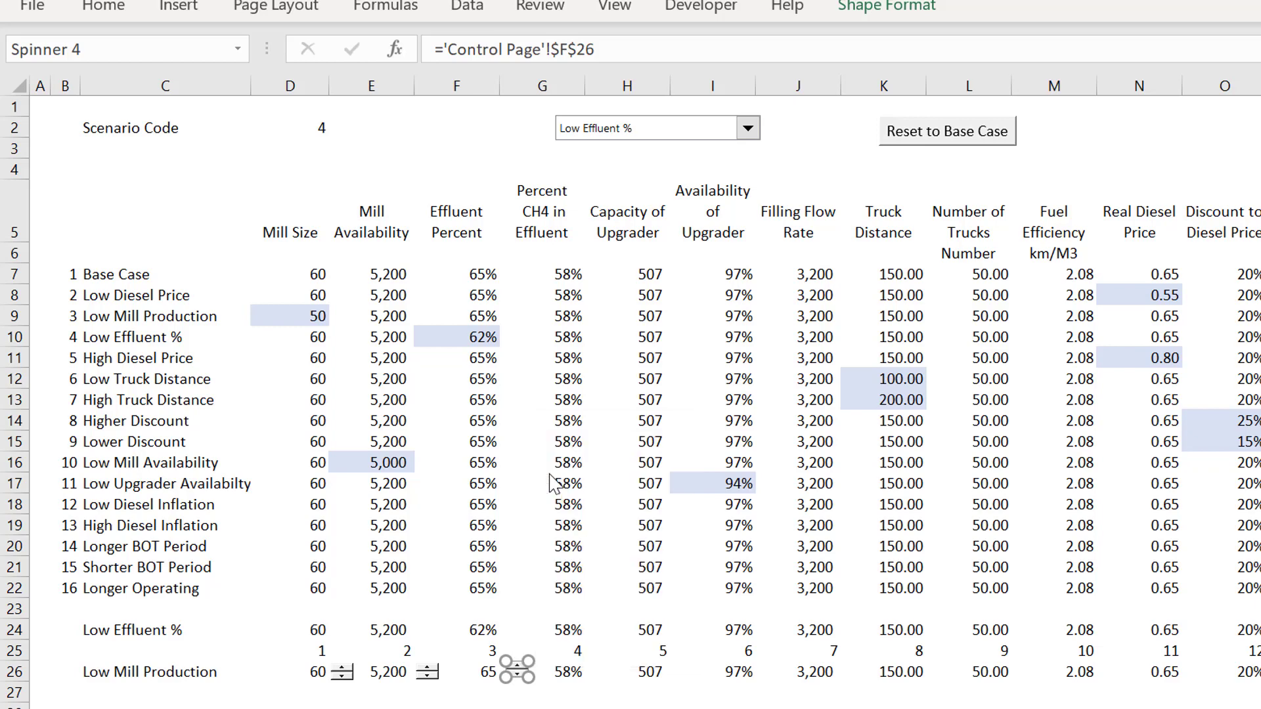
key(ctrl+Page_Down)
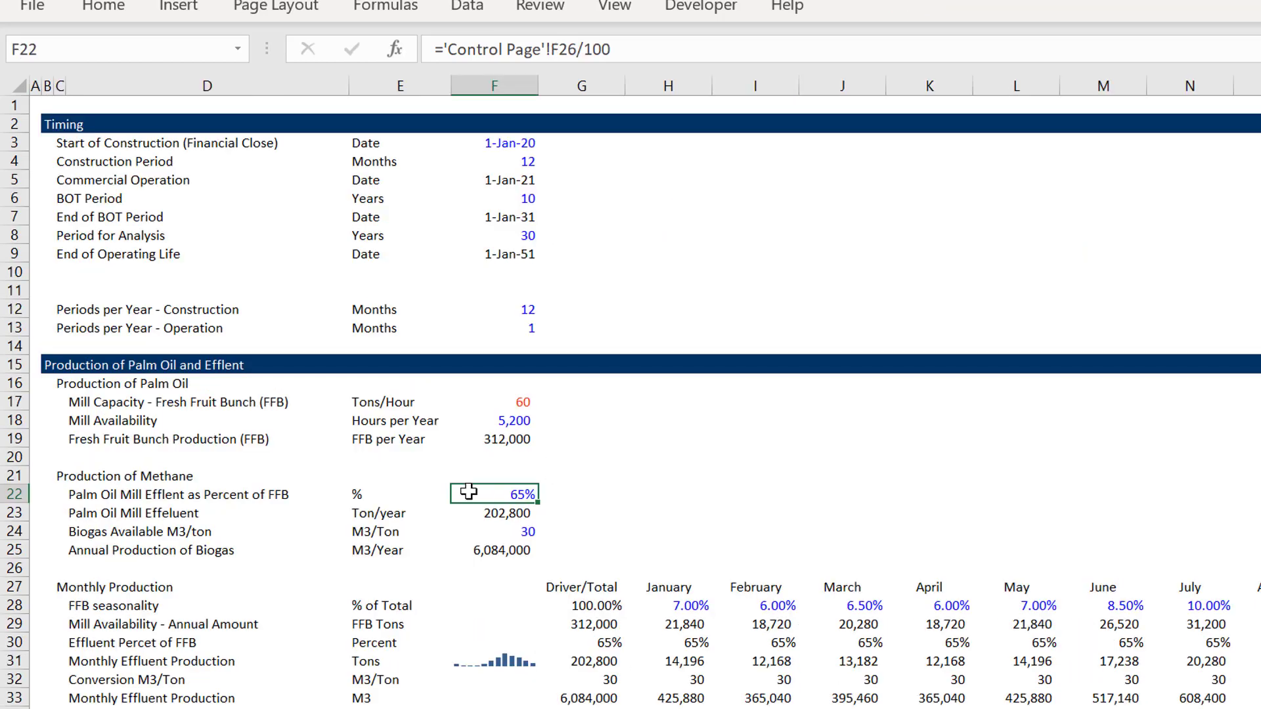
key(ctrl+v)
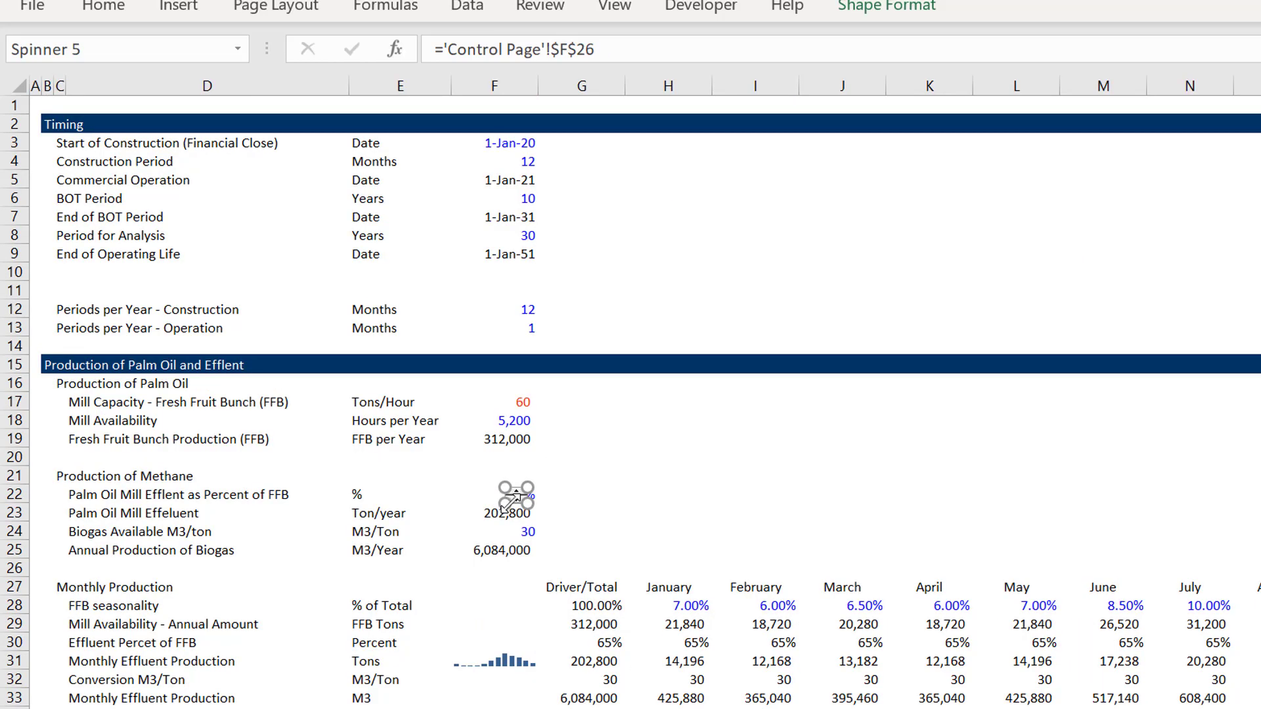
drag(516, 500, 467, 500)
click(627, 506)
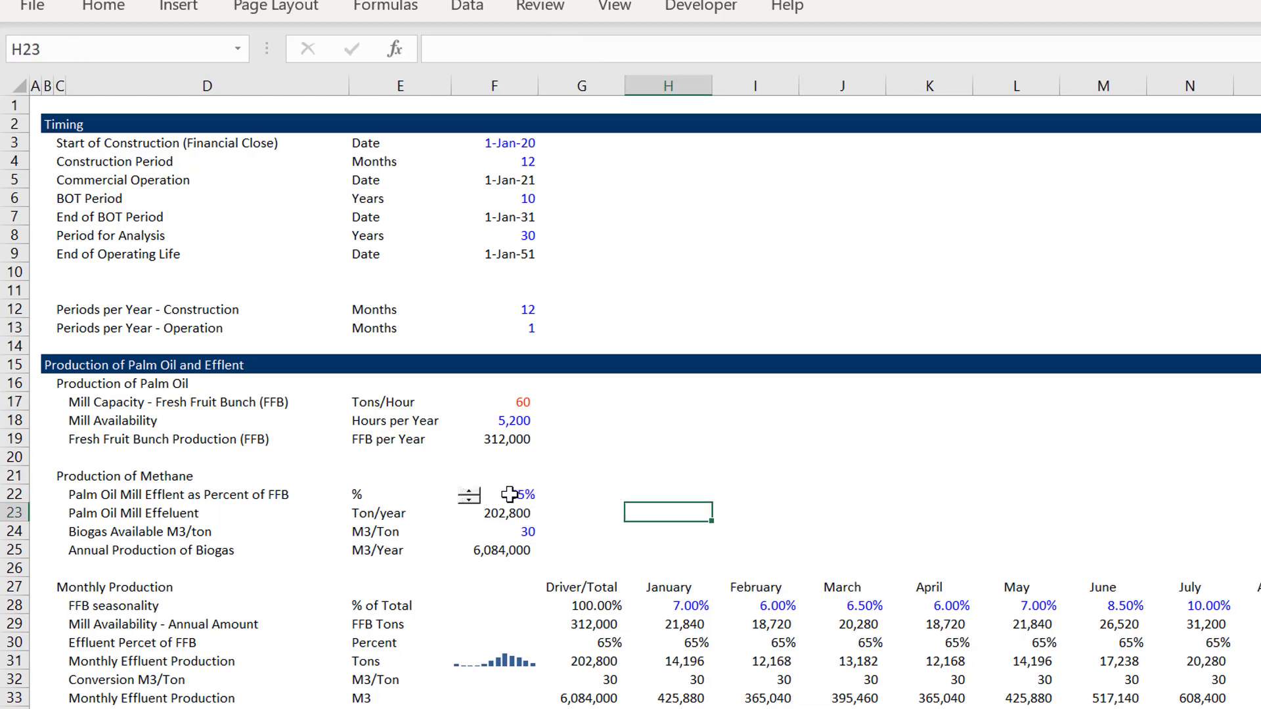
click(476, 493)
click(475, 493)
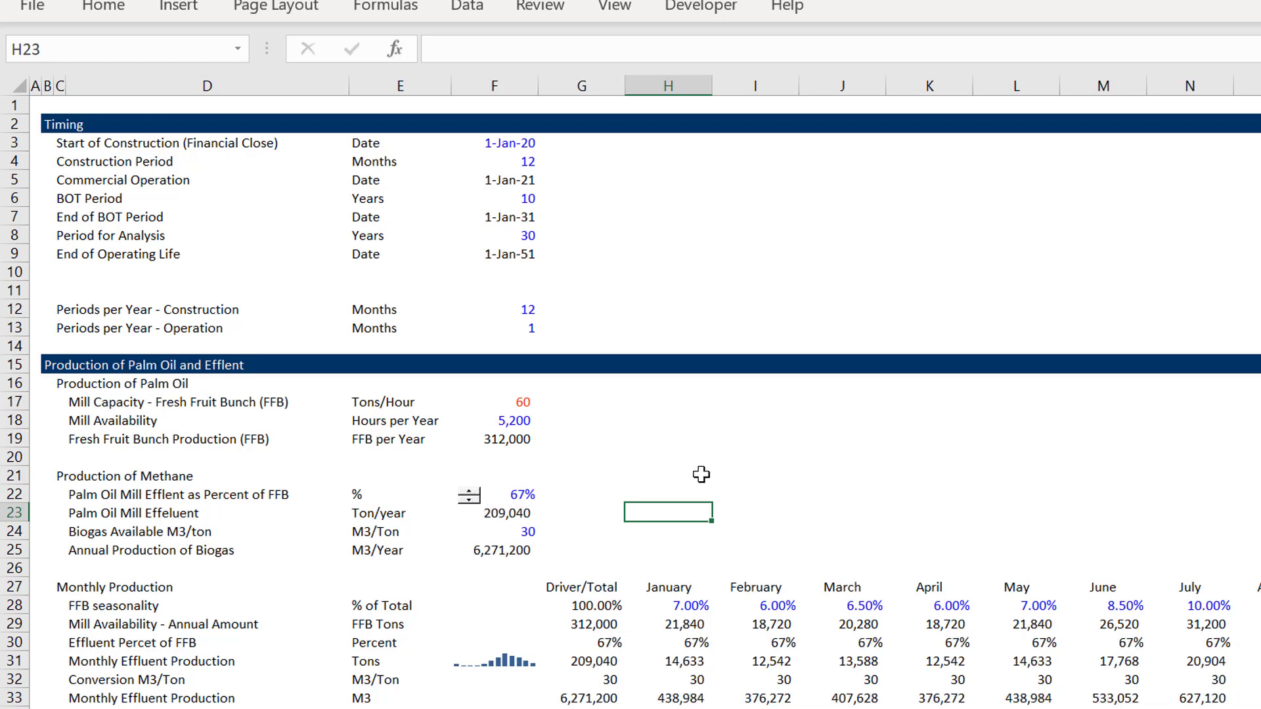
- Add copy_scenario's line multiplying Range("applied").Cells(1, 3) by 100 to the Reset to Base Case button's reset_base macro, below the xindex assignment
key(ctrl+Page_Down)
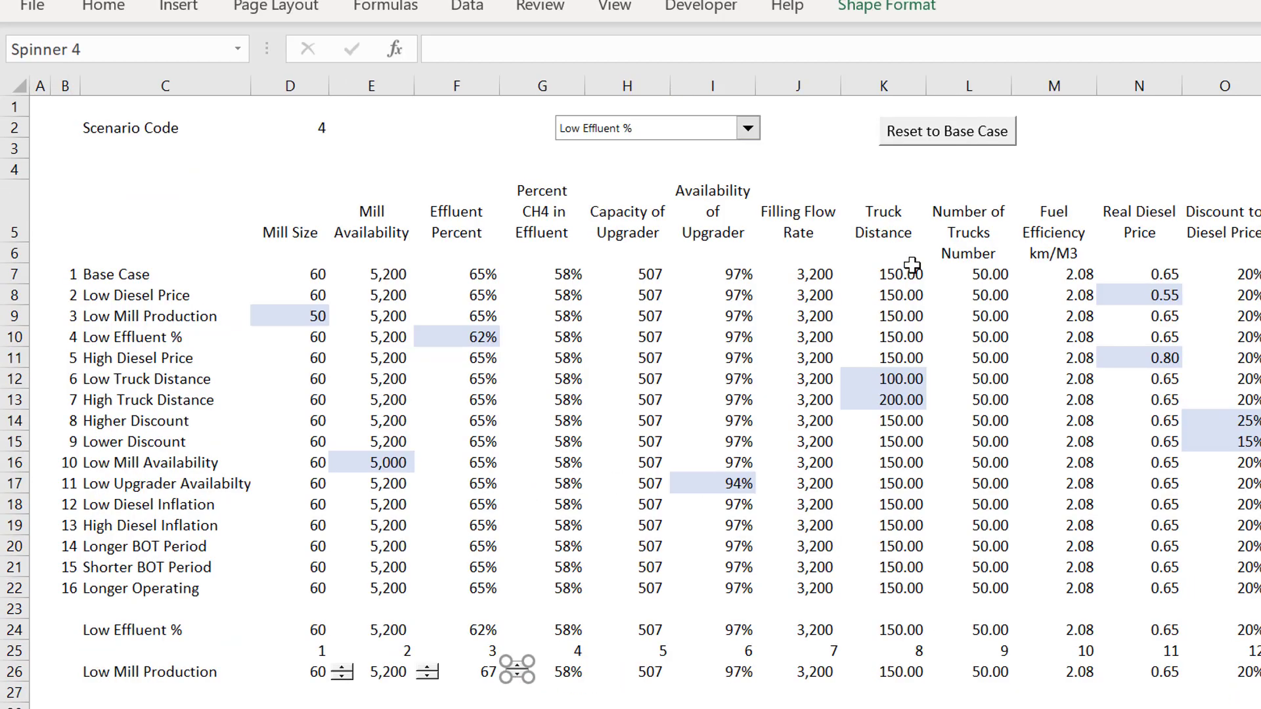
right_click(942, 126)
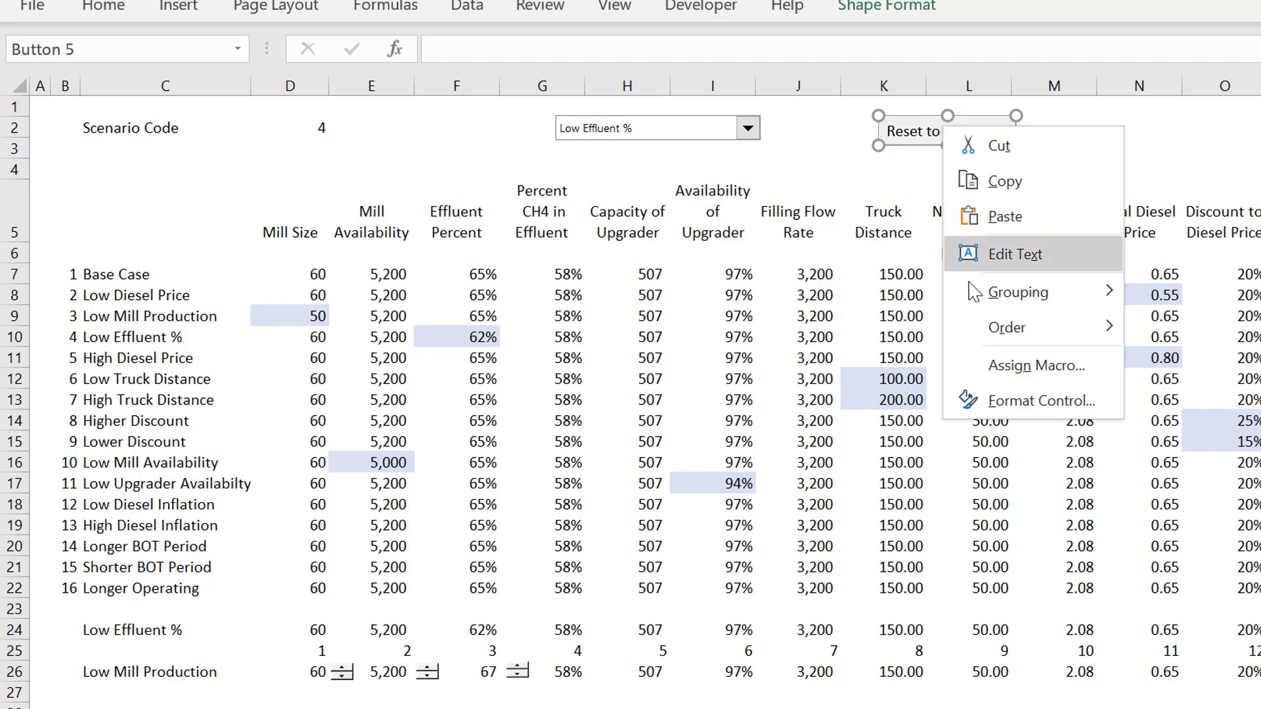
click(984, 370)
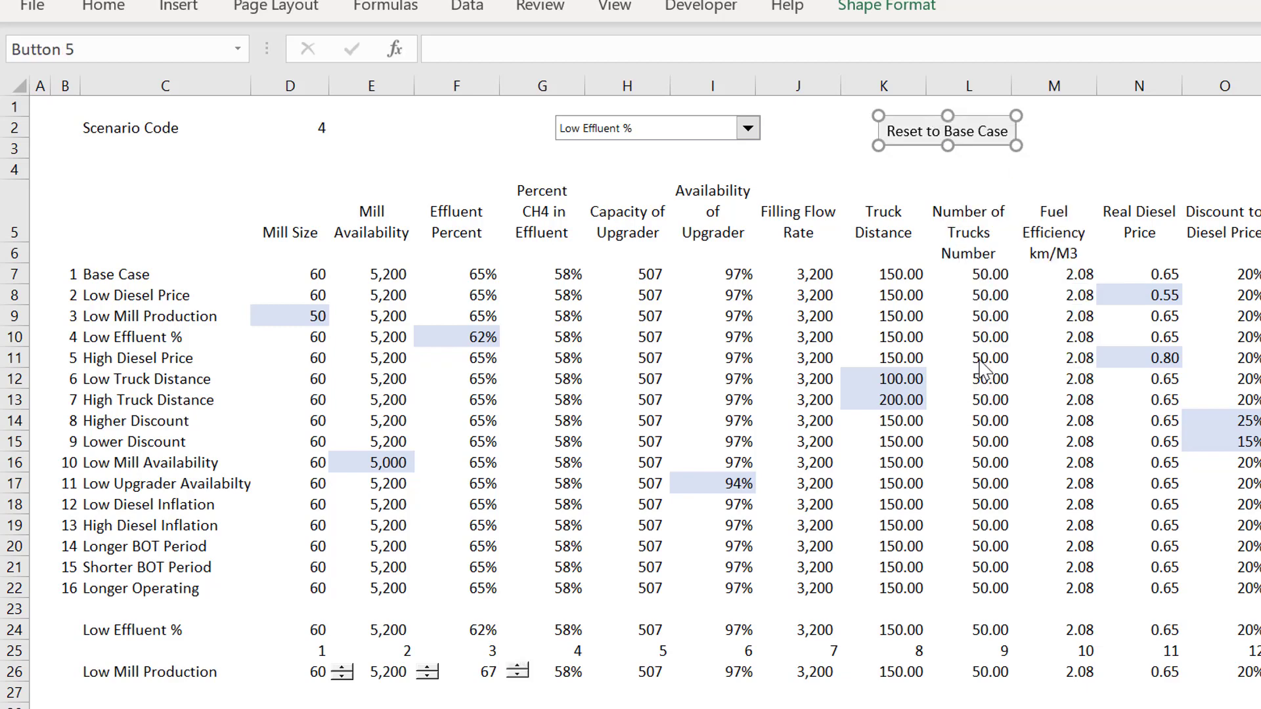
click(1142, 194)
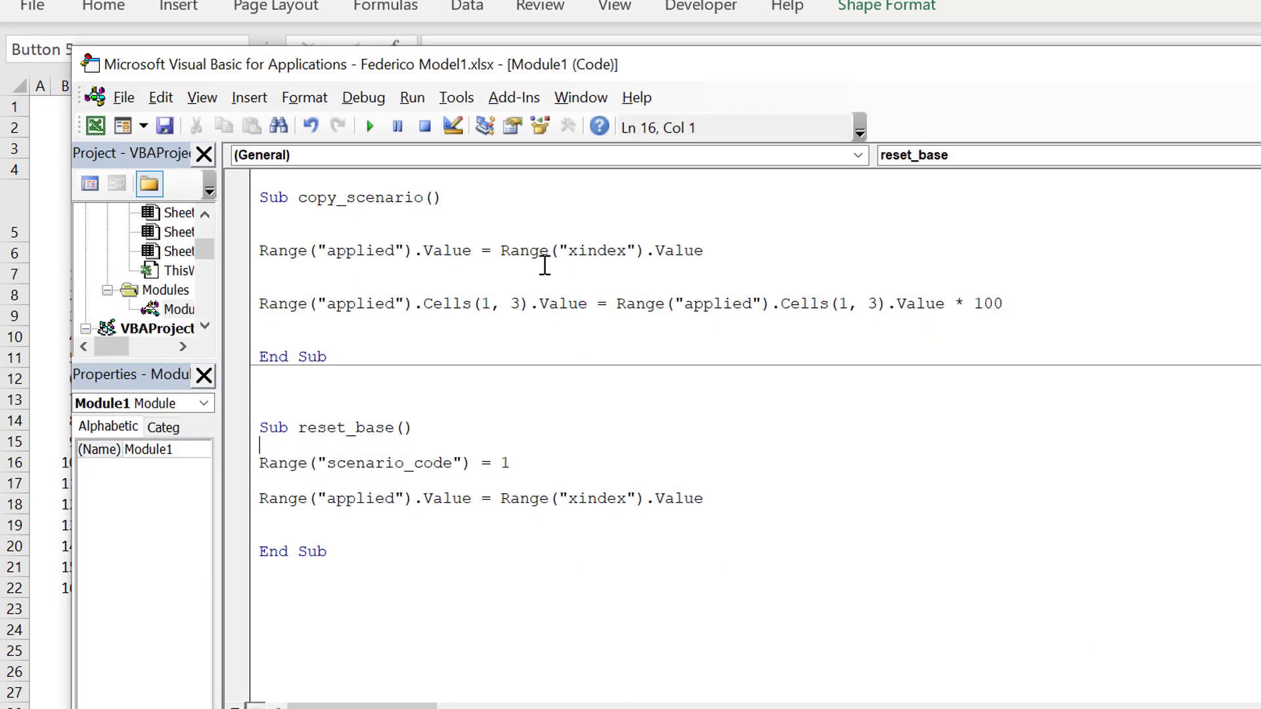
key(Up)
key(Up)
key(Up)
key(Up)
key(Up)
key(Up)
key(Up)
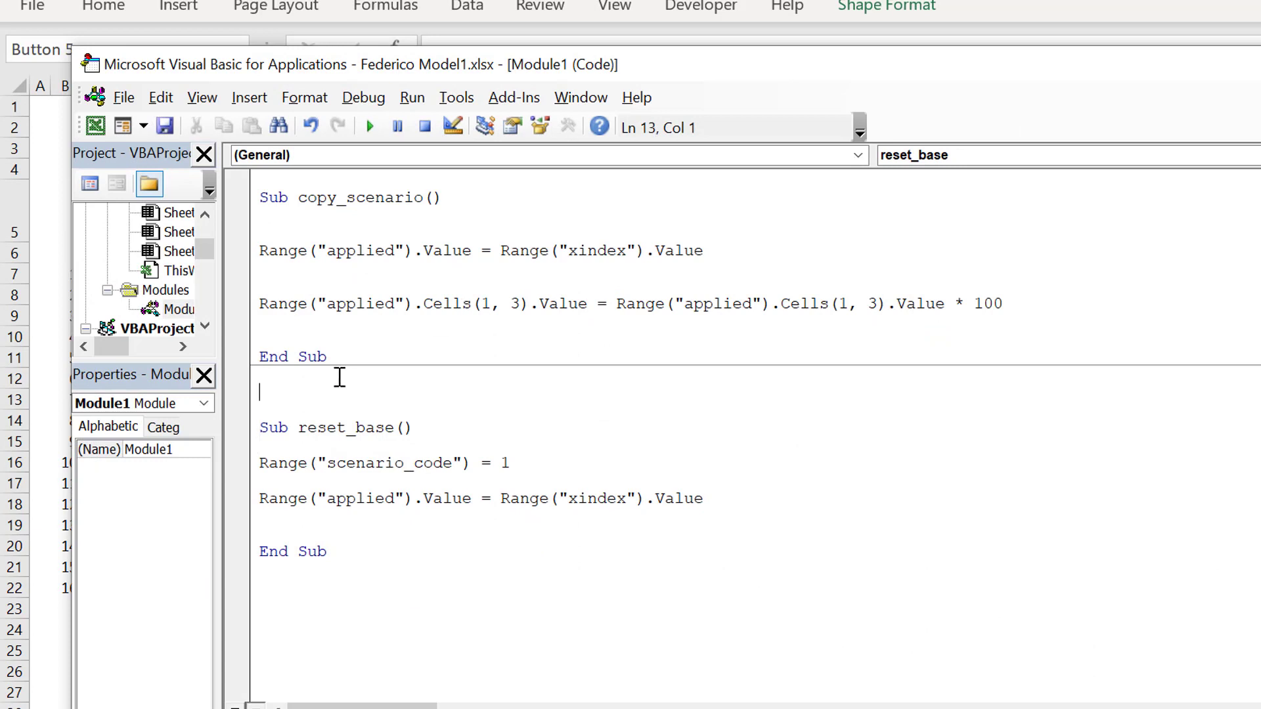
key(shift+Down)
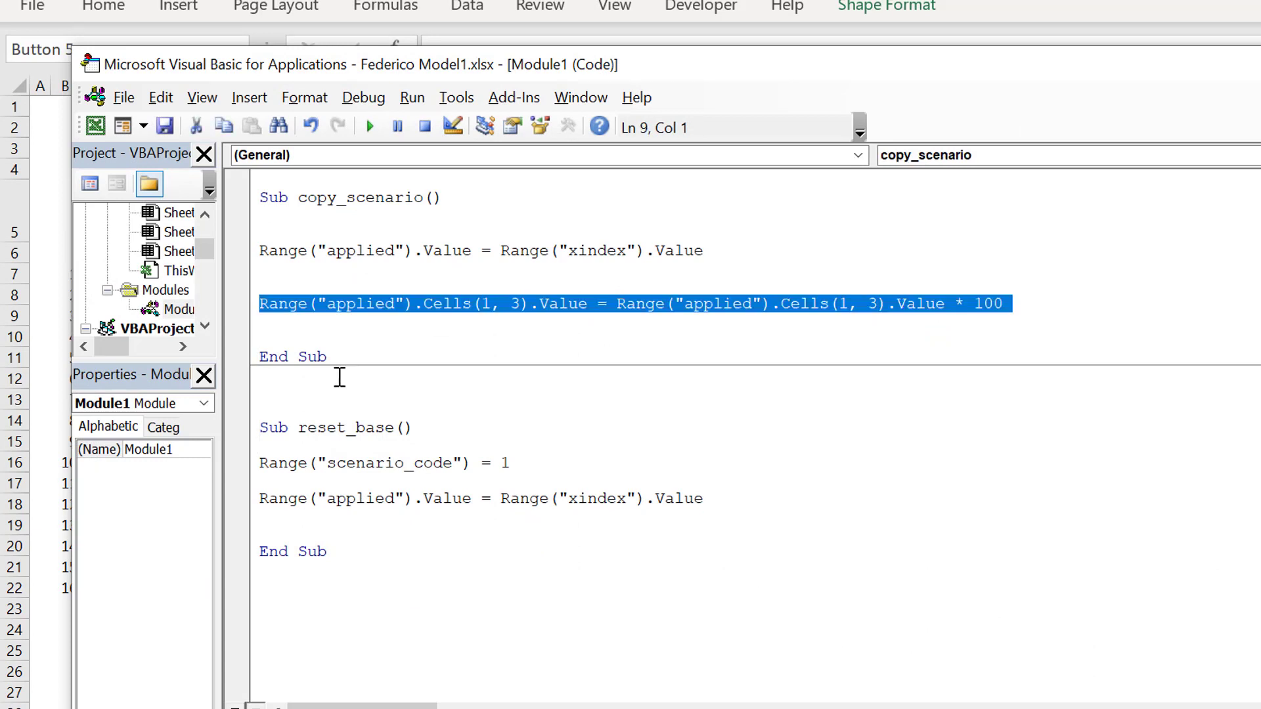
key(ctrl+c)
key(Down)
key(Down)
key(Down)
key(Down)
key(Down)
key(Down)
key(Down)
key(Down)
key(Down)
key(Down)
key(Down)
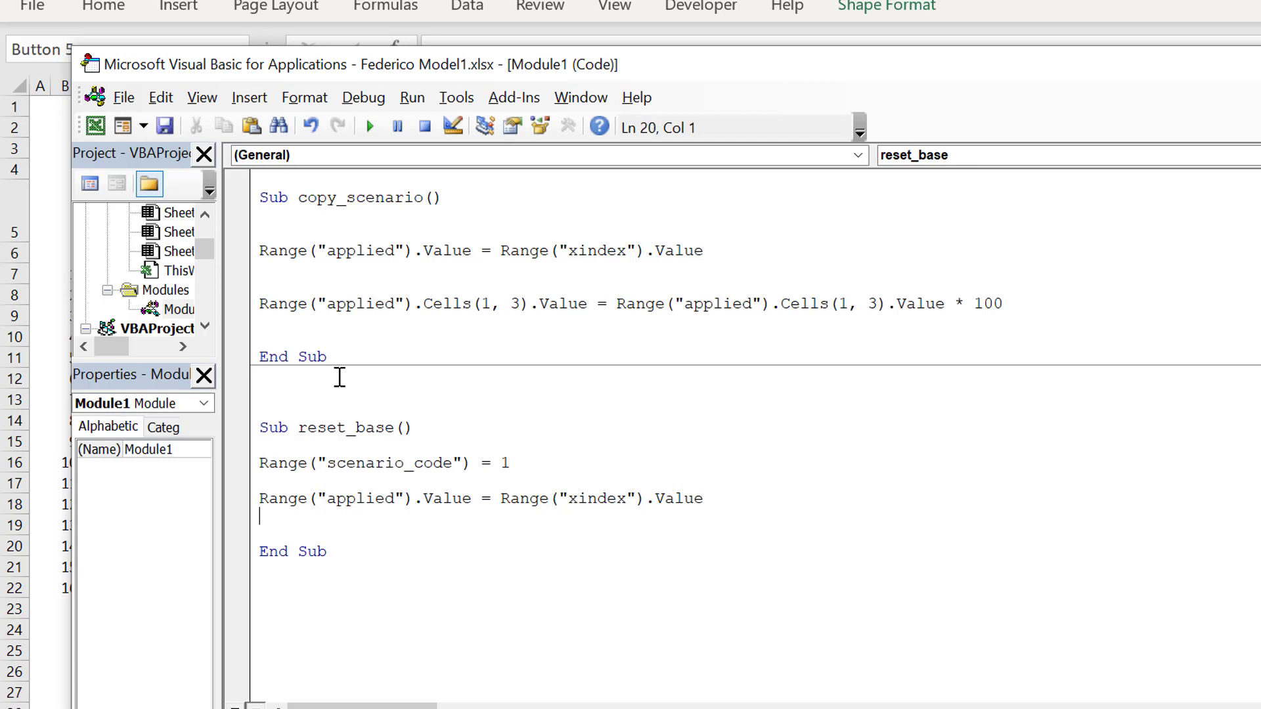
key(ctrl+v)
click(340, 378)
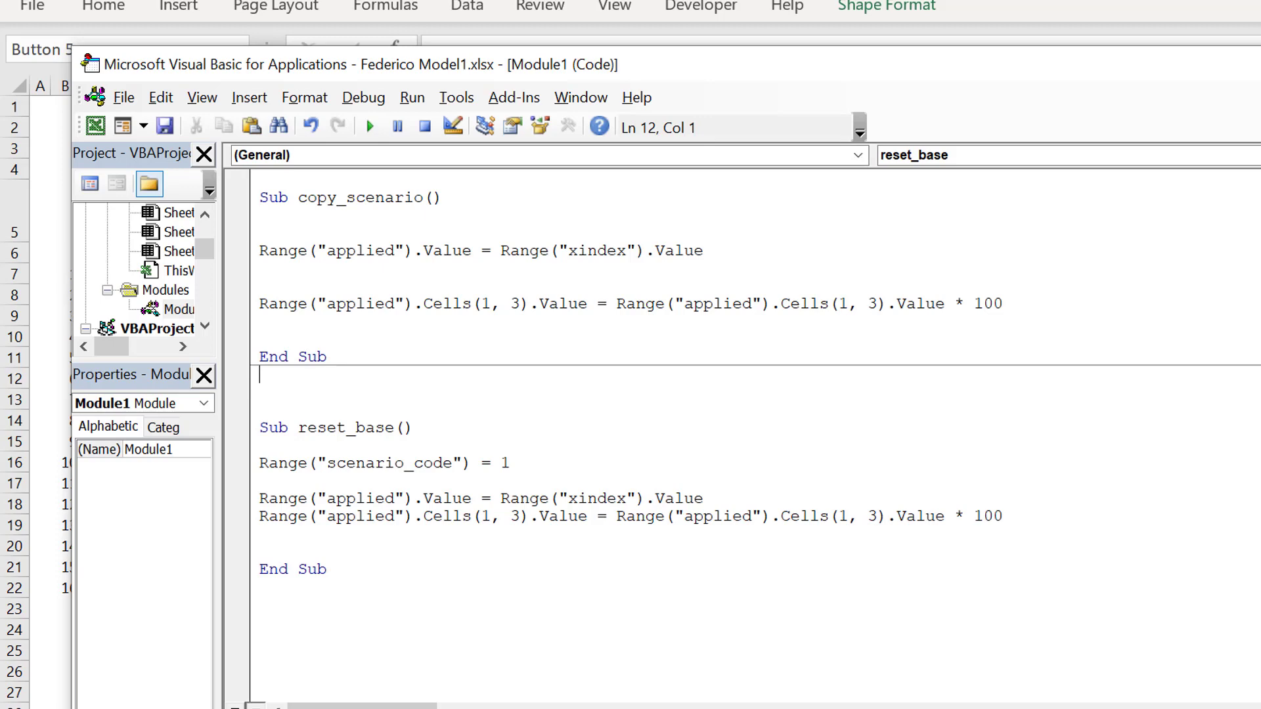
key(alt+F11)
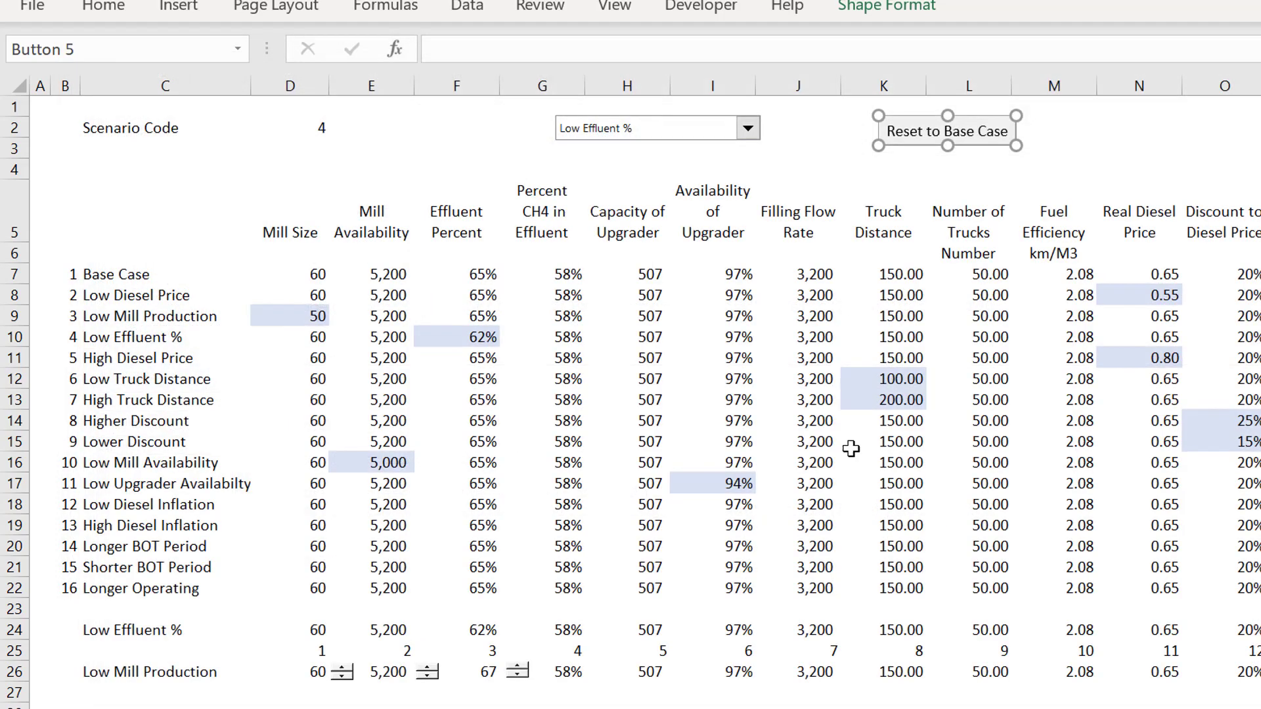
- Duplicate the effluent percent spinner and place the copy in row 26, just beside the Percent CH4 in Effluent value
click(681, 417)
click(649, 676)
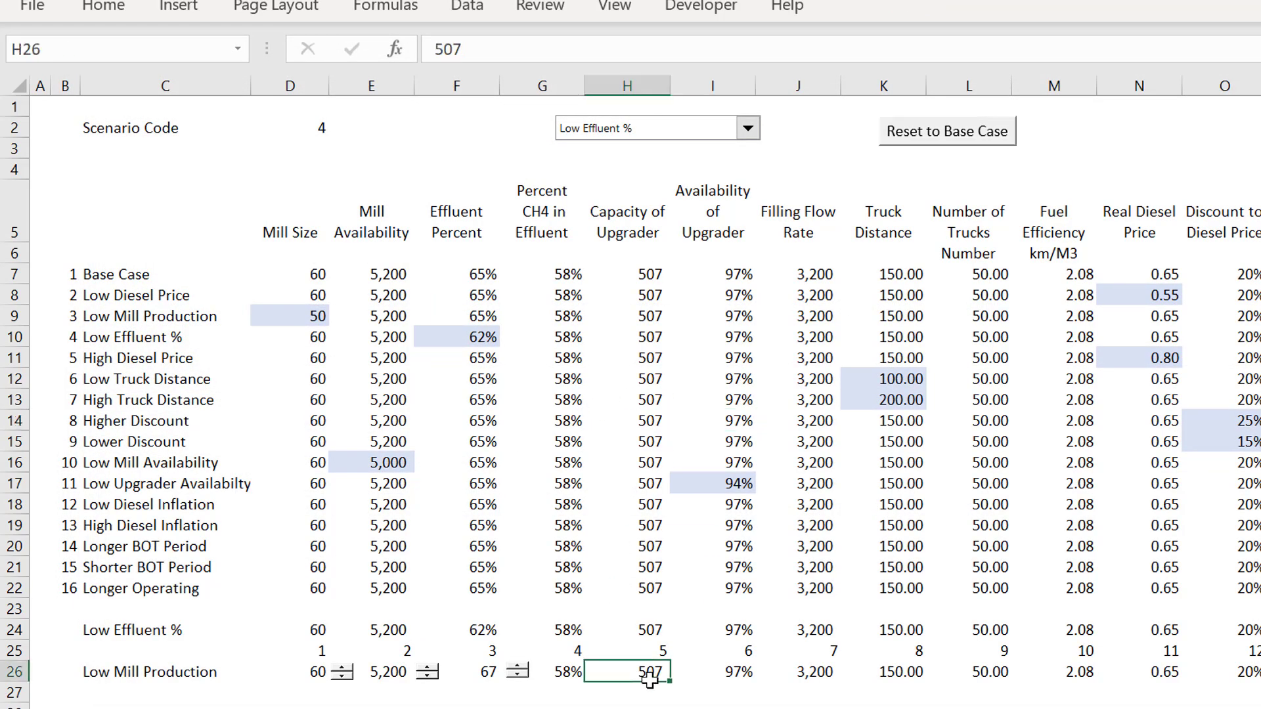
key(Left)
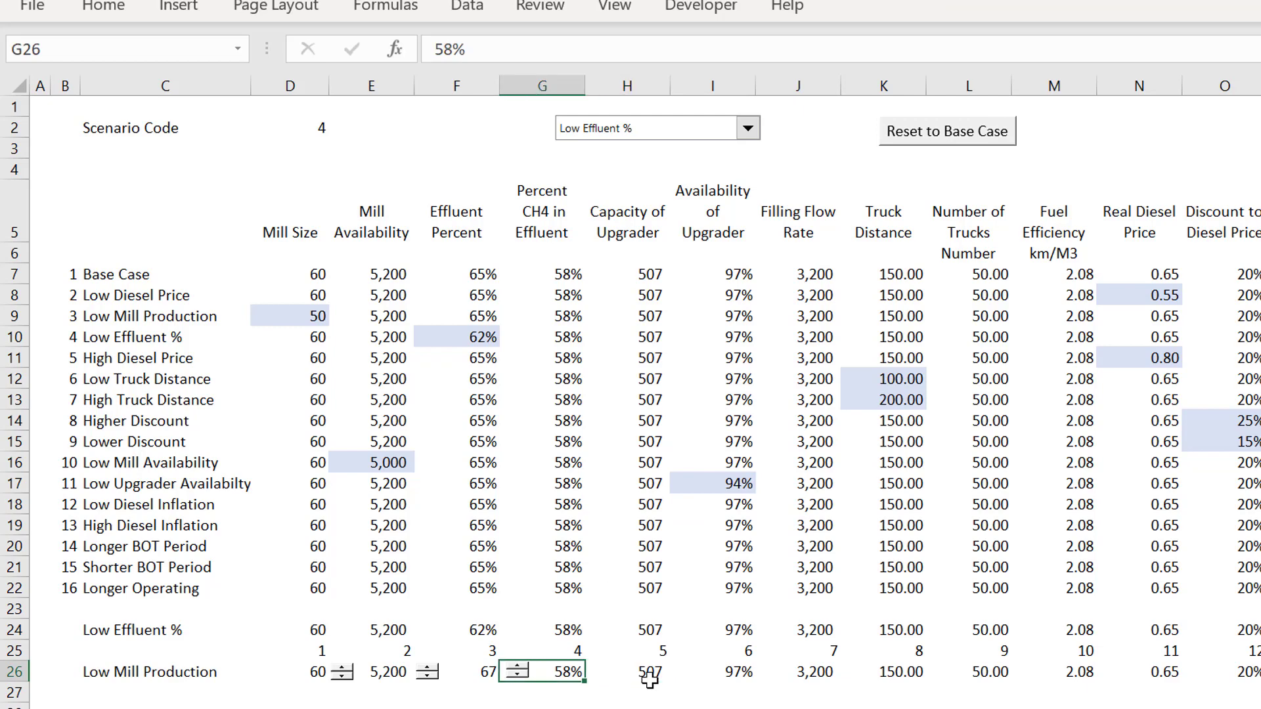
right_click(509, 672)
click(570, 473)
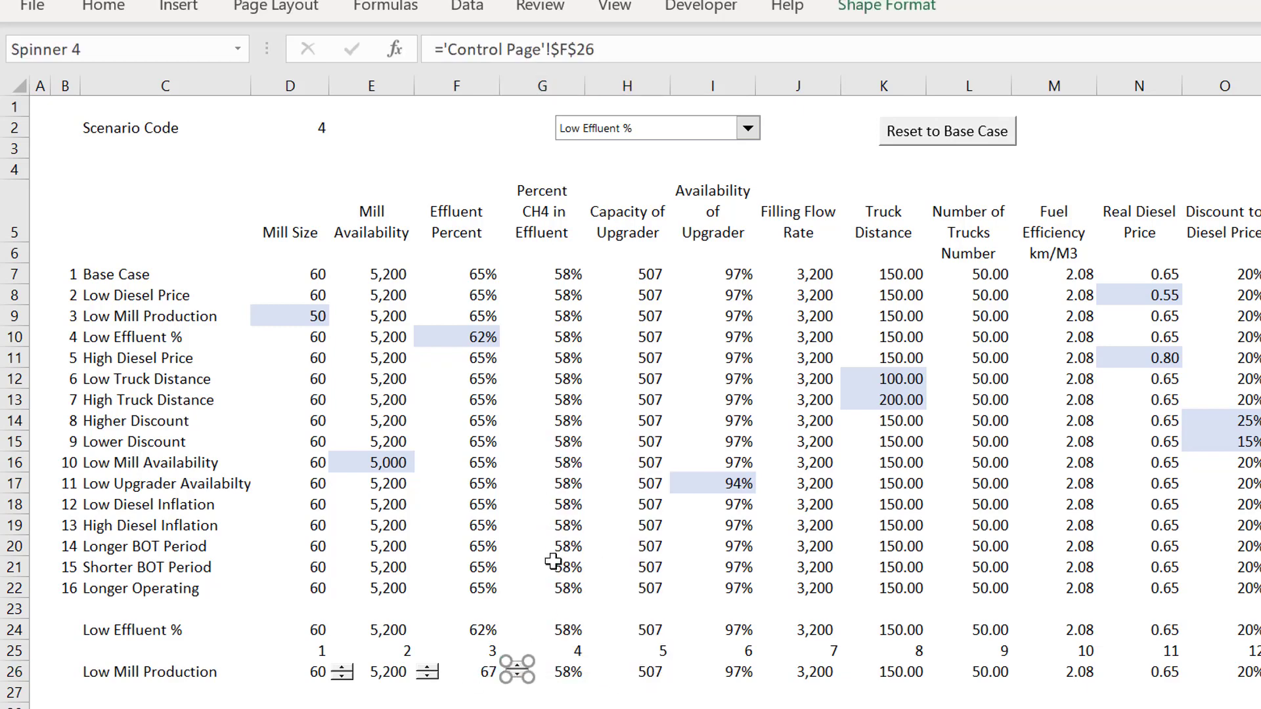
click(599, 668)
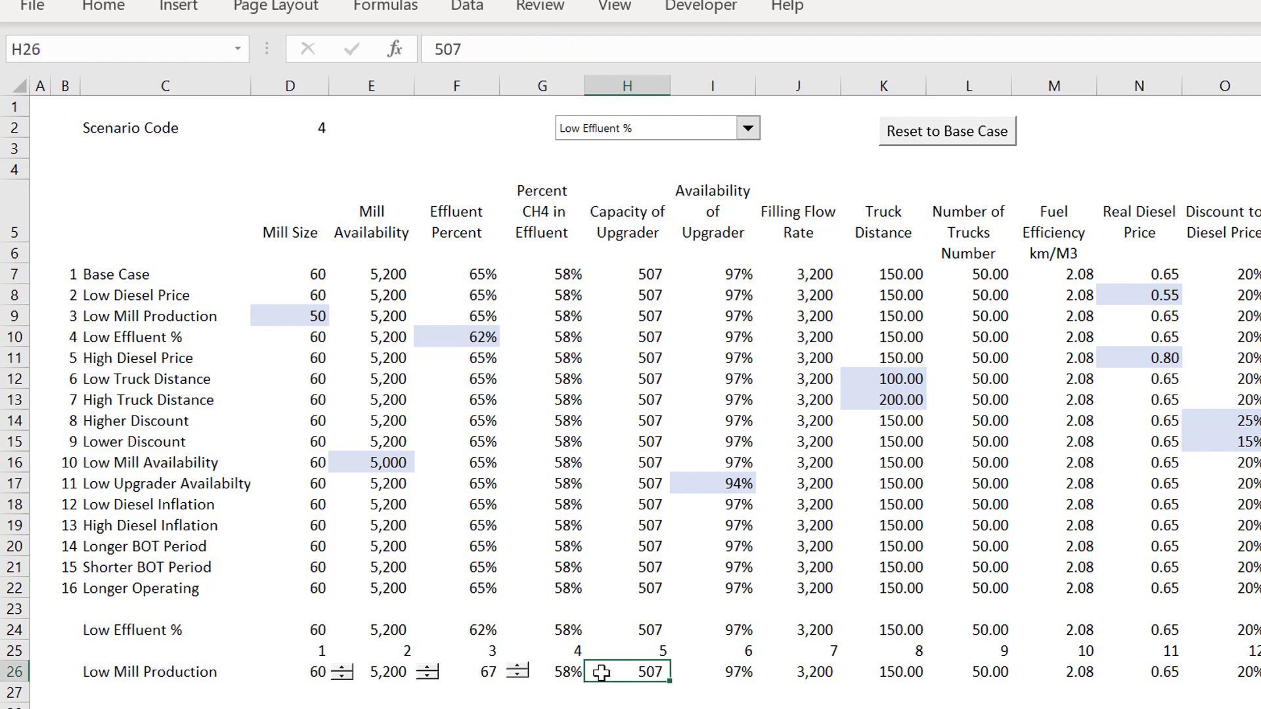
key(ctrl+v)
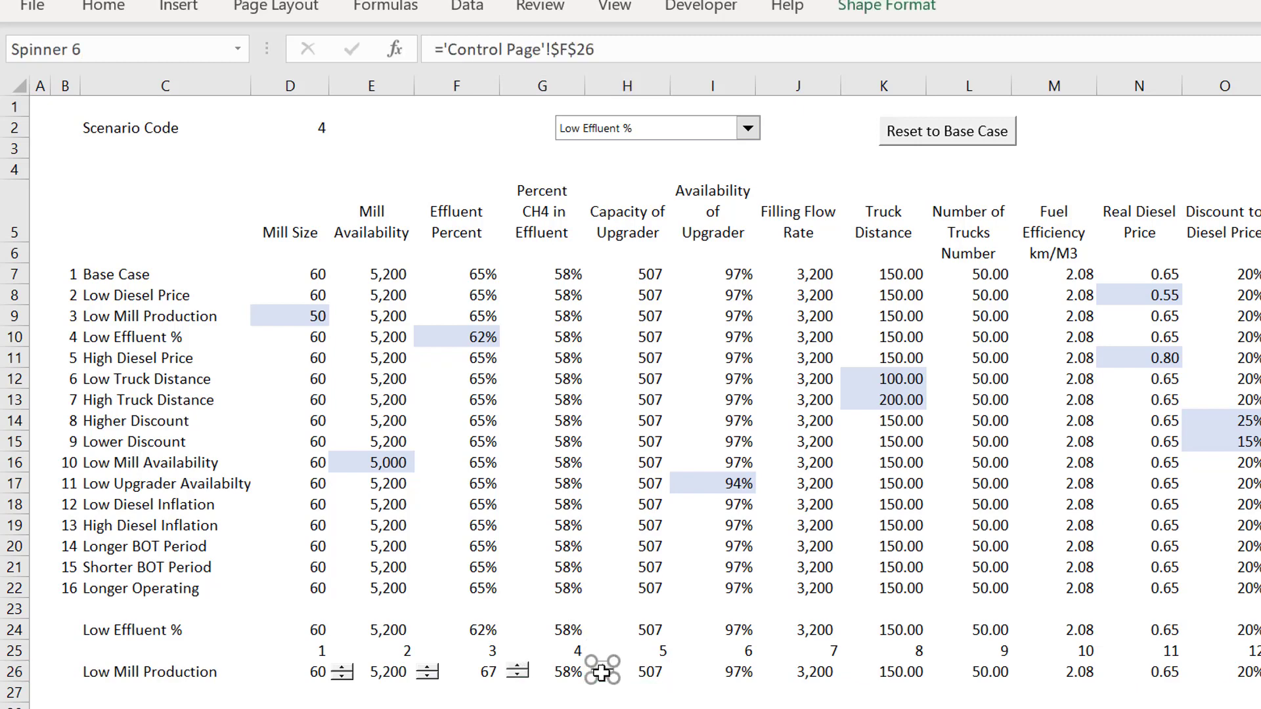
- Change the duplicated spinner's linked cell to 'Control Page'!$G$26
click(568, 43)
key(BackSpace)
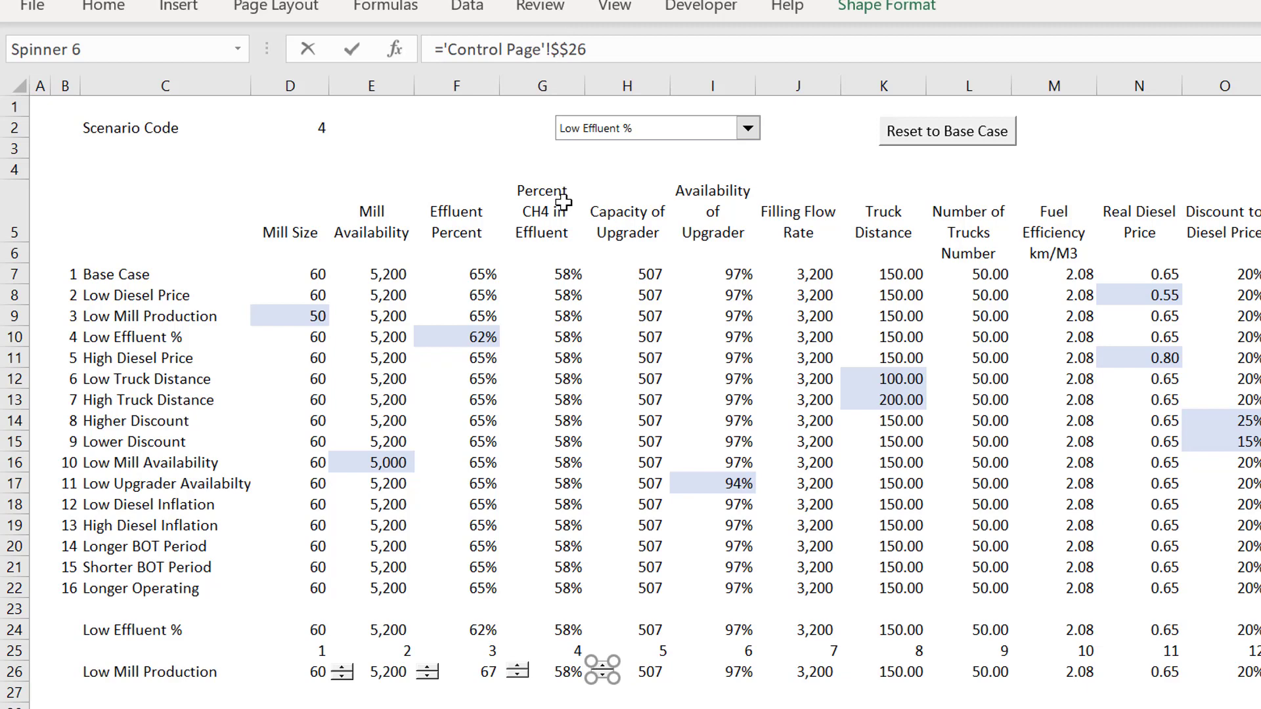
text(G)
click(444, 158)
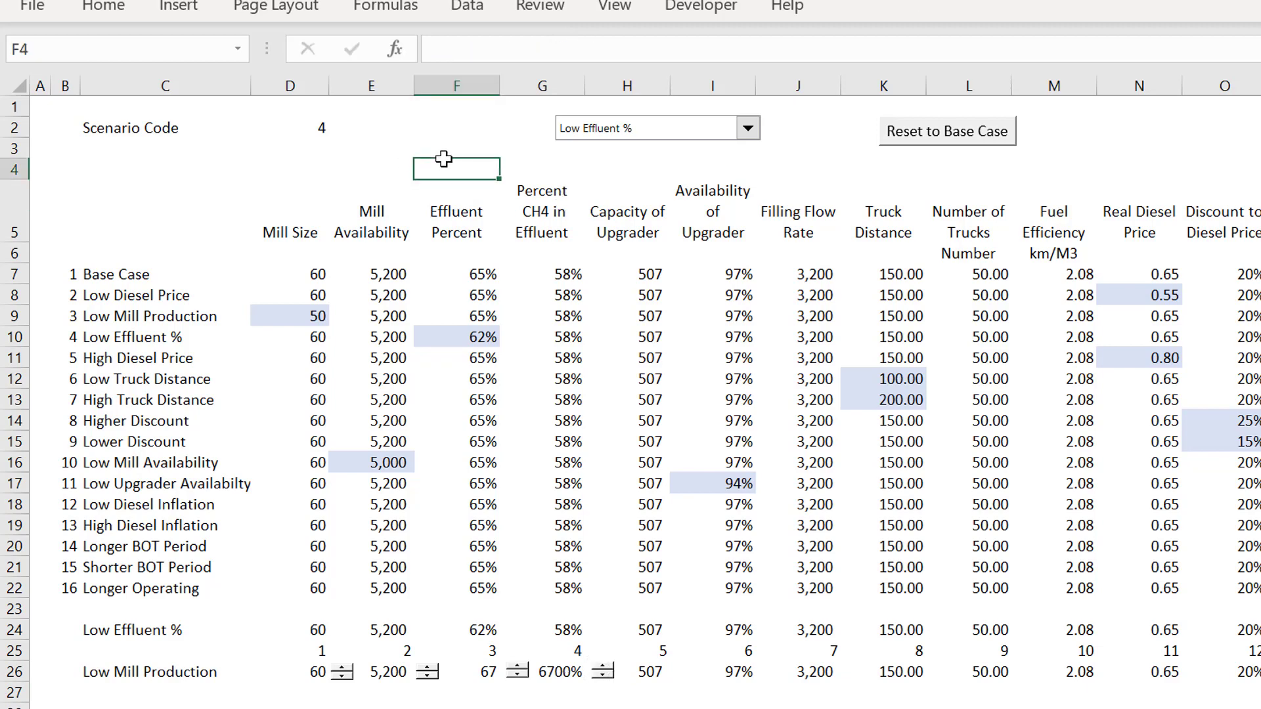
- In the drop-down's copy_scenario macro, duplicate the line multiplying Range("applied").Cells(1, 3) by 100 directly below itself
right_click(627, 130)
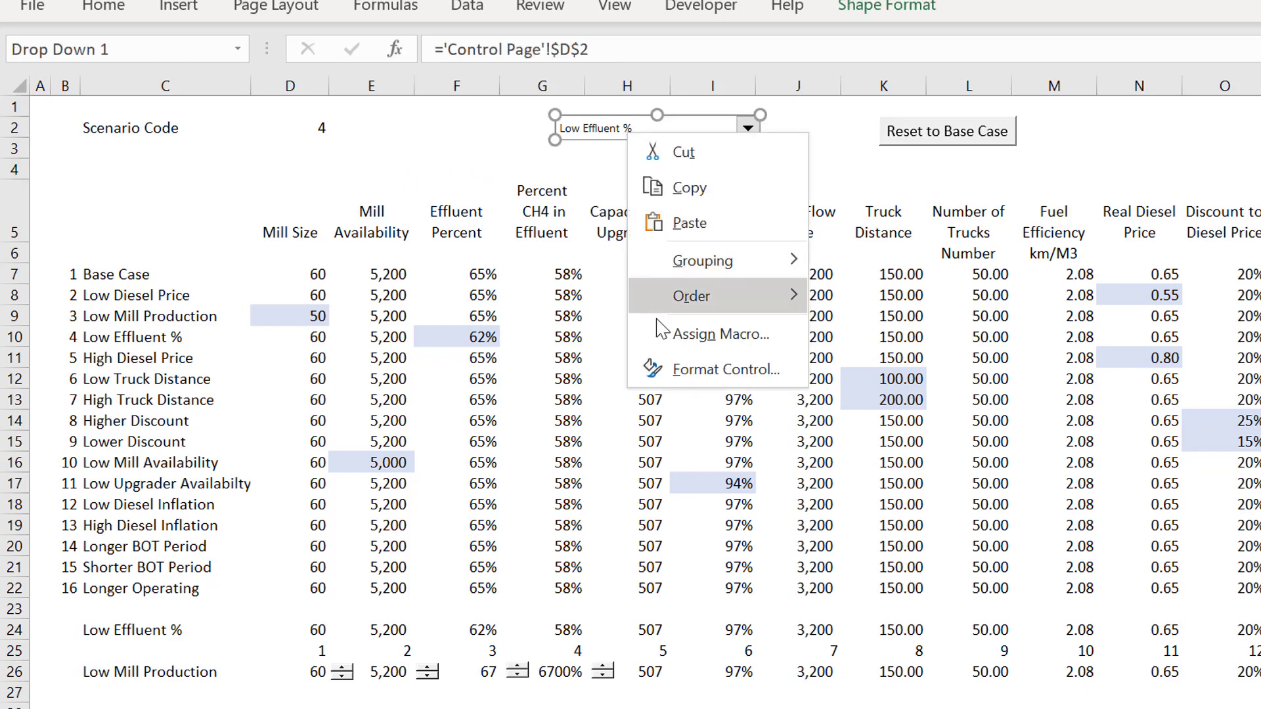
click(670, 333)
click(842, 179)
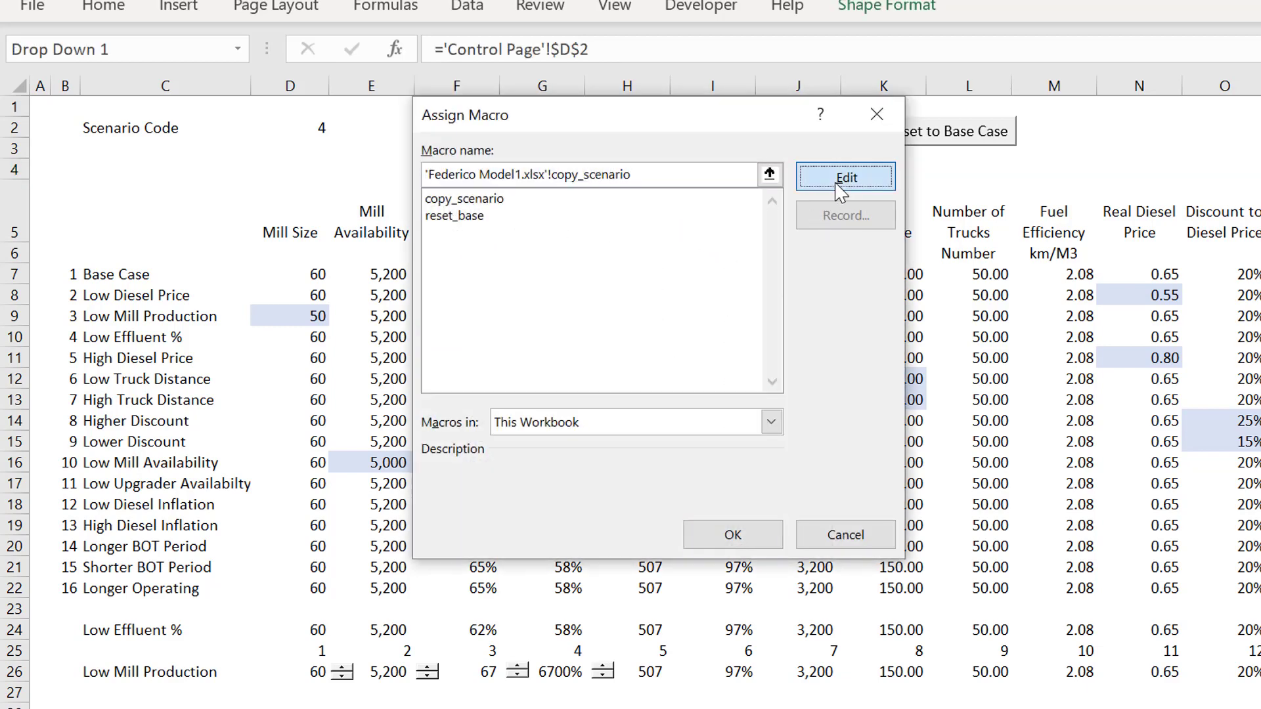
key(Down)
key(Down)
key(Down)
key(Down)
key(Down)
key(Down)
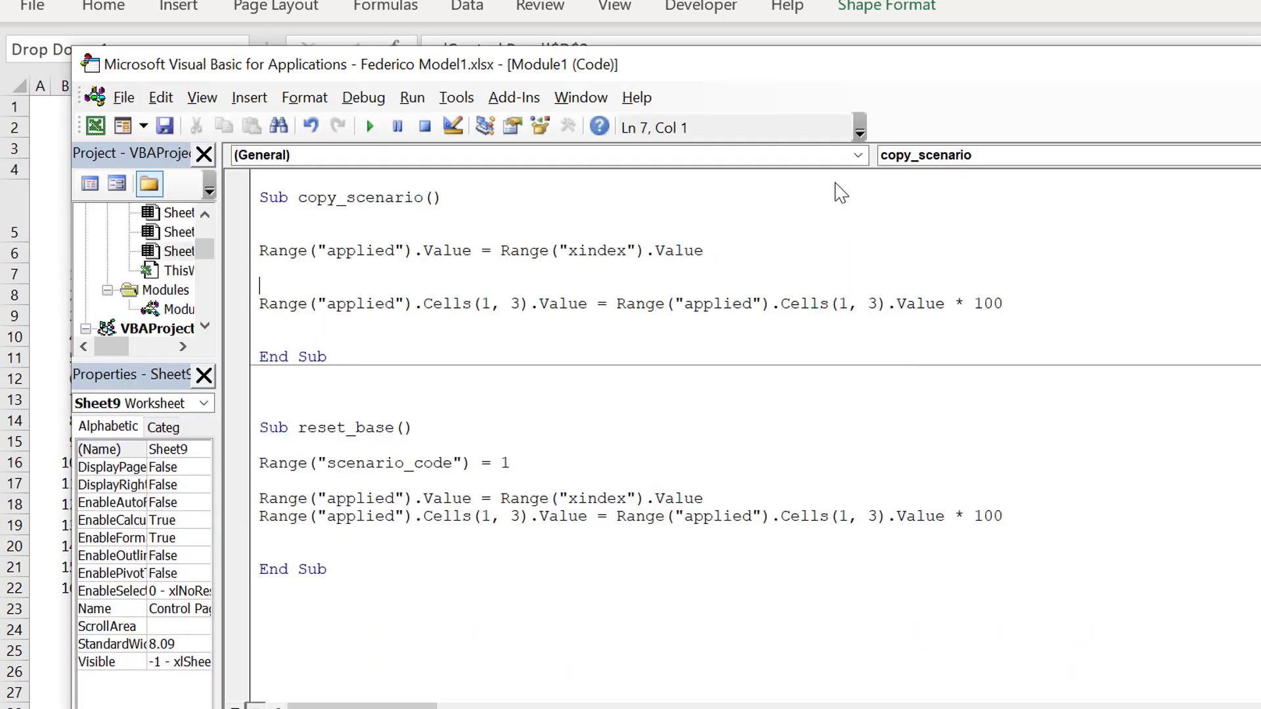
key(shift+Down)
key(ctrl+c)
key(Right)
key(ctrl+v)
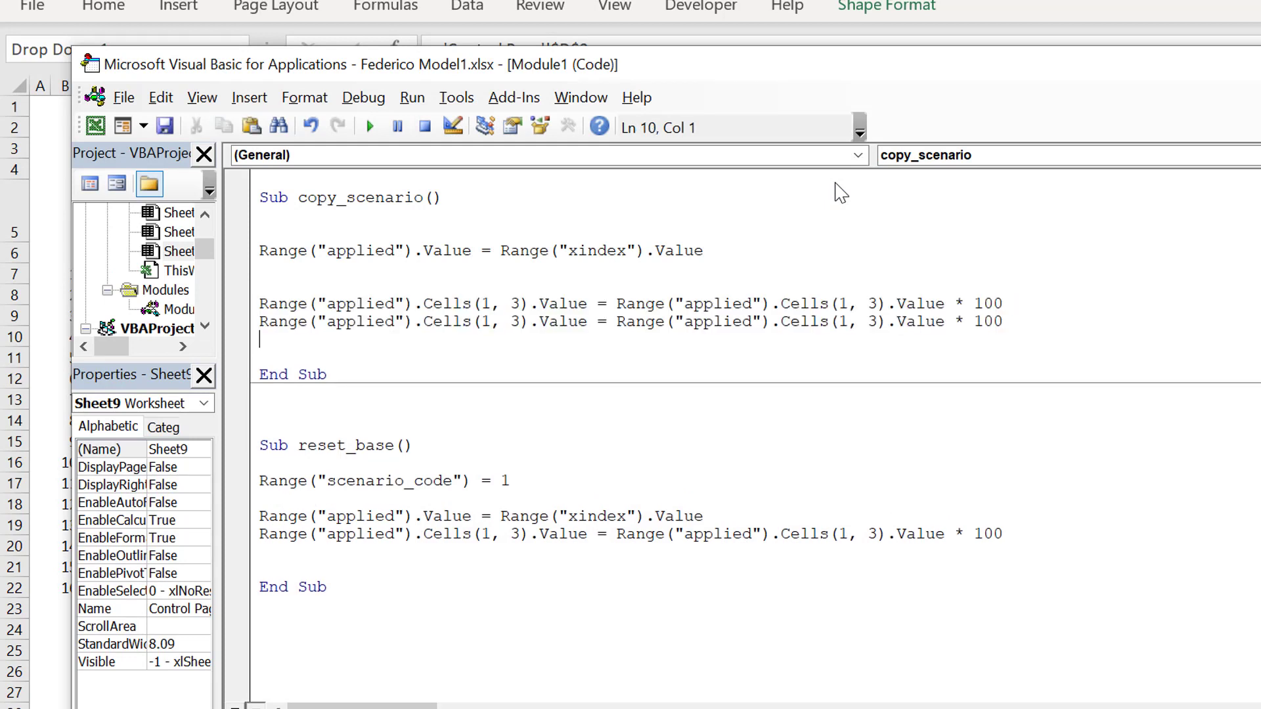
- Change both Cells(1, 3) references in the duplicated line to Cells(1, 4), and return to the Control Page
key(Up)
key(Right)
key(Right)
key(Right)
key(Right)
key(Right)
key(Right)
key(Right)
key(Right)
key(Right)
key(Right)
key(Right)
key(Right)
key(Right)
key(Right)
key(Right)
key(Right)
key(Right)
key(Right)
key(Right)
key(Right)
key(Right)
key(BackSpace)
text(4)
key(Right)
key(Right)
key(Right)
key(Right)
key(Right)
key(Right)
key(Right)
key(Right)
key(Right)
key(Right)
key(Right)
key(Right)
key(Right)
key(Right)
key(Right)
key(Right)
key(Right)
key(Right)
key(Right)
key(Right)
key(BackSpace)
text(4)
key(alt+F11)
click(664, 609)
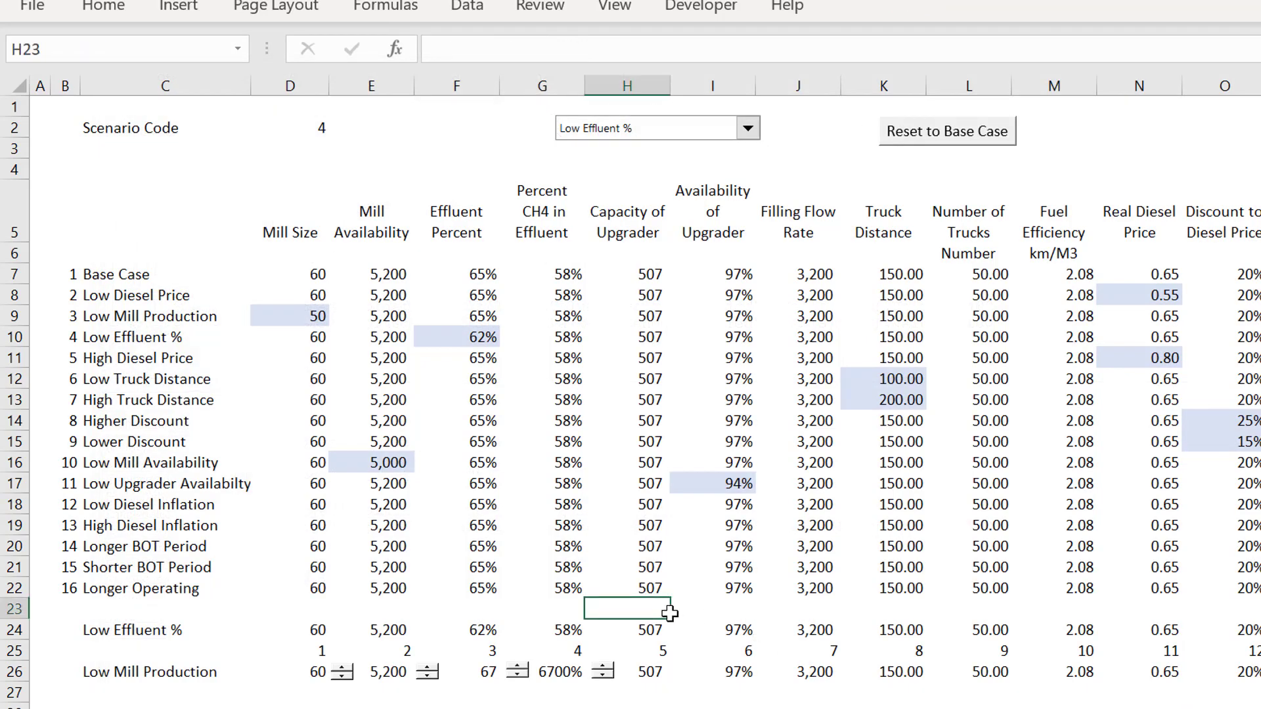
- Apply the General number format to the Percent CH4 in Effluent value in G26 and set the scenario to Base Case
click(572, 671)
key(ctrl+shift+grave)
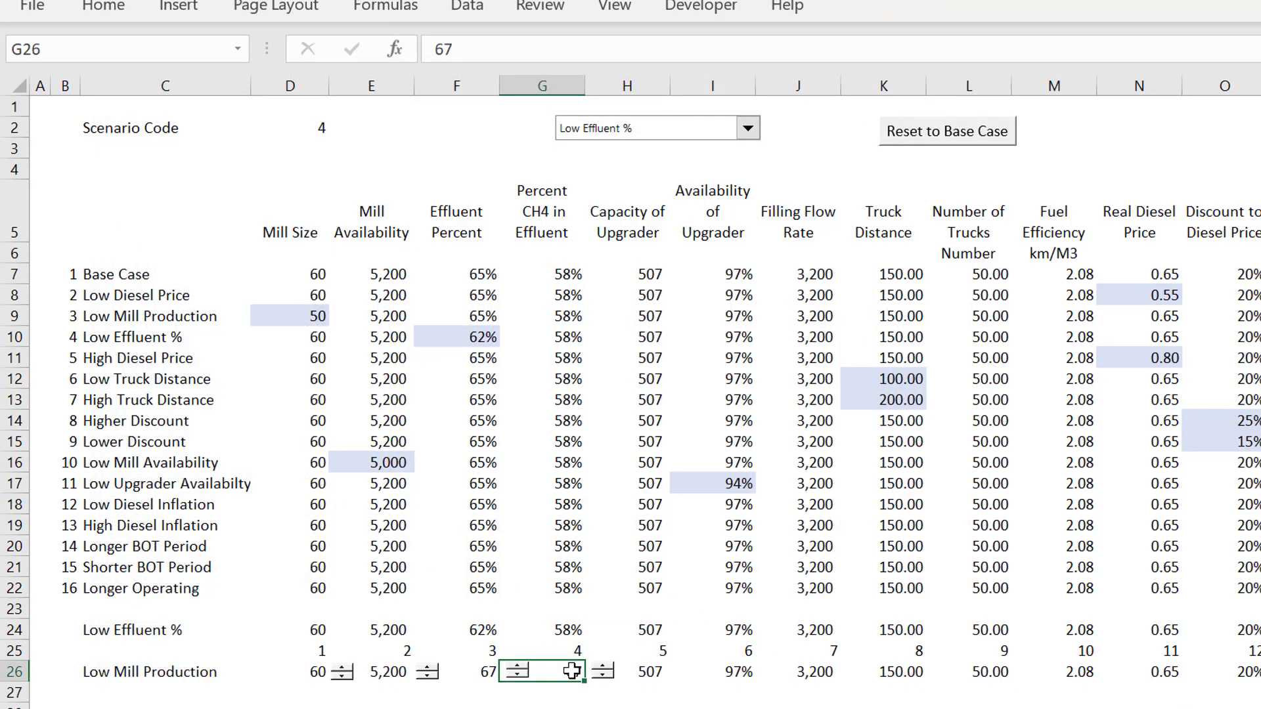
click(596, 135)
click(598, 146)
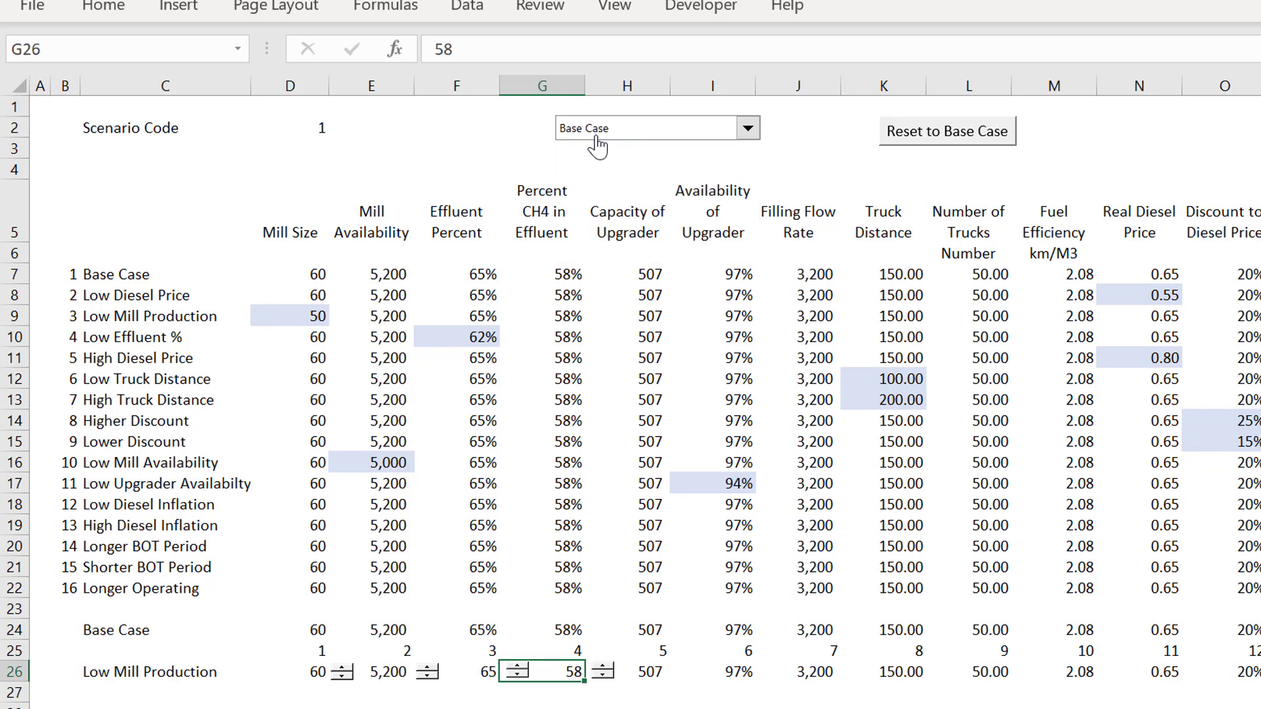
- Set the Percent CH4 in Effluent spinner's minimum value to 56 and its maximum value to 60
right_click(602, 671)
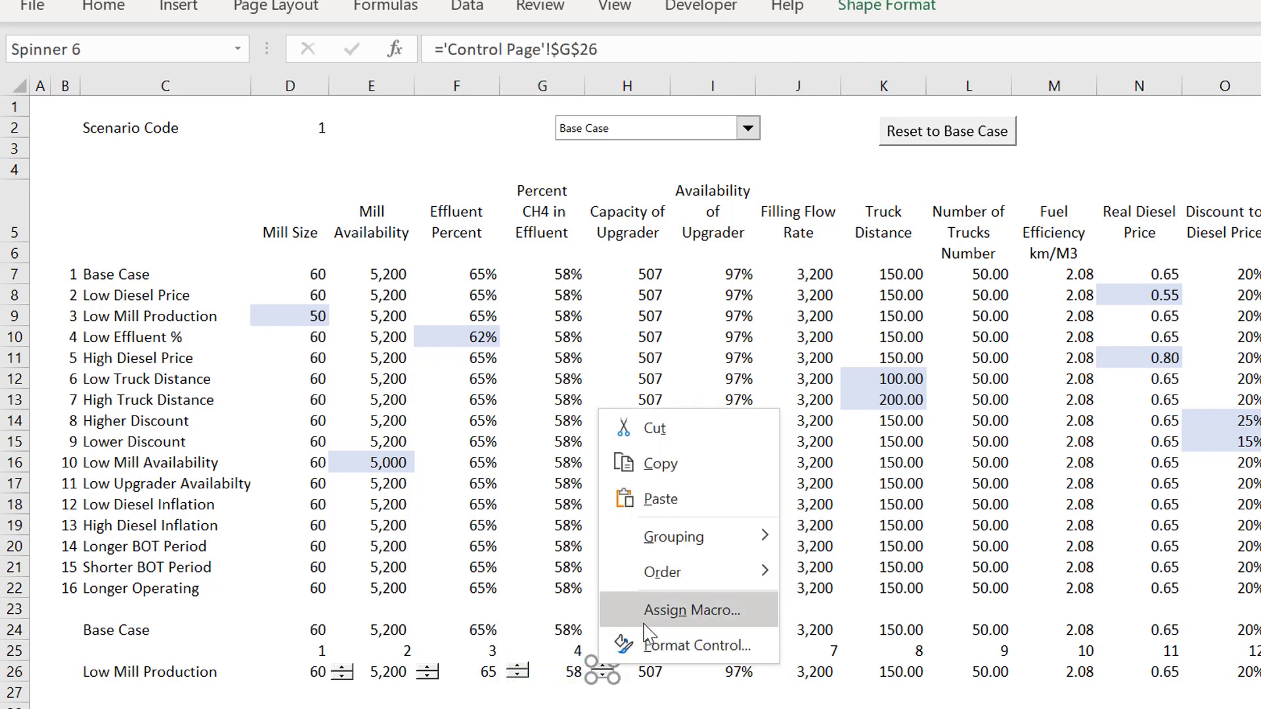
click(632, 645)
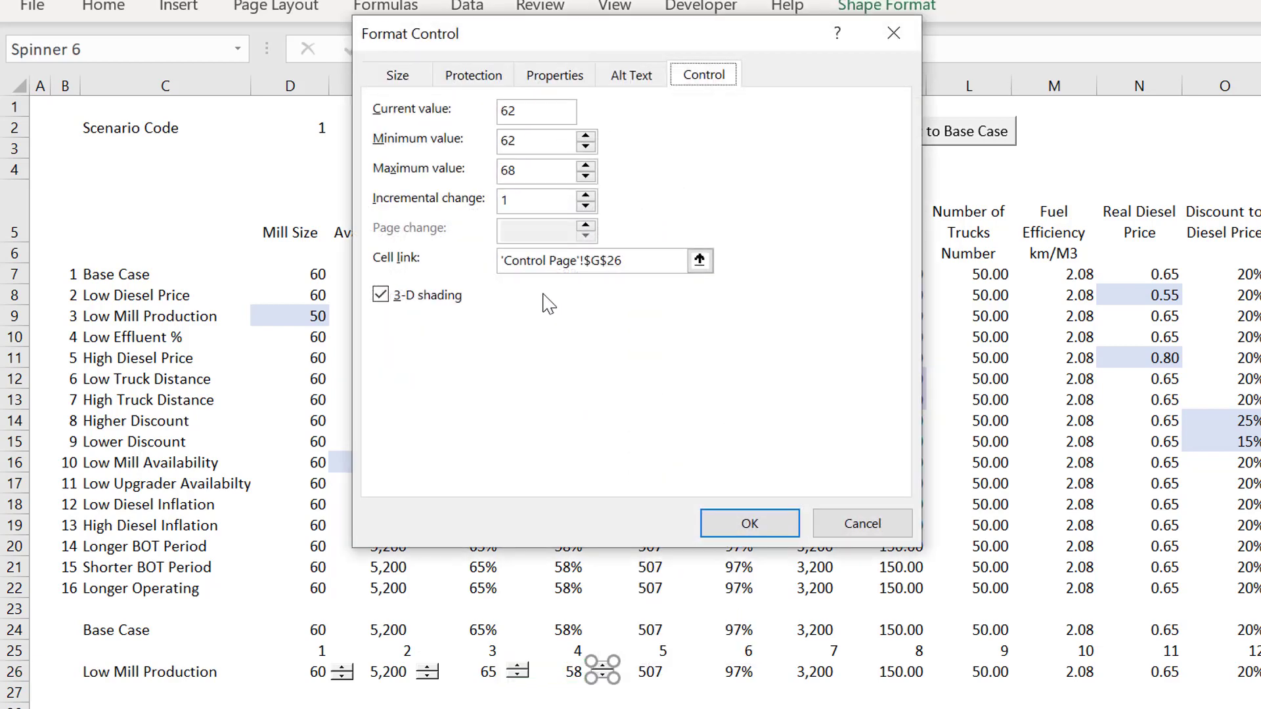
click(528, 146)
key(BackSpace)
key(BackSpace)
text(56)
click(526, 172)
key(BackSpace)
key(BackSpace)
text(60)
click(731, 523)
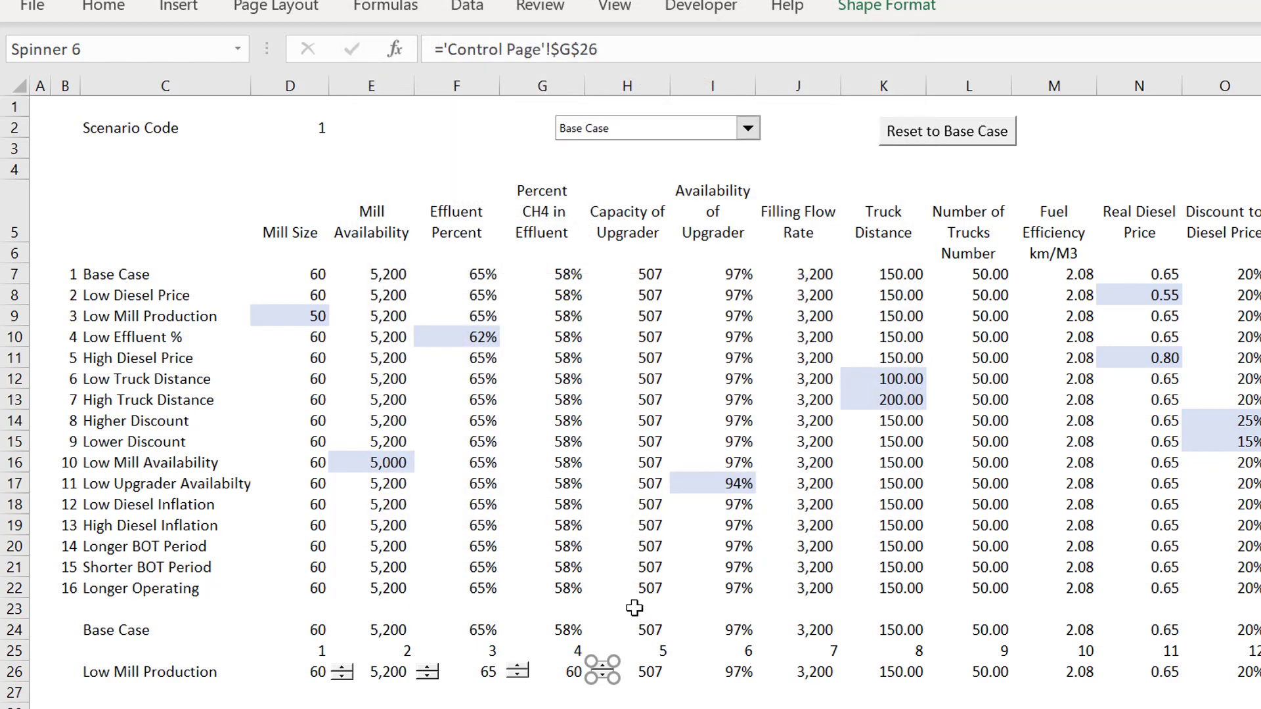
click(635, 609)
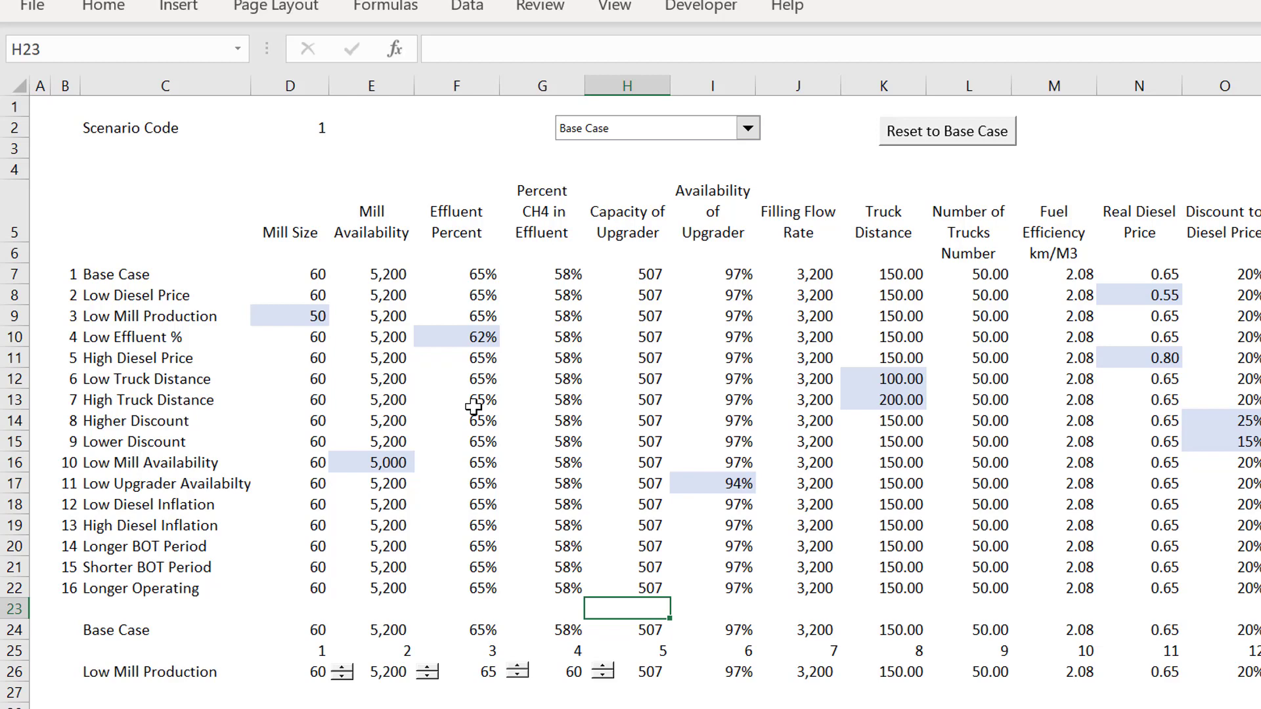
- Go to the Summary sheet and select the Membrane section's Effluent % value to view its formula
key(ctrl+Page_Up)
key(ctrl+Page_Up)
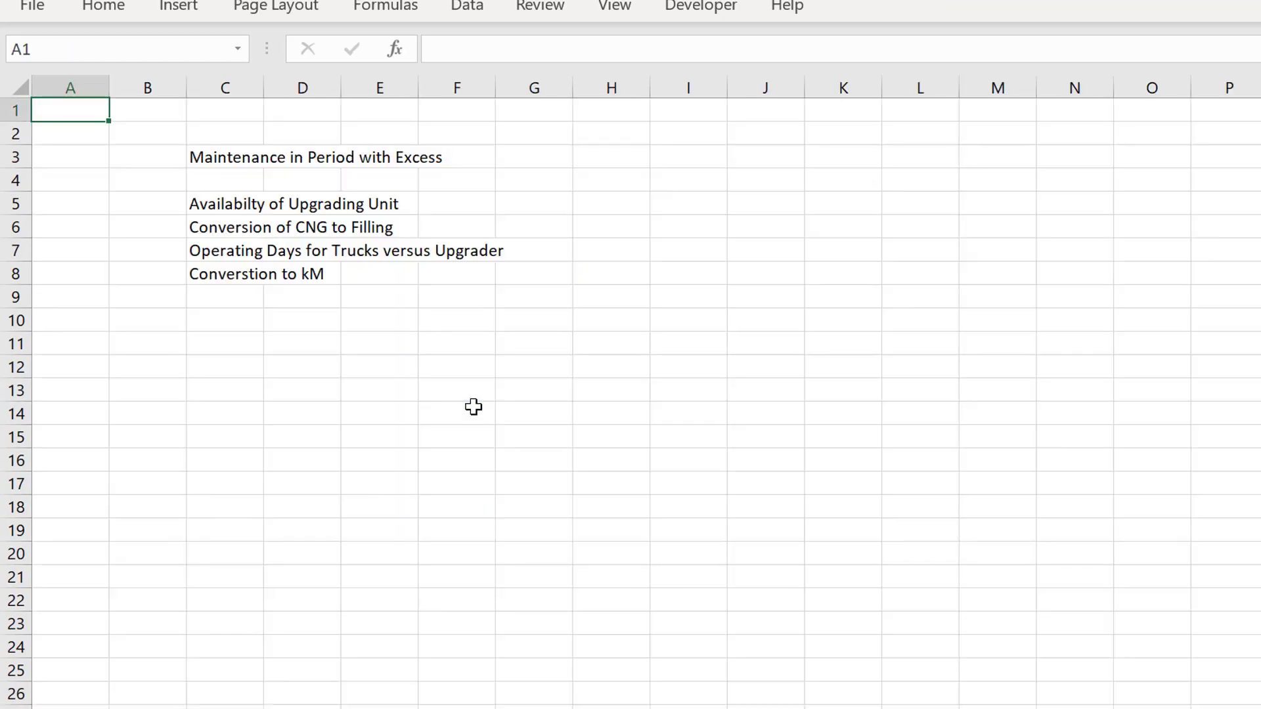
key(ctrl+Page_Down)
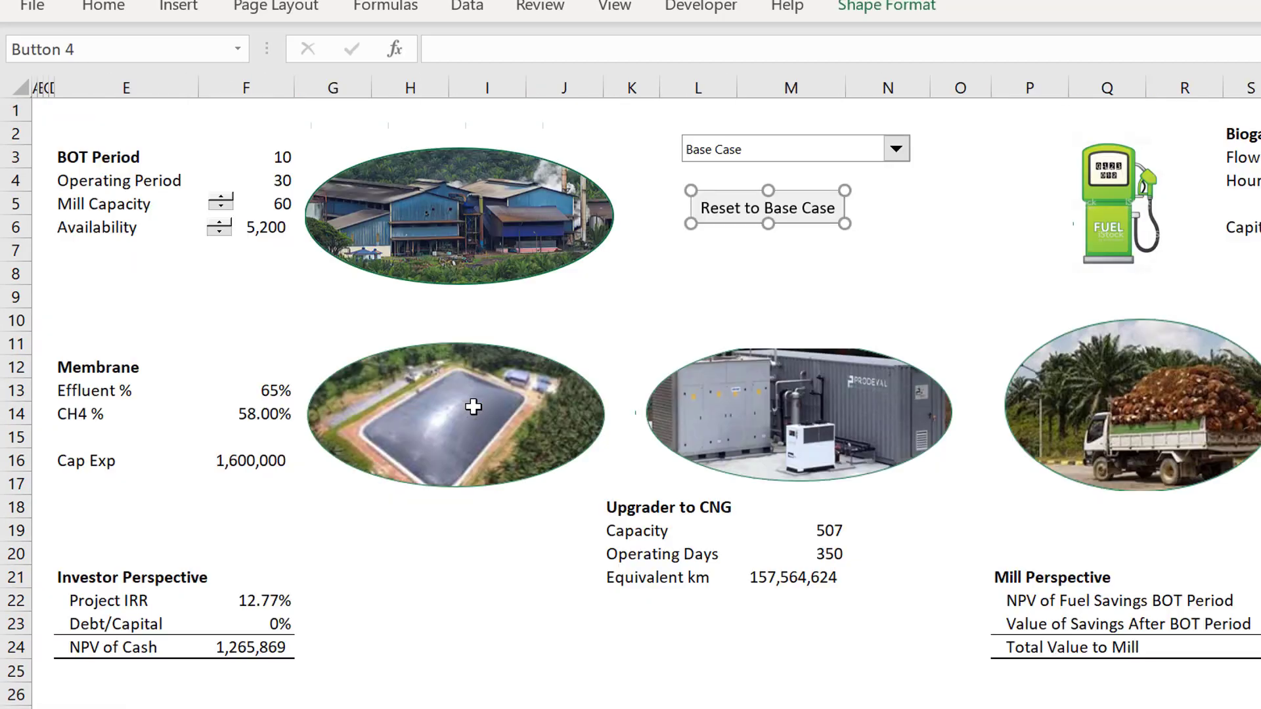
click(197, 370)
key(Down)
key(Right)
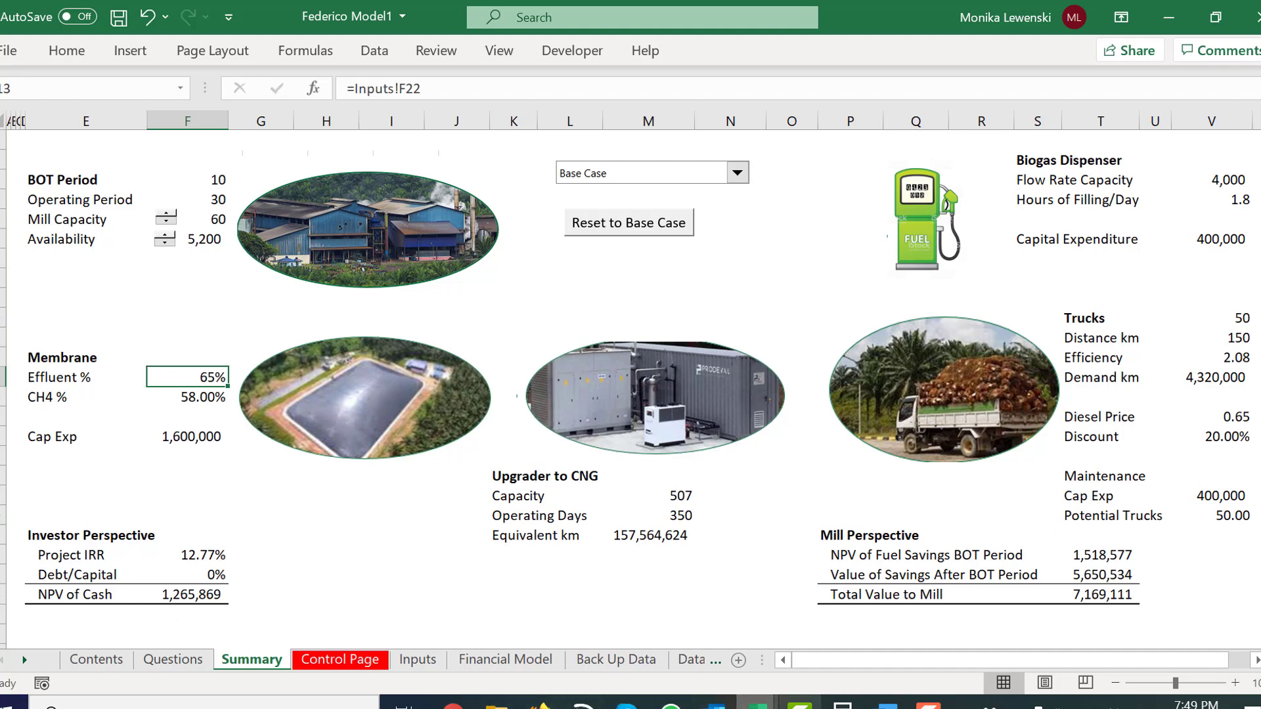
mouse_move(799, 705)
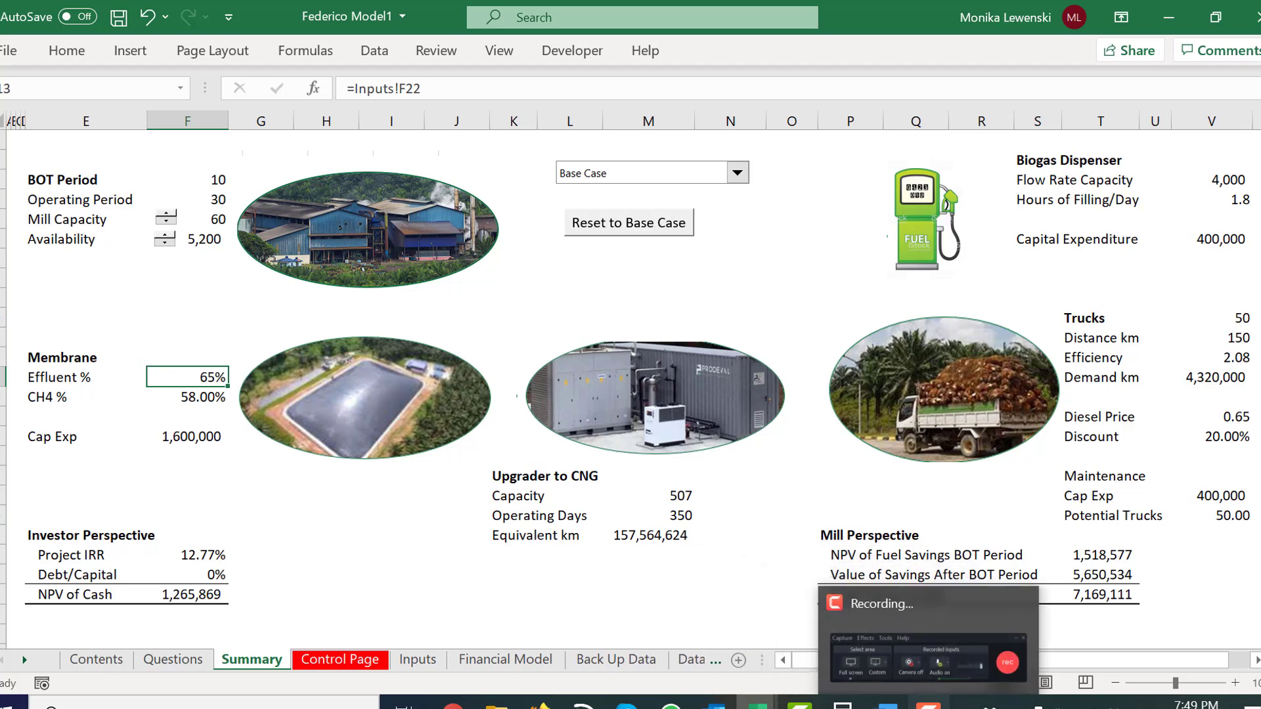
click(928, 701)
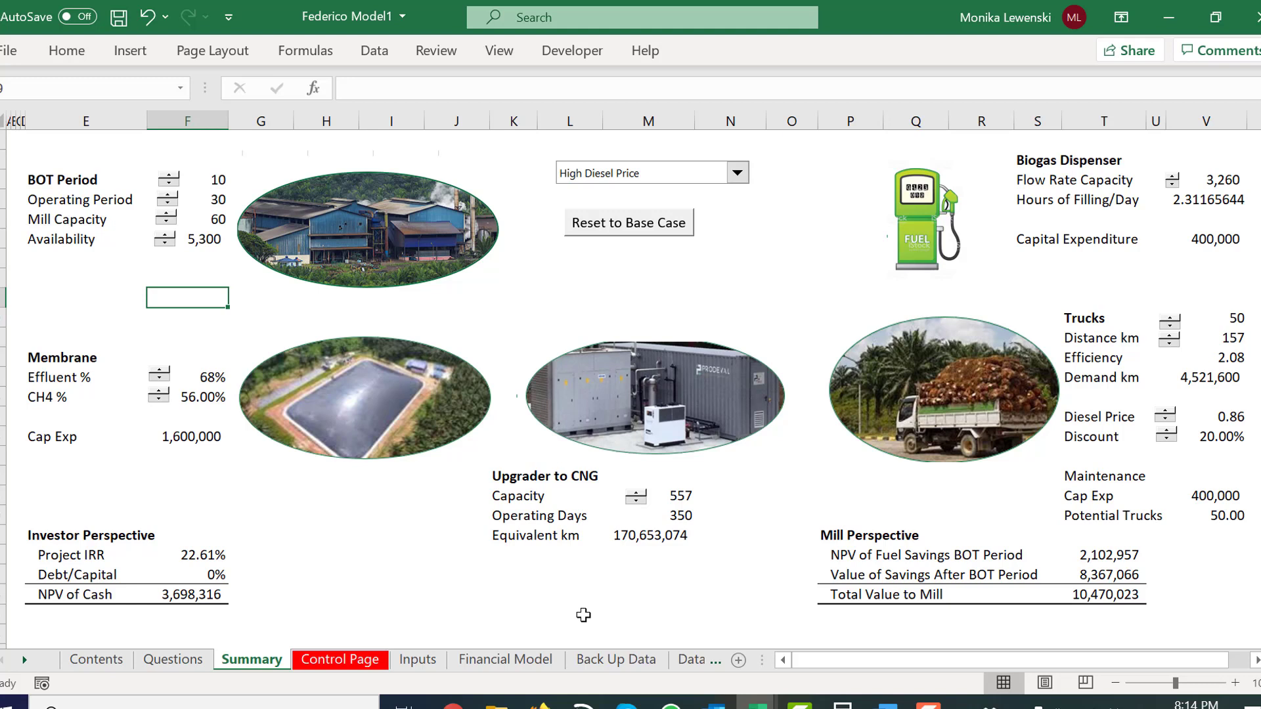
- Set the Summary sheet's scenario to Base Case and run Reset to Base Case
ctrl+click(166, 177)
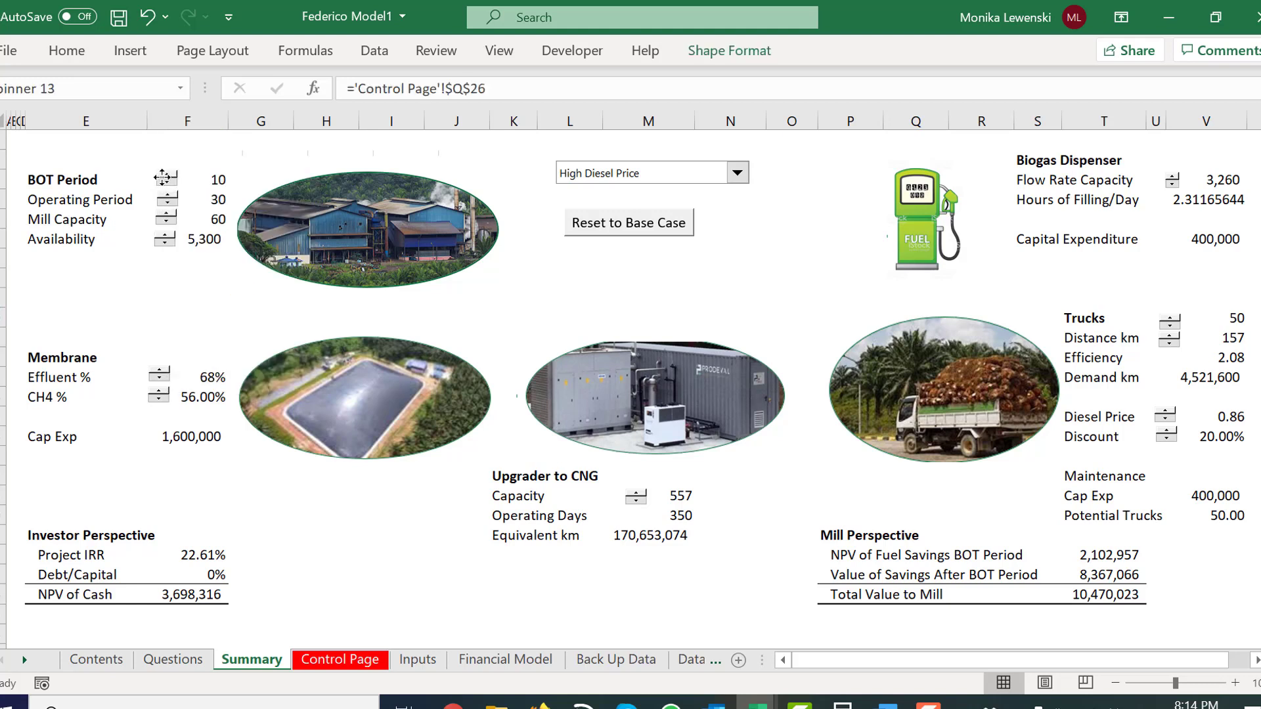
click(542, 319)
click(655, 172)
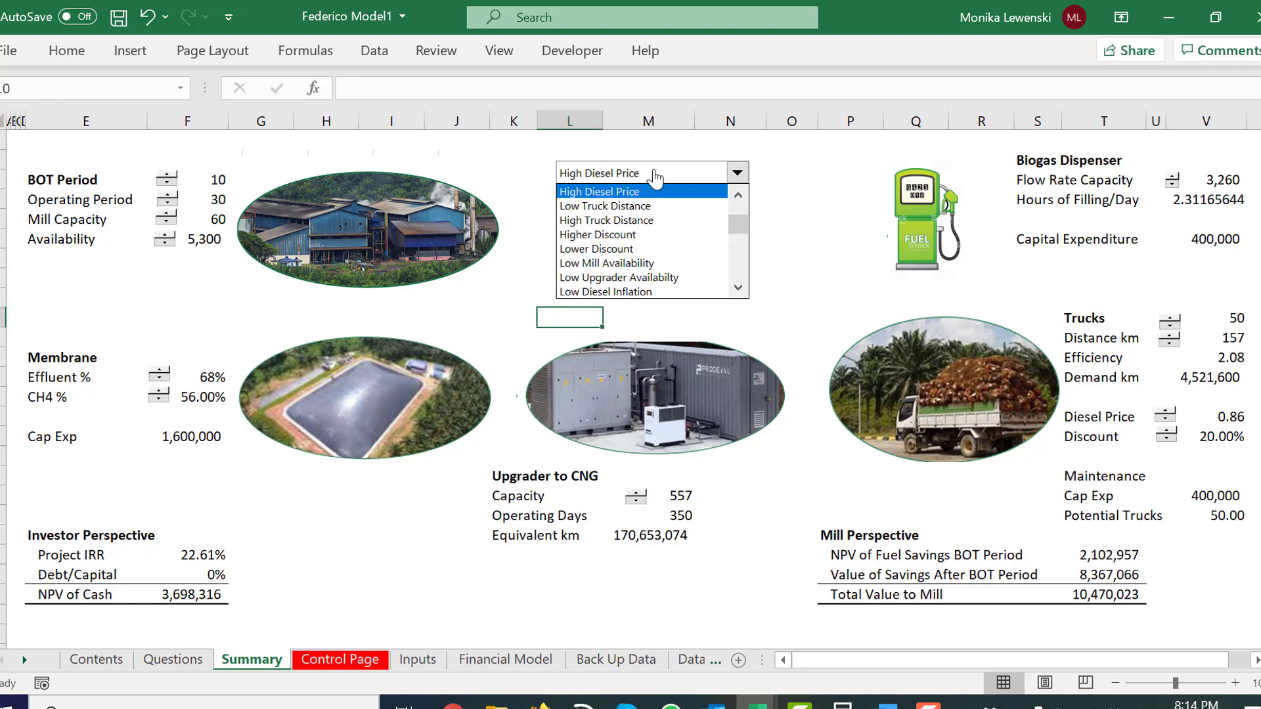
key(Return)
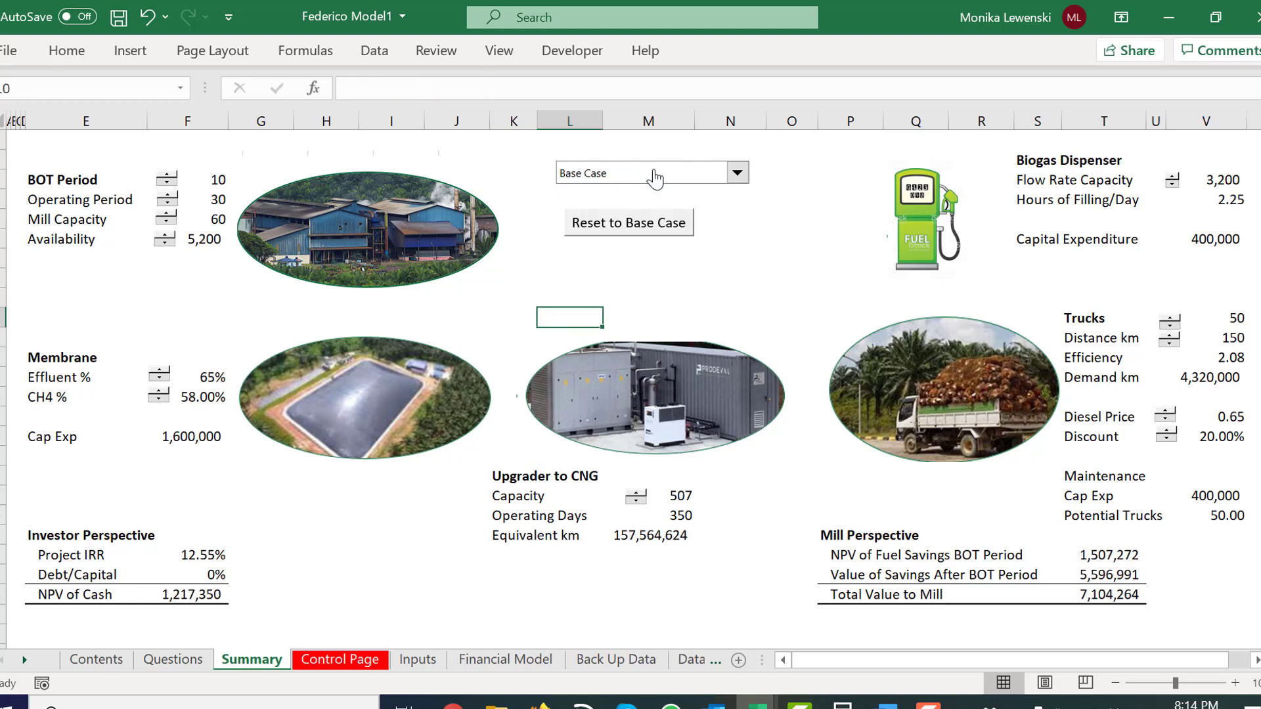
click(643, 227)
- Raise the Diesel Price to 0.70 with its spinner
click(1166, 414)
click(1166, 414)
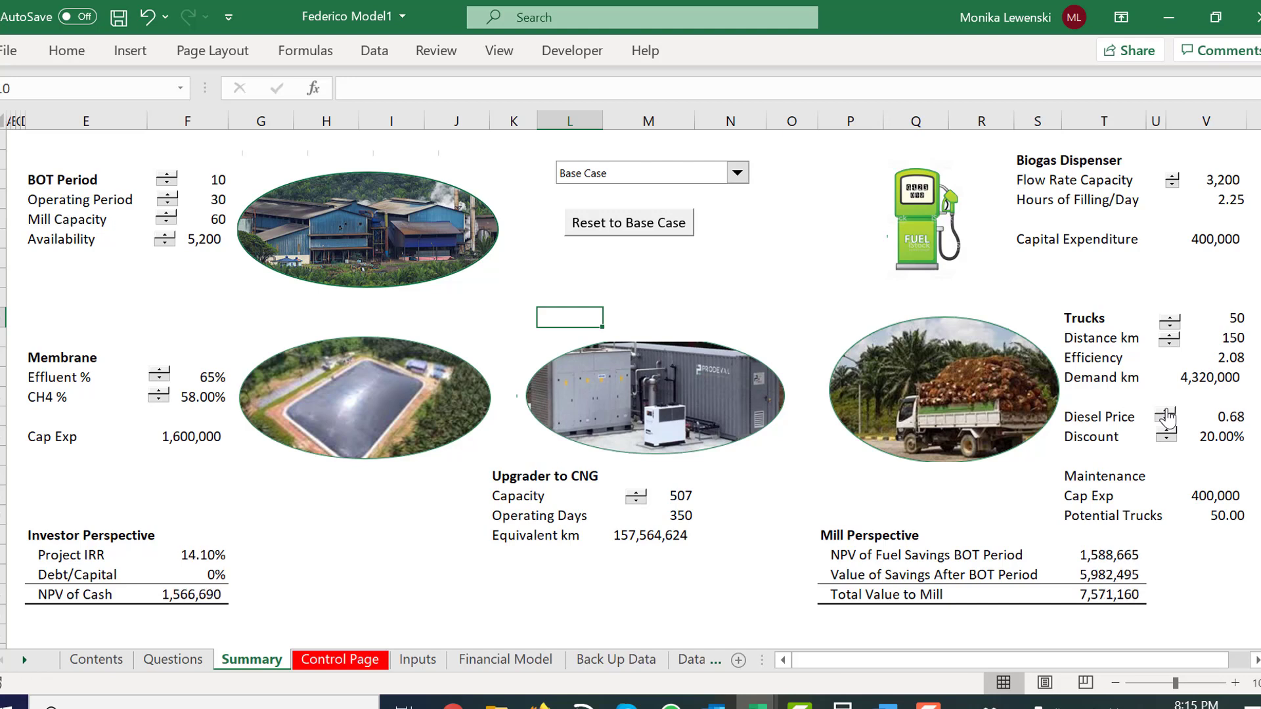
click(1166, 414)
click(1166, 414)
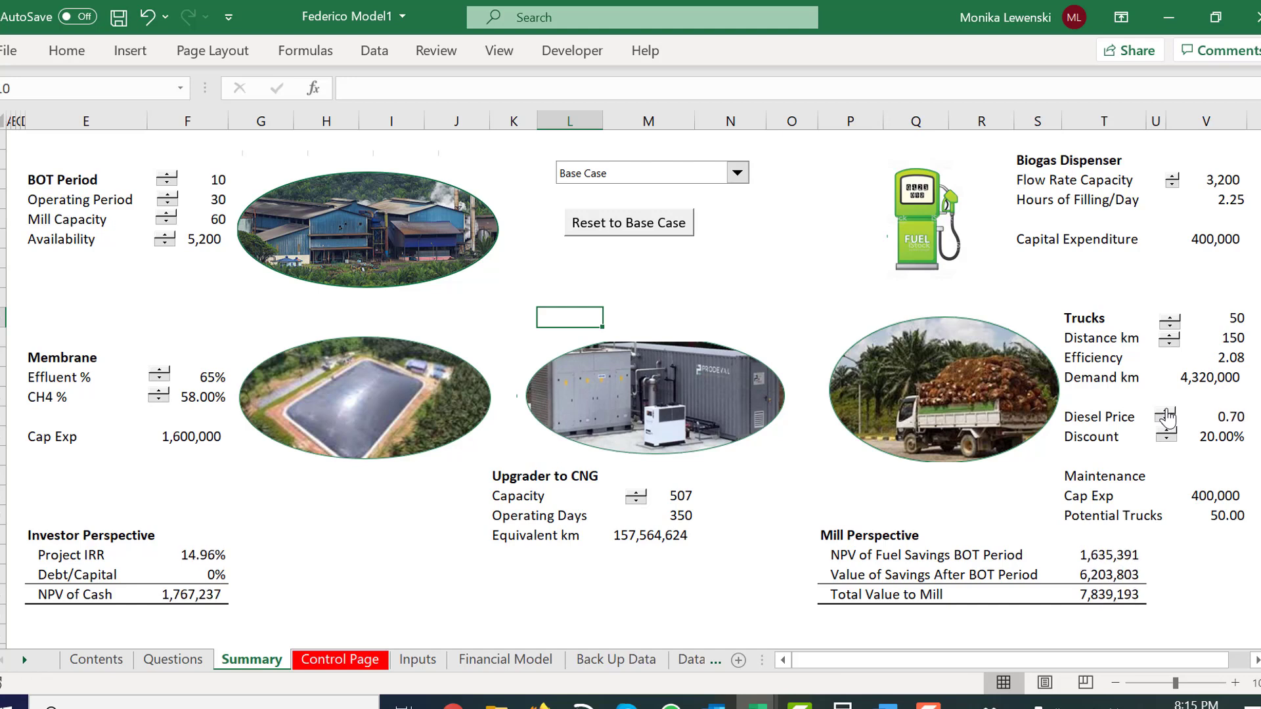
- Lower the Diesel Price to 0.50 with its spinner
click(1166, 424)
click(1166, 424)
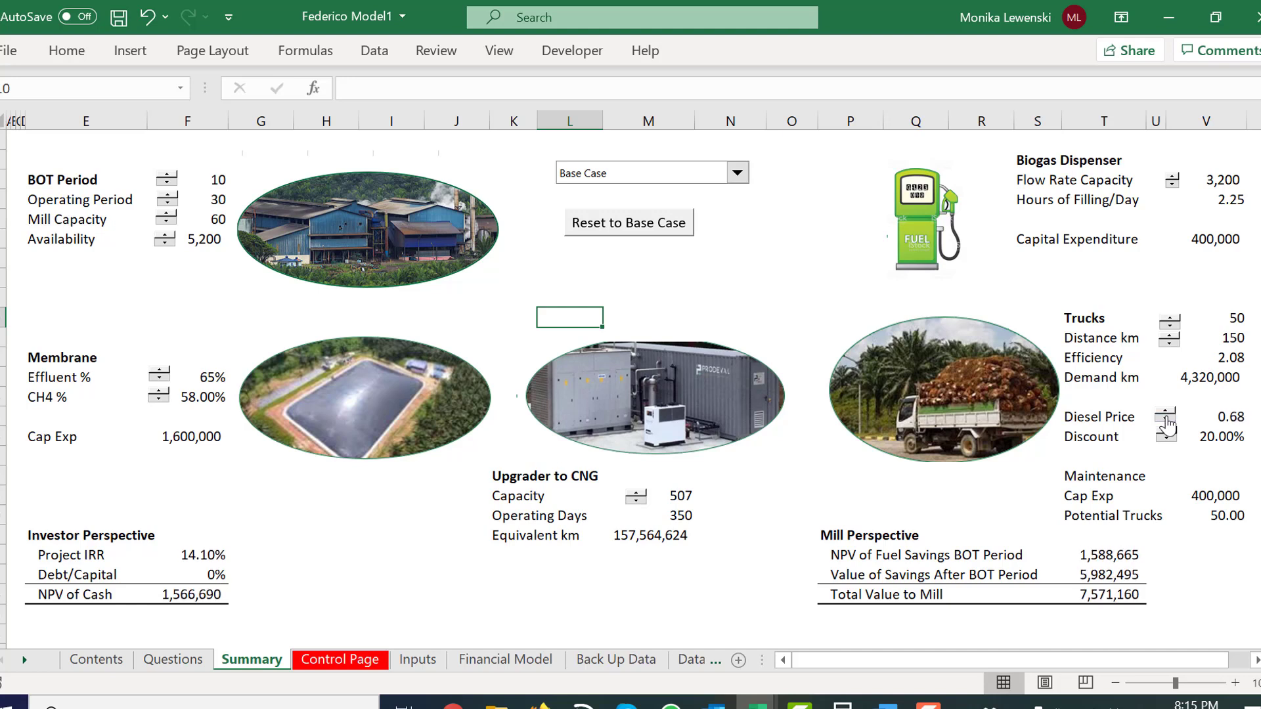
click(1166, 424)
click(1166, 424)
click(1166, 424)
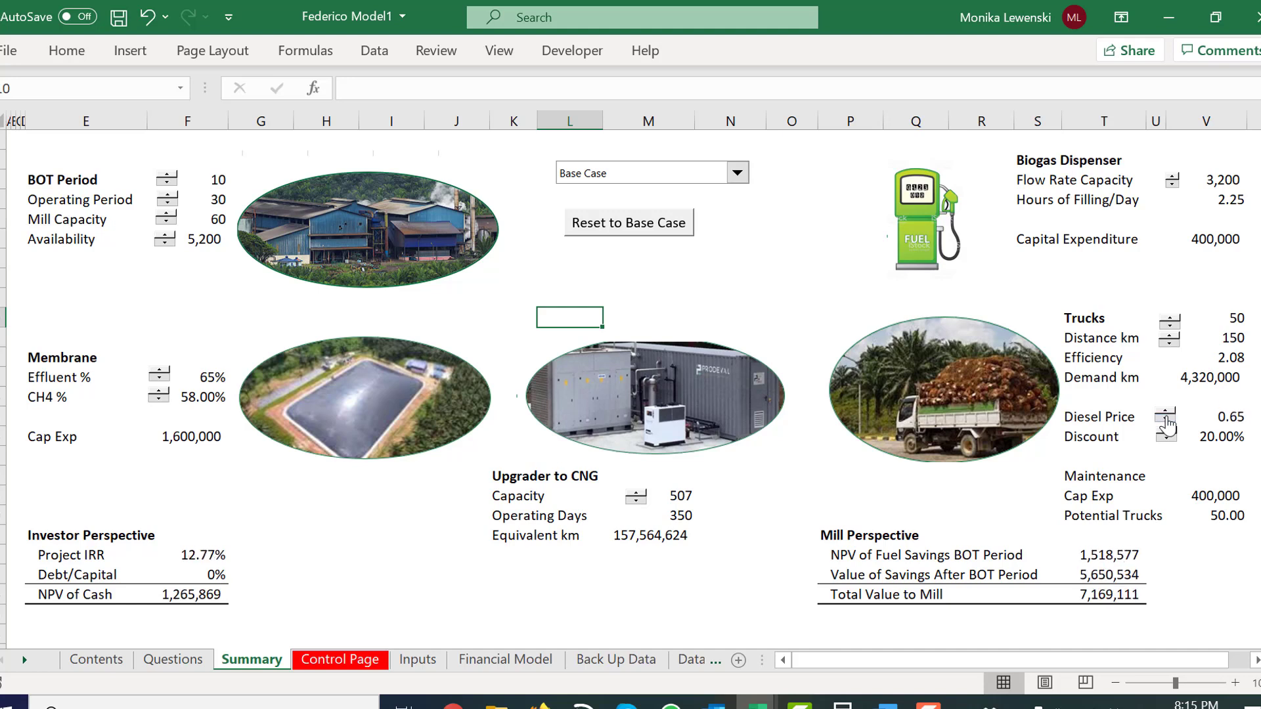
click(1166, 424)
click(1166, 424)
click(1166, 424)
click(1166, 423)
click(1166, 424)
click(1166, 423)
click(1166, 423)
click(1166, 424)
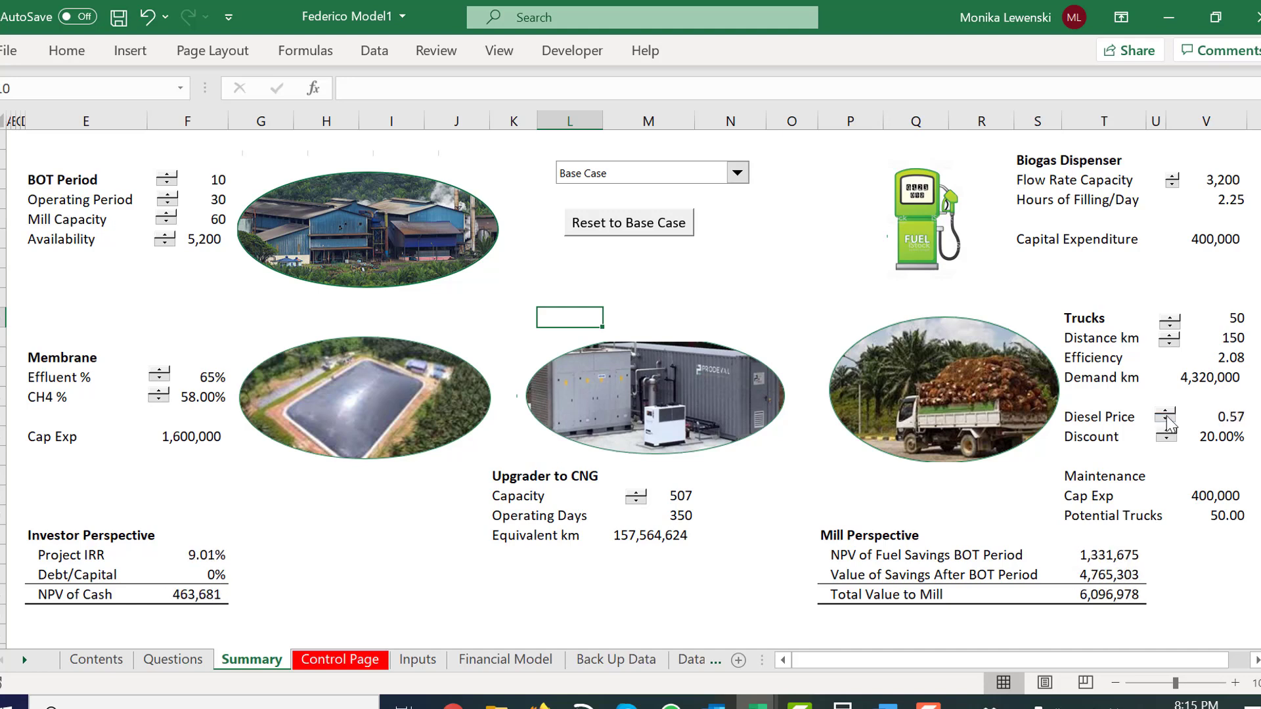
click(1166, 424)
click(1166, 423)
click(1166, 424)
click(1166, 424)
click(1166, 424)
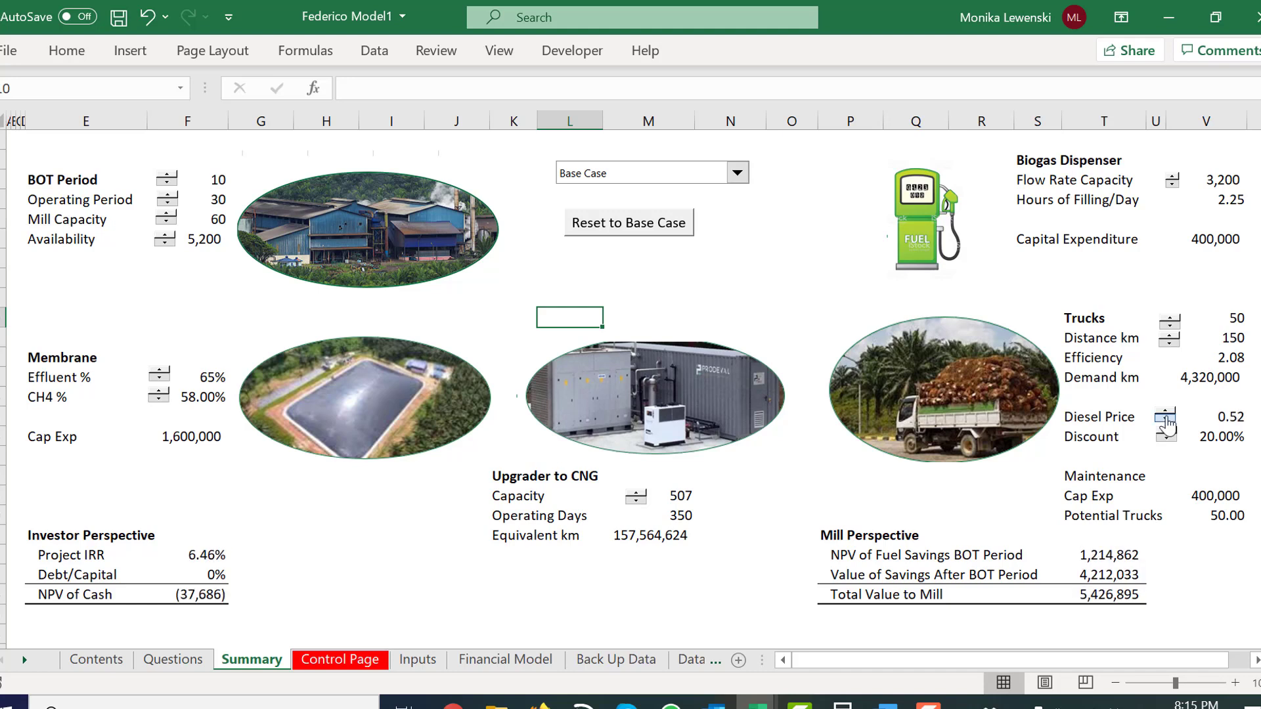
click(1166, 424)
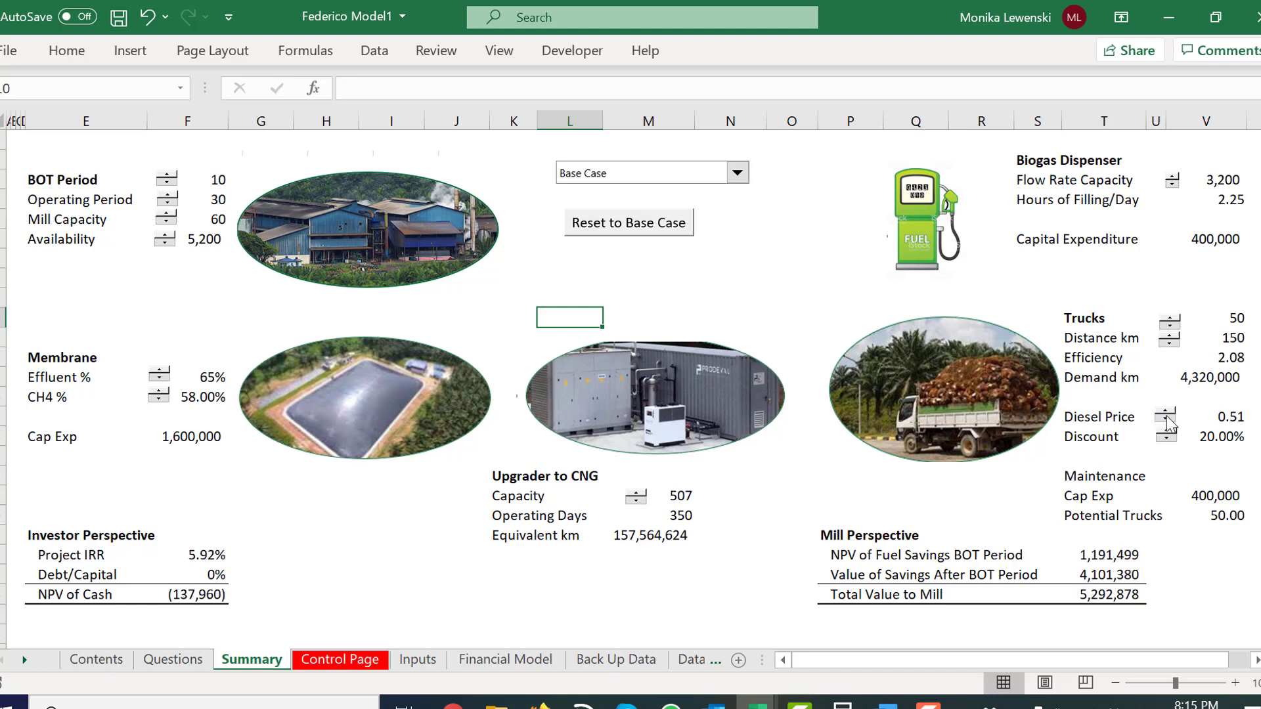
click(1166, 426)
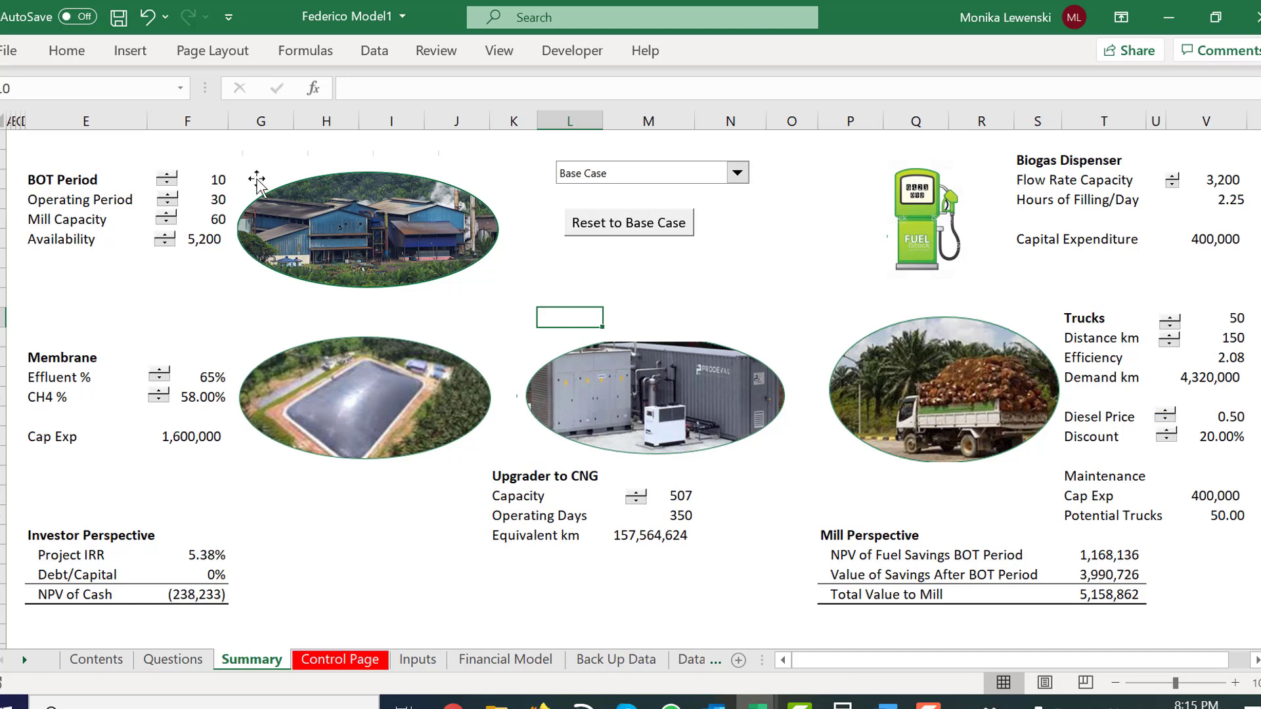
- Step the BOT Period up to 18 and back down to 16 with its spinner
click(168, 177)
click(168, 177)
click(168, 177)
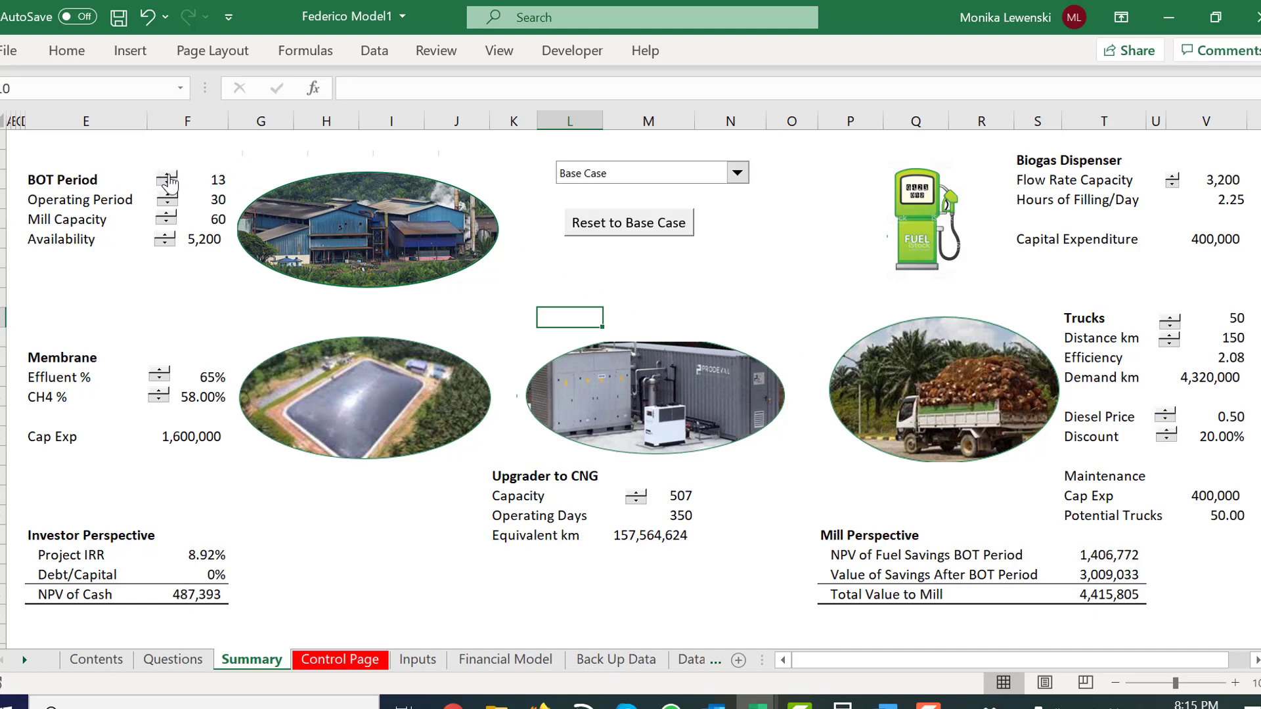
click(167, 177)
click(168, 176)
click(167, 176)
click(168, 177)
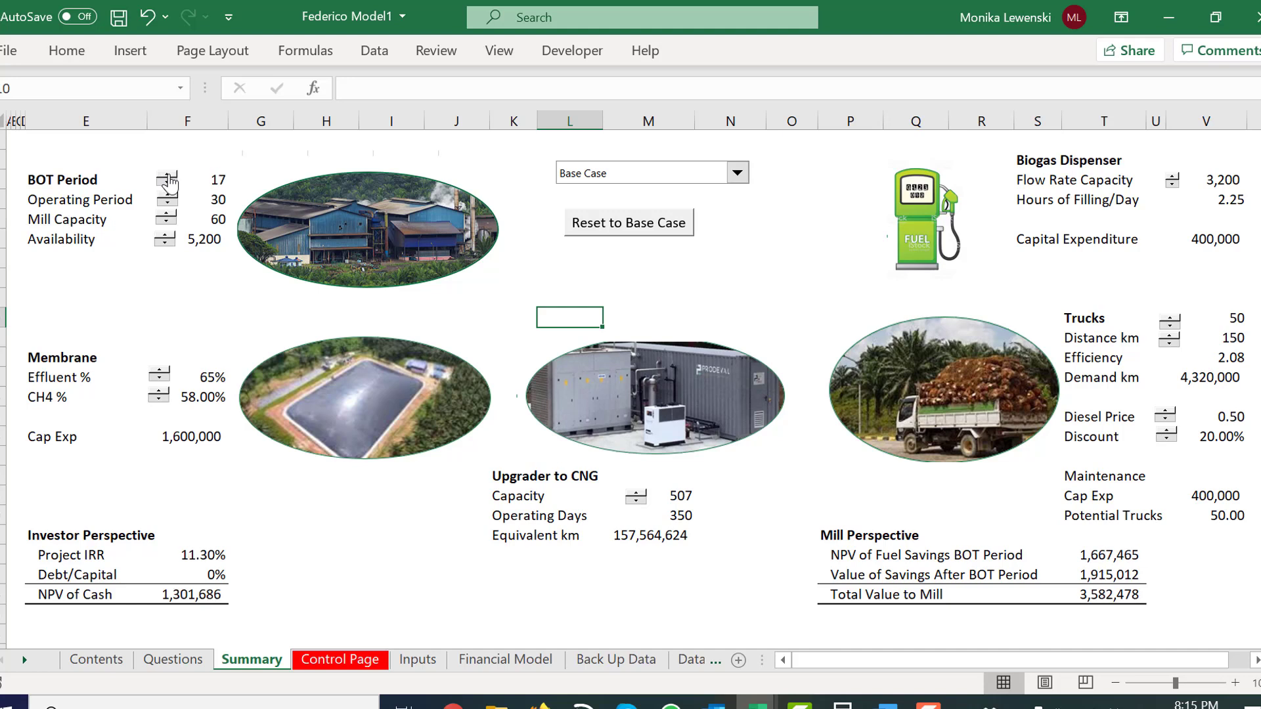
click(169, 177)
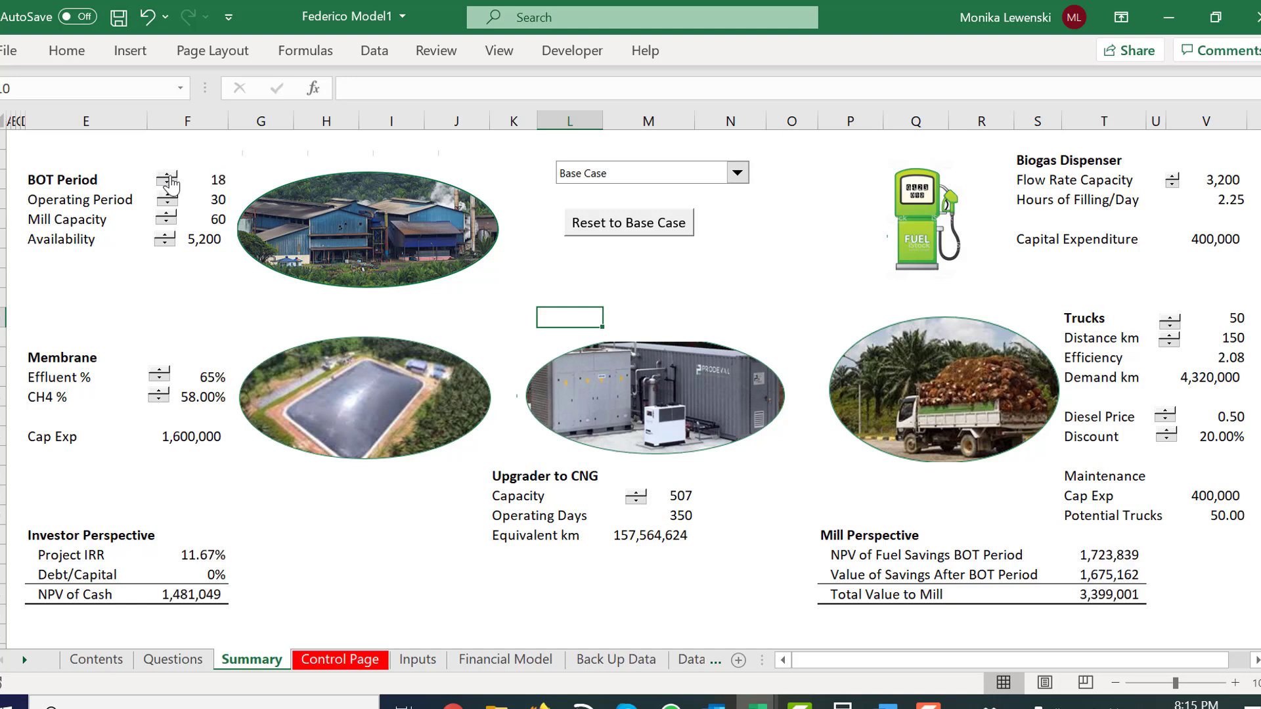
click(170, 184)
click(170, 184)
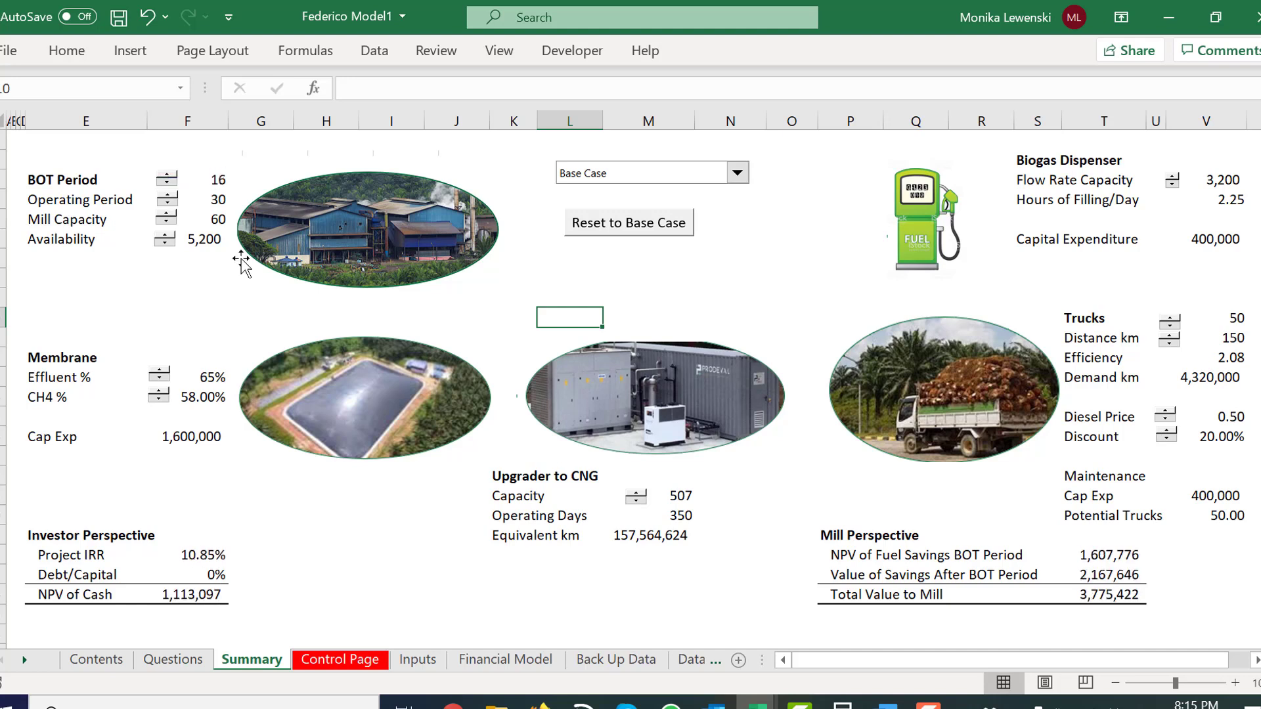
- Step the Operating Period up to 36 and back down to 32 with its spinner
click(169, 196)
click(169, 196)
click(168, 197)
click(168, 196)
click(169, 196)
click(169, 196)
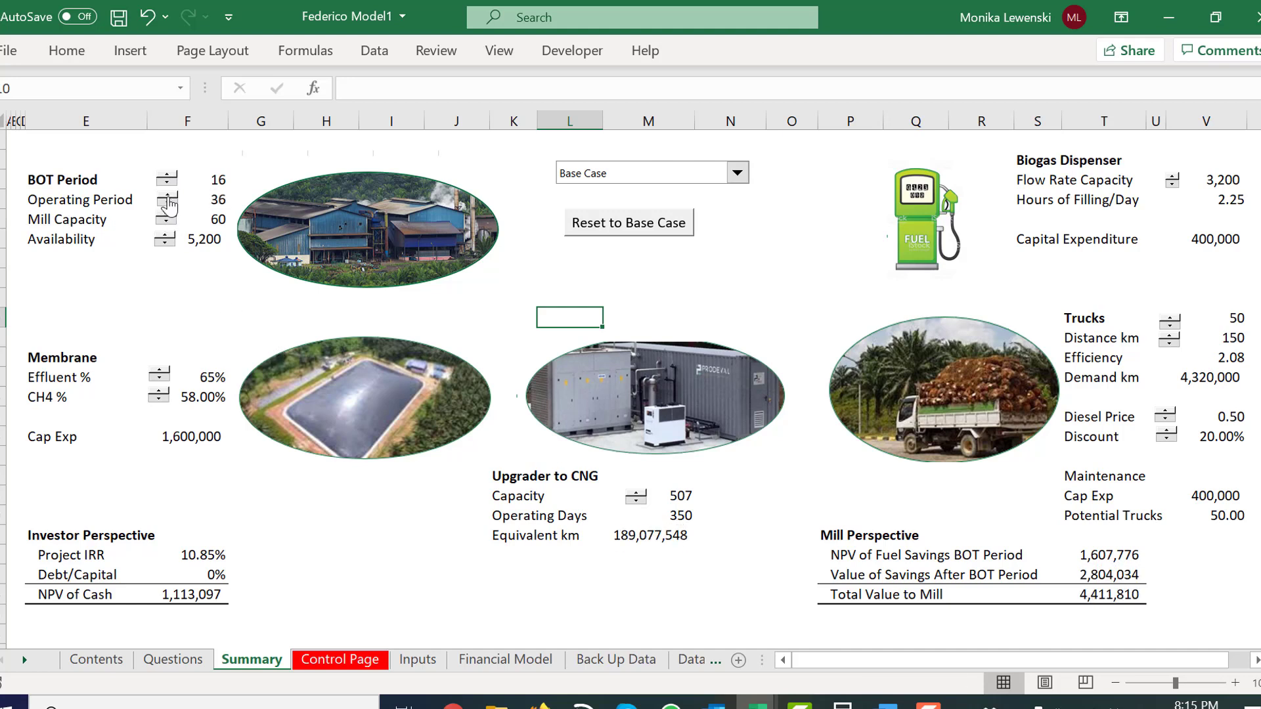
click(169, 204)
click(169, 204)
click(169, 204)
click(169, 204)
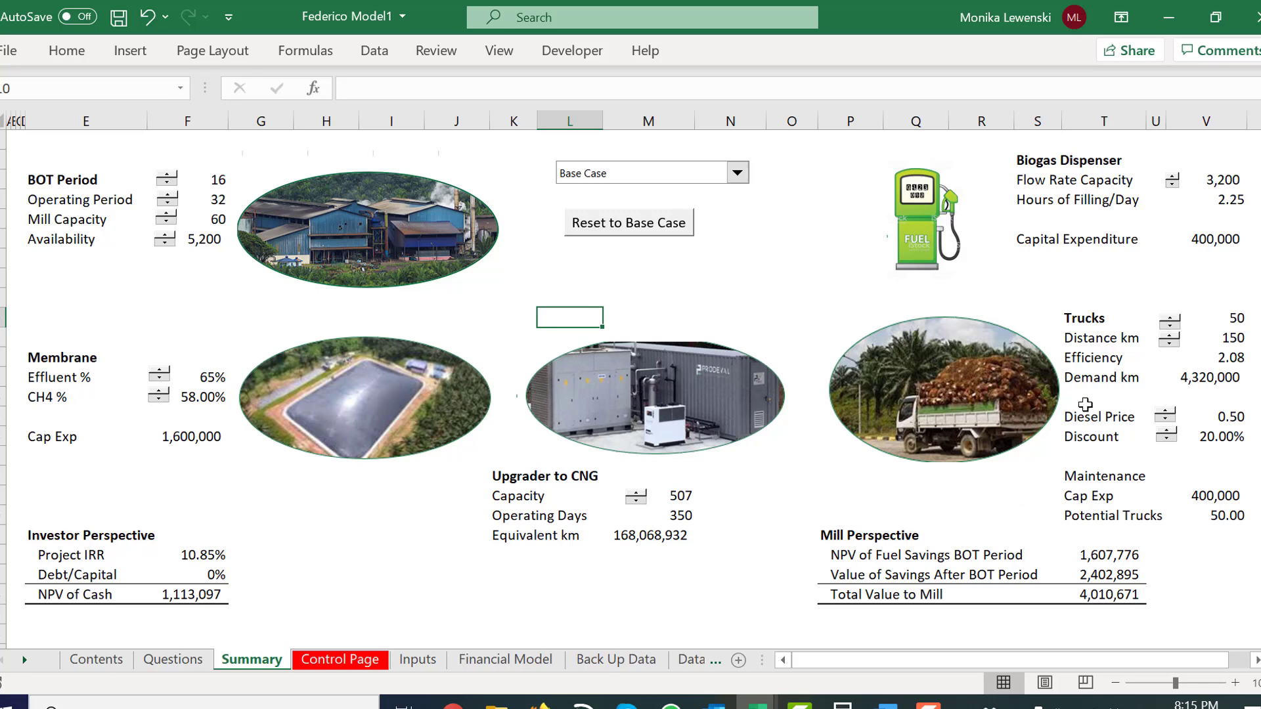
- Set the minimum value of the Diesel Price spinner to 20
right_click(1164, 416)
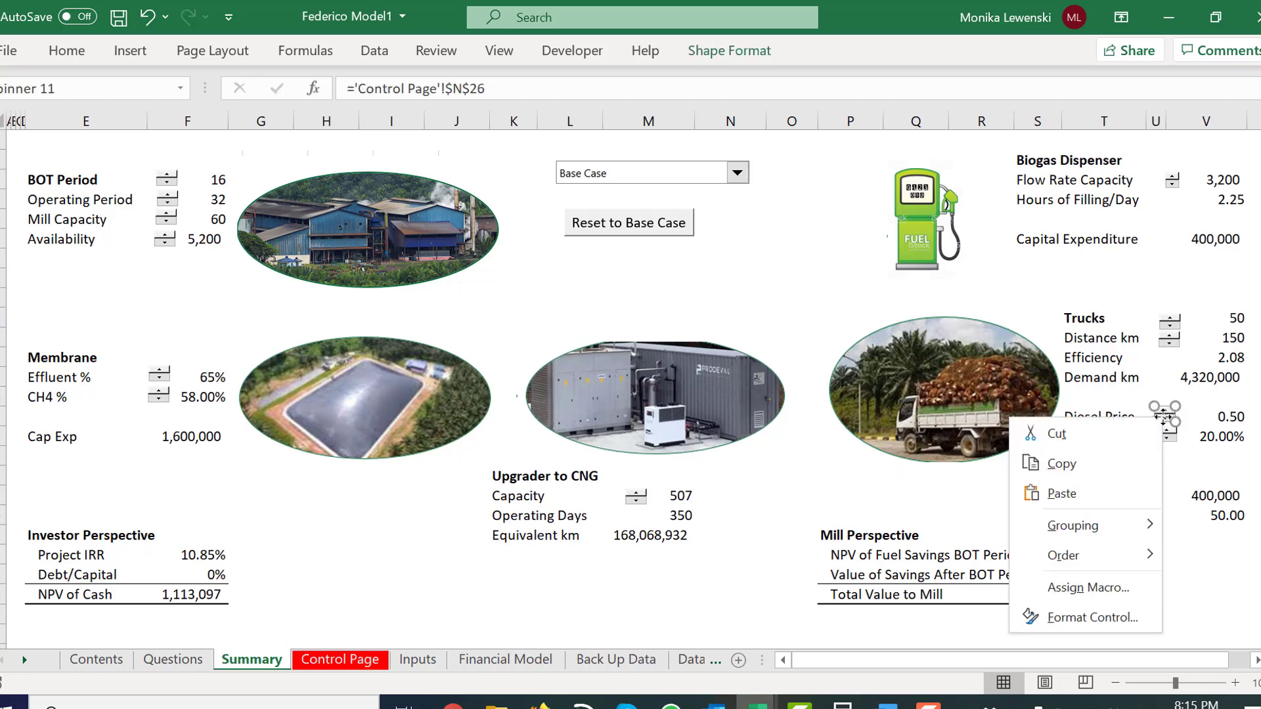
click(1051, 616)
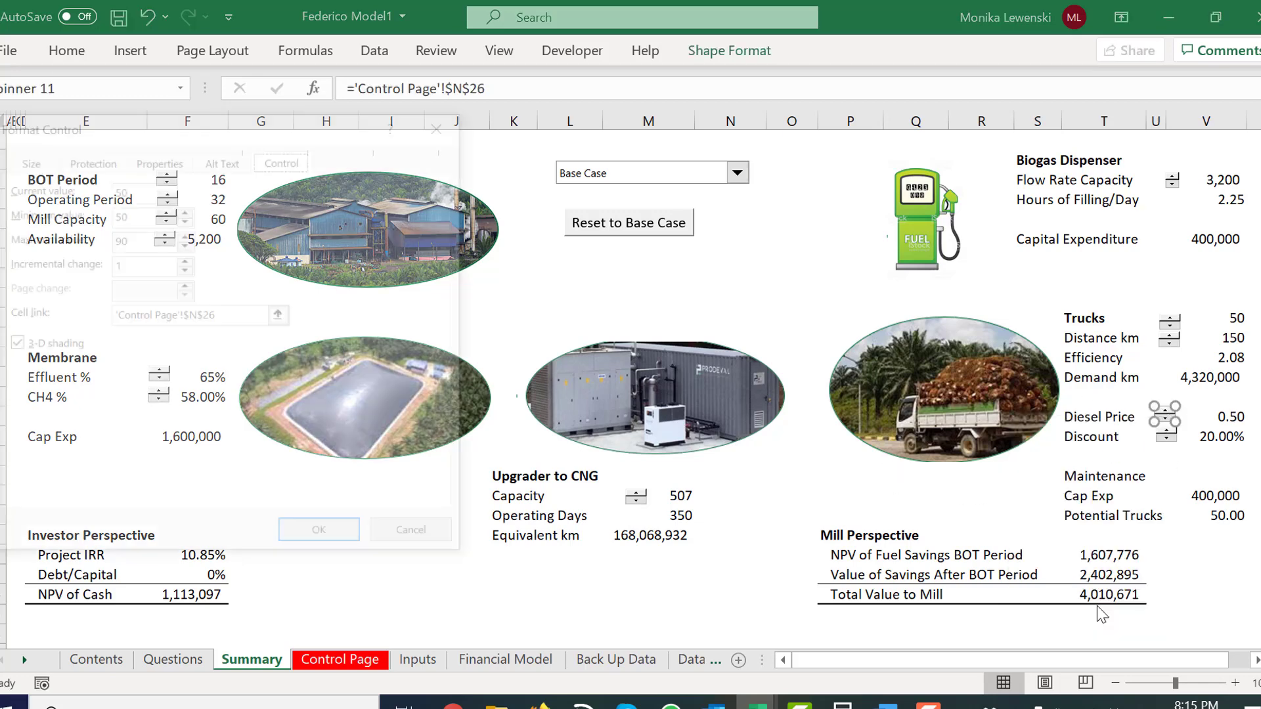
double_click(144, 214)
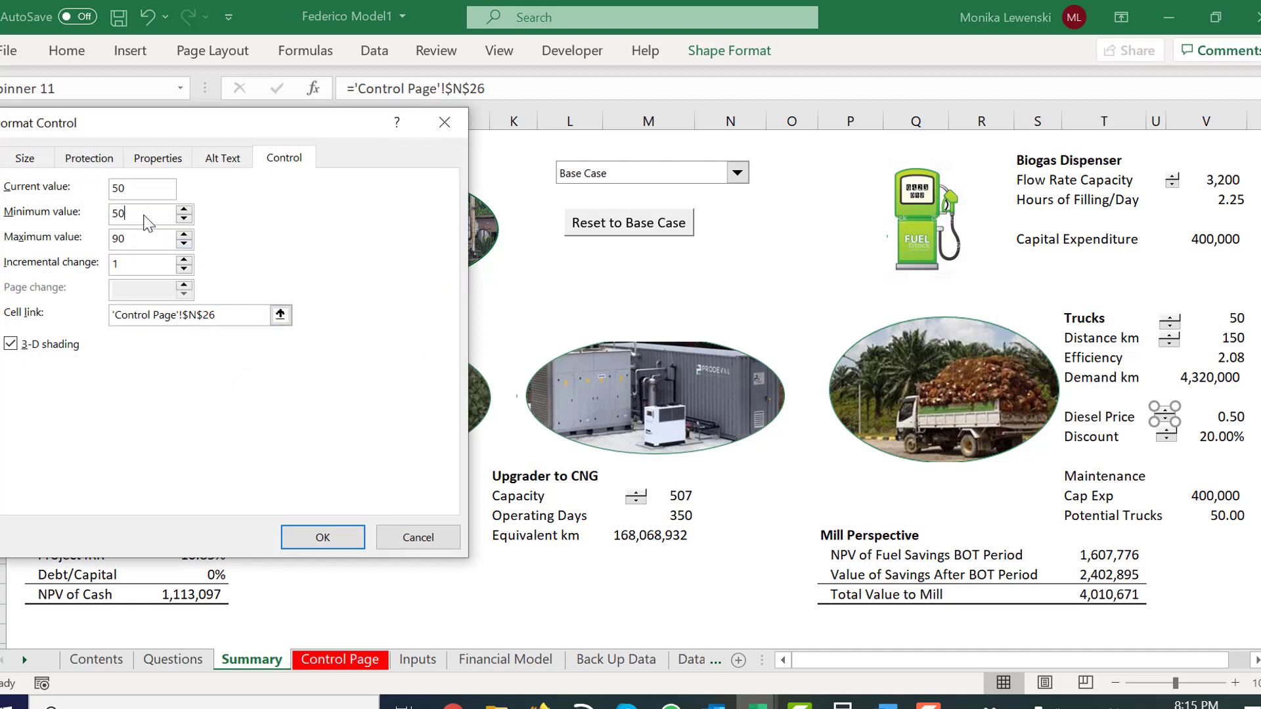
key(BackSpace)
text(20)
click(343, 544)
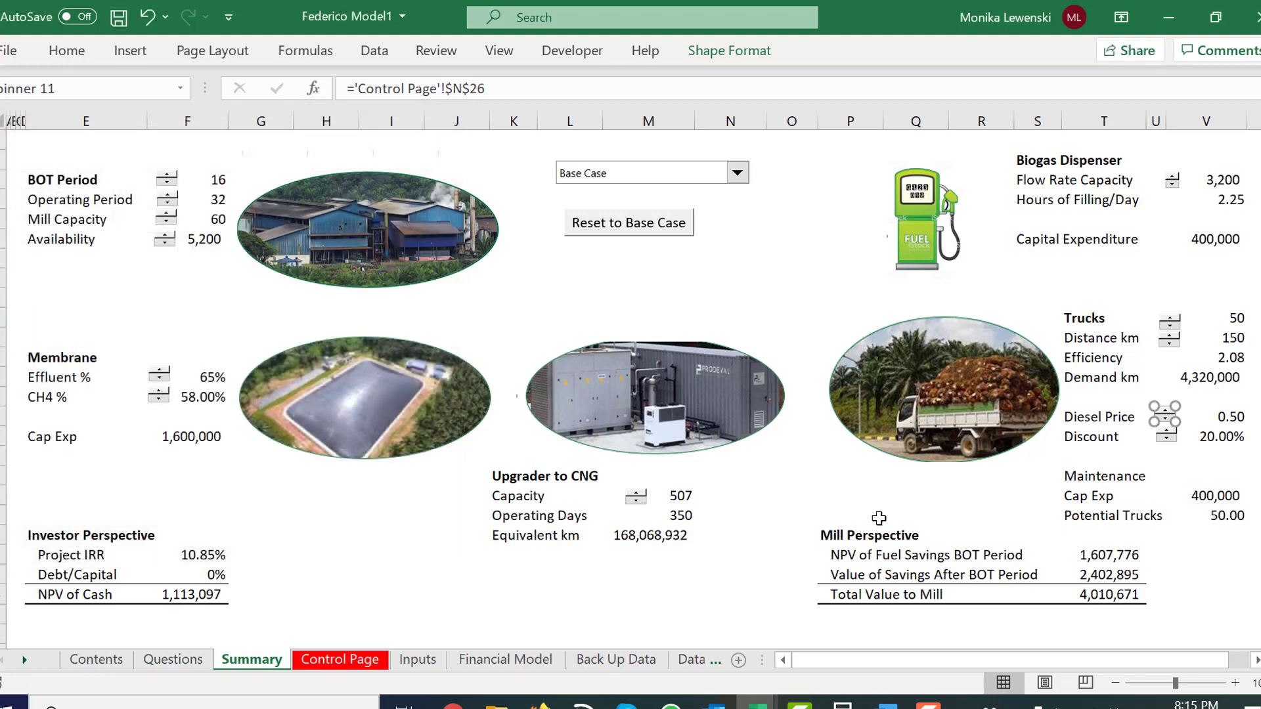
click(976, 478)
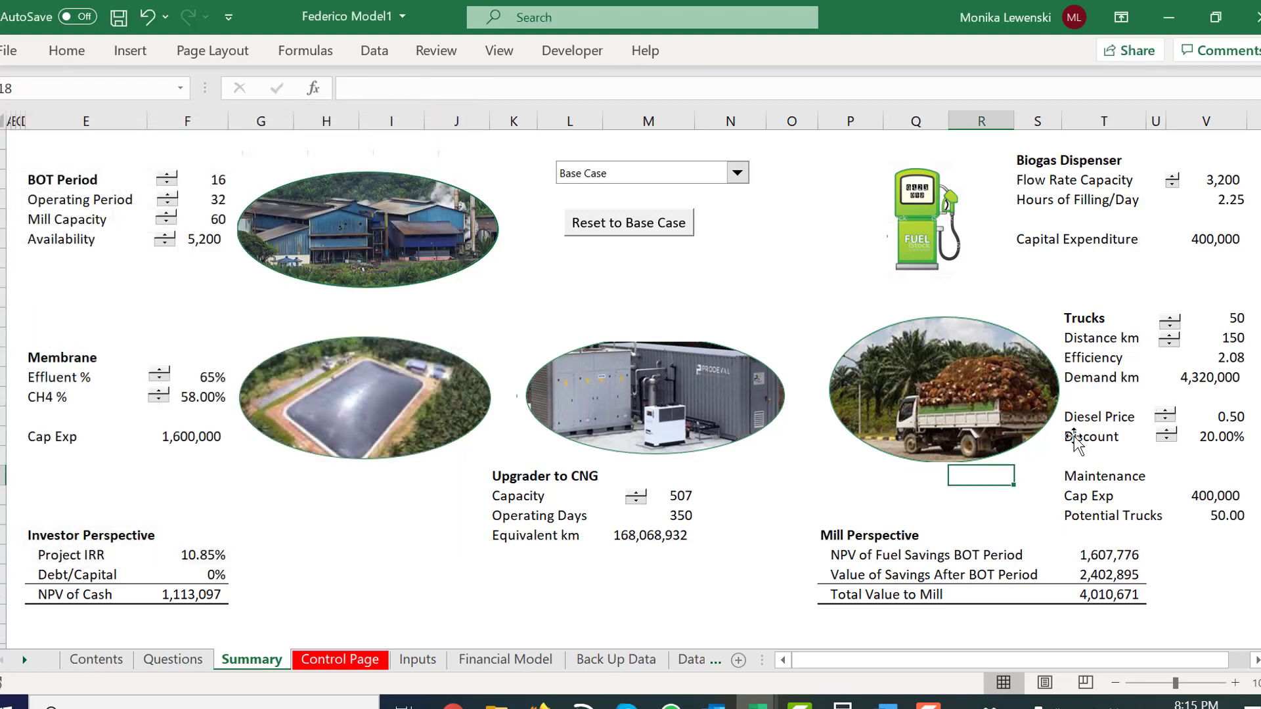
- Lower the Diesel Price to 0.20 with its spinner
click(1168, 423)
click(1168, 423)
click(1167, 424)
click(1168, 425)
click(1168, 424)
click(1168, 425)
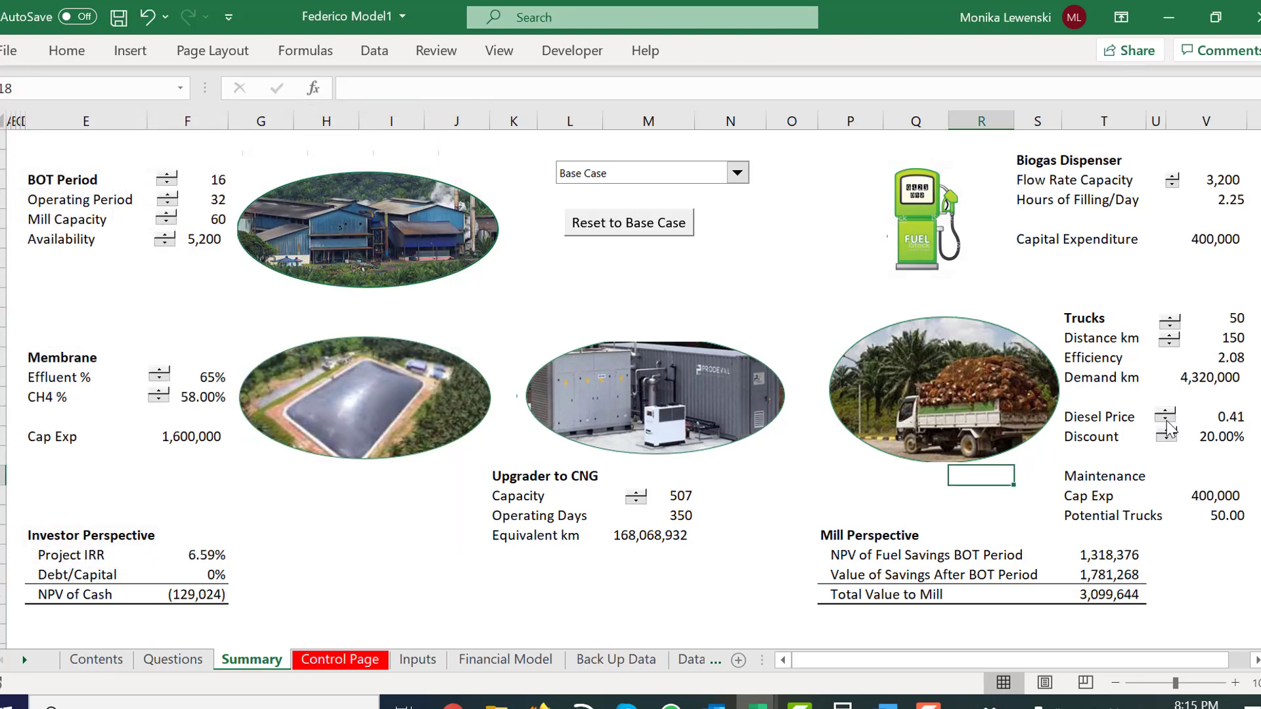
click(1167, 425)
click(1168, 425)
click(1167, 424)
click(1168, 424)
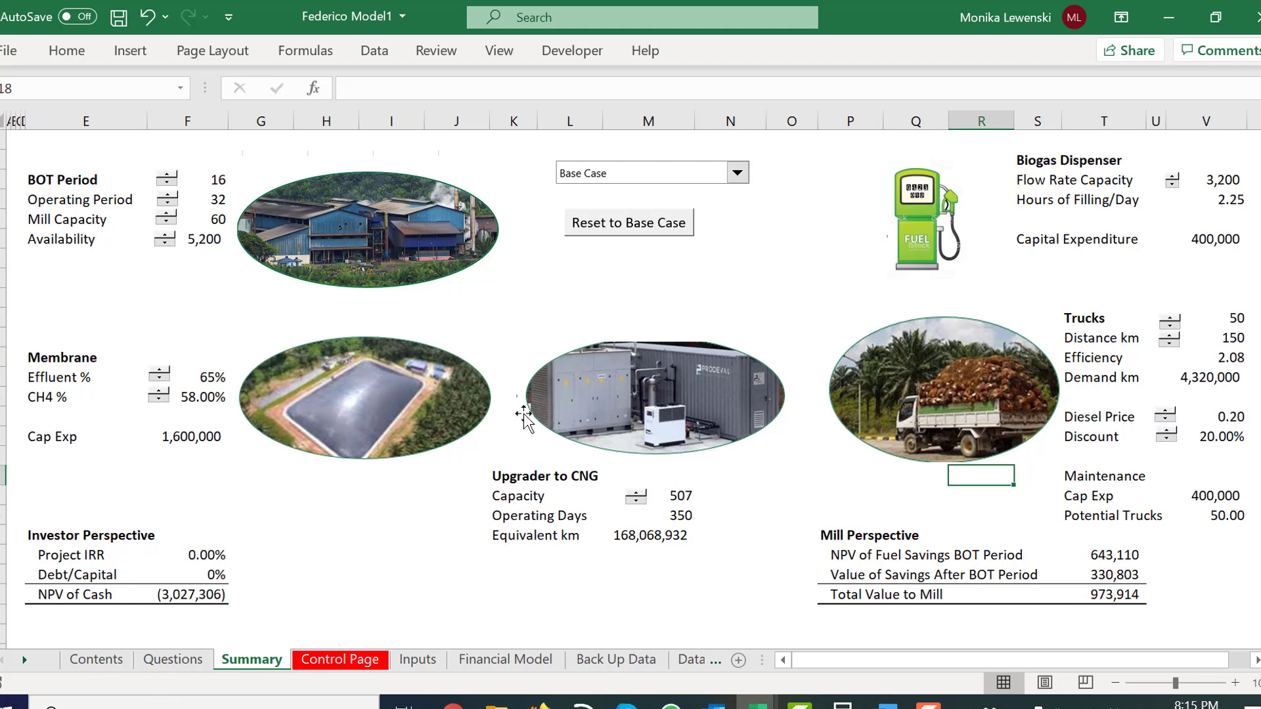
- Raise the Diesel Price to 0.40 with its spinner and reset the dashboard to the base case
click(1168, 413)
click(1167, 414)
click(1168, 413)
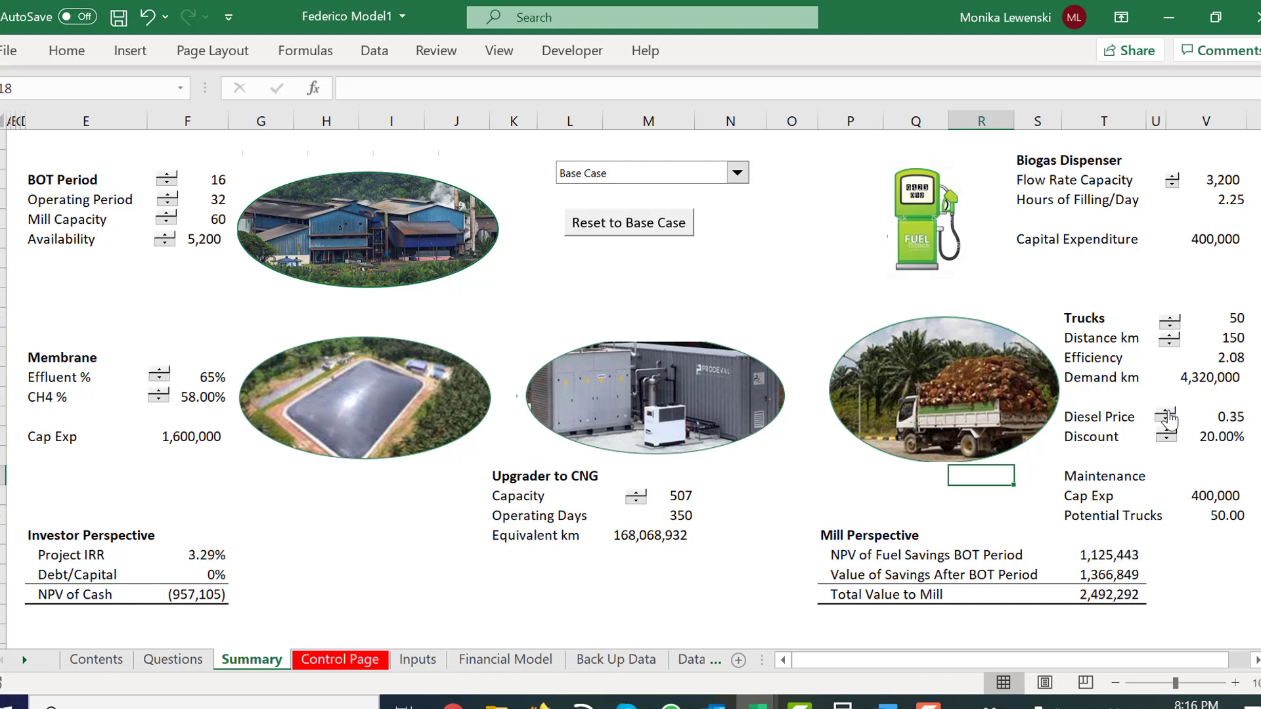
click(1168, 415)
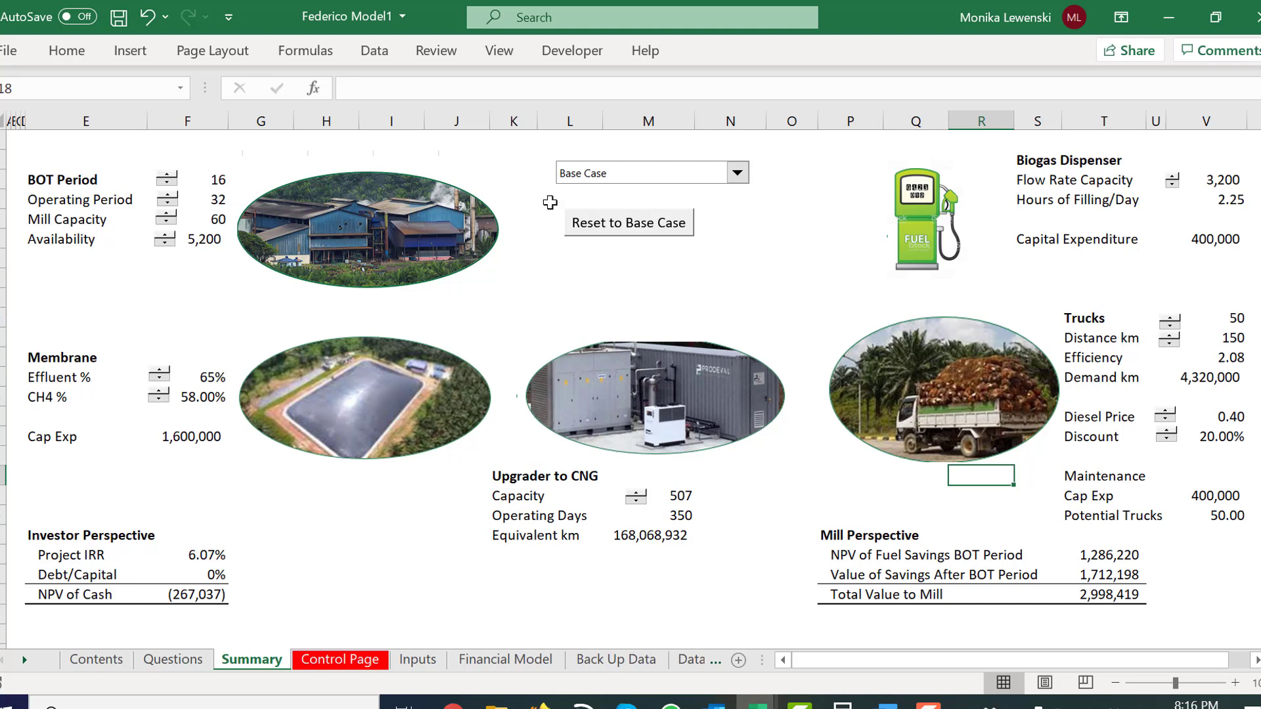
click(639, 225)
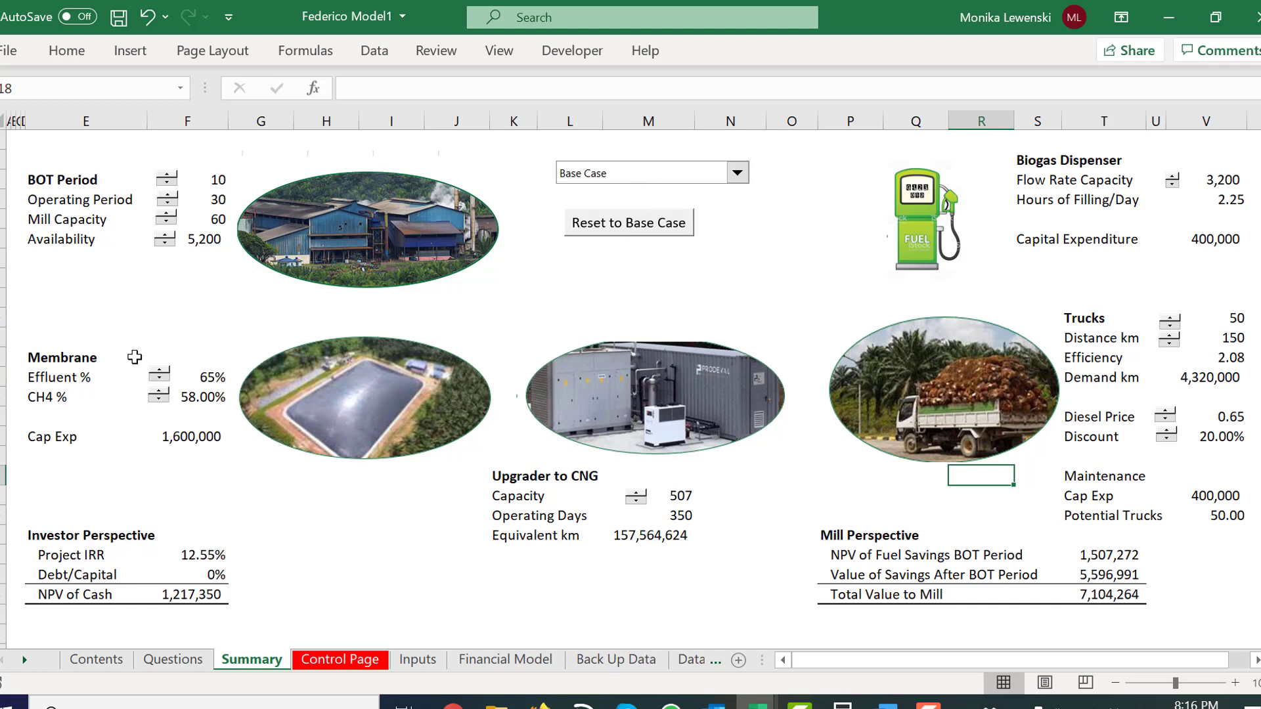
- Raise the membrane Effluent % to 68% with its spinner and try the CH4 % spinner downward
click(163, 371)
click(163, 371)
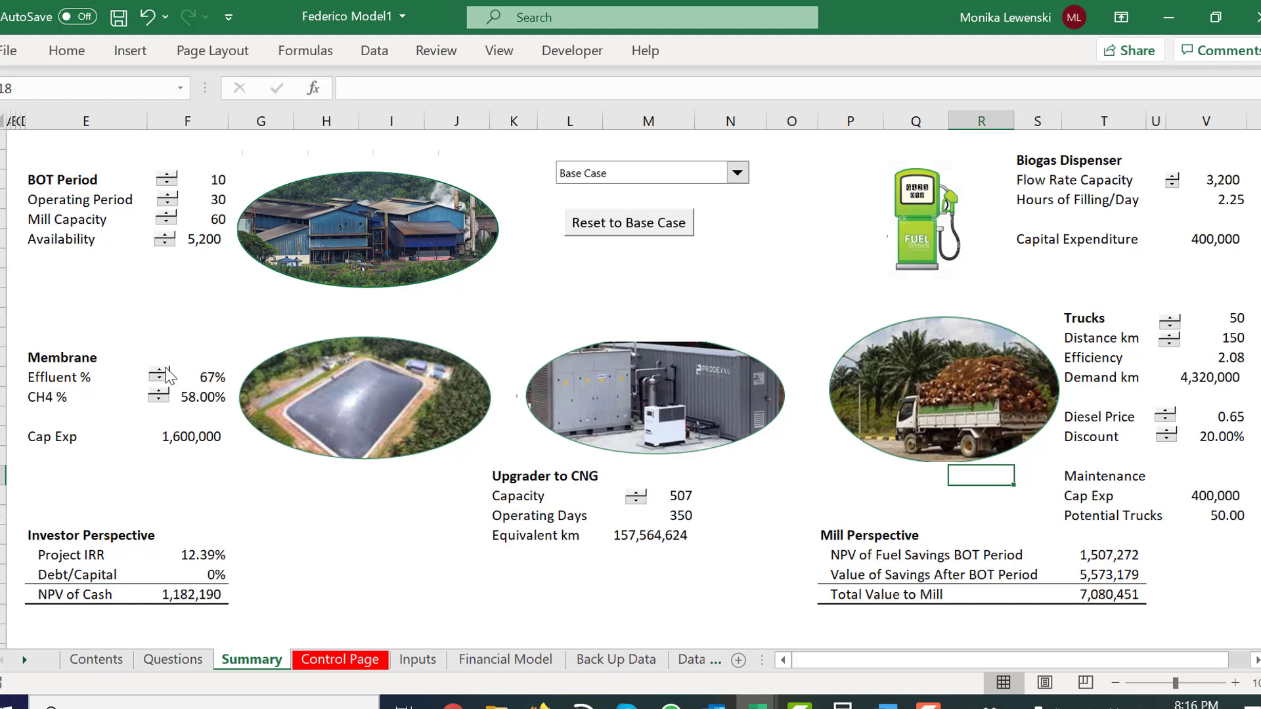
click(162, 371)
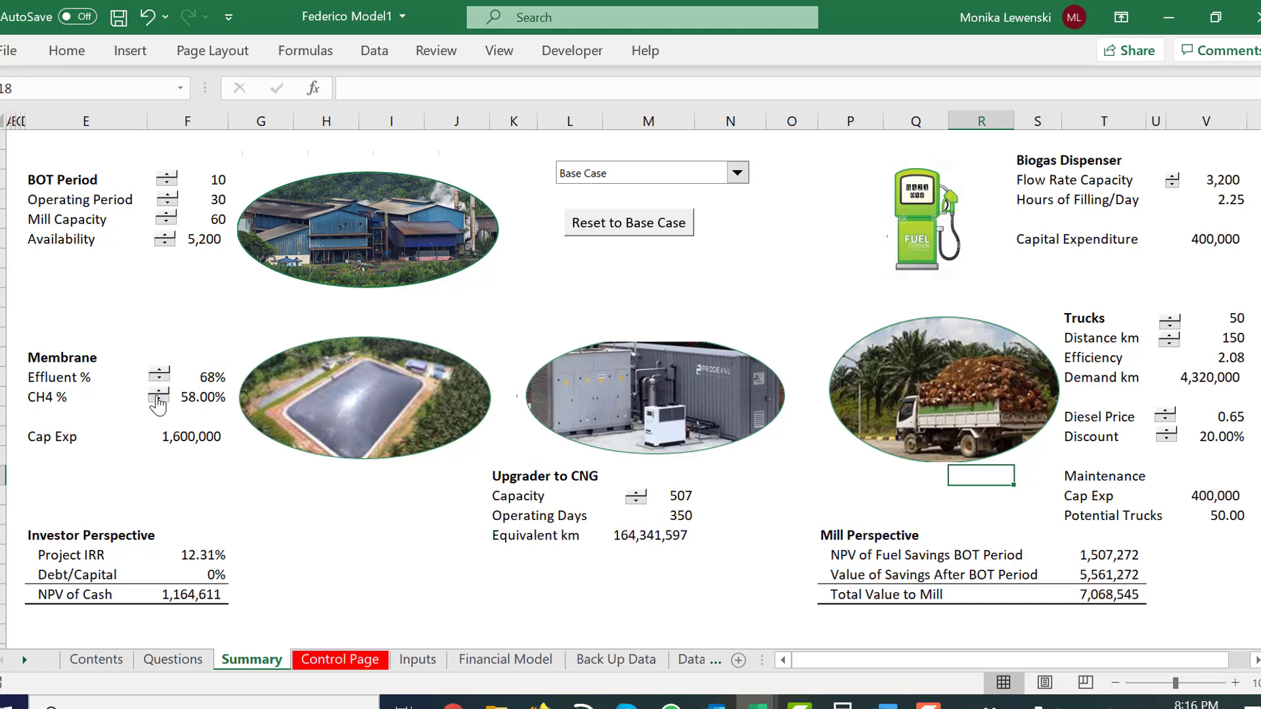
click(157, 399)
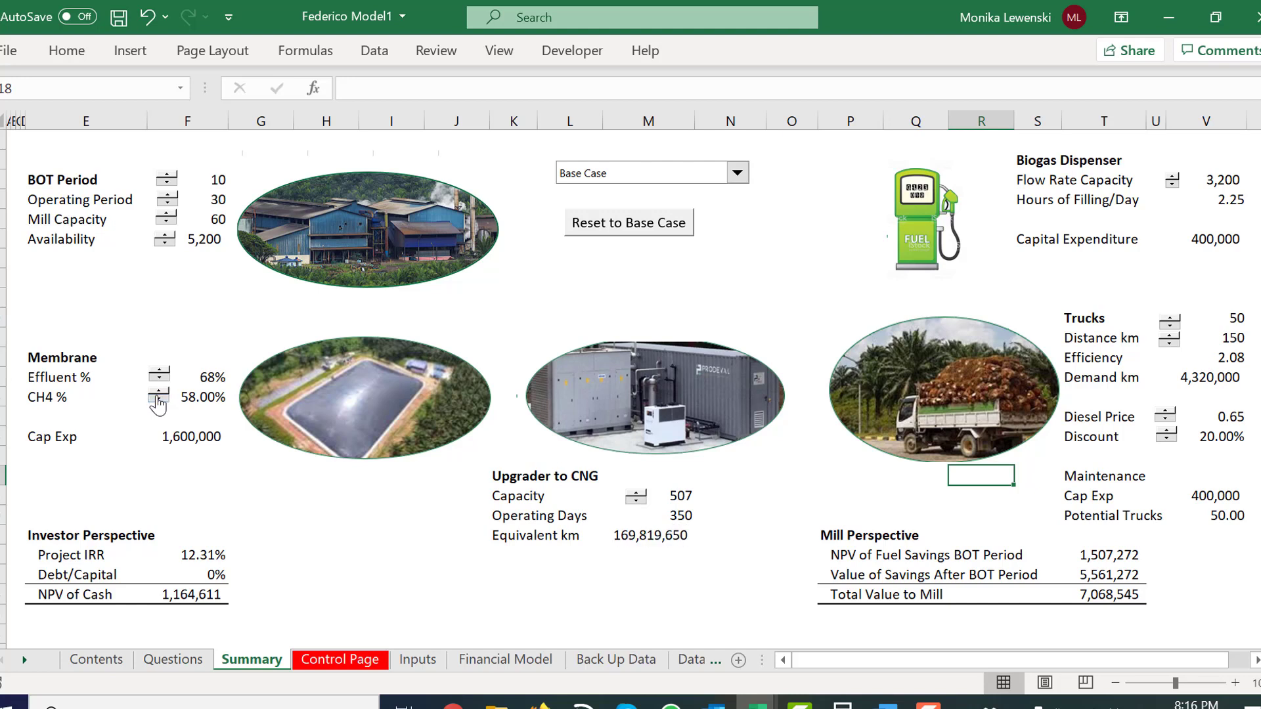
- Raise the Upgrader to CNG Capacity to 557 with its spinner
click(635, 494)
click(636, 494)
click(636, 494)
click(636, 494)
click(636, 494)
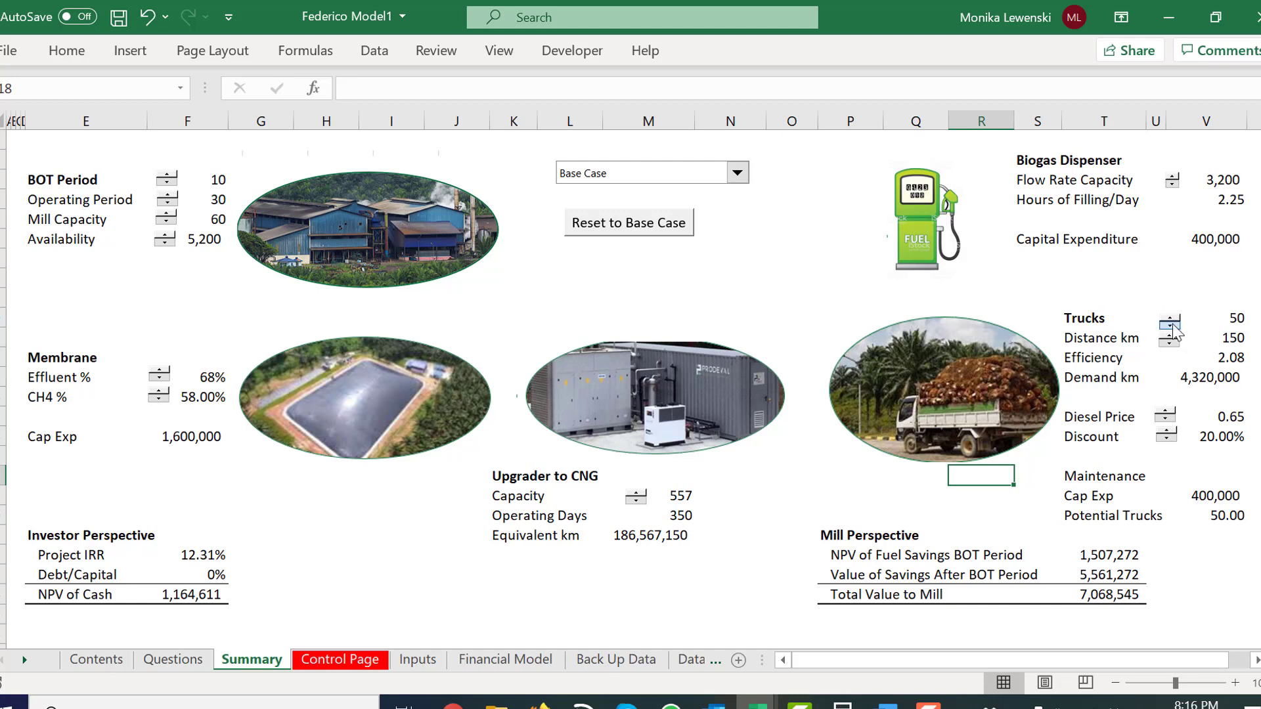
- Lower the Biogas Dispenser Flow Rate Capacity to 3,160 with its spinner
click(1174, 188)
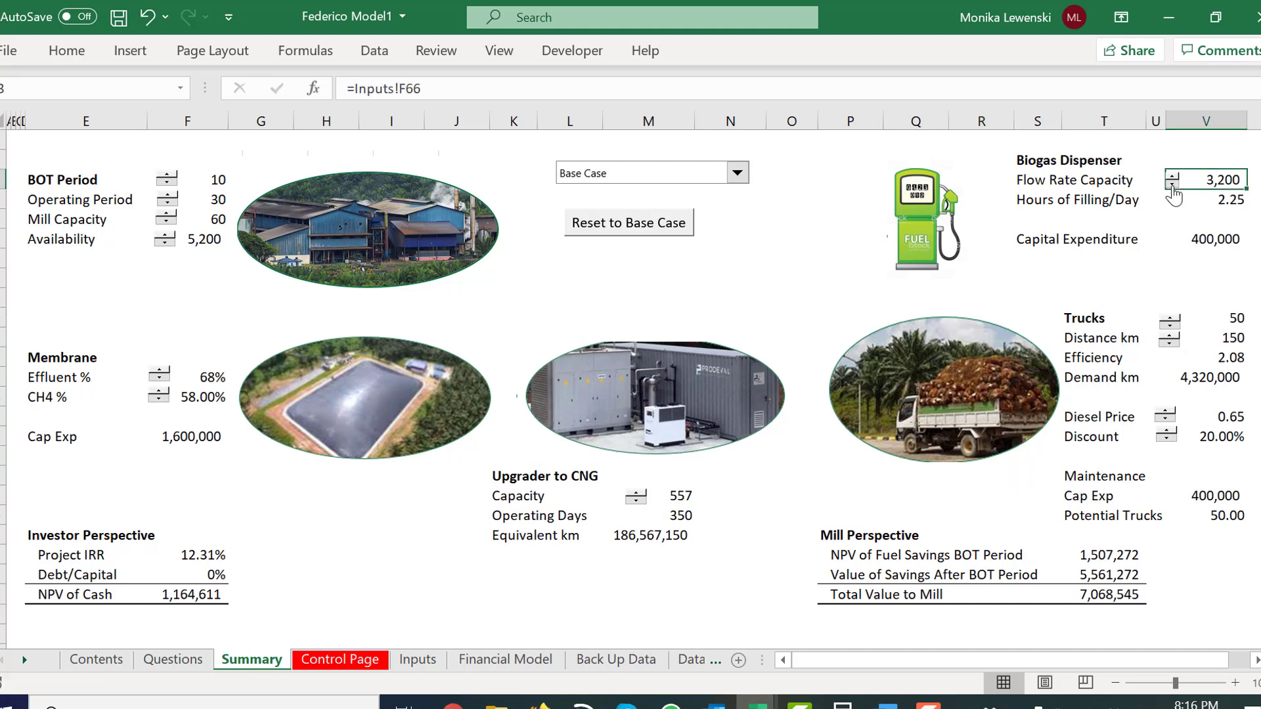
click(1172, 186)
click(1173, 187)
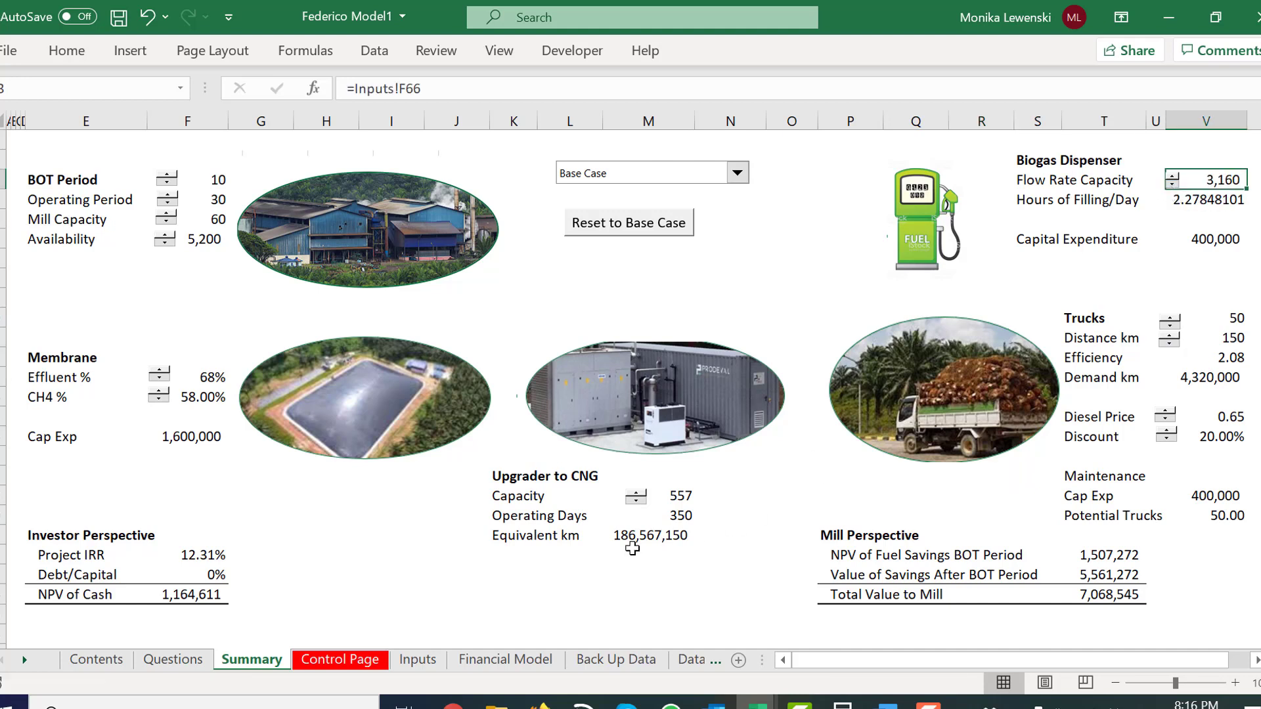
click(559, 574)
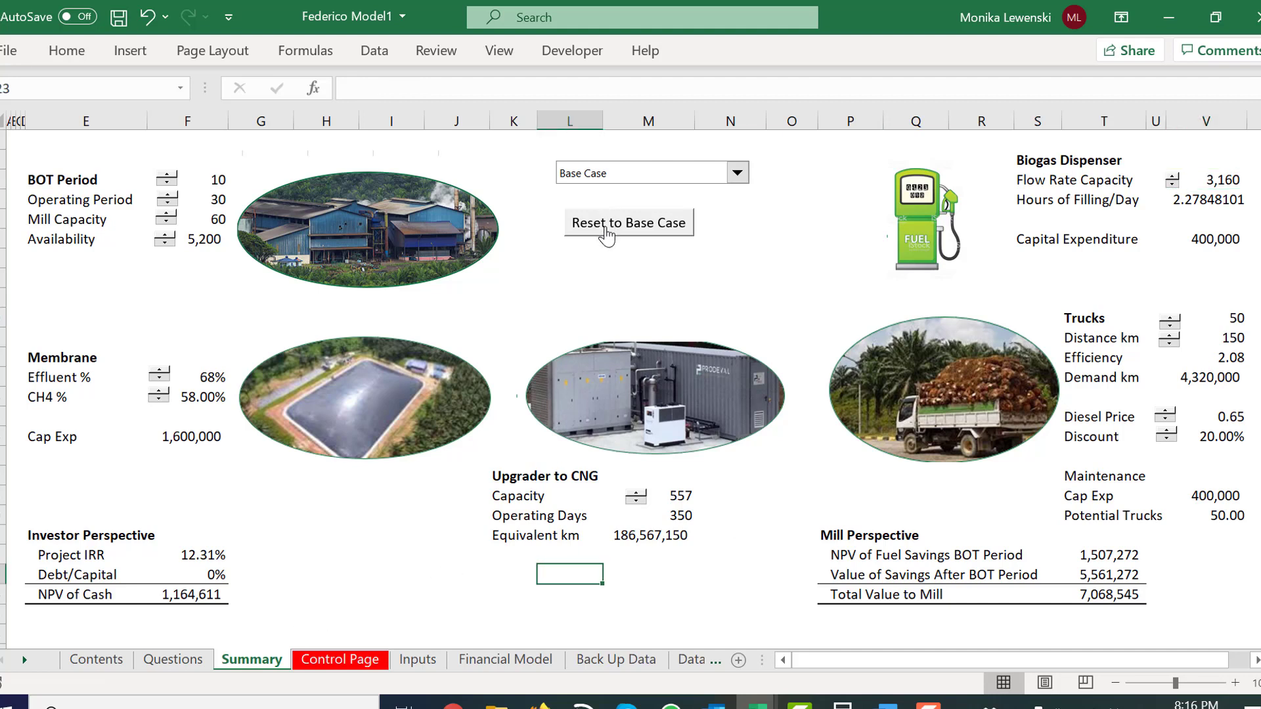
- Reset all dashboard inputs to the base case and save the workbook
click(606, 234)
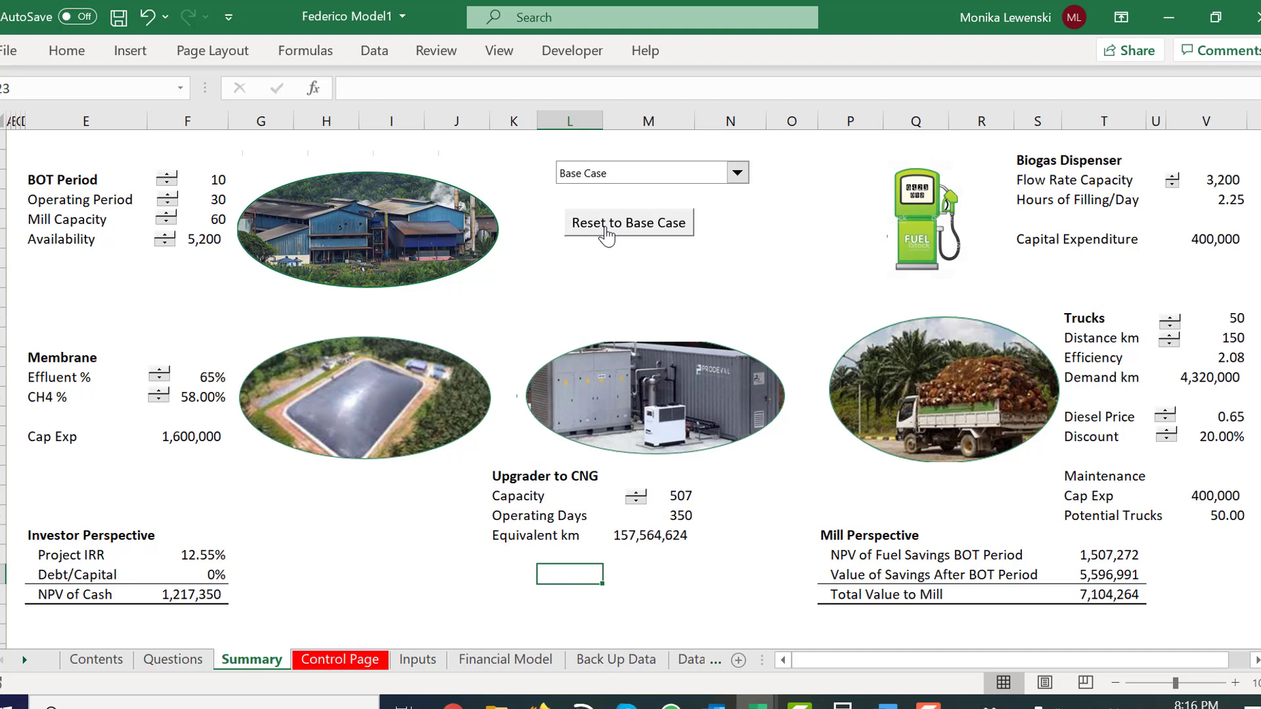
click(327, 512)
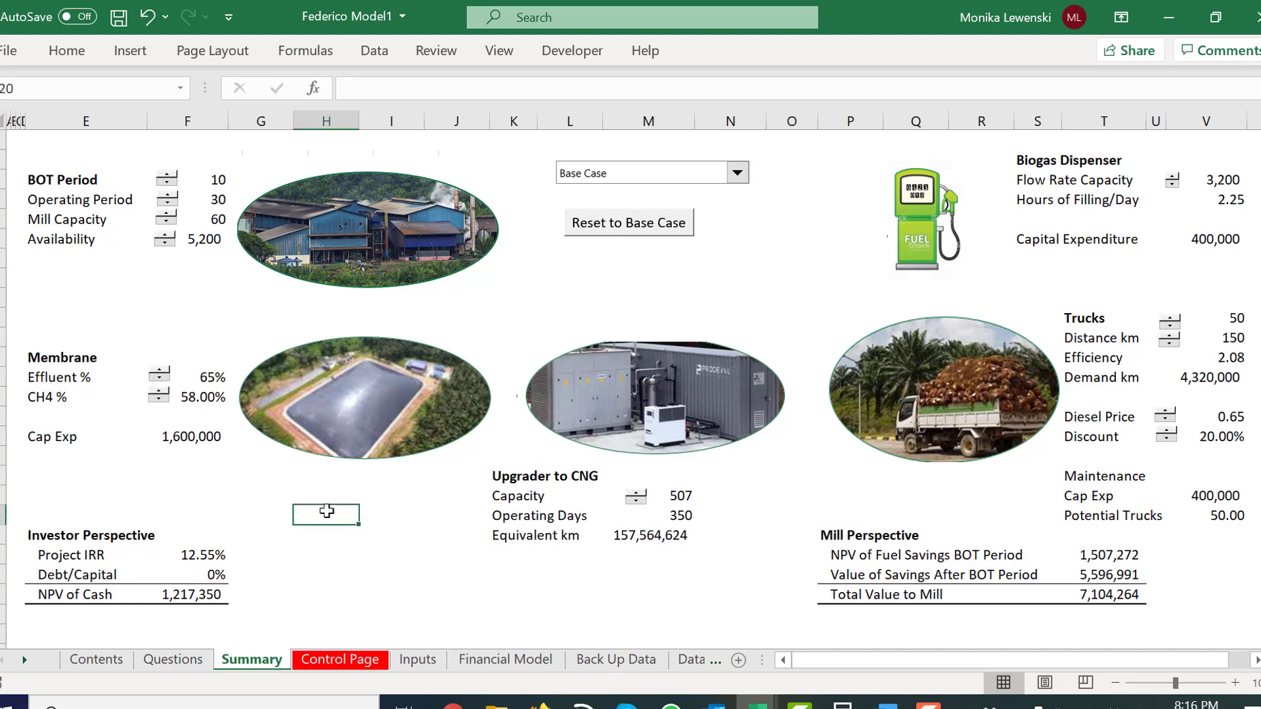
key(ctrl+s)
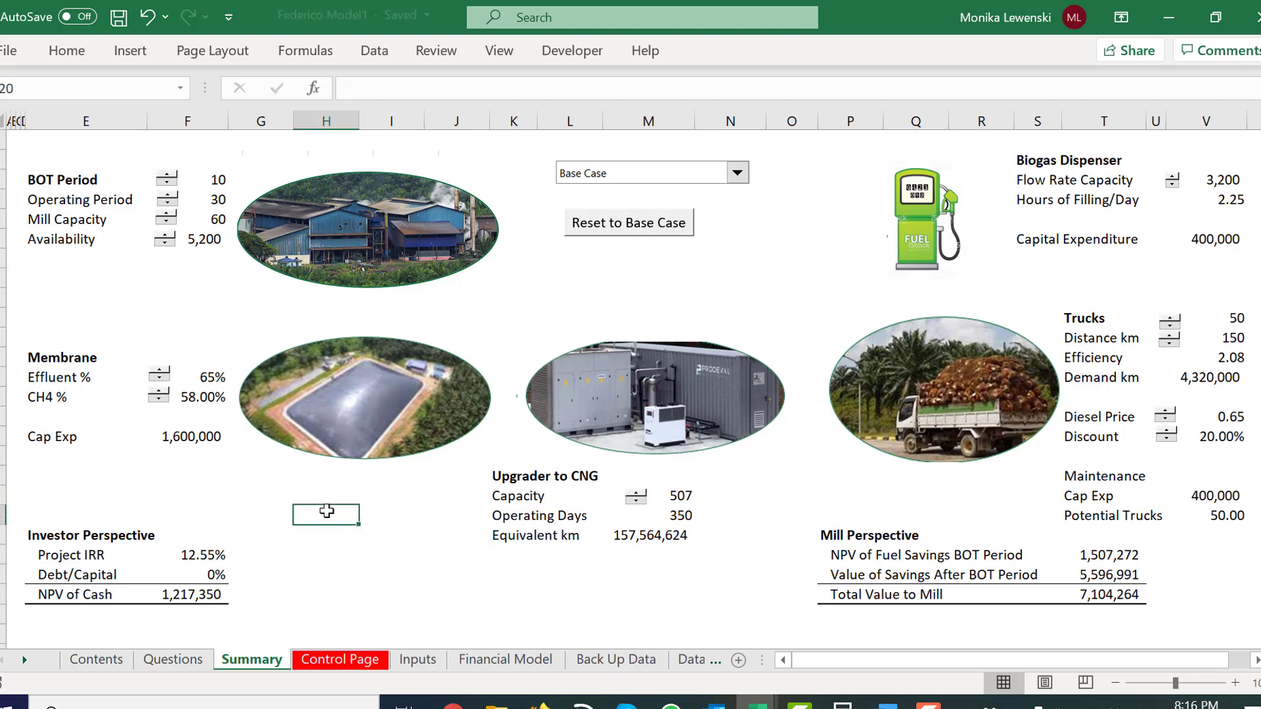
key(Up)
key(Up)
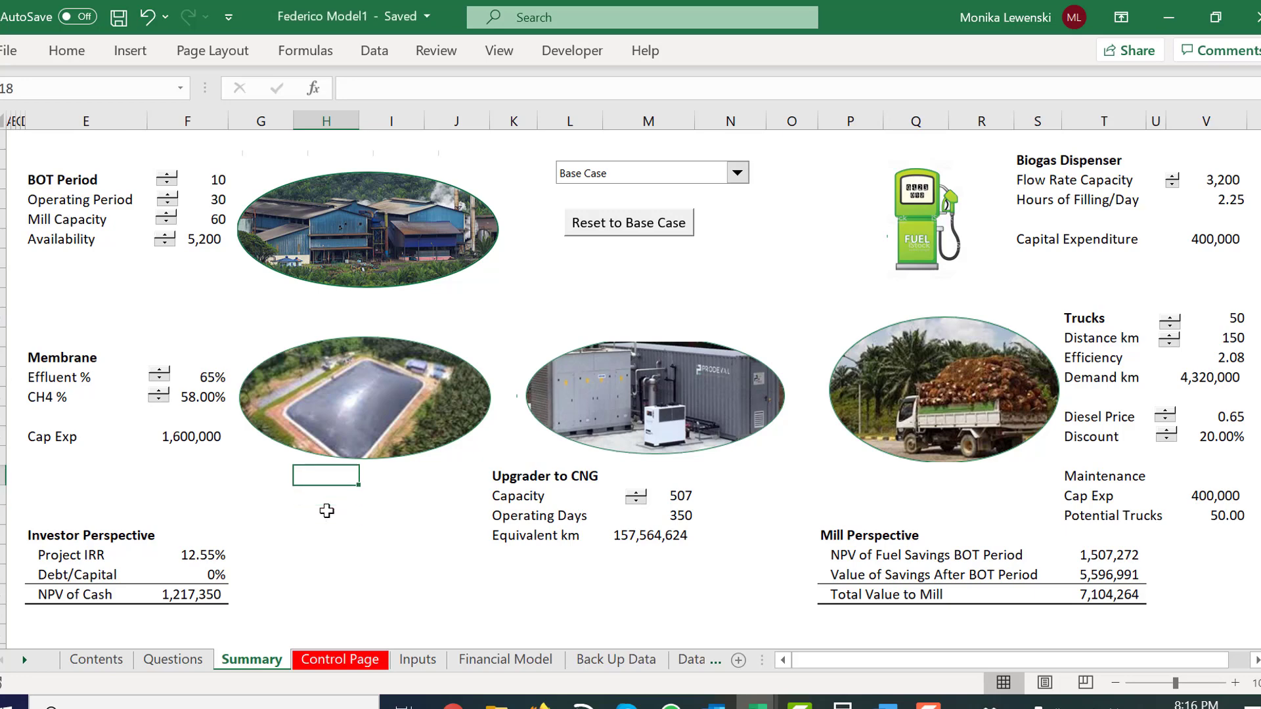
key(Down)
key(Down)
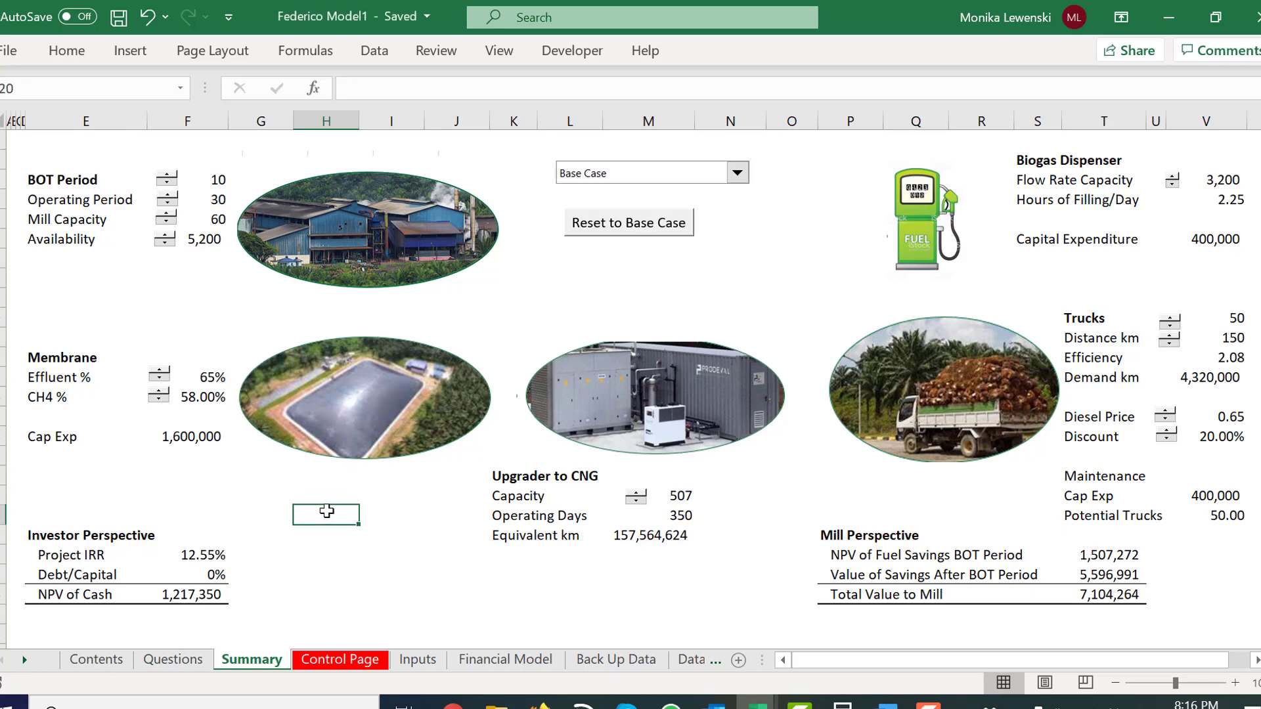
- Examine the scenario table on the Control Page and the timing and production inputs on the Inputs sheet
key(ctrl+Page_Down)
click(204, 449)
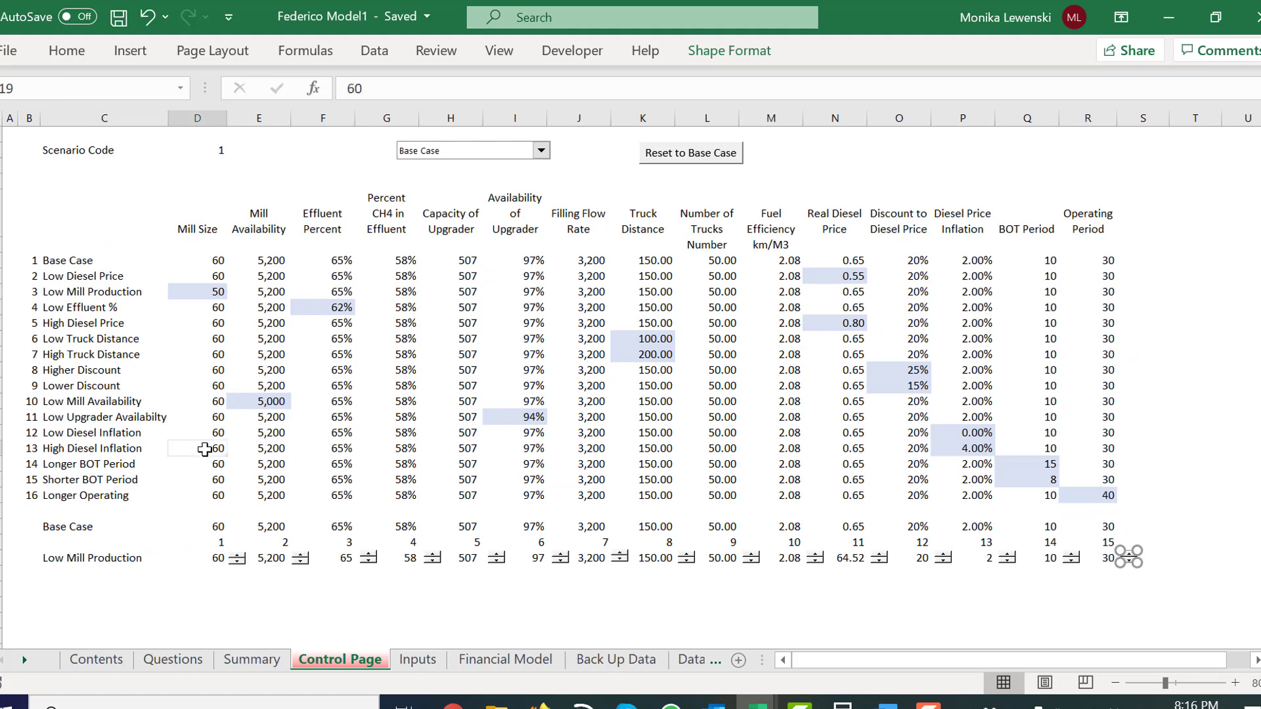
key(Down)
key(Up)
key(Up)
key(Up)
key(Up)
key(Up)
key(Up)
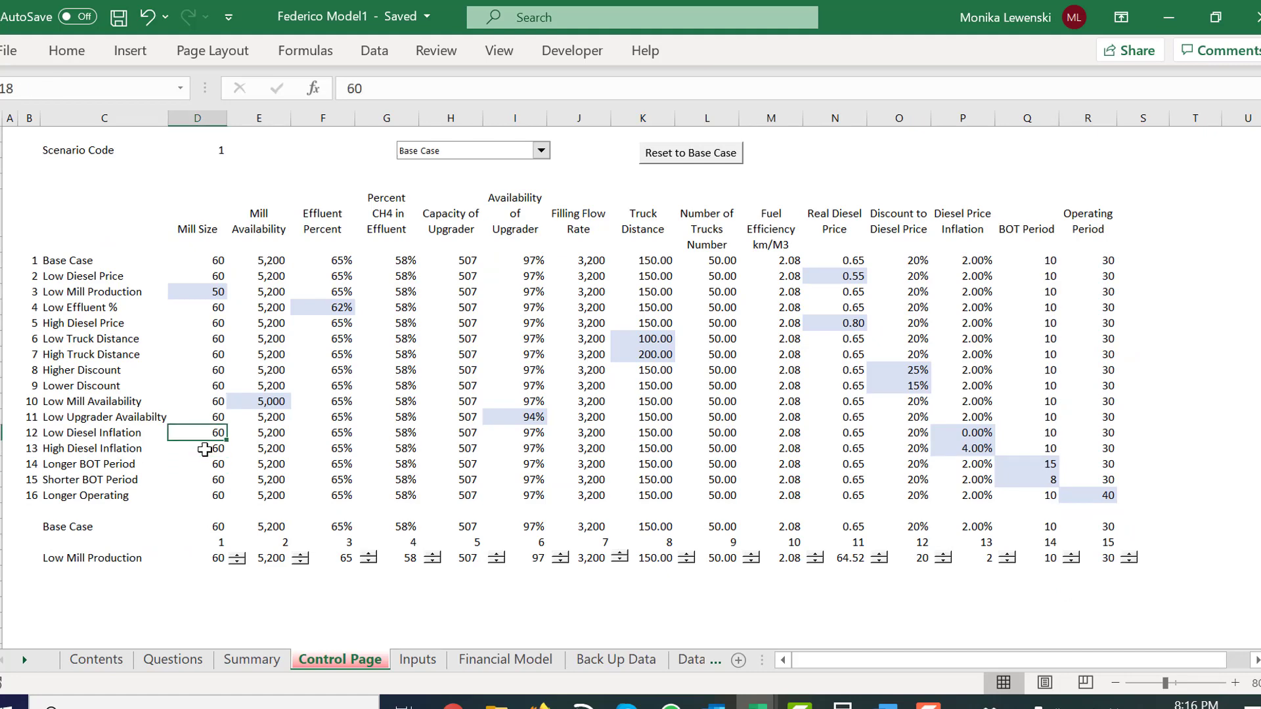
key(ctrl+Page_Down)
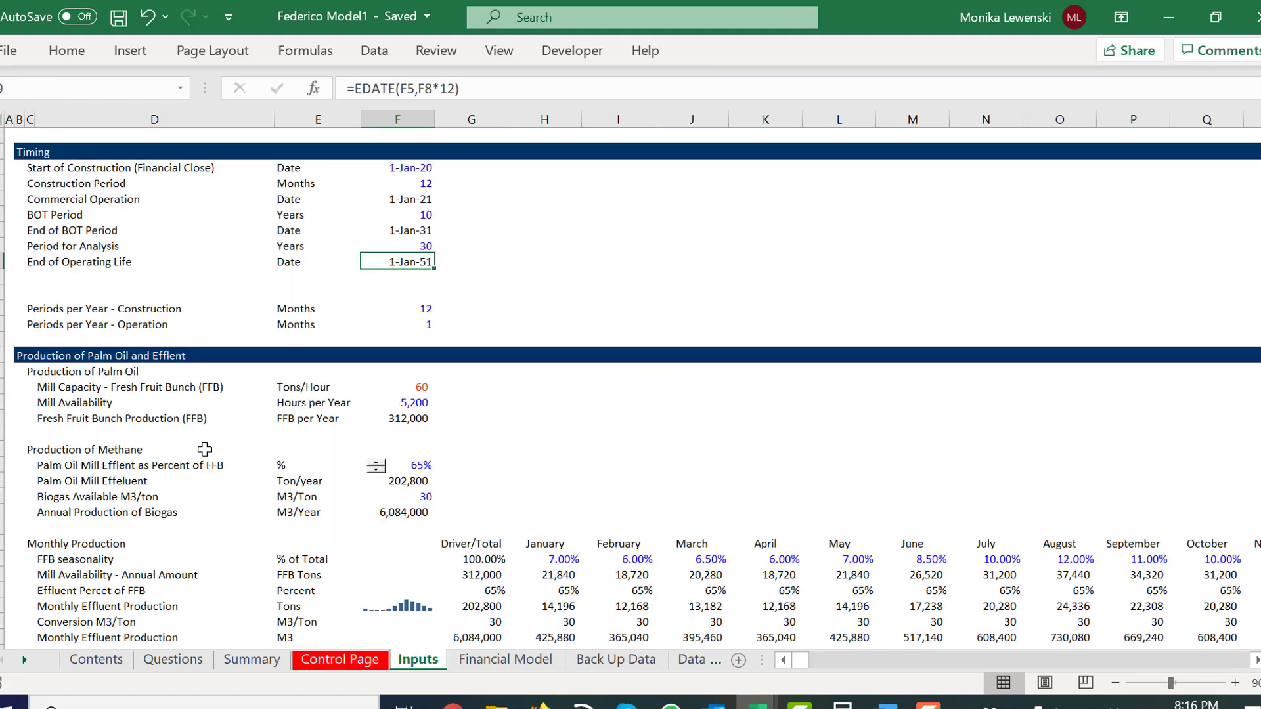
key(ctrl+Page_Up)
- Colour the Control Page inputs with Input Colour Option 1, leaving out flag conditional formatting, its cleaning and title column colouring
key(ctrl+alt+c)
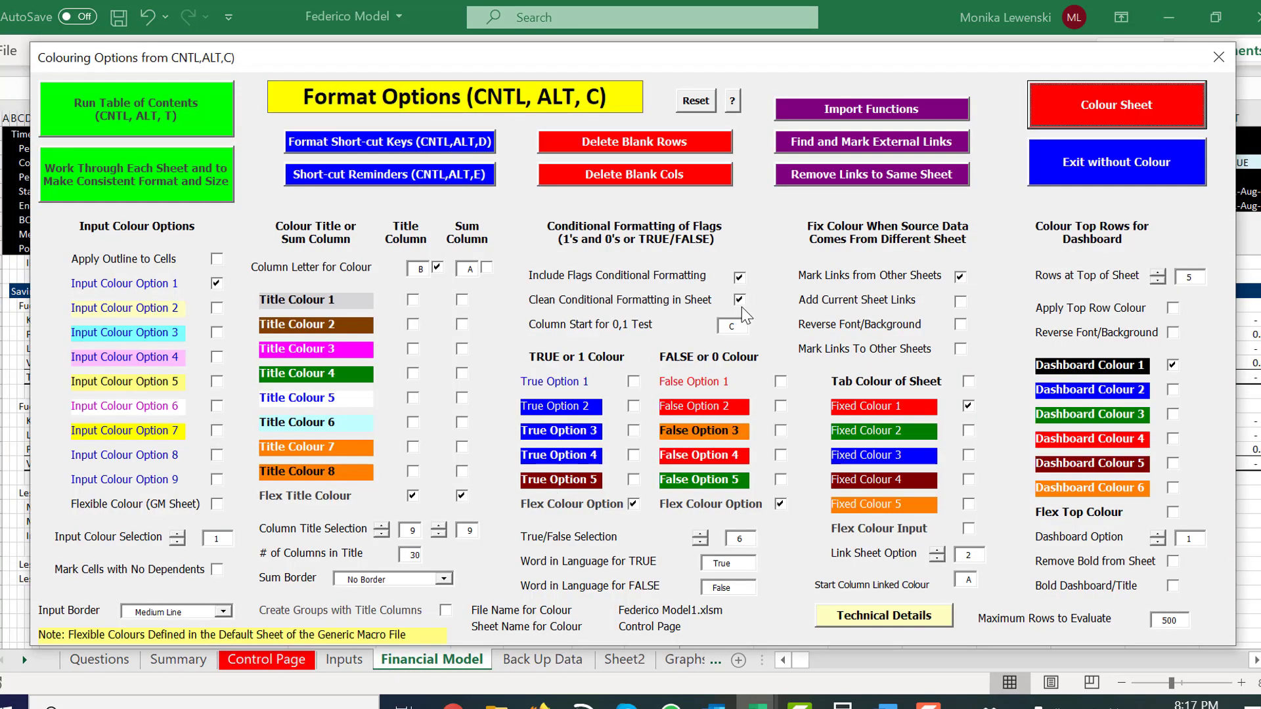
click(739, 306)
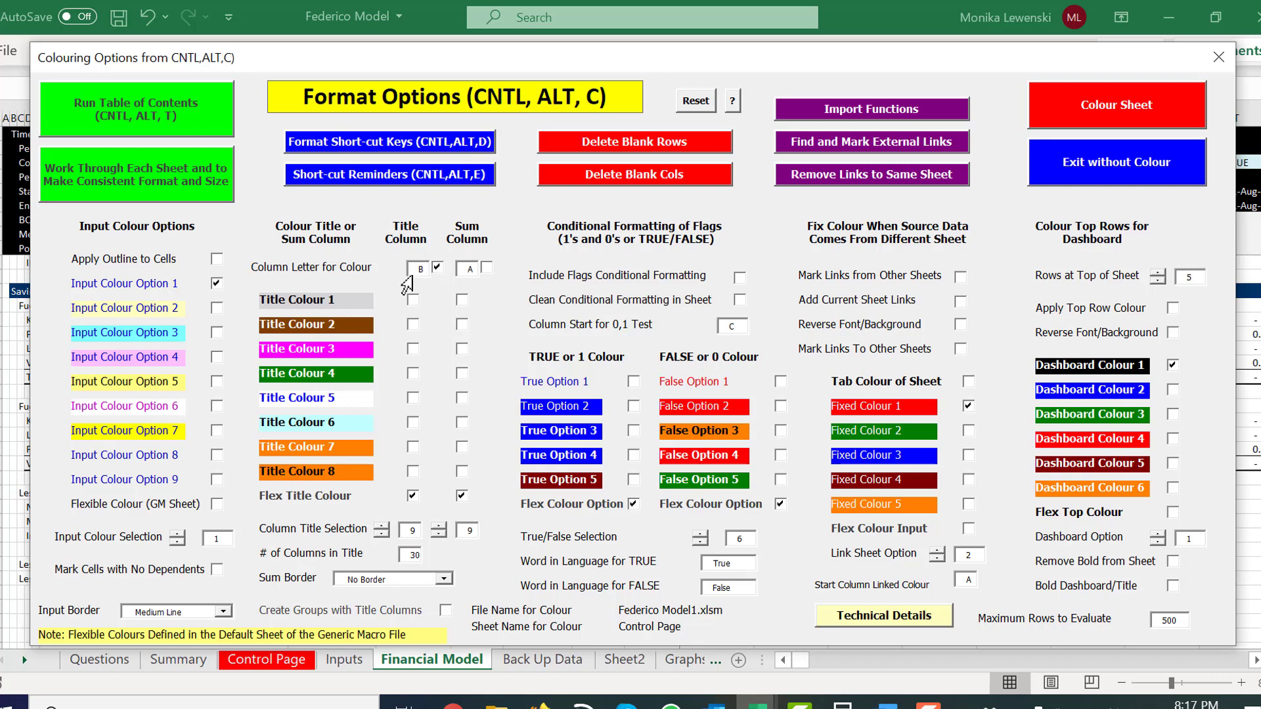
click(437, 269)
click(1105, 127)
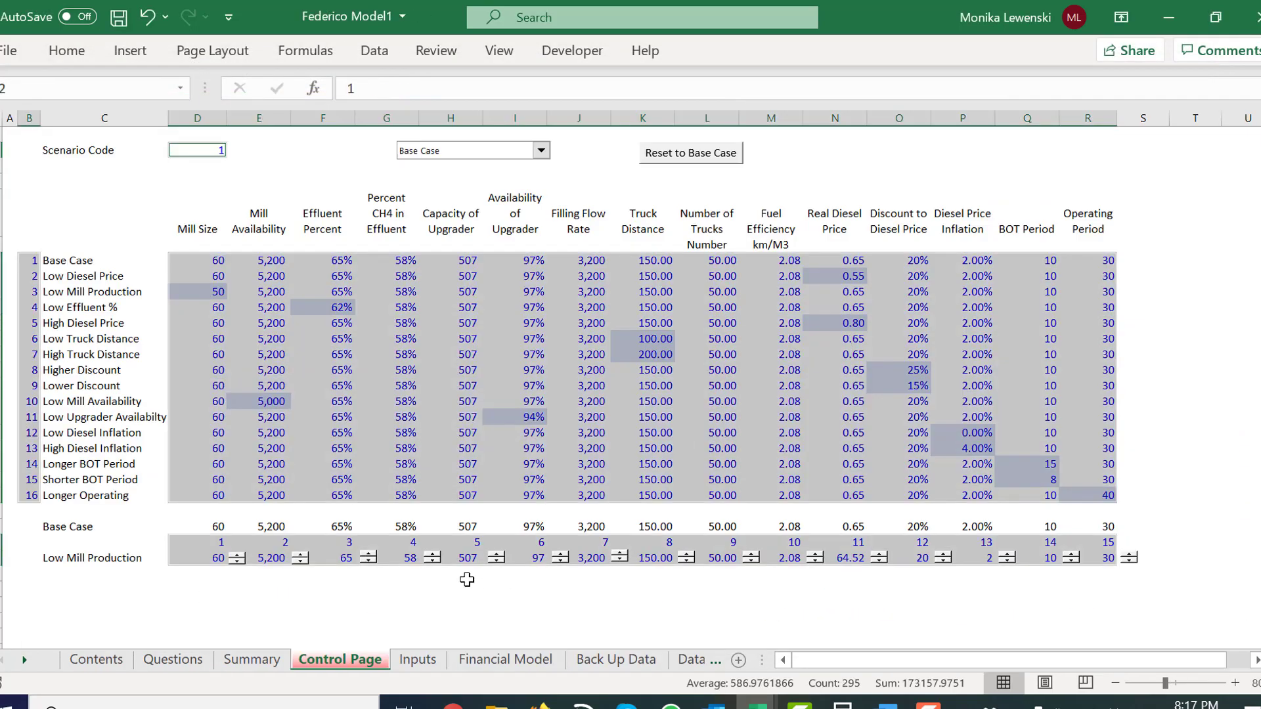
click(455, 616)
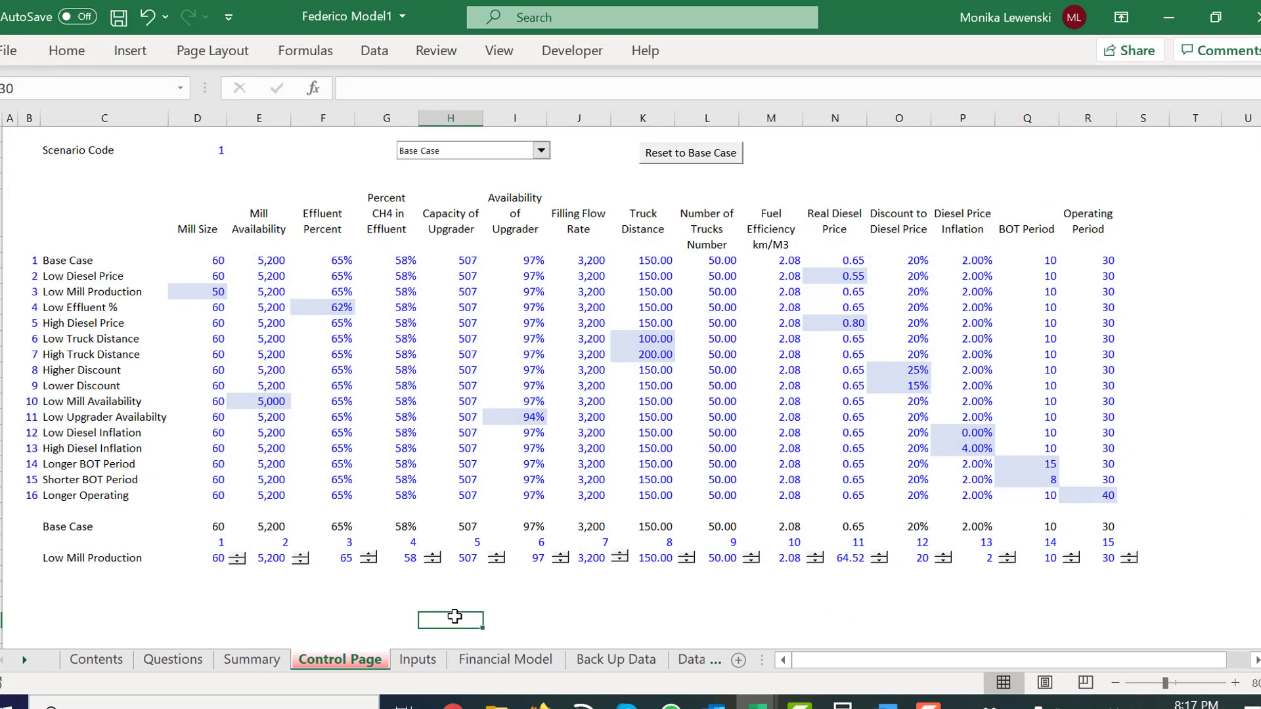
- Colour the Inputs sheet with Input Colour Option 1, title column B coloured and links from other sheets marked
key(ctrl+Page_Down)
key(Page_Down)
key(Page_Down)
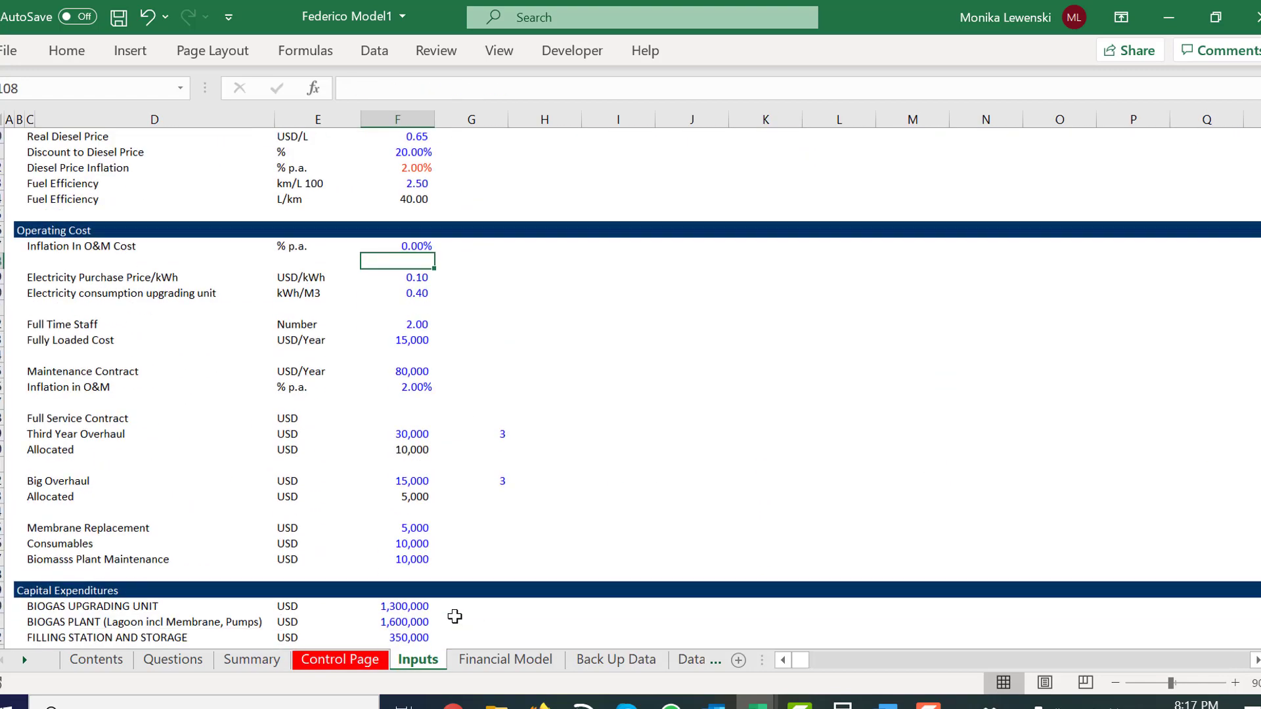
key(Page_Up)
key(ctrl+alt+c)
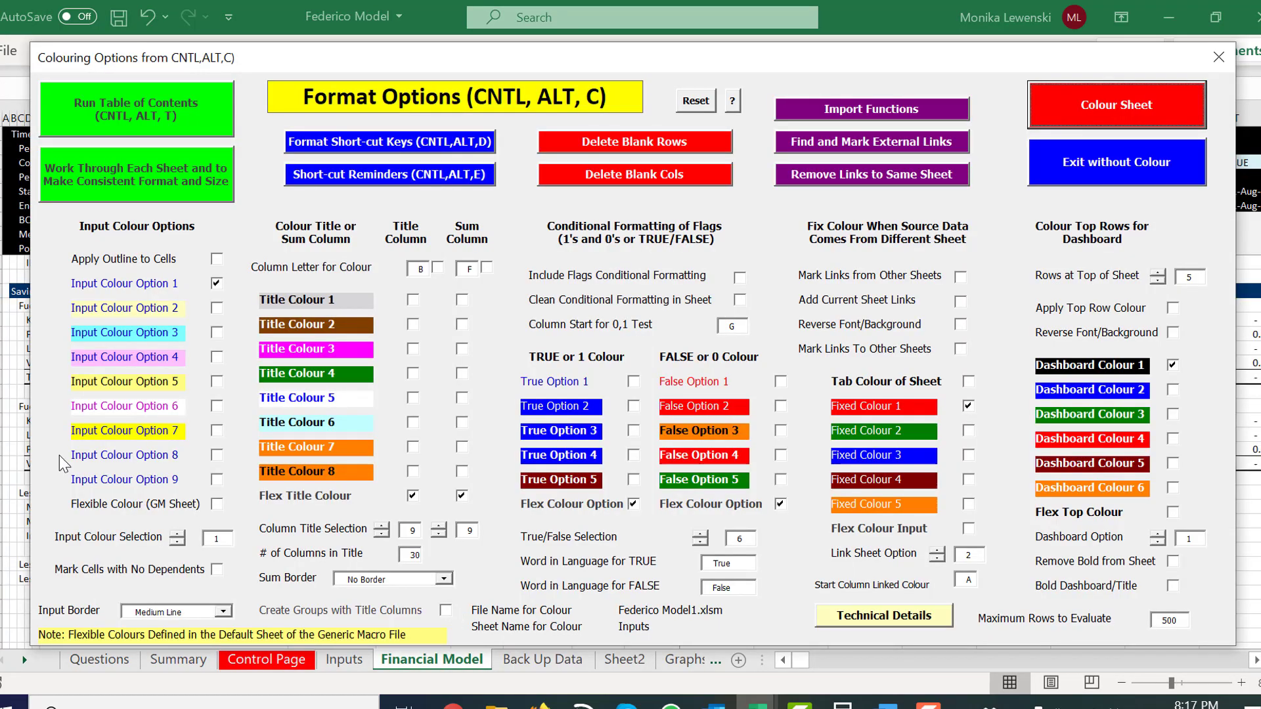
click(438, 268)
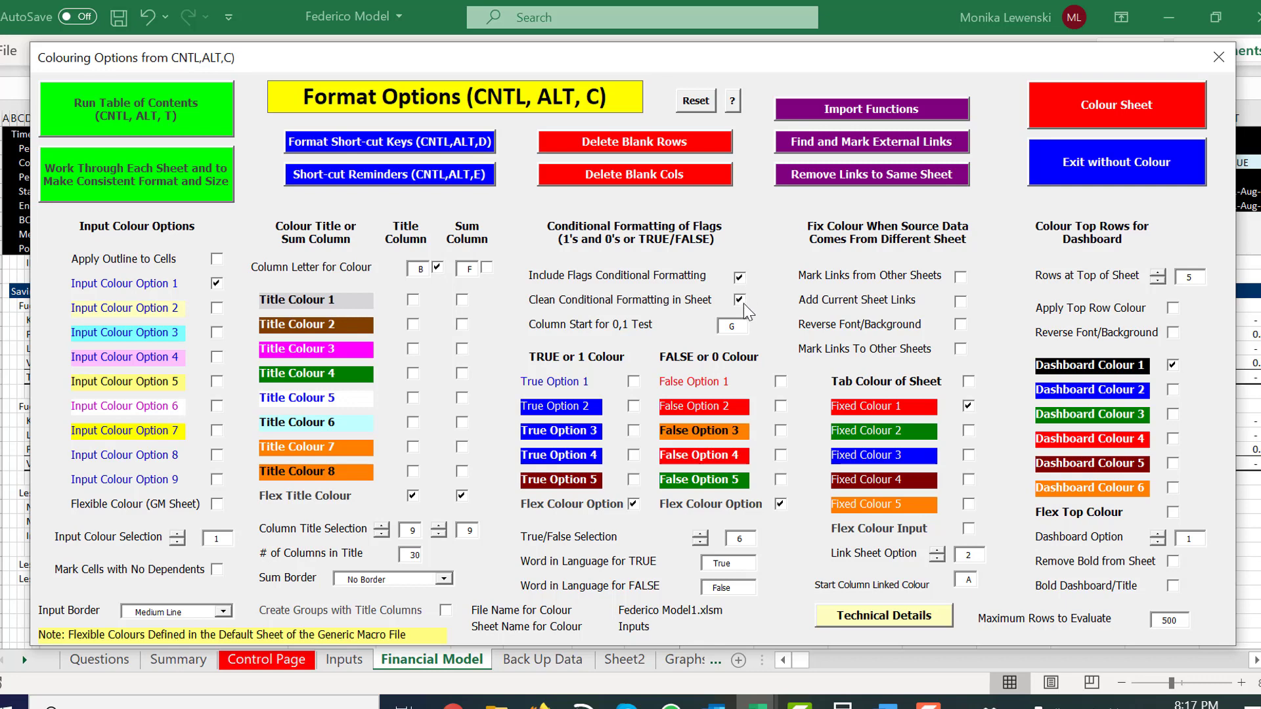
click(962, 278)
click(1101, 109)
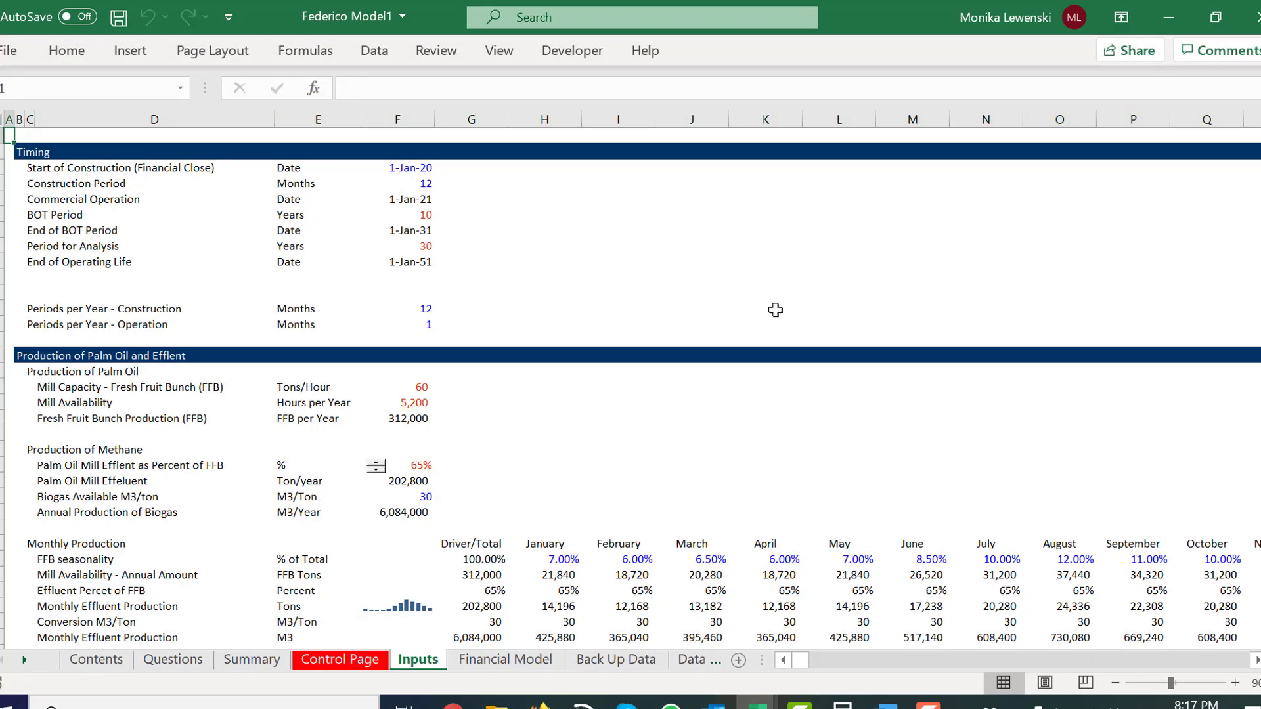
- Switch to the Financial Model sheet of the Federico Model workbook and save that workbook
click(661, 471)
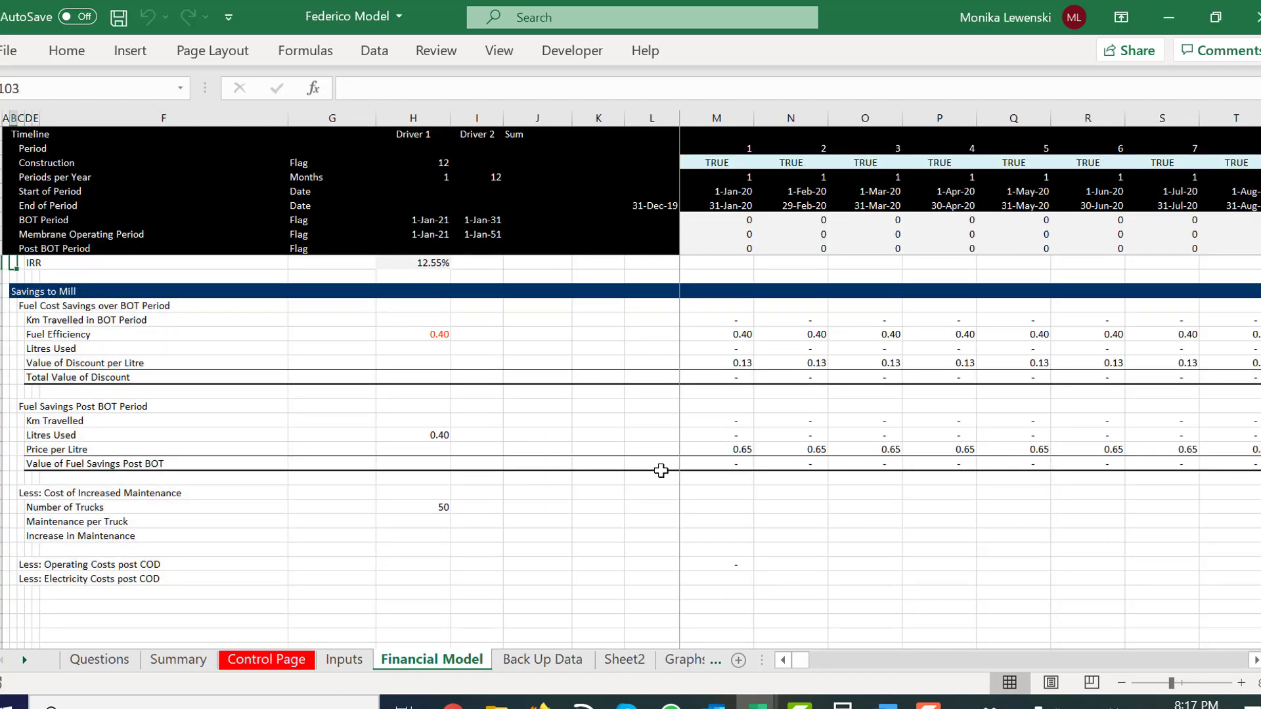
key(ctrl+s)
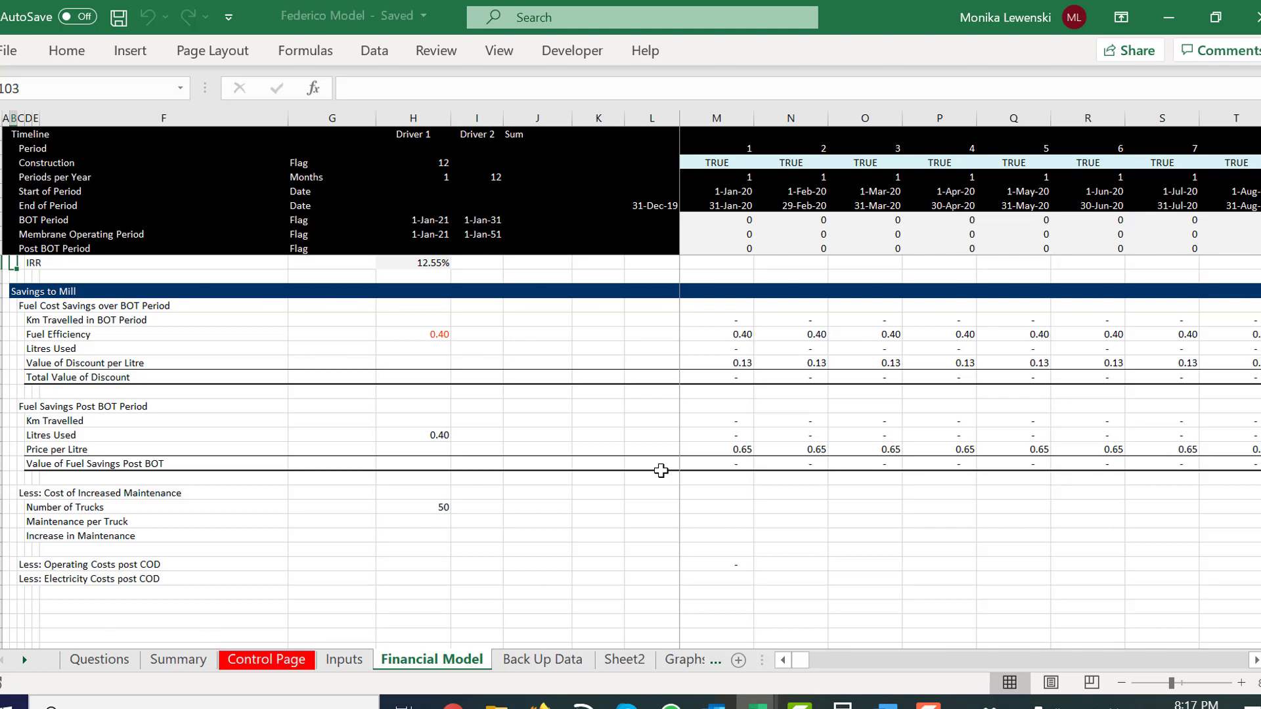
- Close the Federico Model workbook and move to column A of the Inputs sheet in Federico Model1
click(1257, 19)
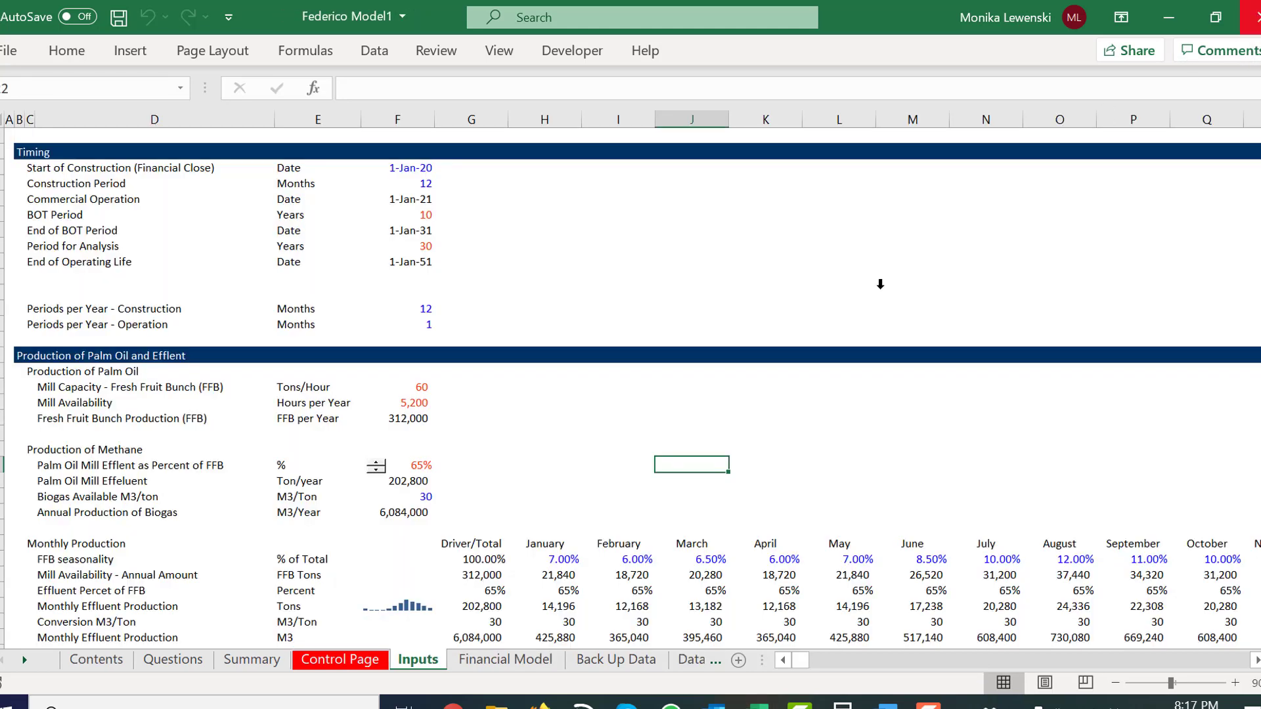
click(708, 433)
key(Left)
key(Left)
key(Left)
key(Left)
key(Left)
key(Left)
key(Left)
key(Left)
key(Left)
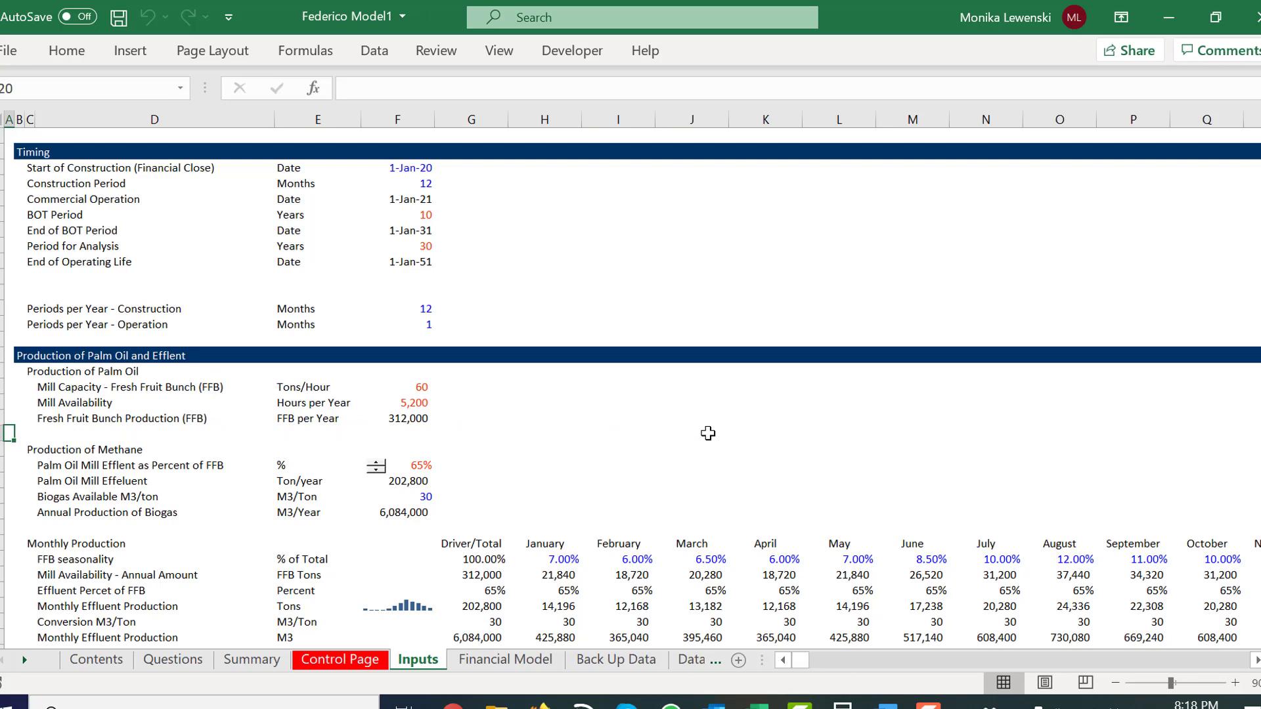
- Examine the colouring of the Inputs sheet from the Timing section down to the electricity and diesel price options
key(Page_Down)
key(Page_Down)
key(Page_Up)
key(Page_Up)
key(Page_Down)
key(Page_Down)
key(Page_Down)
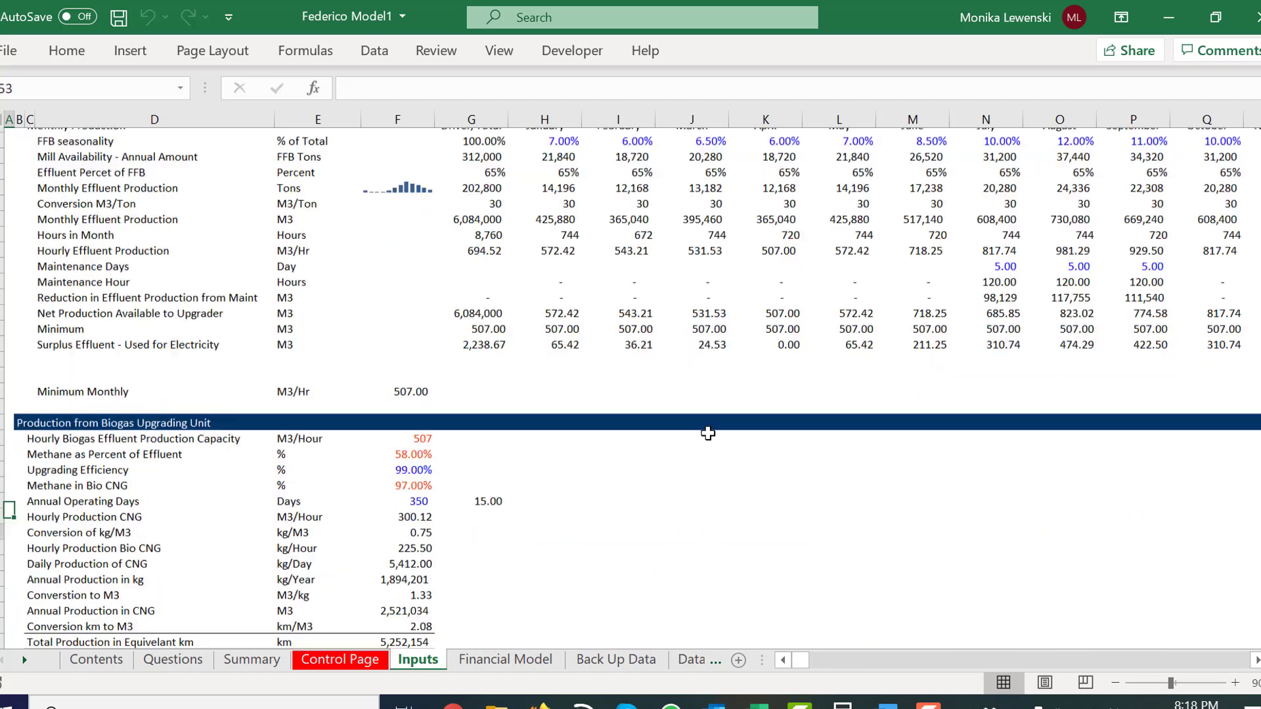
key(Page_Down)
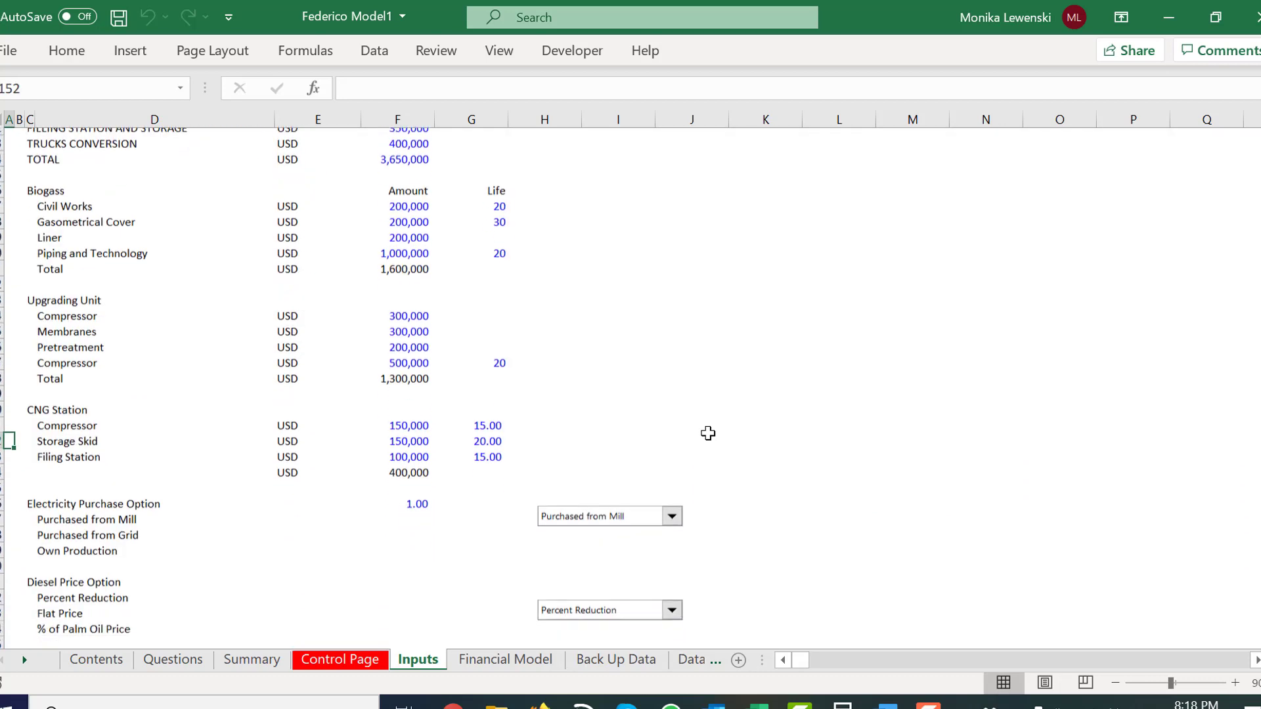
key(Page_Up)
key(Page_Up)
key(Page_Up)
key(Page_Up)
scroll(708, 433, up, 1)
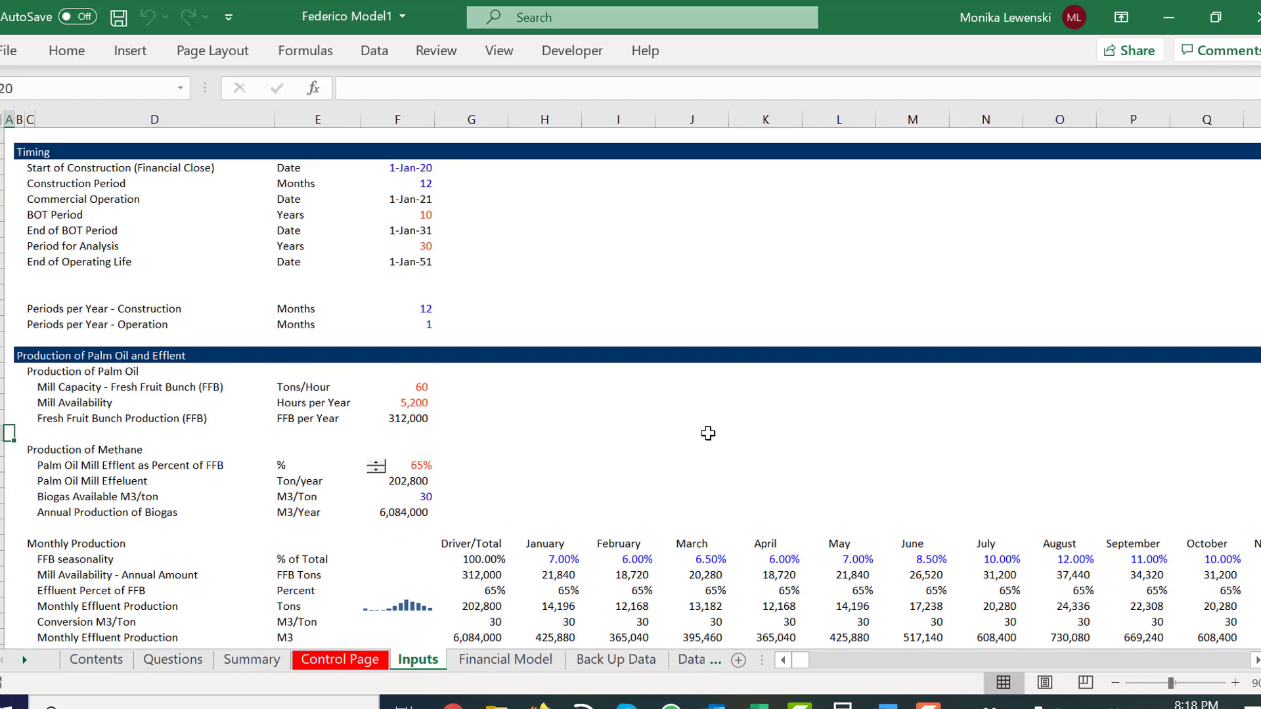
- Colour the Financial Model sheet with sum column J included, flag formatting from column M and Dashboard Colour 1 on the top 9 rows
key(ctrl+Page_Down)
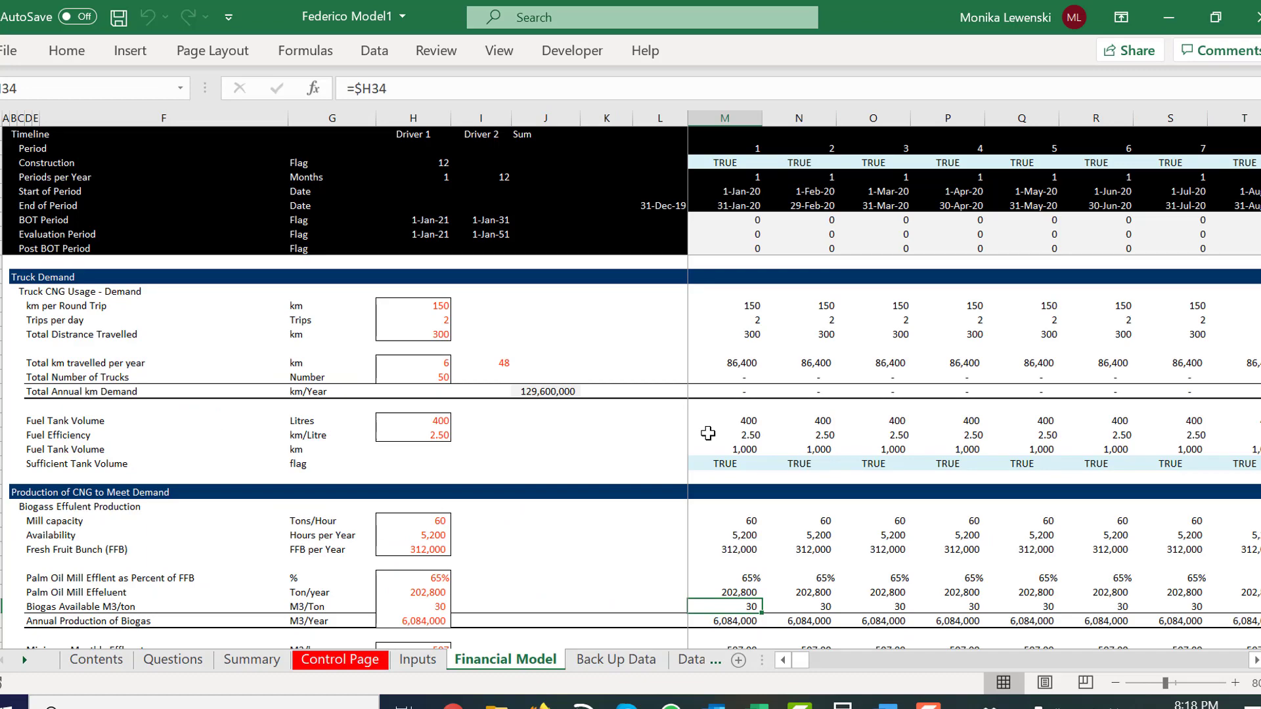
key(ctrl+alt+c)
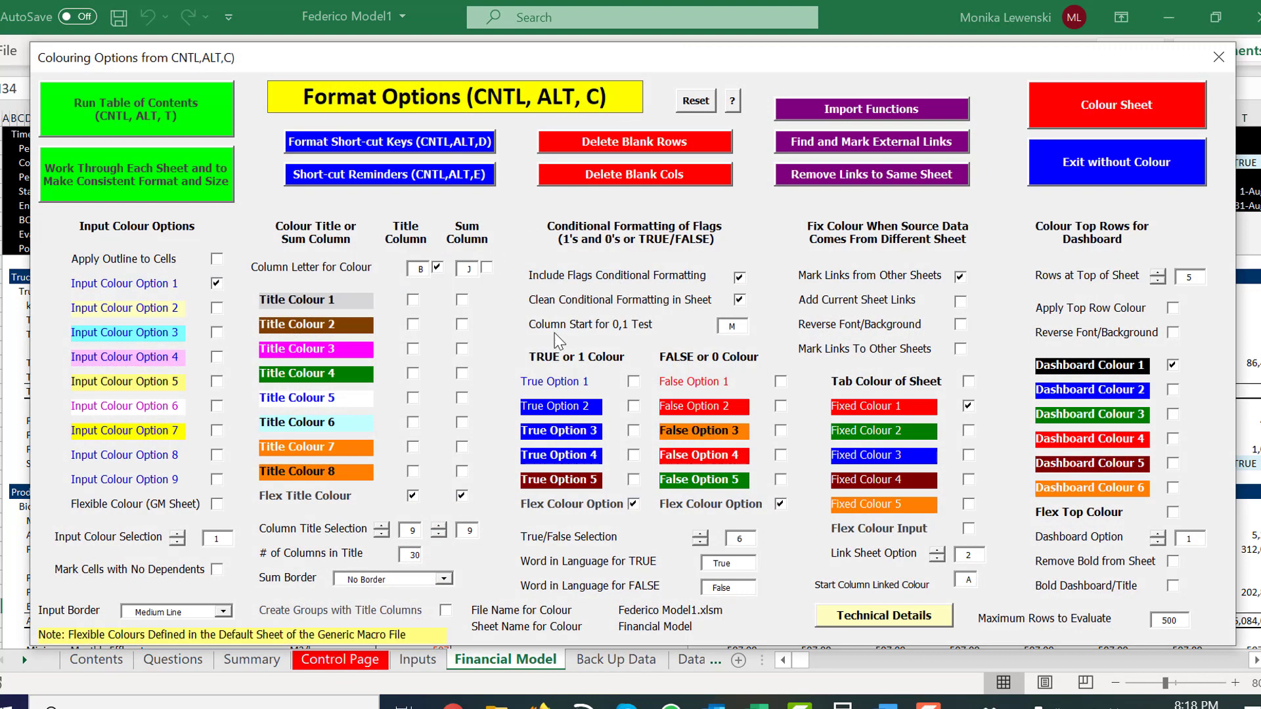
click(488, 267)
drag(607, 69, 631, 52)
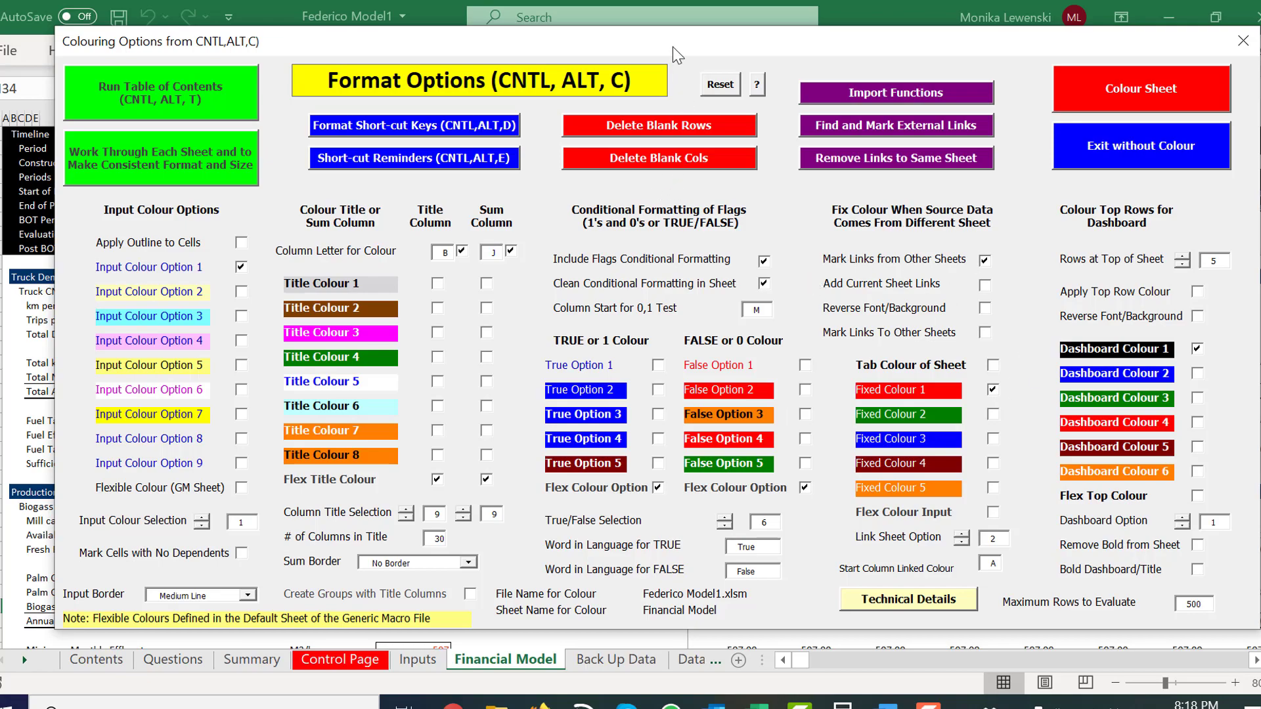
drag(673, 46, 631, 65)
click(1137, 275)
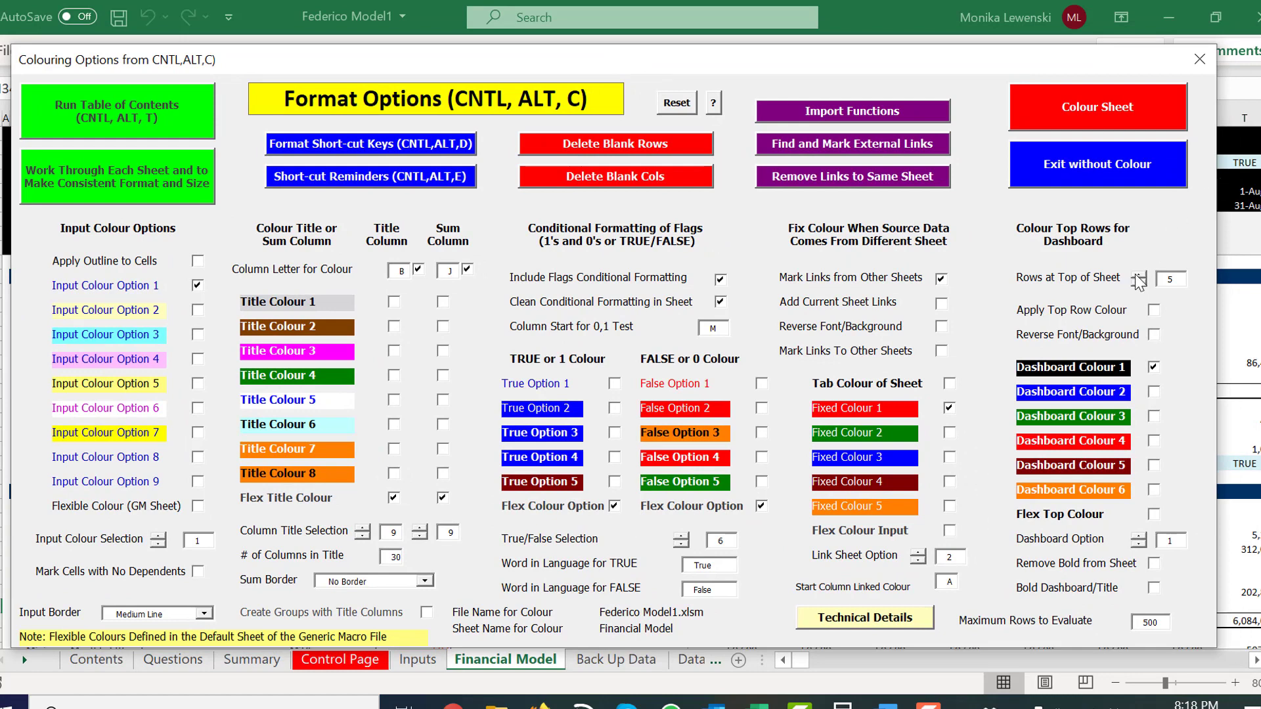
click(1137, 275)
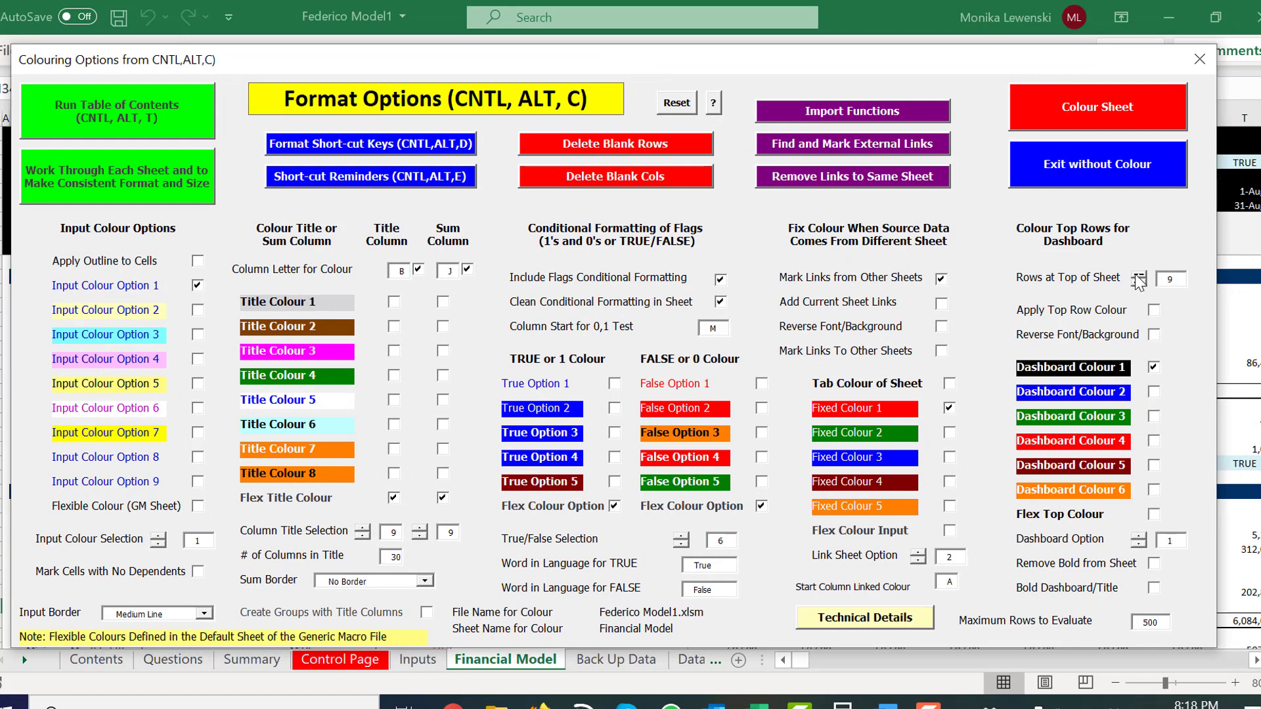
click(1155, 309)
click(1013, 125)
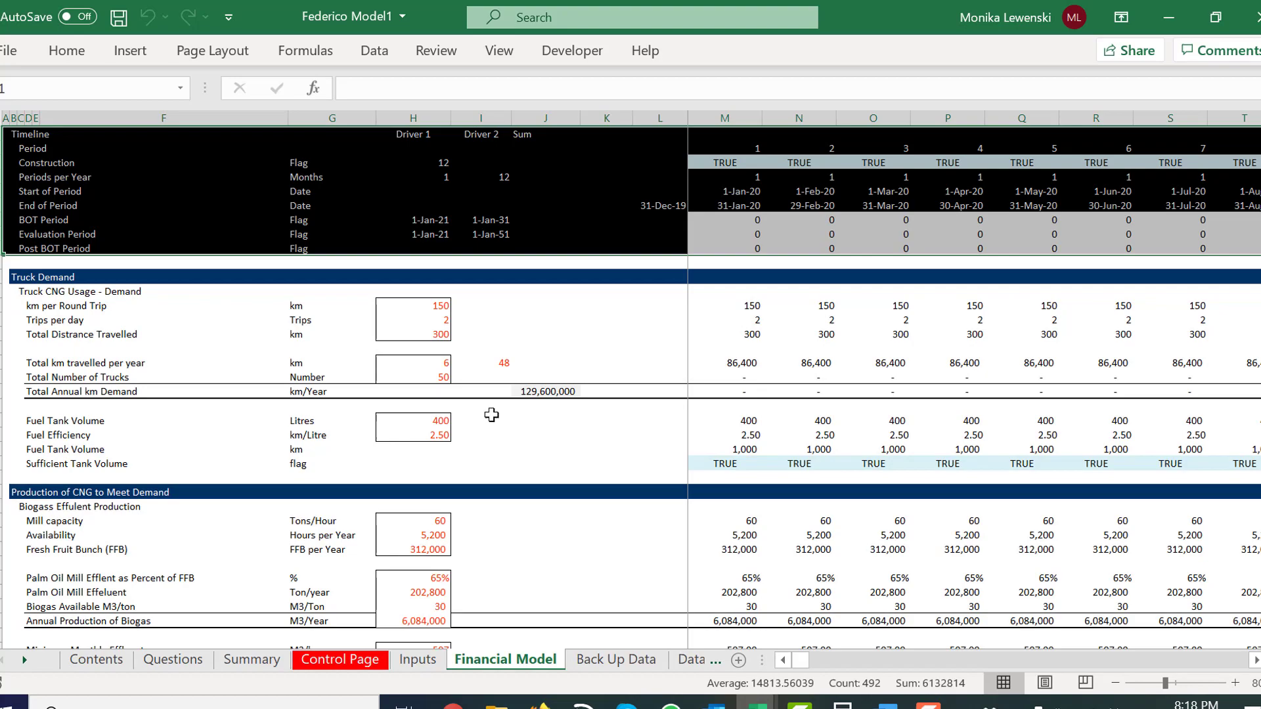
- Examine the colouring of linked drivers, sum column and flags down the Financial Model sheet to the replacement costs
click(445, 436)
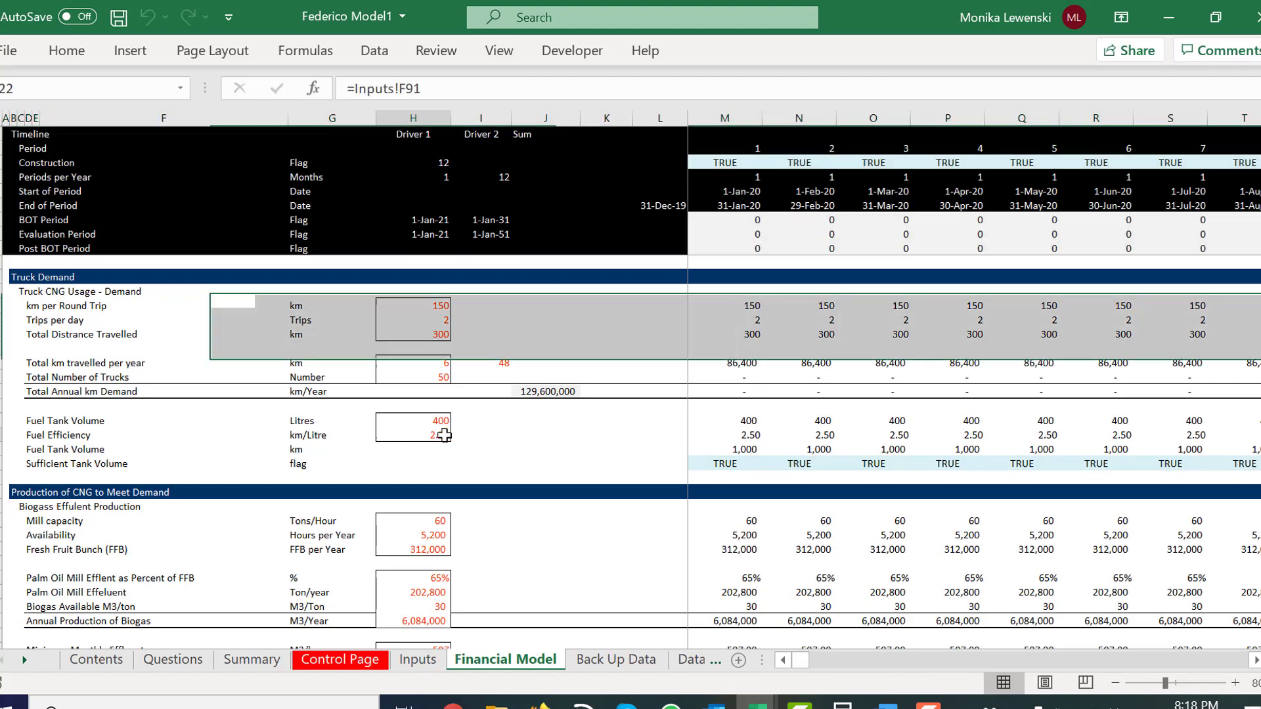
key(Page_Down)
key(Page_Down)
key(Page_Down)
key(Page_Down)
key(Page_Down)
key(Page_Down)
key(Page_Down)
key(Page_Down)
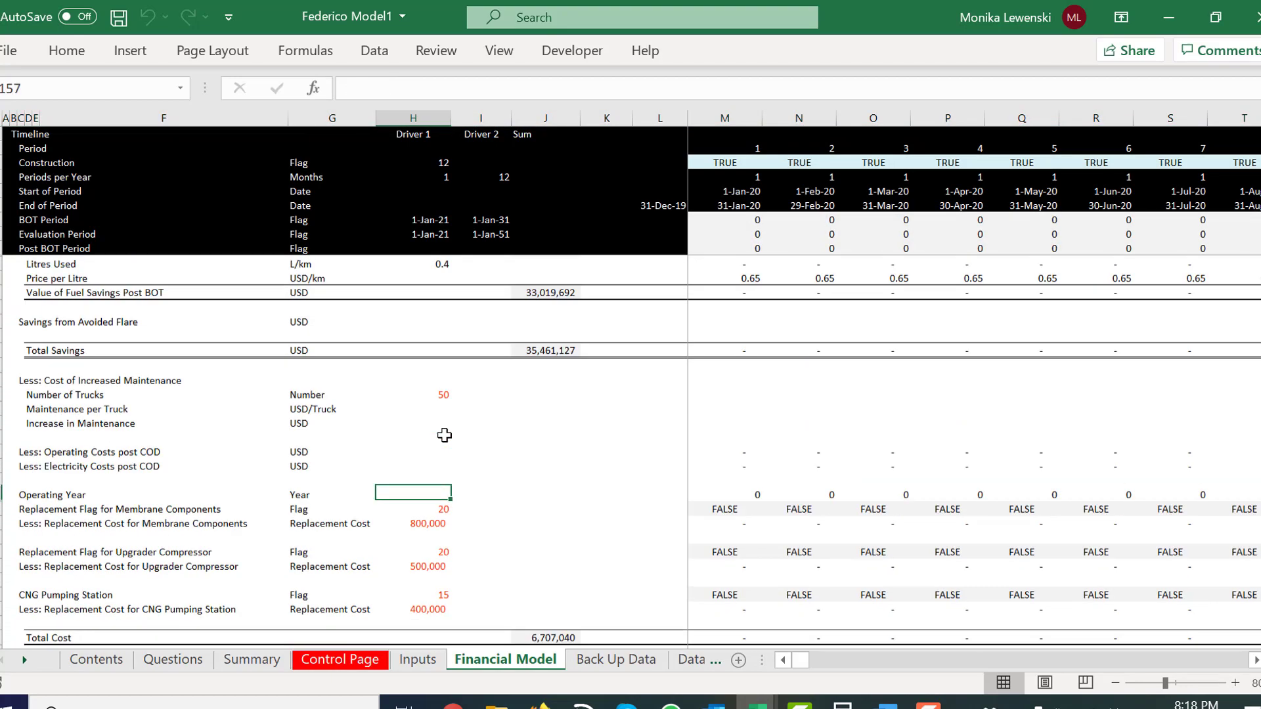
key(Page_Up)
key(Page_Up)
key(Page_Up)
key(Page_Up)
key(Page_Up)
key(Page_Up)
key(Page_Up)
key(Page_Up)
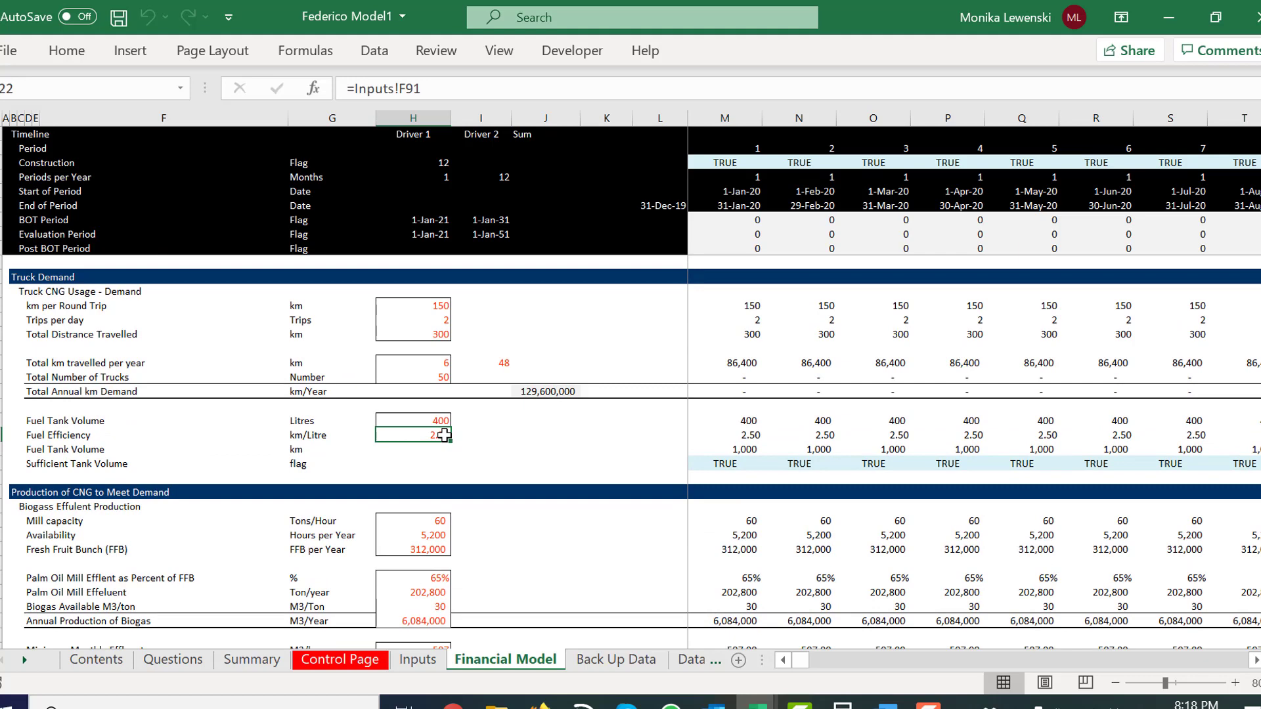
- Regenerate the table of contents on the Contents sheet with the Format Options macro
key(ctrl+Page_Up)
key(ctrl+Page_Up)
key(ctrl+Page_Up)
key(ctrl+Page_Up)
key(ctrl+Page_Up)
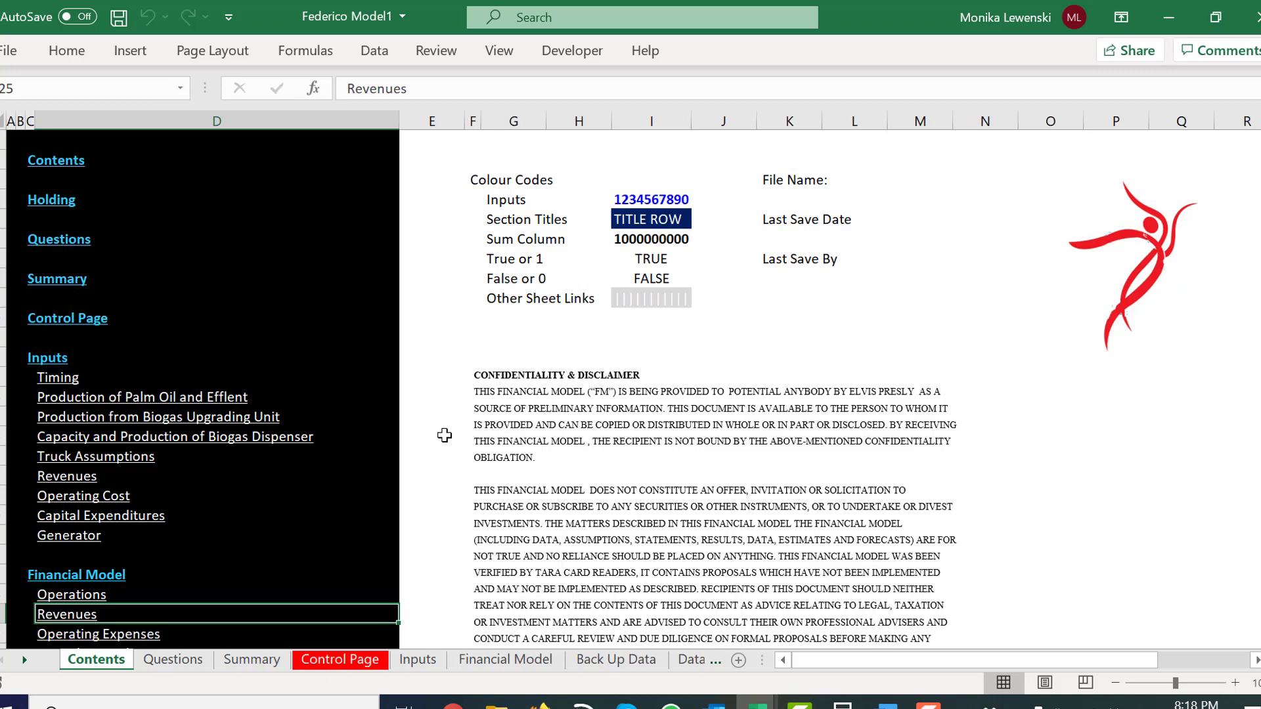
key(ctrl+alt+c)
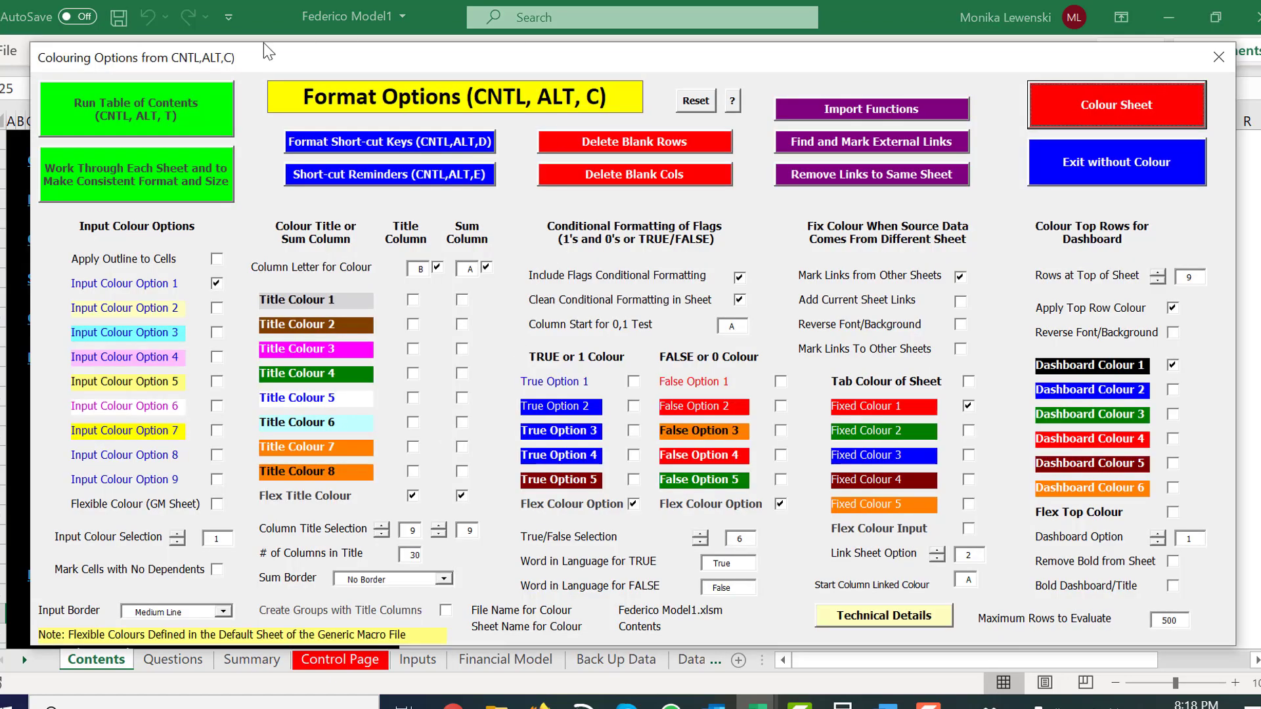
click(112, 112)
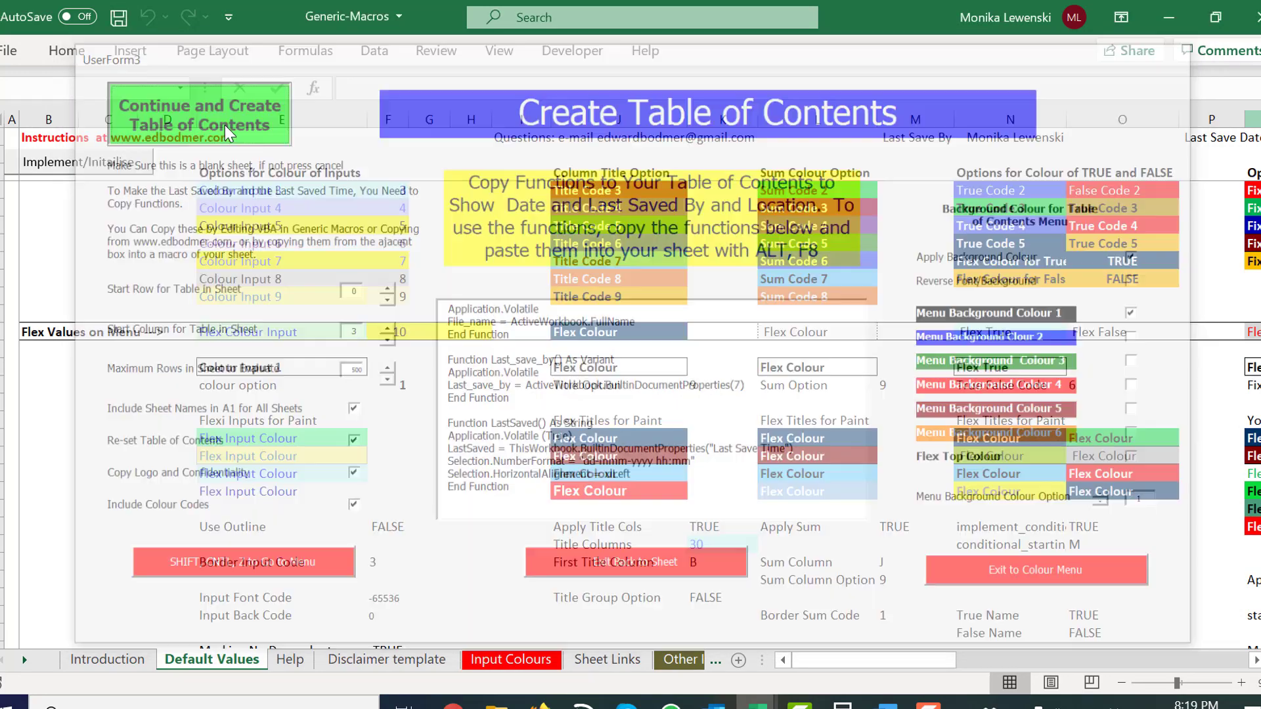
click(224, 124)
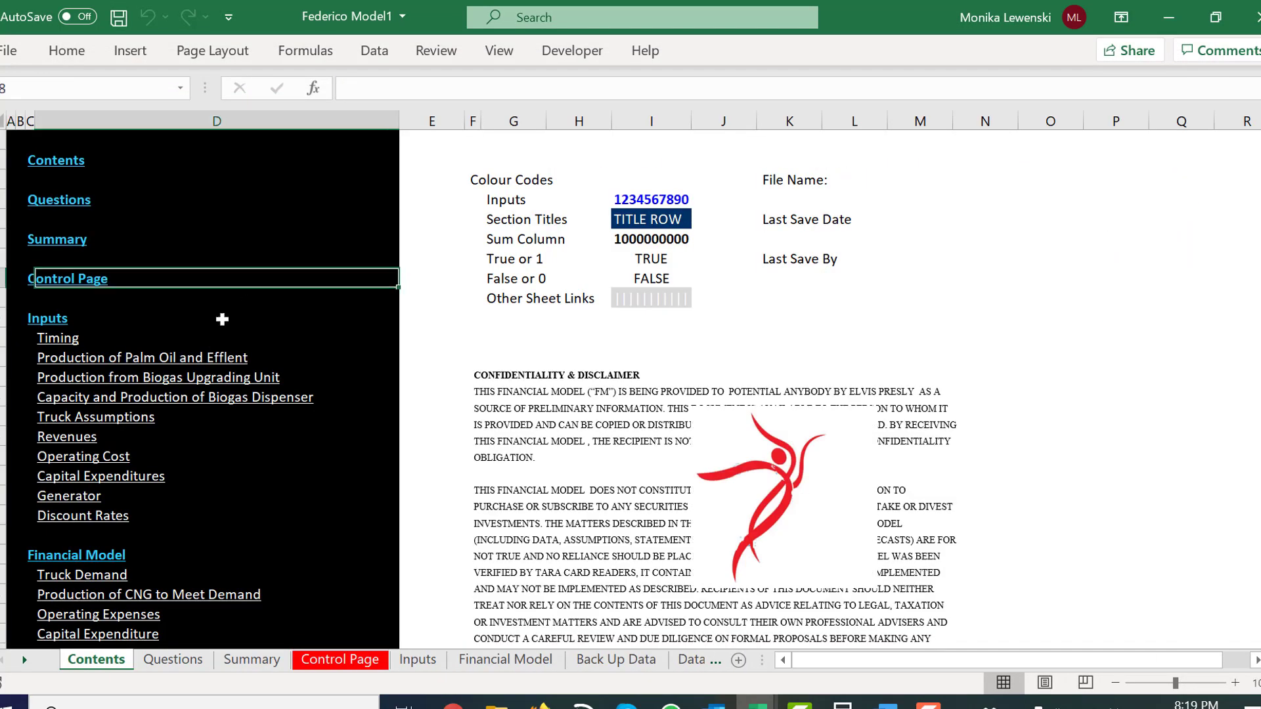
- Test the Operating Cost link under Inputs in the table of contents and return to the Contents sheet through the section title
click(71, 457)
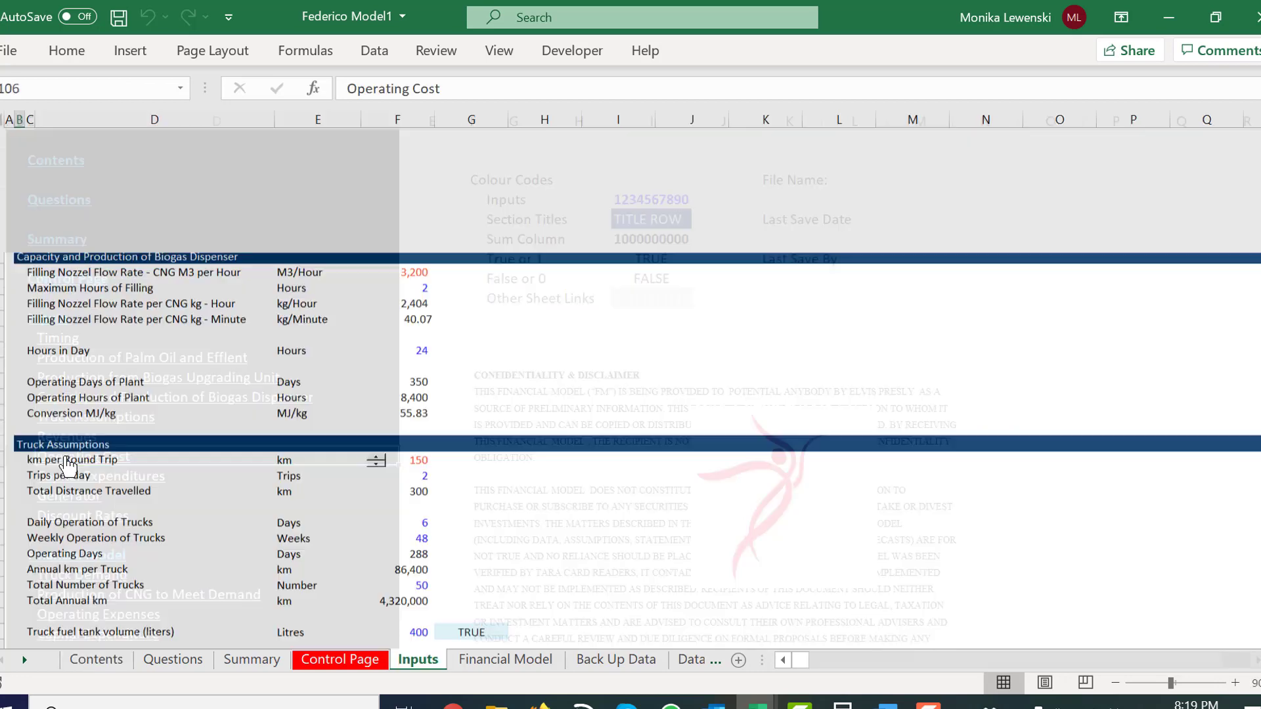
key(Down)
key(Down)
key(Down)
key(Down)
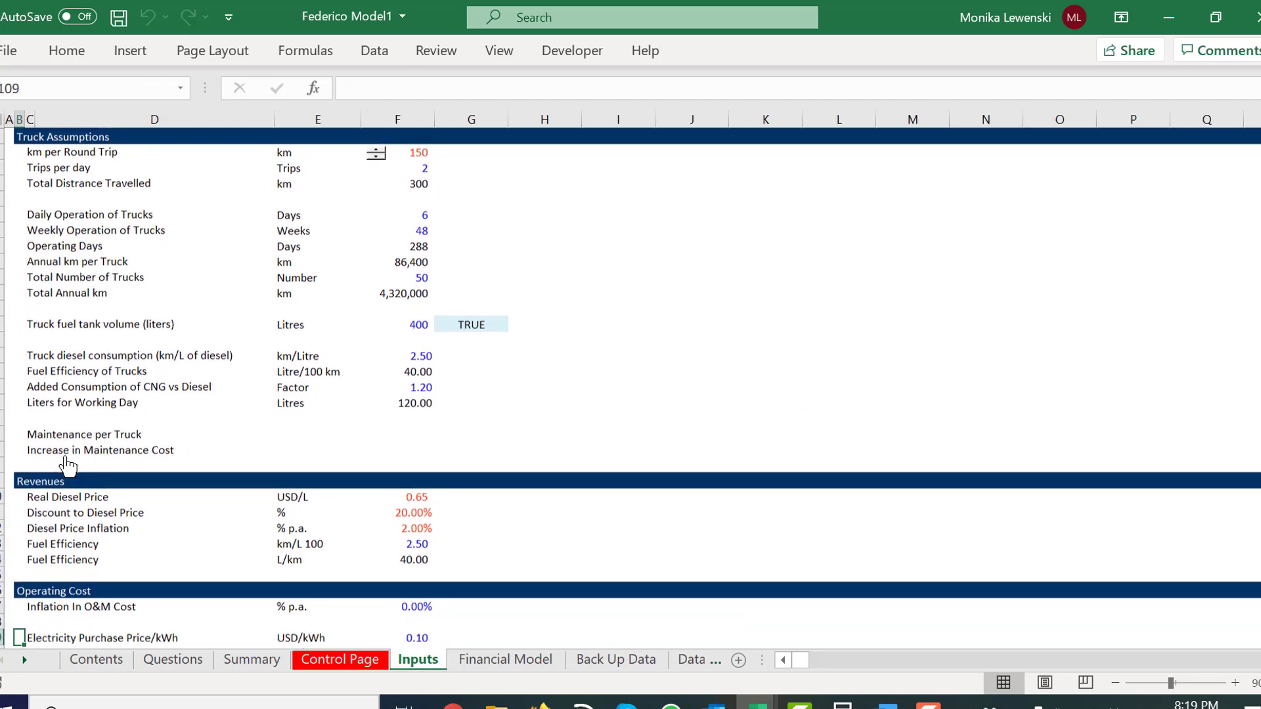
click(16, 576)
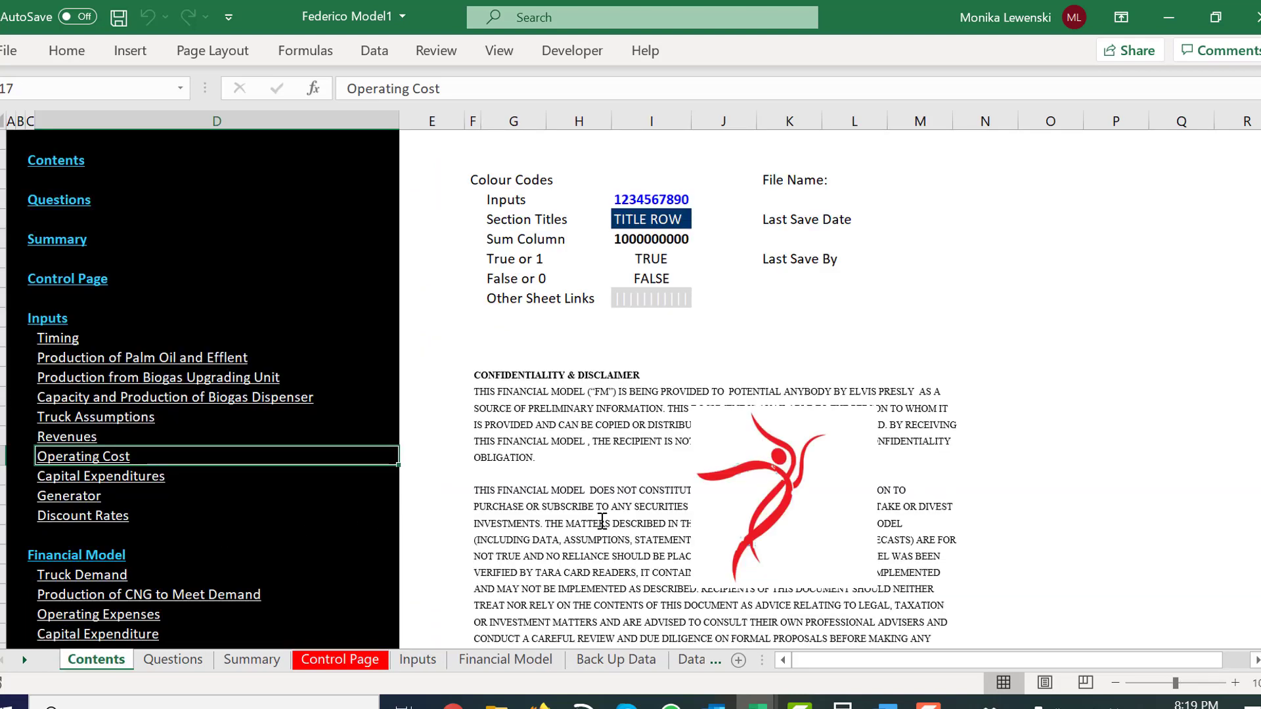
- Move the red figure logo off the disclaimer text into the empty area beside it, around columns O to Q
click(745, 530)
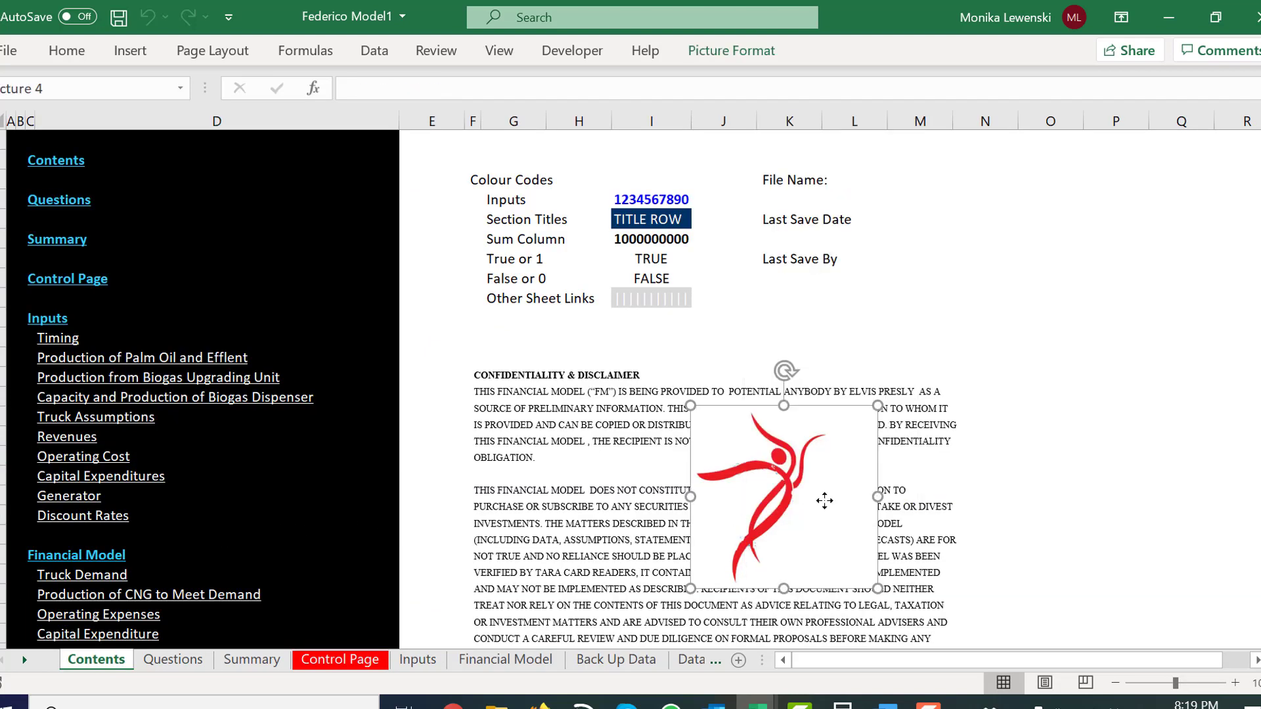
drag(822, 501, 1151, 362)
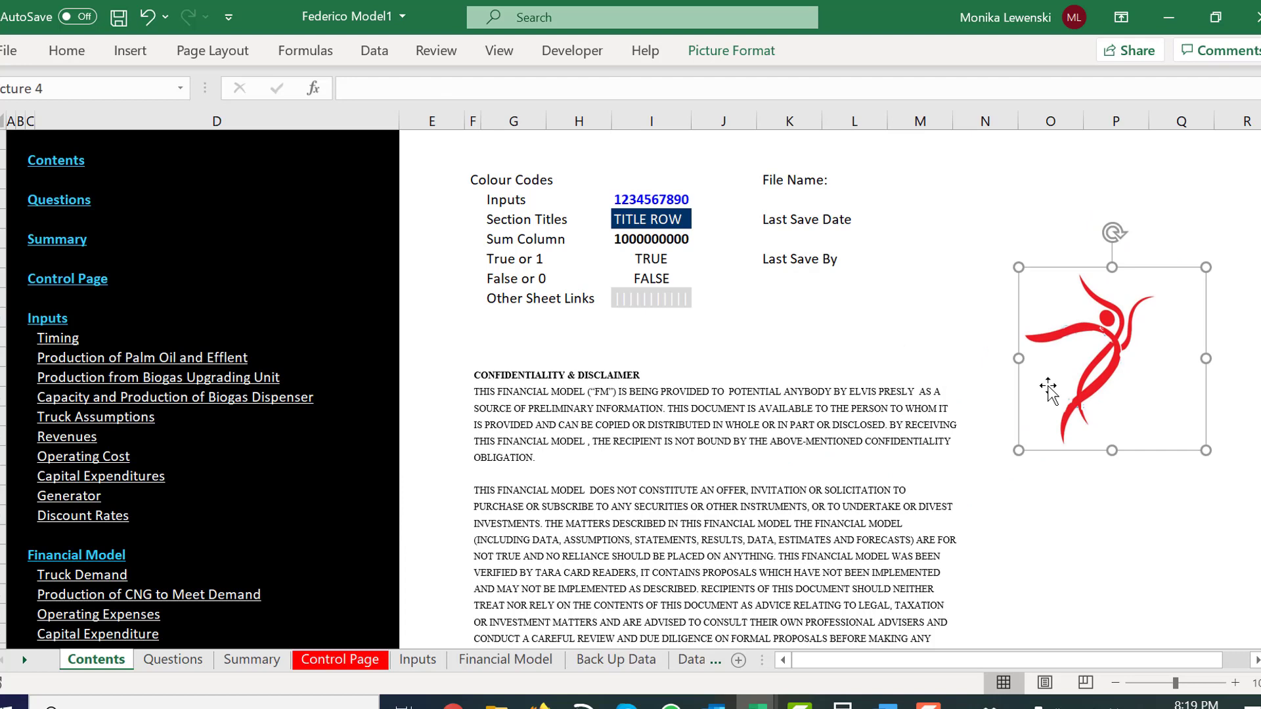
click(778, 335)
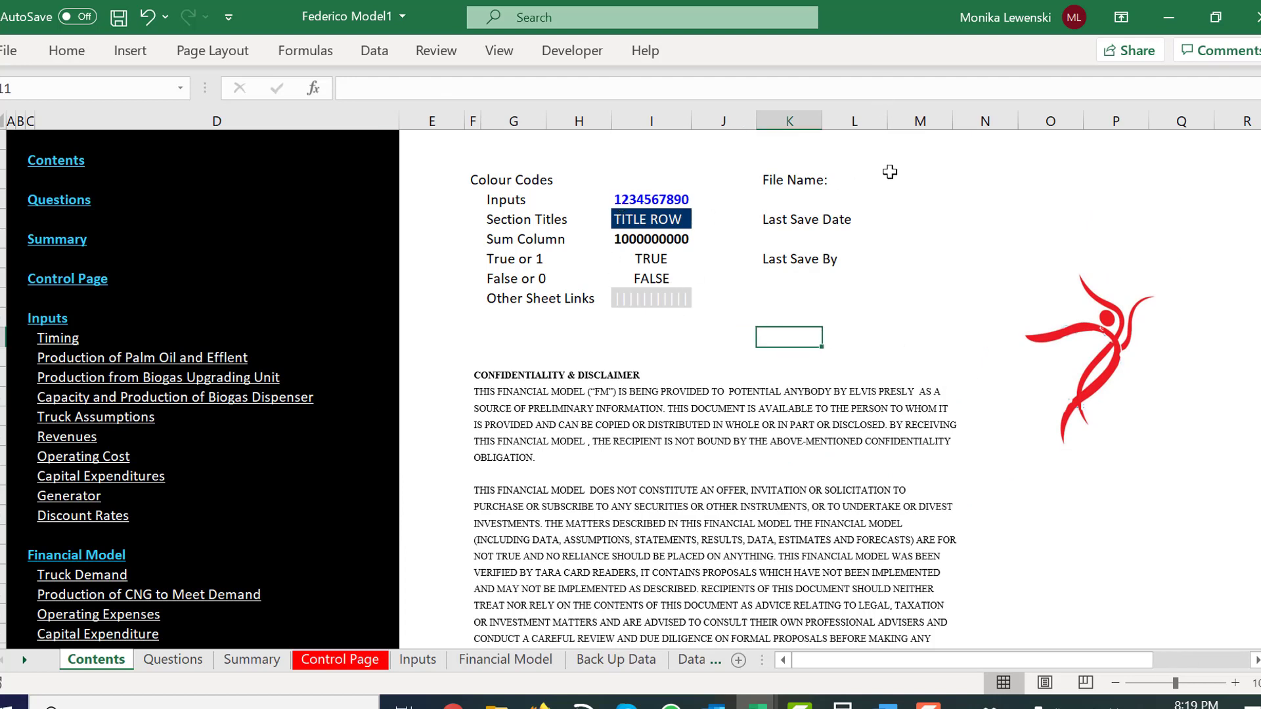
- Check the File Name formula on the Contents sheet and save the workbook
click(856, 187)
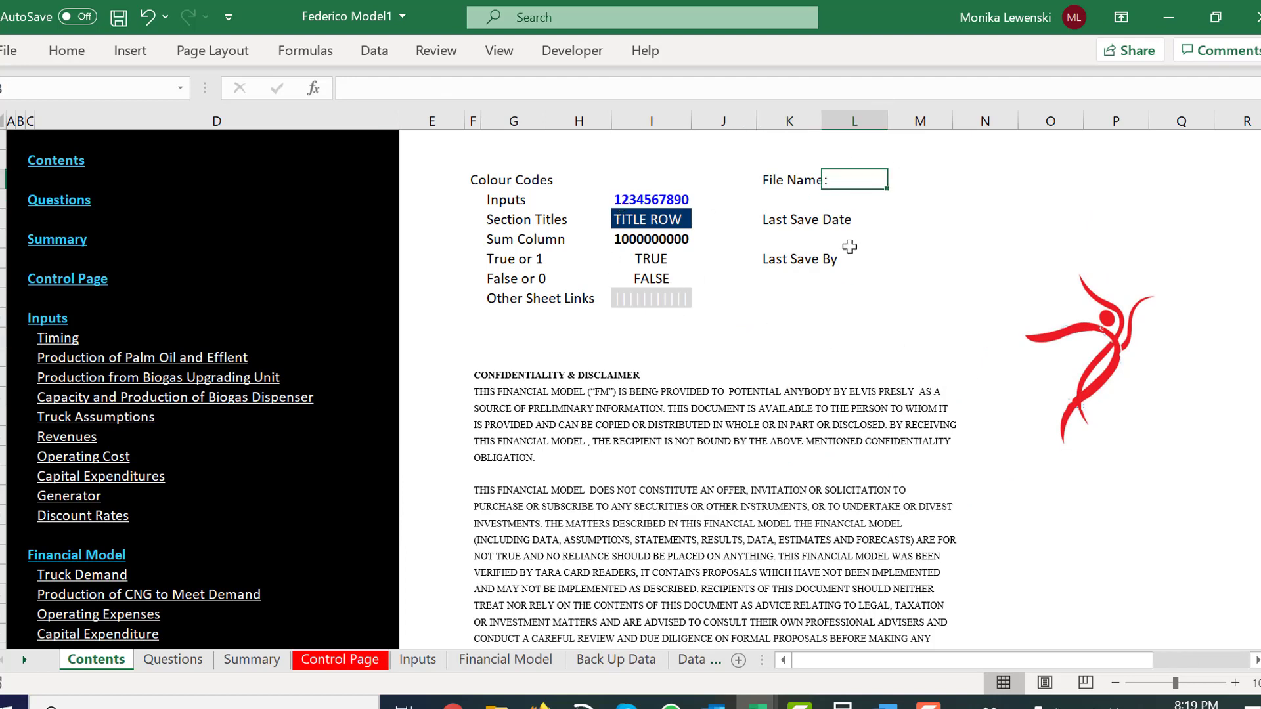
key(Right)
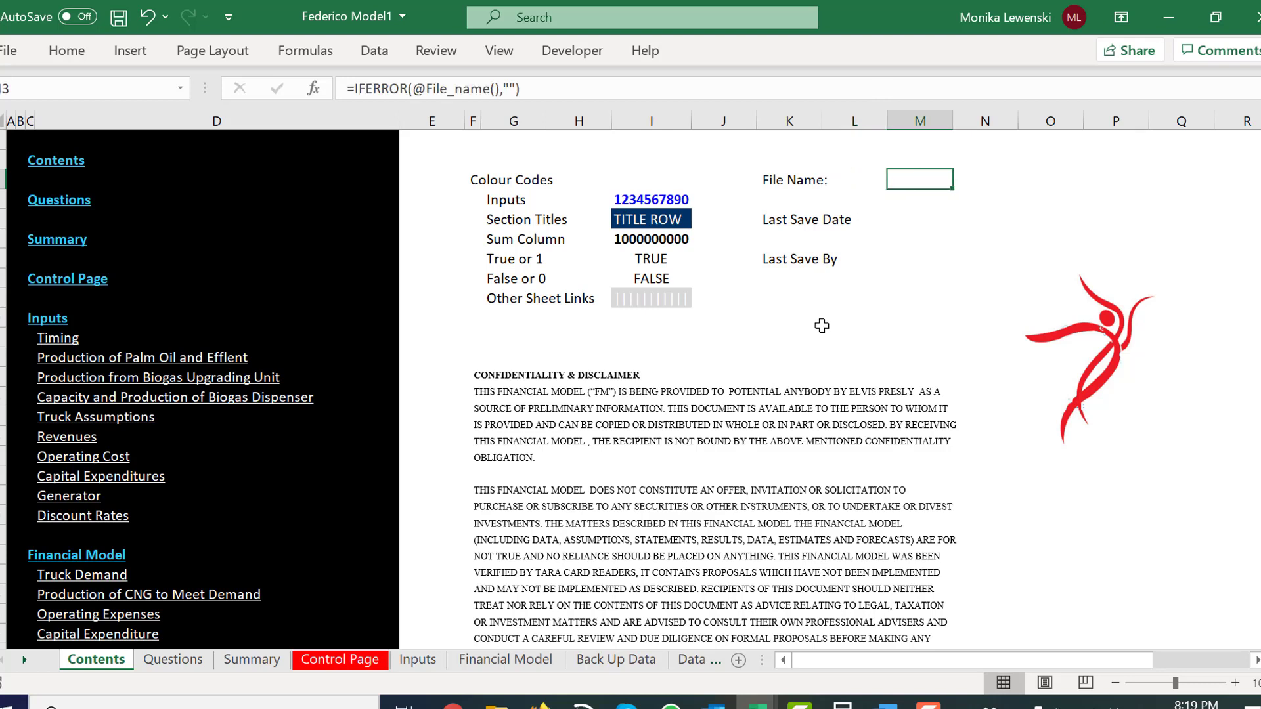
key(ctrl+s)
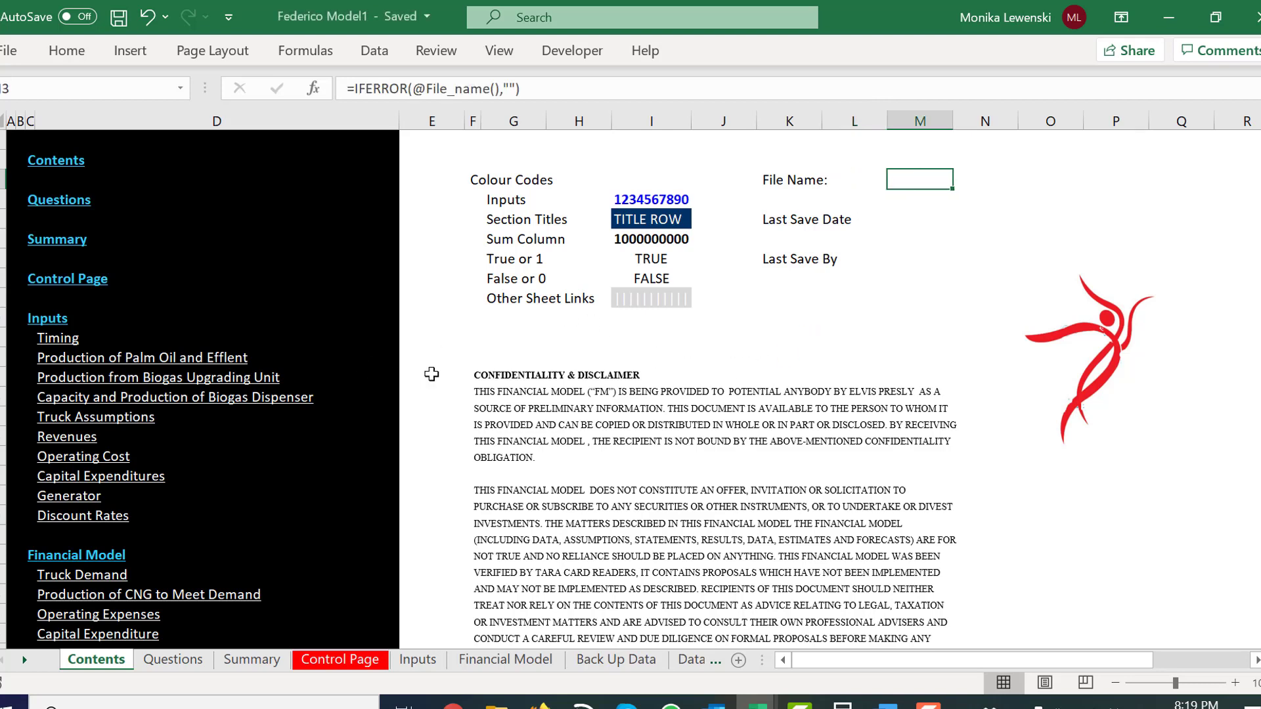
click(475, 362)
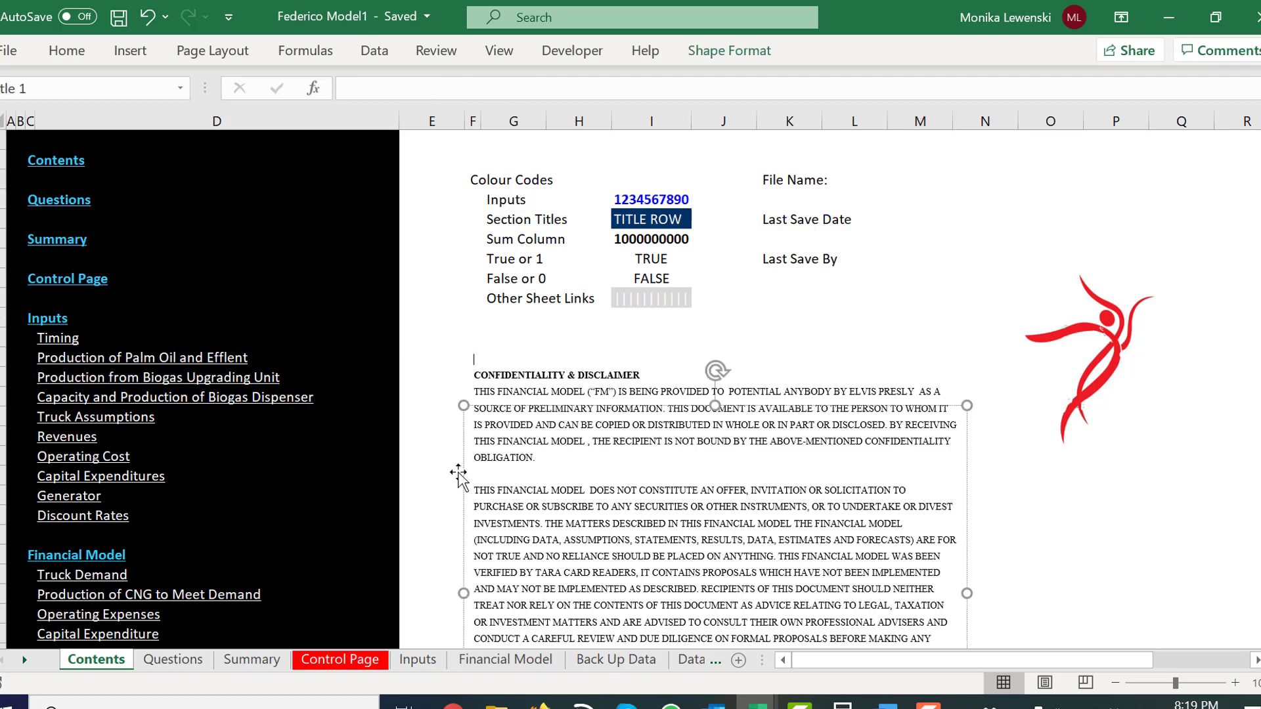
click(431, 339)
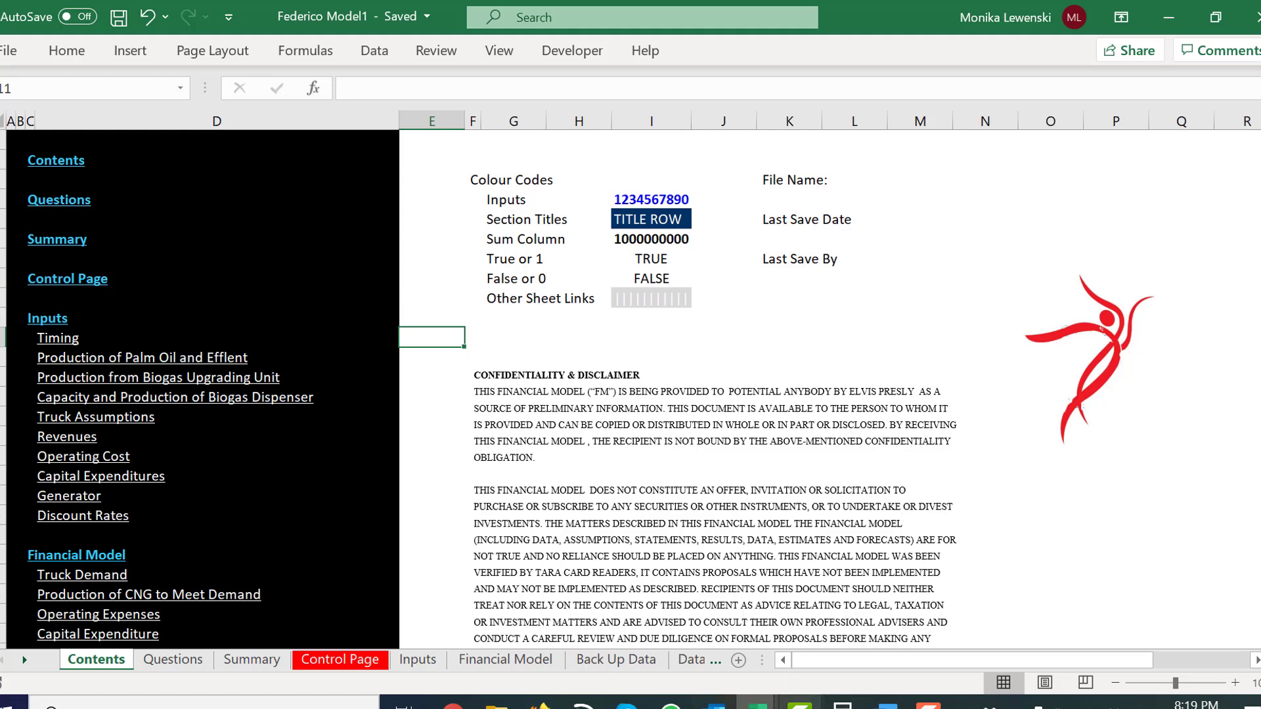
click(799, 702)
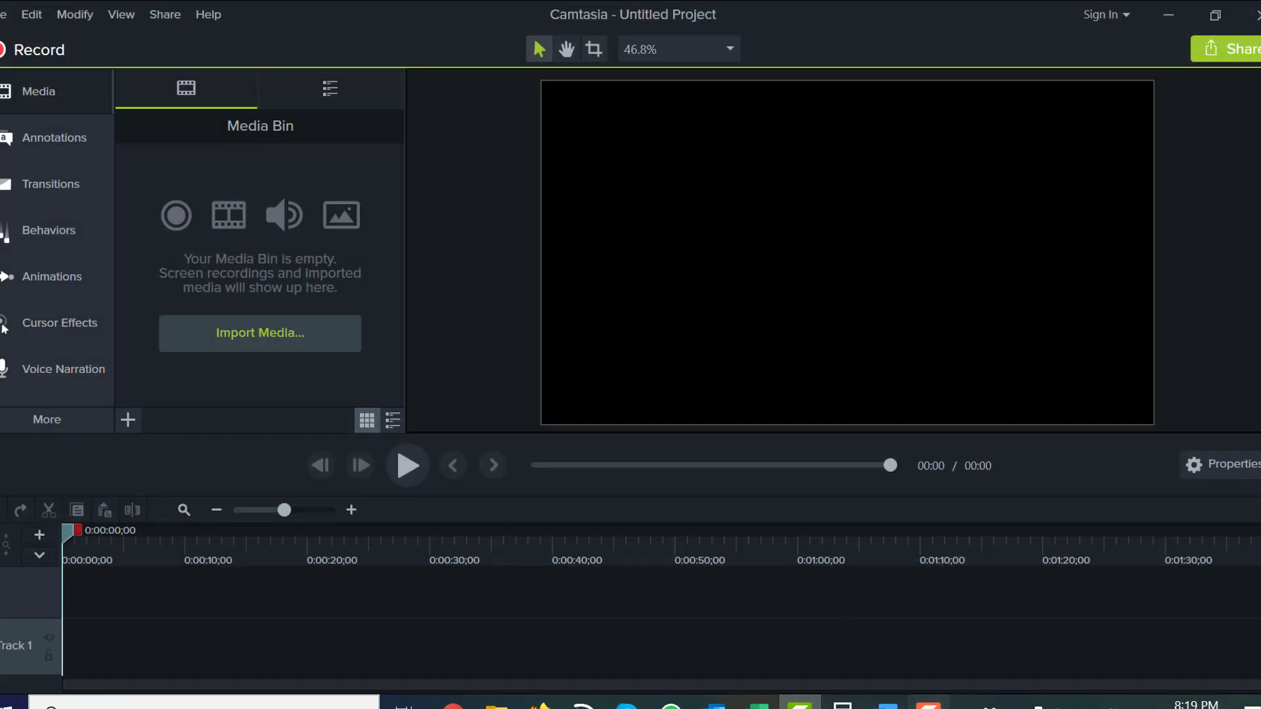